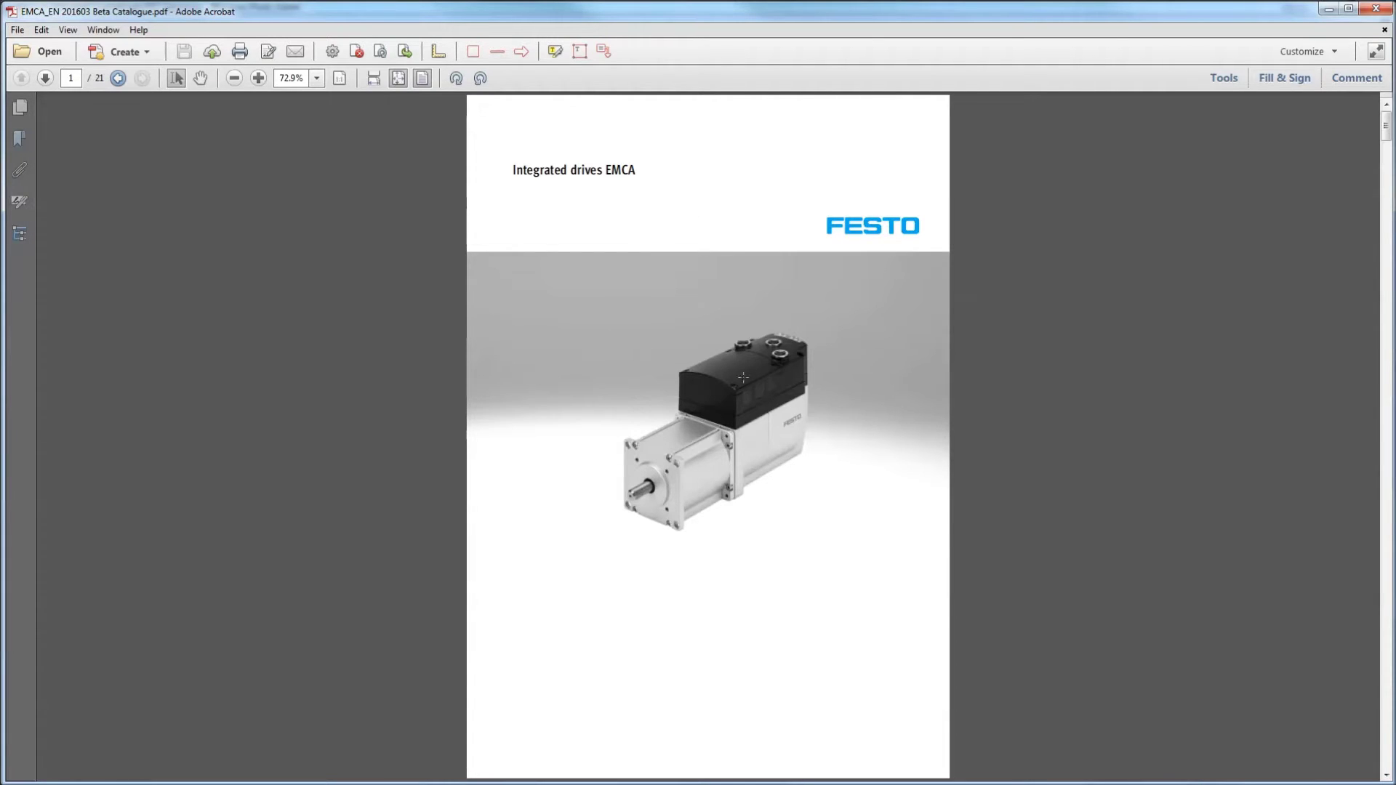
# Examine the EMCA catalogue's key features on page 2 and the peripherals overview on page 5.
pyautogui.scroll(-2, 910, 432)
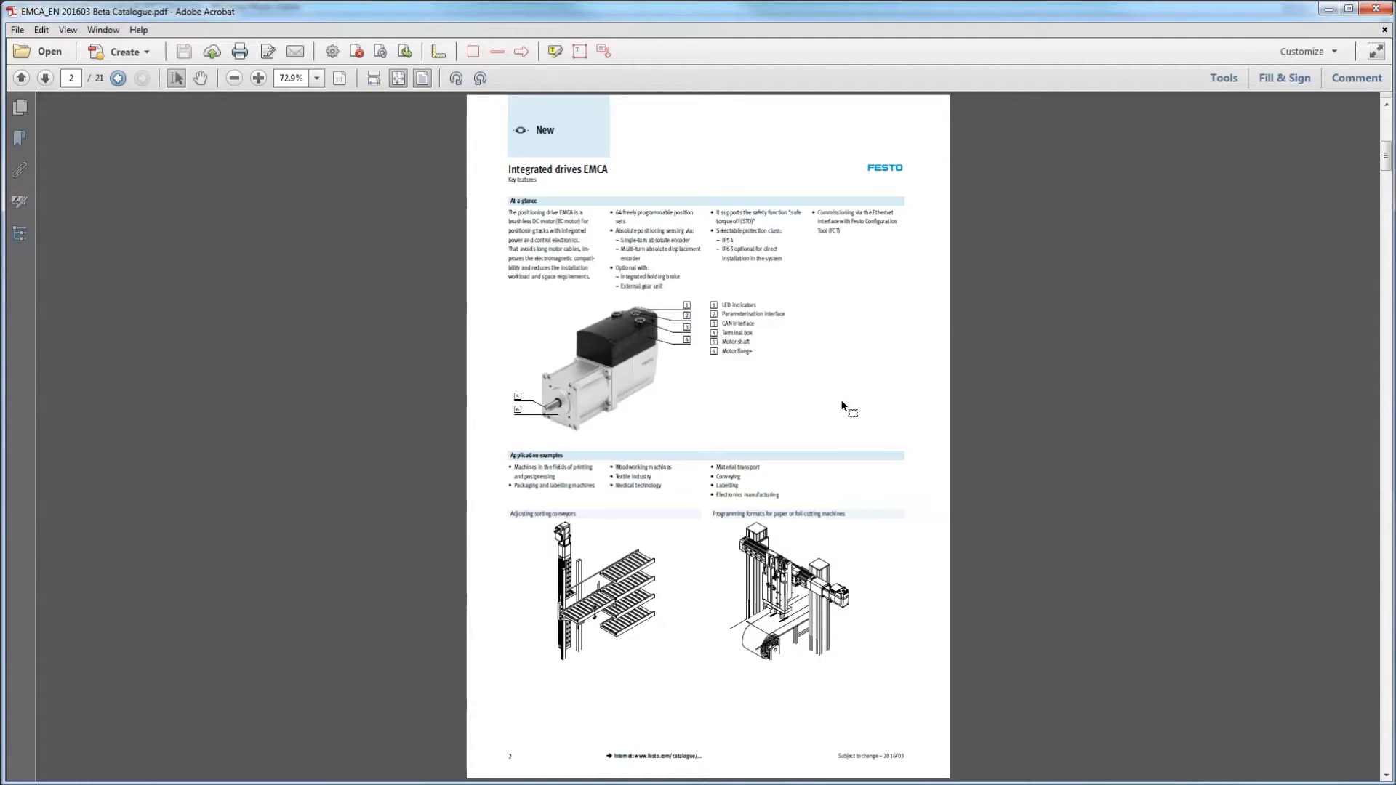
pyautogui.scroll(2, 820, 406)
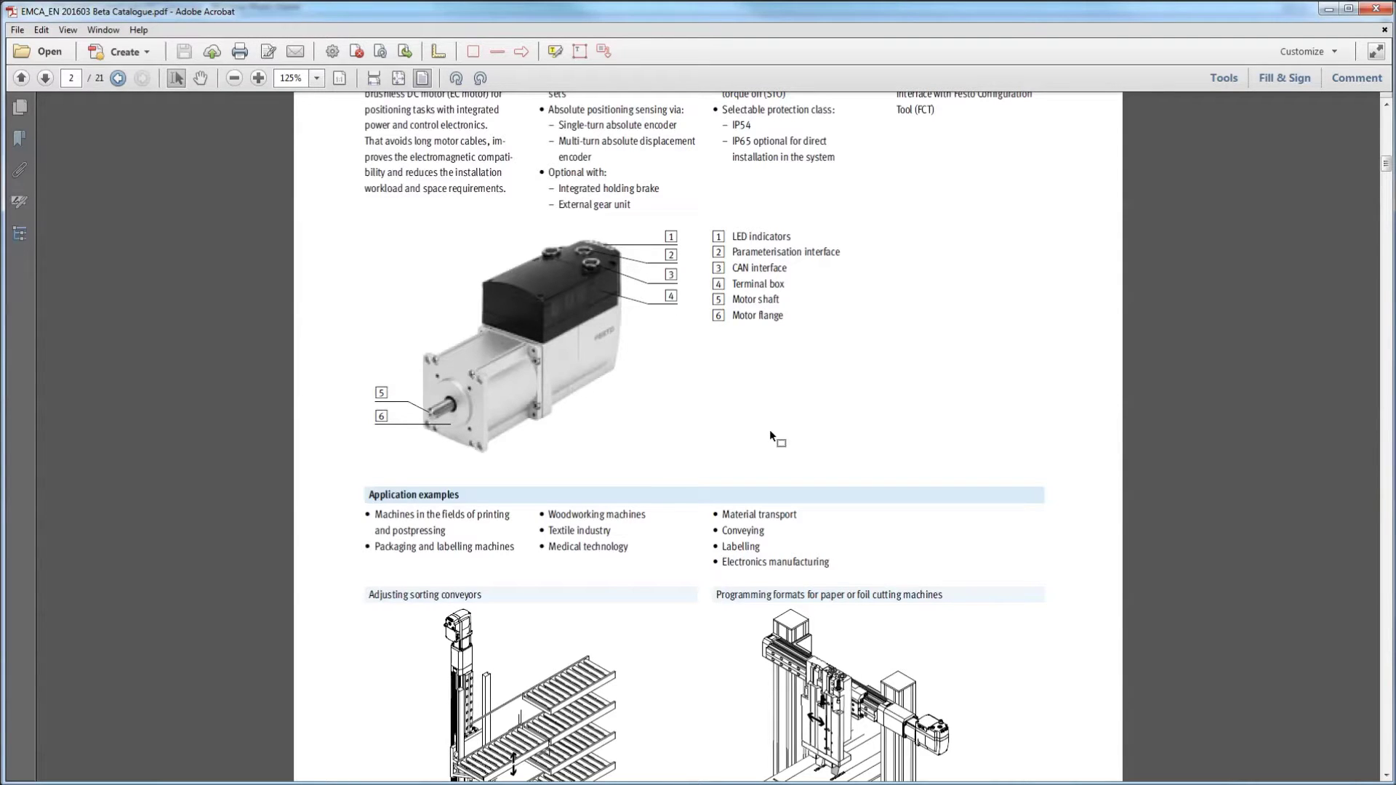
pyautogui.scroll(-2, 770, 430)
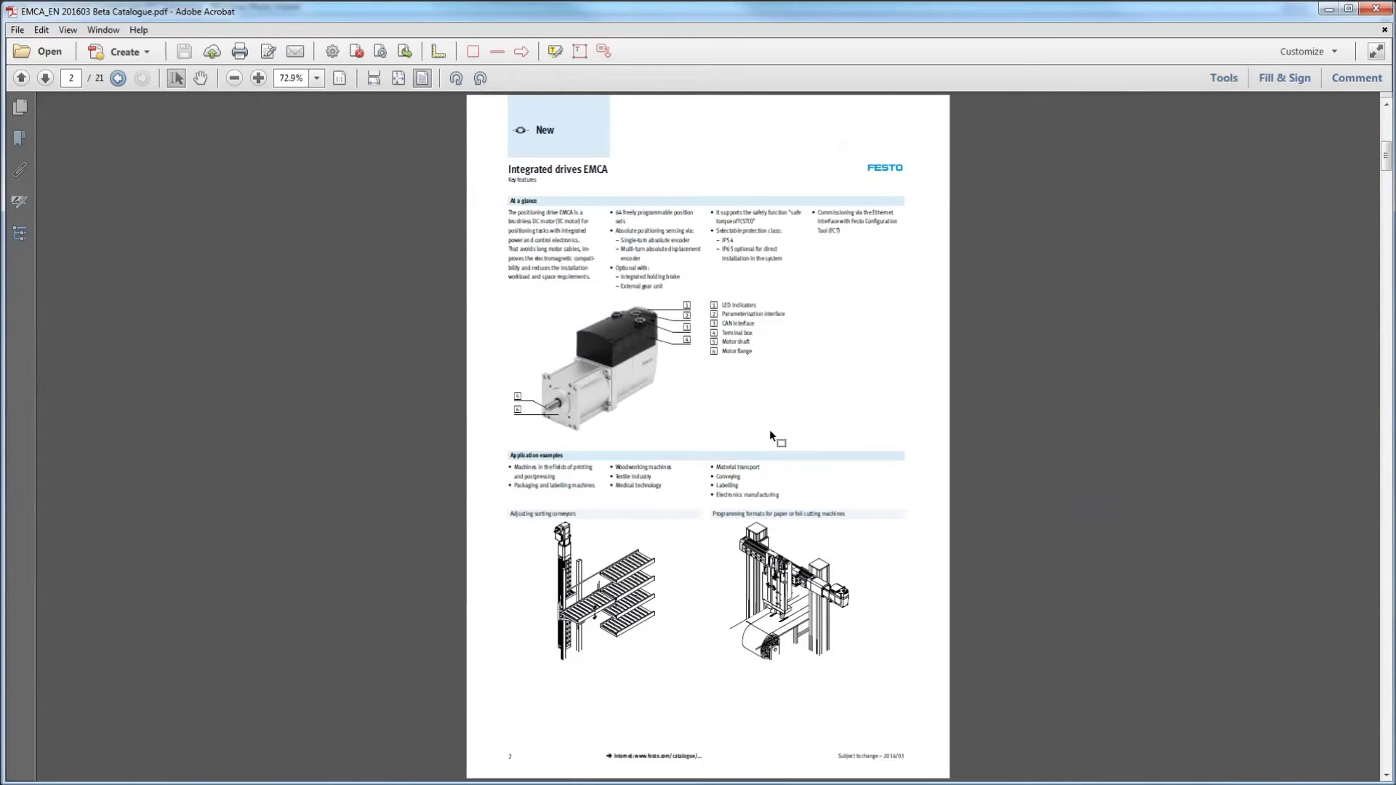
pyautogui.scroll(-1, 770, 430)
pyautogui.scroll(-1, 770, 431)
pyautogui.scroll(-1, 770, 431)
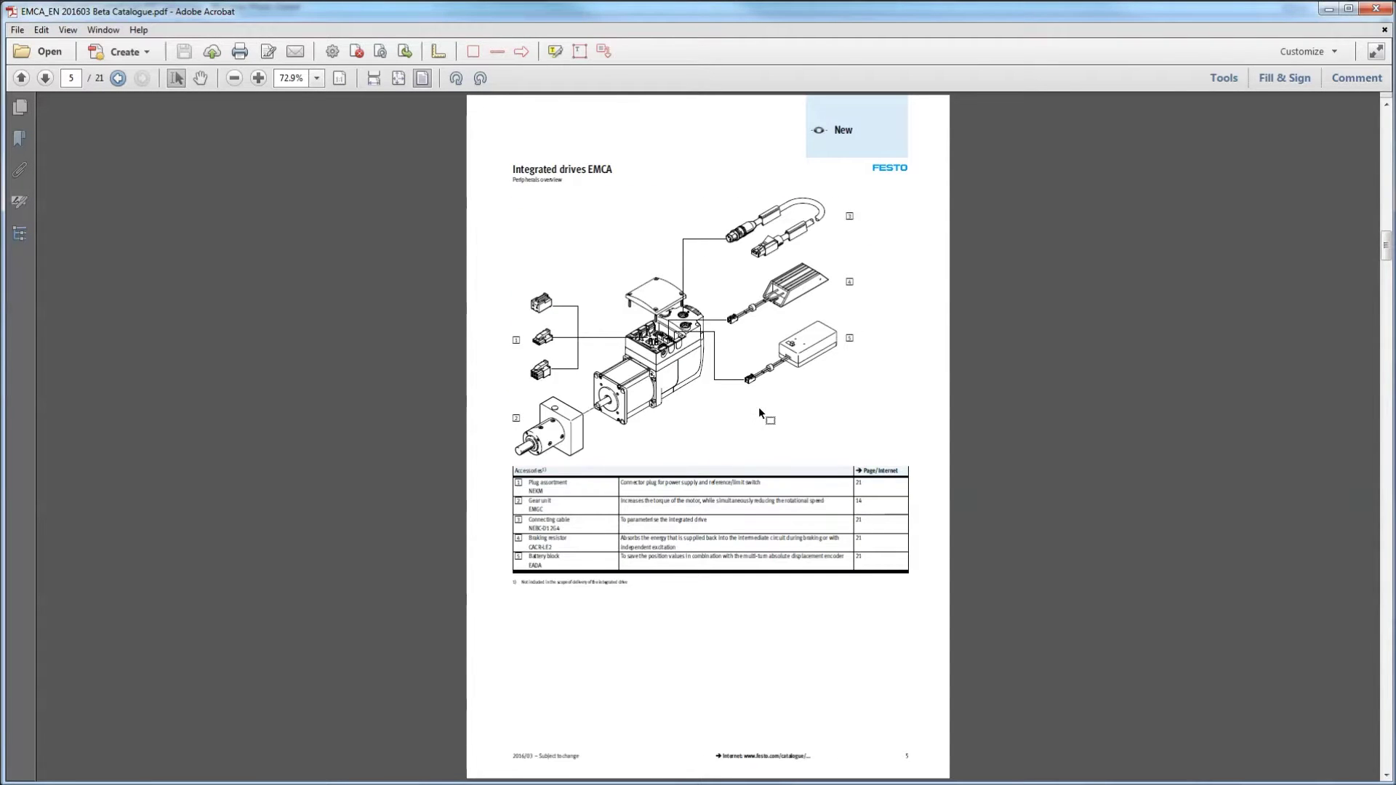
pyautogui.scroll(1, 757, 407)
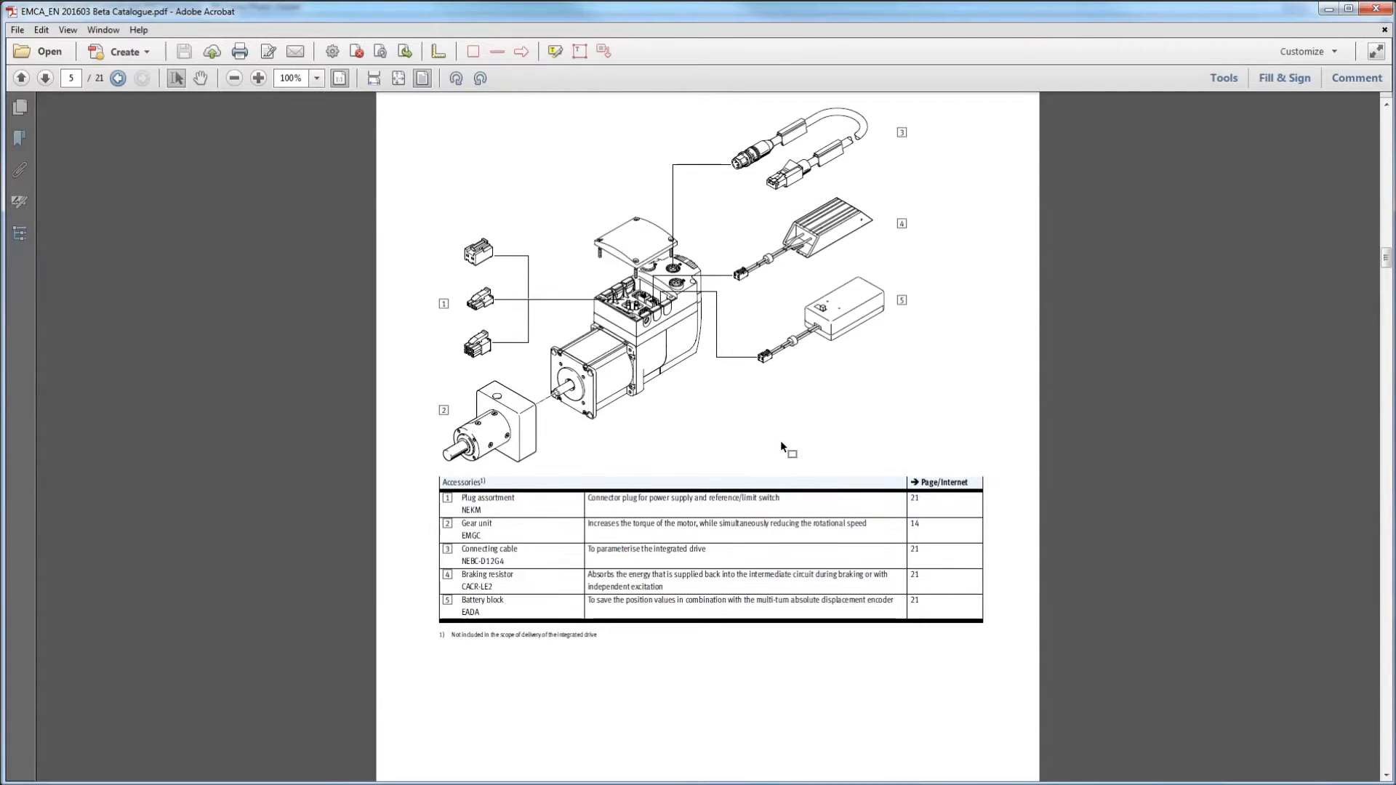
pyautogui.click(398, 78)
# Examine the EMCA technical data and pin allocation pages up to page 11, and close the catalogue.
pyautogui.scroll(-3, 872, 366)
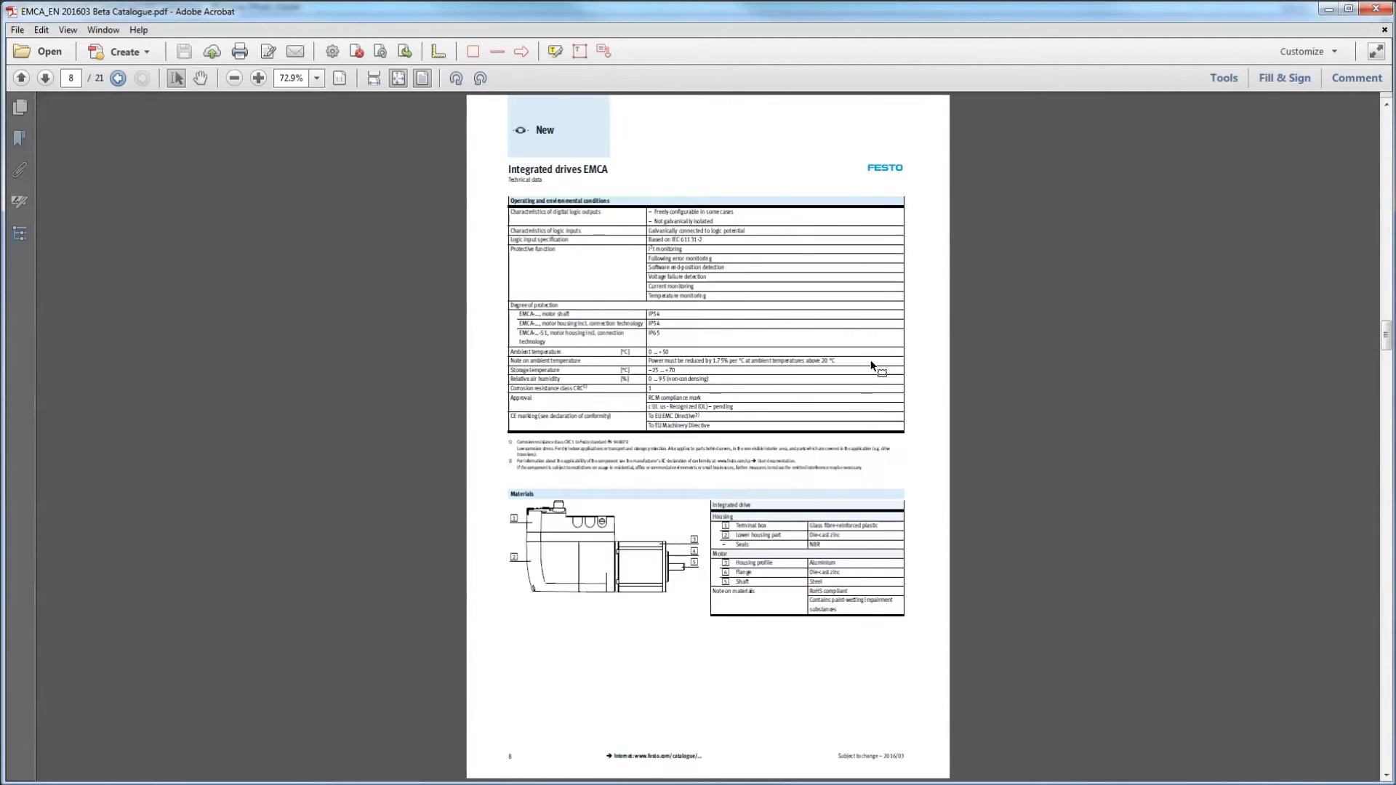
pyautogui.scroll(-3, 872, 365)
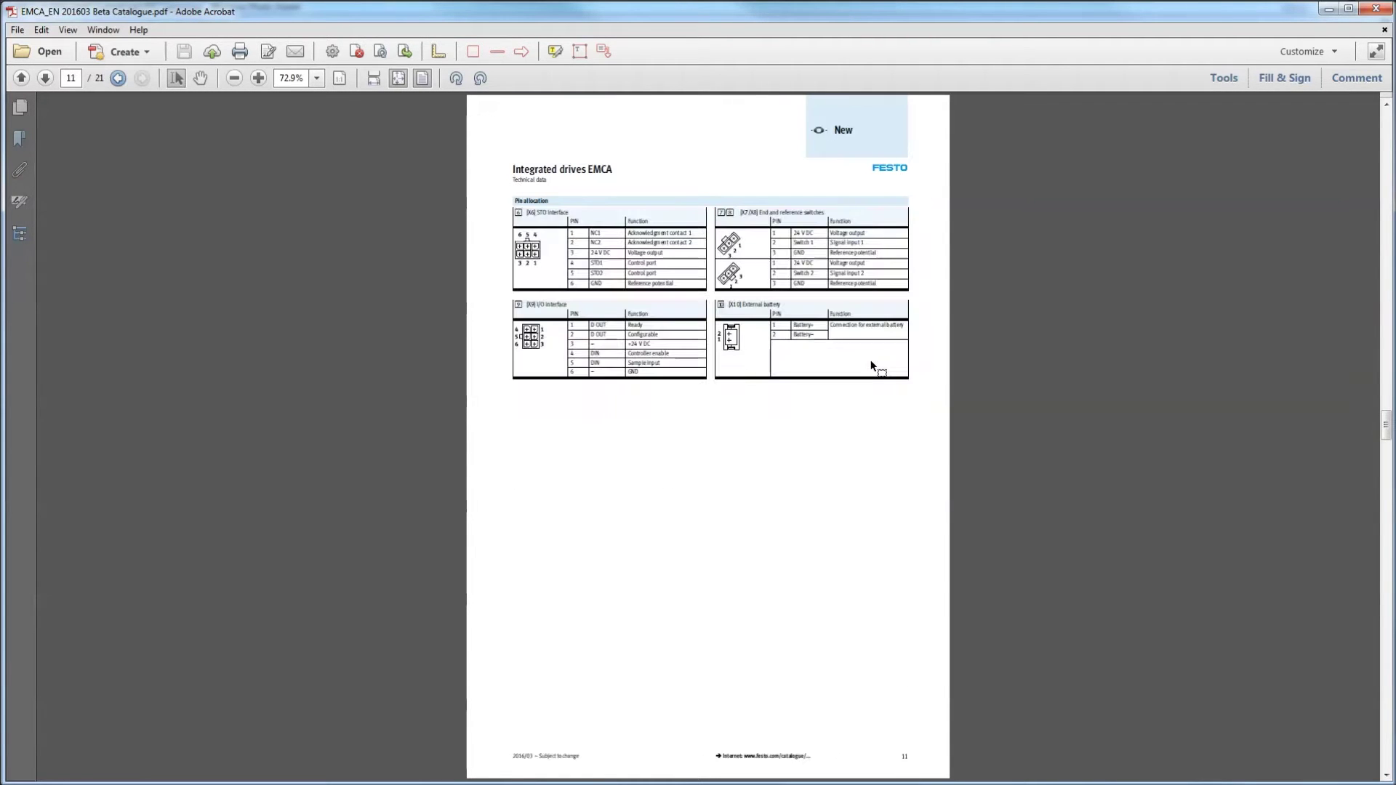
pyautogui.scroll(1, 872, 366)
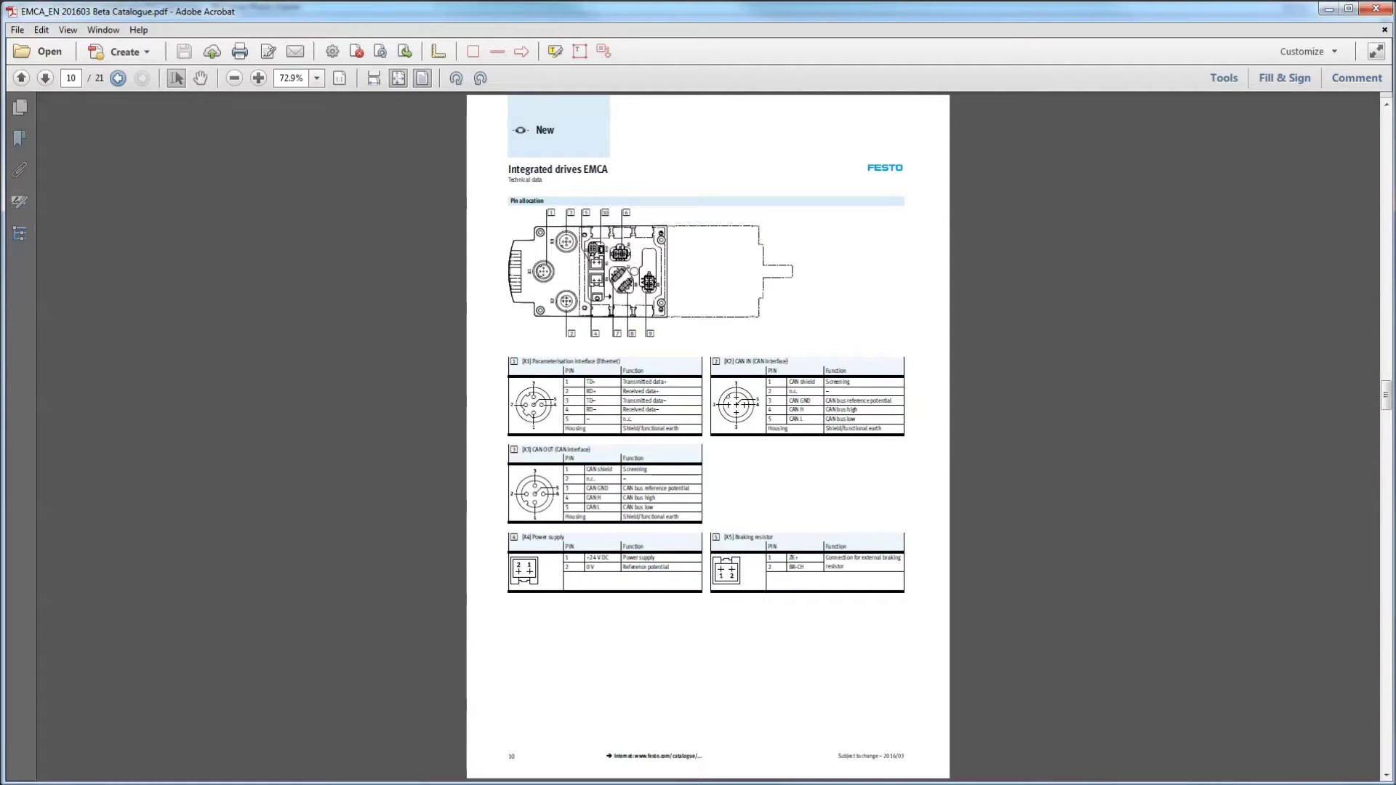
pyautogui.click(1375, 9)
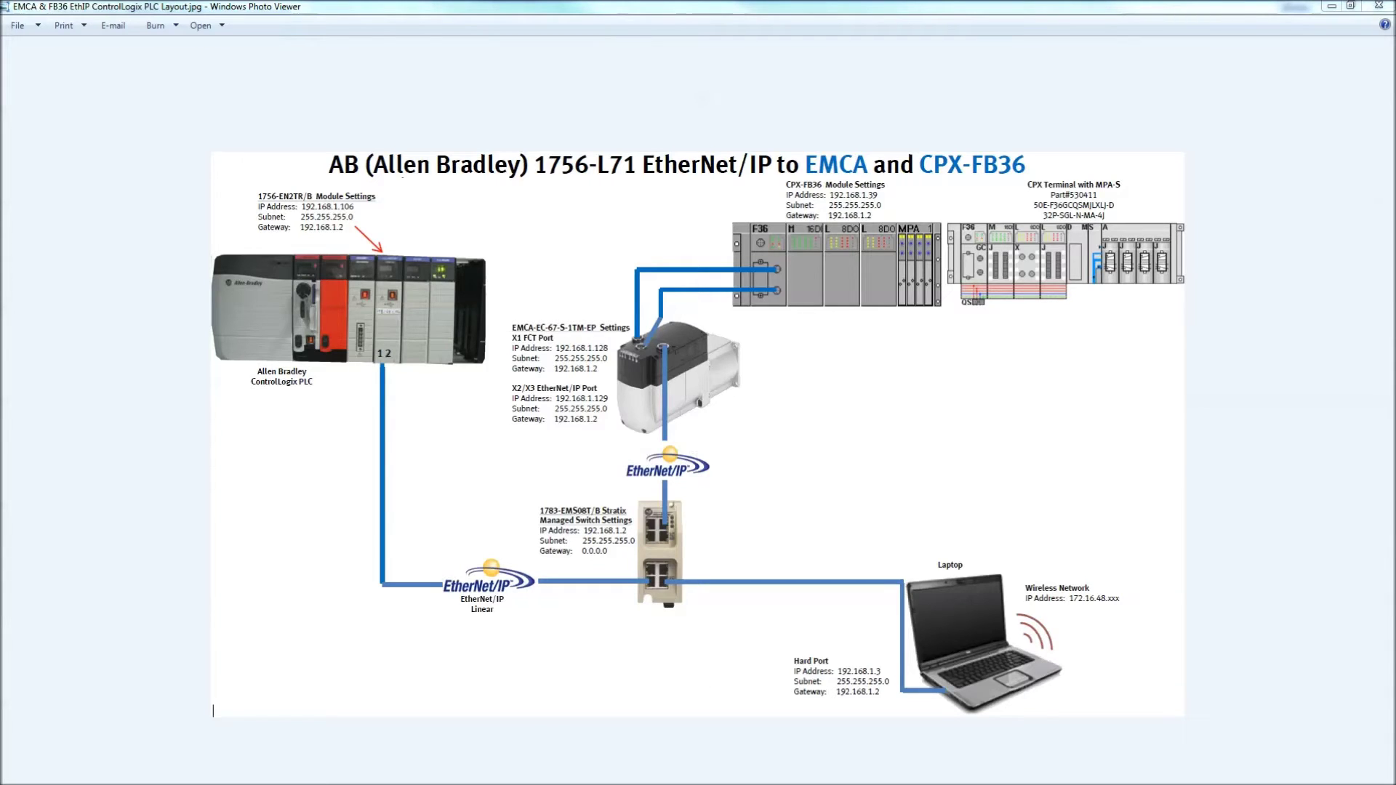
# Switch to the Festo website in Chrome and search the product catalogue for EMCA.
pyautogui.hotkey('alt', 'Tab')
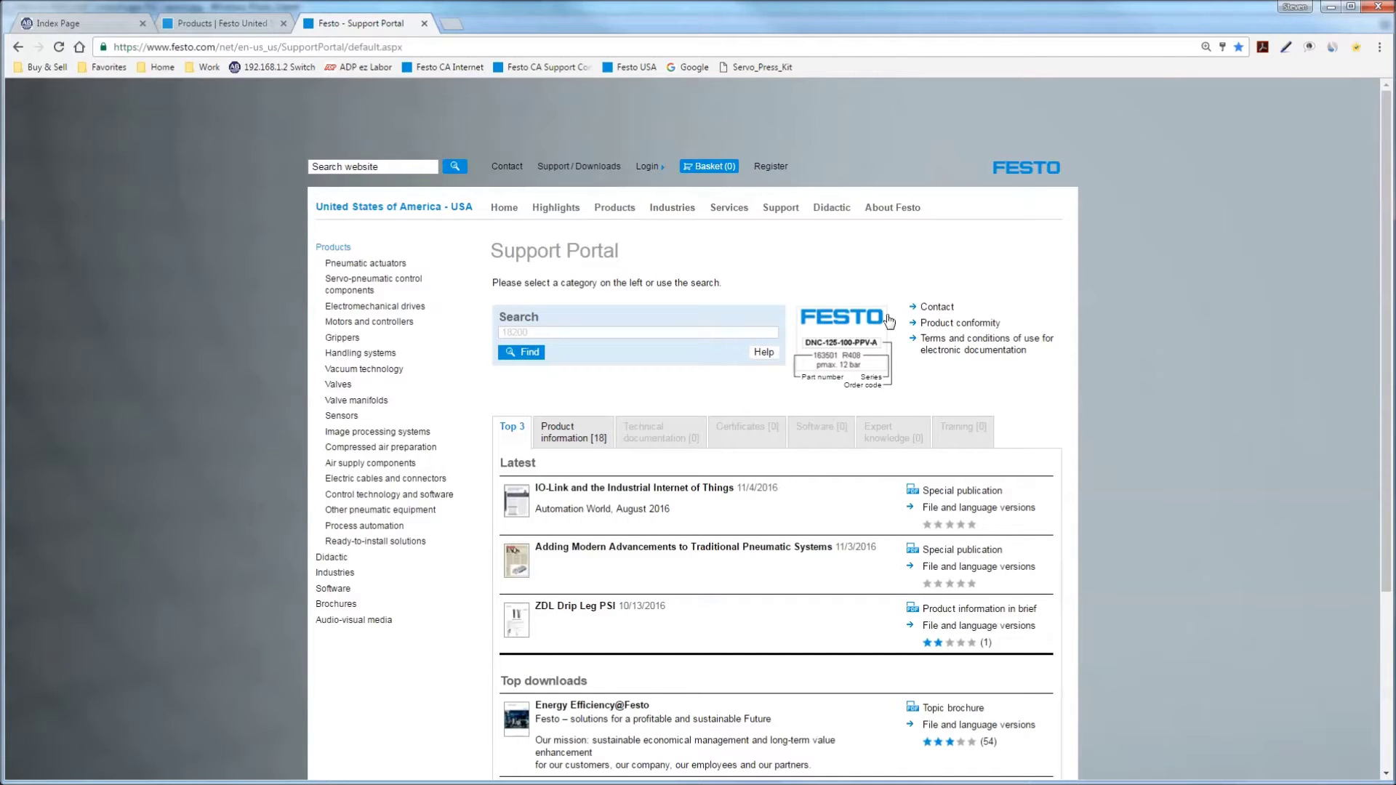
pyautogui.click(238, 24)
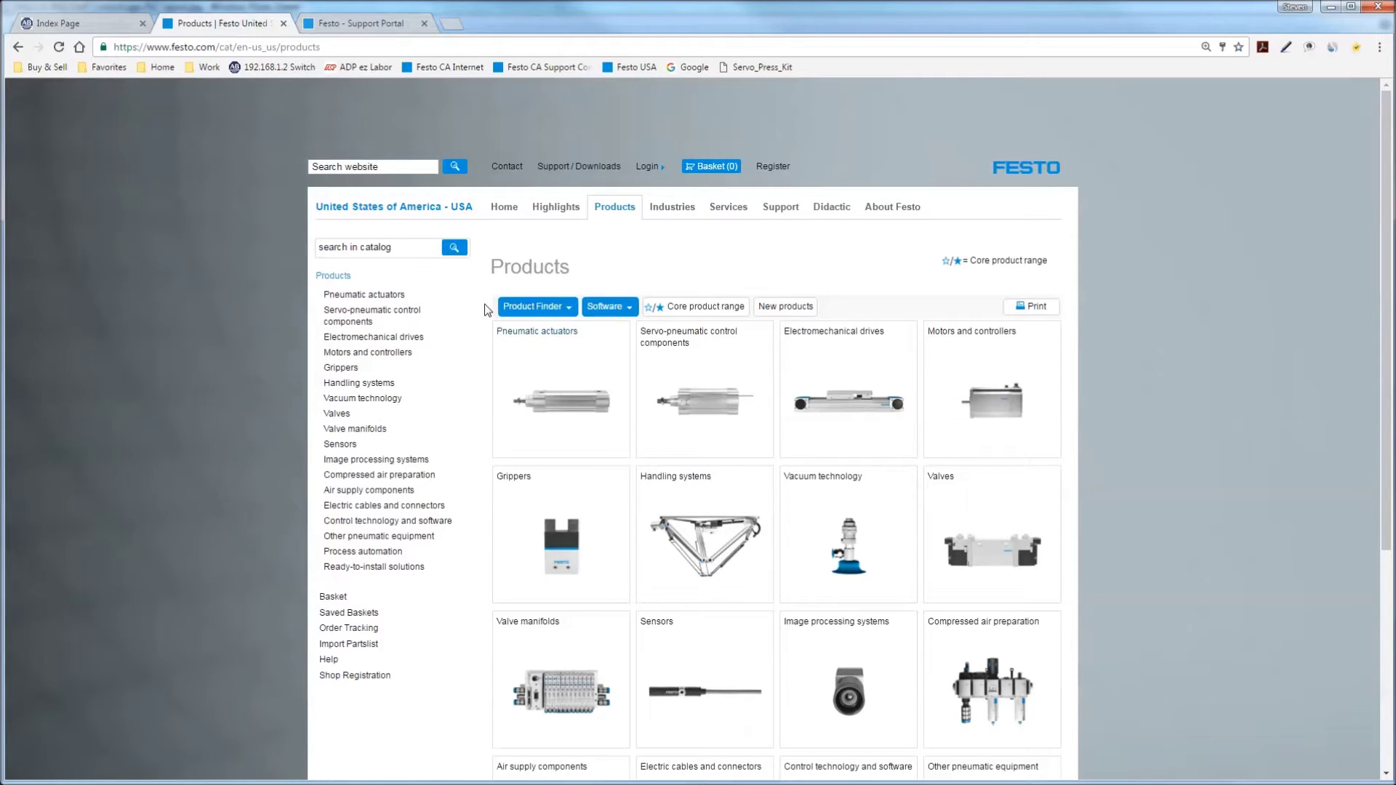
pyautogui.click(393, 249)
pyautogui.write('EMCA')
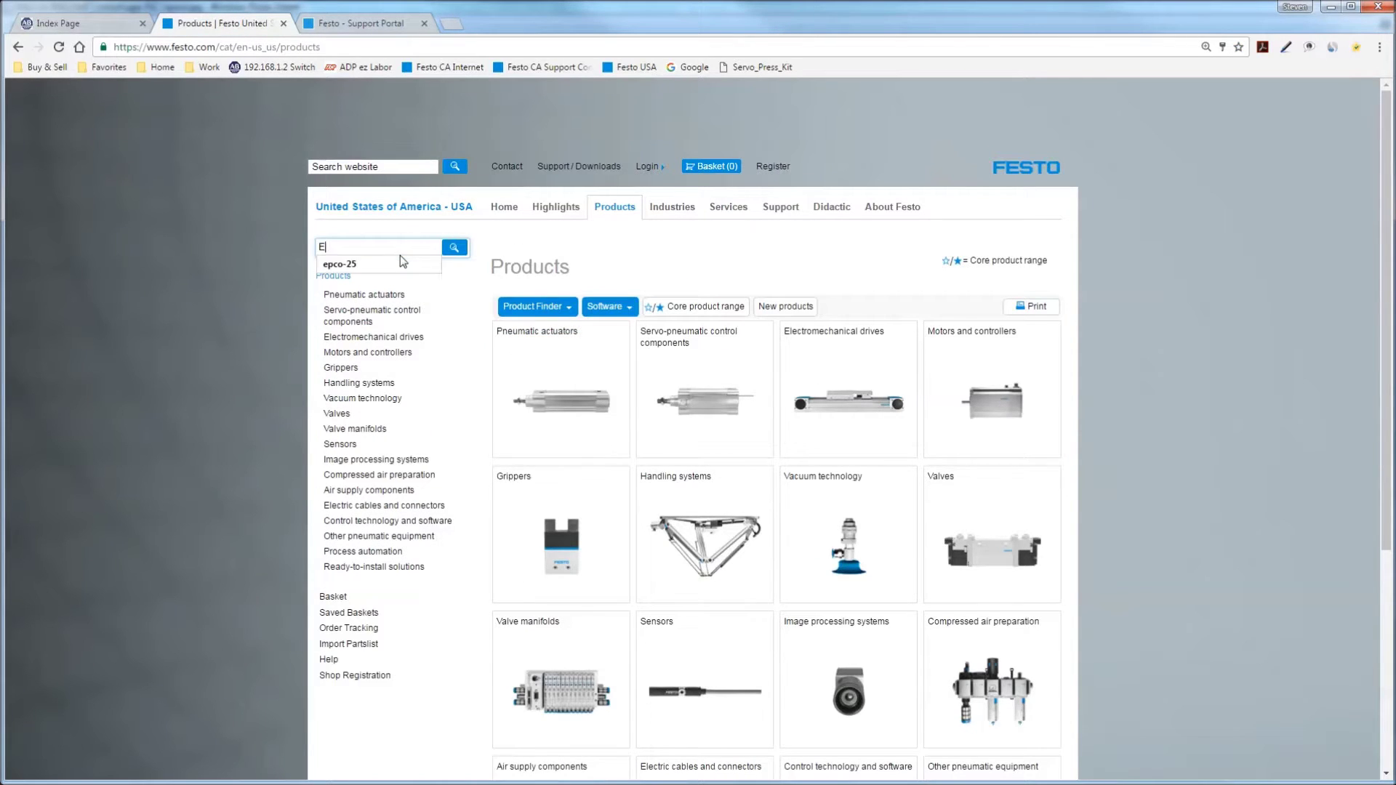
pyautogui.press('Return')
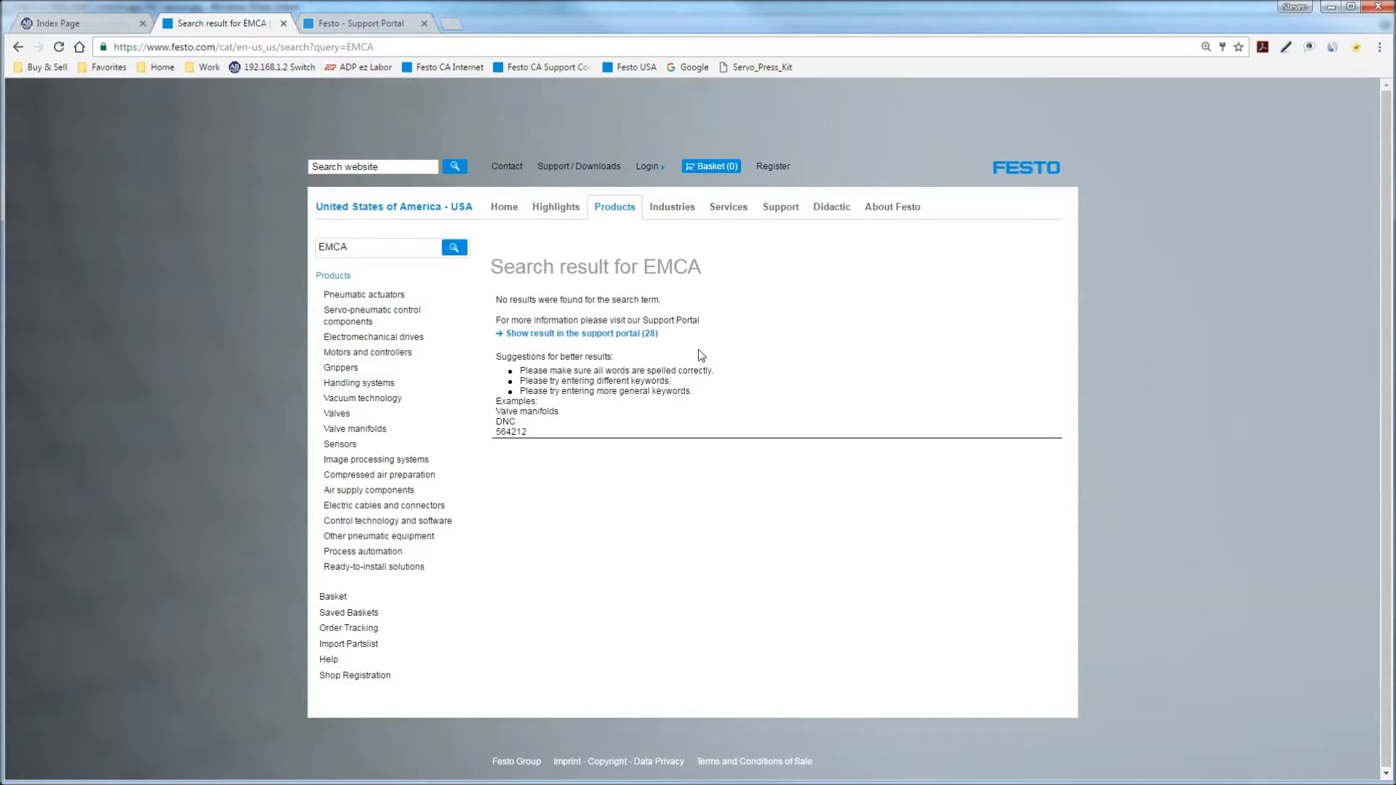
# Search the Festo Support Portal for EMCA.
pyautogui.click(355, 24)
pyautogui.click(545, 330)
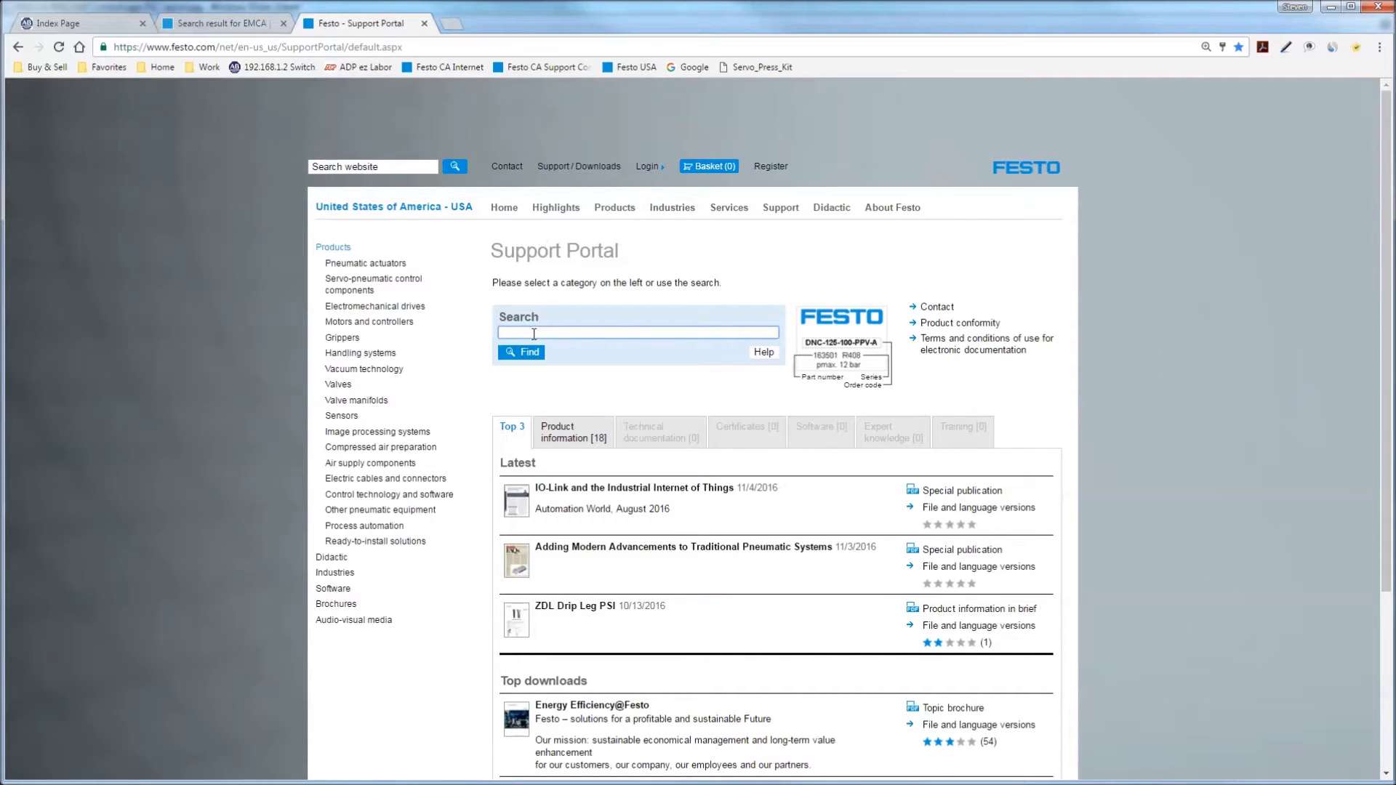
pyautogui.press('Return')
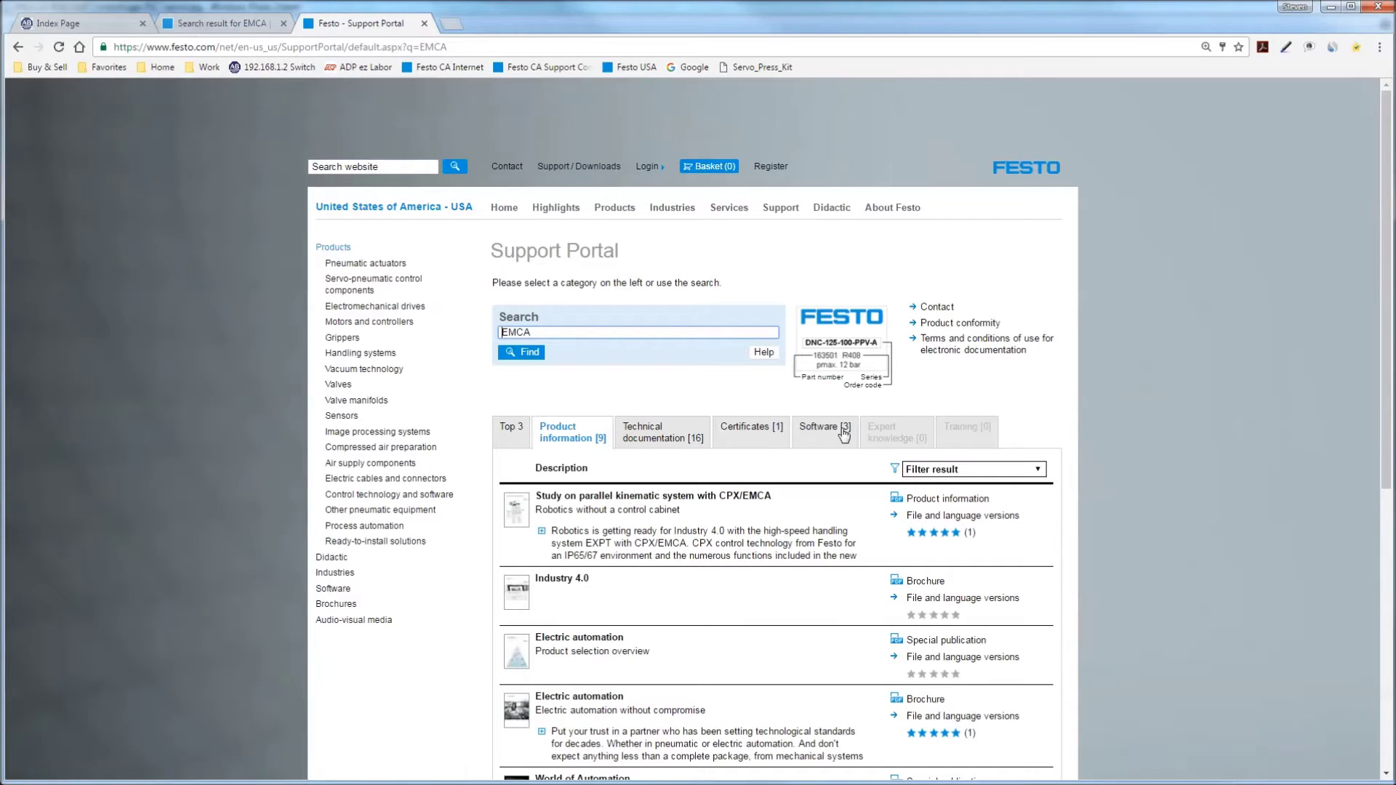
# Review the technical documentation, certificates and software listed for EMCA in the Support Portal.
pyautogui.click(642, 440)
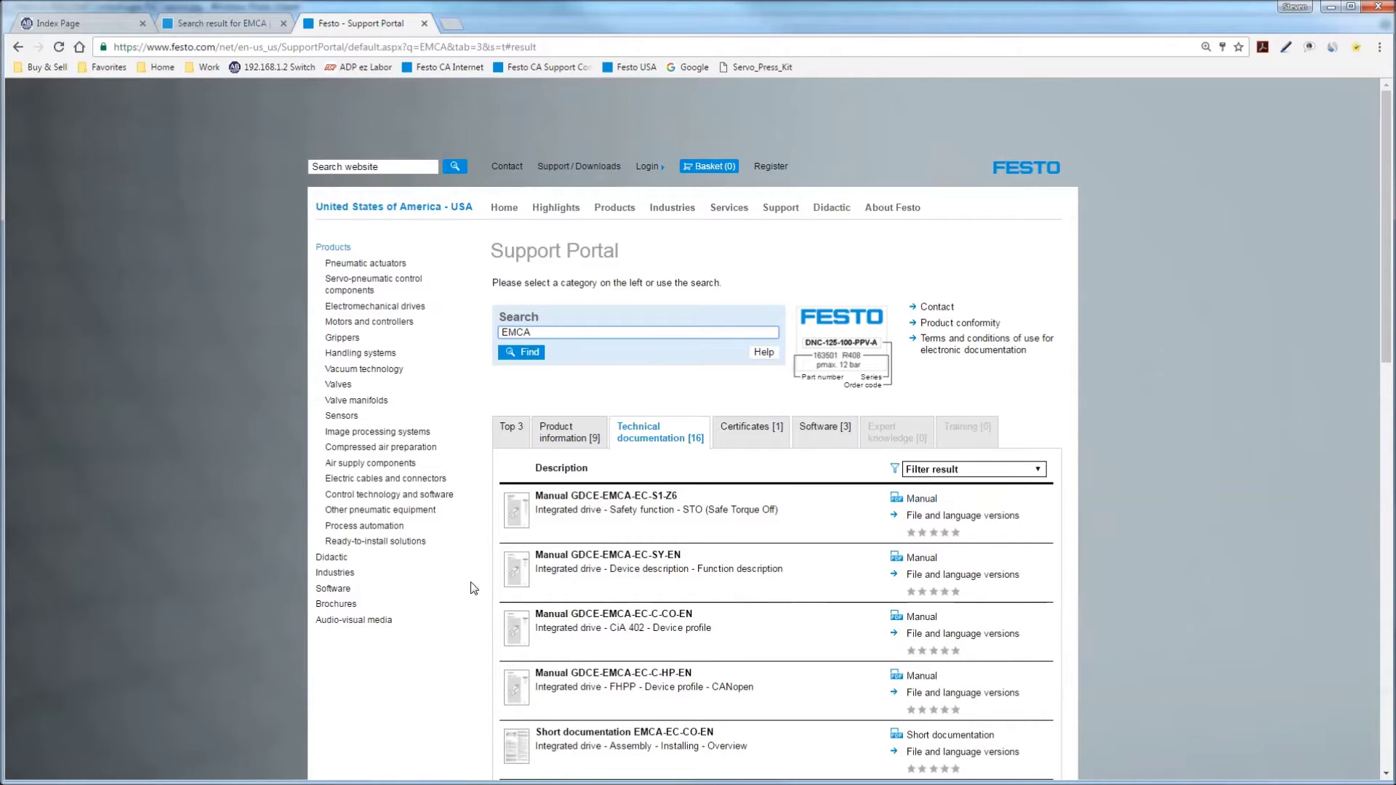
pyautogui.scroll(-4, 466, 606)
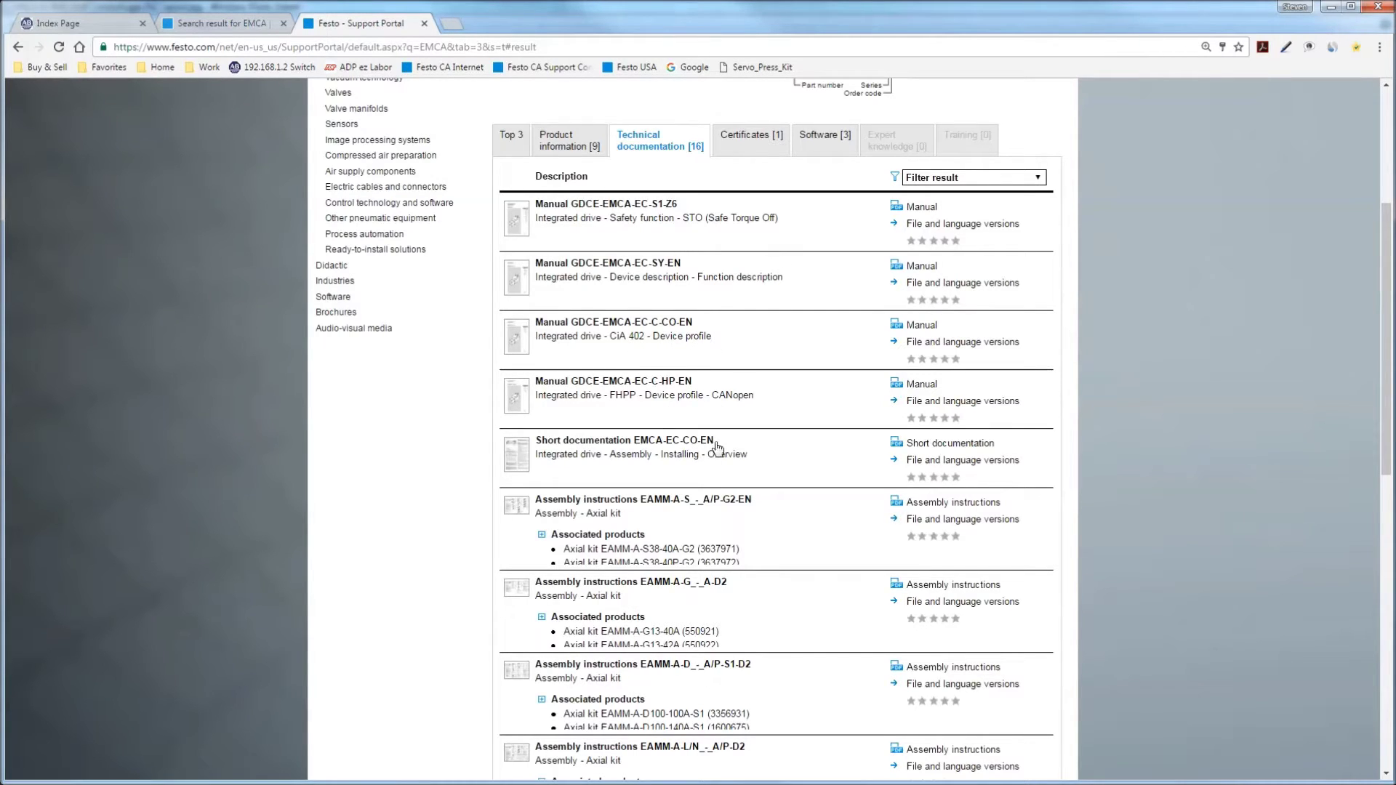
pyautogui.scroll(-3, 985, 649)
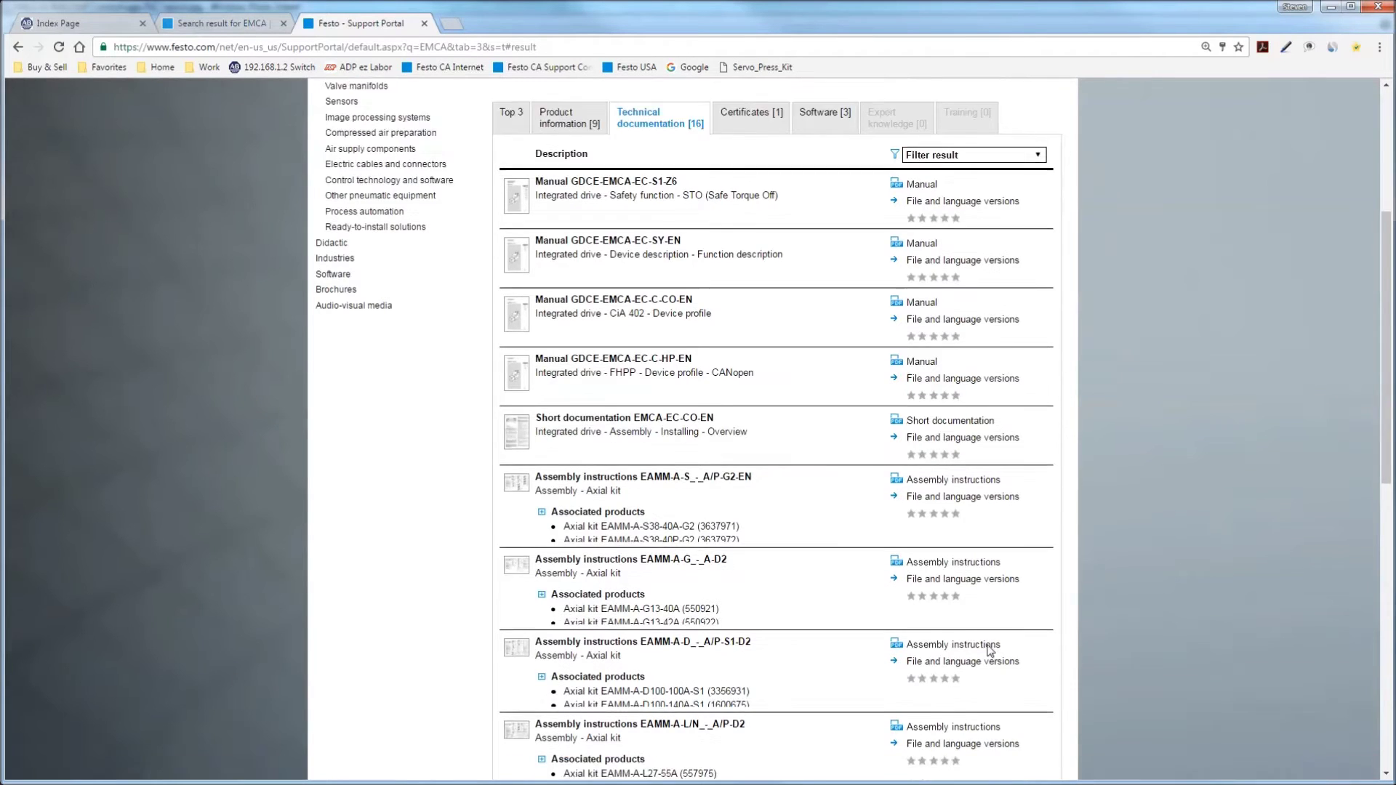
pyautogui.scroll(6, 781, 601)
pyautogui.click(750, 432)
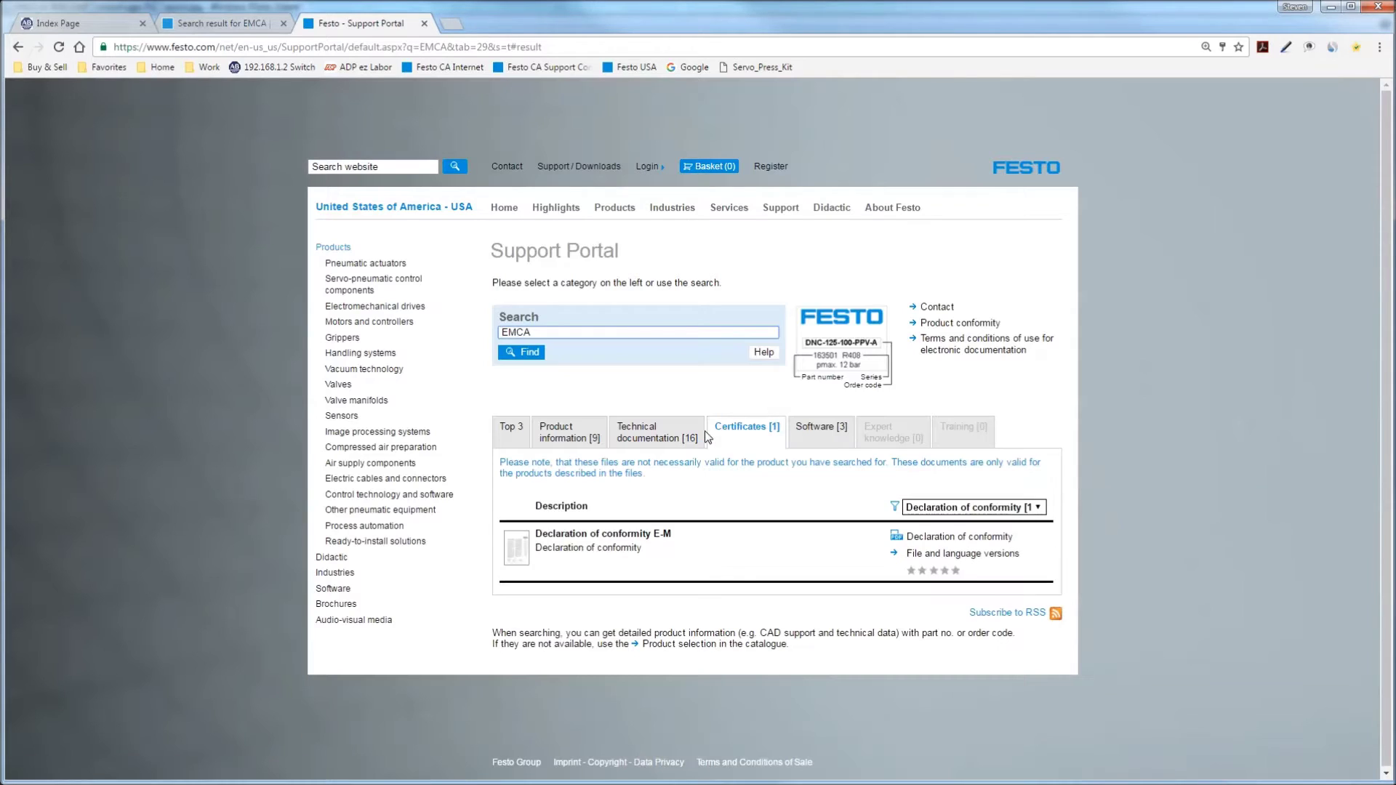
pyautogui.click(806, 431)
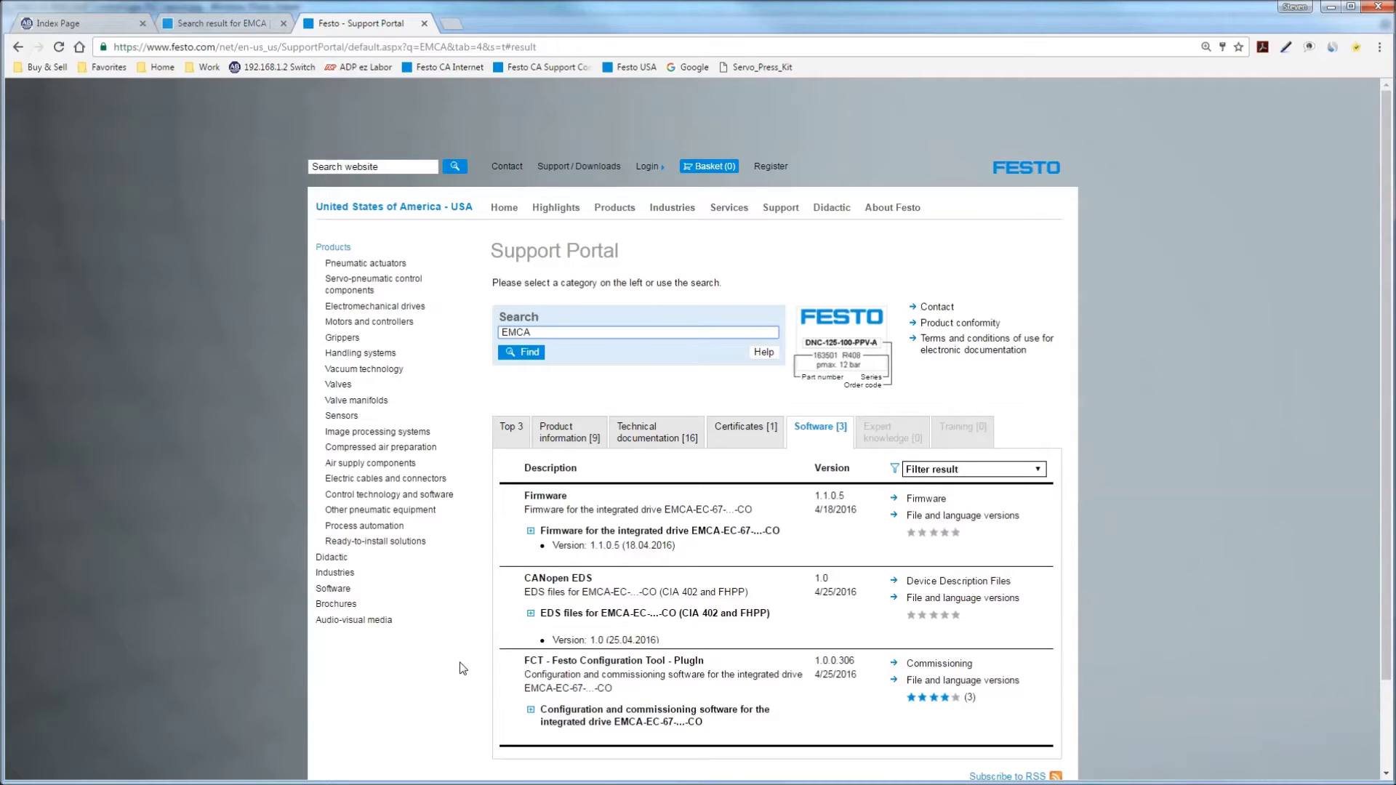
# Search the Support Portal for CMMP-AS- and open the suggested motor controller CMMP-AS-C2-3A-M3.
pyautogui.click(456, 692)
pyautogui.moveTo(556, 332); pyautogui.dragTo(349, 334)
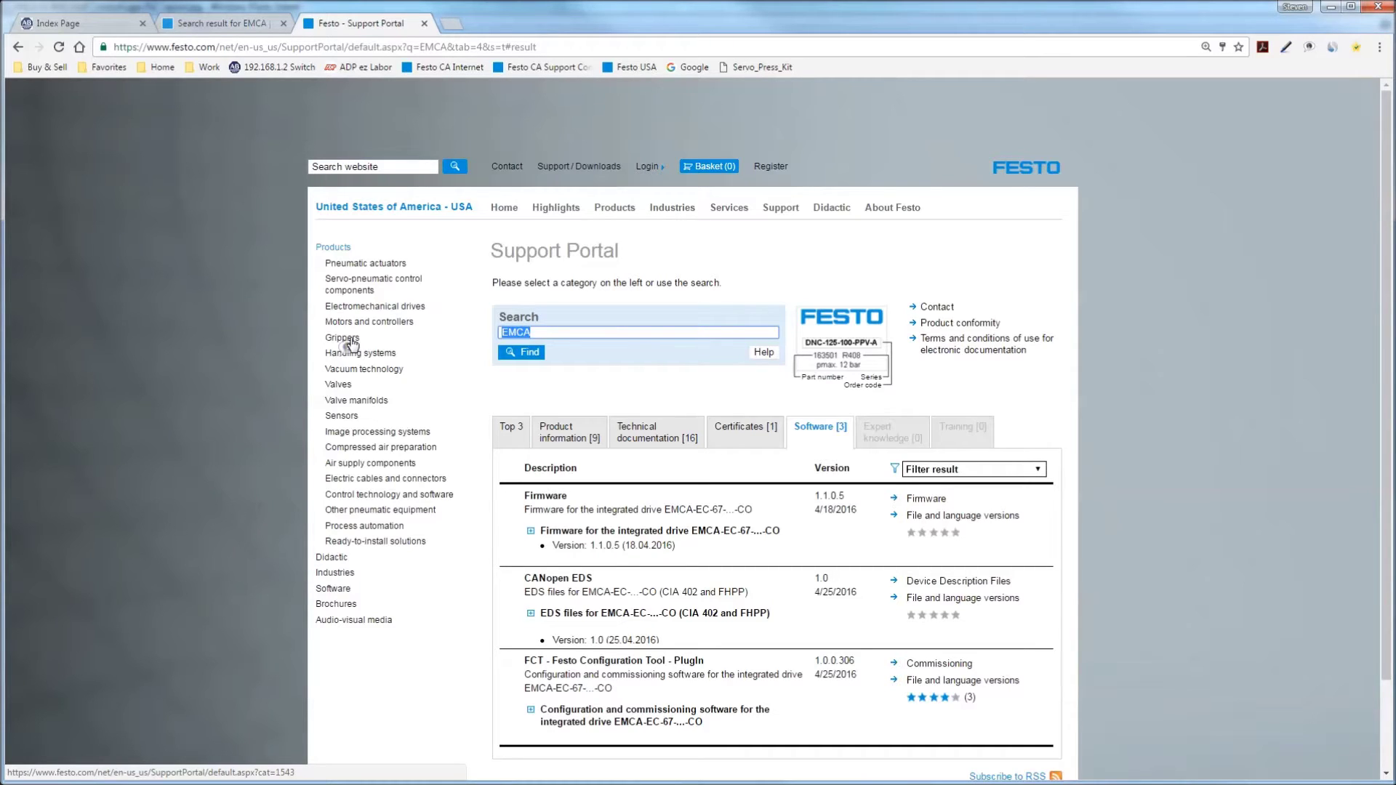
pyautogui.write('CMM')
pyautogui.press('BackSpace')
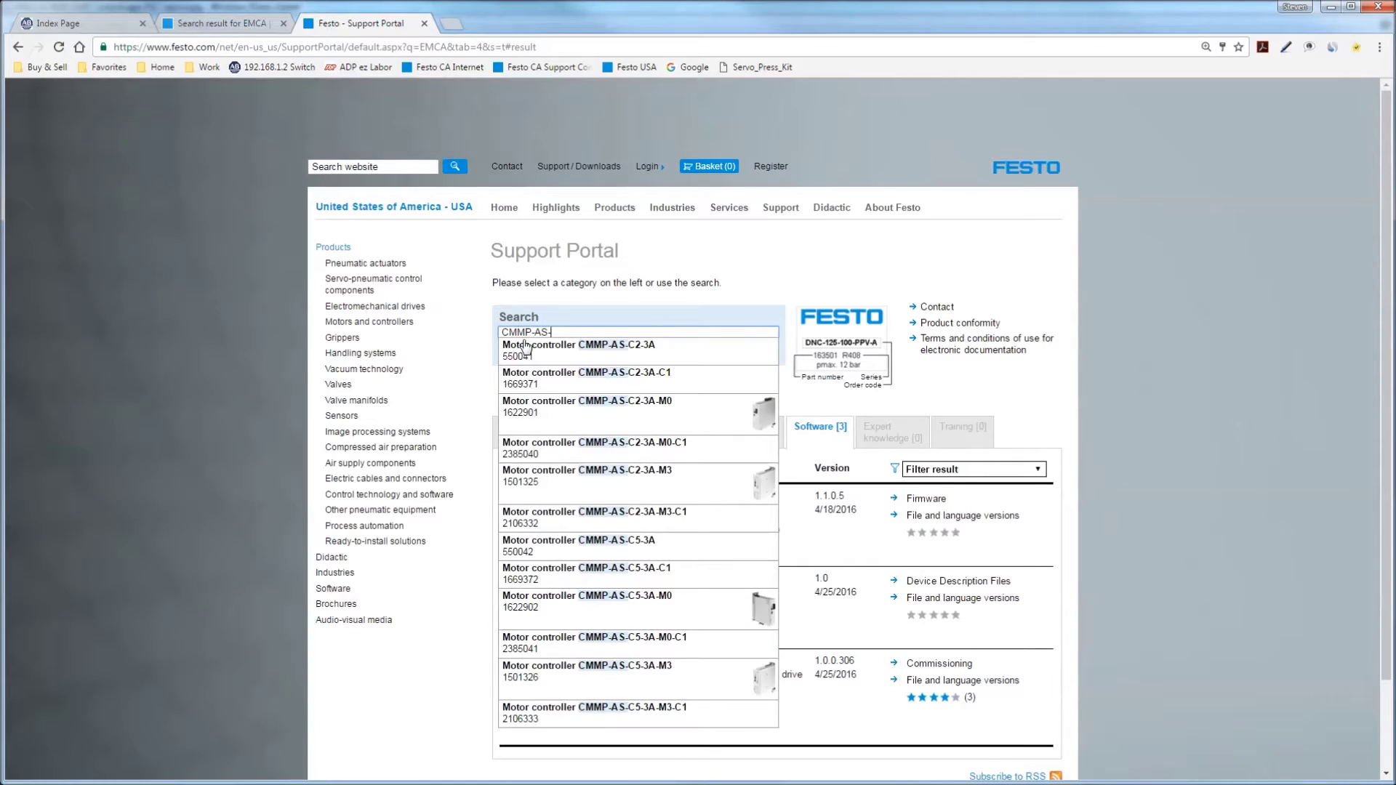
pyautogui.click(763, 496)
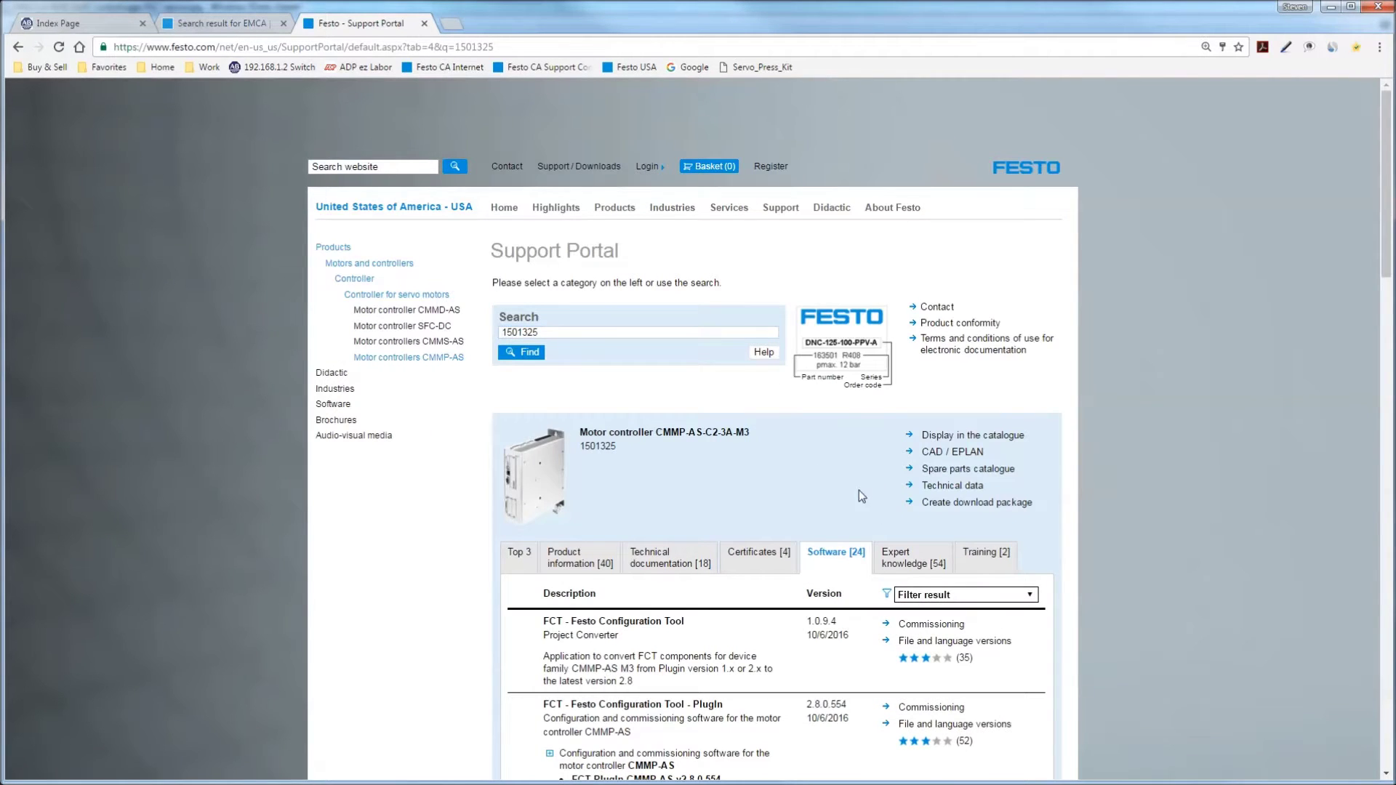
# Find the Function blocks Rockwell RSLogix 5000 entry in the software list and expand its supported systems.
pyautogui.scroll(-2, 844, 501)
pyautogui.moveTo(1384, 279); pyautogui.dragTo(1338, 526)
pyautogui.click(561, 410)
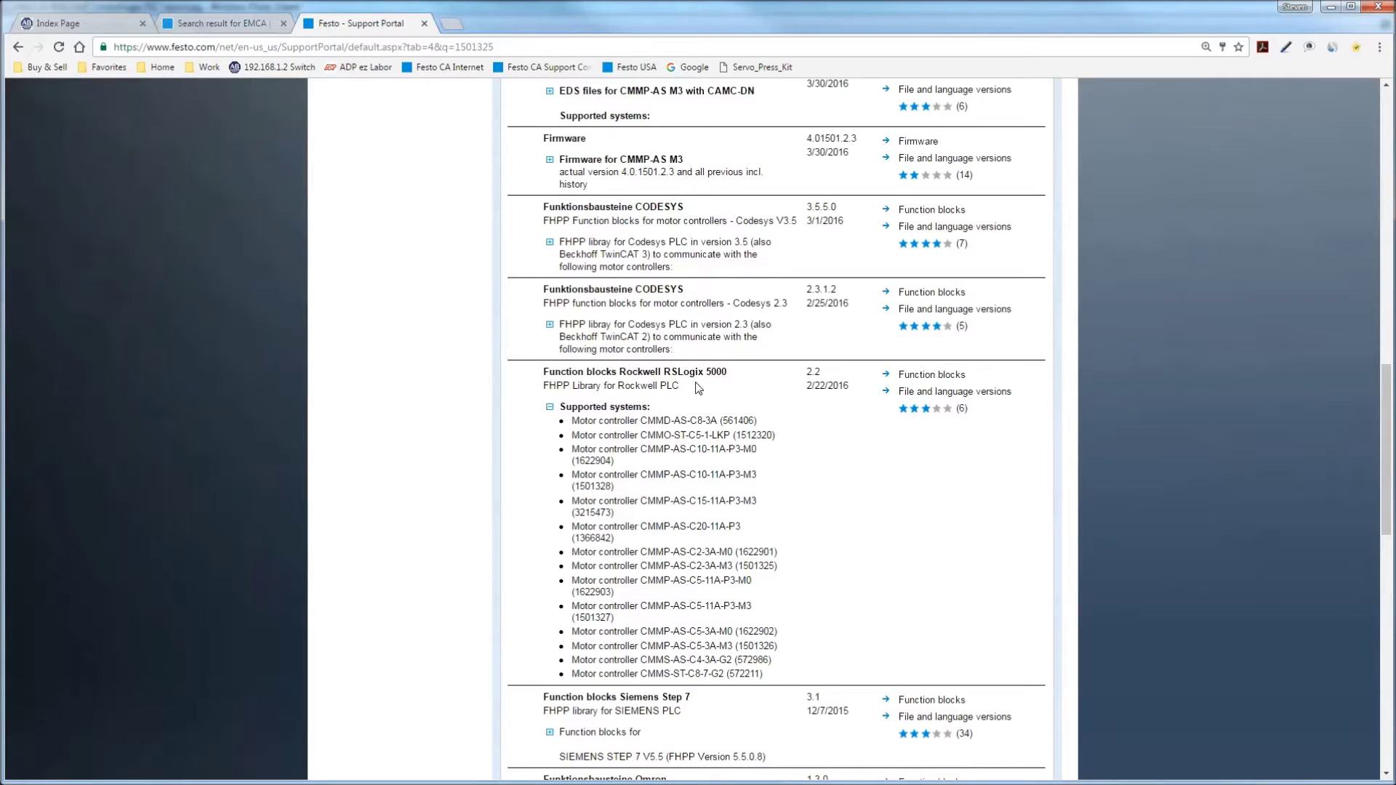
# Examine the Rockwell FHPP library's supported controllers, version and downloadable file, and close the file details.
pyautogui.moveTo(538, 387); pyautogui.dragTo(676, 389)
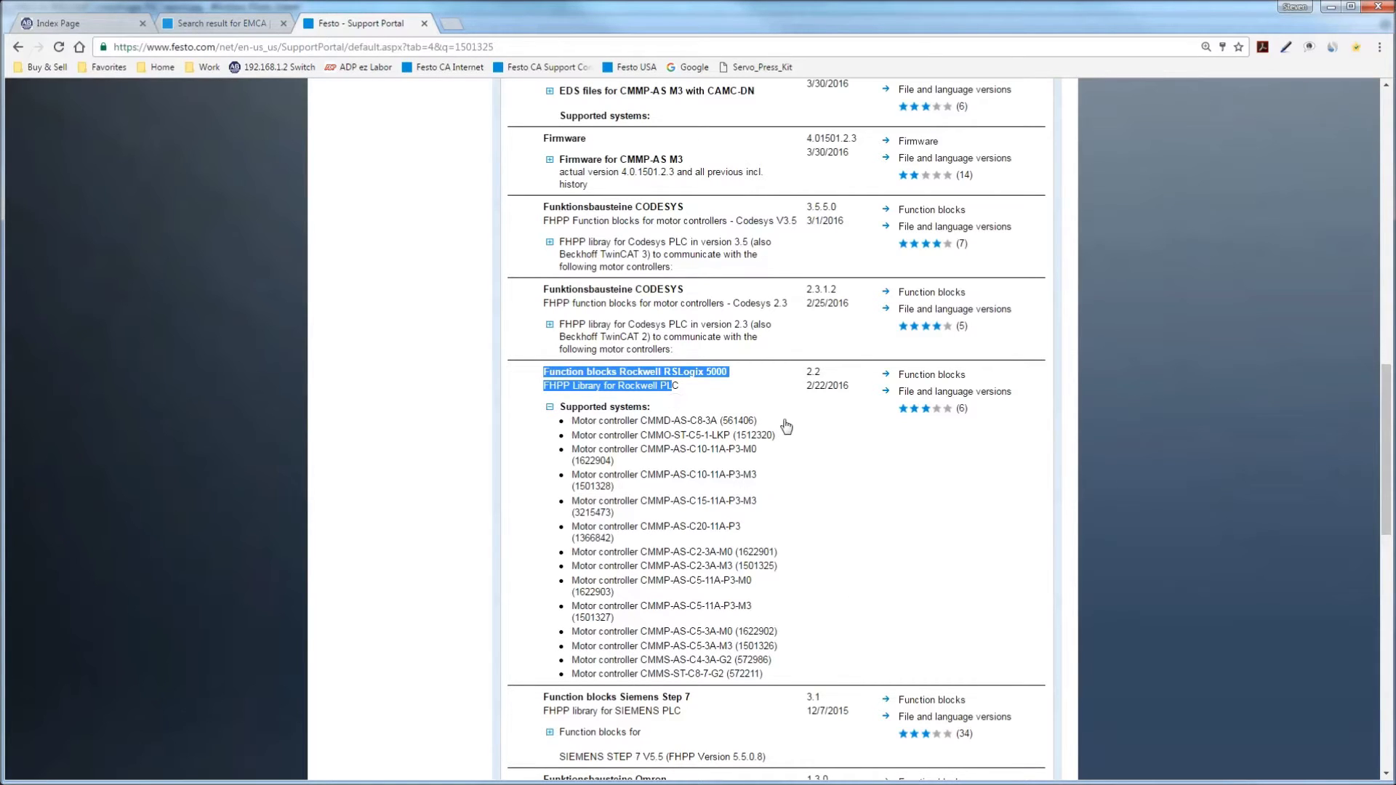
pyautogui.moveTo(787, 442); pyautogui.dragTo(569, 446)
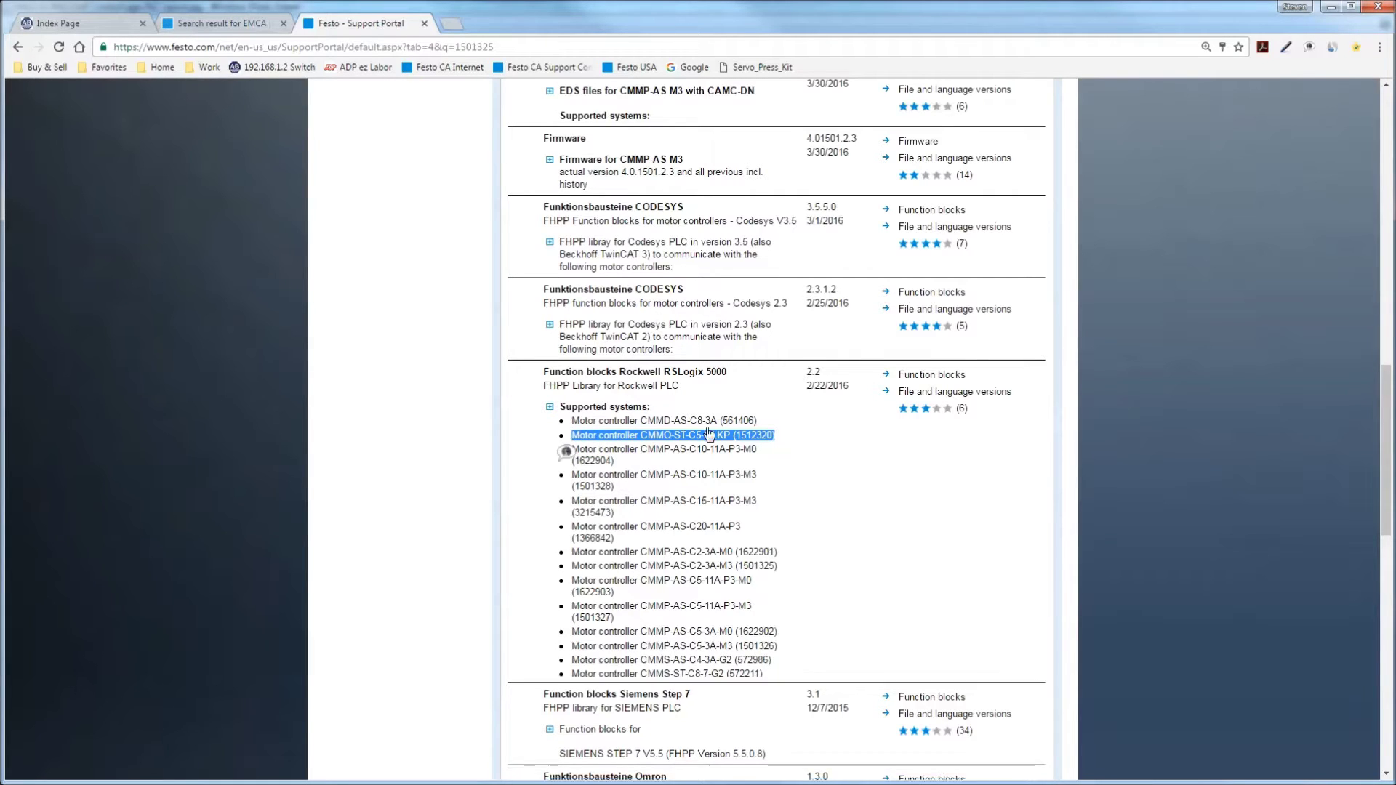
pyautogui.moveTo(780, 428); pyautogui.dragTo(648, 424)
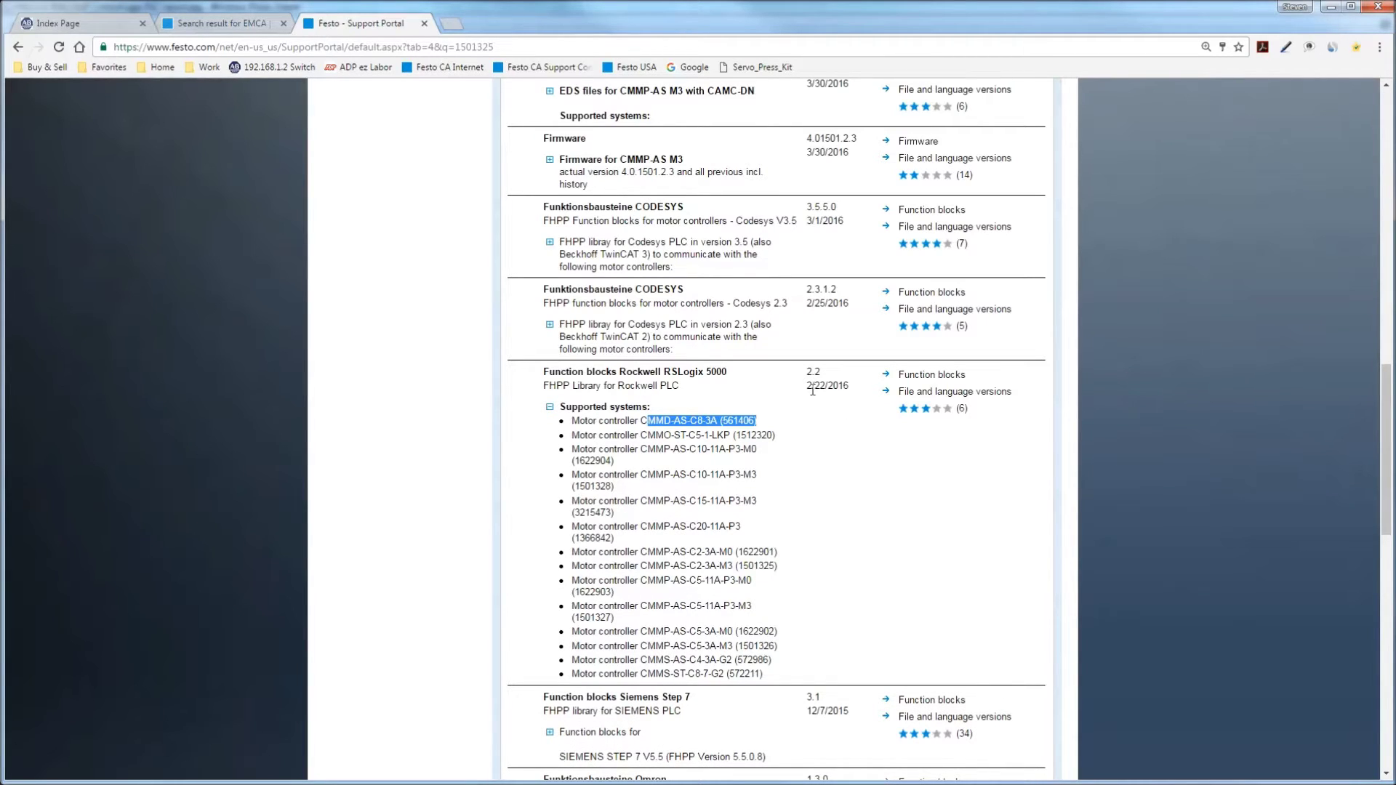
pyautogui.moveTo(821, 372); pyautogui.dragTo(797, 383)
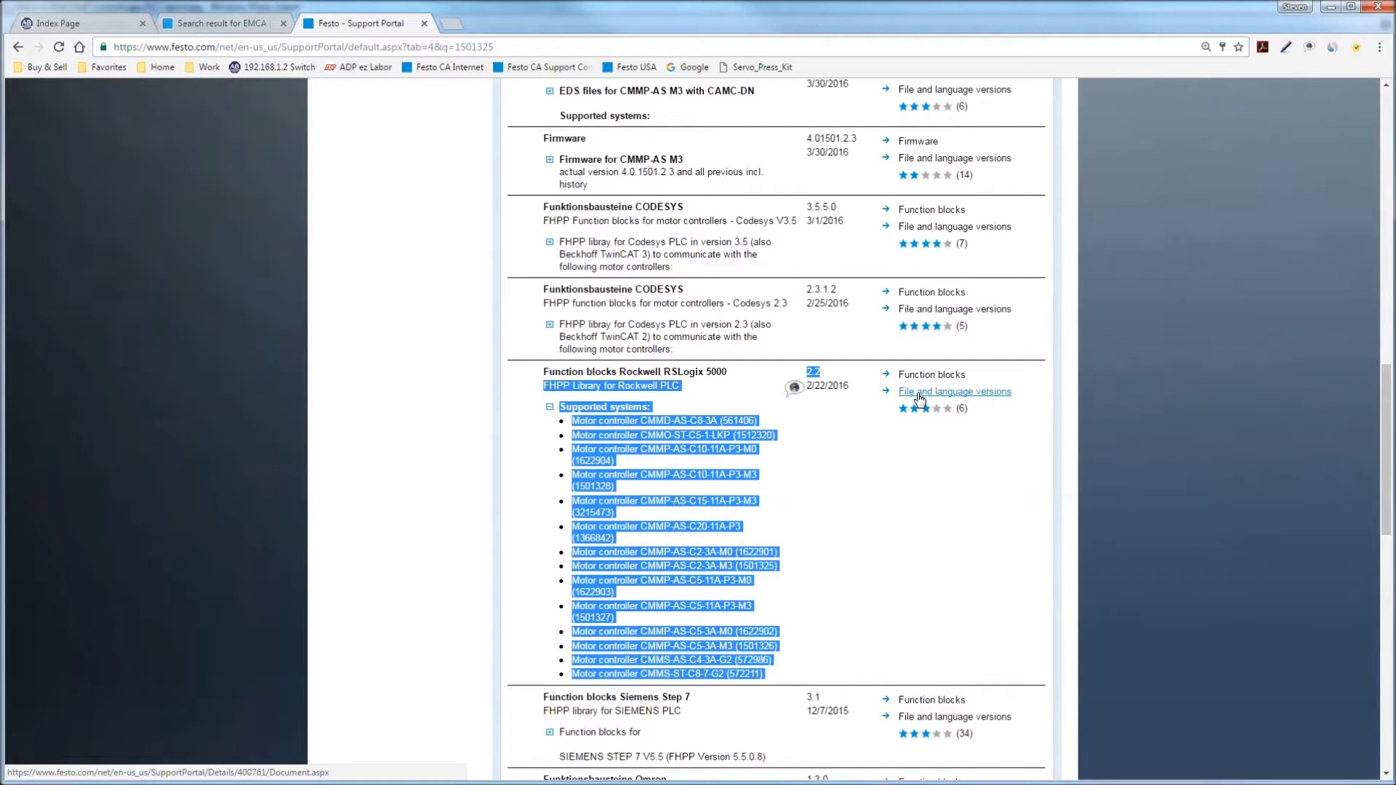
pyautogui.click(920, 396)
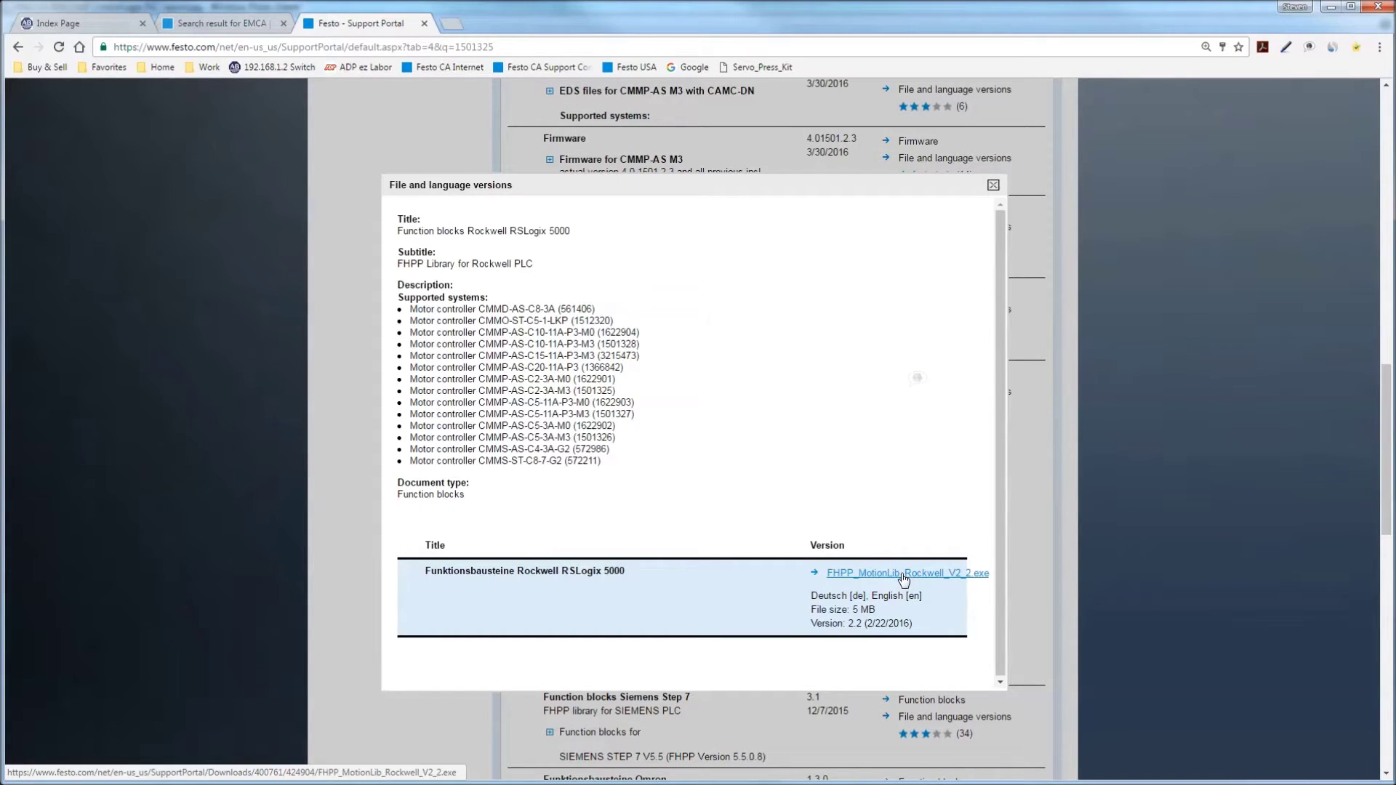
pyautogui.click(992, 186)
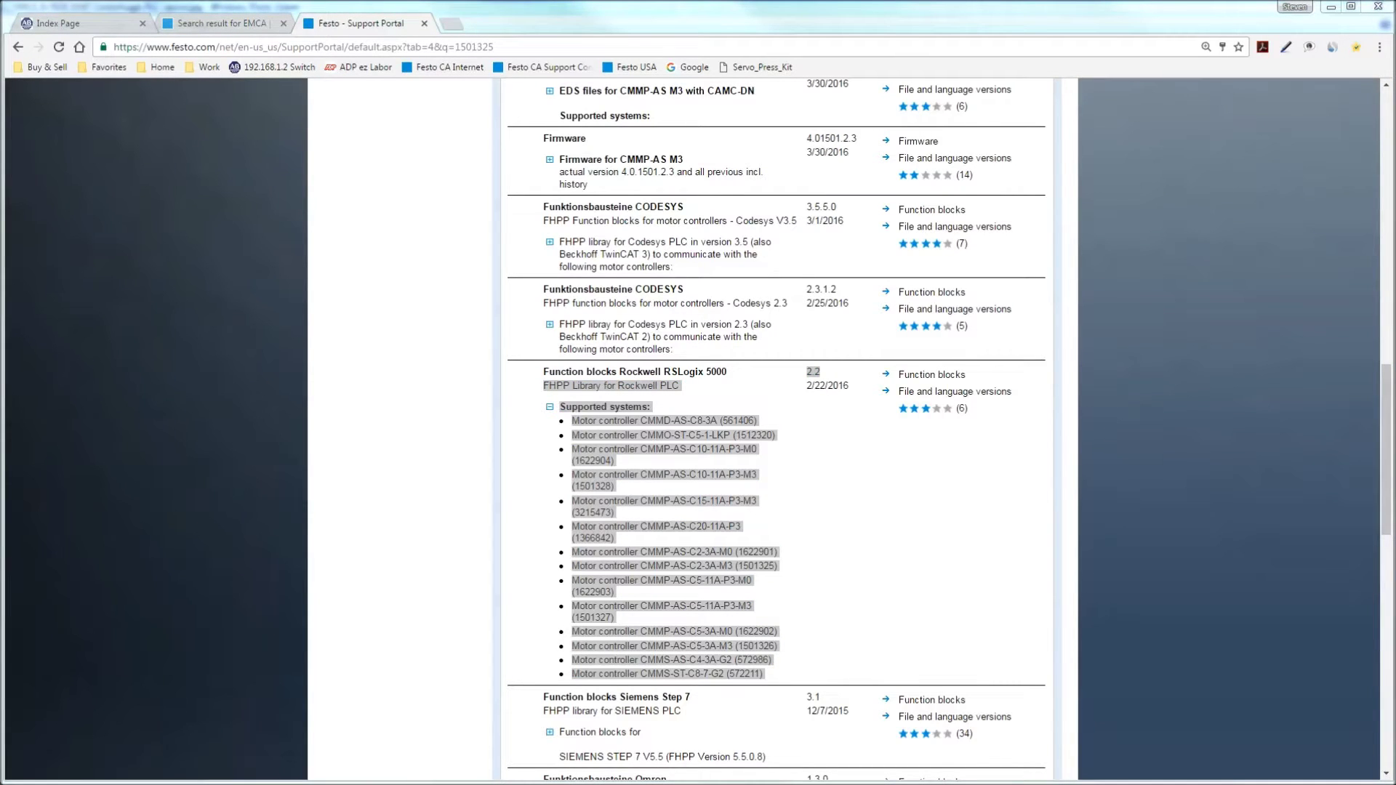
# Switch to the FHPP V2.2 folder in Windows Explorer, locate FHPP_MotionLib_Rockwell_V2_2.exe, and select Festo_Motion_FHPP_Rockwell.pdf in its Documentation folder.
pyautogui.moveTo(1392, 100); pyautogui.dragTo(597, 7)
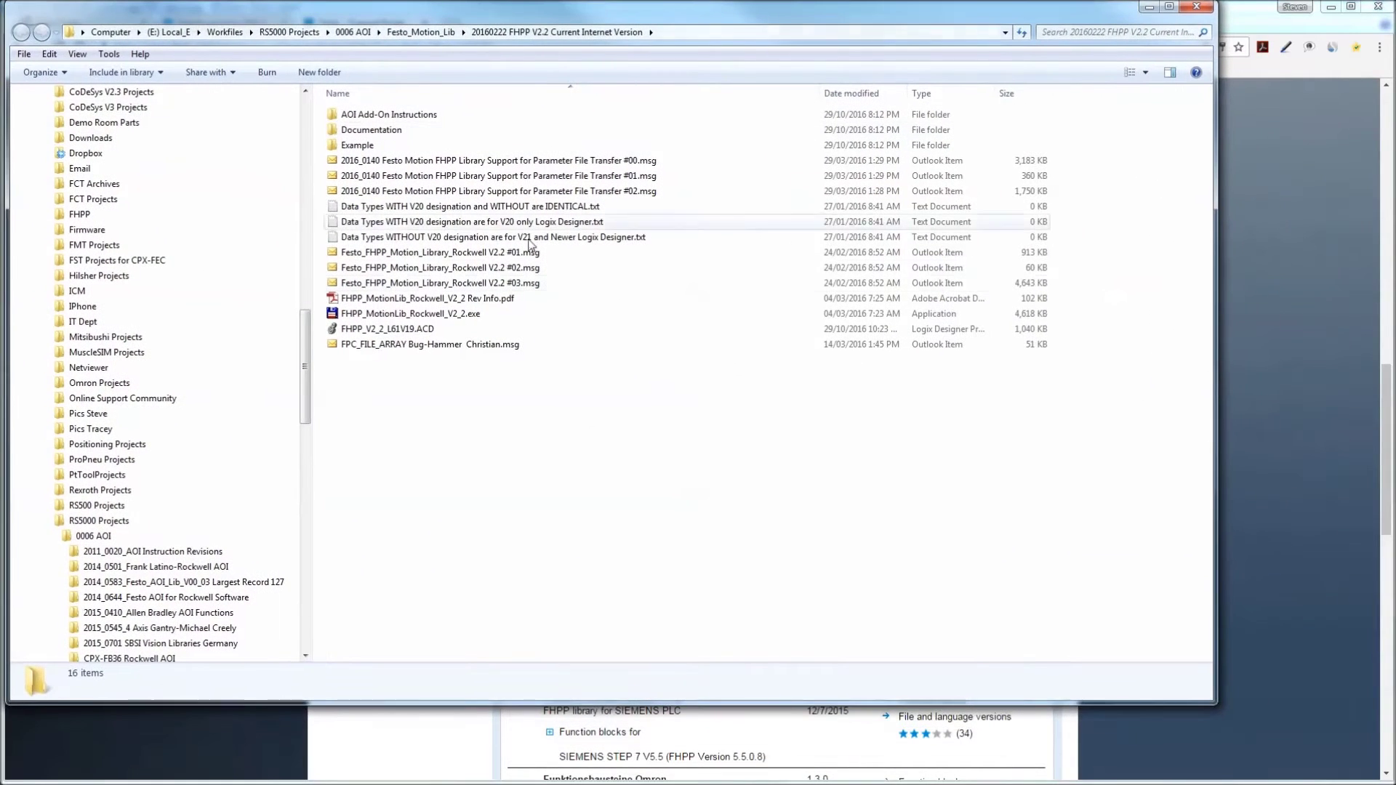
pyautogui.click(436, 313)
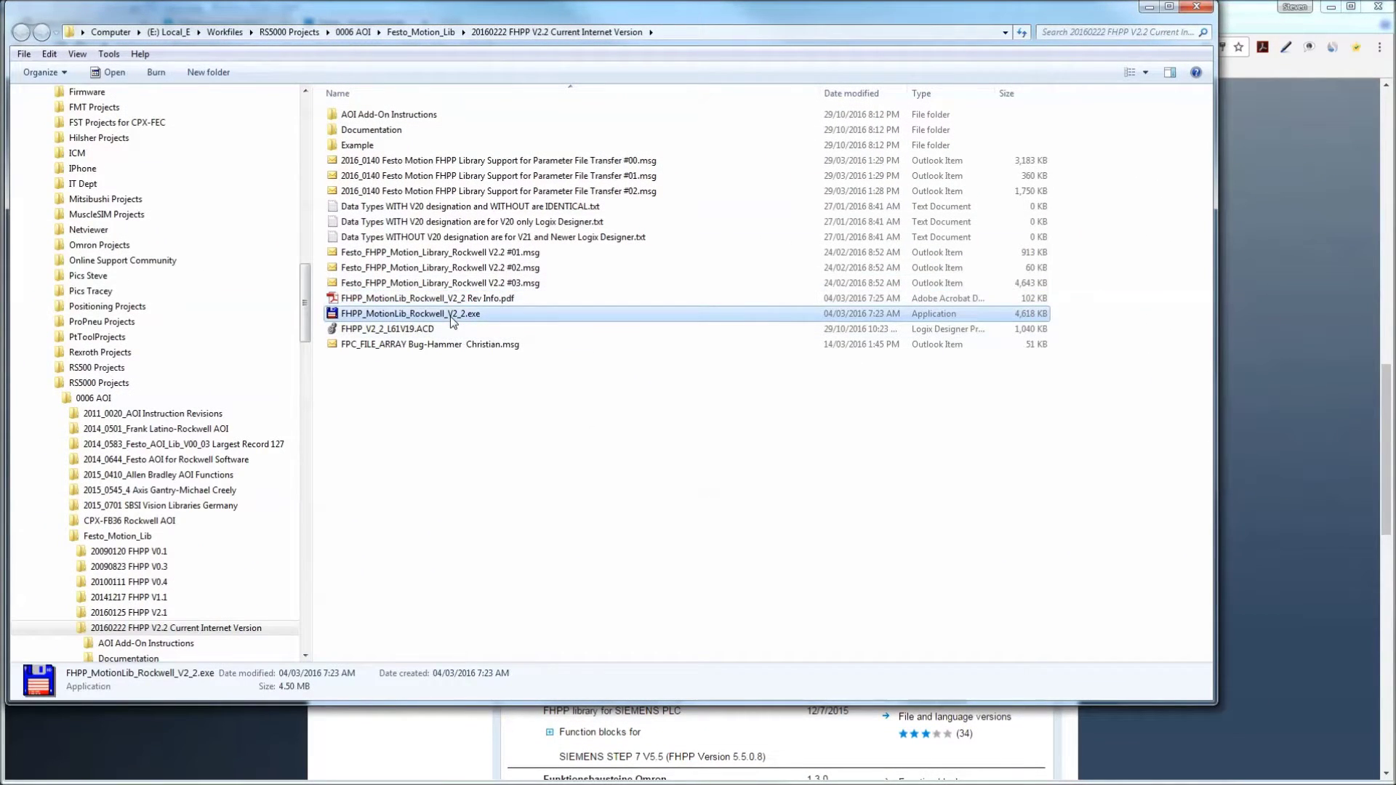
pyautogui.click(364, 161)
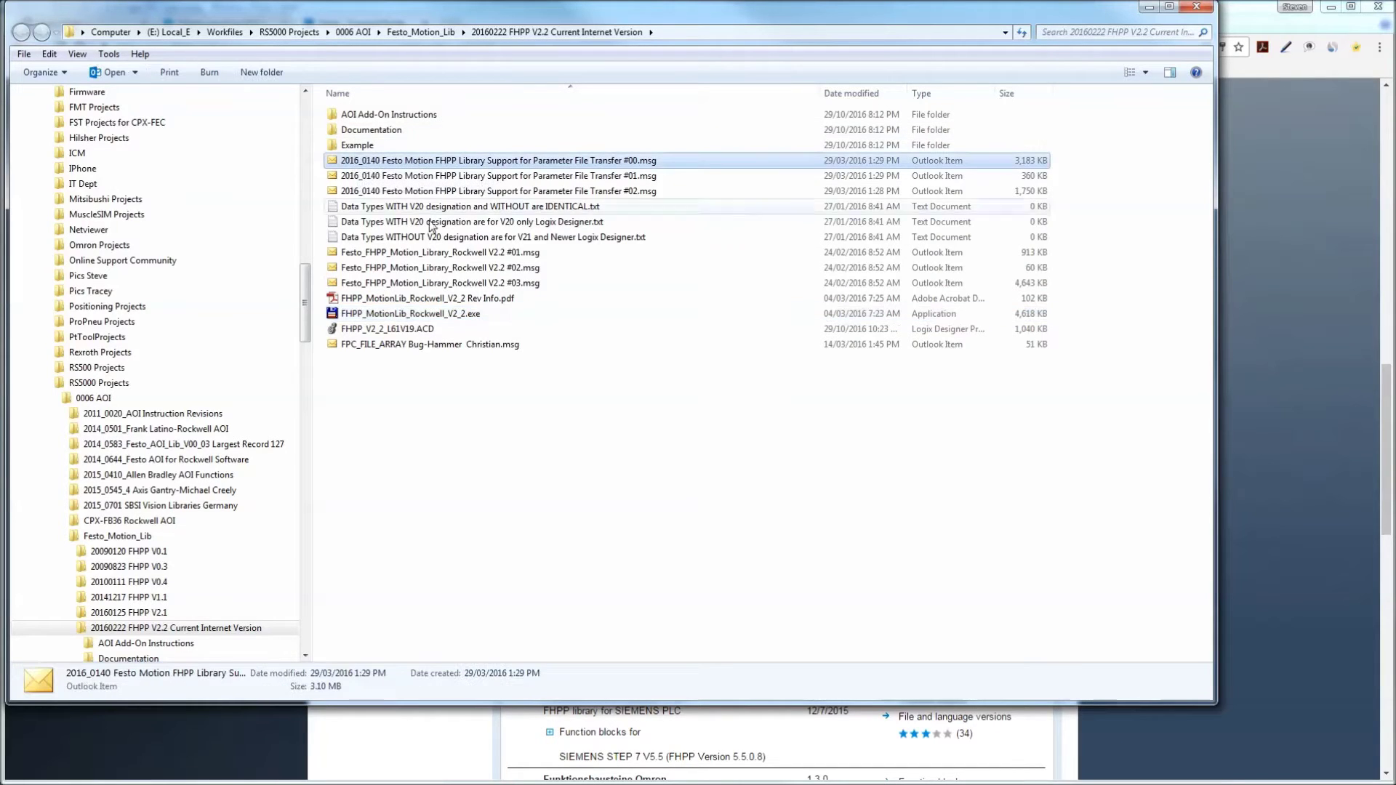
pyautogui.doubleClick(370, 133)
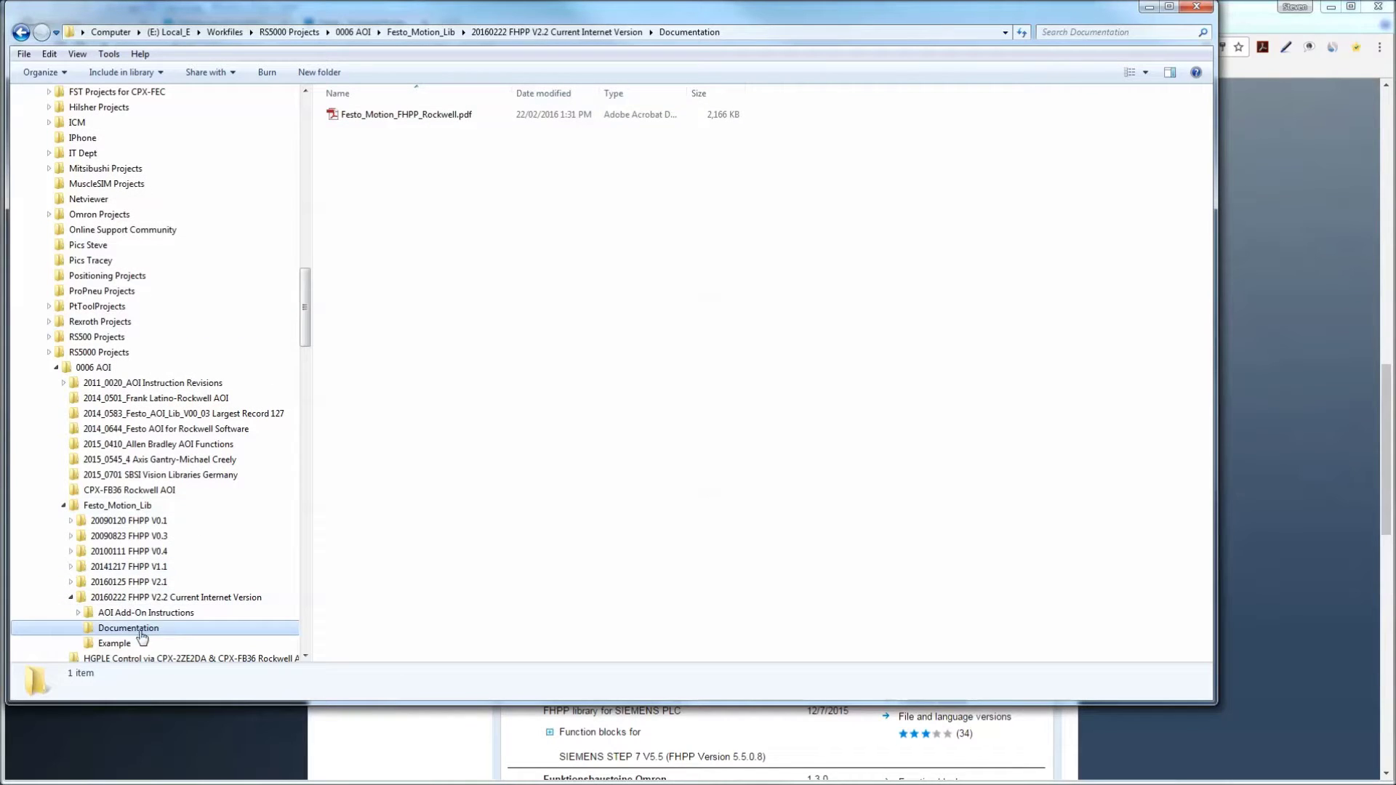
pyautogui.click(399, 118)
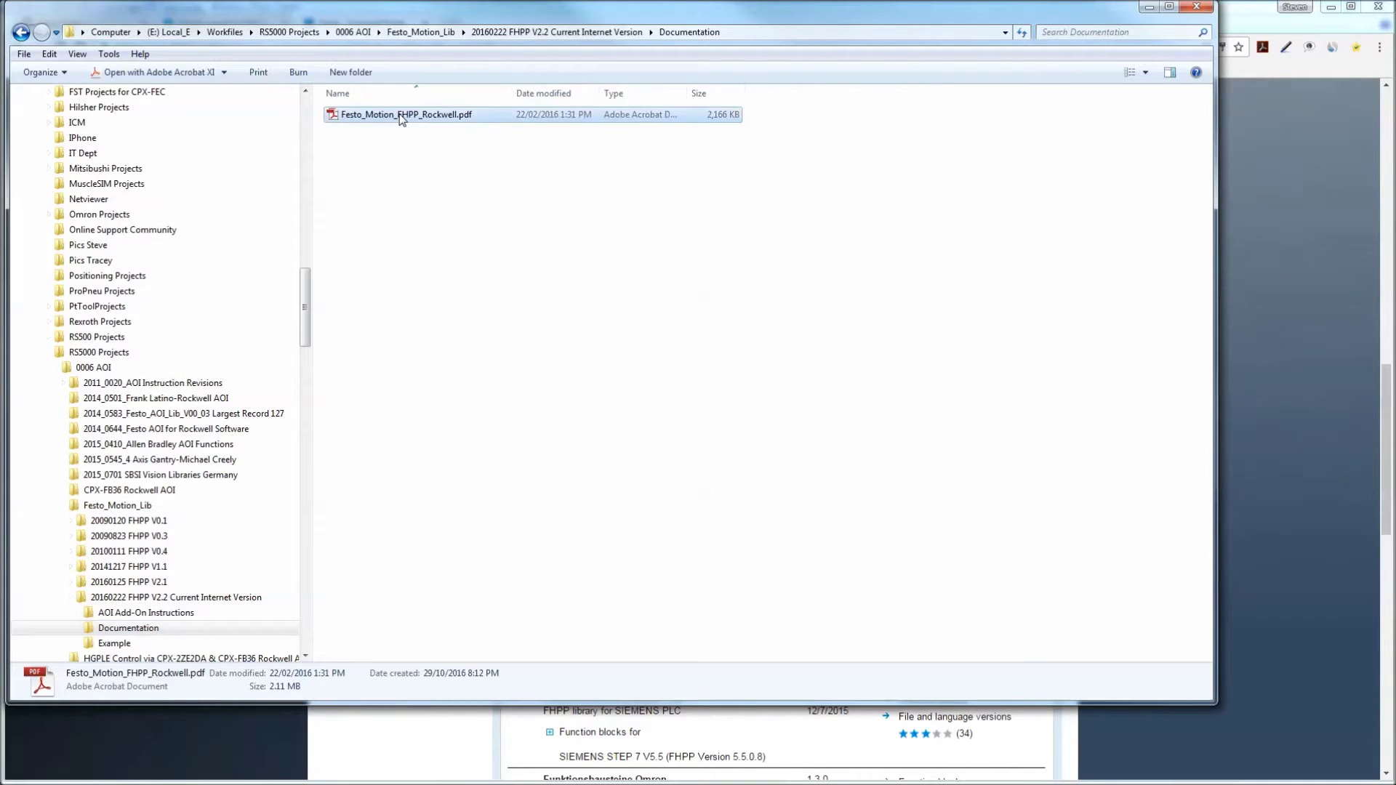
# Open Festo_Motion_FHPP_Rockwell.pdf and read from its first page through the supported controllers, FHPP principle and chapter on importing the AOIs.
pyautogui.doubleClick(399, 118)
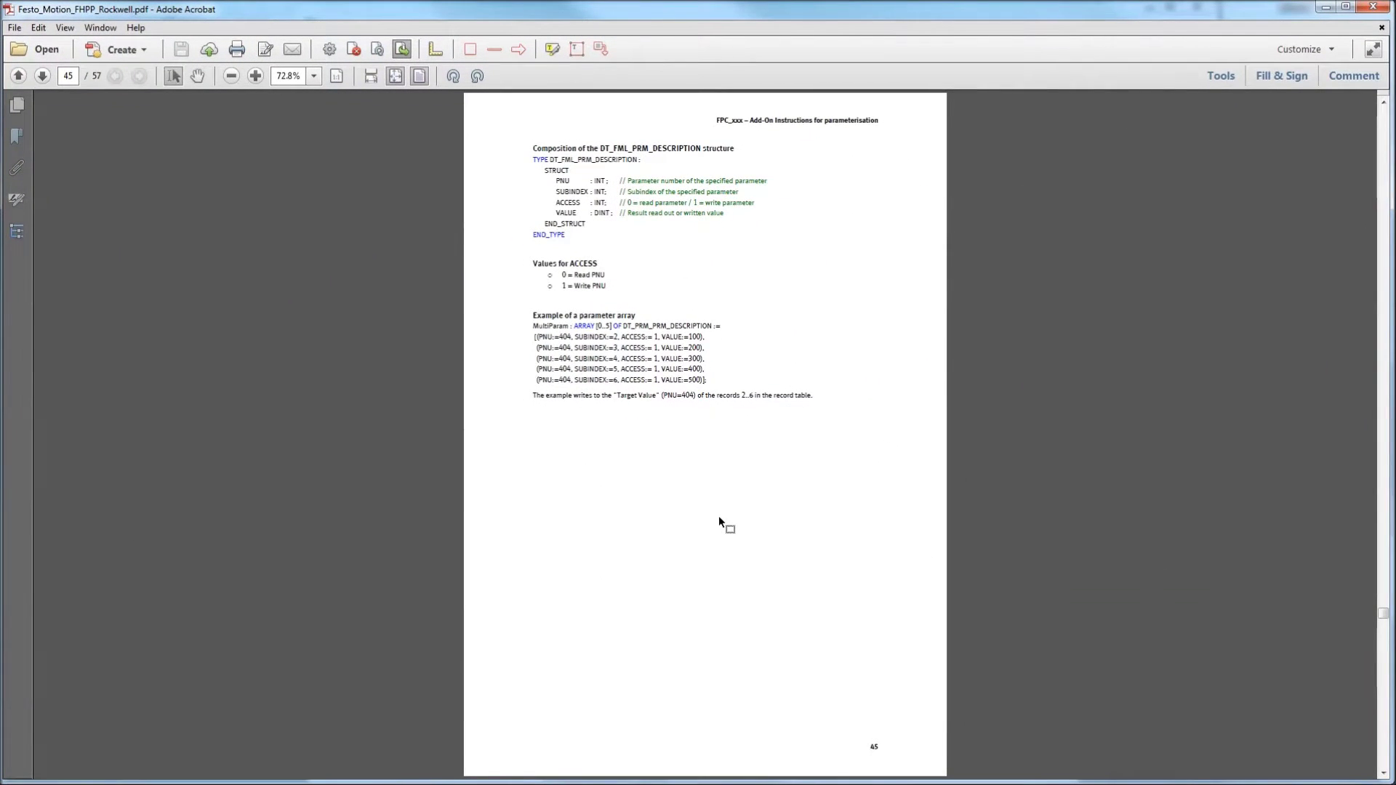
pyautogui.press('Home')
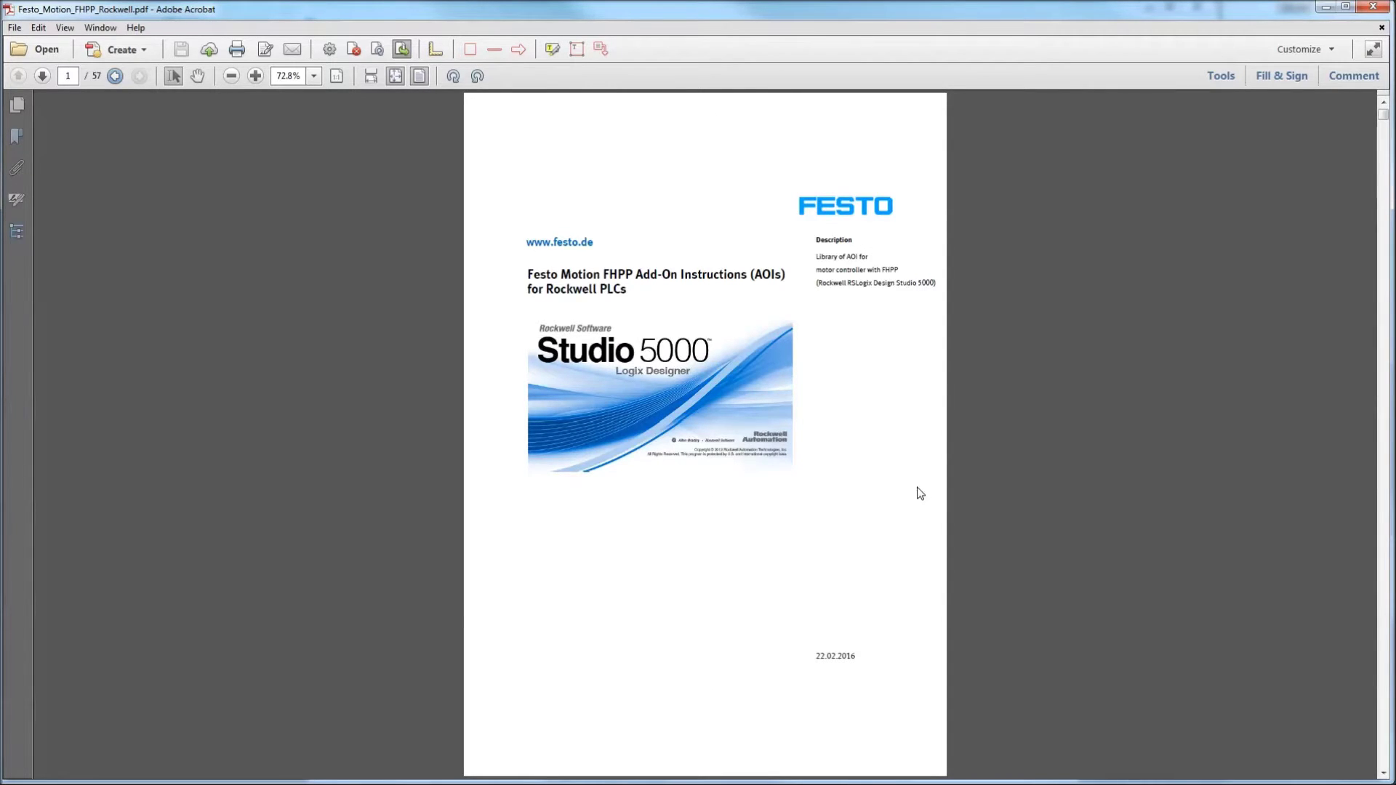
pyautogui.scroll(-1, 886, 500)
pyautogui.scroll(-4, 885, 499)
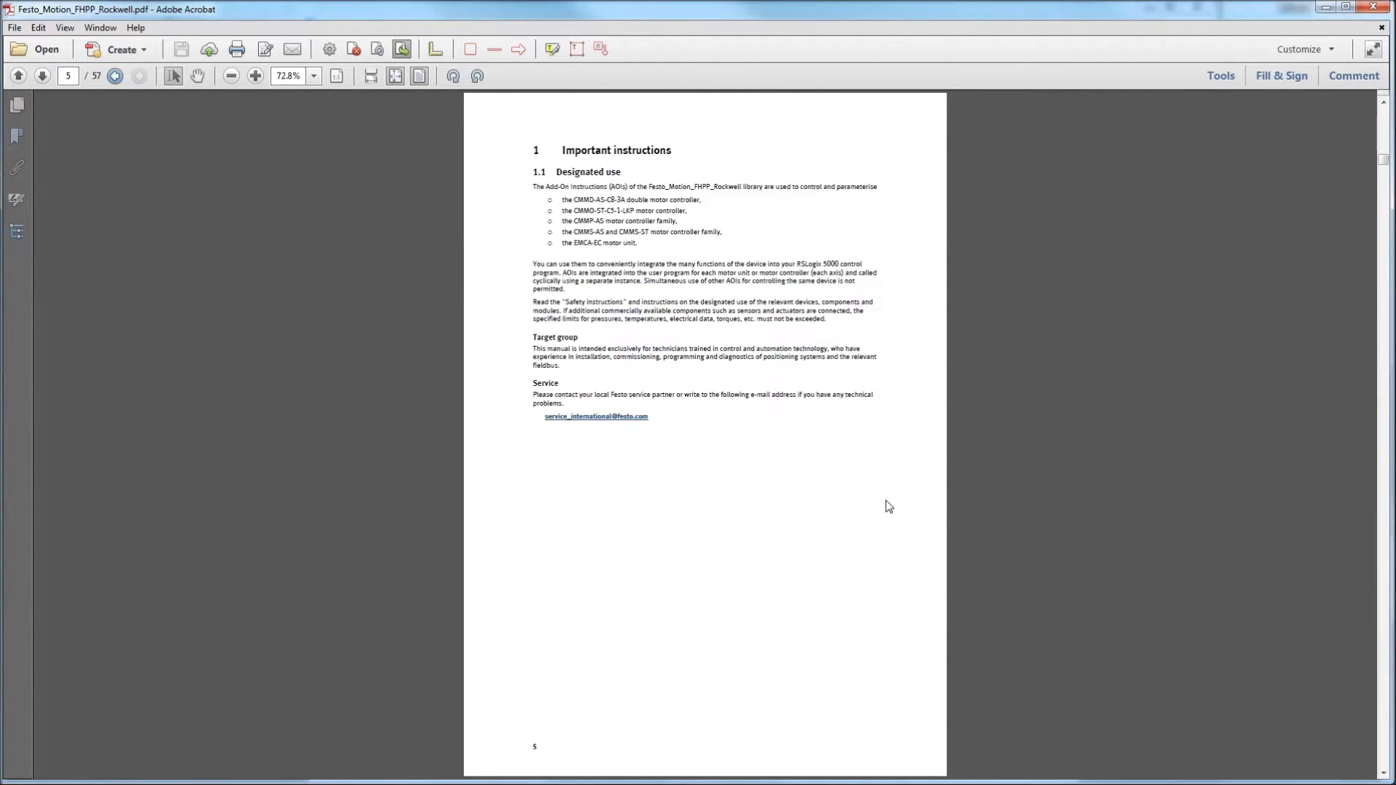
pyautogui.scroll(-4, 885, 500)
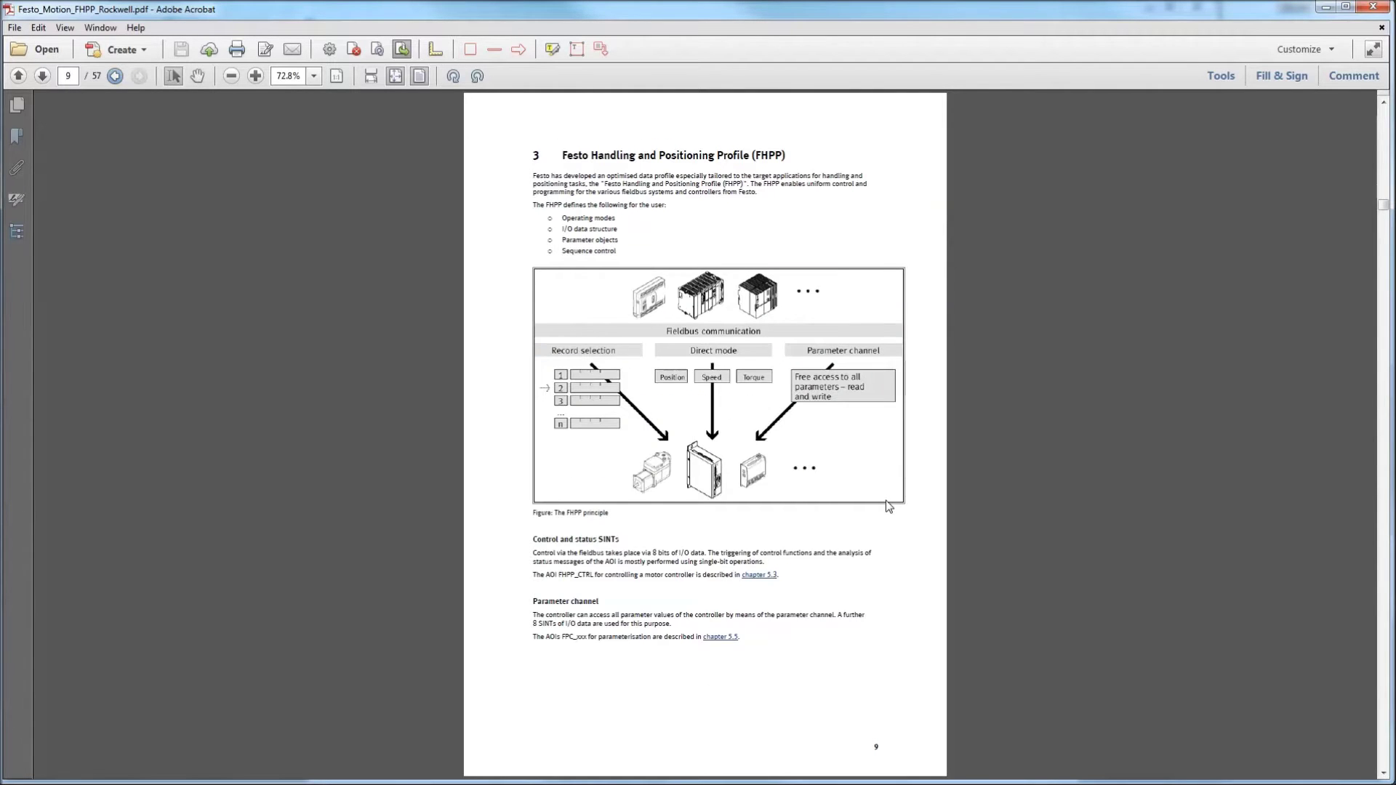
pyautogui.scroll(-1, 886, 500)
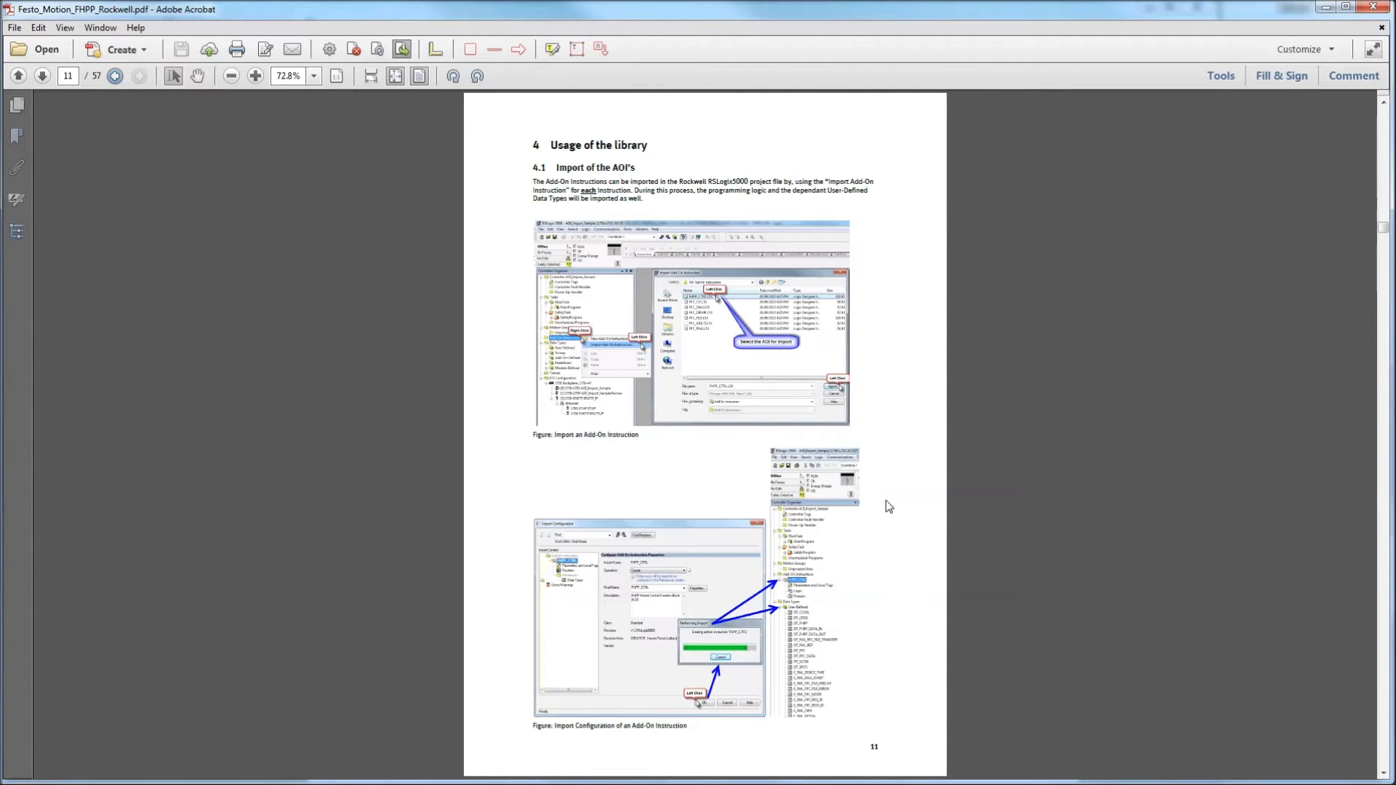
pyautogui.scroll(1, 885, 500)
pyautogui.scroll(-1, 620, 572)
pyautogui.scroll(-1, 686, 502)
pyautogui.scroll(-1, 686, 501)
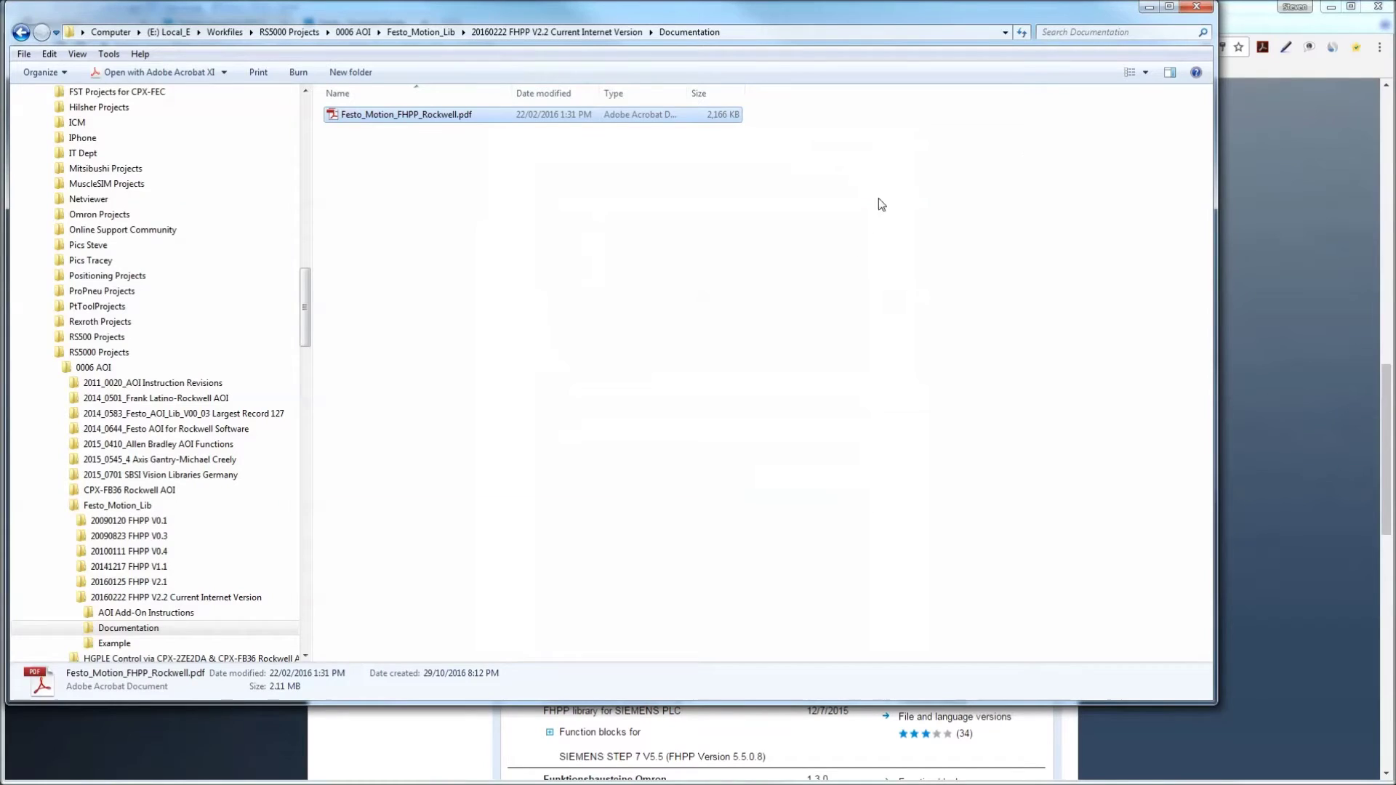
# Browse the FHPP PARAMETER, FHPP CONTROL and FHPP DATA folders of the AOI Add-On Instructions, comparing FML_WRITE.L5X with FML_WRITE_V20.L5X.
pyautogui.click(151, 614)
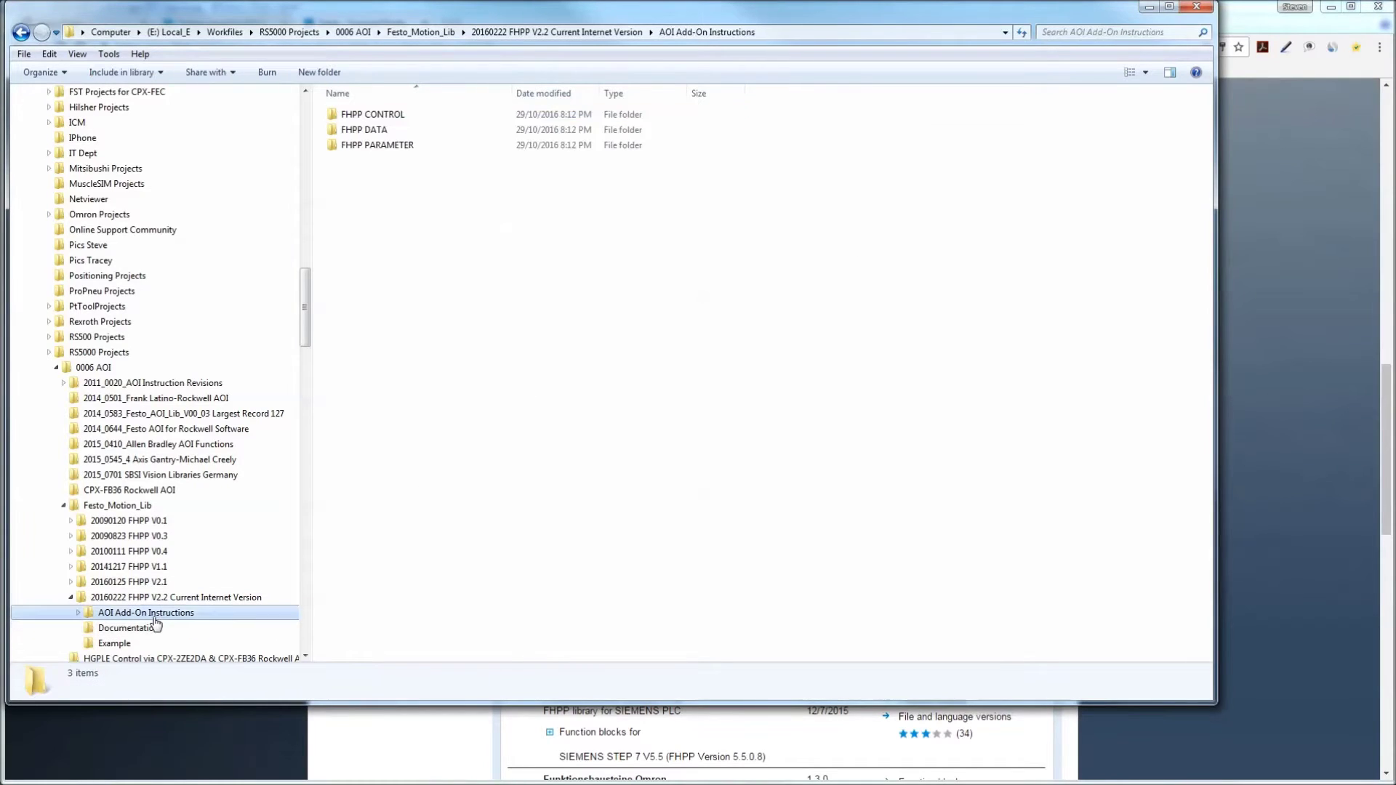
pyautogui.doubleClick(383, 147)
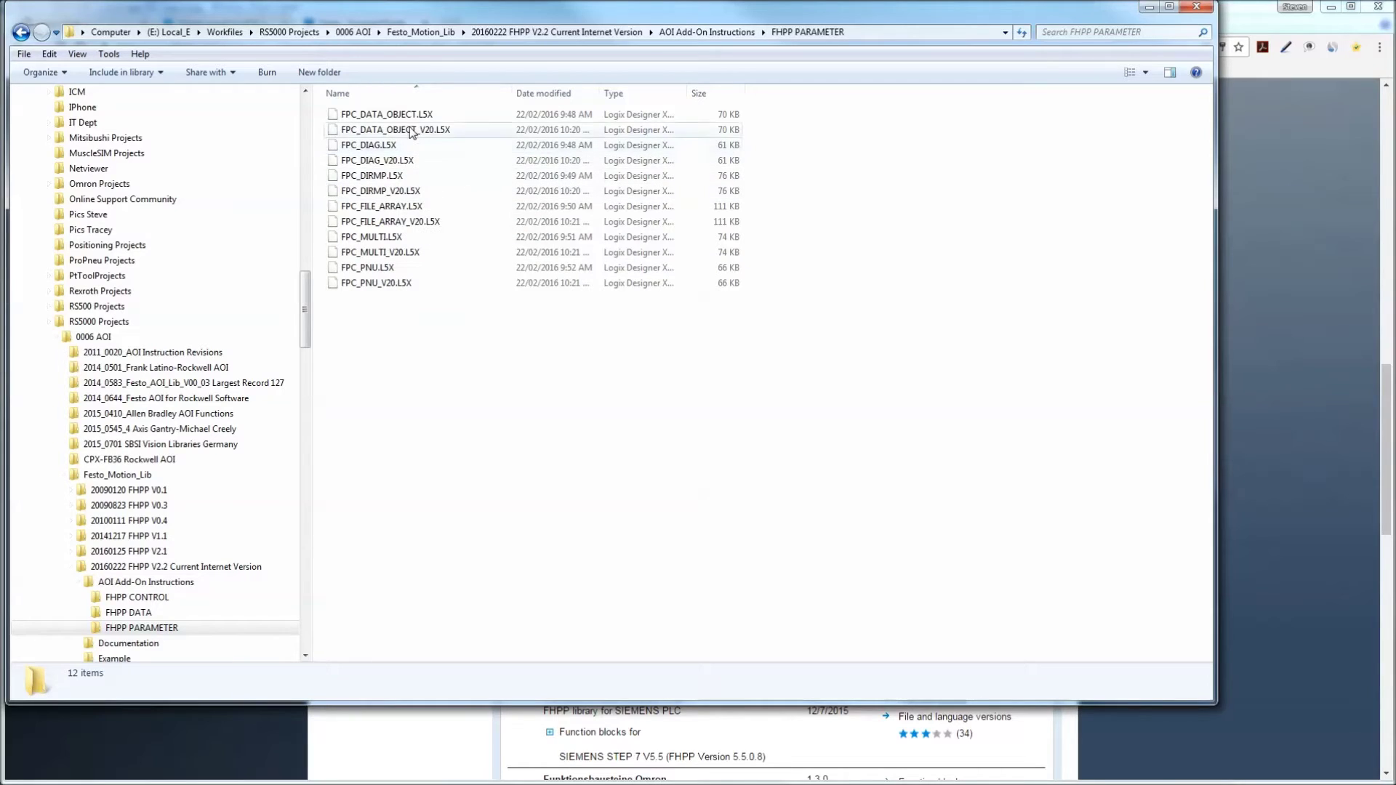
pyautogui.click(136, 600)
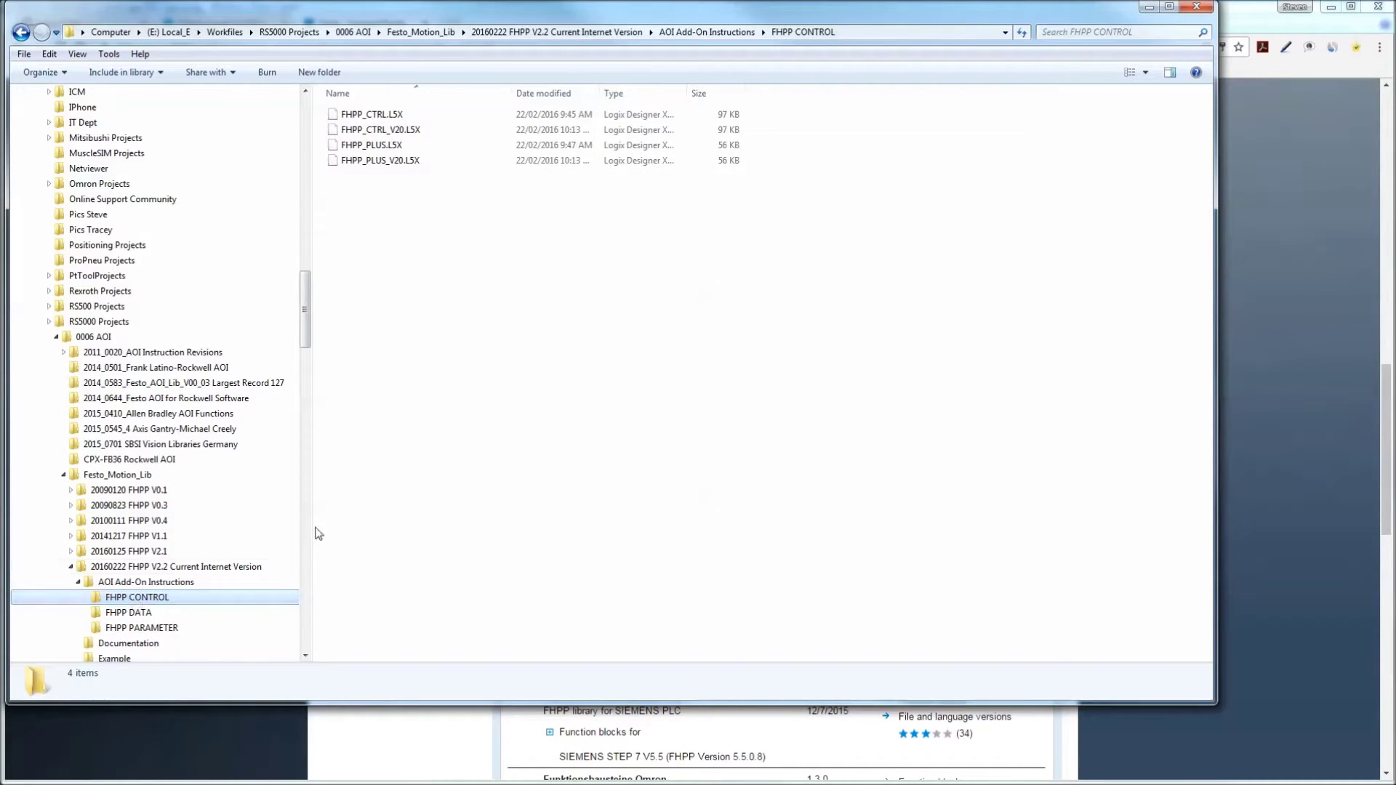
pyautogui.click(130, 615)
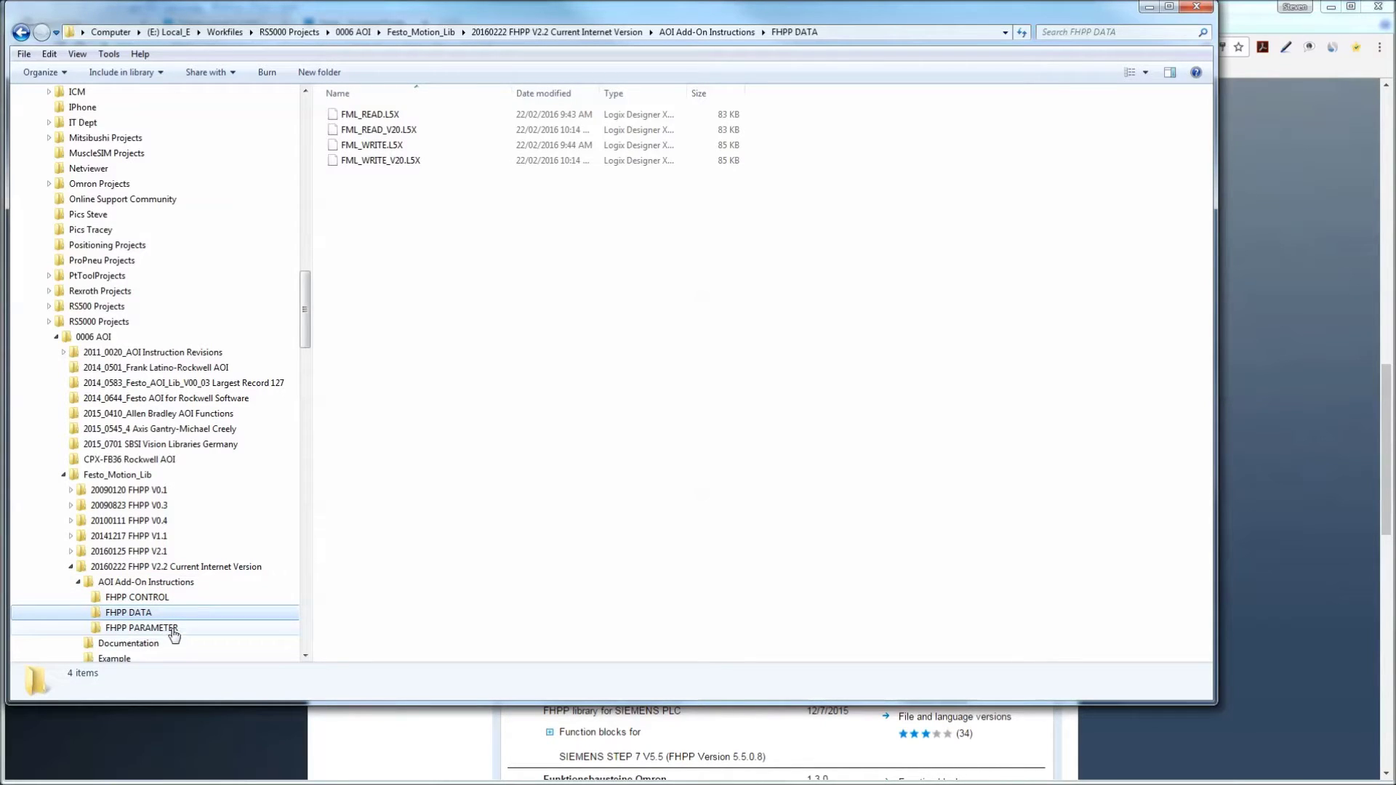
pyautogui.click(375, 161)
pyautogui.click(371, 149)
pyautogui.click(366, 161)
# Compare FPC_DIRMP.L5X with FPC_DIRMP_V20.L5X in the FHPP PARAMETER folder, and return to the FHPP DATA folder.
pyautogui.click(120, 628)
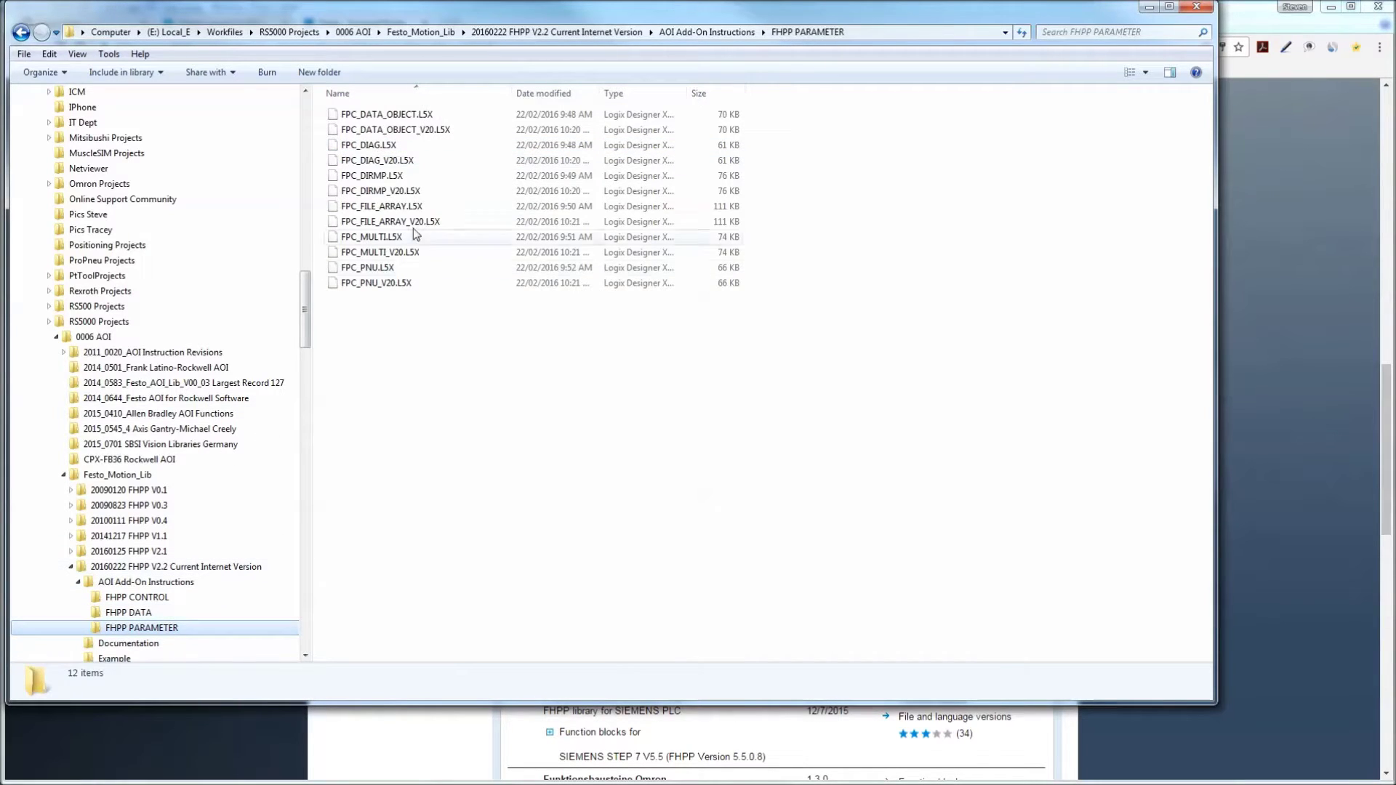
pyautogui.click(383, 177)
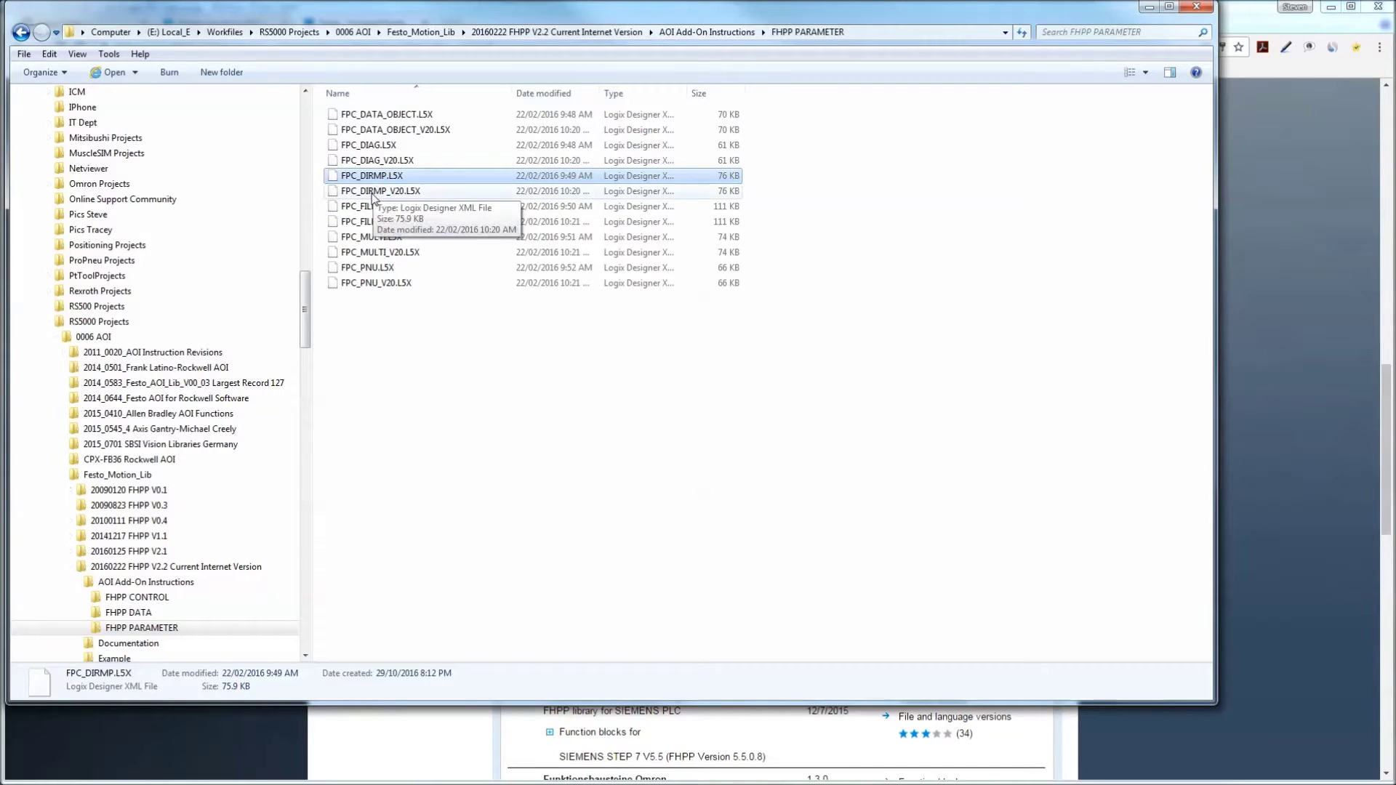
pyautogui.click(378, 193)
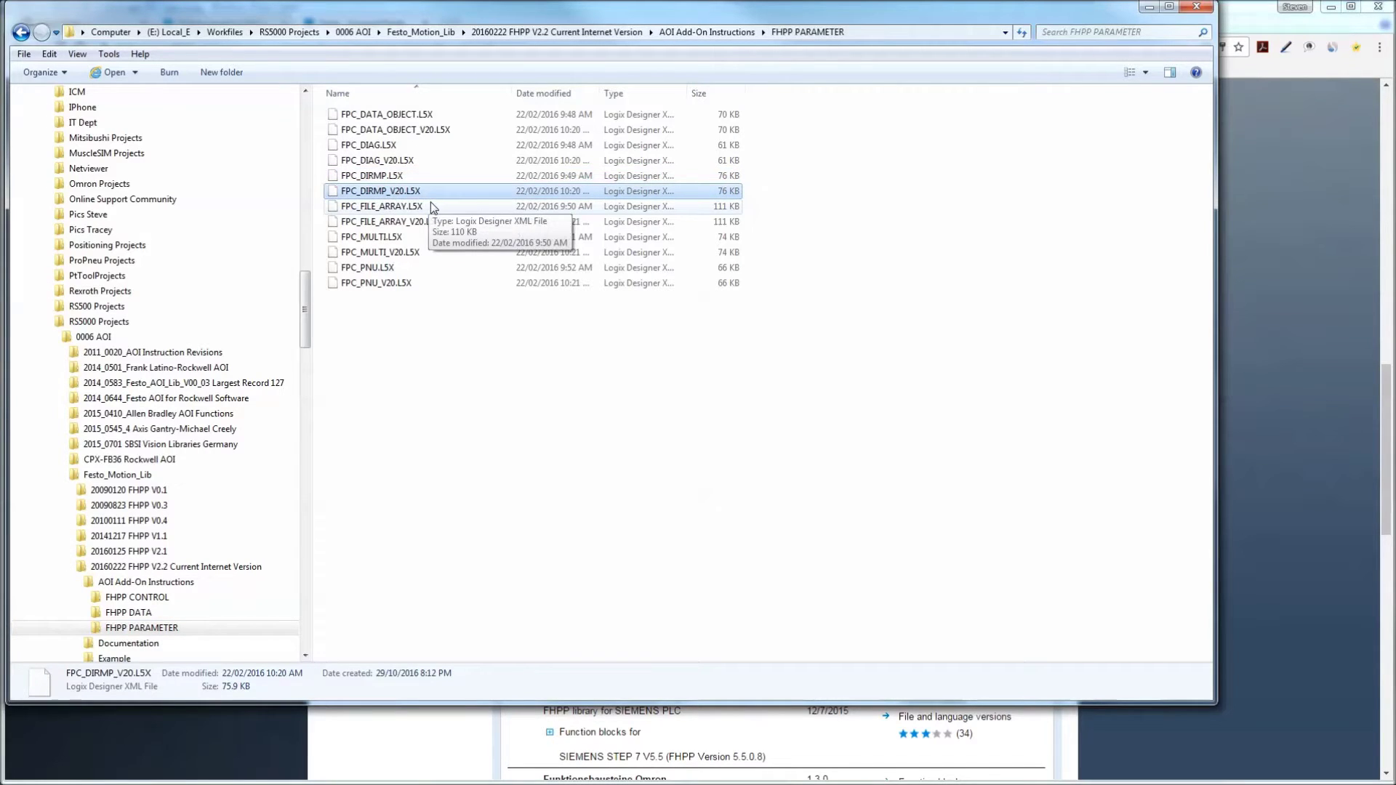
pyautogui.click(399, 181)
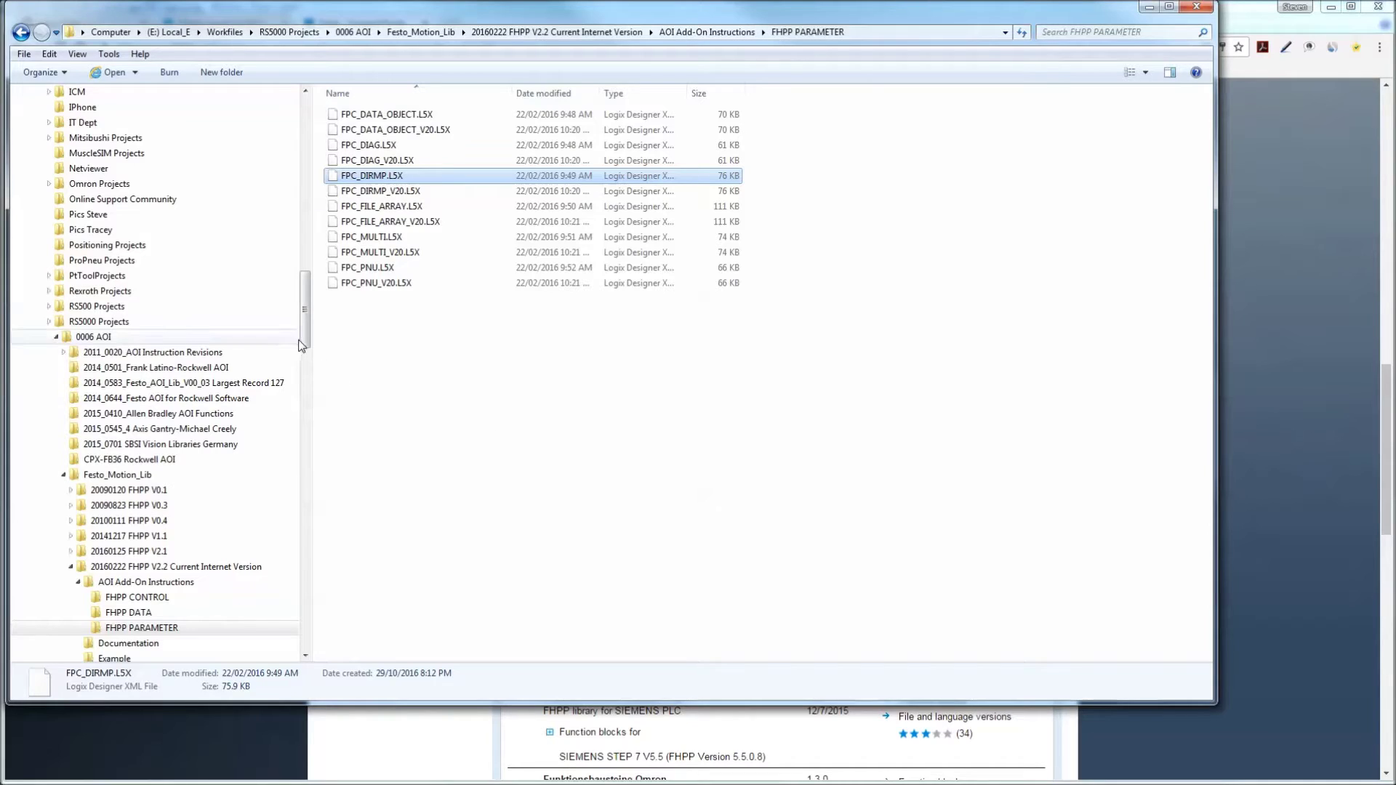
pyautogui.click(130, 615)
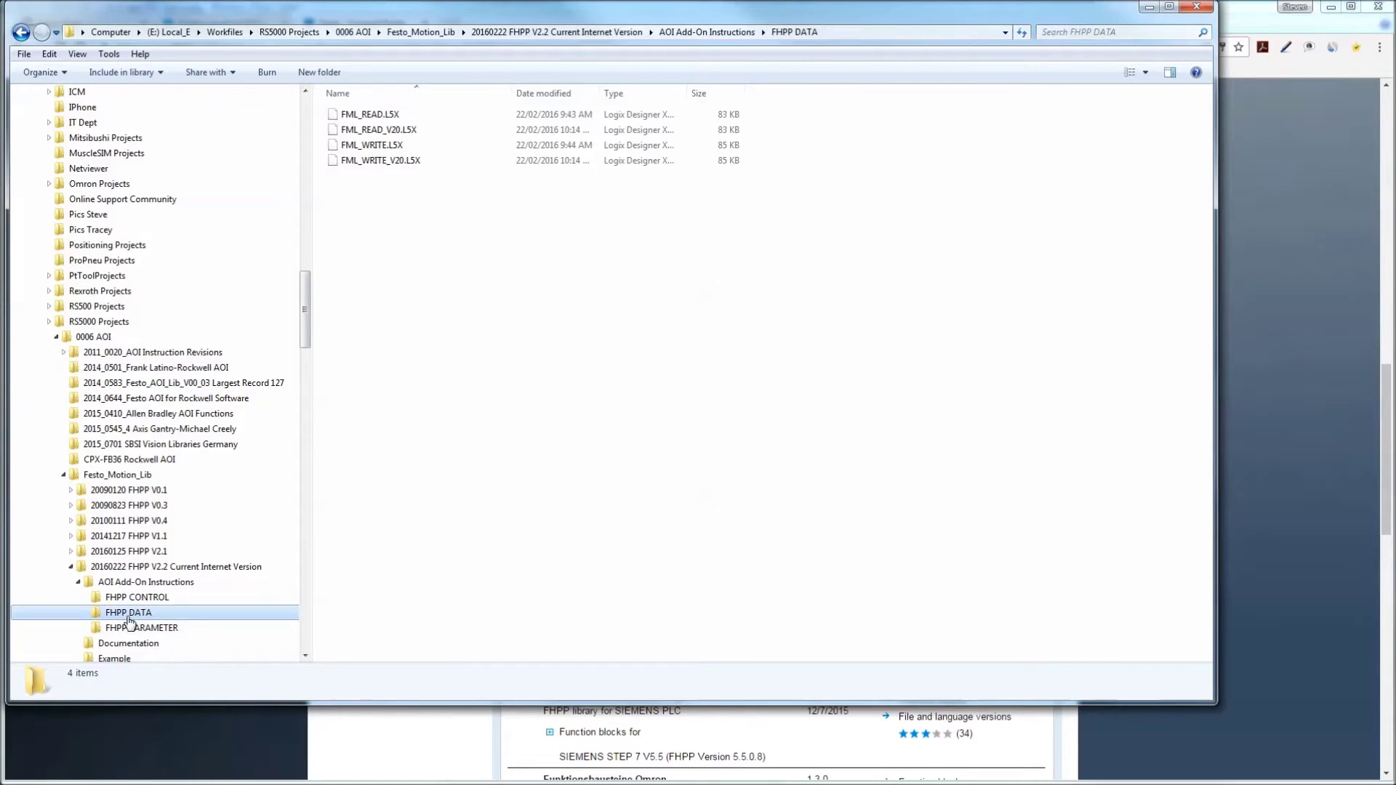
# Collapse the AOI Add-On Instructions folder, select Example_FHPP_Motion.ACD in the Example folder, and widen the Explorer window.
pyautogui.click(78, 582)
pyautogui.click(114, 613)
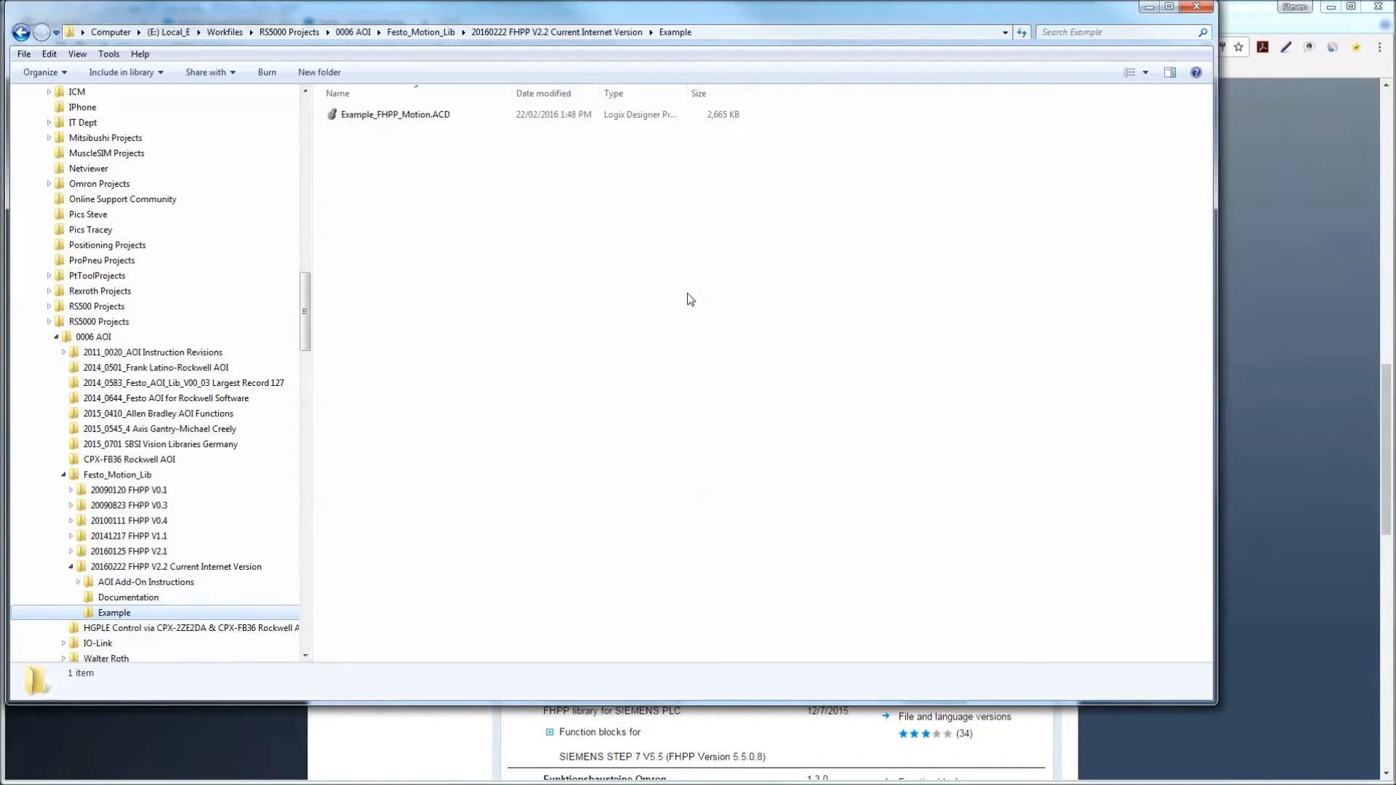
pyautogui.click(413, 110)
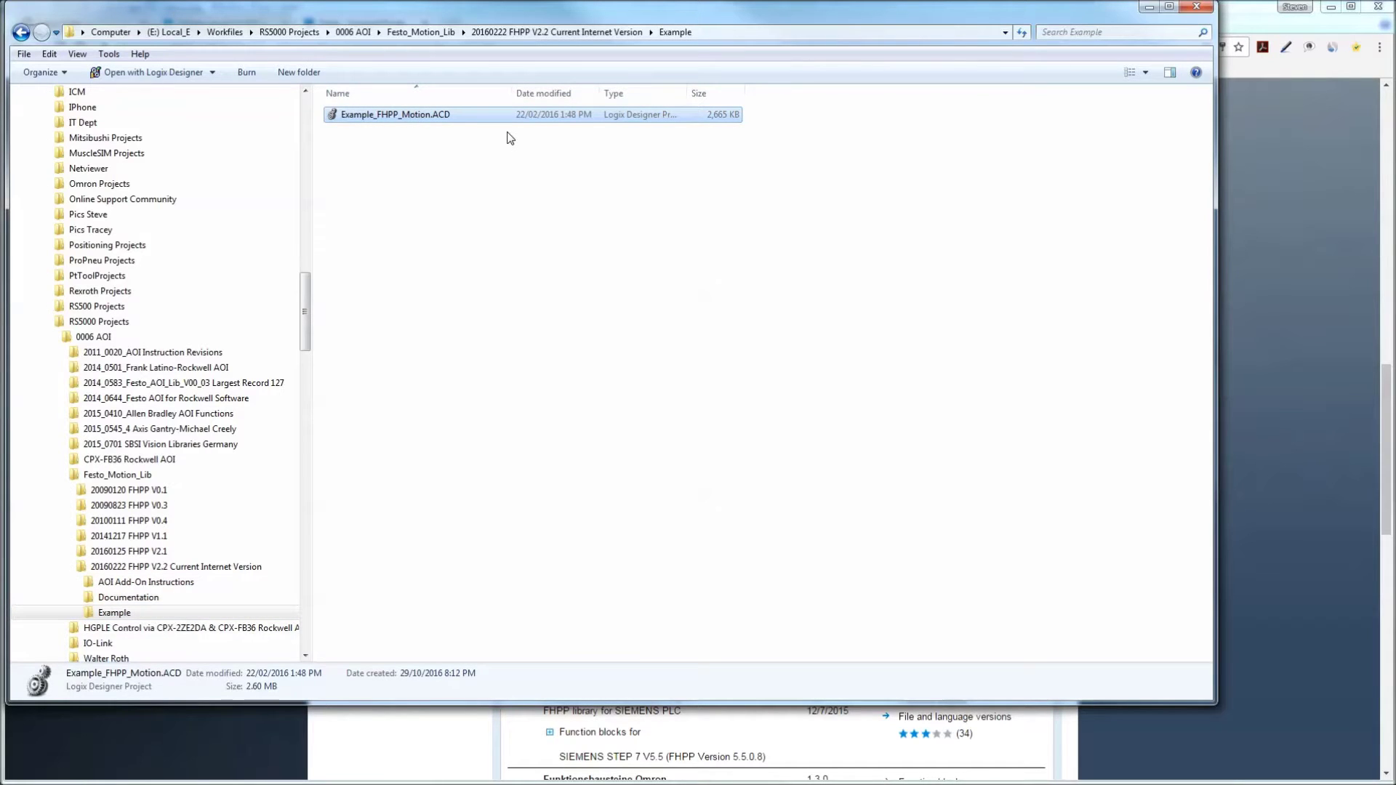
pyautogui.moveTo(1213, 407); pyautogui.dragTo(1389, 402)
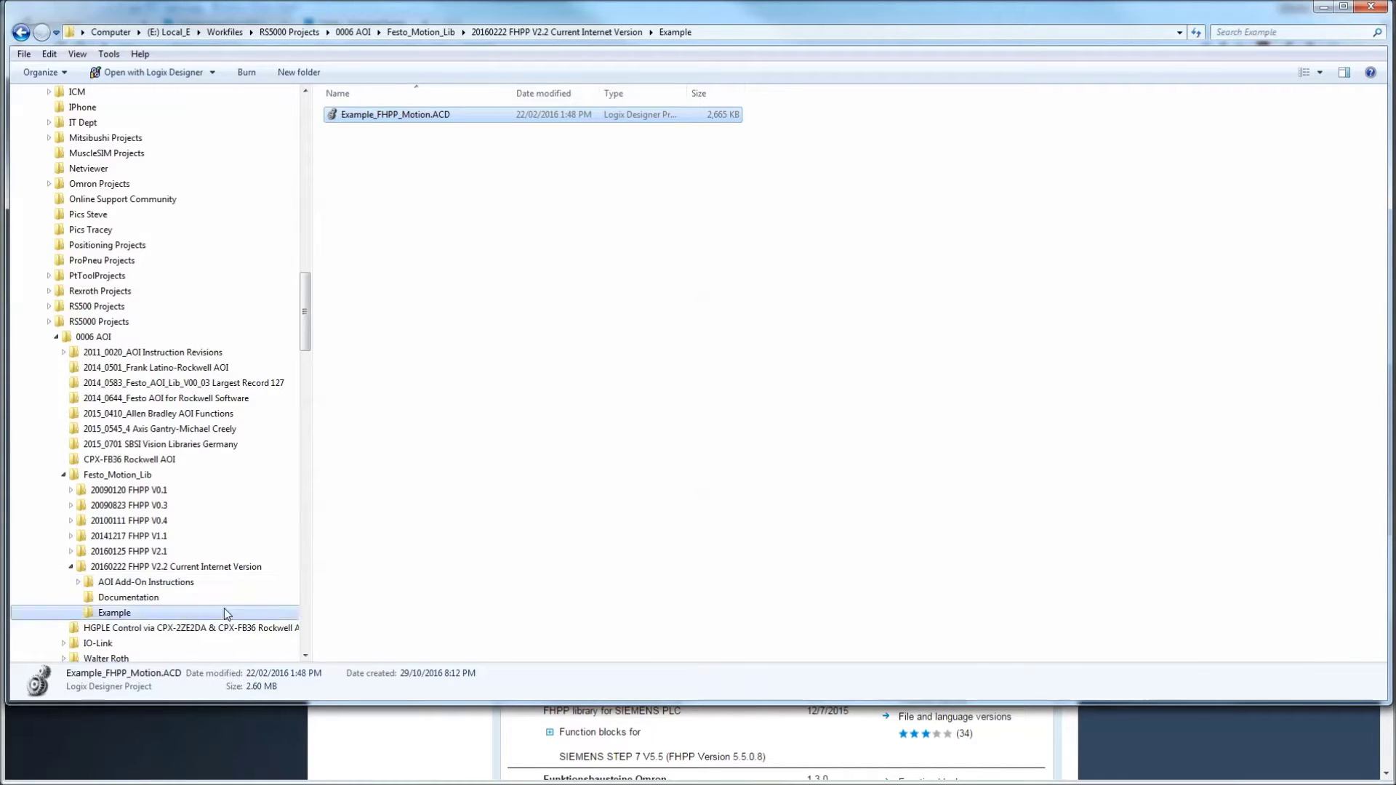
# Leave Explorer, examine the network diagram in EMCA & FB36 EthIP ControlLogix PLC.pdf in Adobe Acrobat, and return to the Support Portal.
pyautogui.click(1378, 10)
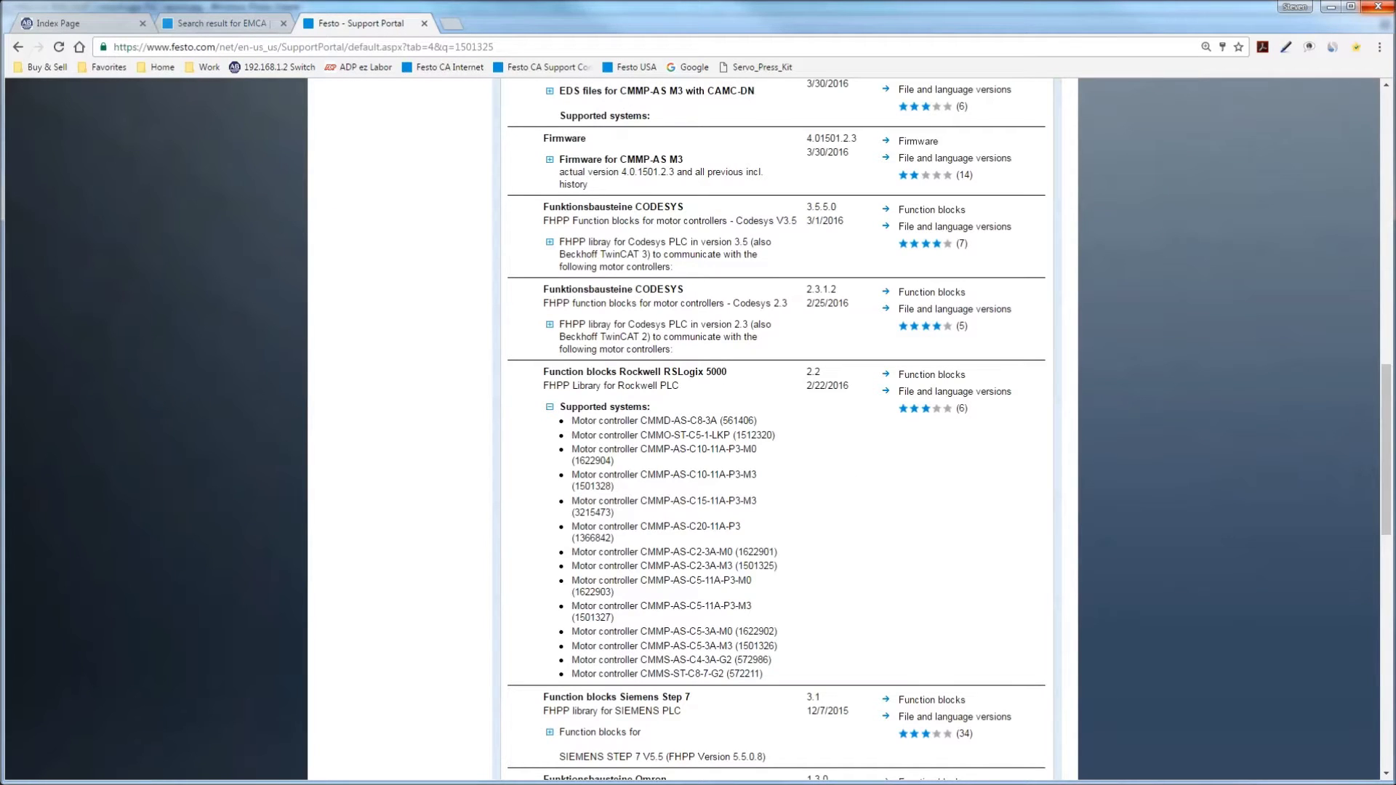
pyautogui.hotkey('alt', 'Tab')
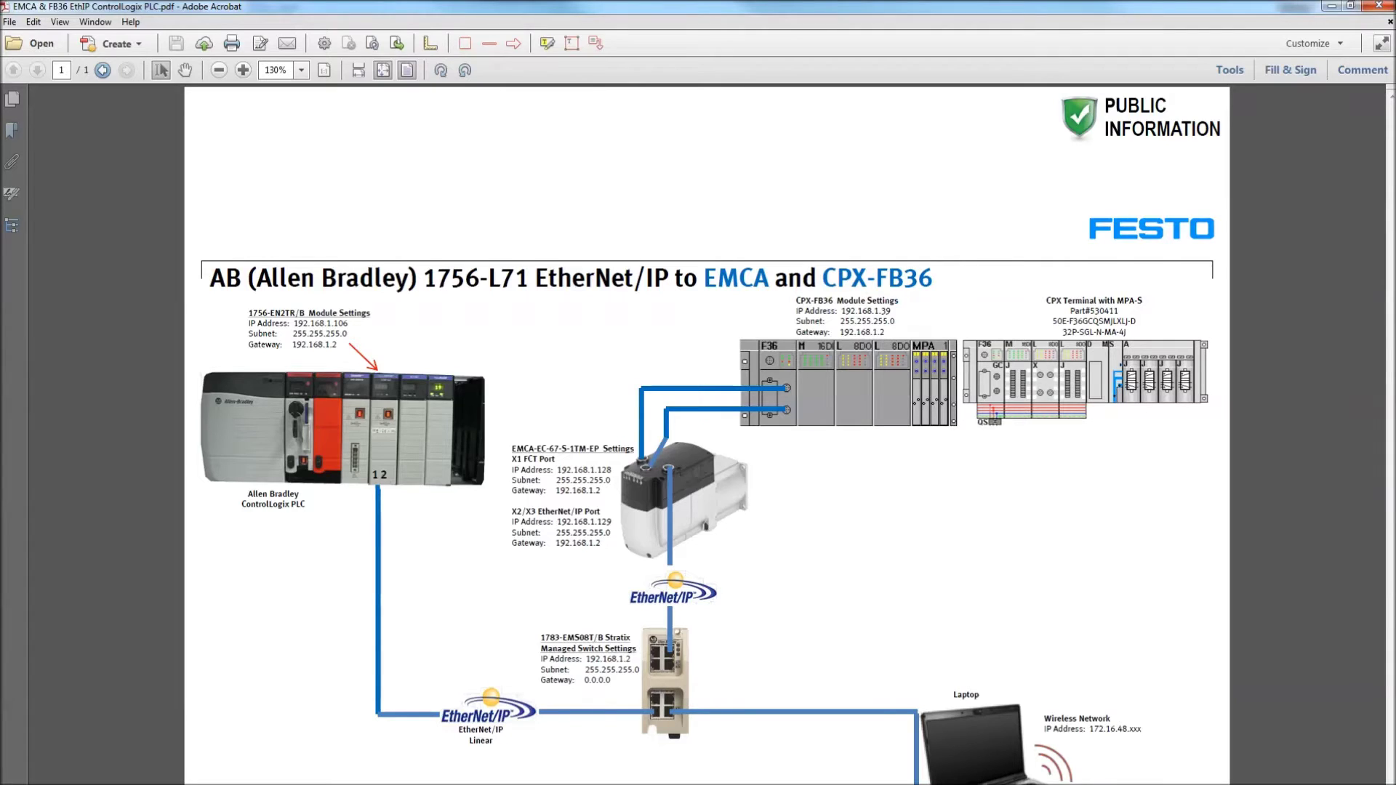
pyautogui.click(1377, 6)
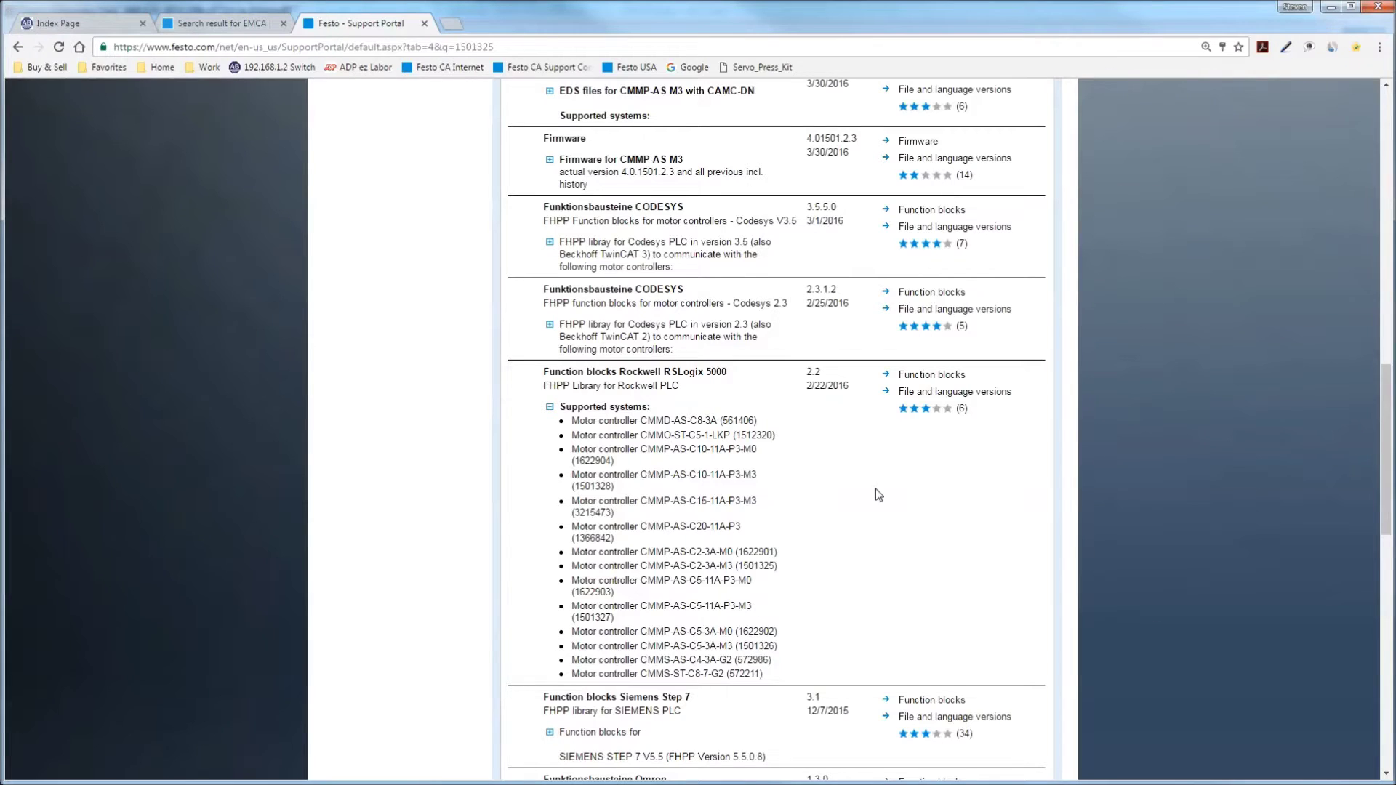
# Expand the FCT - Festo Configuration Tool - PlugIn entry for the CMMP-AS and examine its plugin versions, matching firmware and supported controllers.
pyautogui.scroll(8, 436, 451)
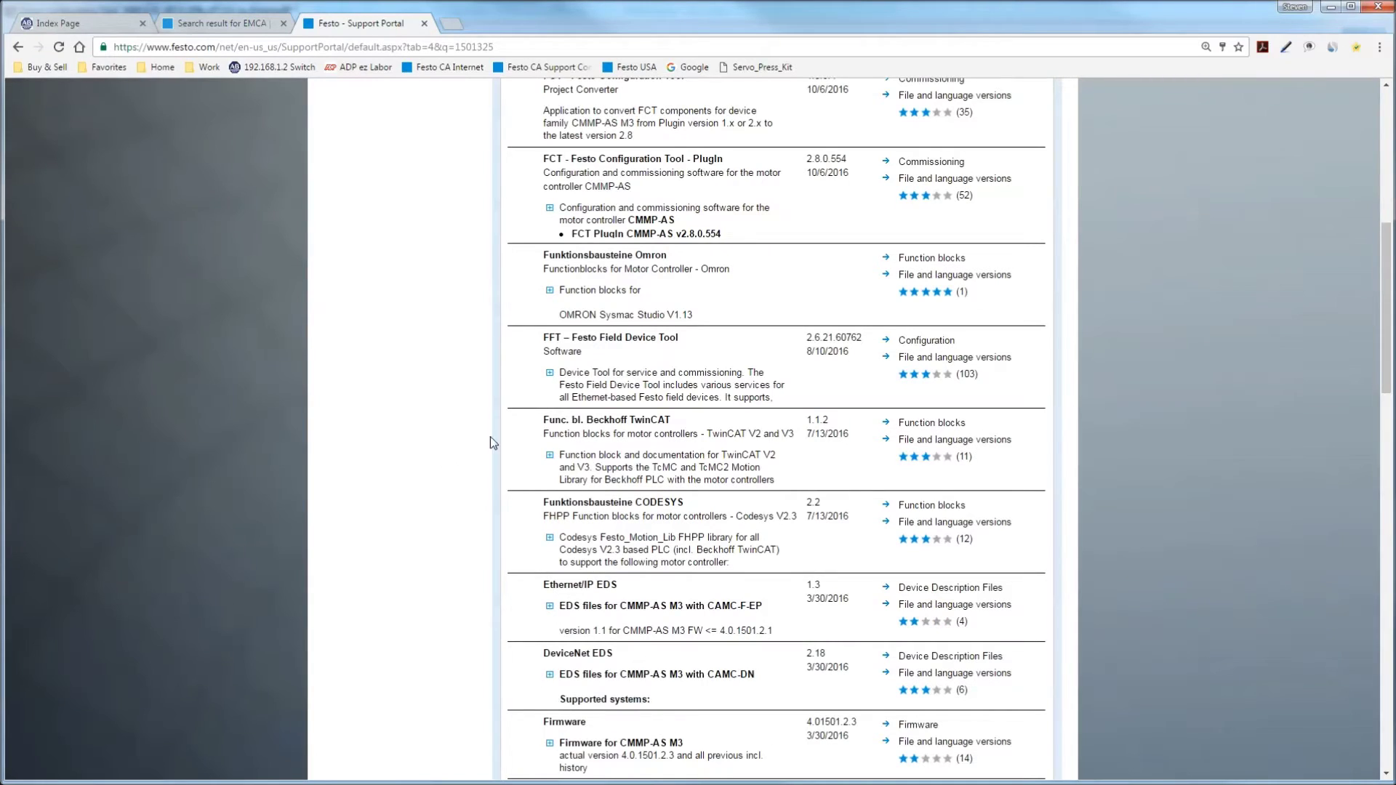
pyautogui.doubleClick(551, 159)
pyautogui.moveTo(663, 162); pyautogui.dragTo(734, 162)
pyautogui.moveTo(849, 158); pyautogui.dragTo(810, 155)
pyautogui.click(550, 208)
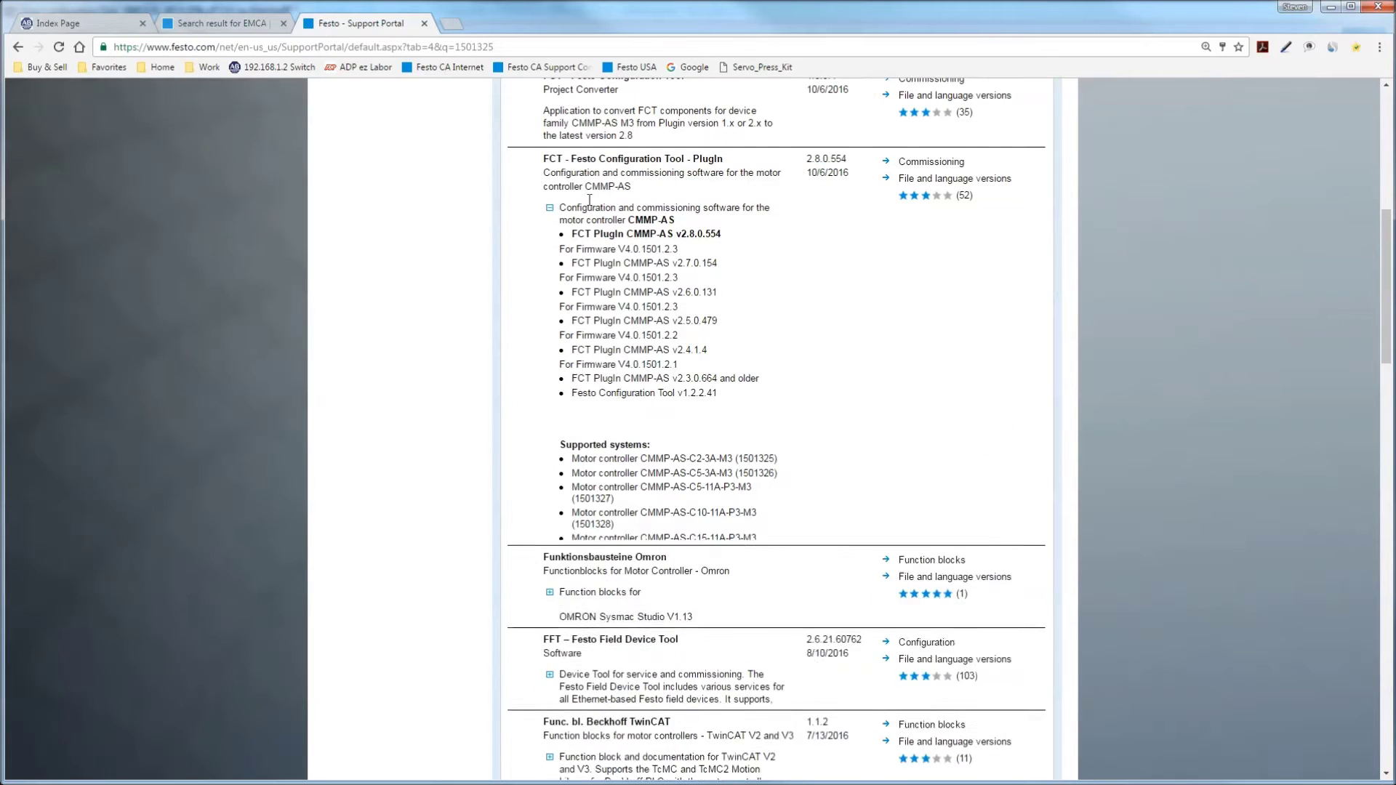
pyautogui.moveTo(643, 189); pyautogui.dragTo(596, 188)
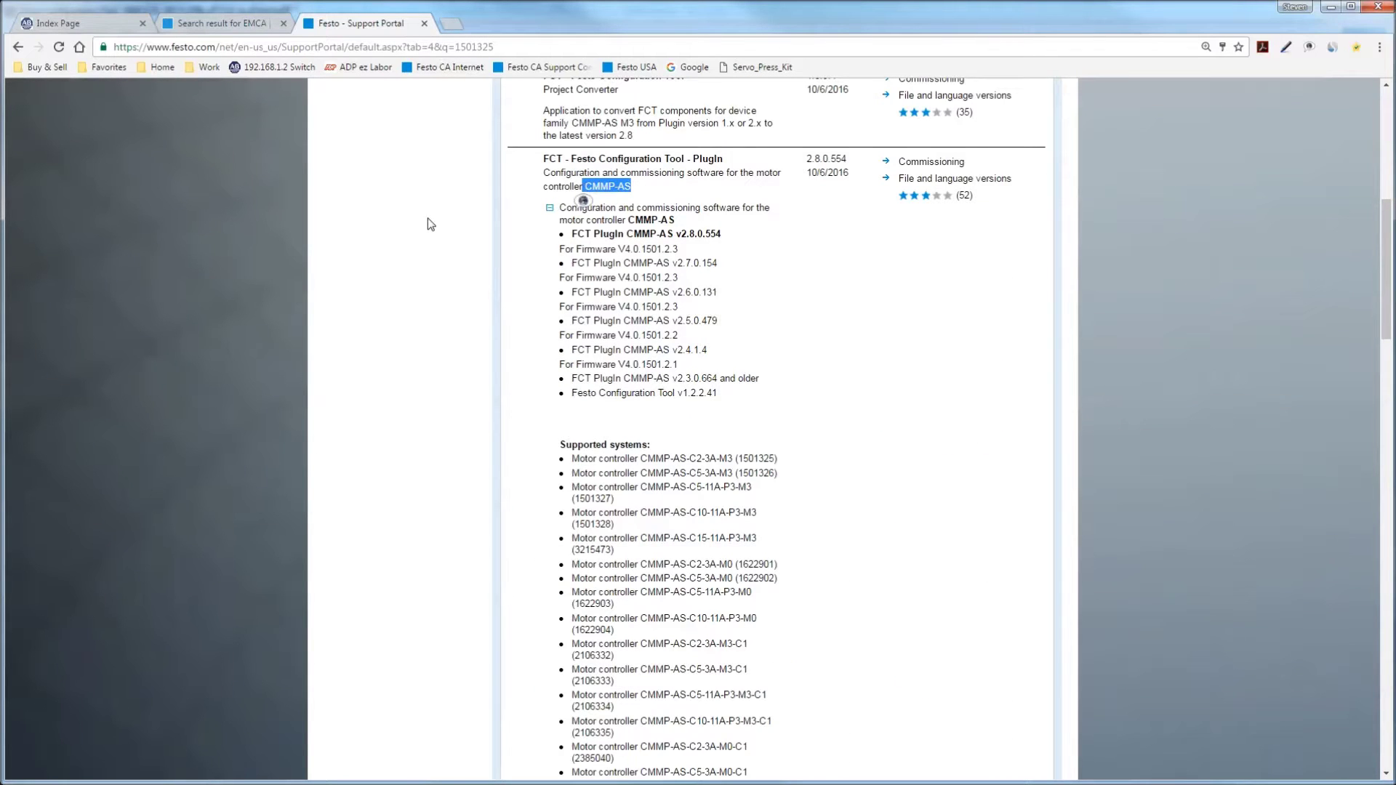
pyautogui.click(433, 303)
pyautogui.scroll(4, 433, 303)
pyautogui.scroll(-2, 762, 299)
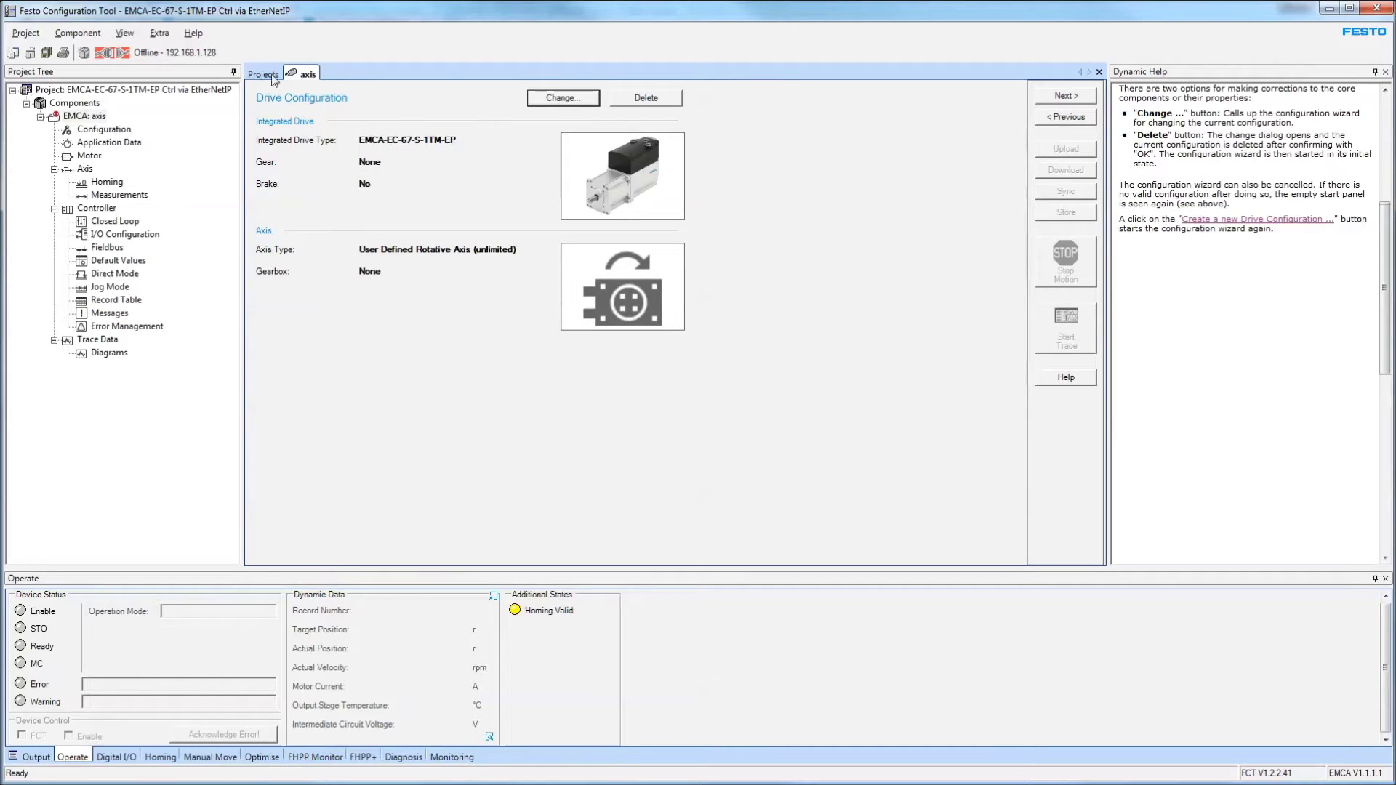
# Switch to Festo Configuration Tool, check the EMCA version in the information about installed PlugIns, and close the dialog.
pyautogui.click(195, 34)
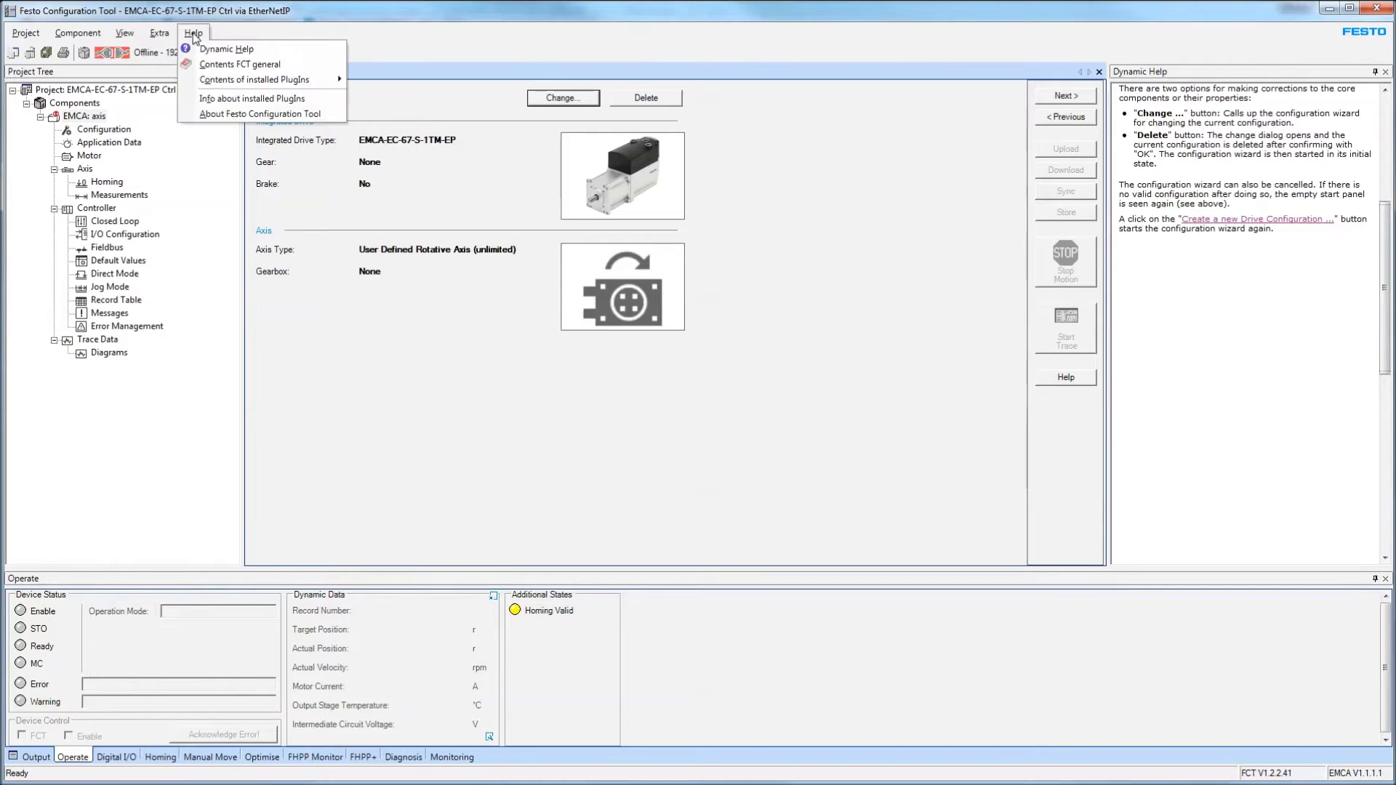
pyautogui.click(230, 100)
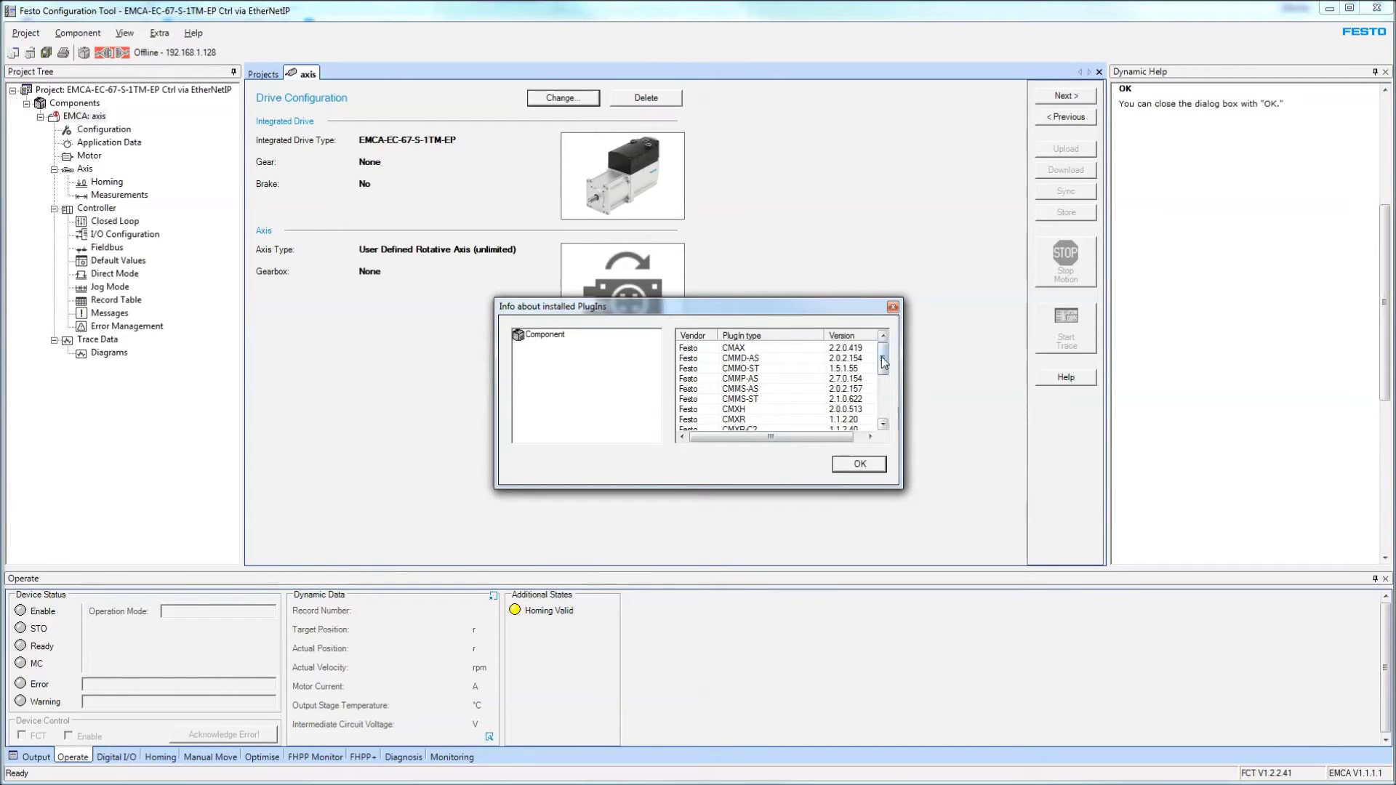
pyautogui.moveTo(882, 367); pyautogui.dragTo(858, 351)
pyautogui.moveTo(884, 363); pyautogui.dragTo(884, 395)
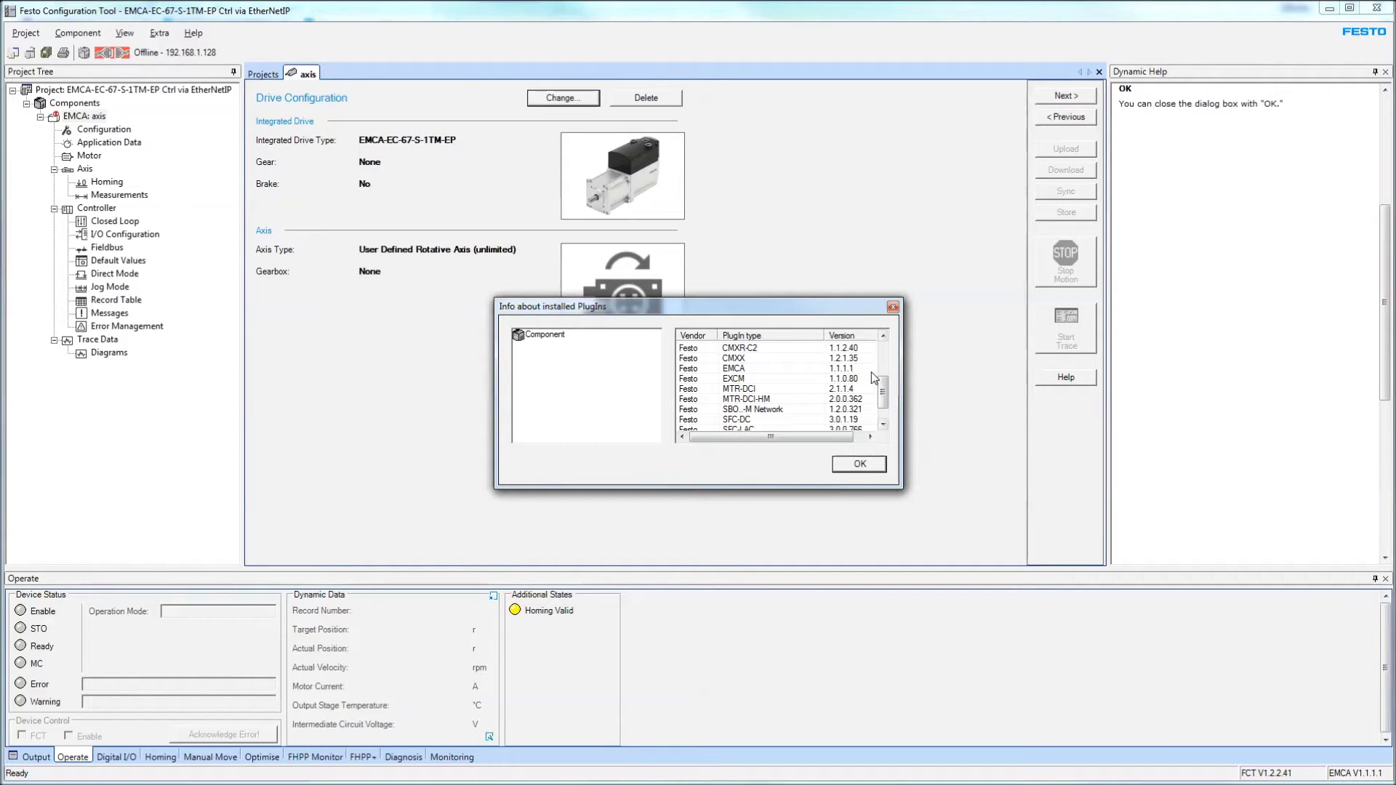
pyautogui.click(867, 469)
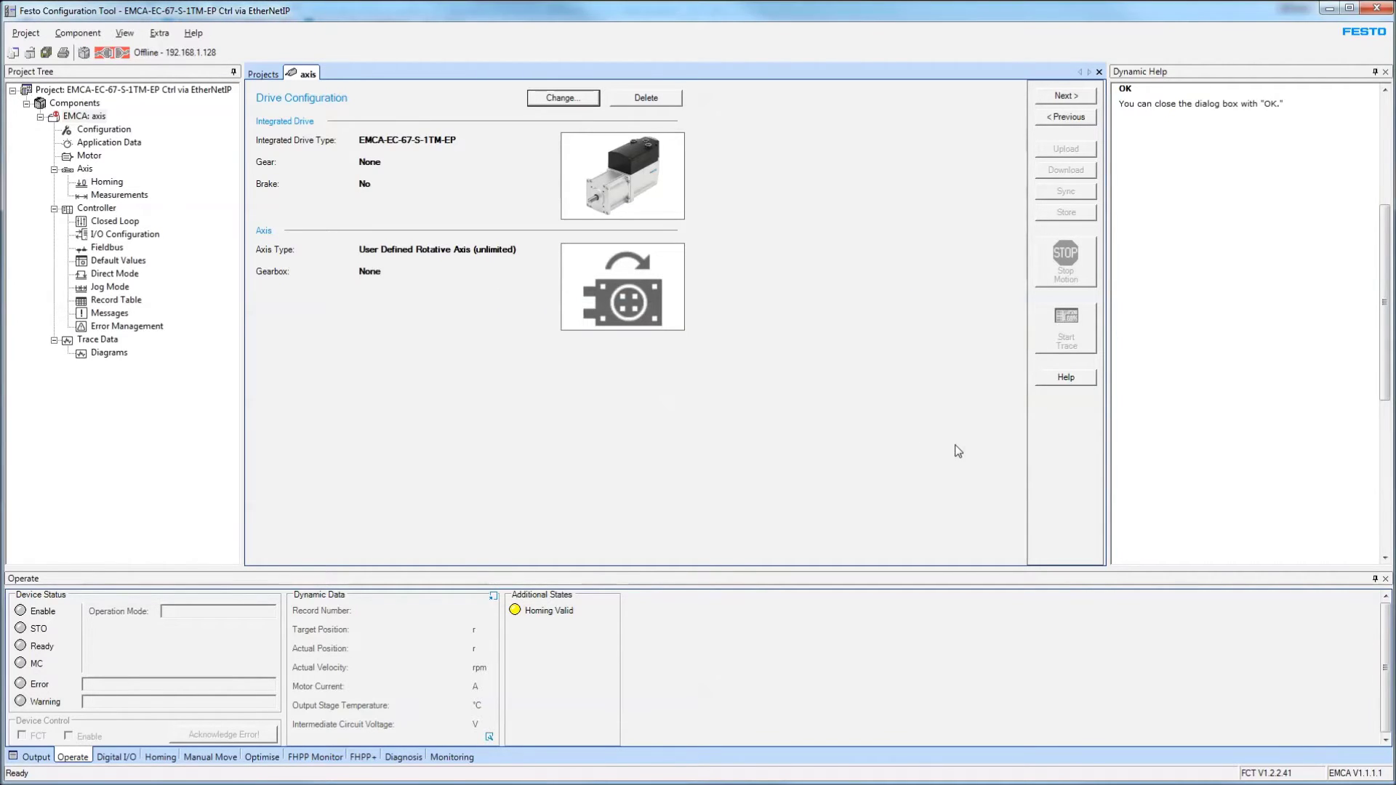
# Look through the EMCA component's online commands, try to start a firmware download, and dismiss the resulting dialog.
pyautogui.click(83, 34)
pyautogui.moveTo(87, 129)
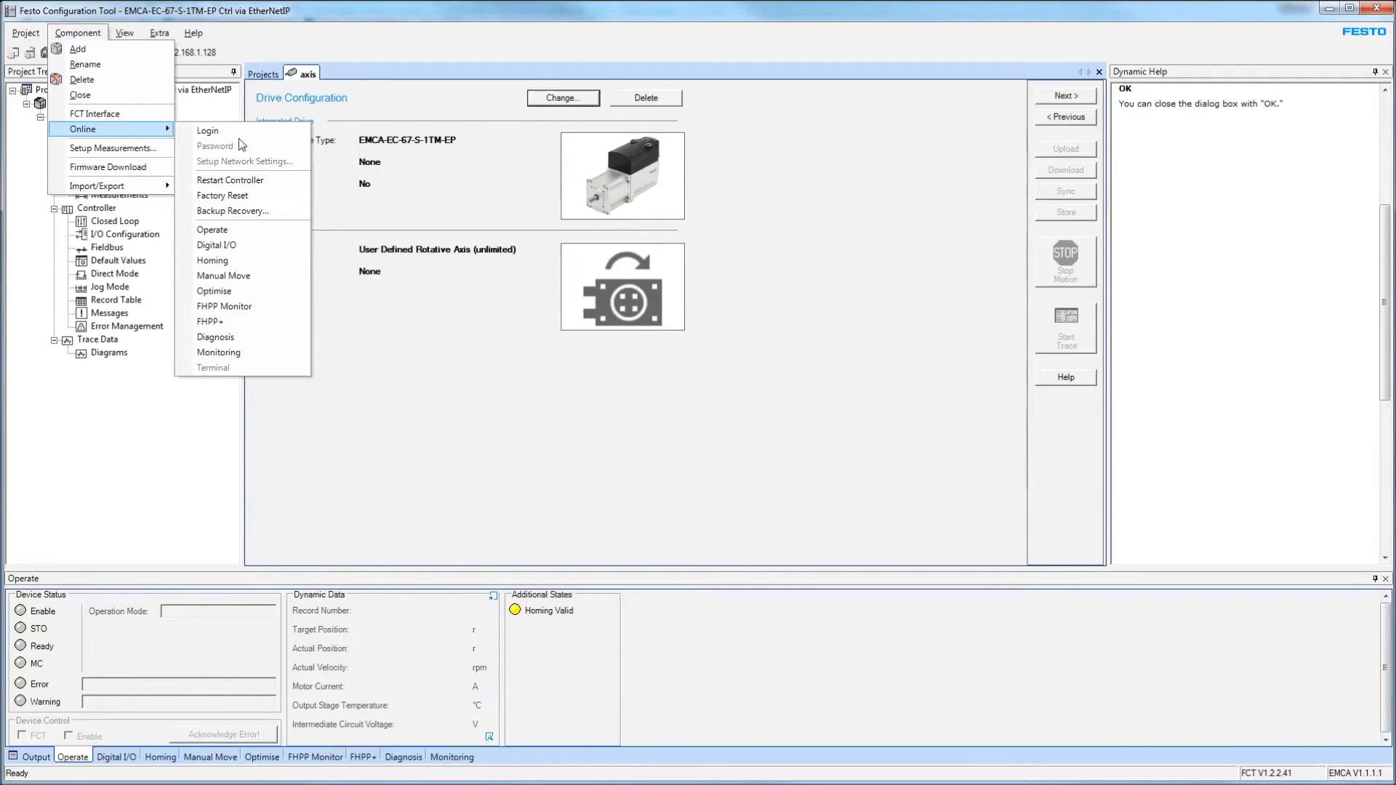
pyautogui.click(110, 168)
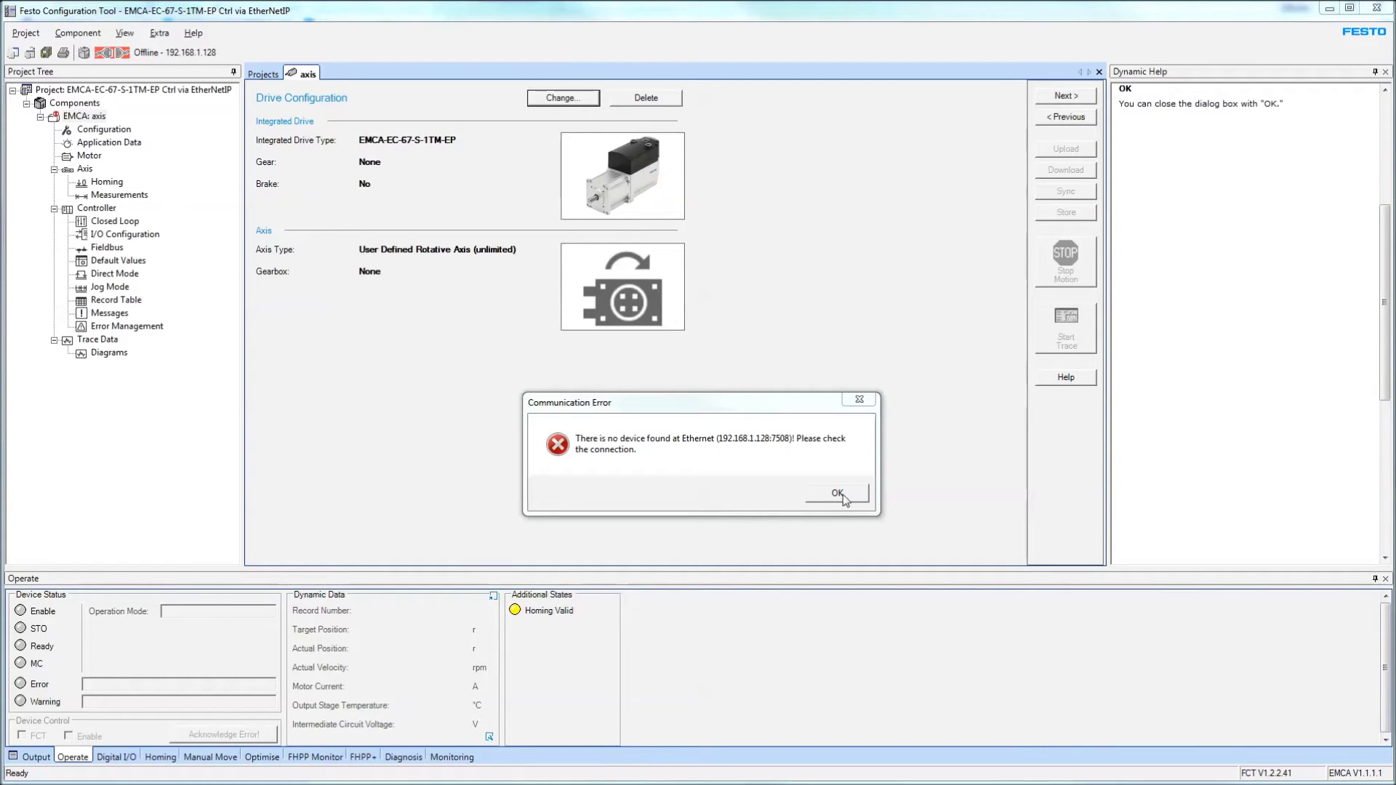
pyautogui.click(837, 494)
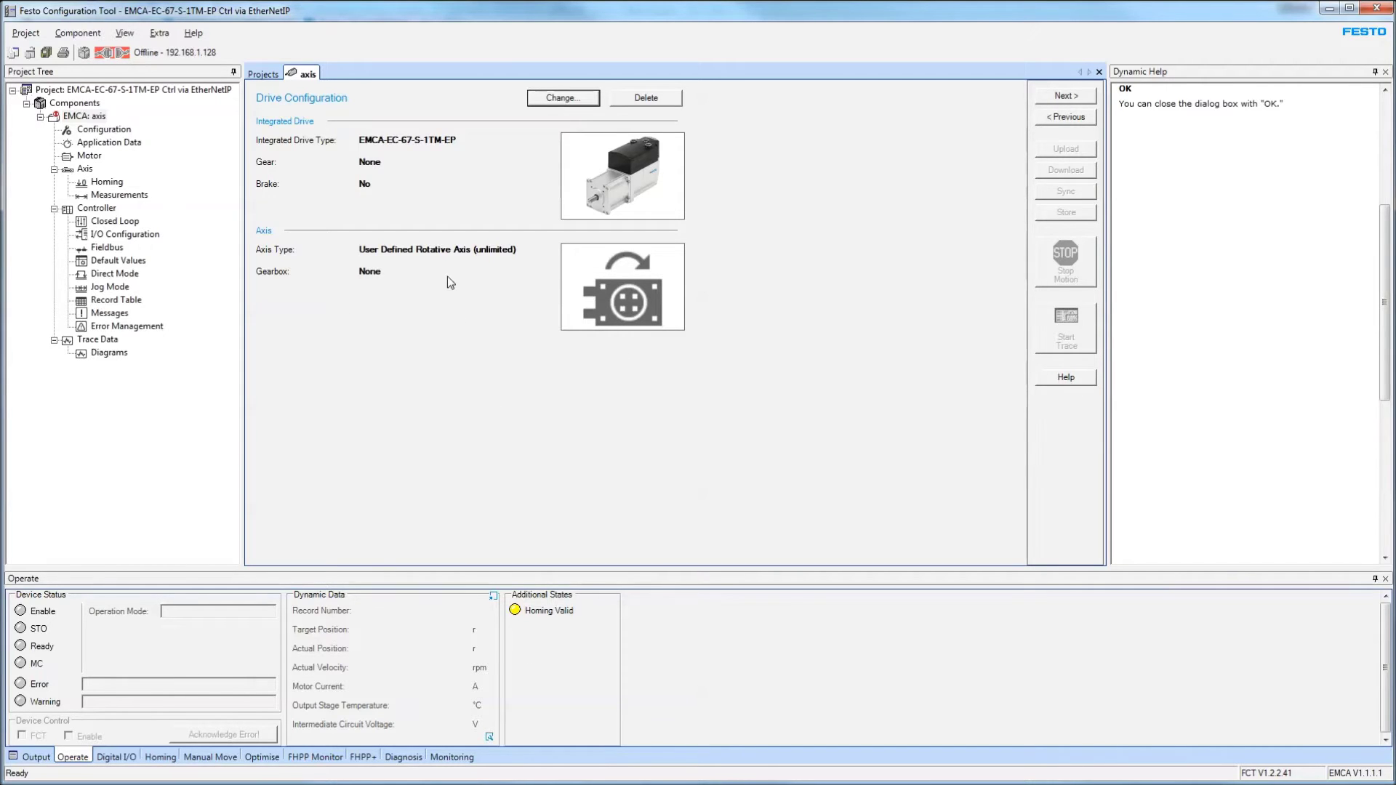
# Review the integrated drive type on the EMCA axis's Configuration page and open the controller's Fieldbus operation parameters.
pyautogui.click(114, 132)
pyautogui.click(109, 144)
pyautogui.click(109, 132)
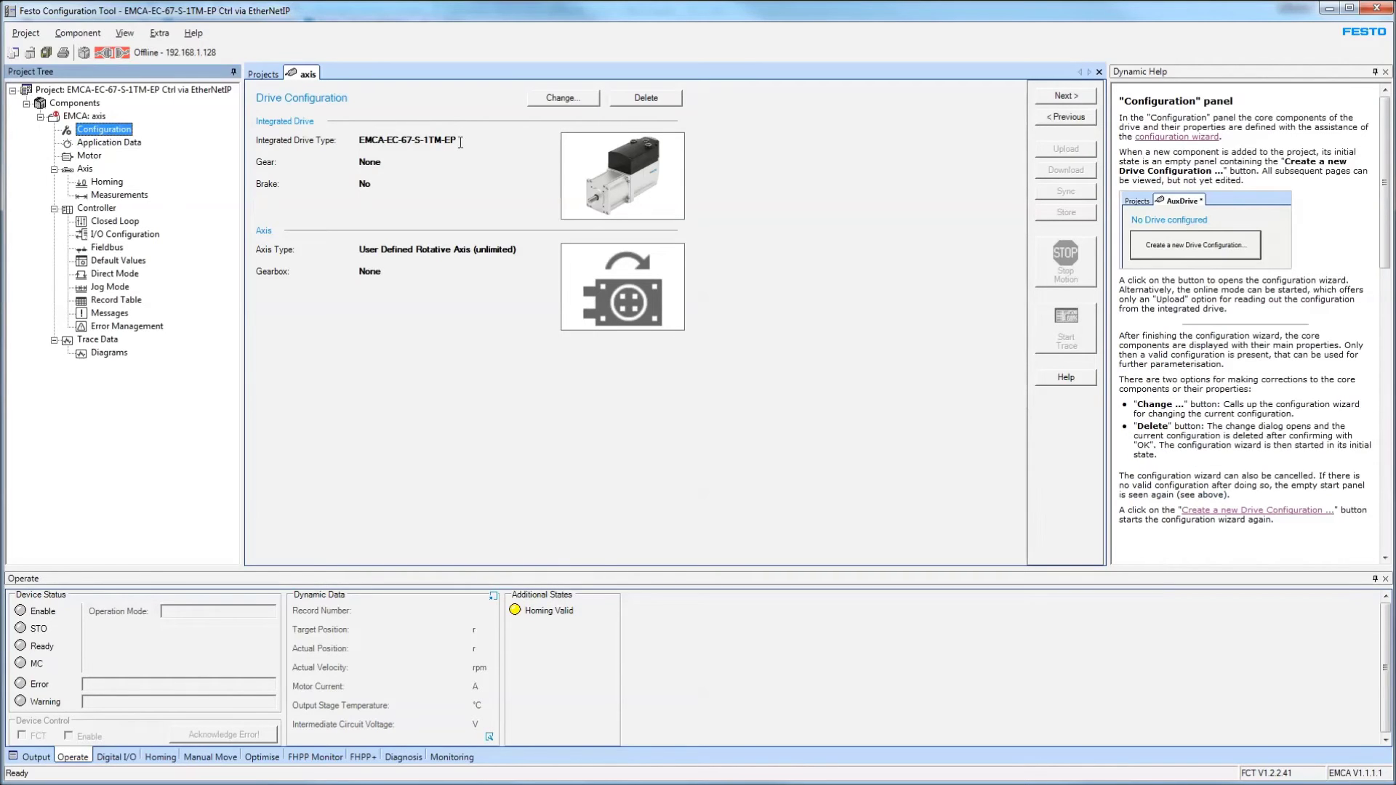
pyautogui.moveTo(460, 140); pyautogui.dragTo(358, 142)
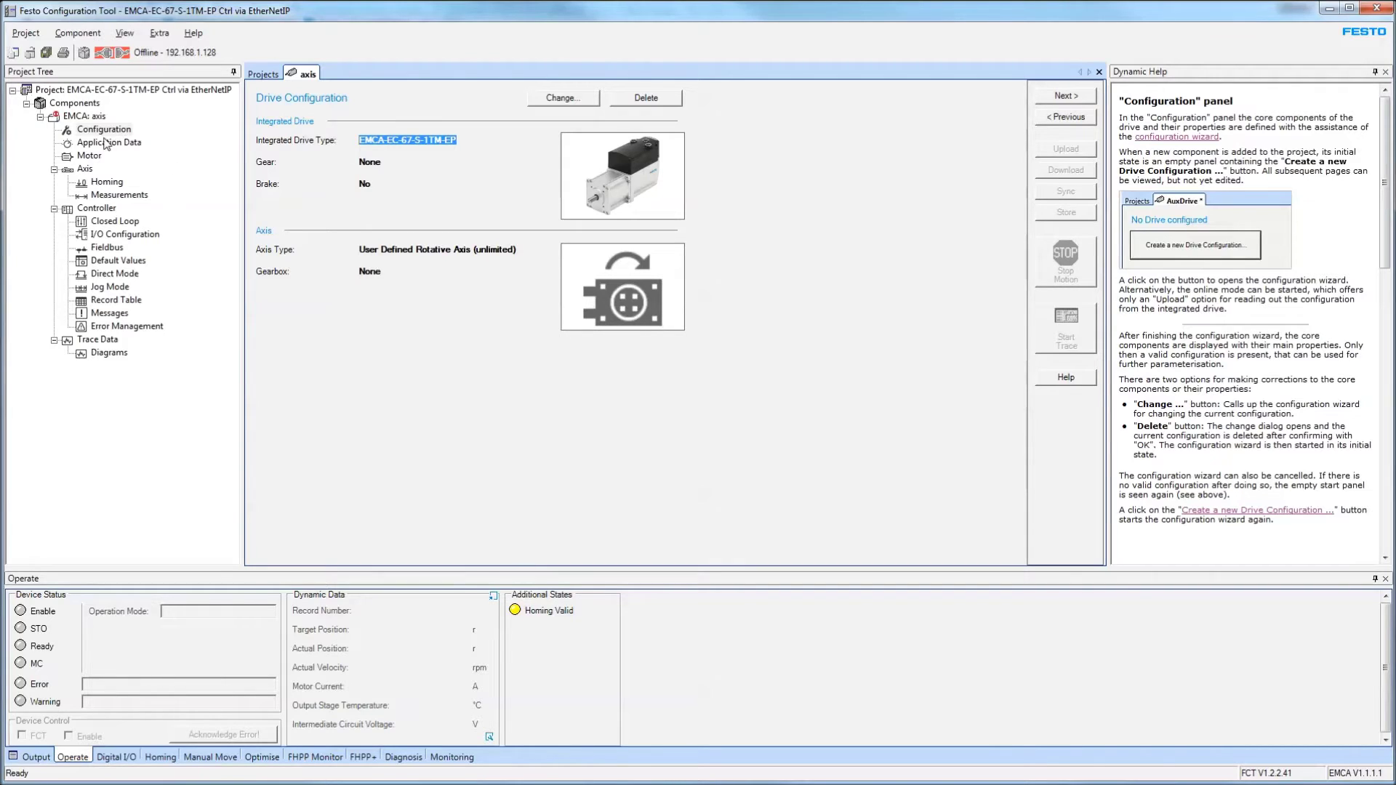
pyautogui.click(107, 247)
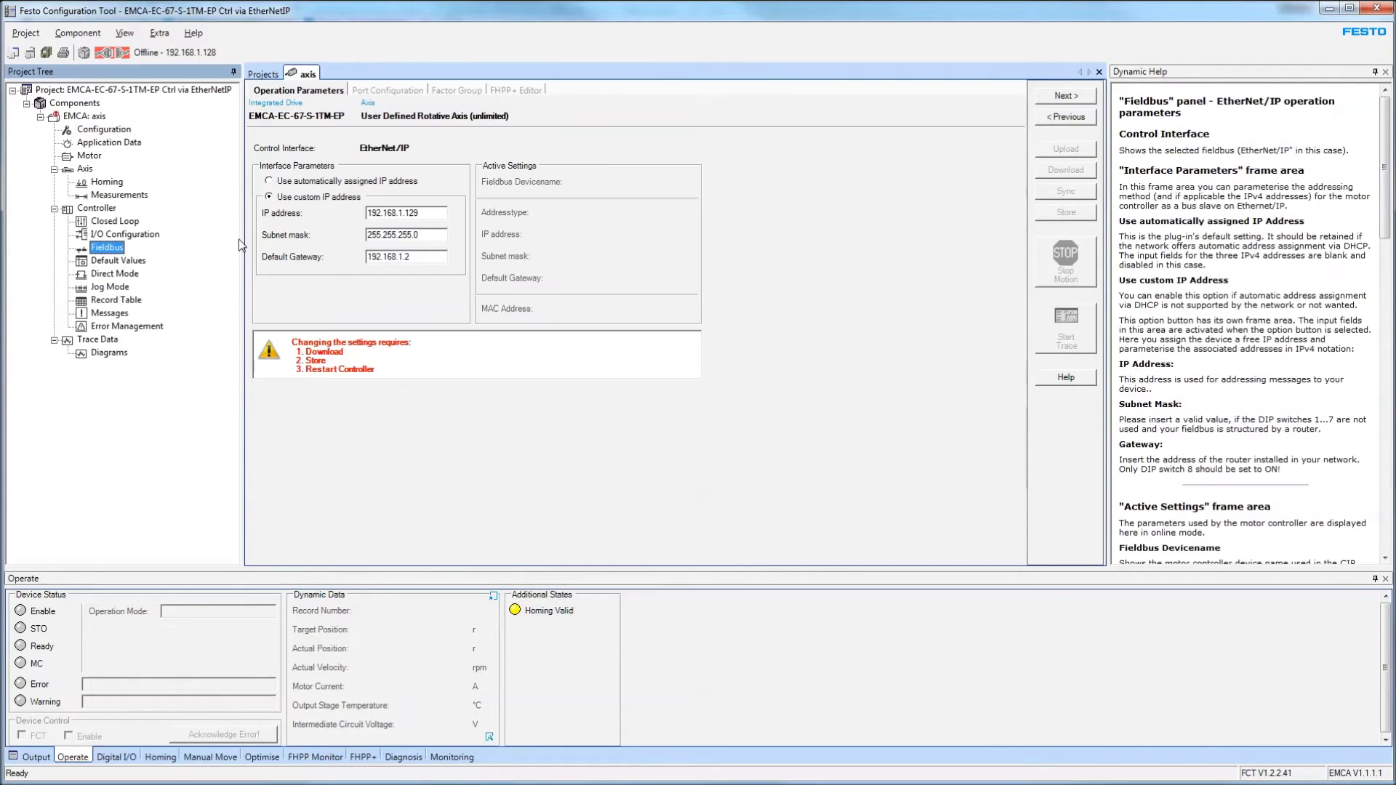
# Examine the EMCA's custom IP address, subnet mask and default gateway, plus its port configuration and factor group.
pyautogui.click(433, 213)
pyautogui.click(420, 235)
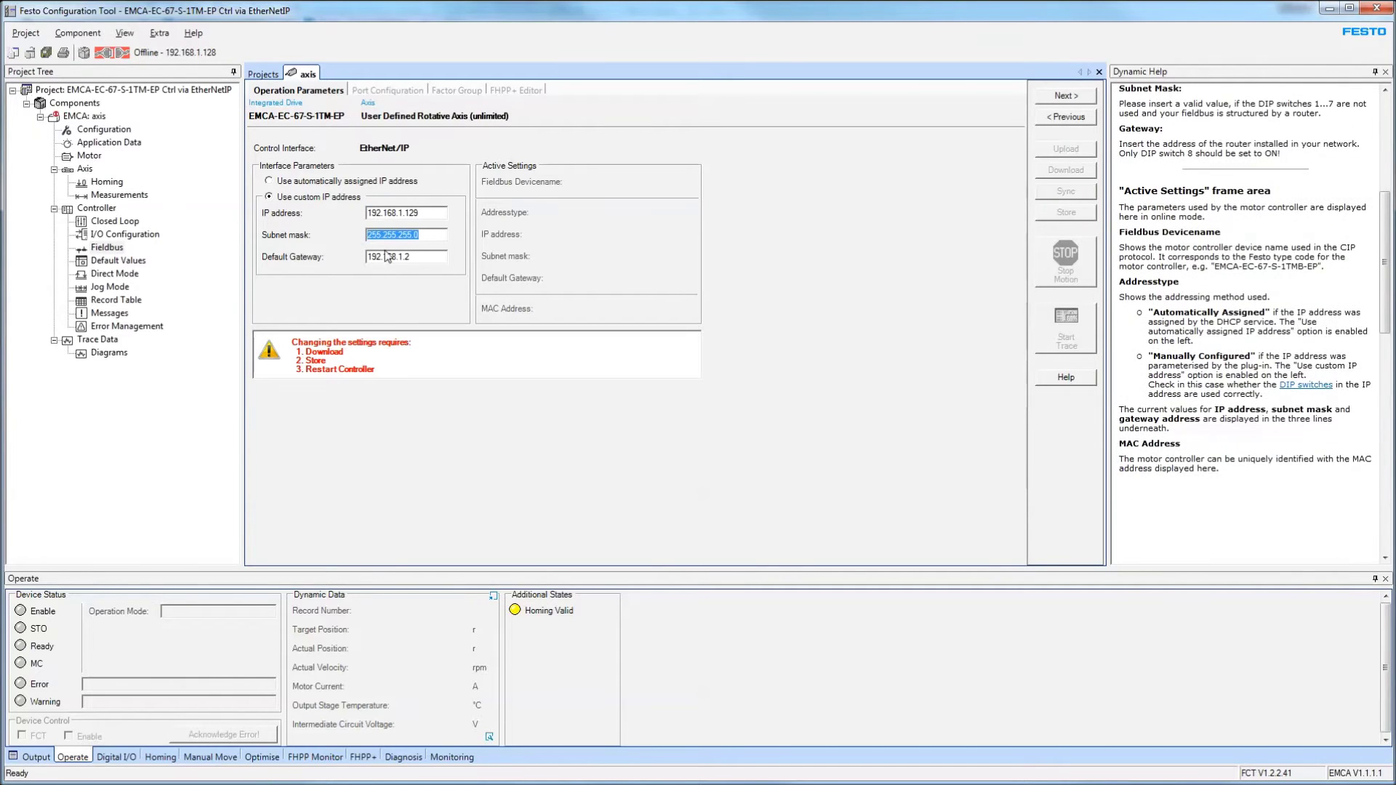
pyautogui.click(430, 258)
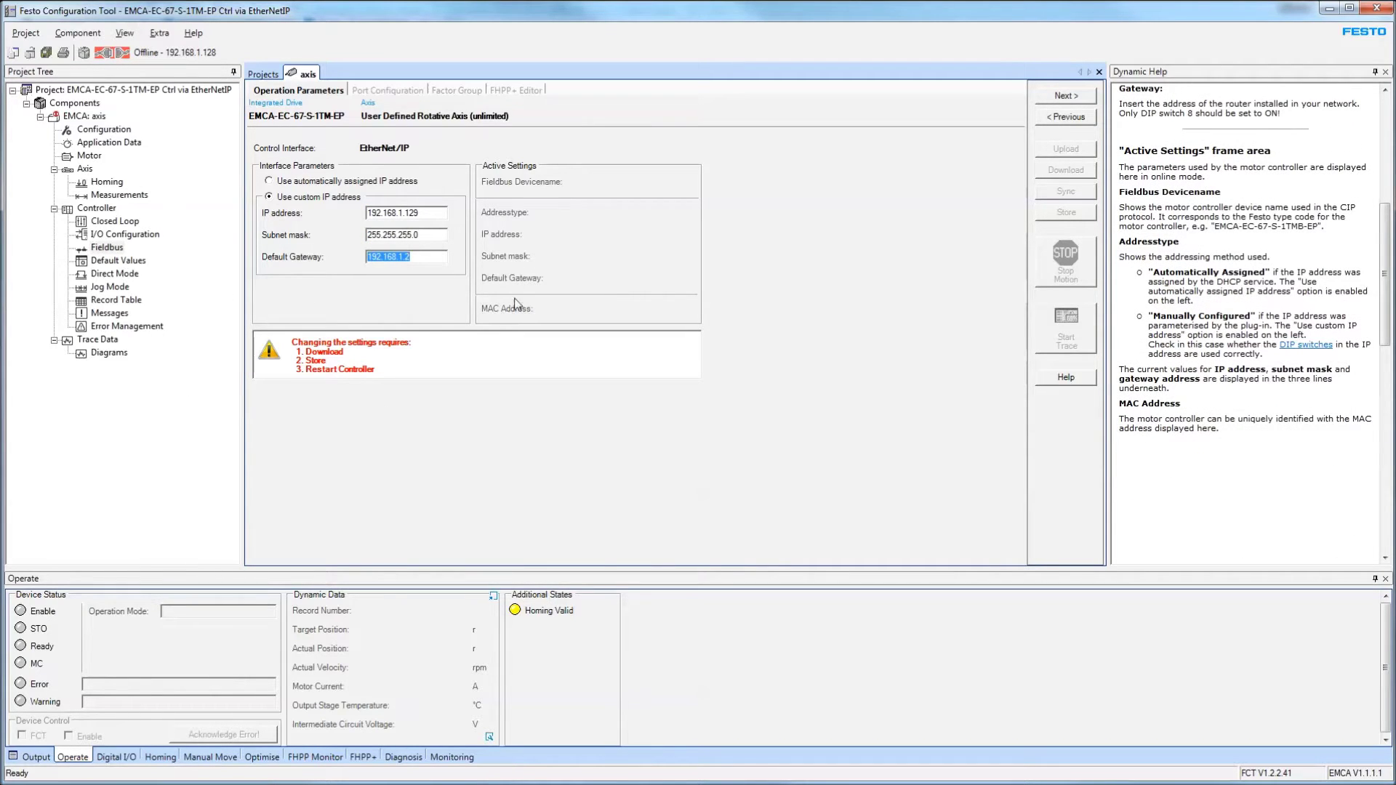
pyautogui.click(398, 89)
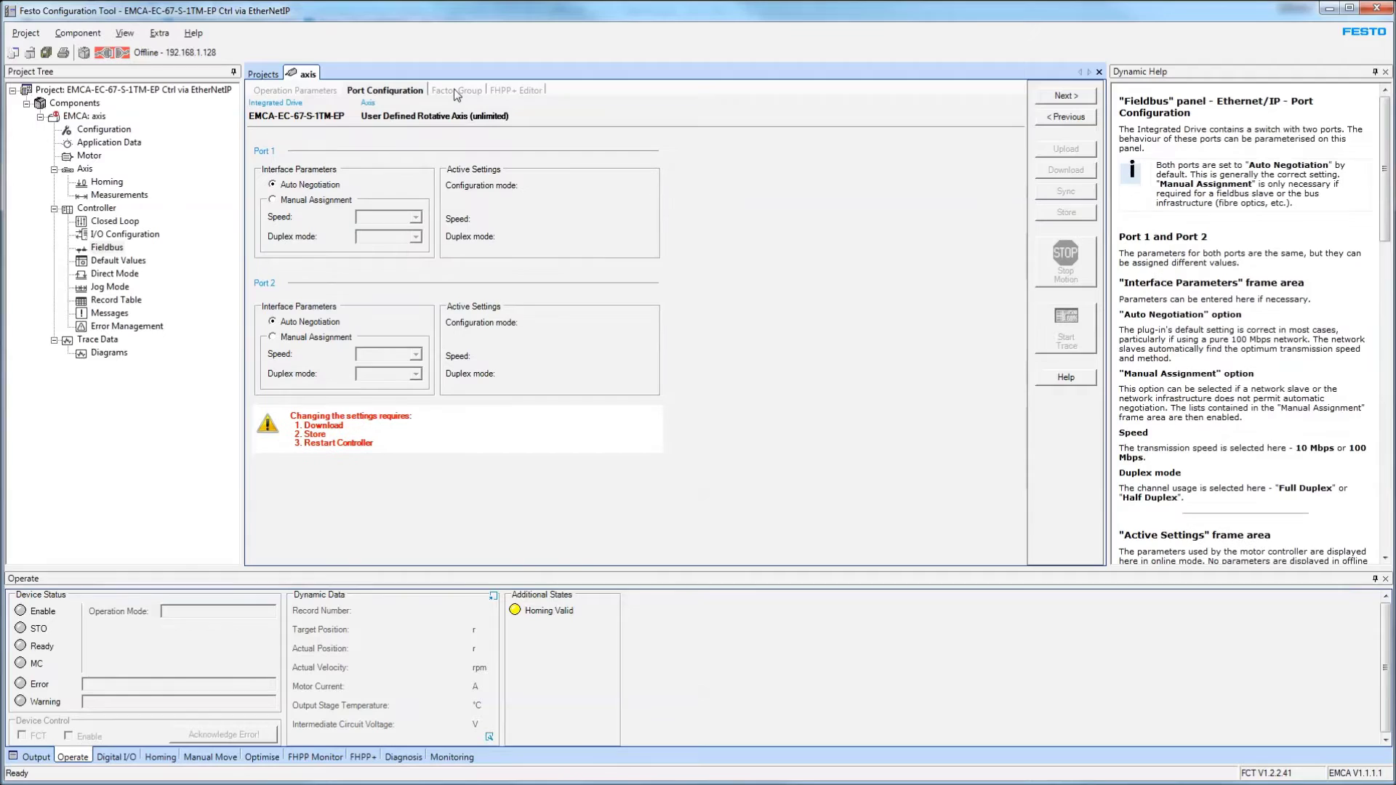
pyautogui.click(454, 90)
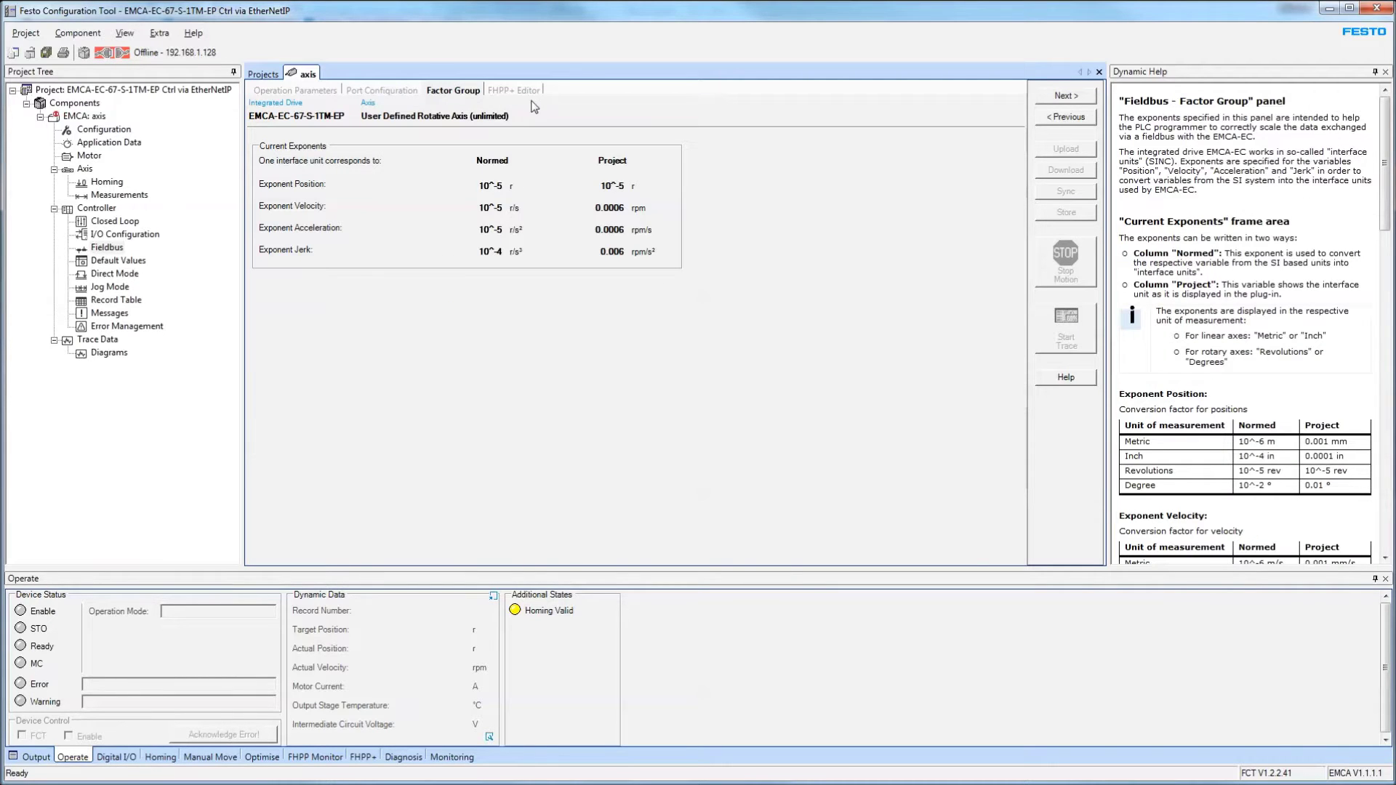
# Examine the FHPP+ Editor's message layout for both the message from PLC and the answer to PLC.
pyautogui.click(521, 92)
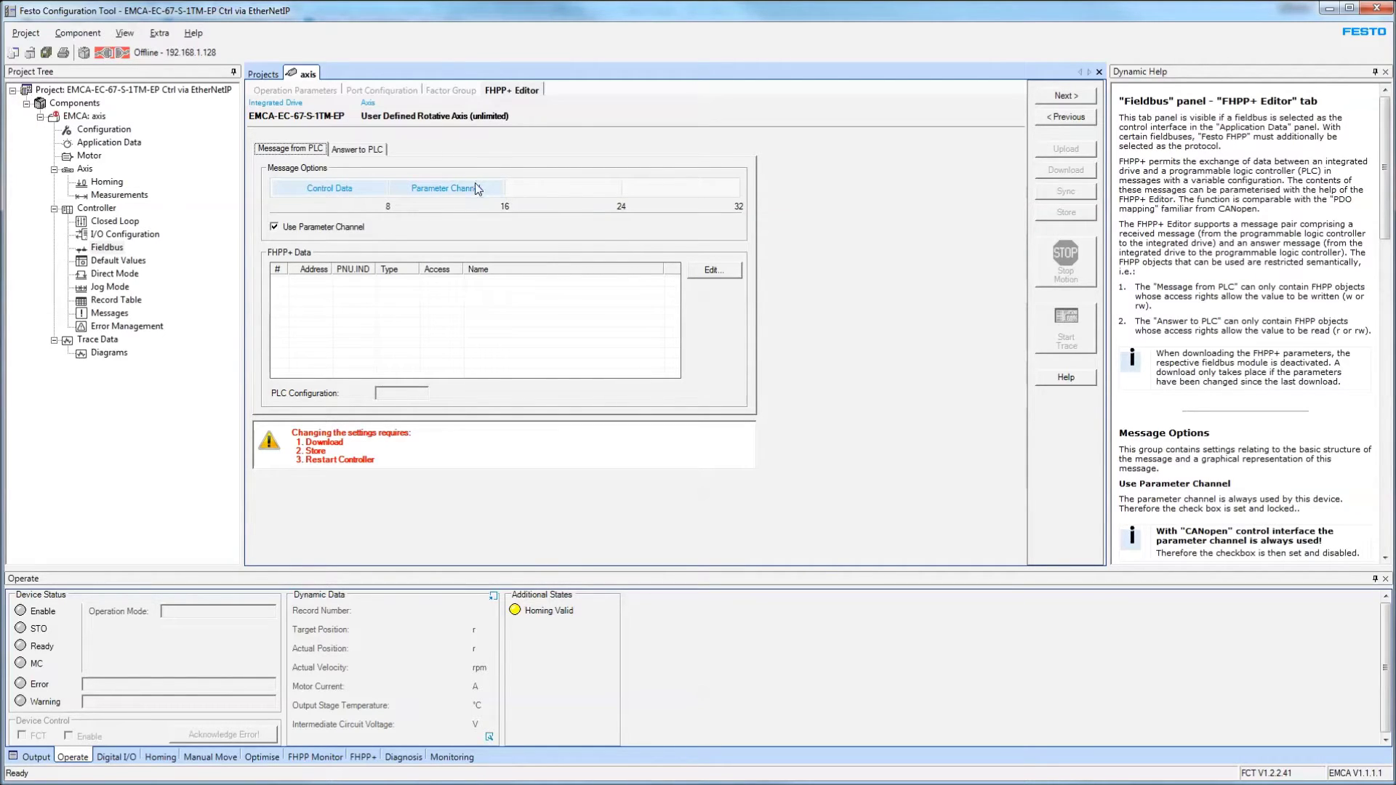
pyautogui.click(367, 149)
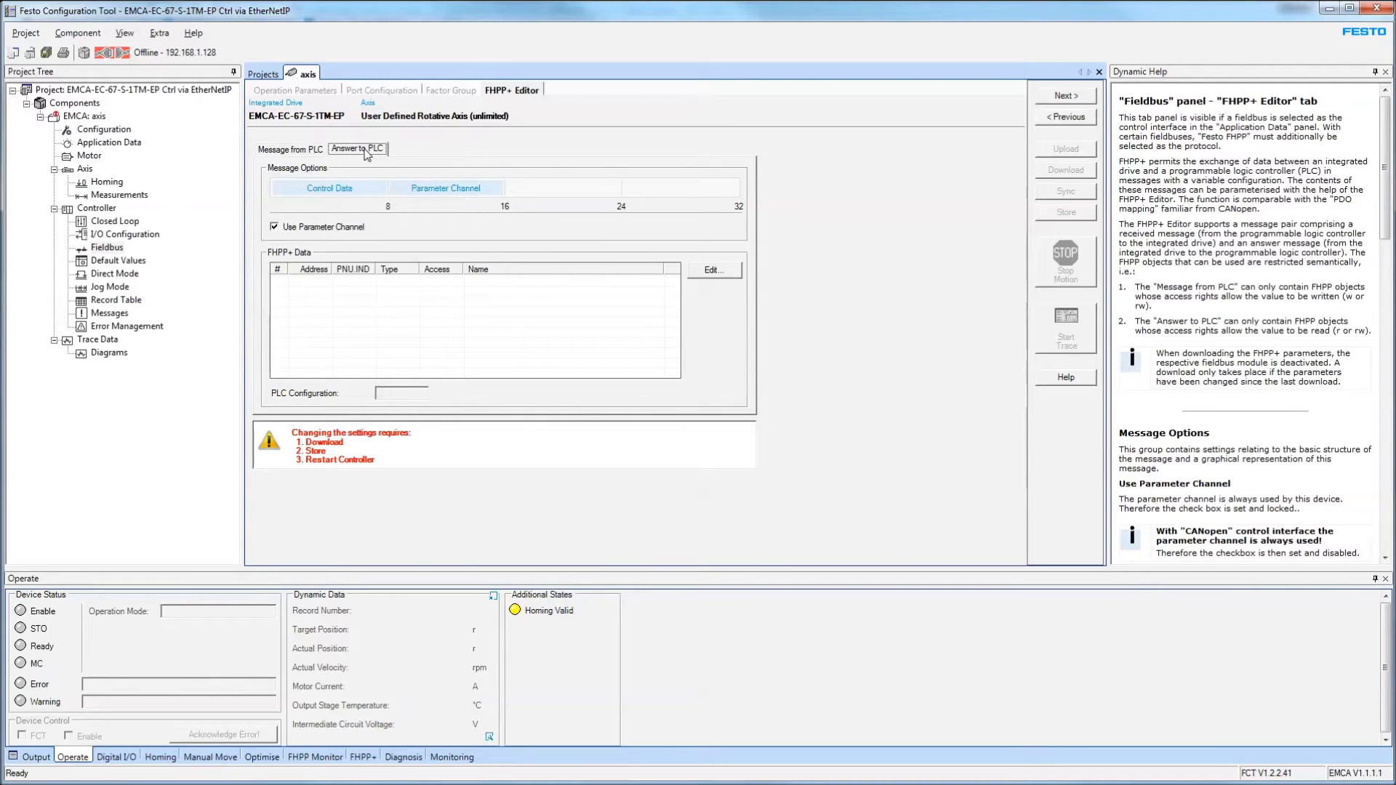
pyautogui.click(305, 152)
pyautogui.click(362, 150)
# Switch to the project in Logix Designer and take the controller offline.
pyautogui.click(1330, 10)
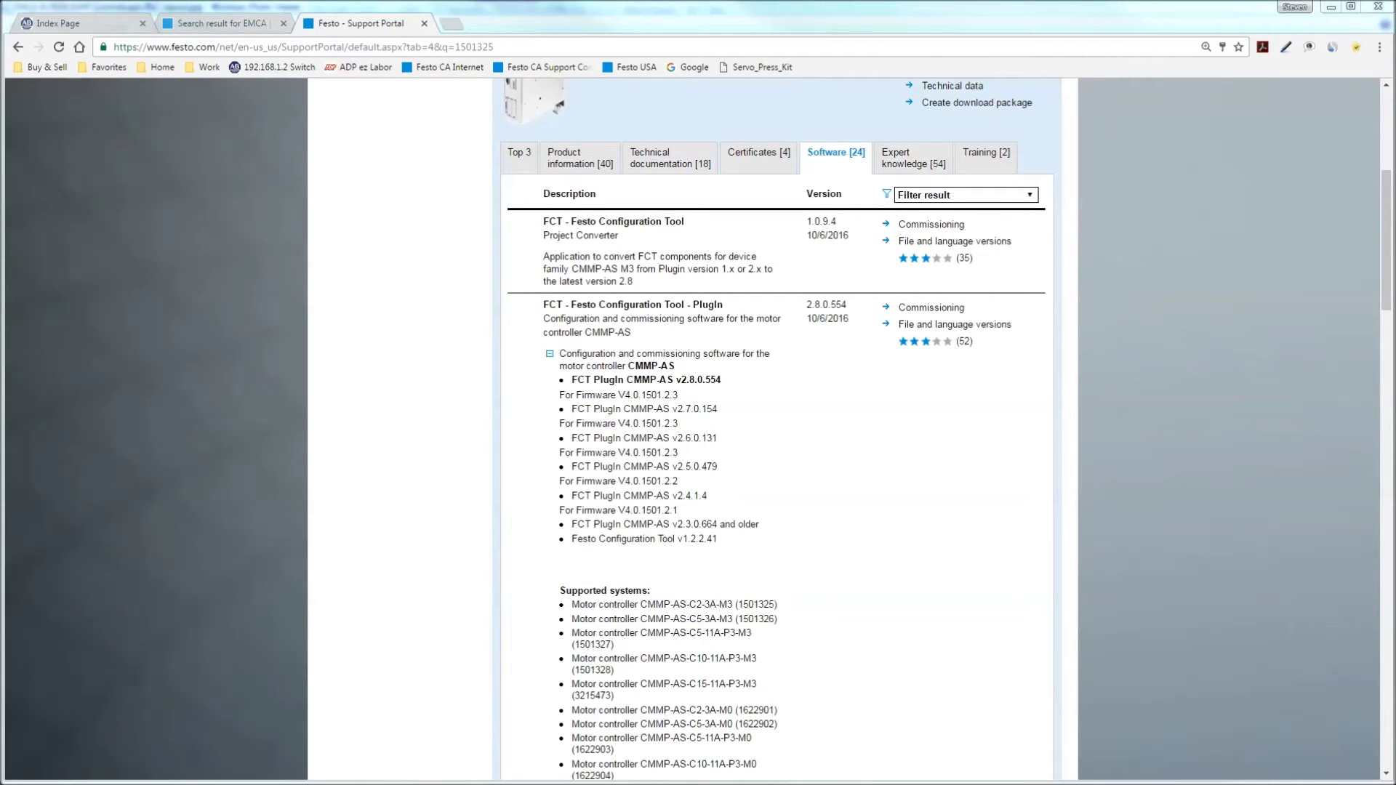
pyautogui.click(1331, 8)
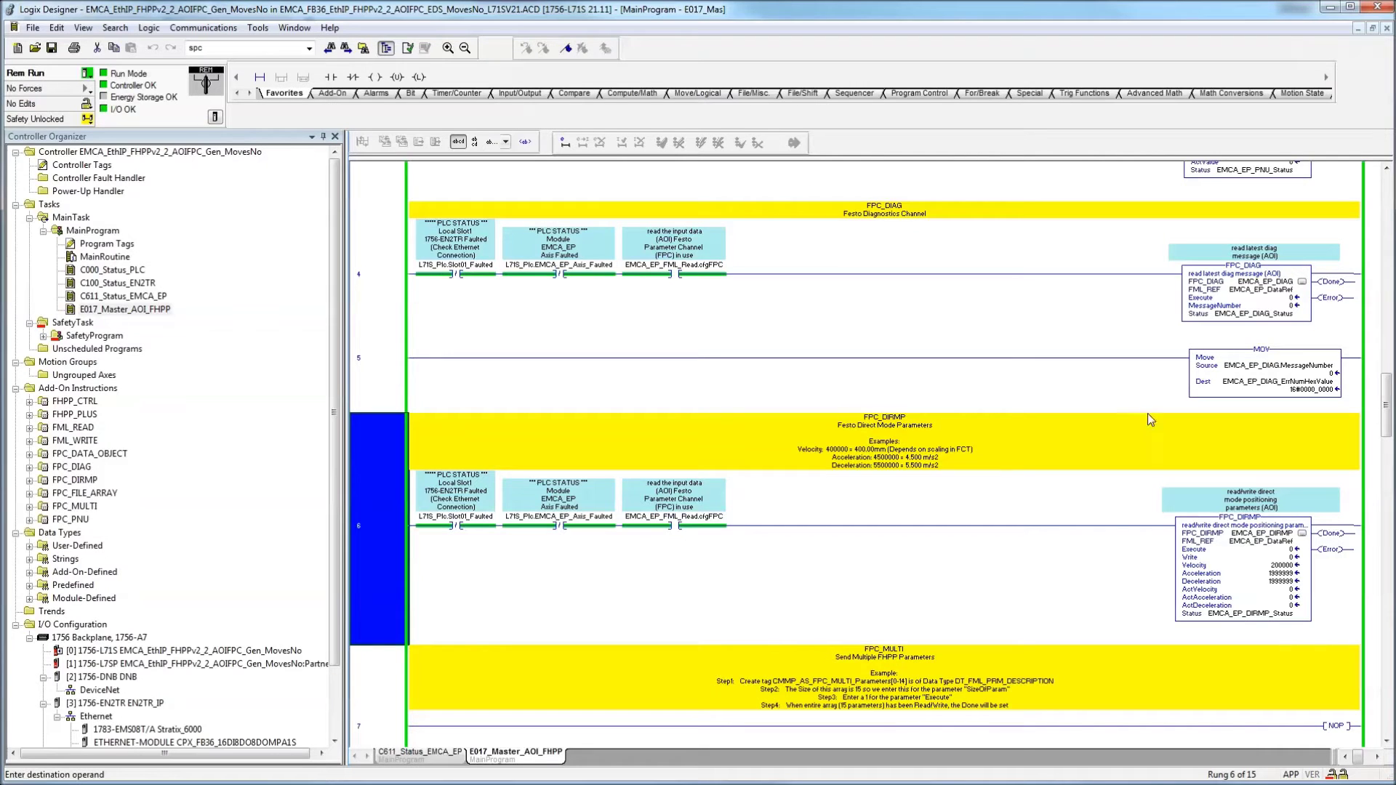
pyautogui.click(85, 76)
pyautogui.click(95, 92)
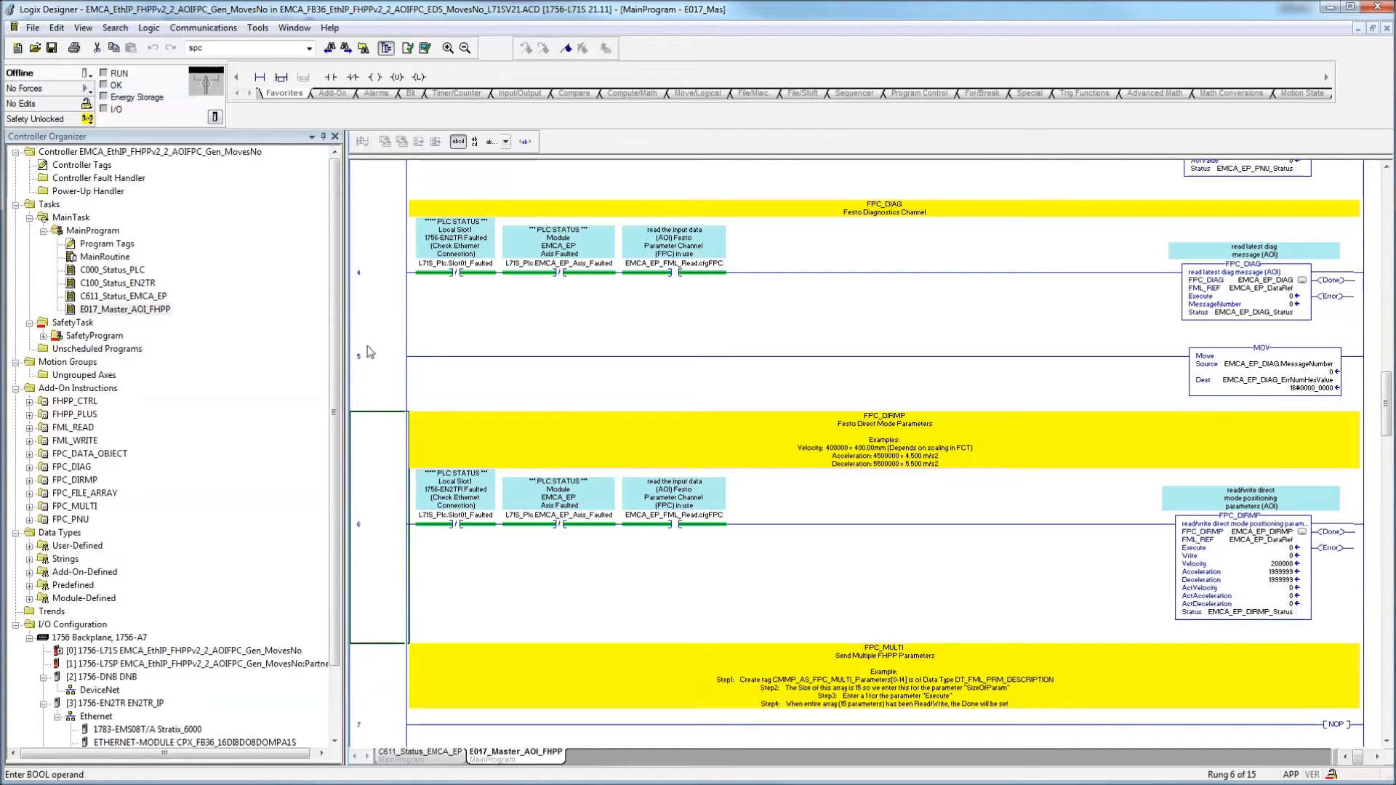
# Open the properties of the EMCA_EP module on the EN2TR_IP Ethernet network in the I/O configuration.
pyautogui.moveTo(336, 413); pyautogui.dragTo(337, 480)
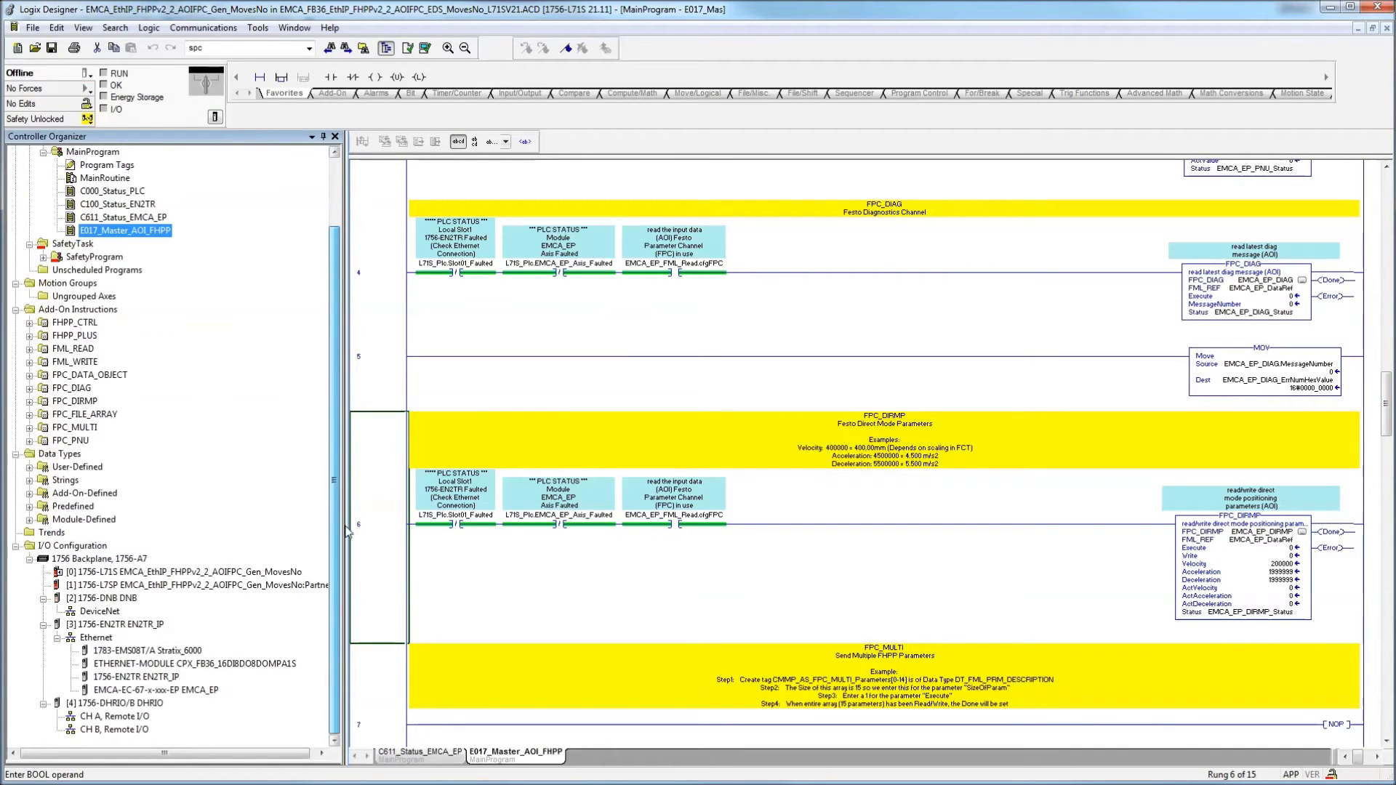
pyautogui.click(171, 690)
pyautogui.doubleClick(172, 691)
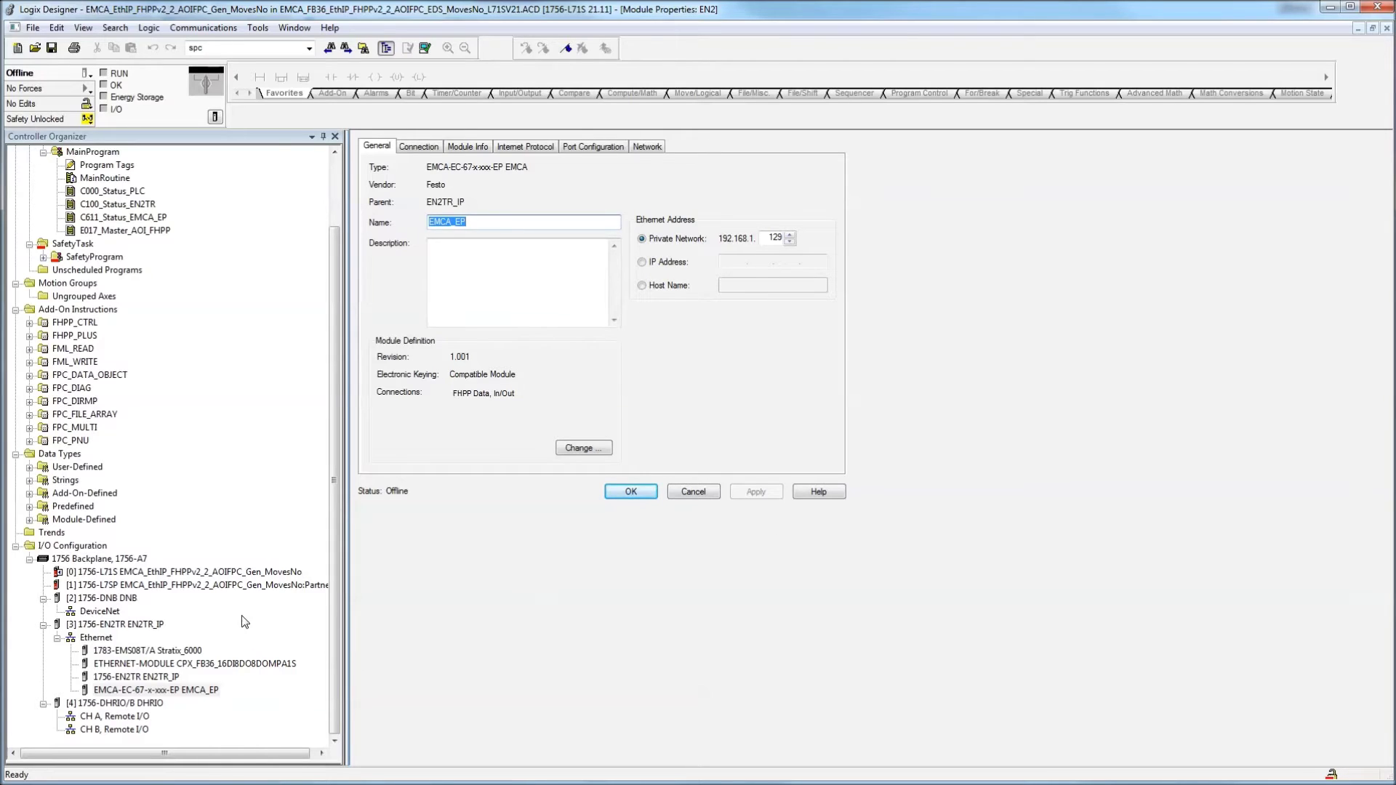
# Search the new-module catalog under the 1756-EN2TR for "emca", examine the EMCA-EC-67-x-xxx-EP entry, and close the catalog without creating a module.
pyautogui.rightClick(111, 625)
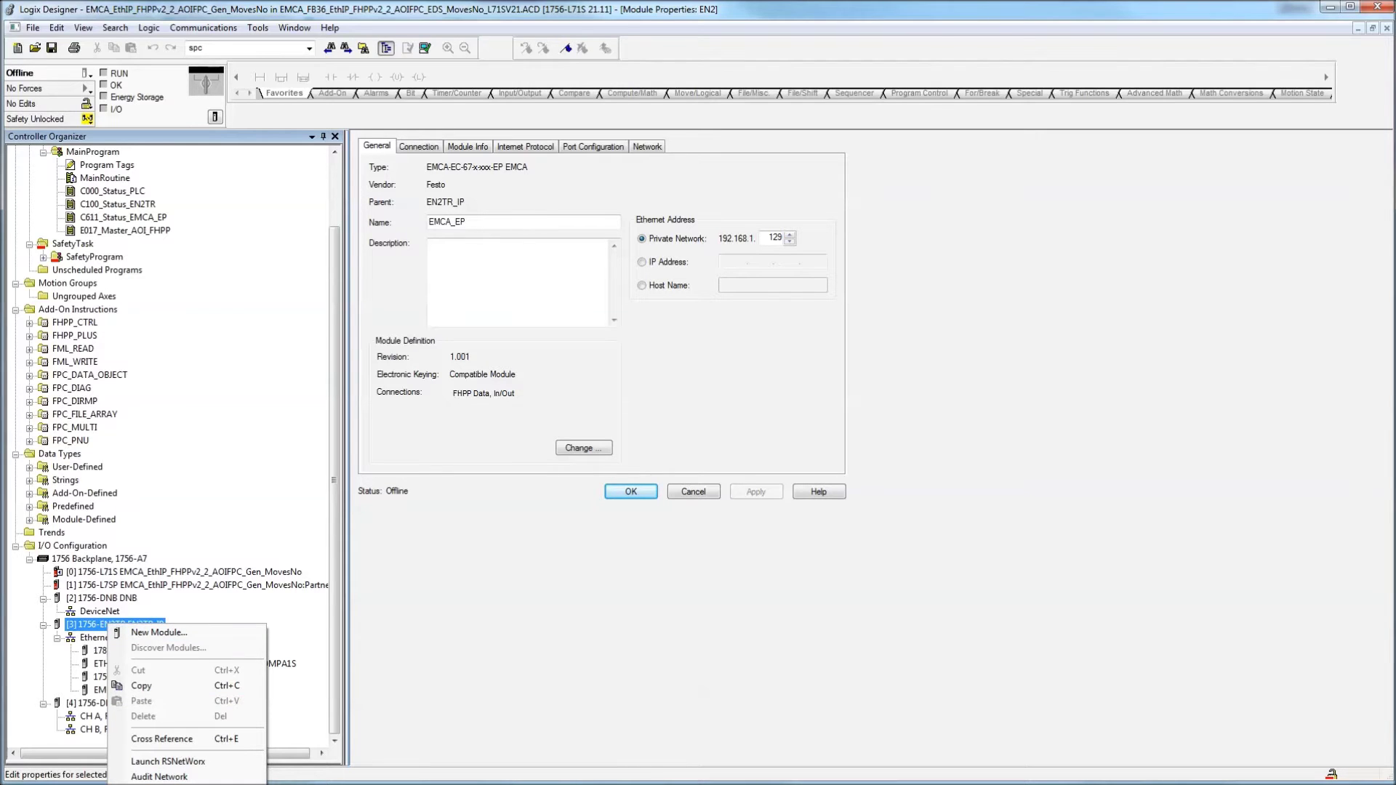
pyautogui.click(159, 635)
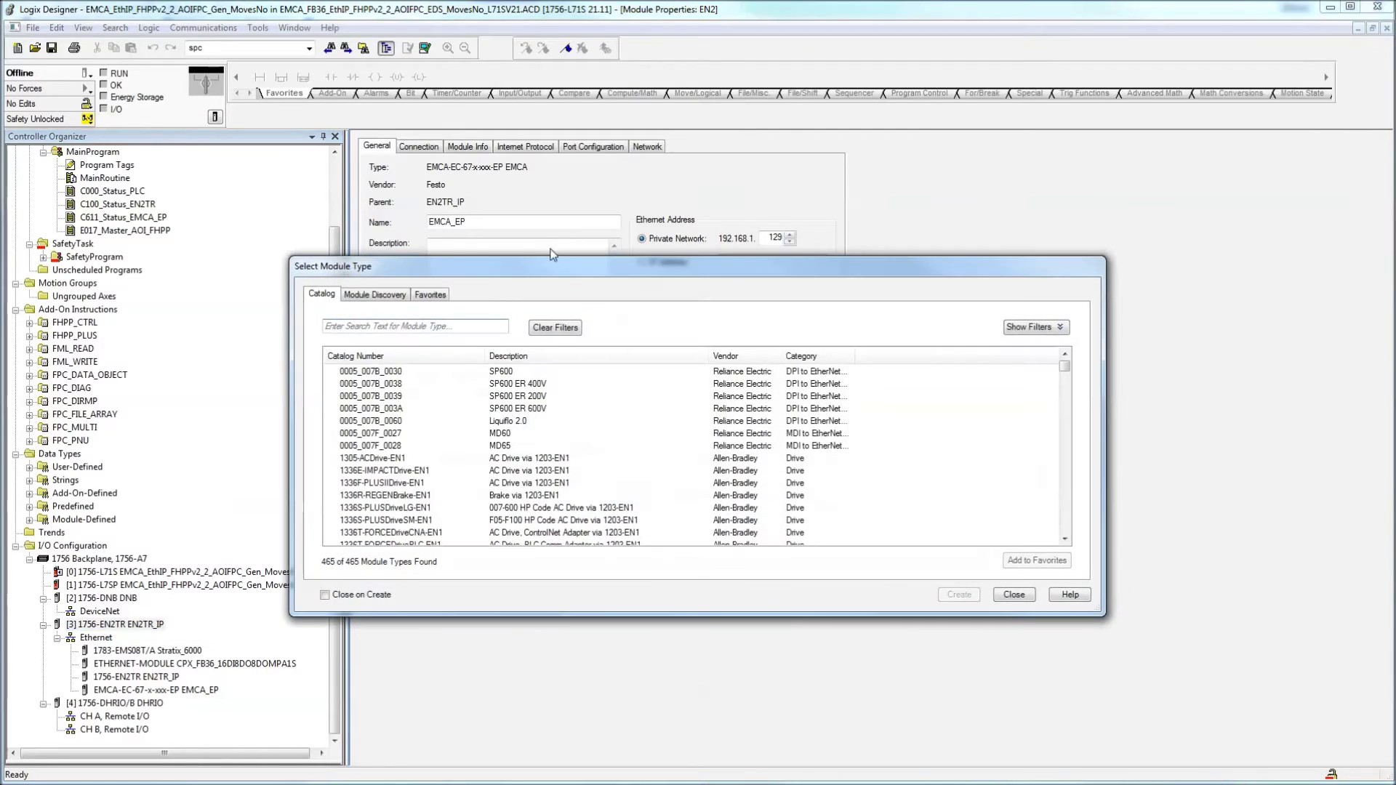
pyautogui.write('emca')
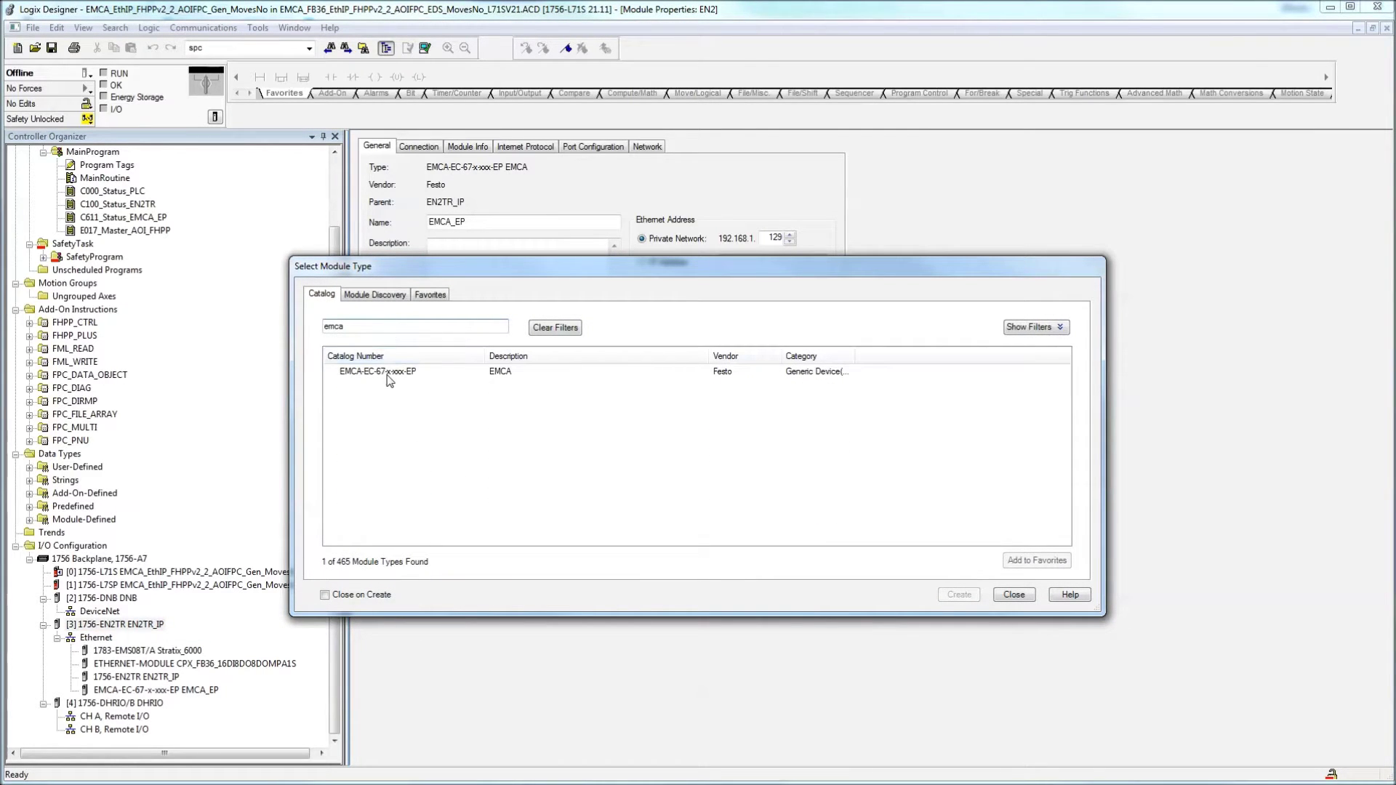
pyautogui.click(384, 374)
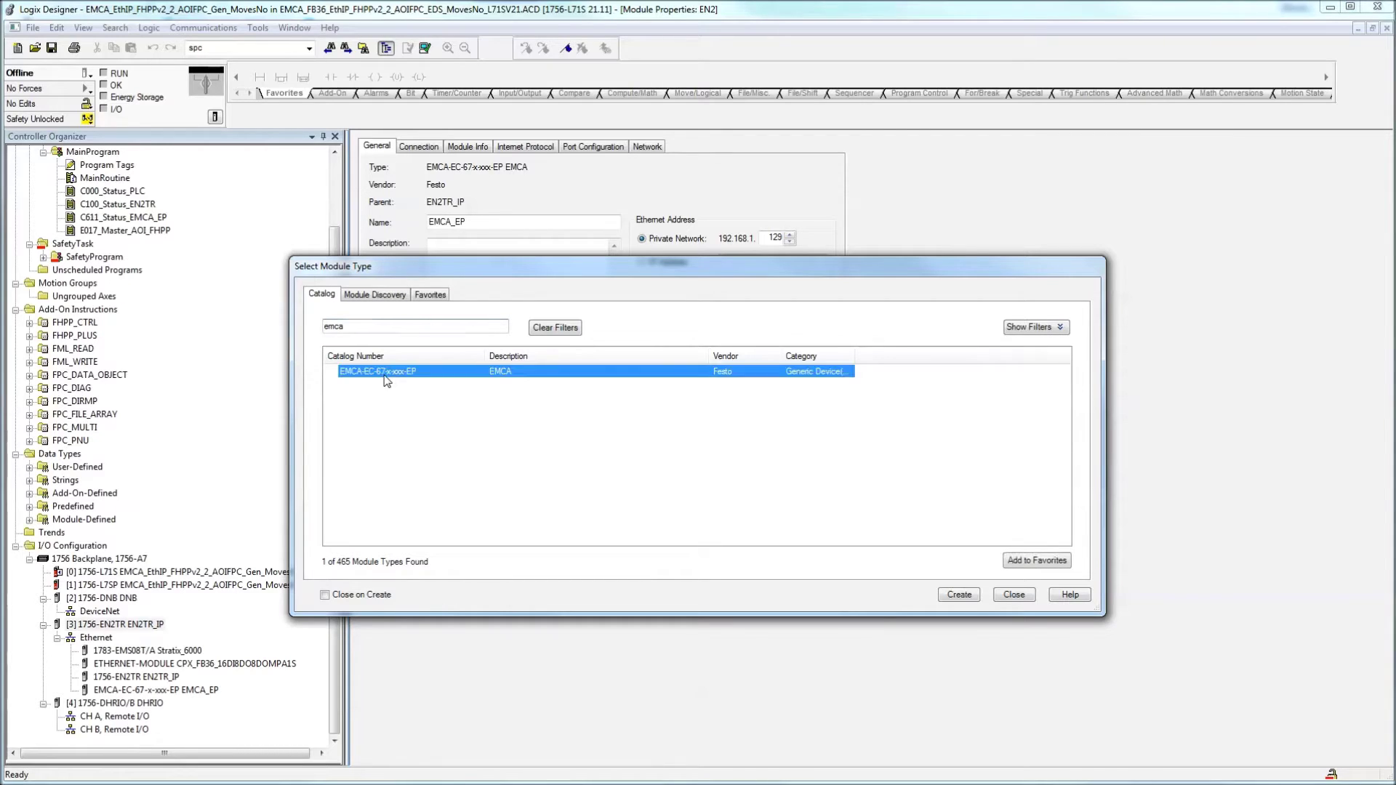
pyautogui.moveTo(855, 356); pyautogui.dragTo(1051, 356)
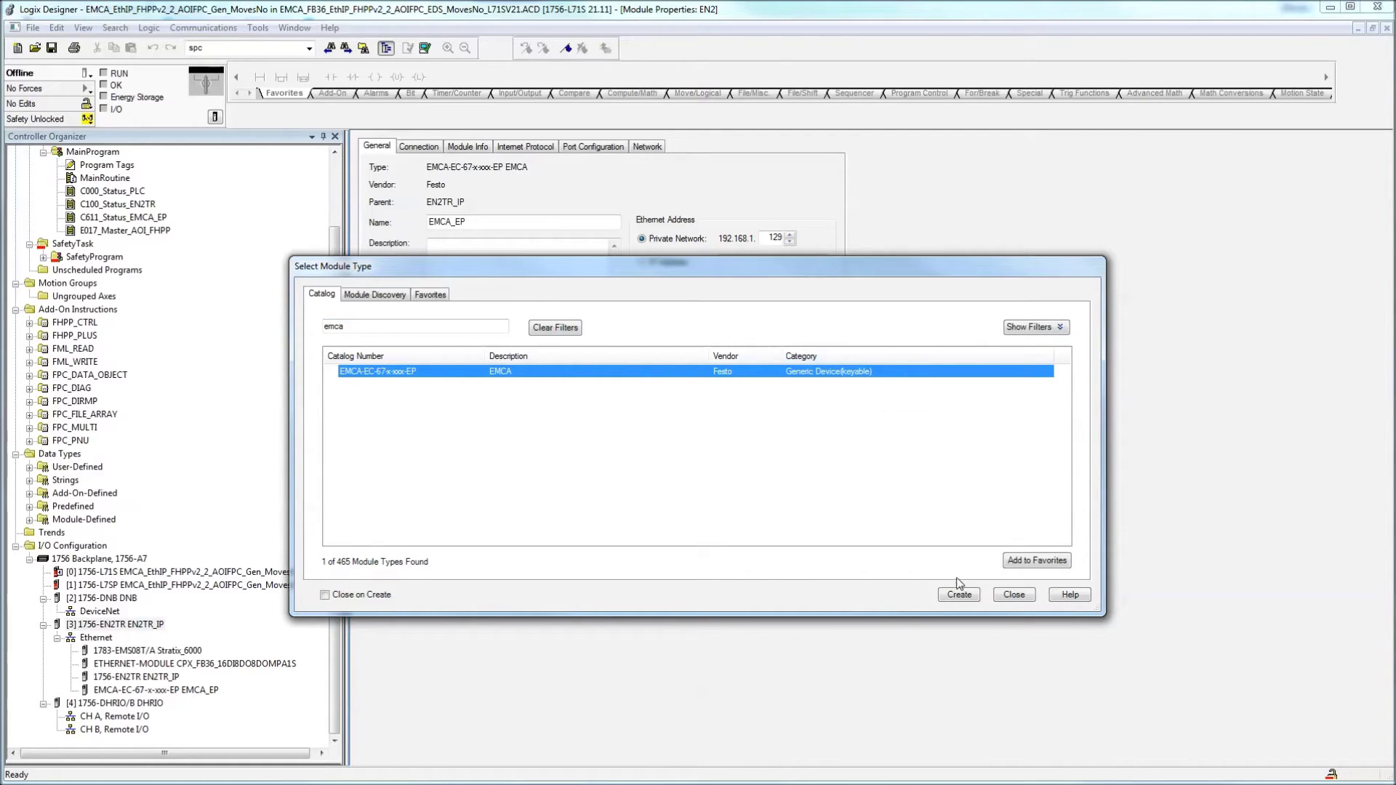
pyautogui.click(1014, 594)
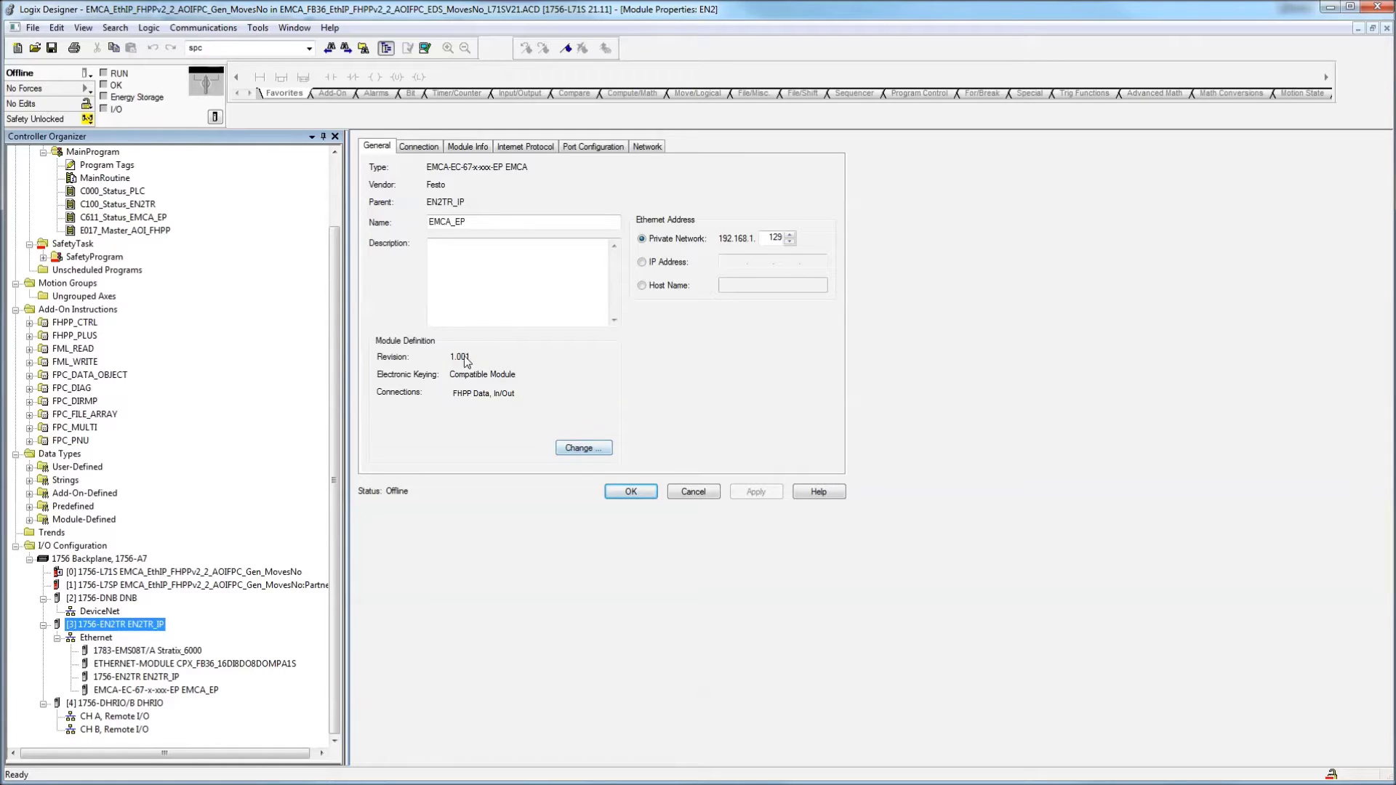
# Compare the EMCA_EP module definition's input and output sizes with the FHPP+ message from PLC in Festo Configuration Tool, and cancel the definition.
pyautogui.click(594, 456)
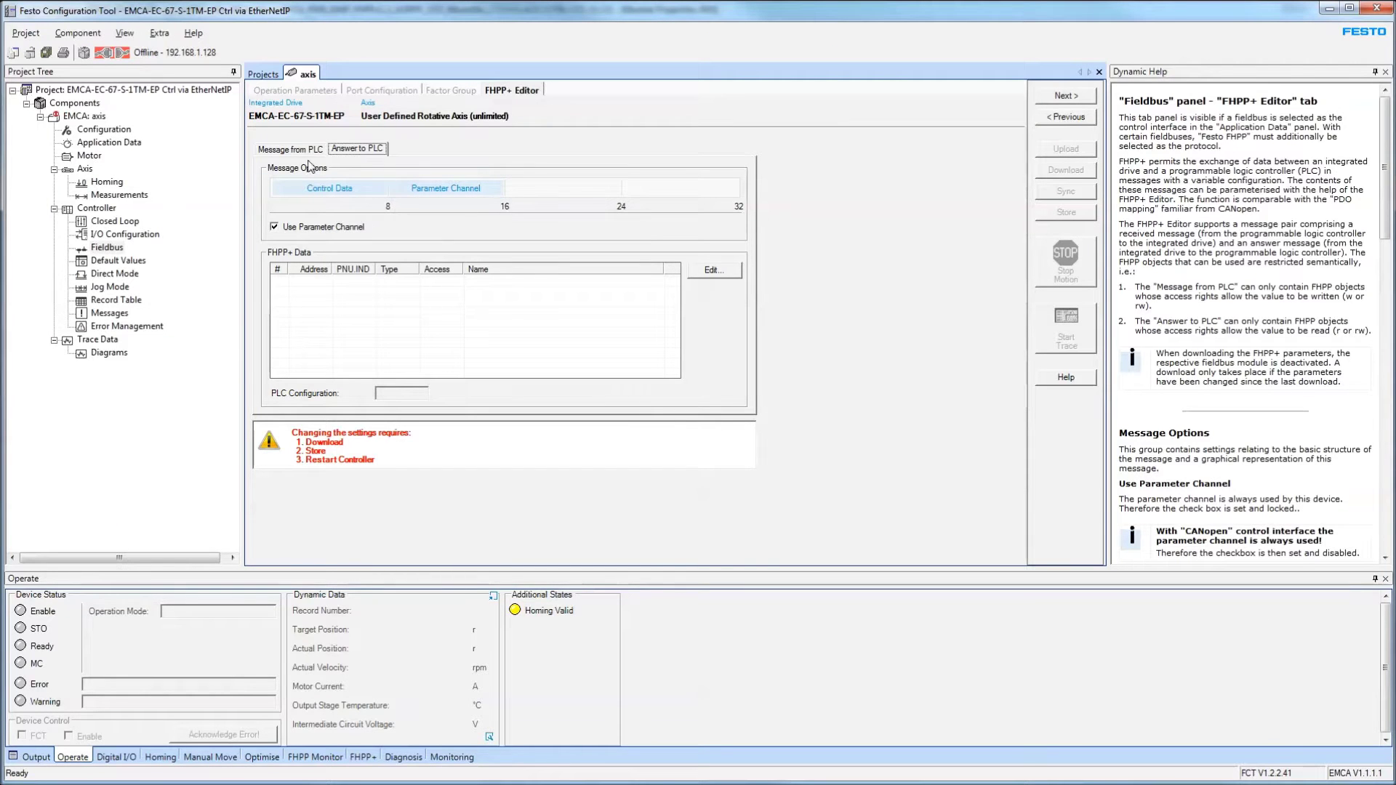
pyautogui.click(311, 150)
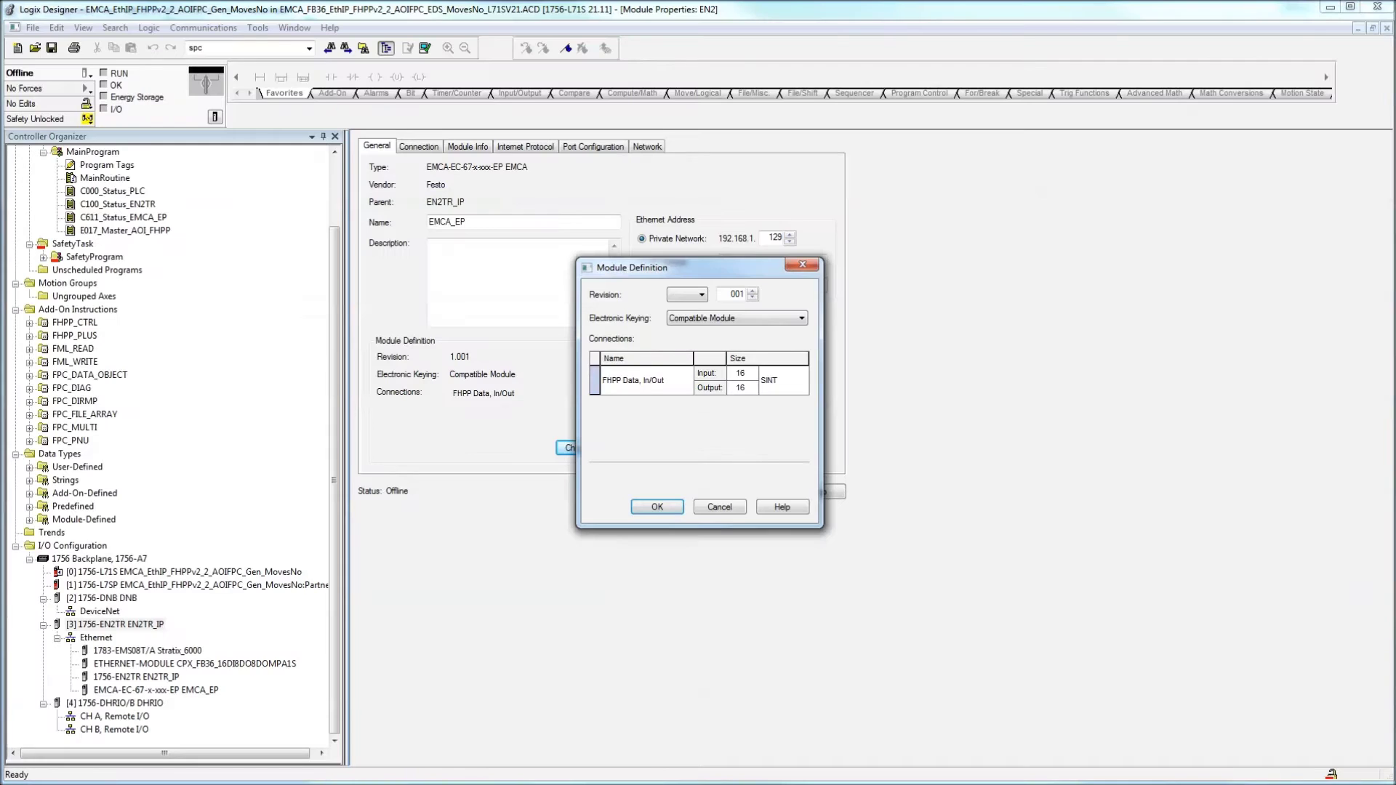
pyautogui.click(718, 507)
# Review the EMCA_EP module's requested packet interval, module info, Internet Protocol, port configuration and network settings.
pyautogui.click(418, 146)
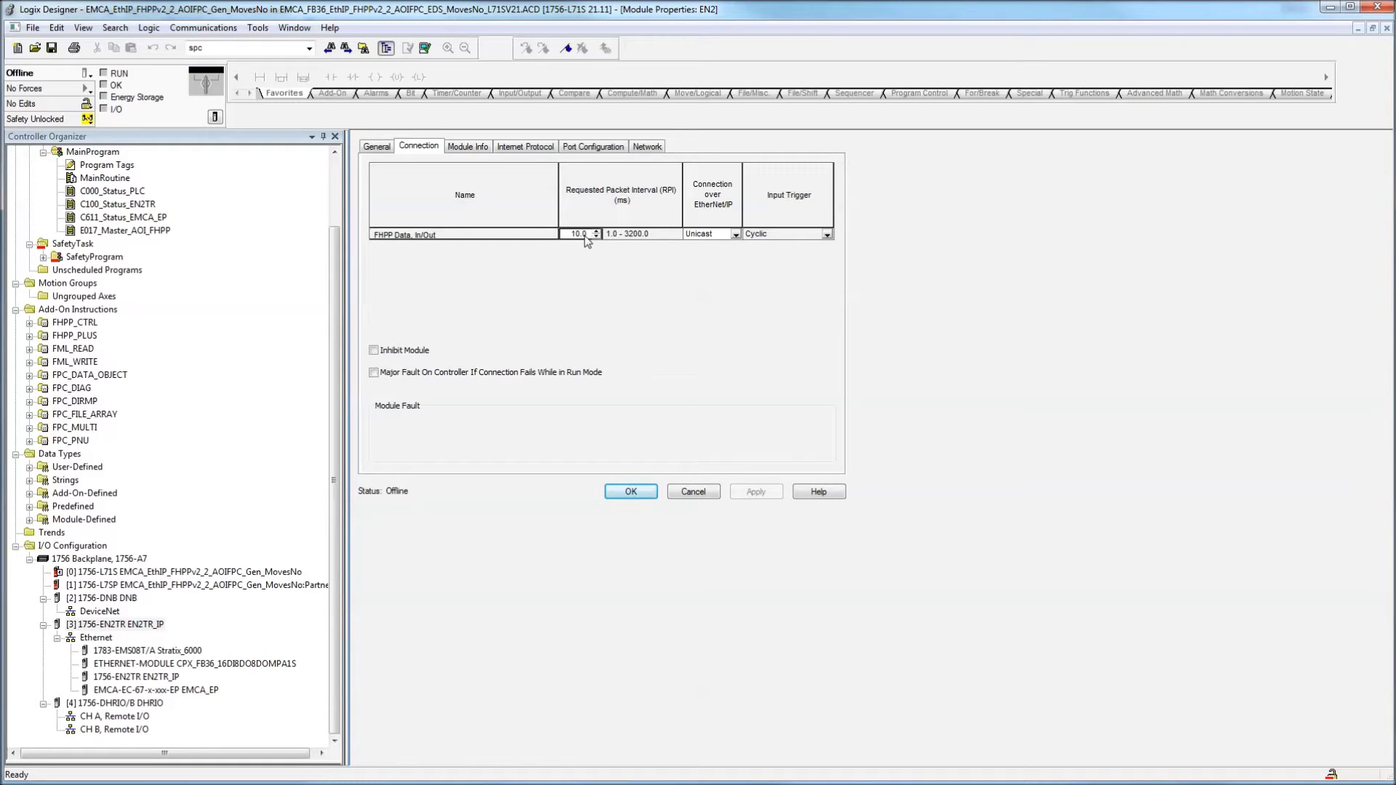
pyautogui.click(469, 151)
pyautogui.click(513, 146)
pyautogui.click(578, 151)
pyautogui.click(632, 148)
pyautogui.click(594, 148)
pyautogui.click(541, 150)
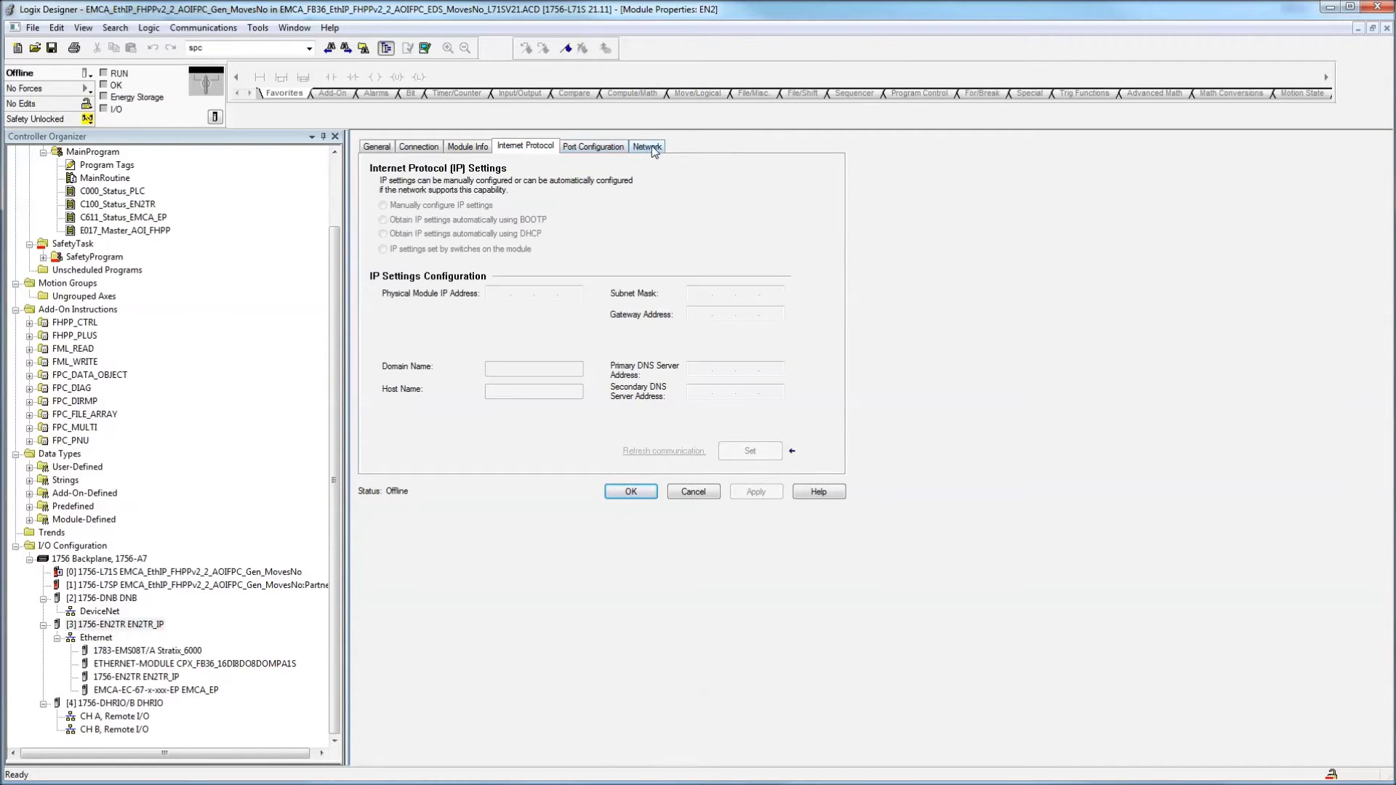
pyautogui.click(646, 147)
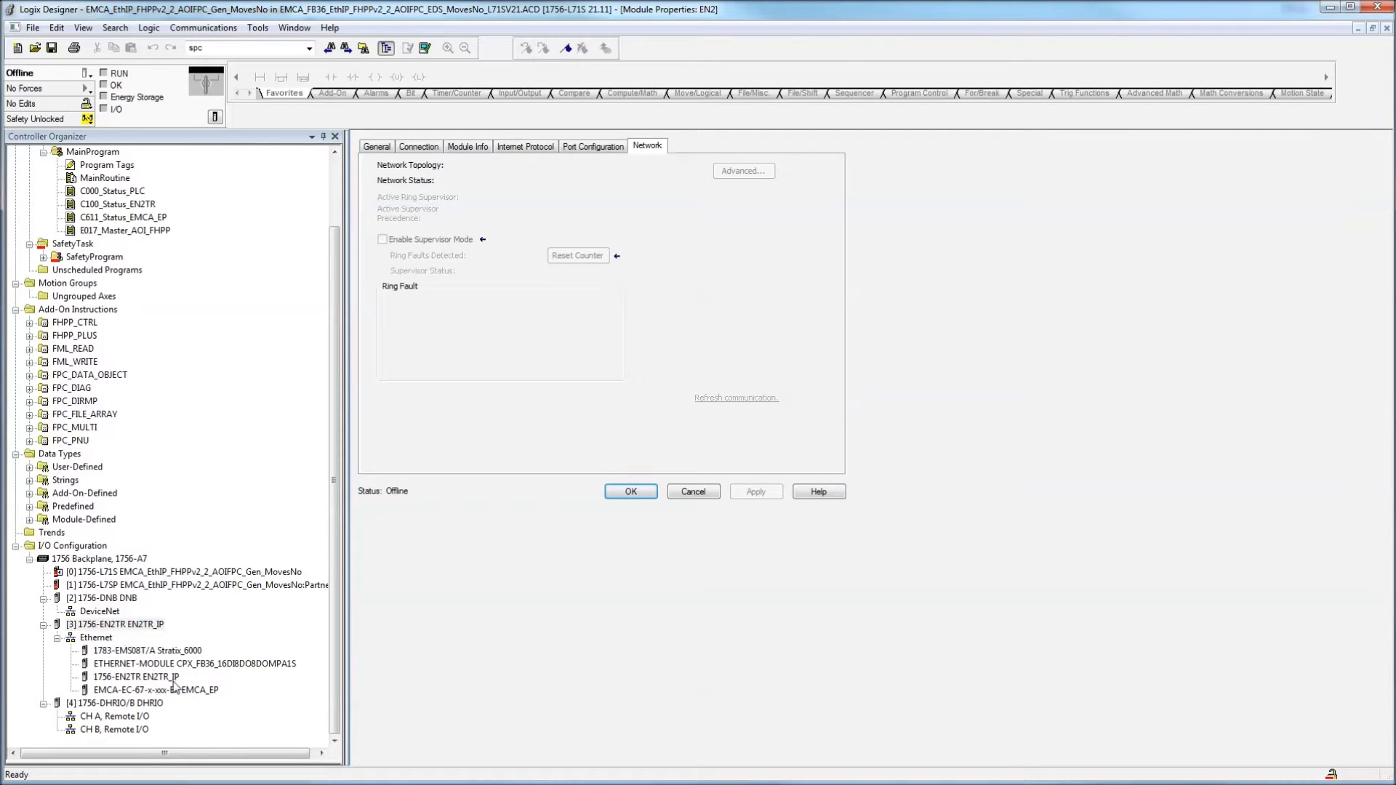
# Check the connection parameters of the CPX_FB36_16DI8DO8DOMPA1S Ethernet module and close both open module property windows.
pyautogui.doubleClick(196, 663)
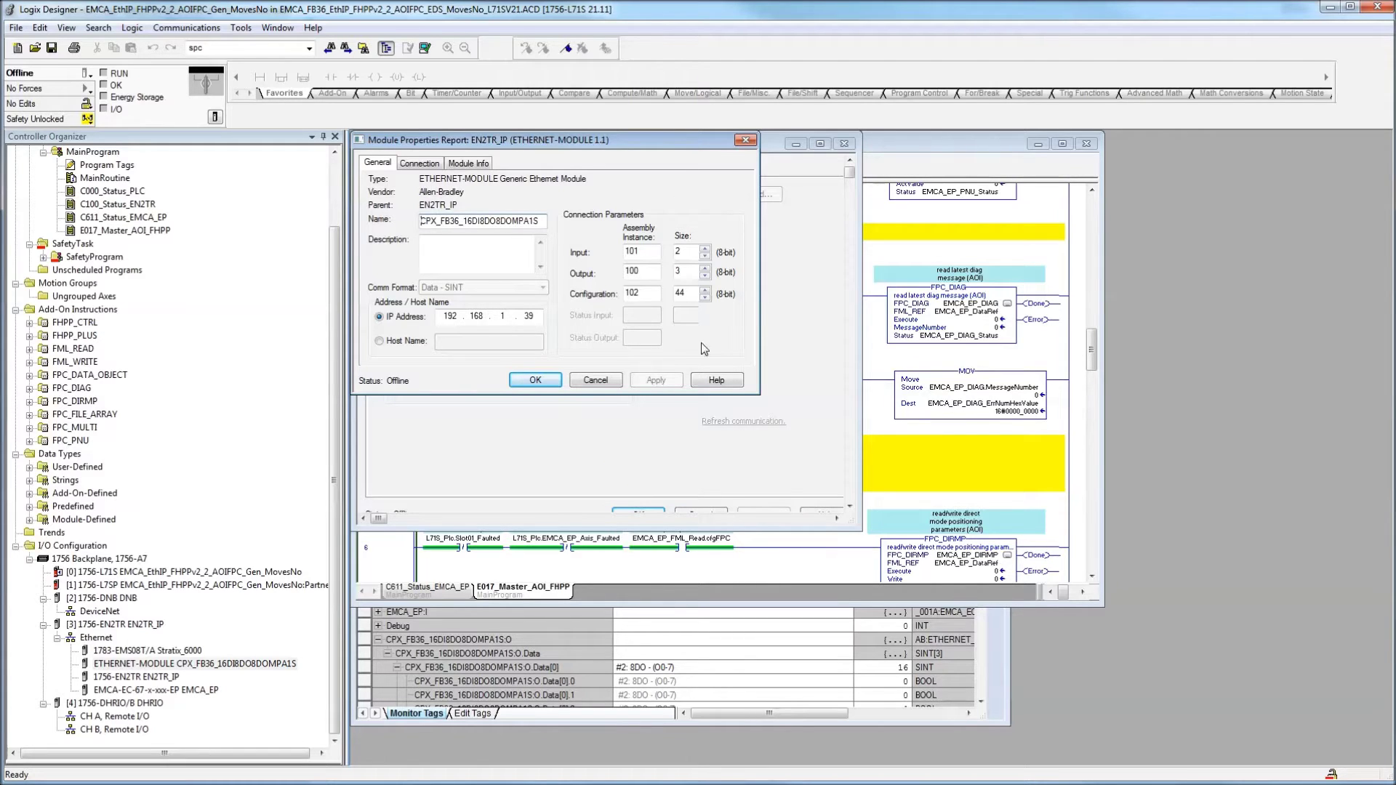
pyautogui.click(597, 381)
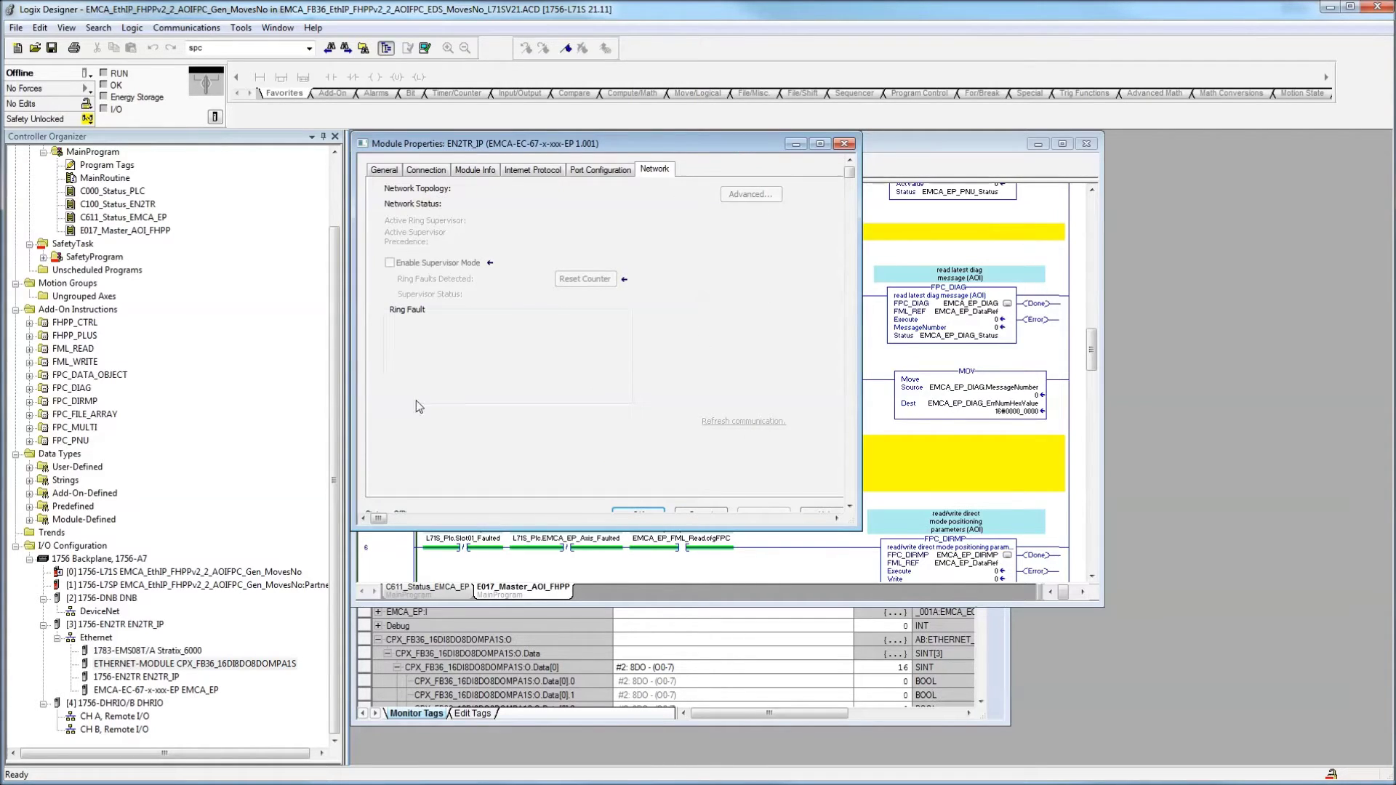
pyautogui.click(844, 144)
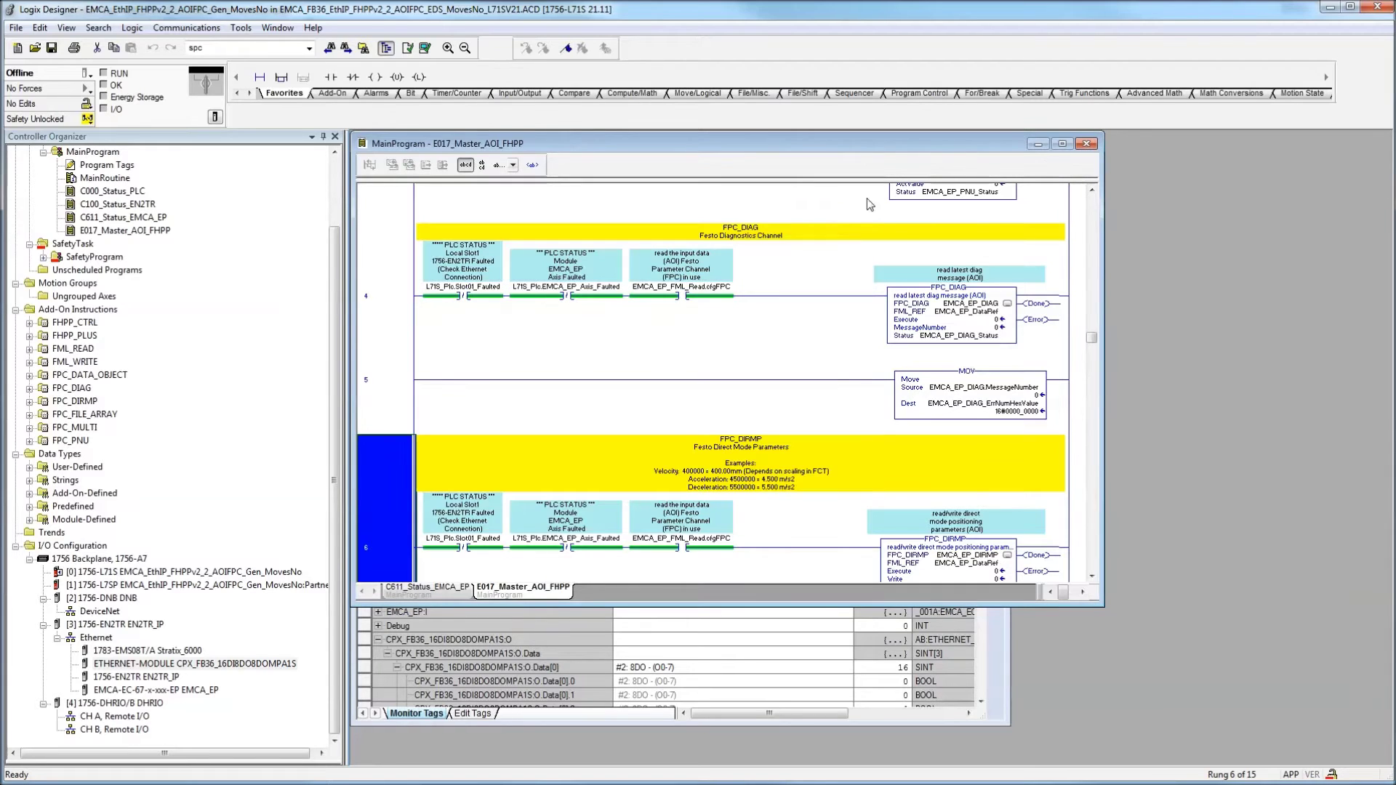
# Bring up the controller tags at full size and collapse Data[0] and Data[1] of the CPX_FB36_16DI8DO8DOMPA1S:O tag.
pyautogui.click(1086, 143)
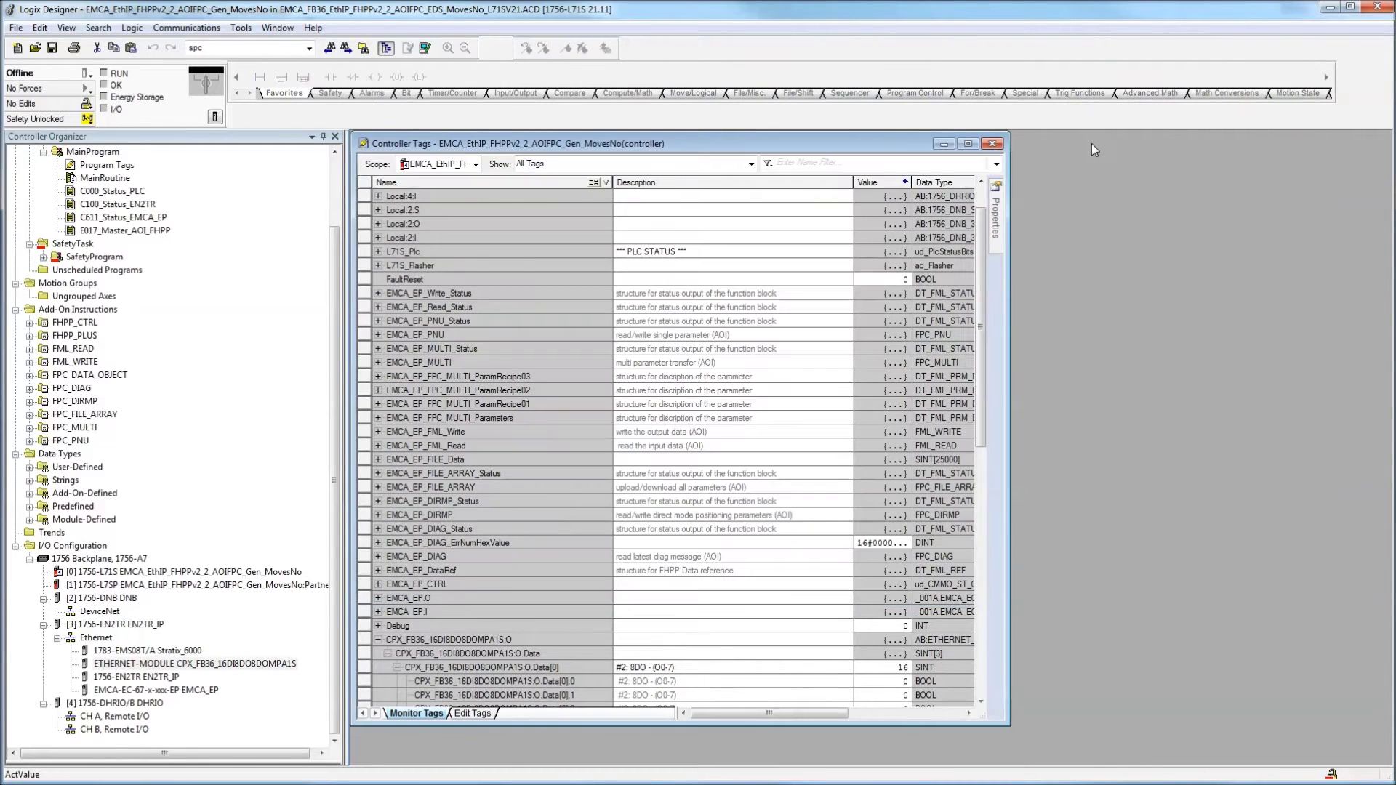
pyautogui.click(967, 143)
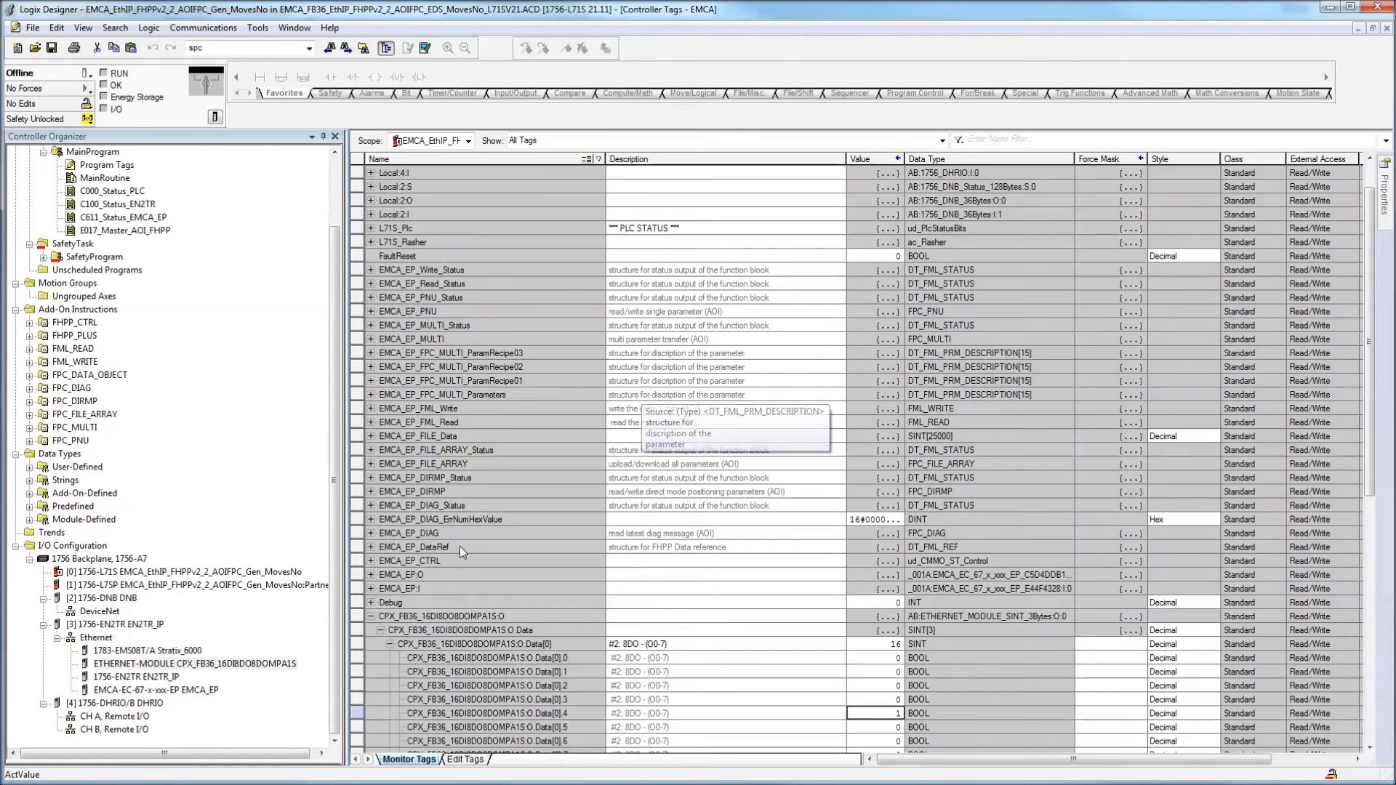
pyautogui.click(501, 617)
pyautogui.scroll(-2, 538, 614)
pyautogui.click(390, 561)
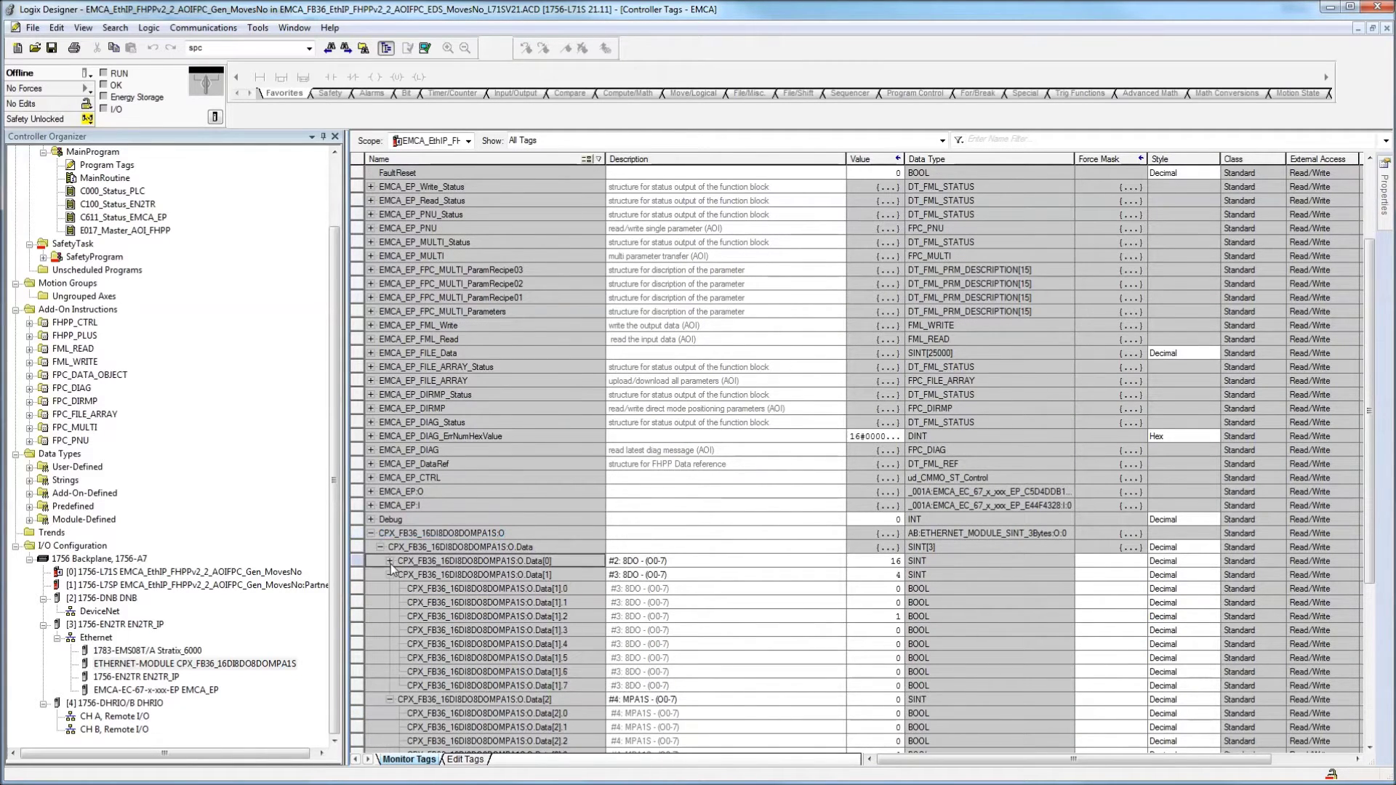
pyautogui.click(390, 574)
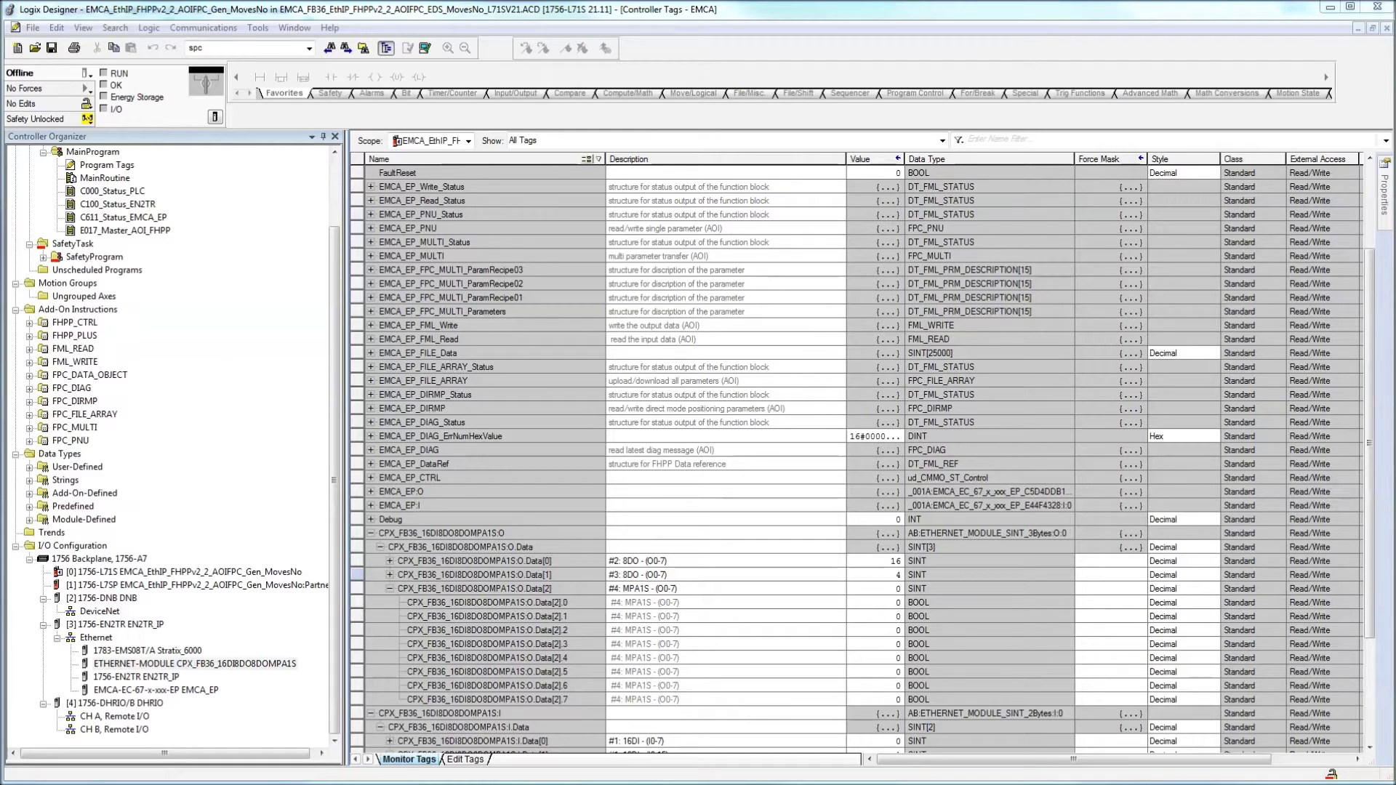
# Bring the CPX-FMT project CPX_FB36_16DI8DO8DOMPA1S.cpx into view and enlarge its window to fill the screen.
pyautogui.moveTo(1395, 168); pyautogui.dragTo(203, 17)
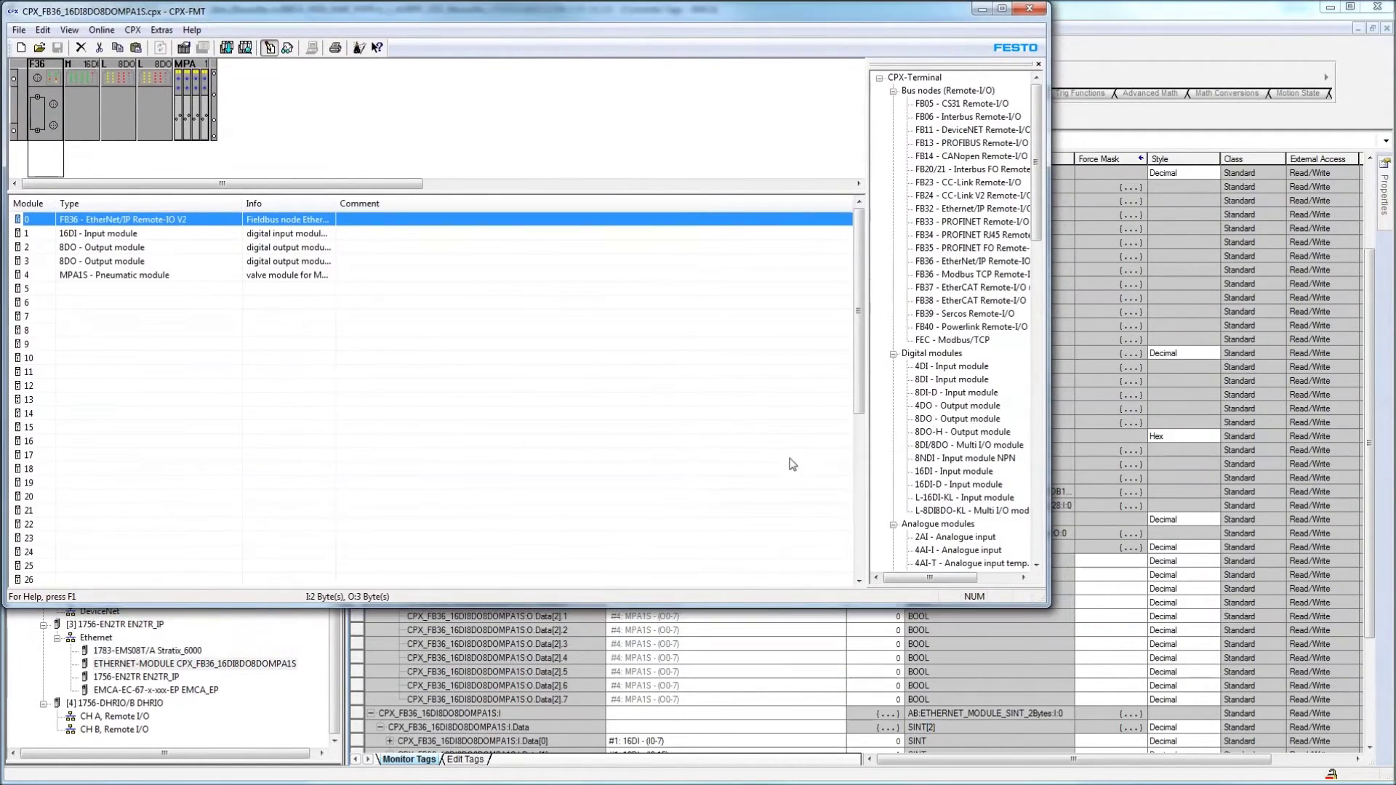
pyautogui.moveTo(1049, 600); pyautogui.dragTo(1374, 603)
pyautogui.moveTo(1378, 674); pyautogui.dragTo(1392, 654)
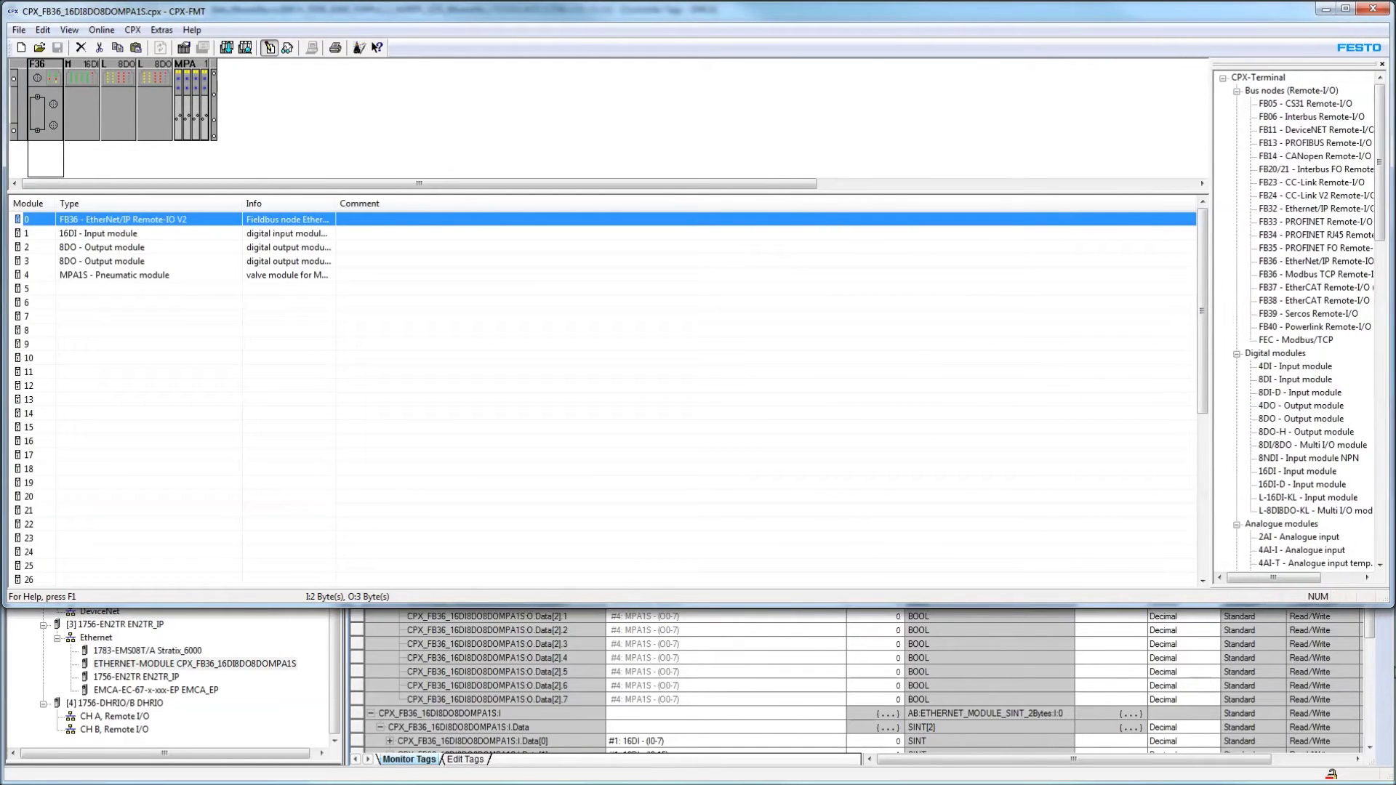
pyautogui.moveTo(1146, 606); pyautogui.dragTo(1158, 779)
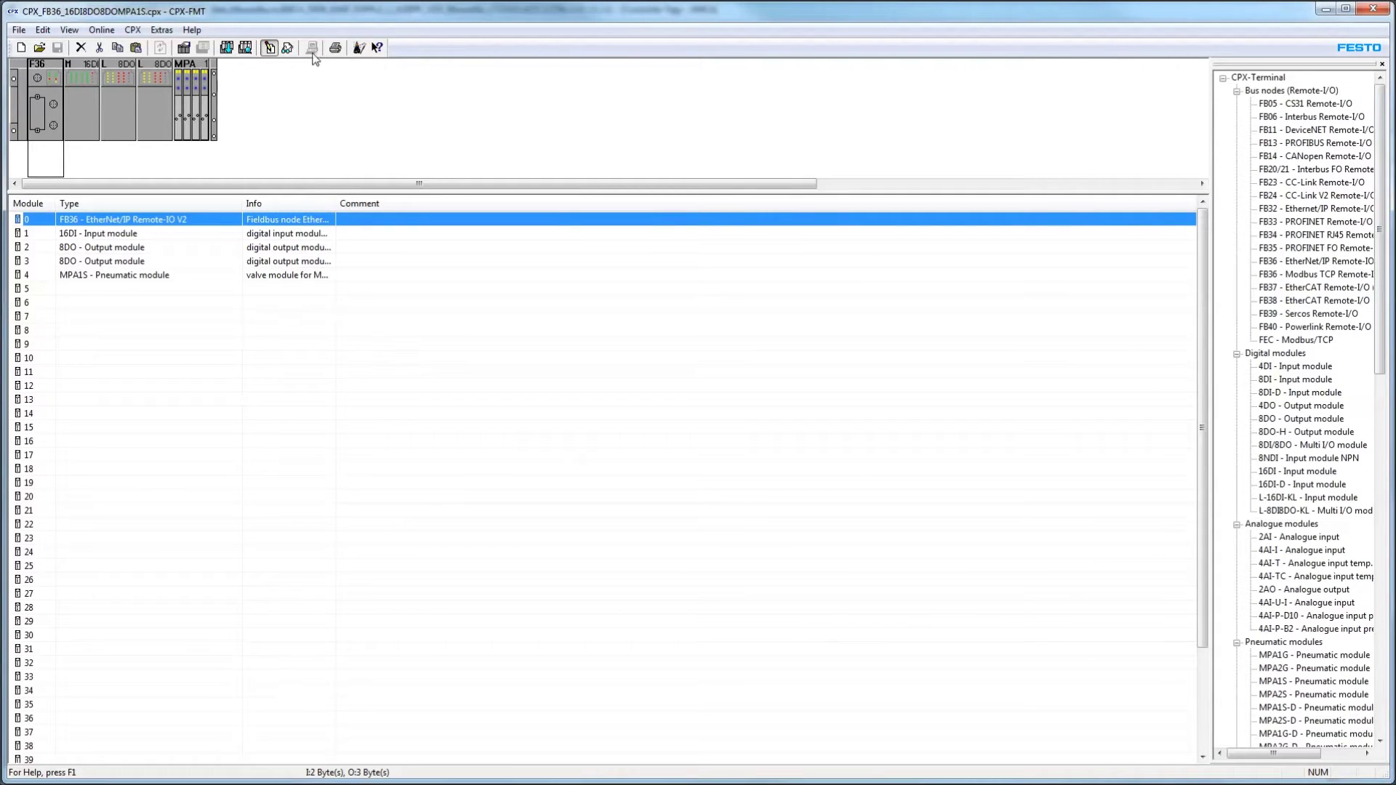
# Go online with the CPX terminal and widen the module list's Type and Inputs columns.
pyautogui.click(287, 47)
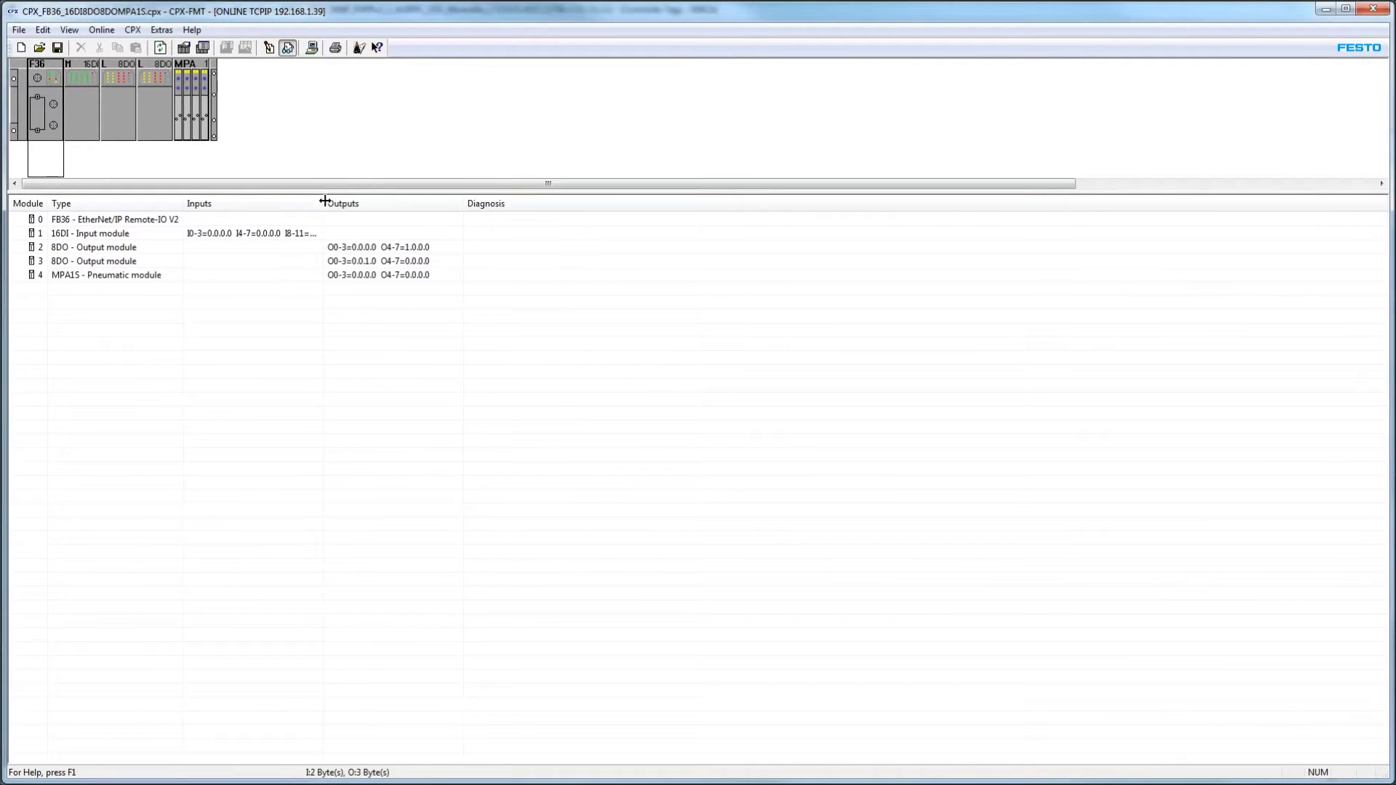
pyautogui.doubleClick(325, 201)
pyautogui.moveTo(186, 202); pyautogui.dragTo(293, 203)
# Open the FB36 - EtherNet/IP Remote-IO V2 module and examine its IP parameters and module details.
pyautogui.click(106, 221)
pyautogui.doubleClick(106, 221)
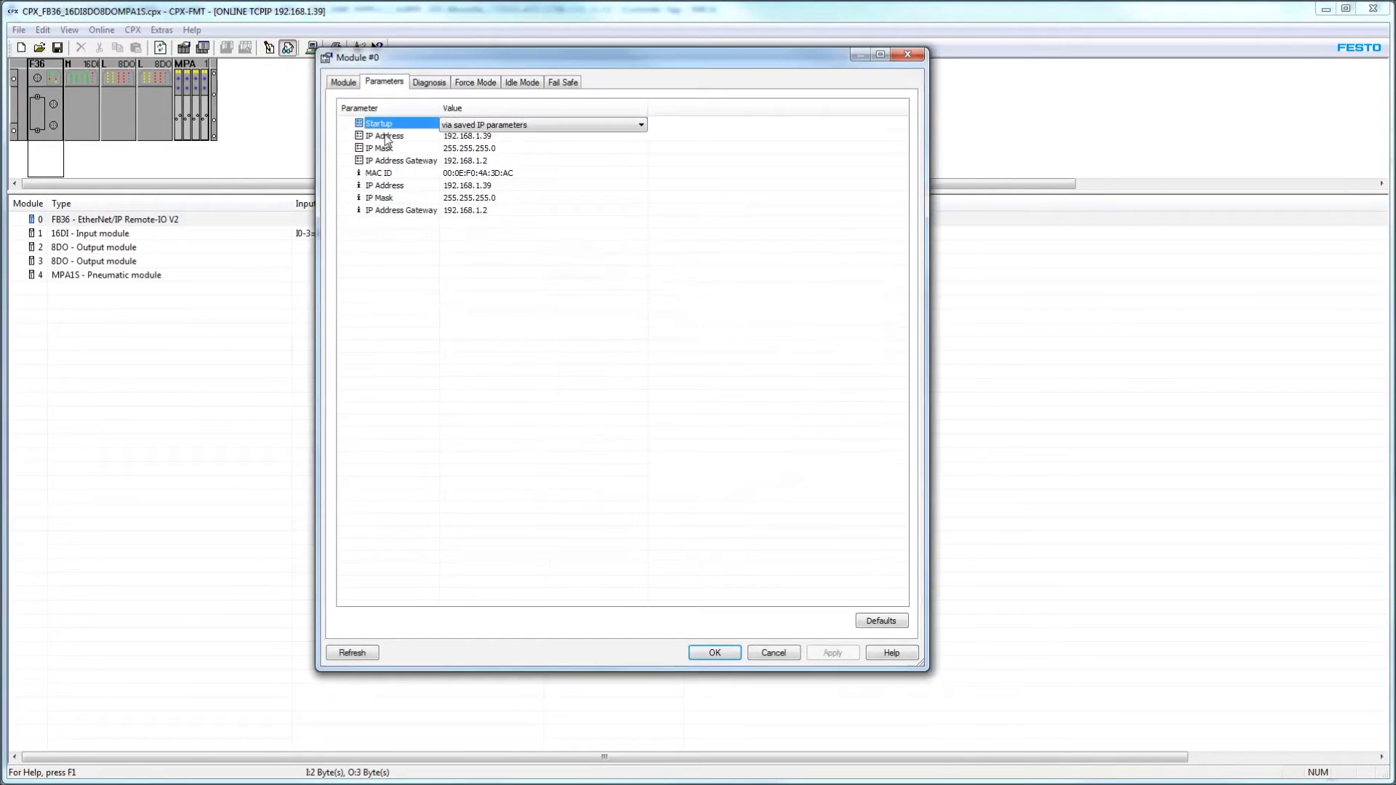
pyautogui.click(350, 84)
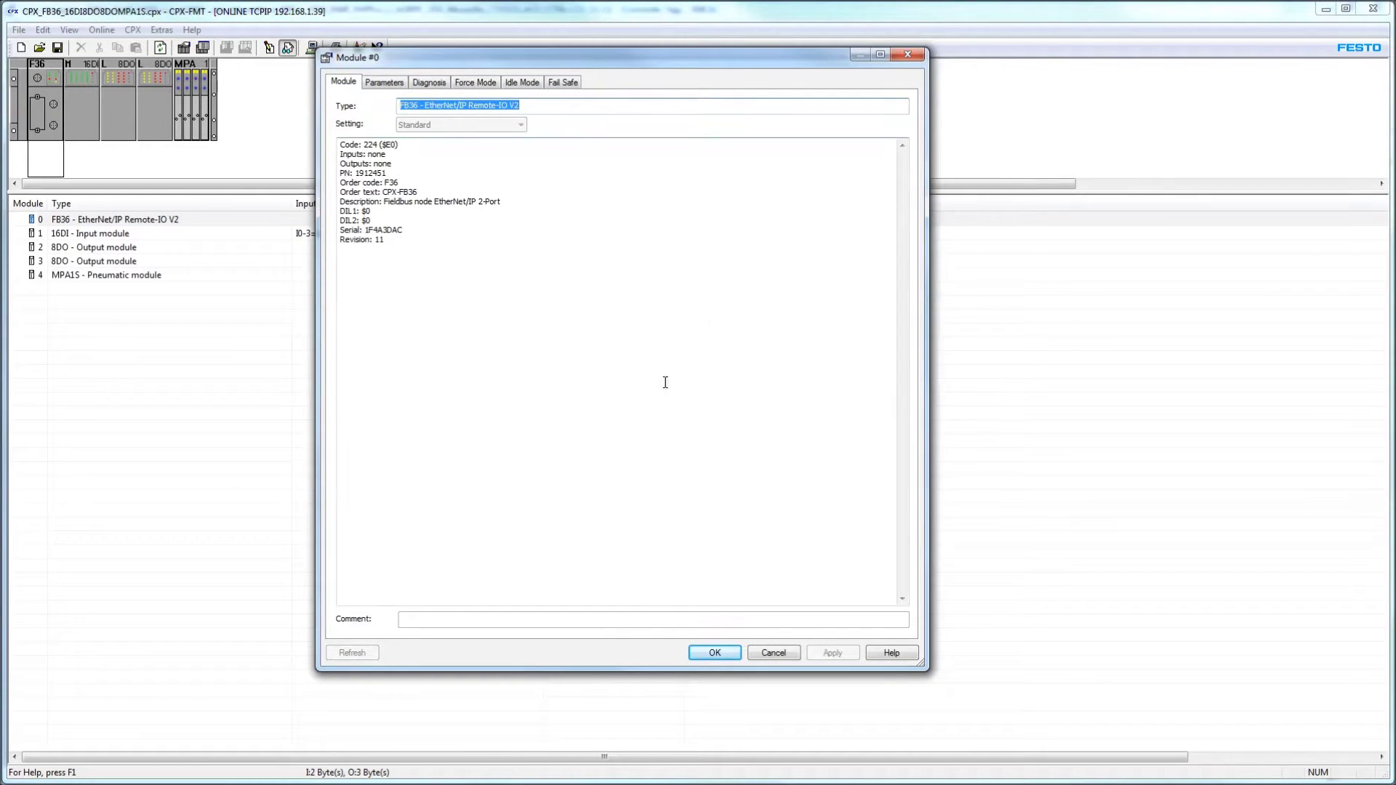
# Review the FB36 module's parameters, diagnosis, force mode, idle mode and fail safe settings, and close its dialog.
pyautogui.click(385, 83)
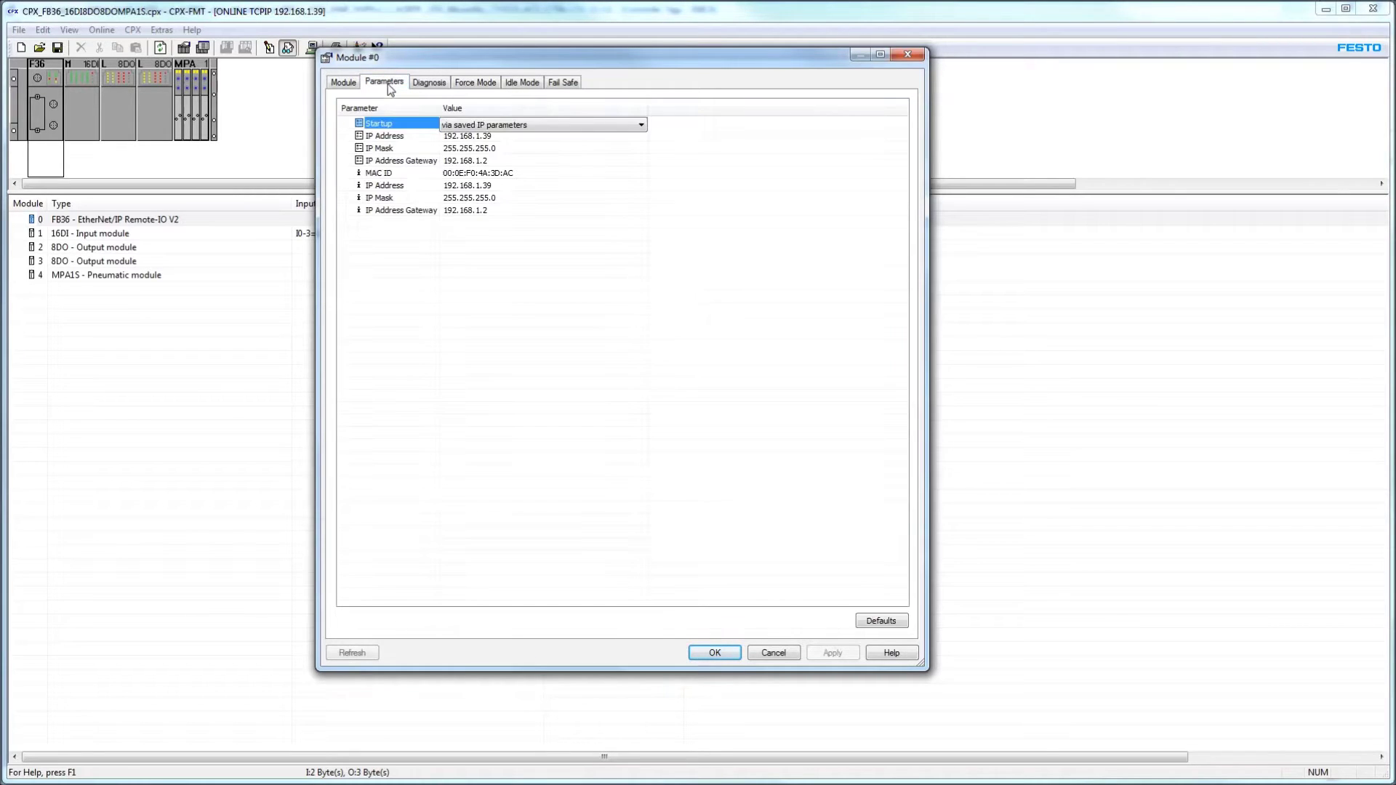
pyautogui.click(430, 83)
pyautogui.click(476, 83)
pyautogui.click(538, 82)
pyautogui.click(562, 82)
pyautogui.click(737, 658)
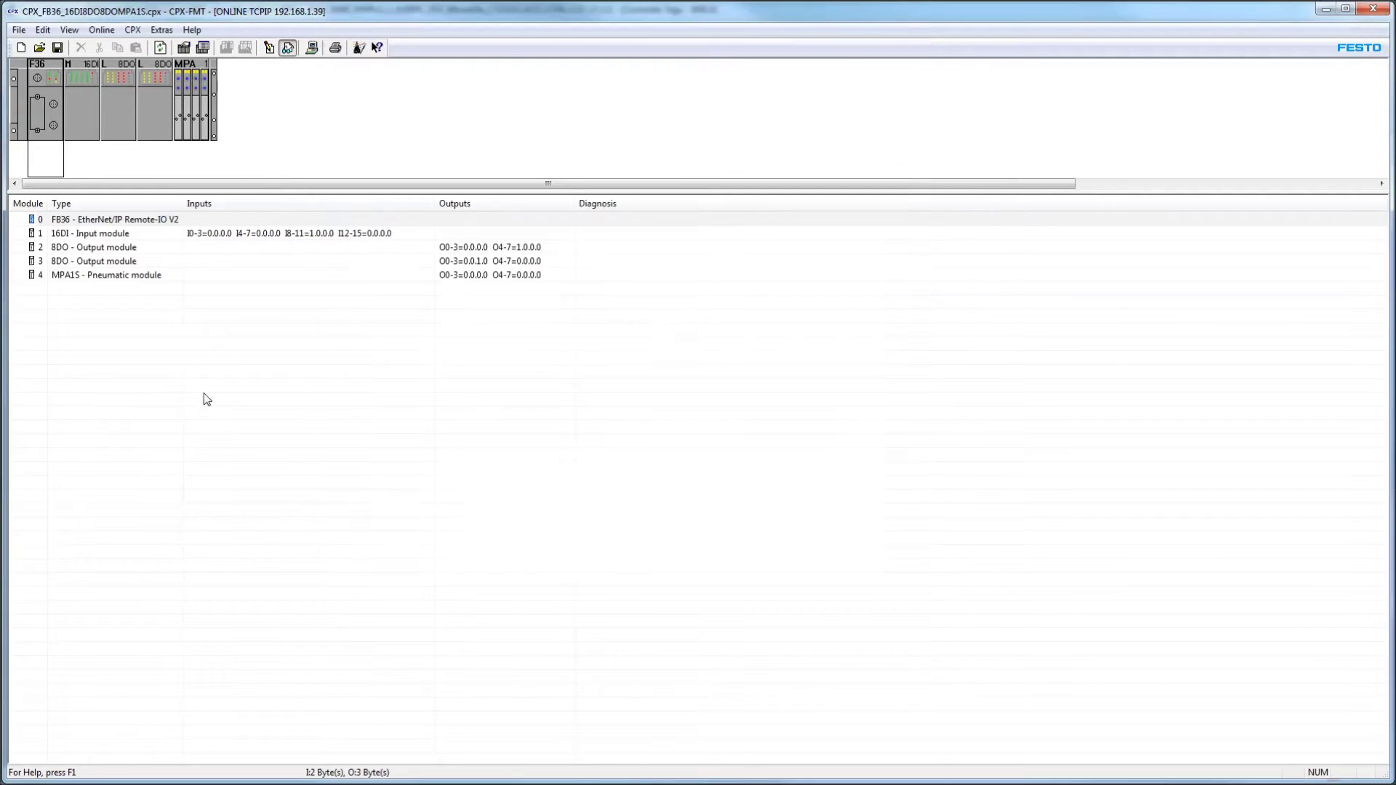
# Go through the 16DI, both 8DO and the MPA1S modules in the list and close the CPX-FMT project.
pyautogui.click(109, 232)
pyautogui.click(100, 250)
pyautogui.click(84, 264)
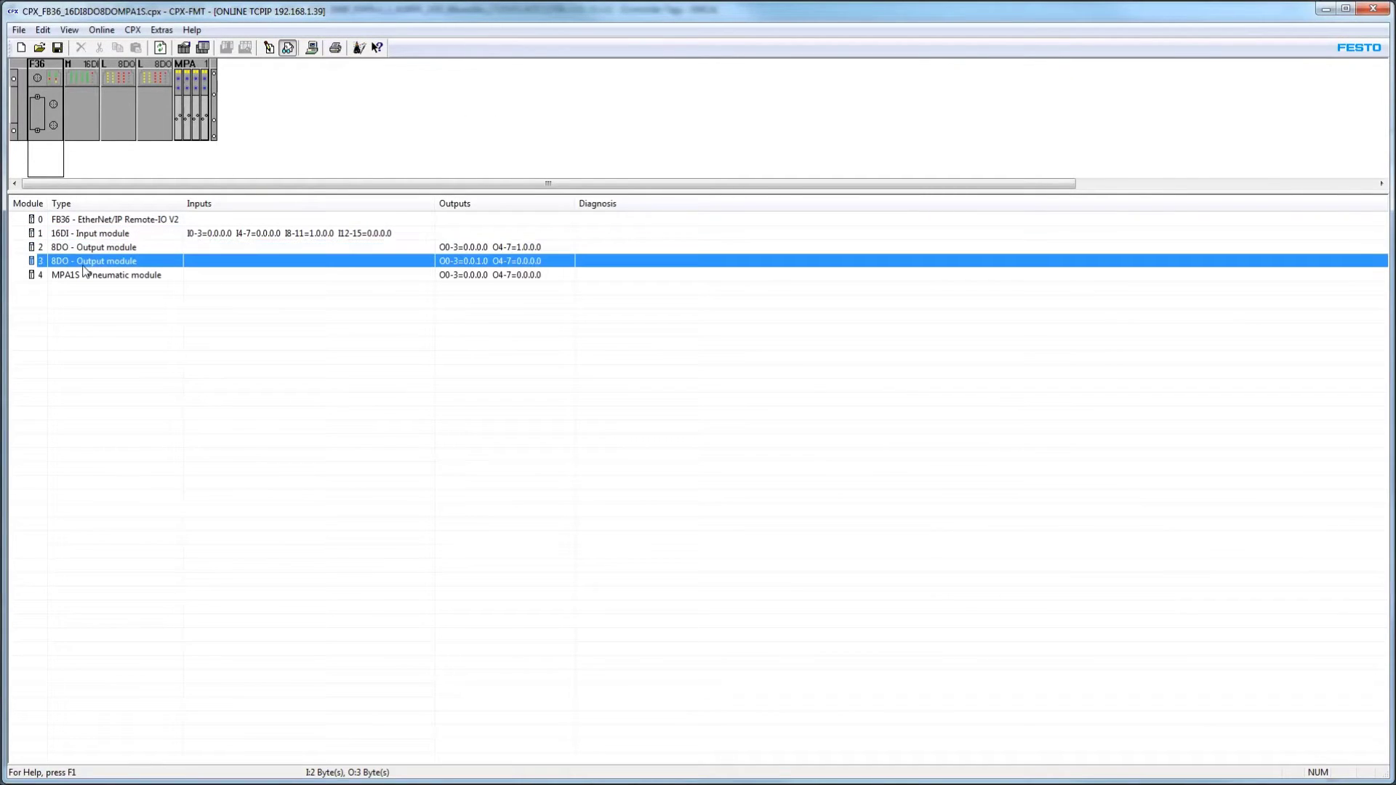
pyautogui.click(124, 276)
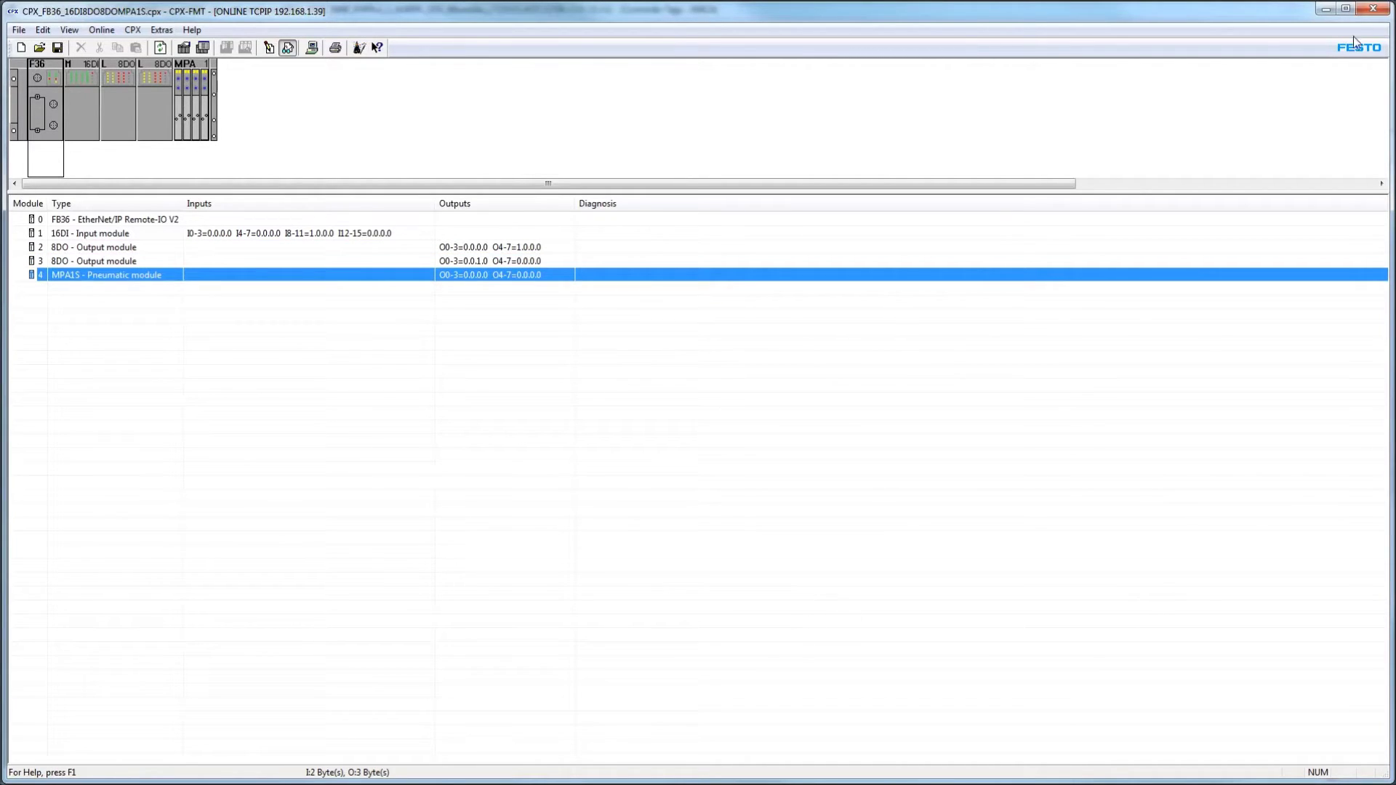
pyautogui.click(1373, 9)
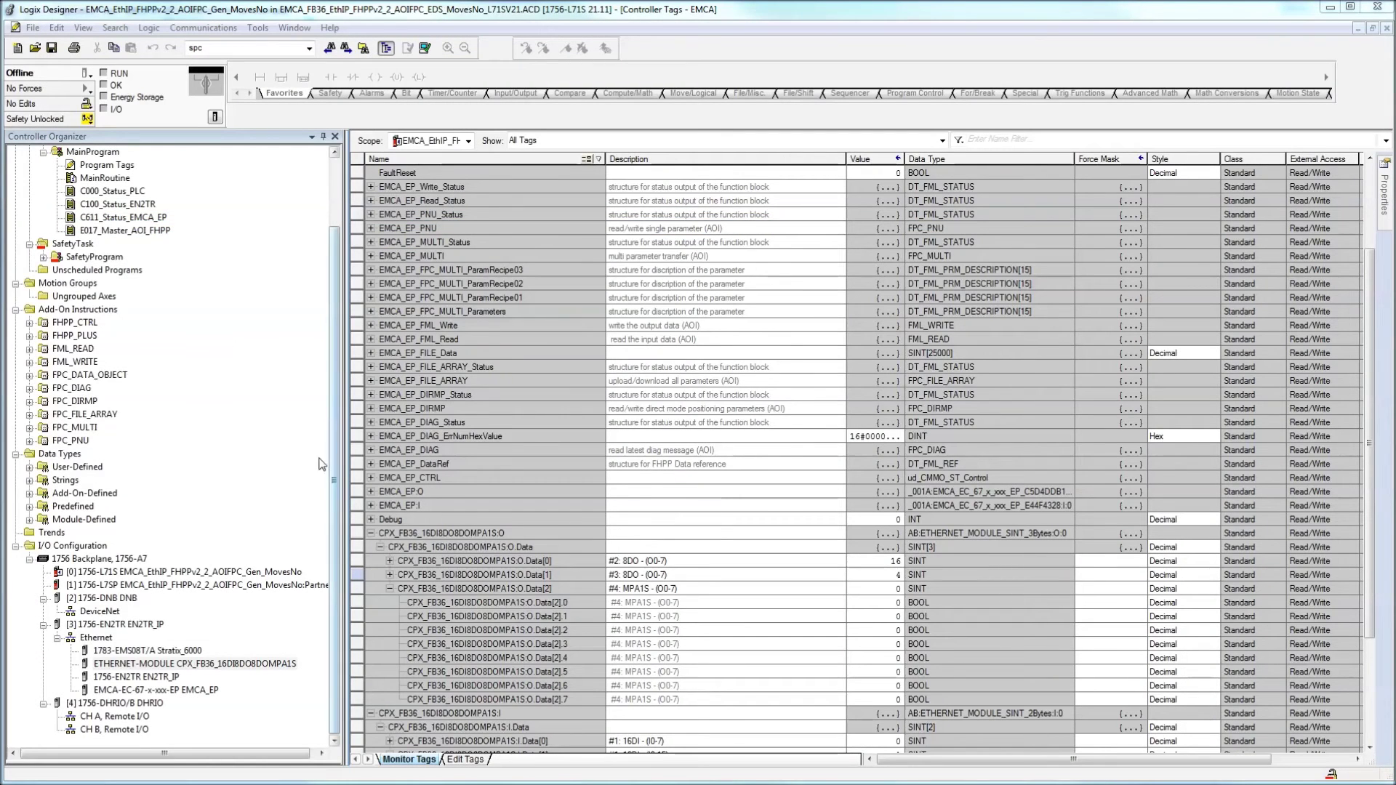
# Collapse the output and input Data arrays of the CPX_FB36_16DI8DO8DOMPA1S tags and the :I tag itself.
pyautogui.click(380, 548)
pyautogui.click(380, 574)
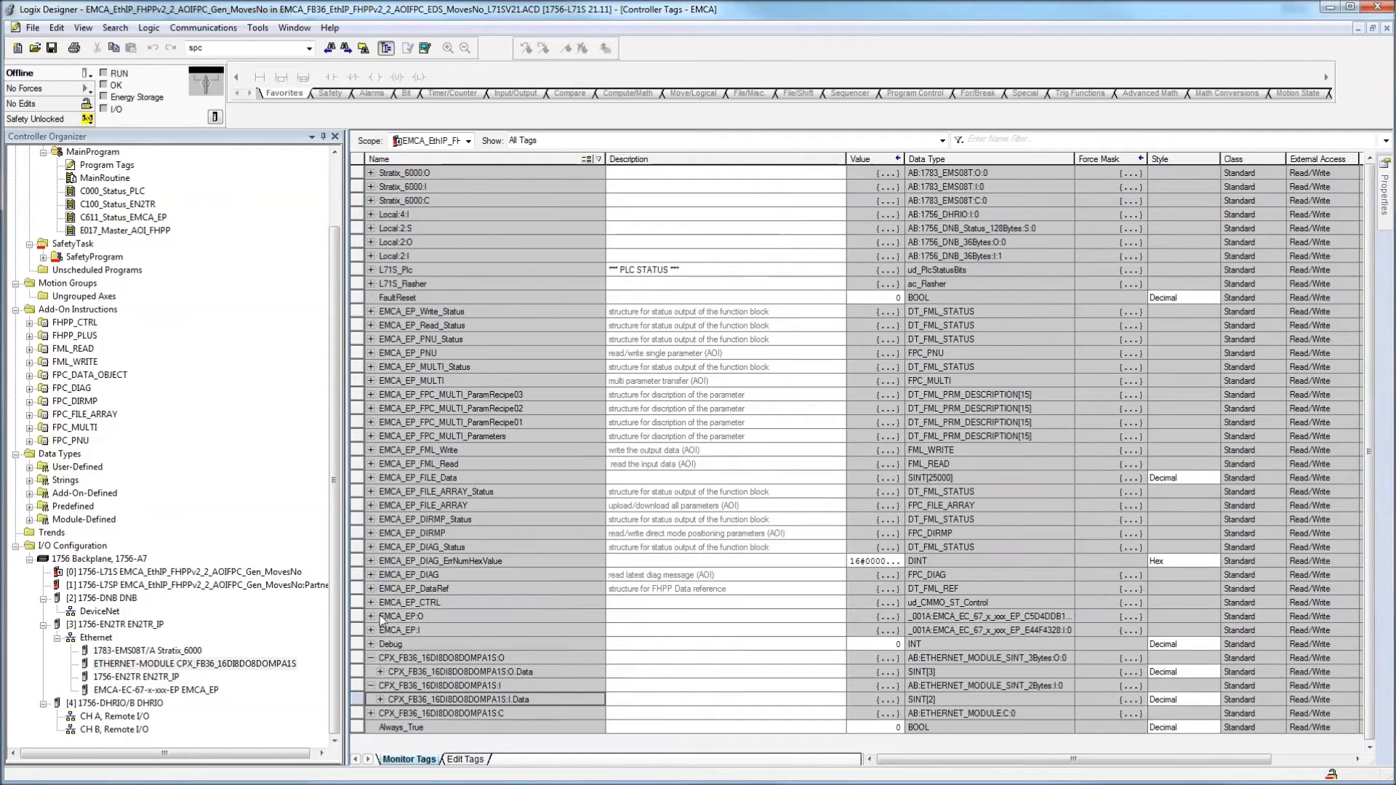
pyautogui.click(371, 685)
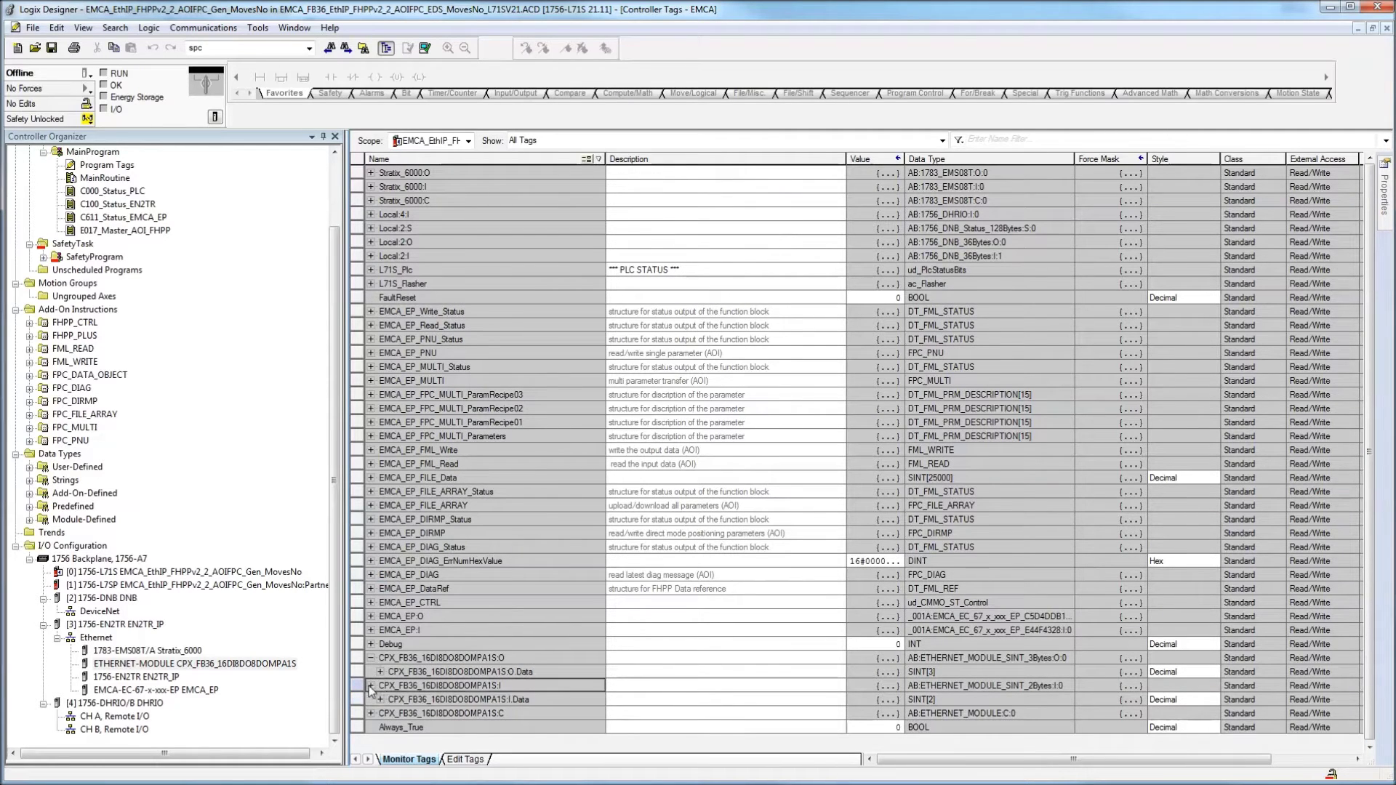
# Examine the data bytes of the EMCA_EP:I tag and locate the EMCA_EP module in the I/O configuration.
pyautogui.click(370, 630)
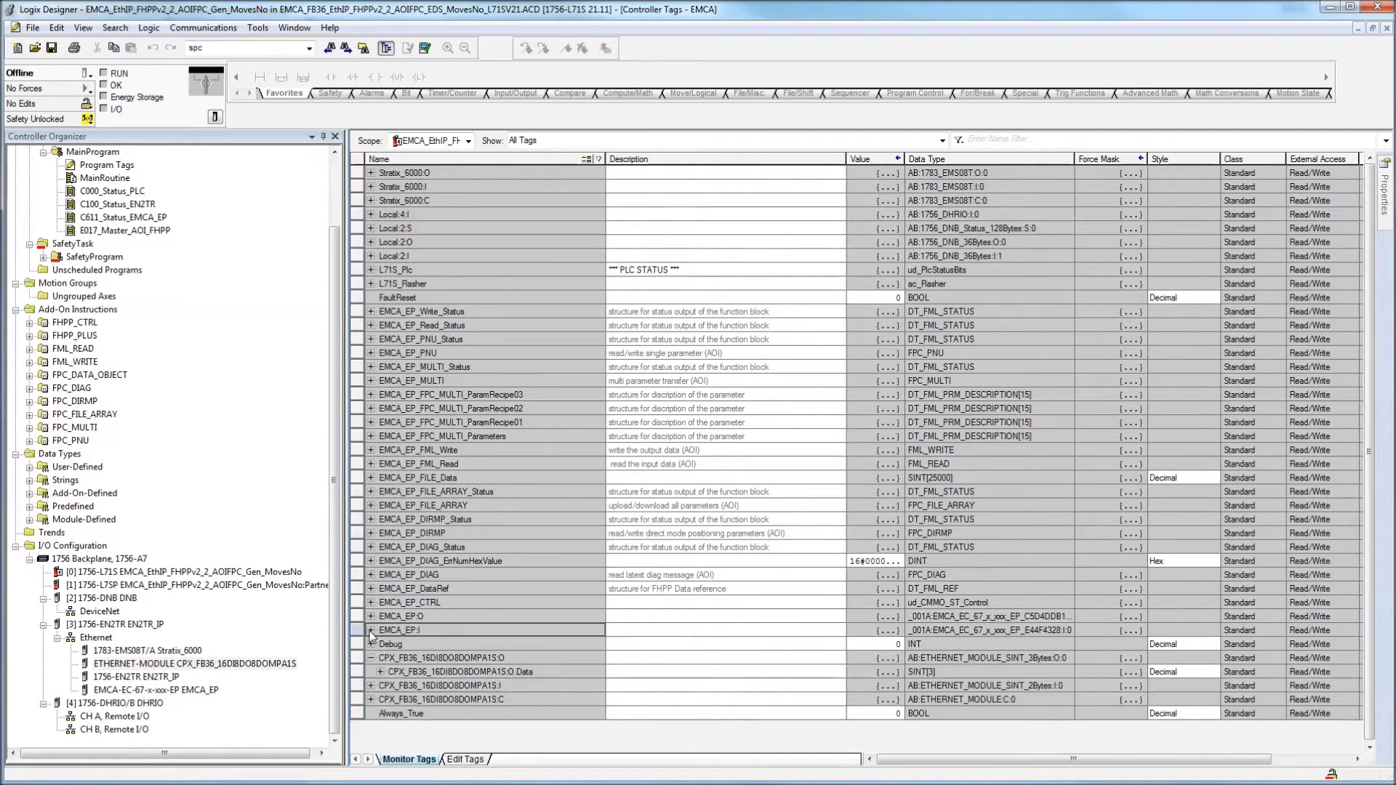
pyautogui.click(383, 658)
pyautogui.click(380, 658)
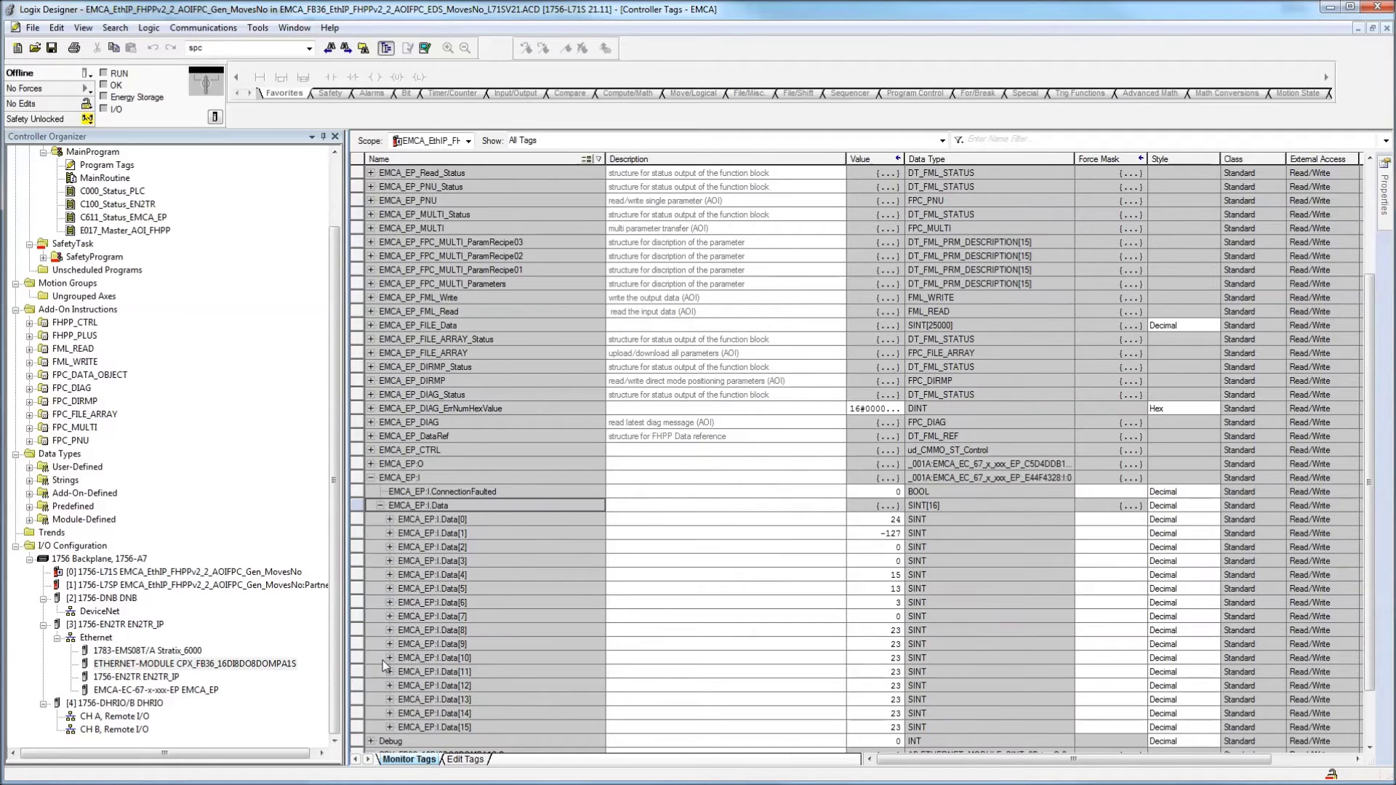
pyautogui.click(175, 690)
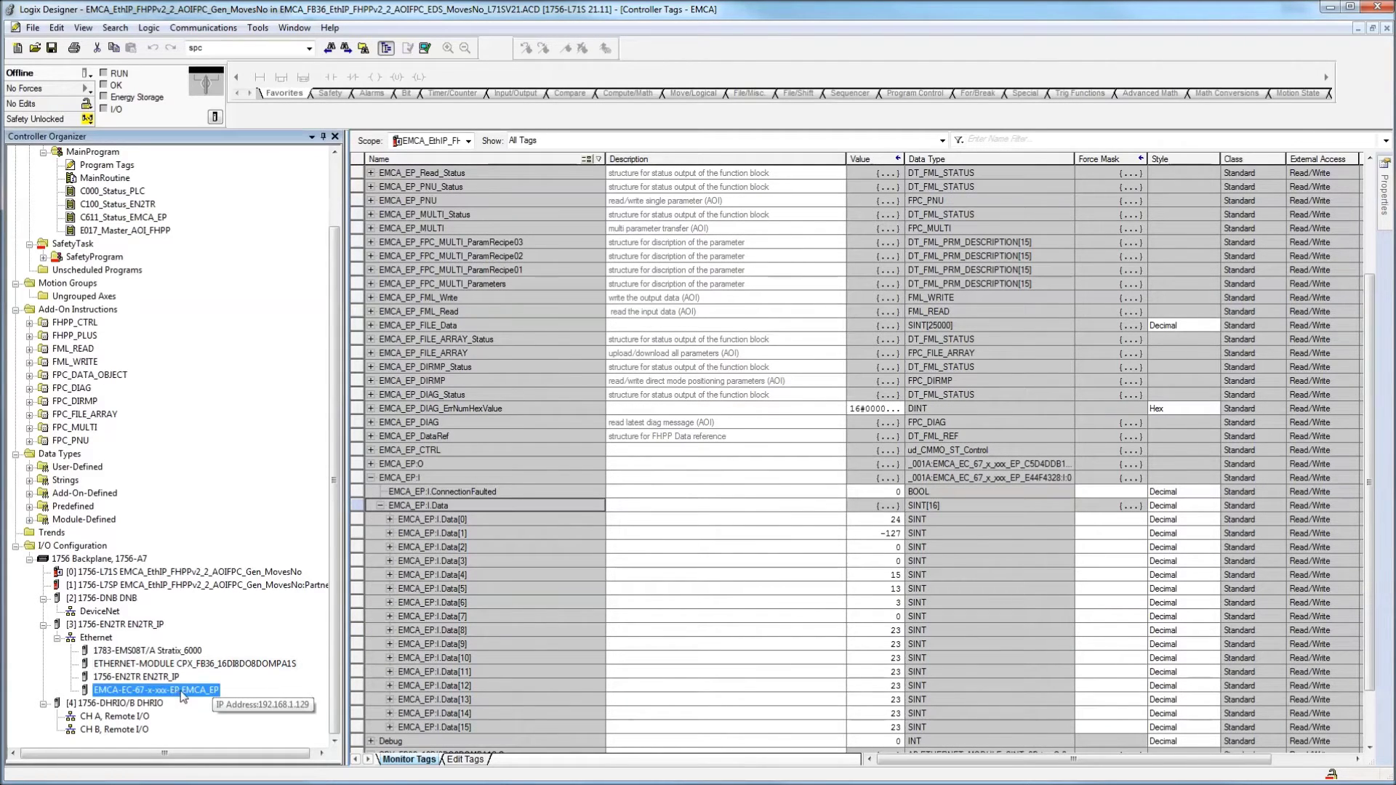
pyautogui.click(371, 477)
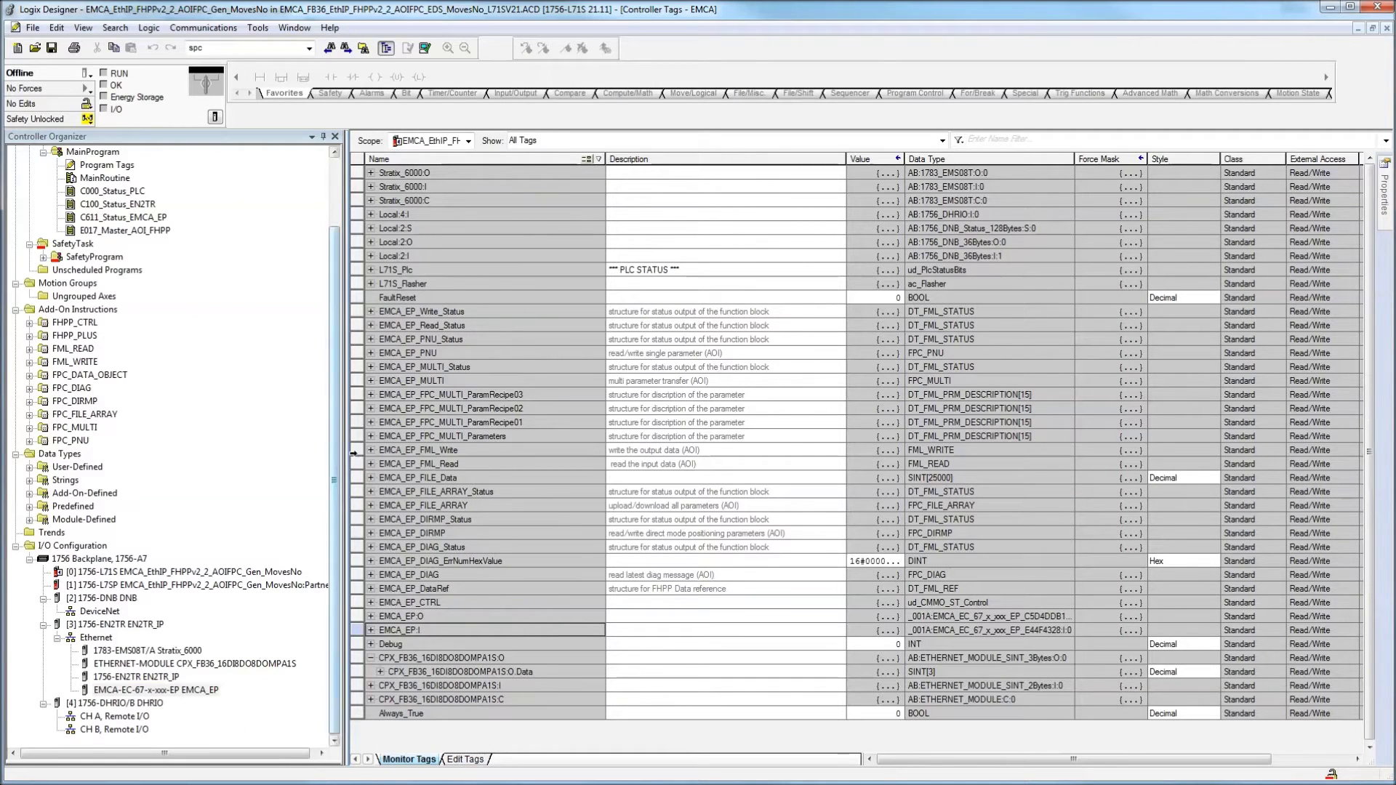
# Bring up the import of an Add-On Instruction, look at the available folder locations and cancel the import.
pyautogui.moveTo(337, 460); pyautogui.dragTo(350, 334)
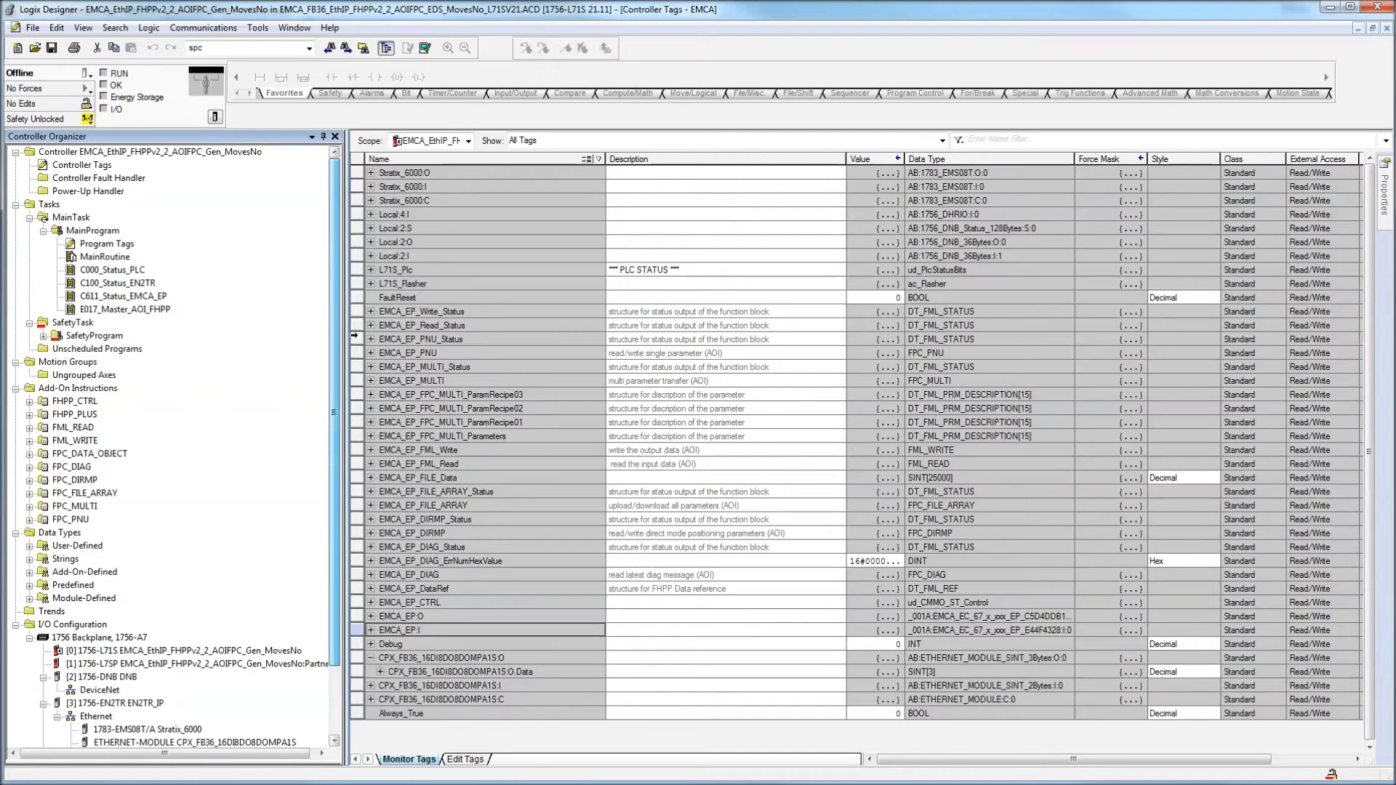
pyautogui.click(79, 389)
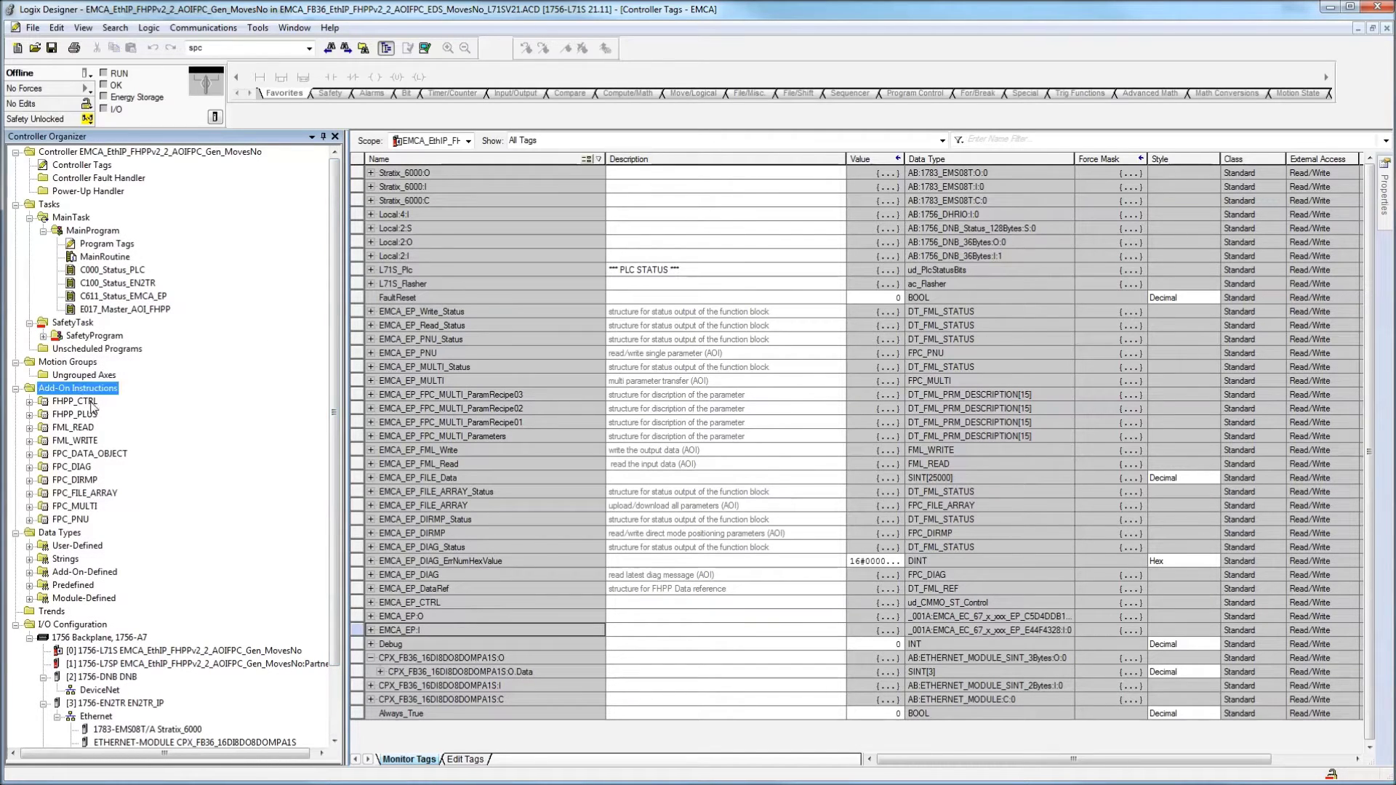
pyautogui.rightClick(92, 390)
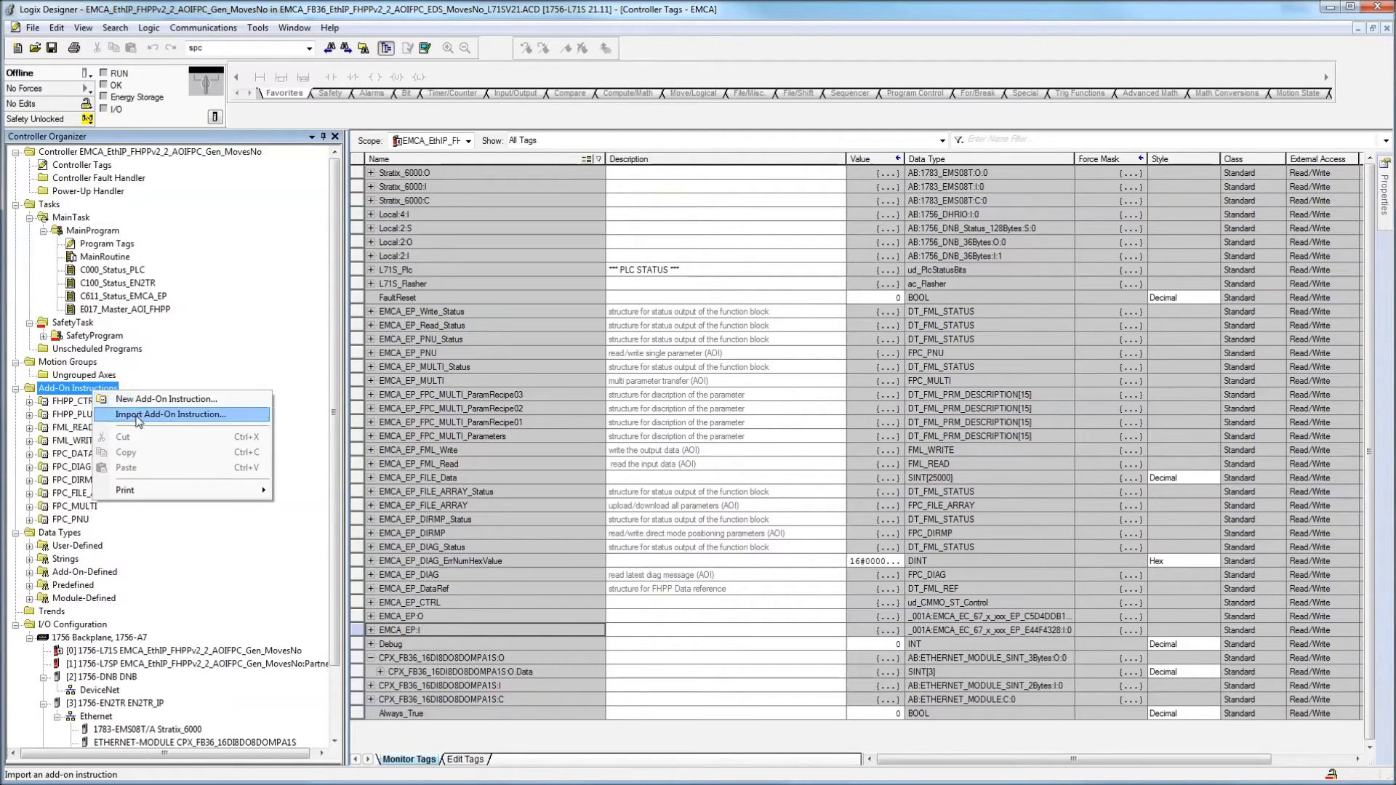
pyautogui.click(167, 414)
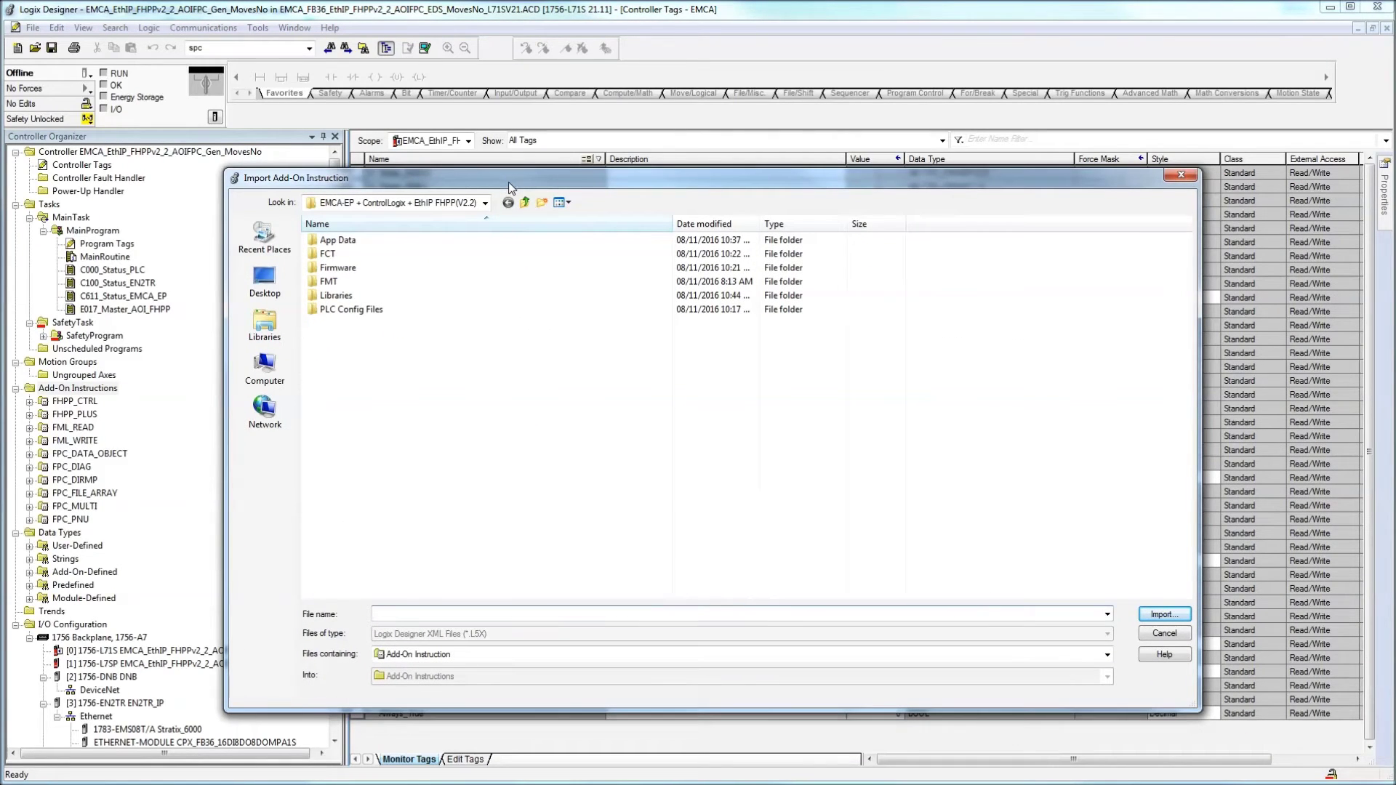
pyautogui.click(421, 210)
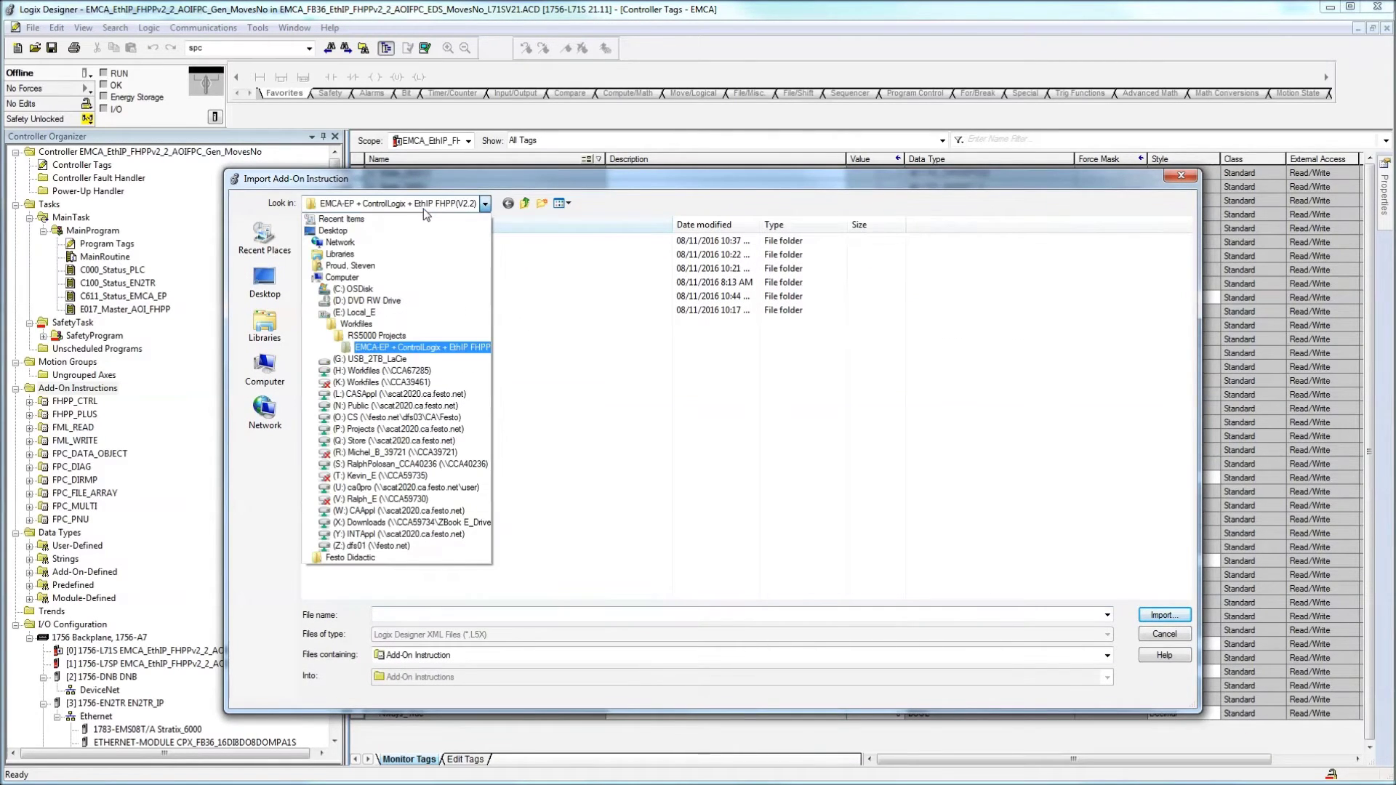
pyautogui.click(545, 195)
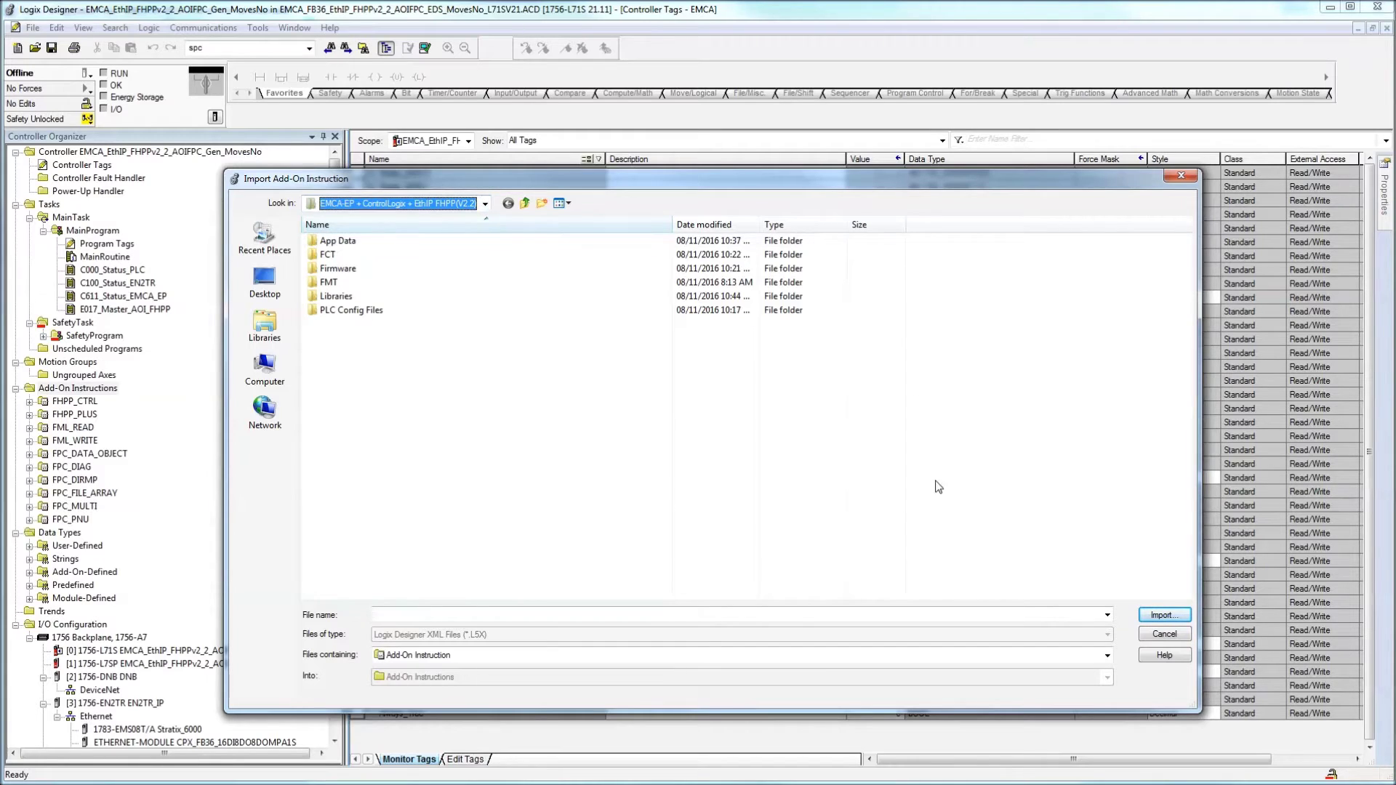
pyautogui.click(1166, 635)
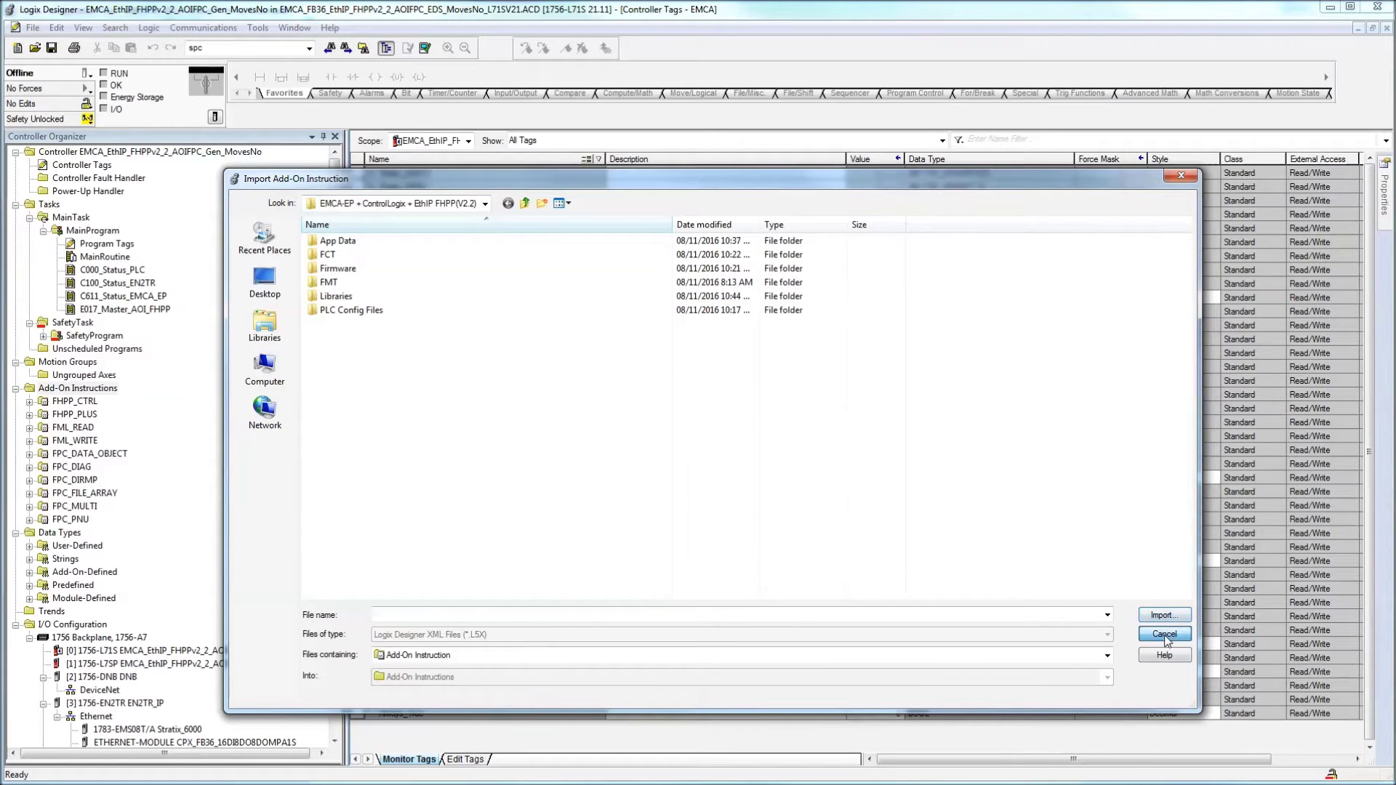
# Expand FHPP_CTRL under Add-On Instructions, open its definition and examine the revision and the revision note.
pyautogui.click(60, 406)
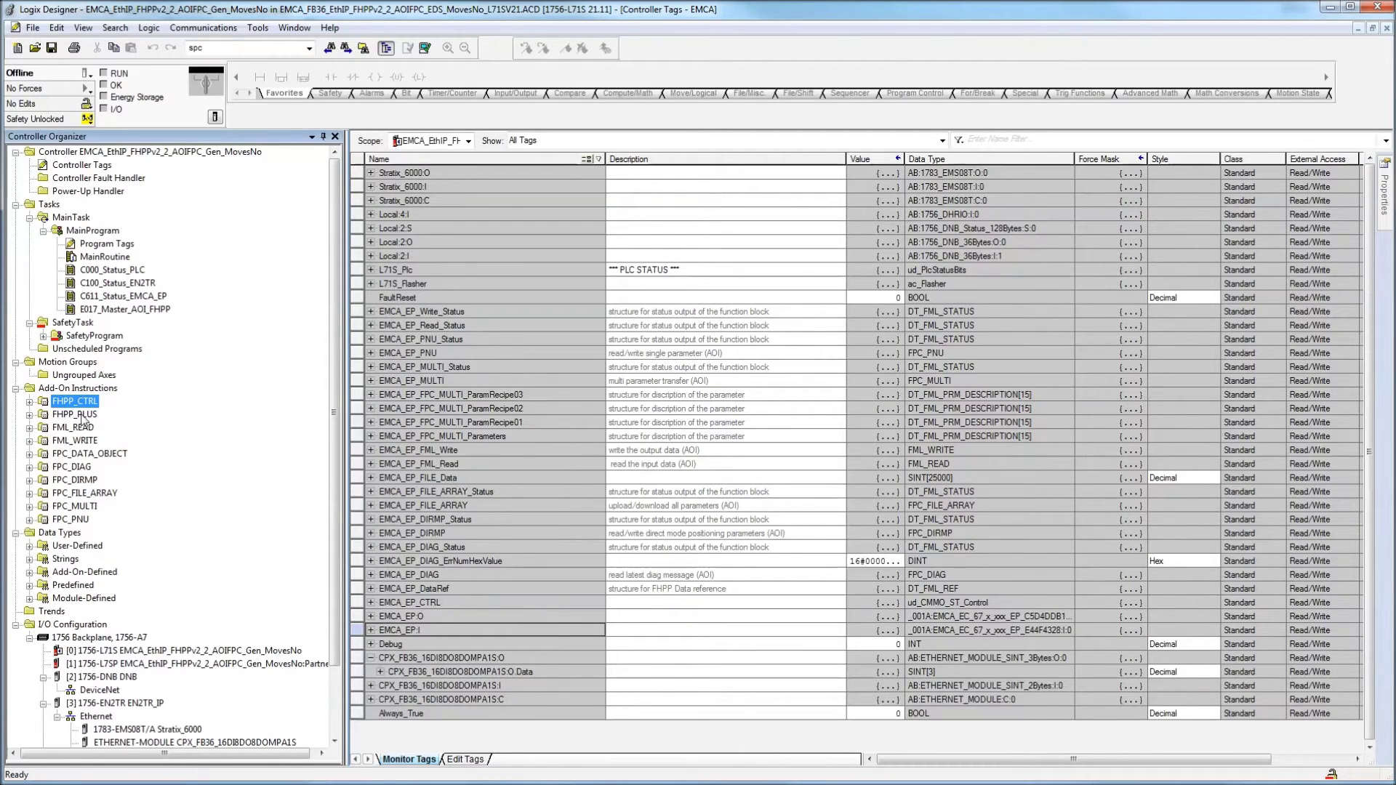
pyautogui.click(29, 401)
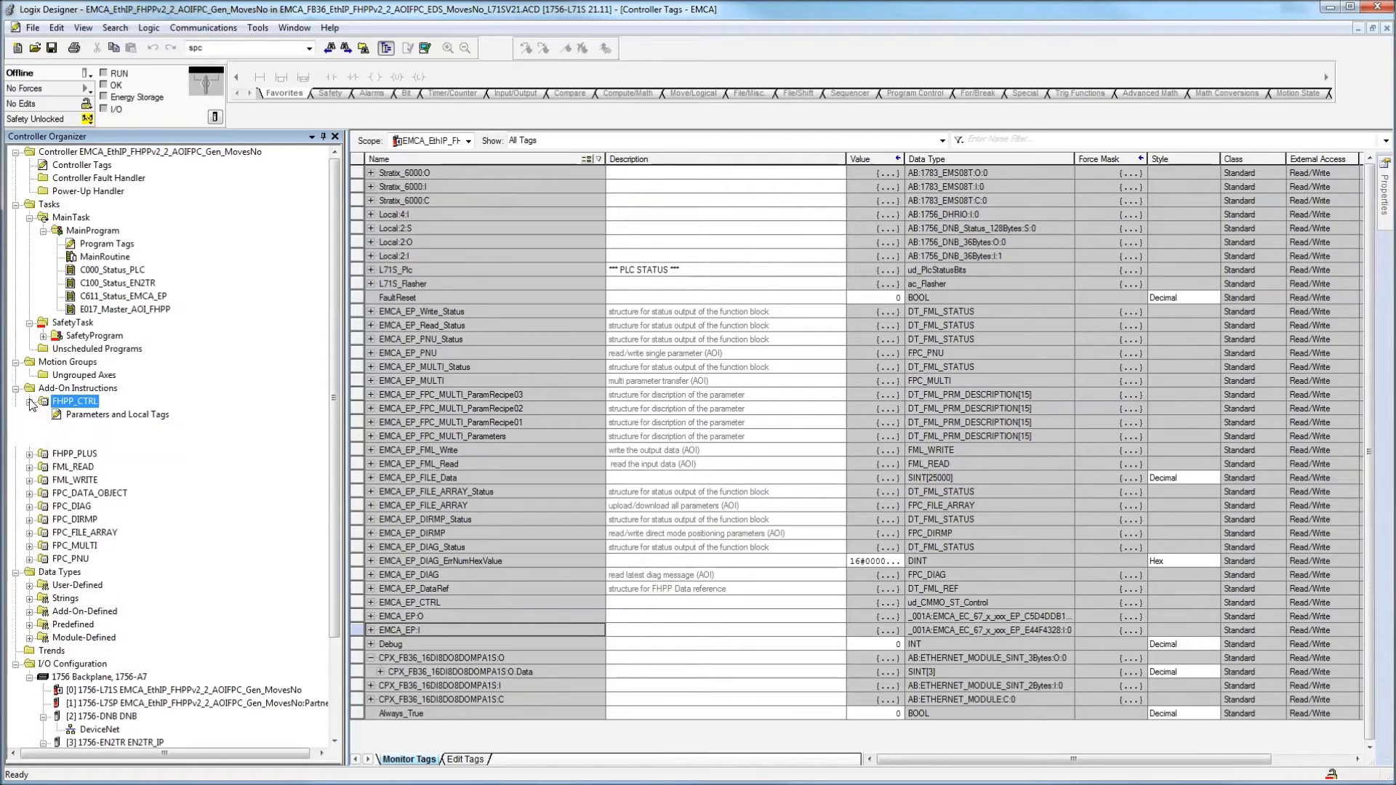
pyautogui.rightClick(78, 405)
pyautogui.click(109, 412)
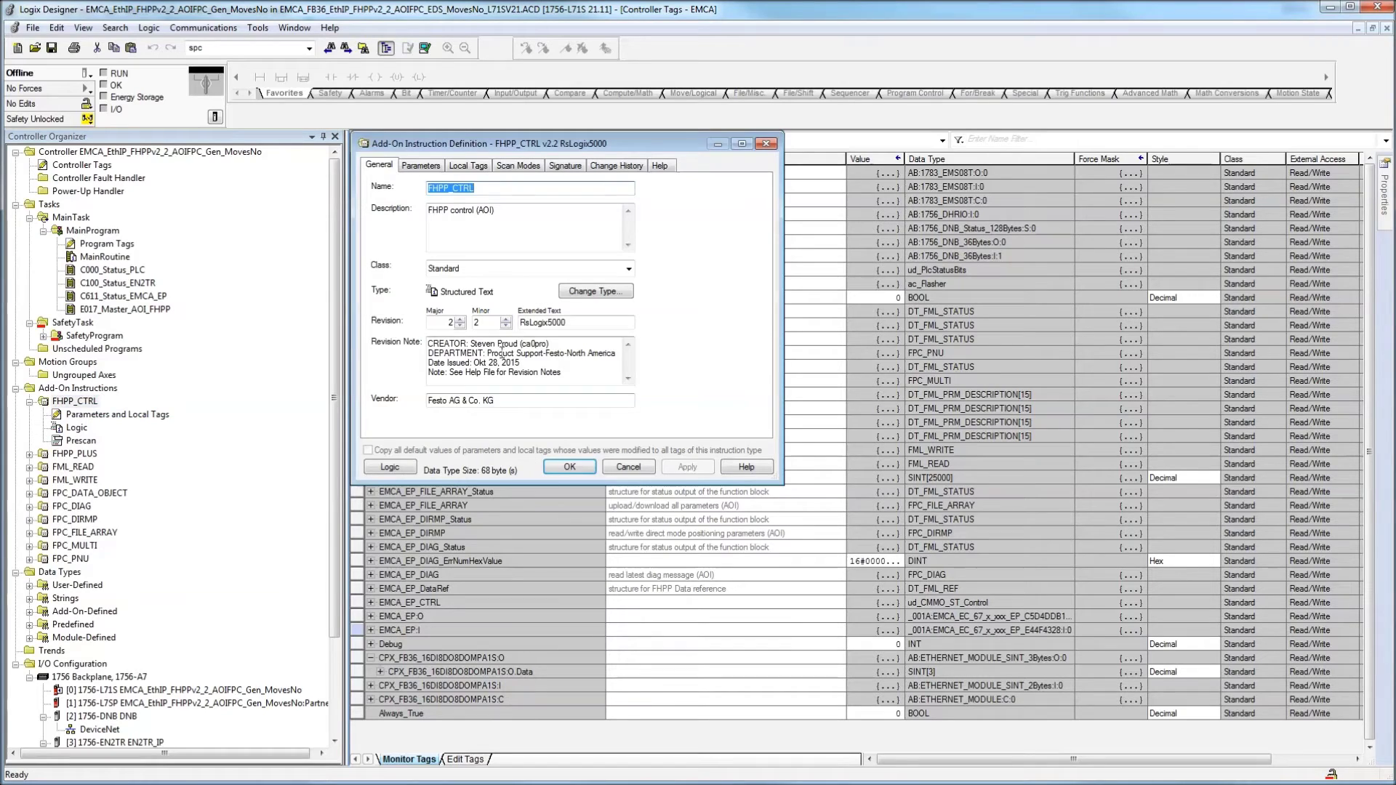
pyautogui.moveTo(456, 322); pyautogui.dragTo(437, 323)
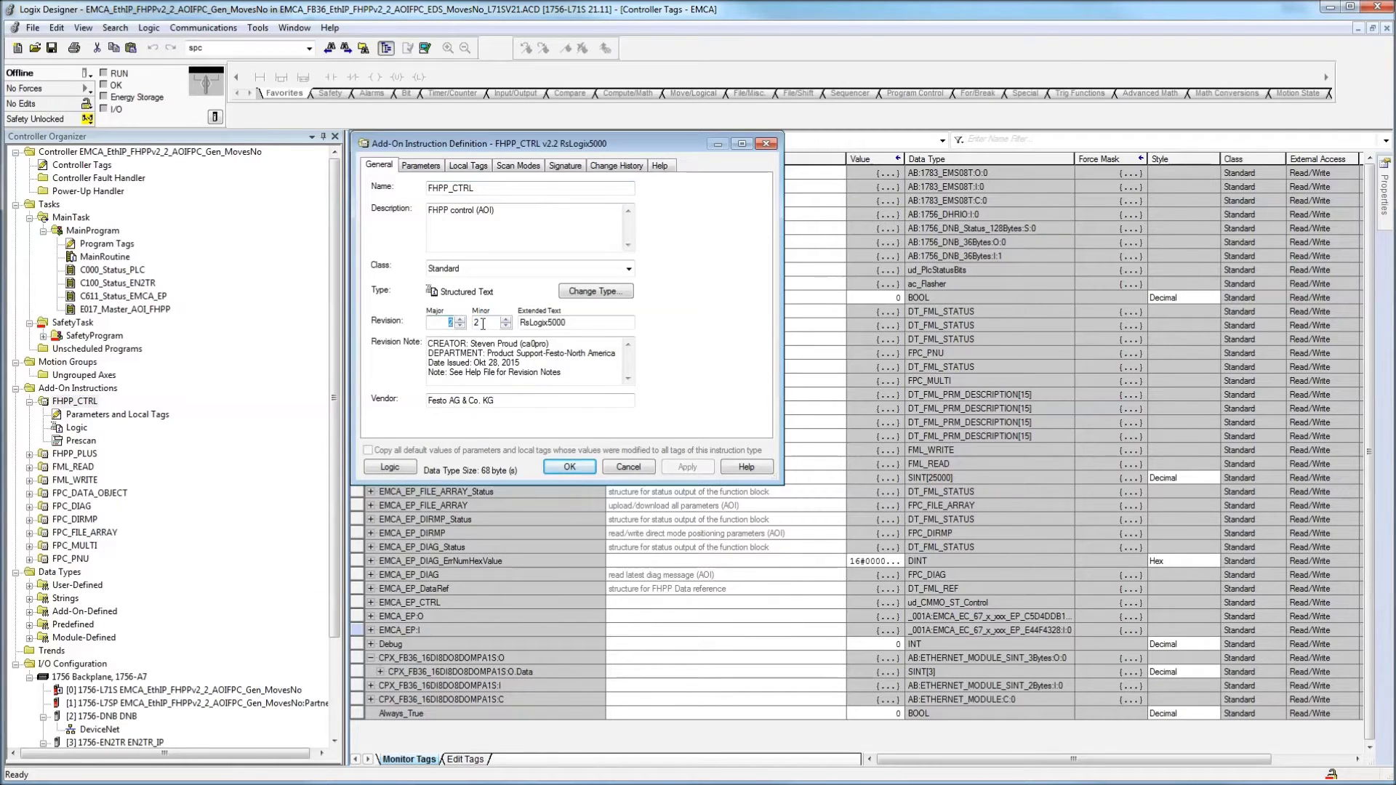
pyautogui.click(428, 353)
pyautogui.moveTo(551, 344); pyautogui.dragTo(428, 344)
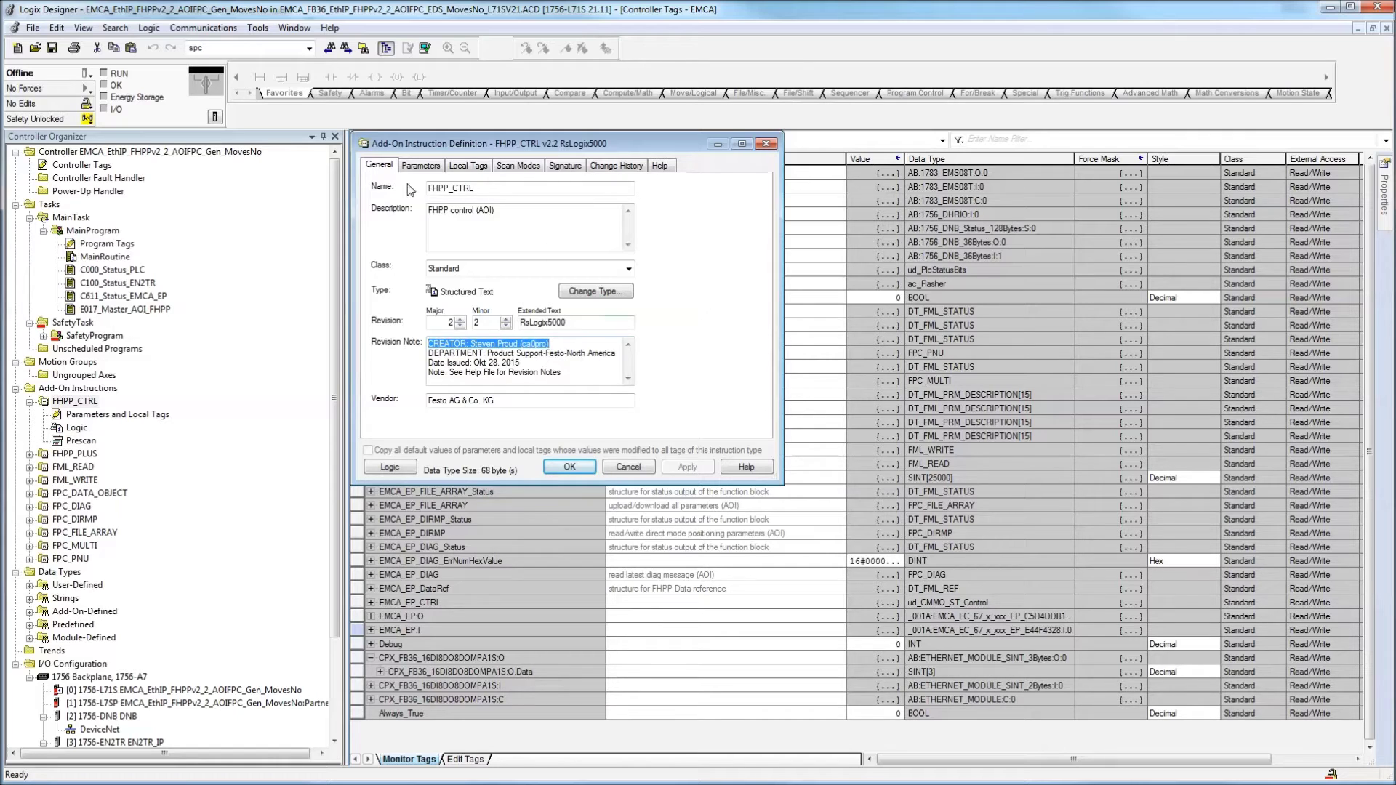
# Review the FHPP_CTRL definition's parameters, local tags, scan modes, signature, change history and help, and close it without changes.
pyautogui.click(420, 167)
pyautogui.click(465, 166)
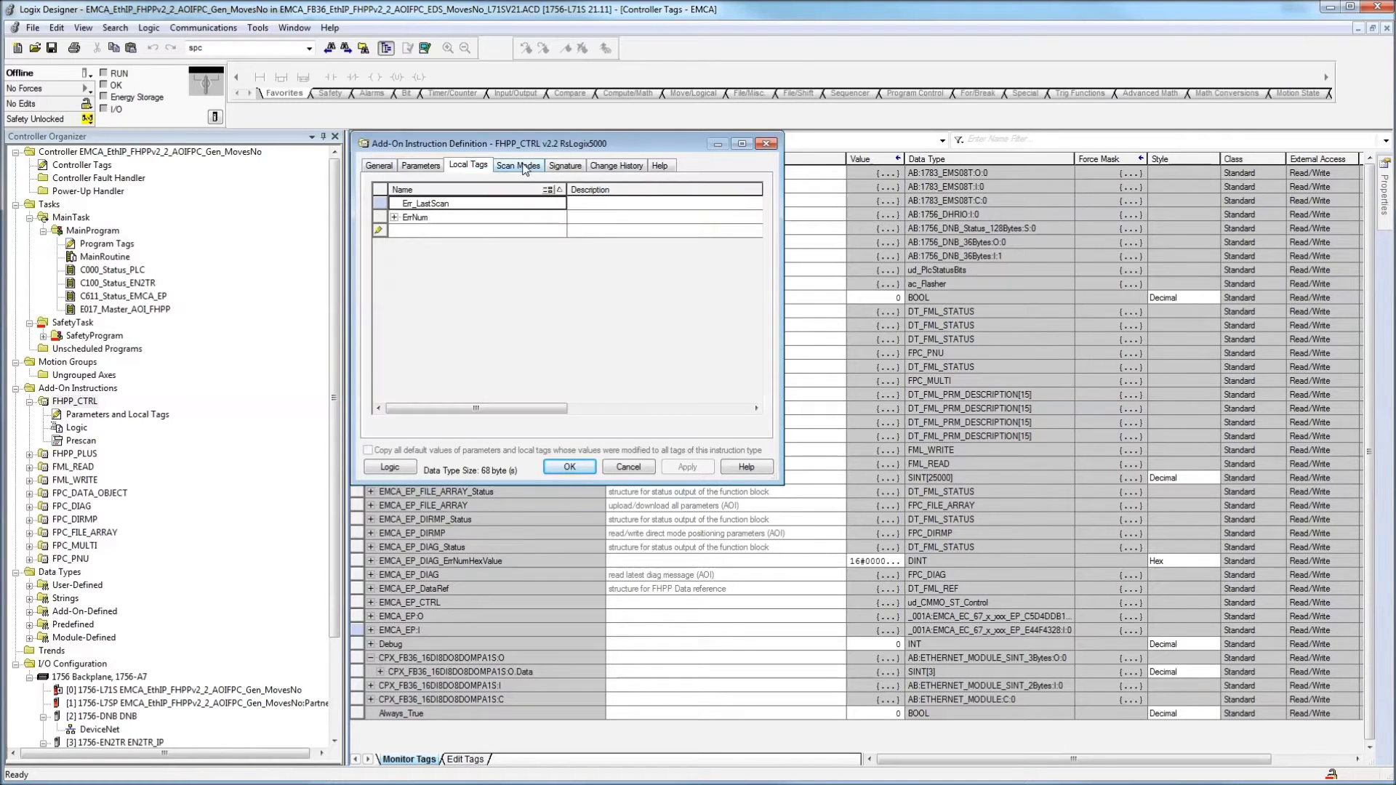
pyautogui.click(522, 166)
pyautogui.click(574, 165)
pyautogui.click(643, 166)
pyautogui.click(659, 166)
pyautogui.click(379, 165)
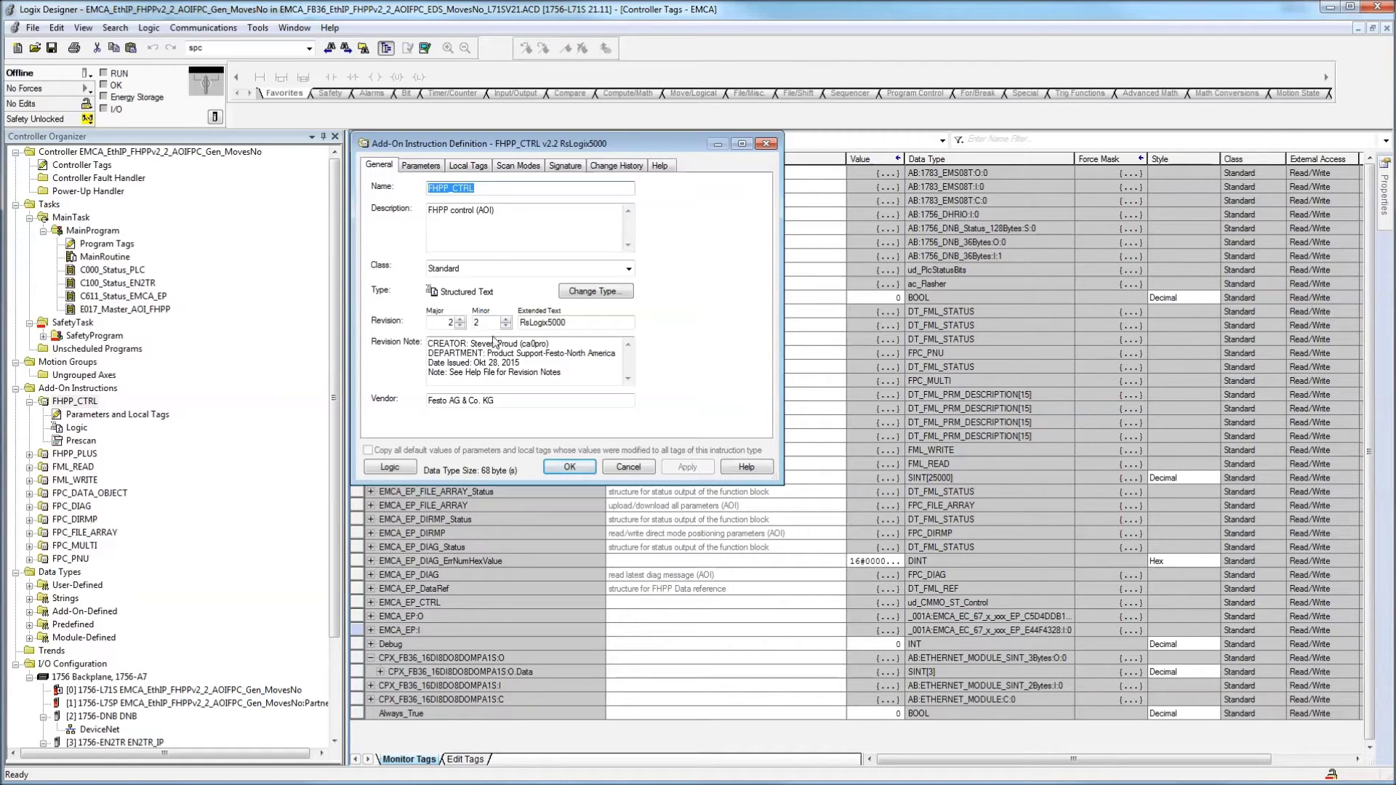
pyautogui.click(625, 467)
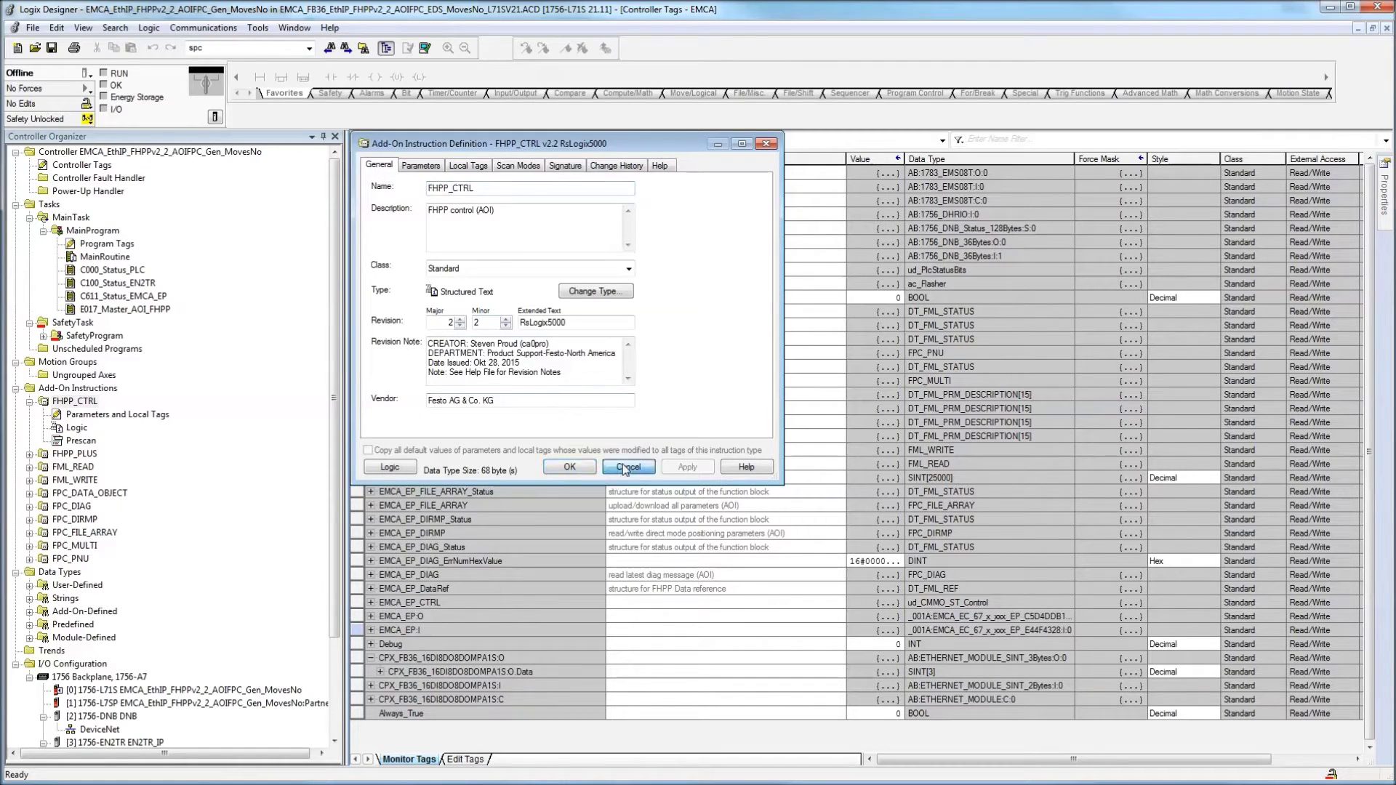
# Check the major and minor revision in the FHPP_PLUS definition, close it and collapse the FHPP_CTRL instruction.
pyautogui.rightClick(77, 458)
pyautogui.click(133, 466)
pyautogui.doubleClick(482, 342)
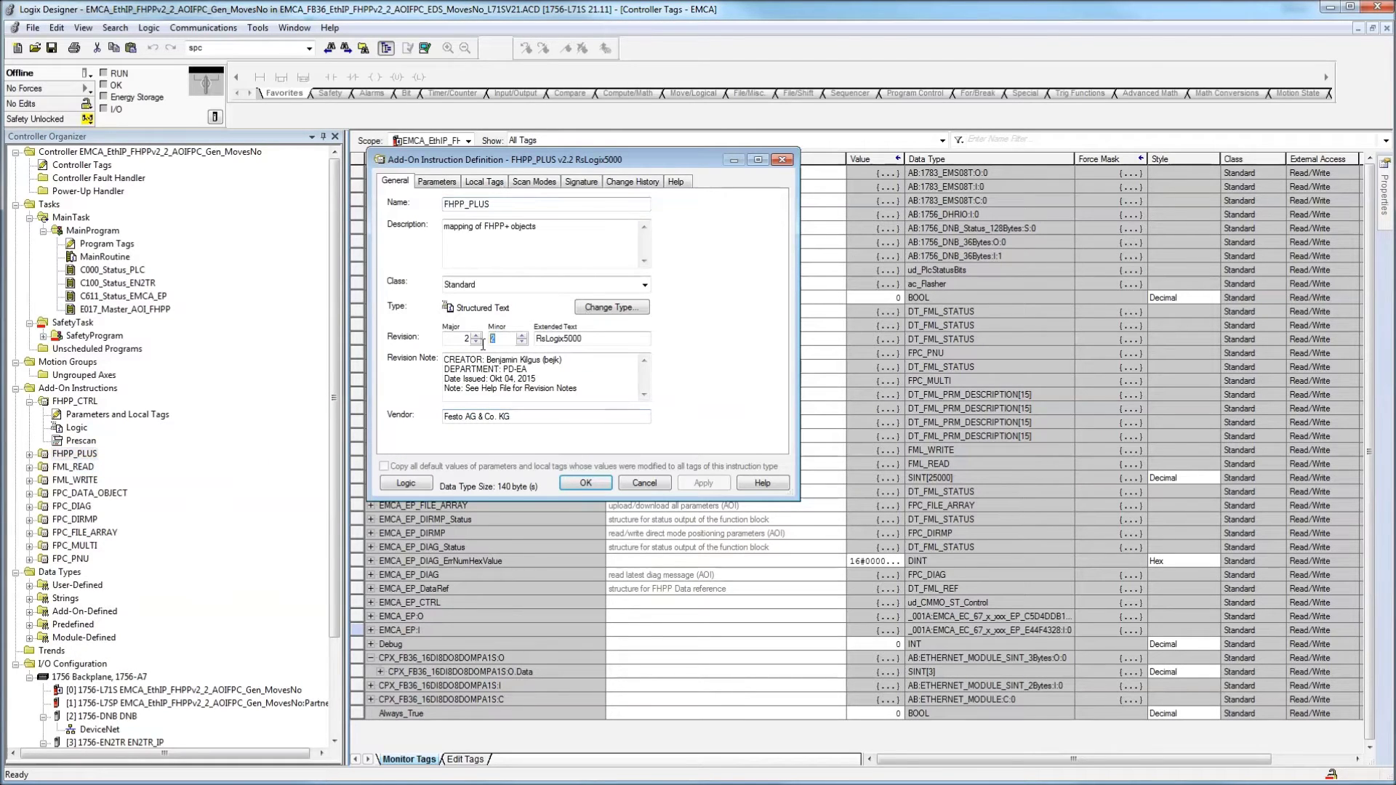
pyautogui.doubleClick(469, 338)
pyautogui.click(644, 484)
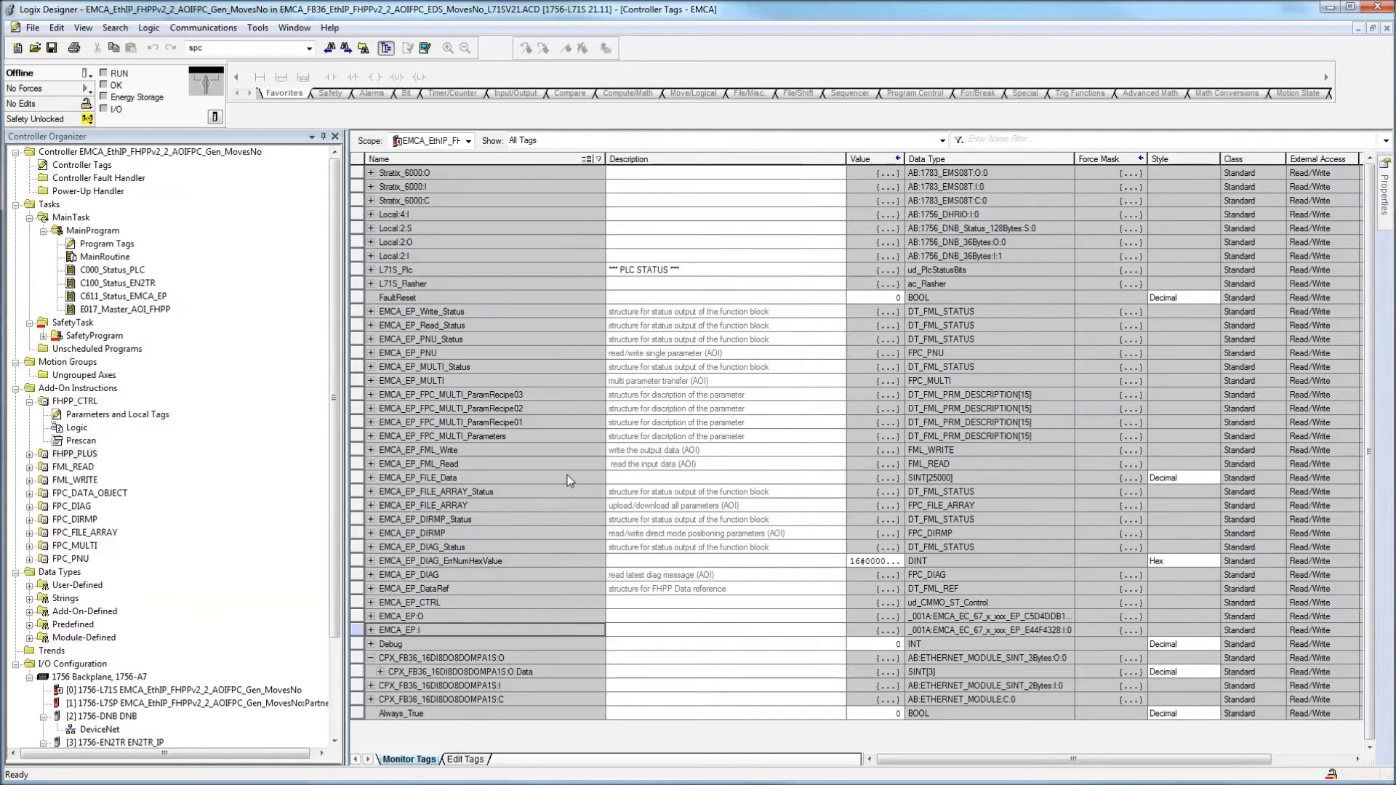
pyautogui.click(29, 402)
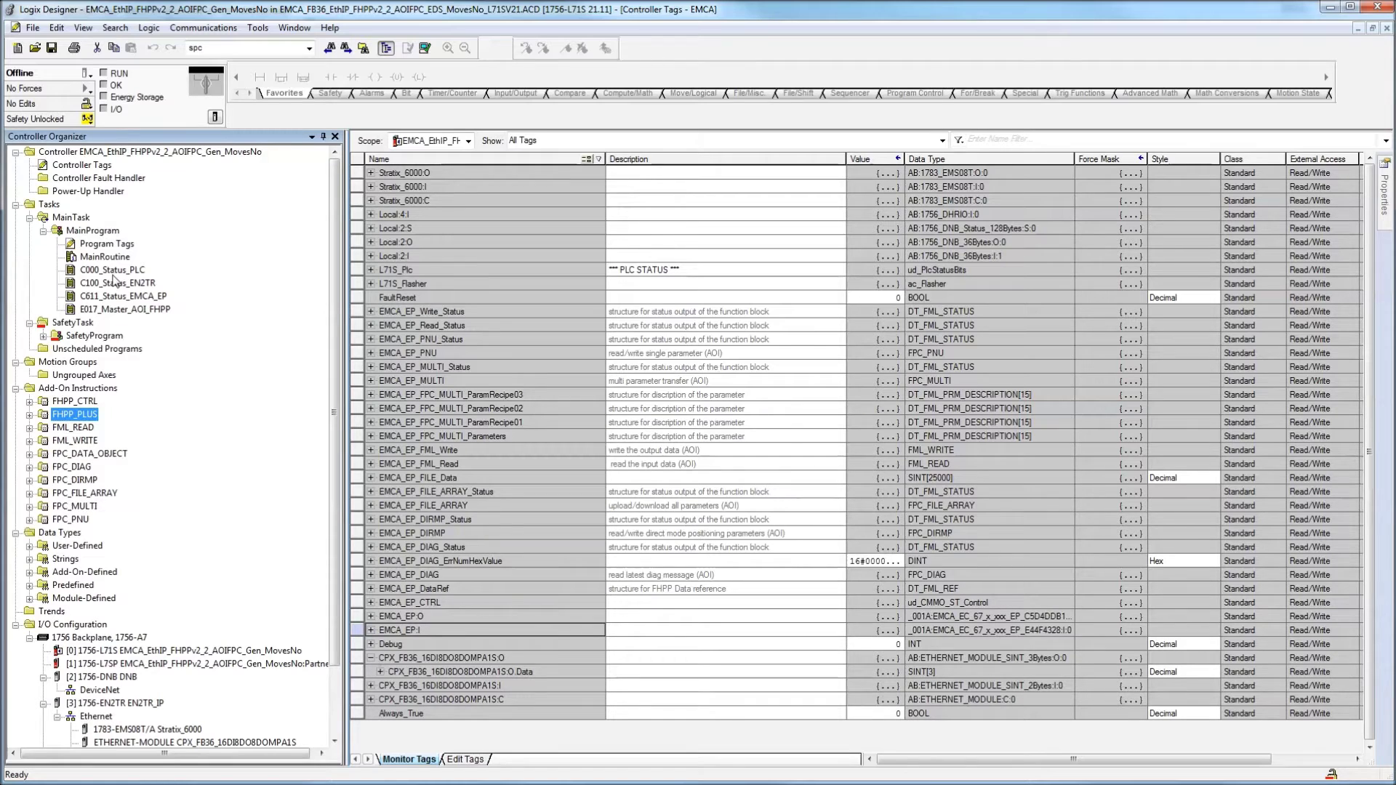
# Open the C000_Status_PLC routine and examine its status rungs, selecting the L71S_Plc.Minor coil on rung 2.
pyautogui.click(114, 272)
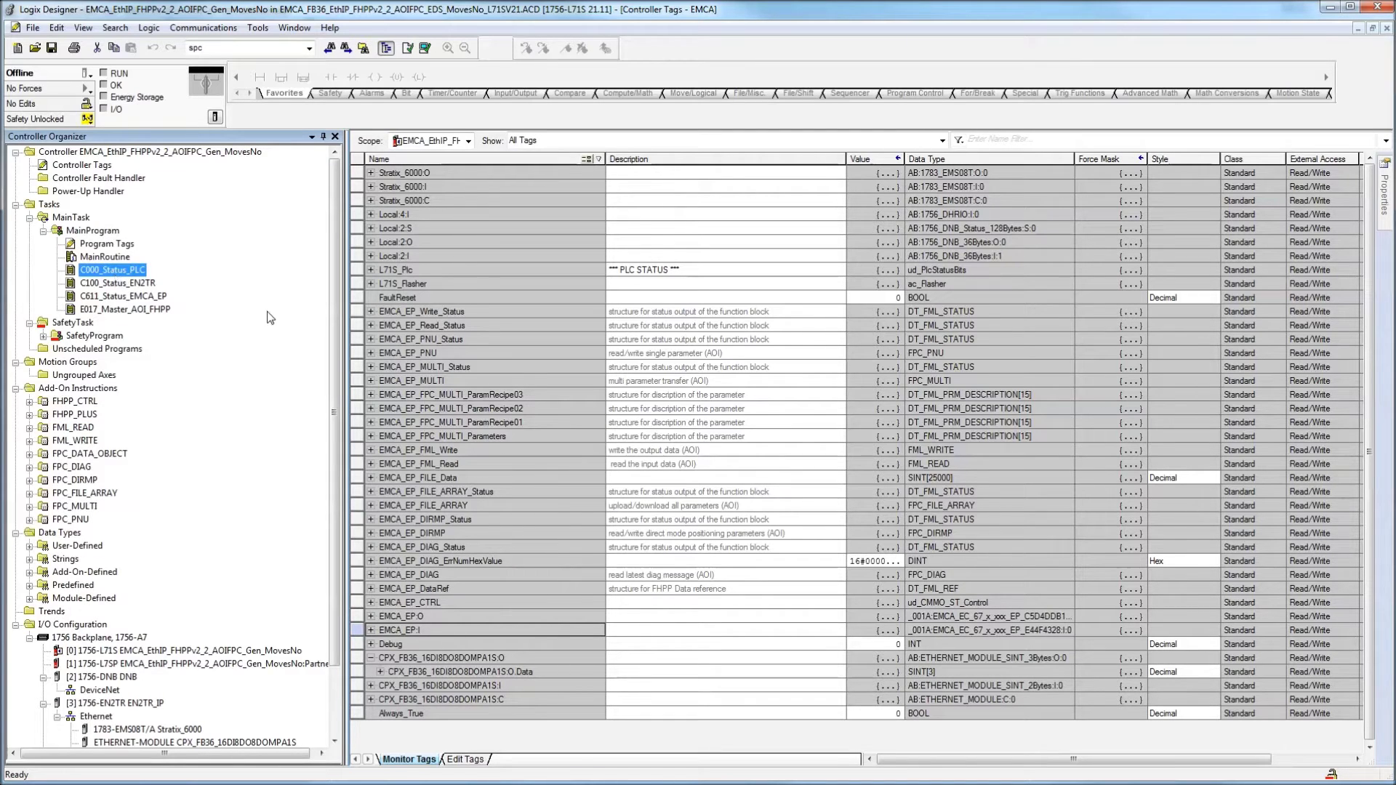
pyautogui.doubleClick(114, 270)
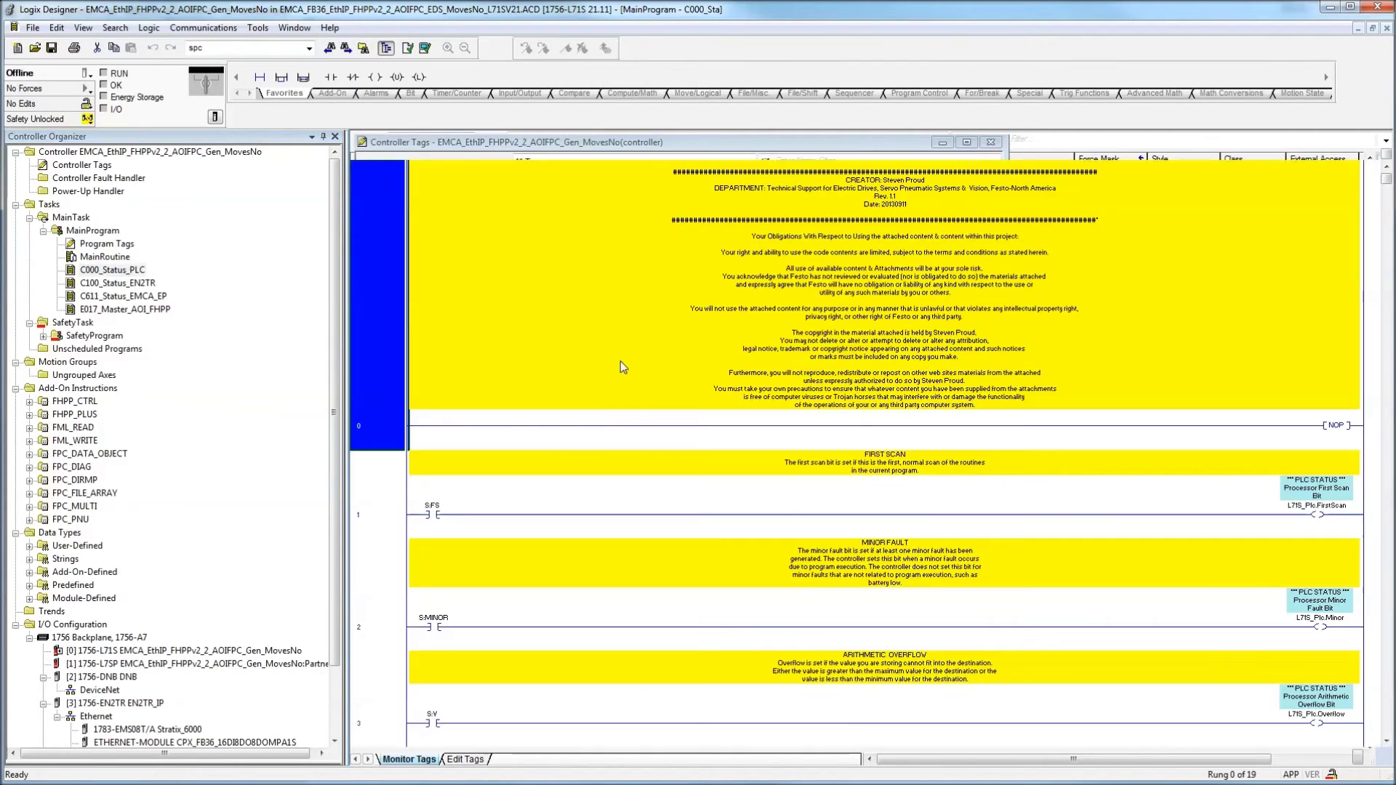
pyautogui.scroll(-1, 920, 518)
pyautogui.click(1320, 626)
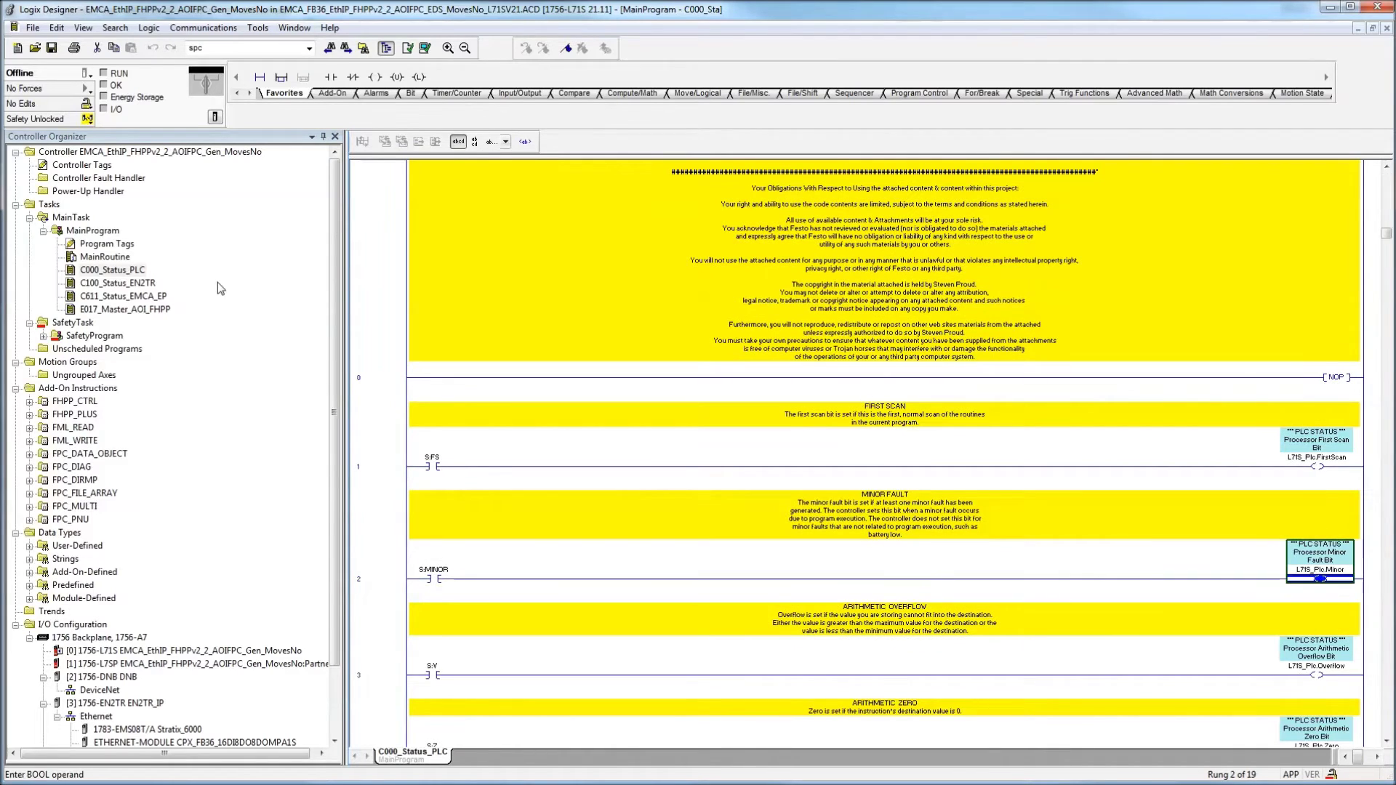
# Open the C100_Status_EN2TR routine, inspect the NEQ slot status comparison and locate the 1756-EN2TR card in slot 3.
pyautogui.doubleClick(140, 285)
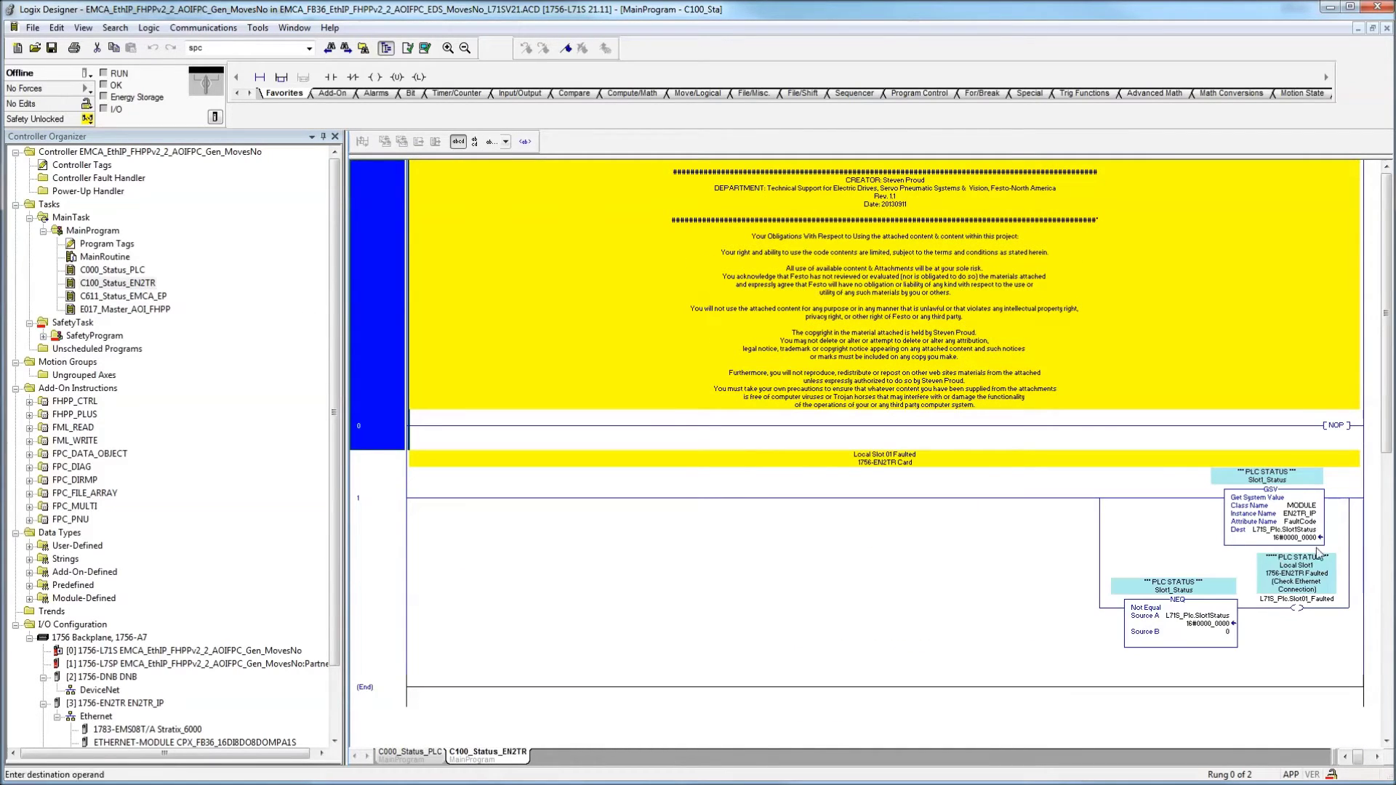
pyautogui.click(1318, 603)
pyautogui.click(1207, 616)
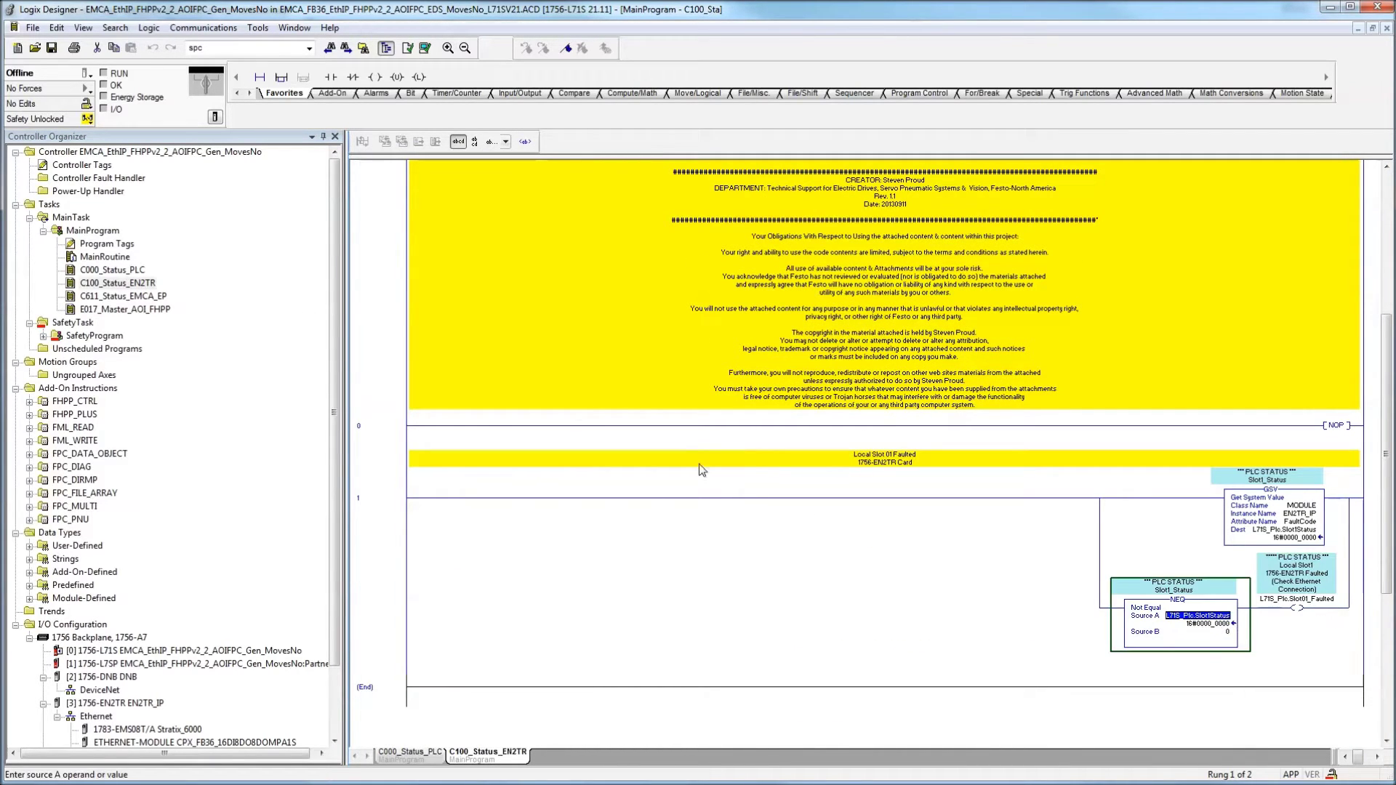
pyautogui.click(102, 703)
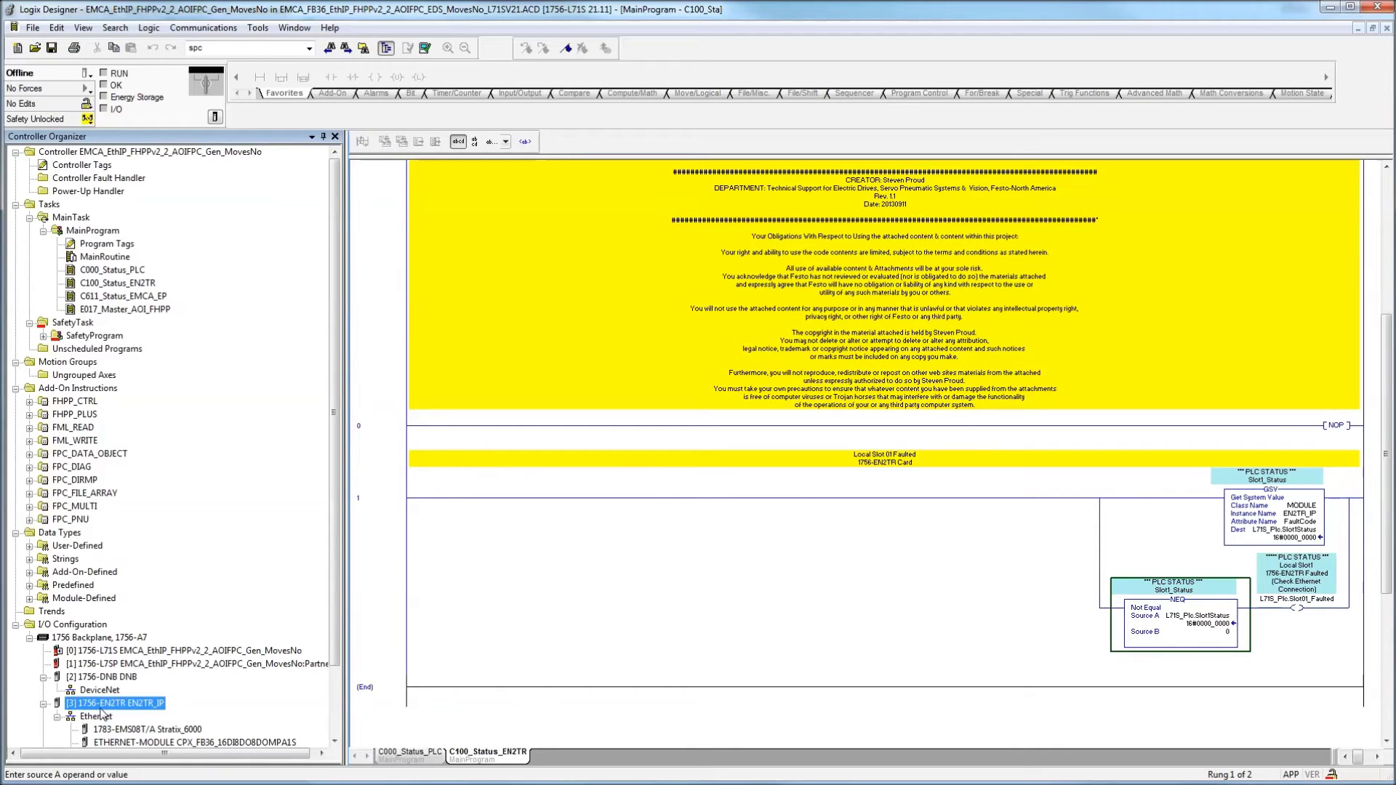
# Open the C611_Status_EMCA_EP routine, examine the Axis Faulted coil on rung 1 and locate the EMCA_EP module under Ethernet.
pyautogui.doubleClick(136, 298)
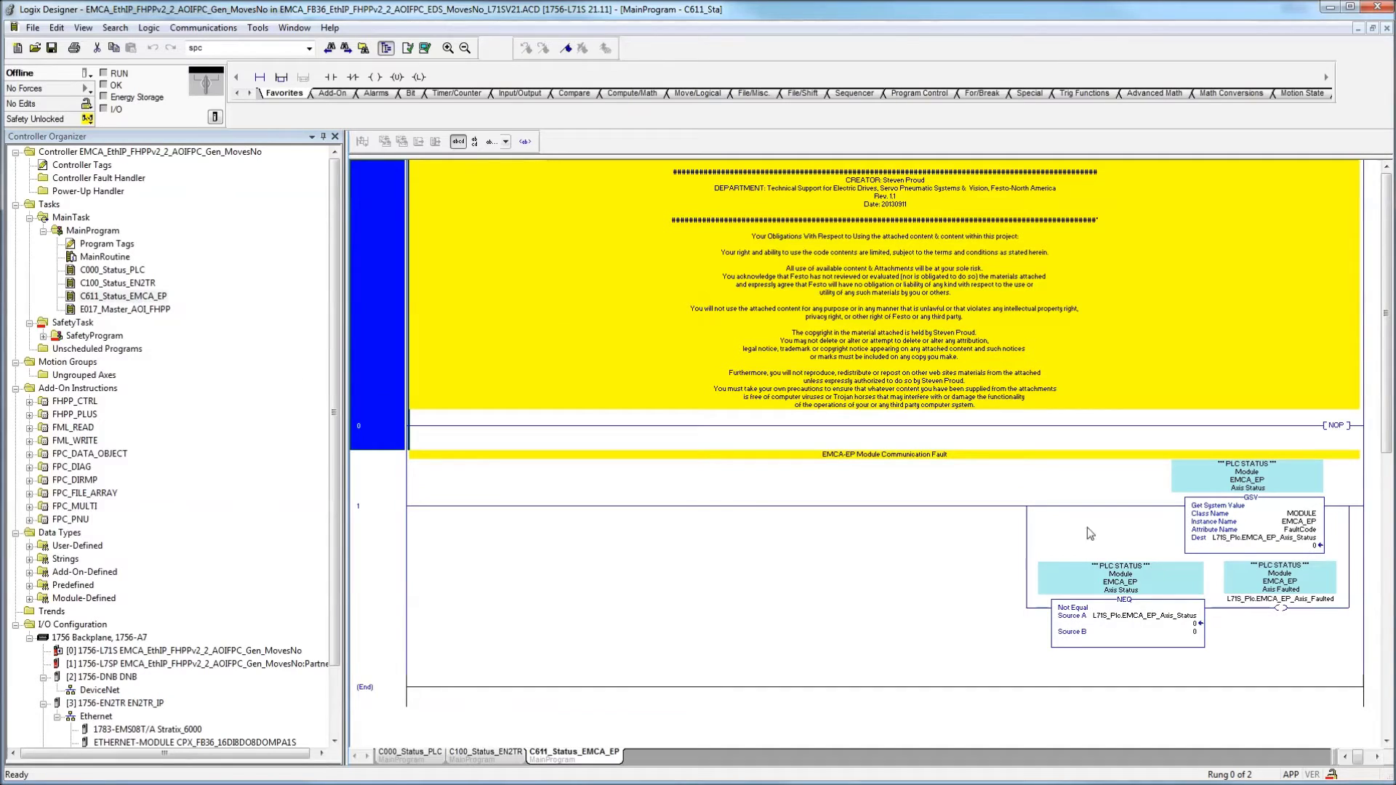
pyautogui.click(1301, 608)
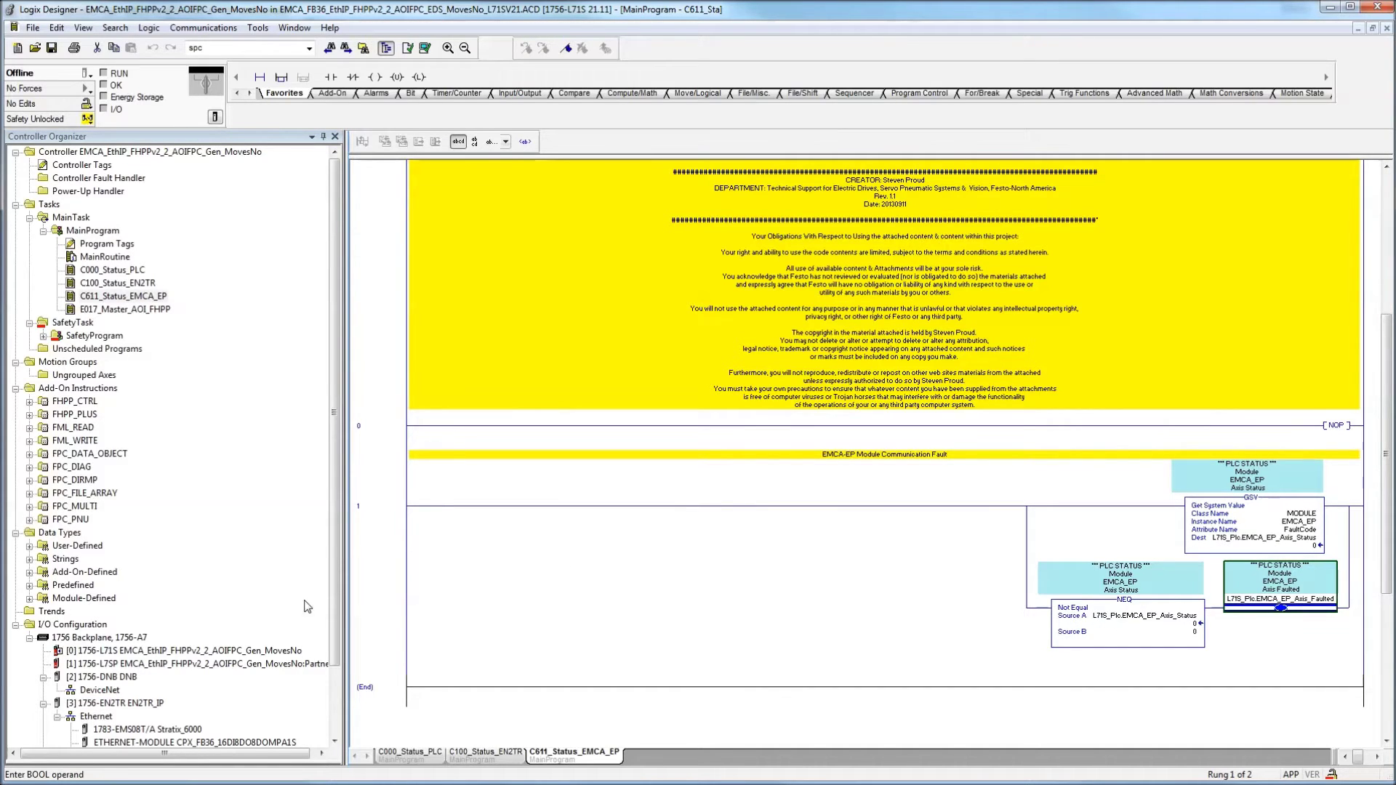
pyautogui.scroll(-2, 326, 548)
pyautogui.click(198, 691)
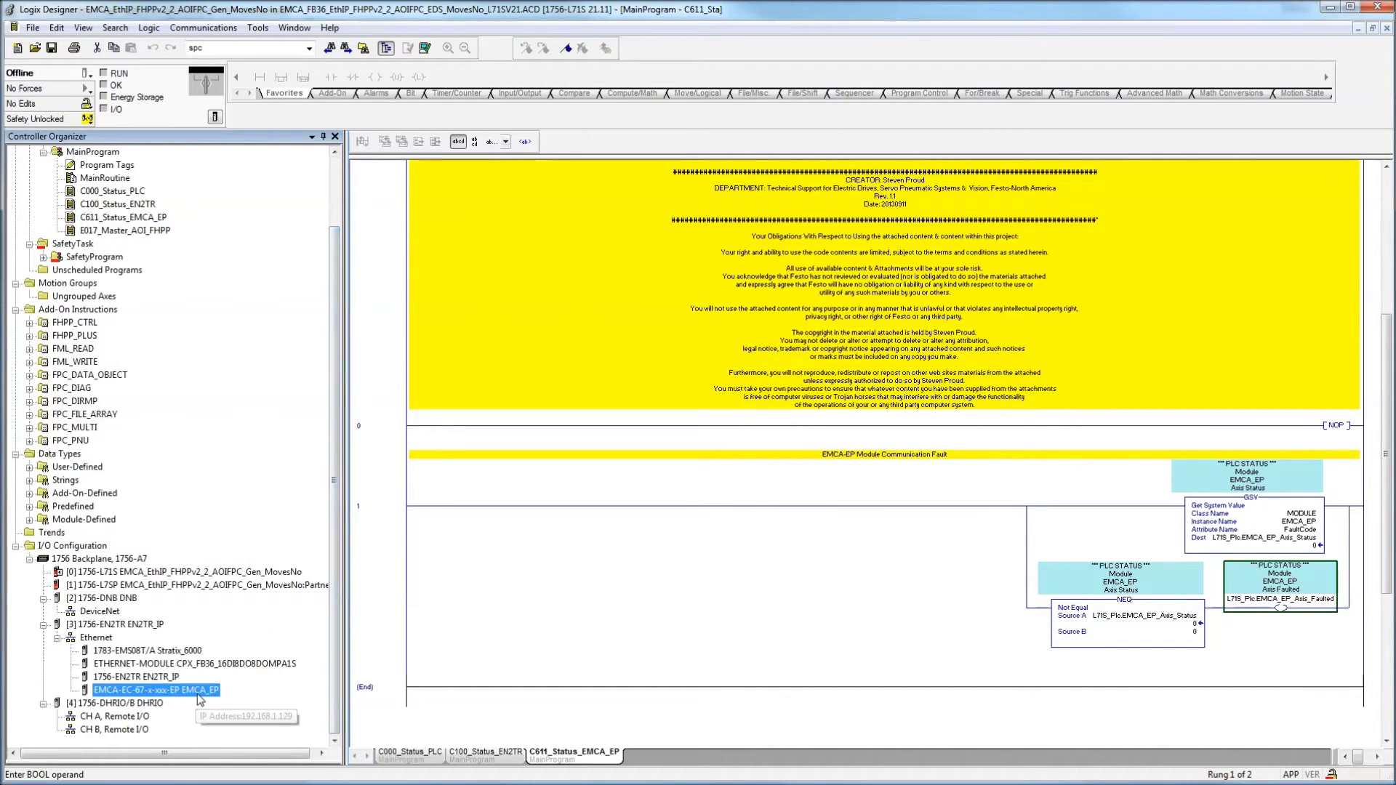
pyautogui.click(1289, 608)
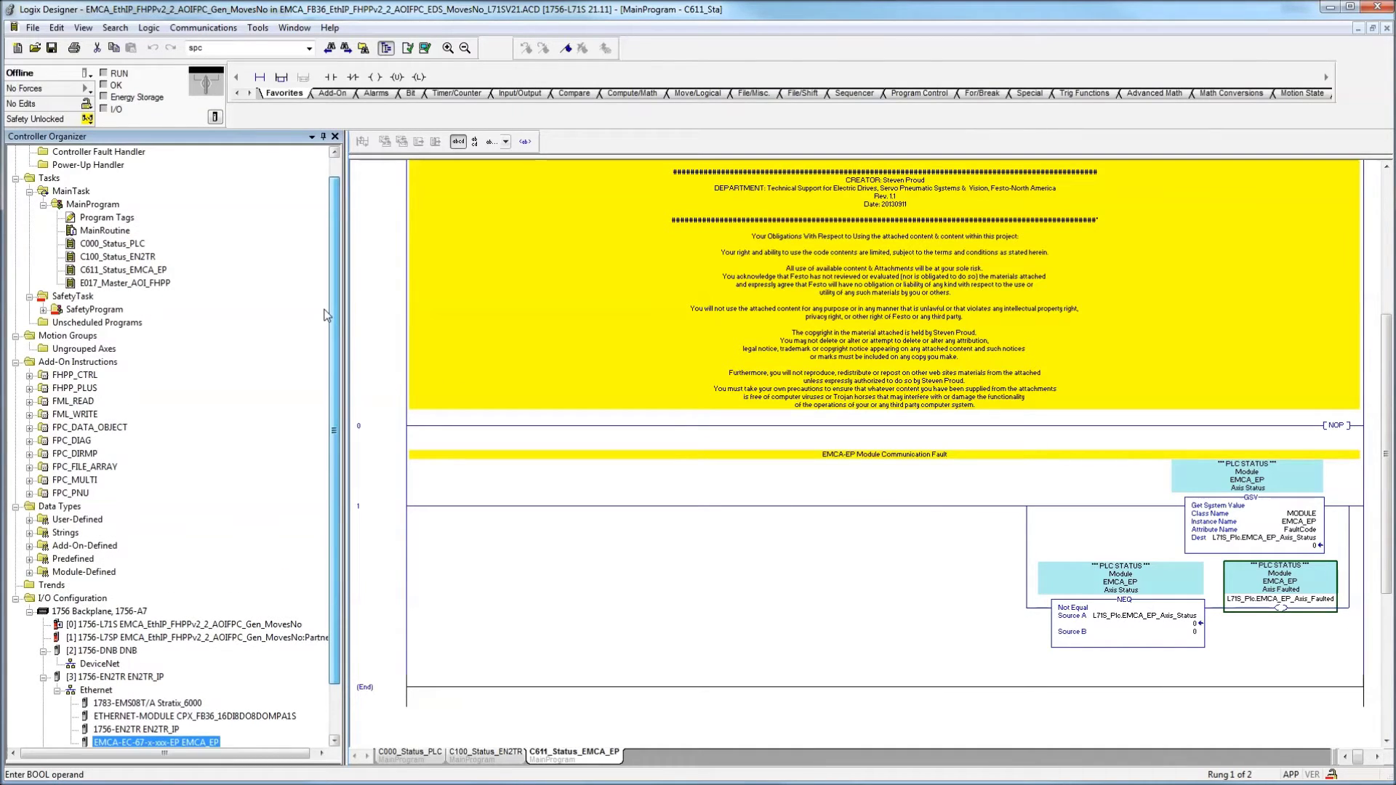
pyautogui.click(1271, 609)
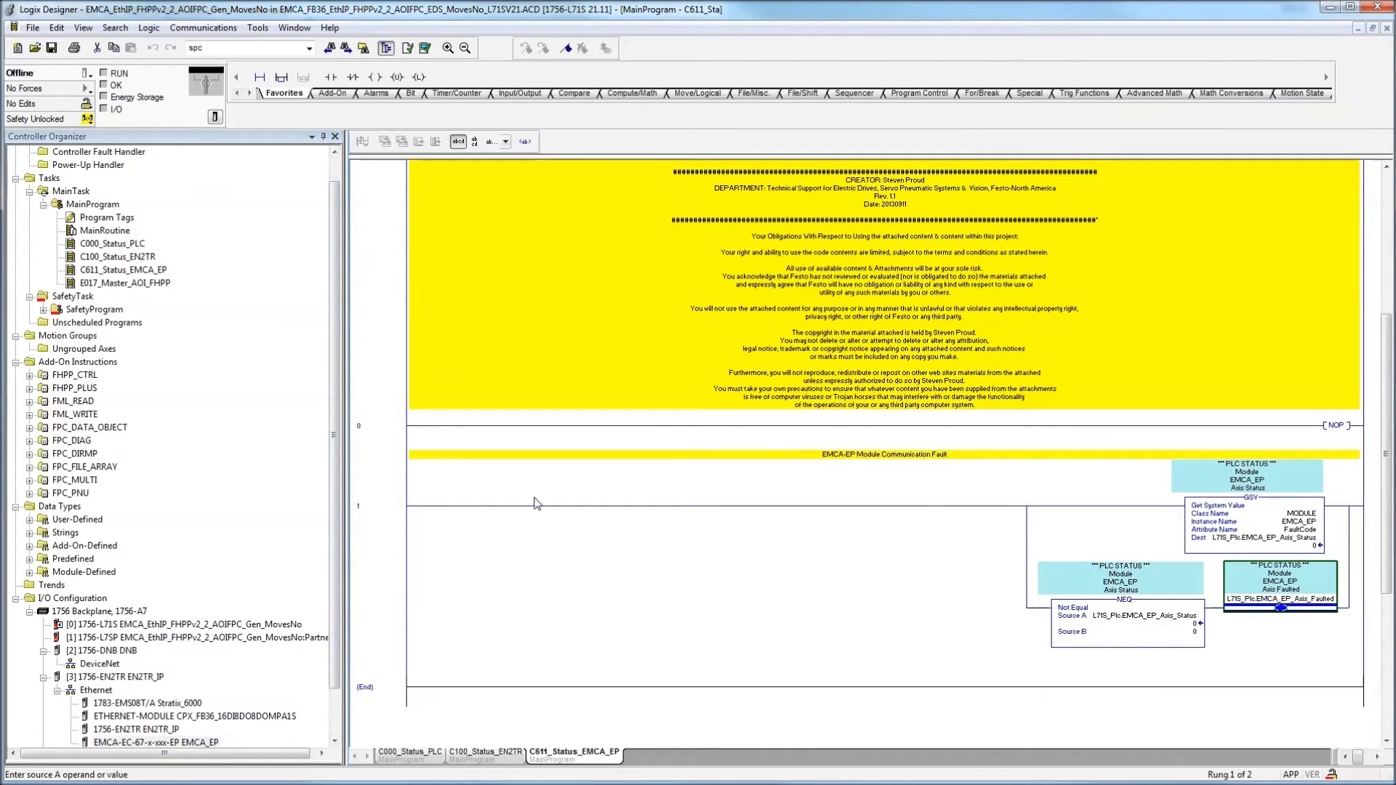
# Open the E017_Master_AOI_FHPP routine and select rung 1 containing the FML_READ instruction.
pyautogui.click(115, 274)
pyautogui.click(125, 285)
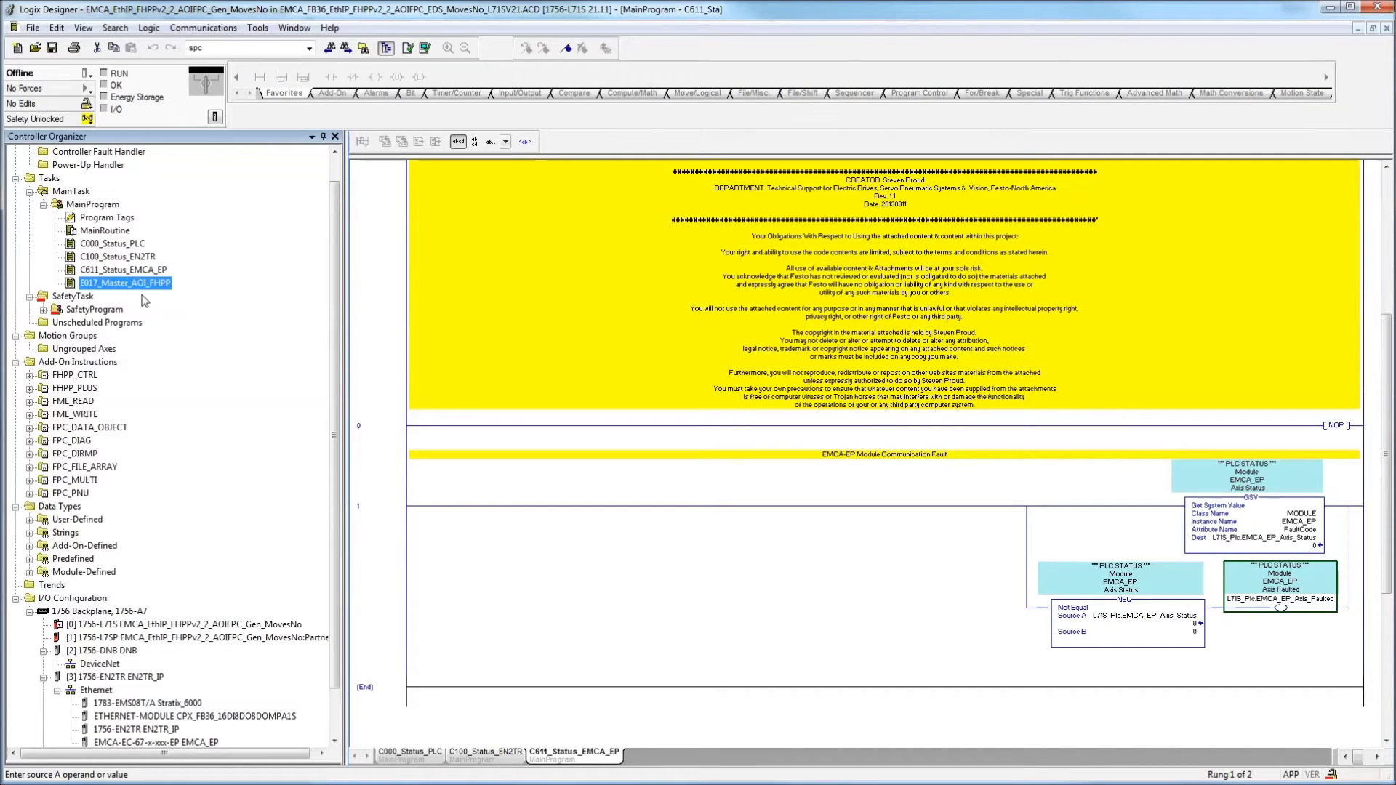
pyautogui.doubleClick(109, 283)
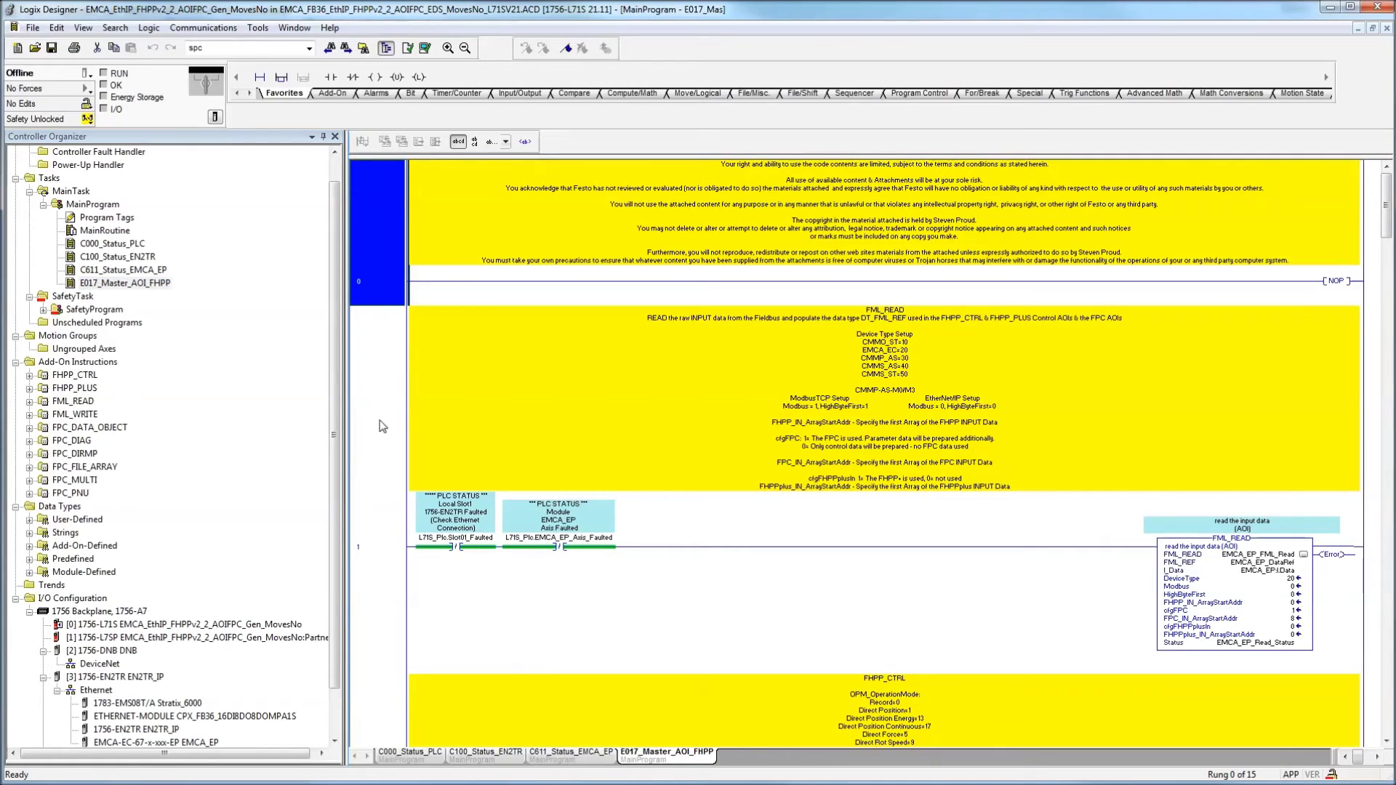
pyautogui.click(392, 532)
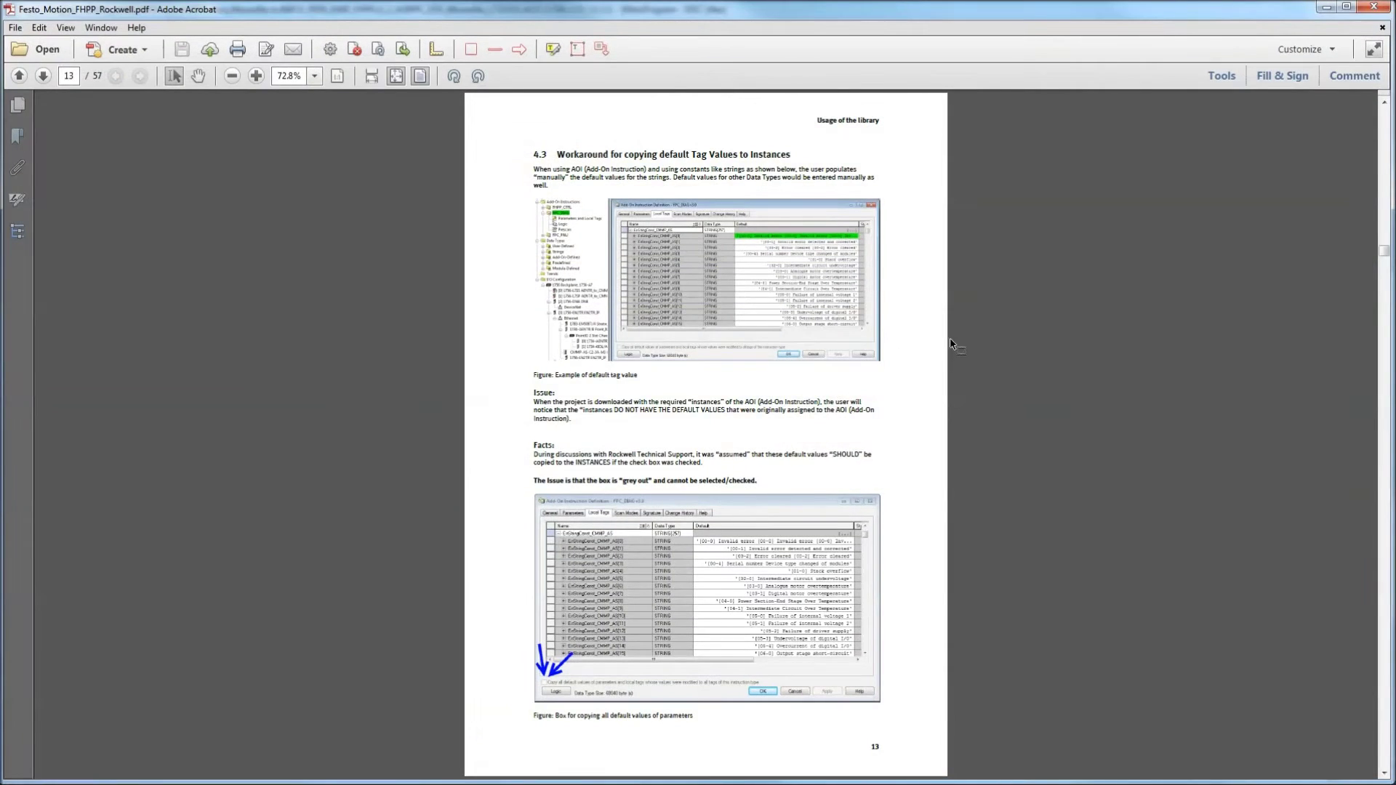
# Look through Festo_Motion_FHPP_Rockwell.pdf from the cover to section 4.1, Import of the AOI's, and return to Logix Designer.
pyautogui.press('Home')
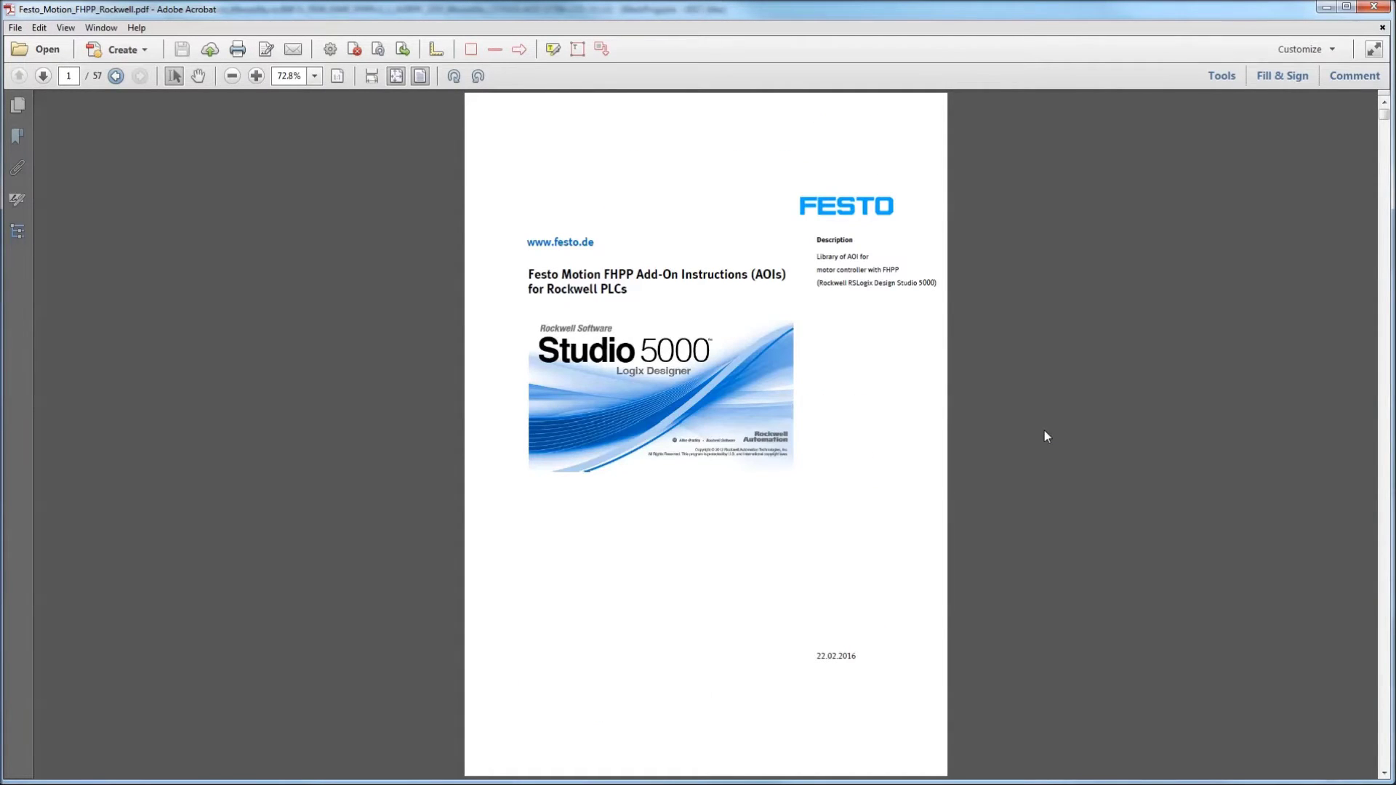
pyautogui.scroll(-10, 897, 384)
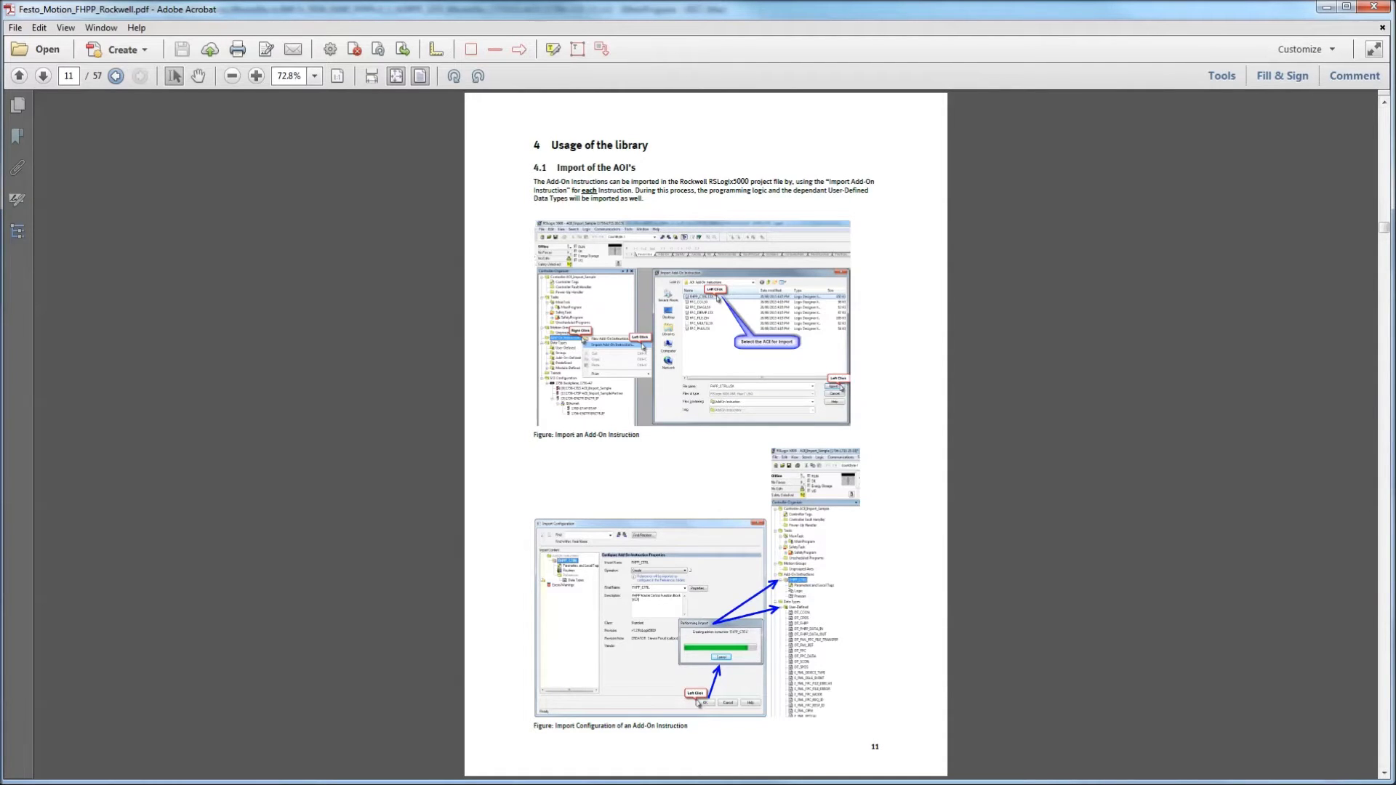
pyautogui.hotkey('alt', 'Tab')
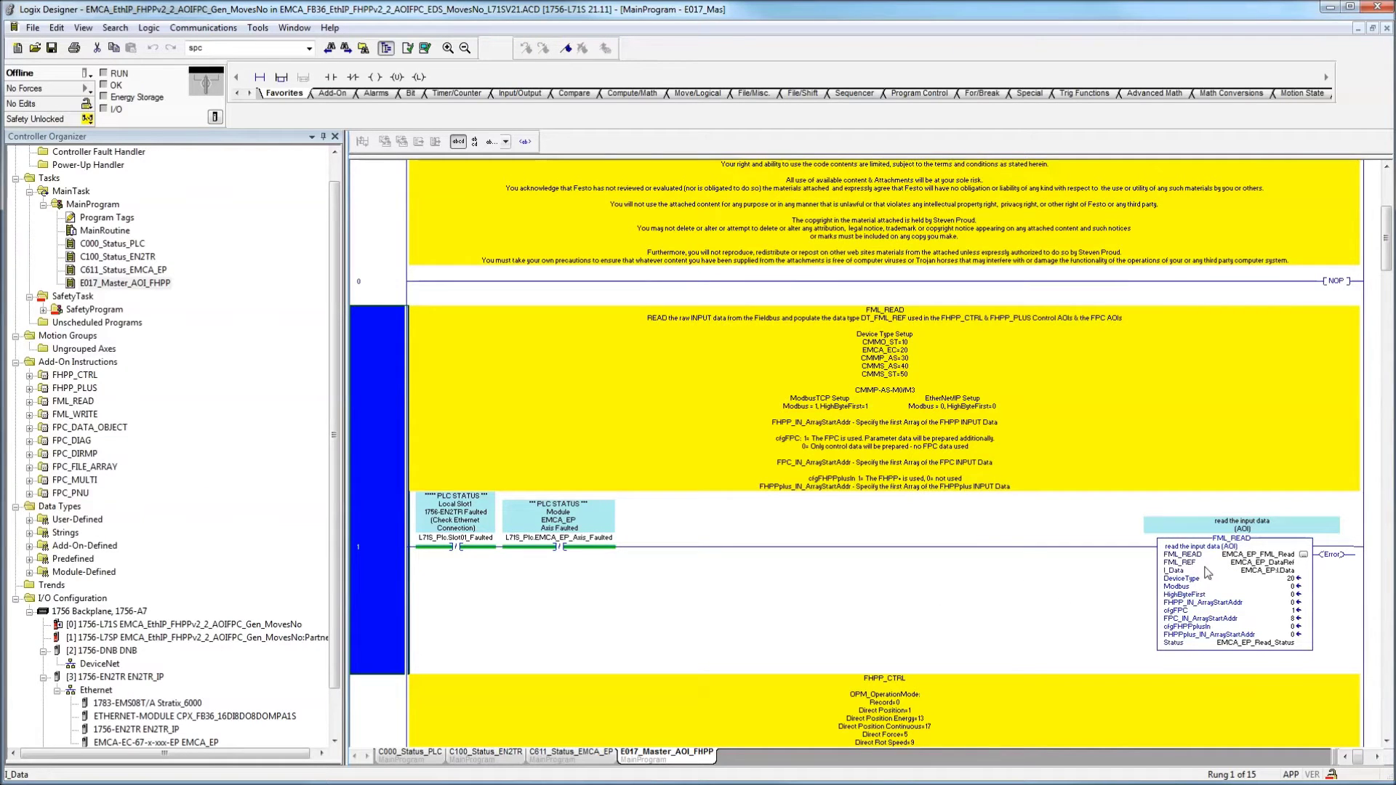
# Select the FML_READ instruction on rung 1 and enlarge the ladder to read its parameters.
pyautogui.click(1279, 573)
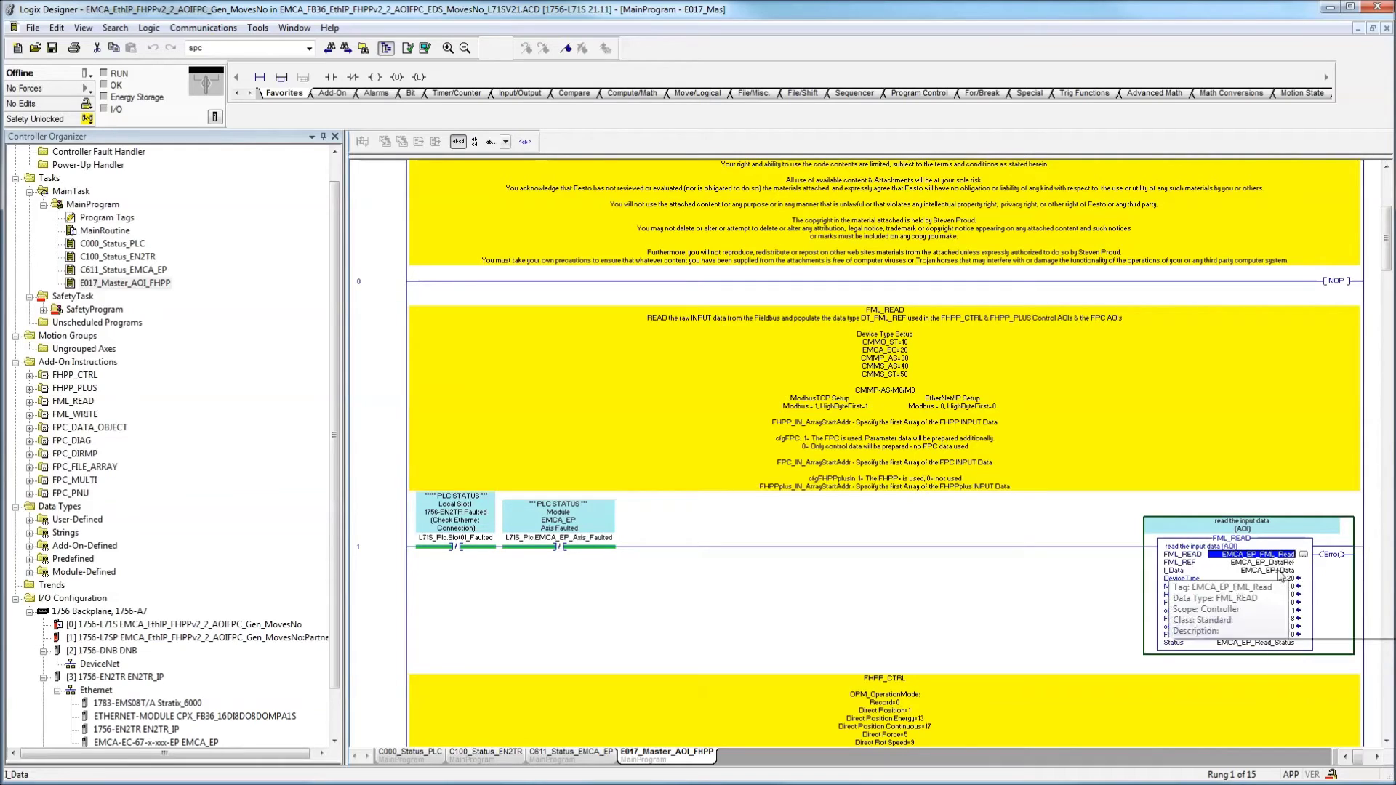
pyautogui.click(1234, 541)
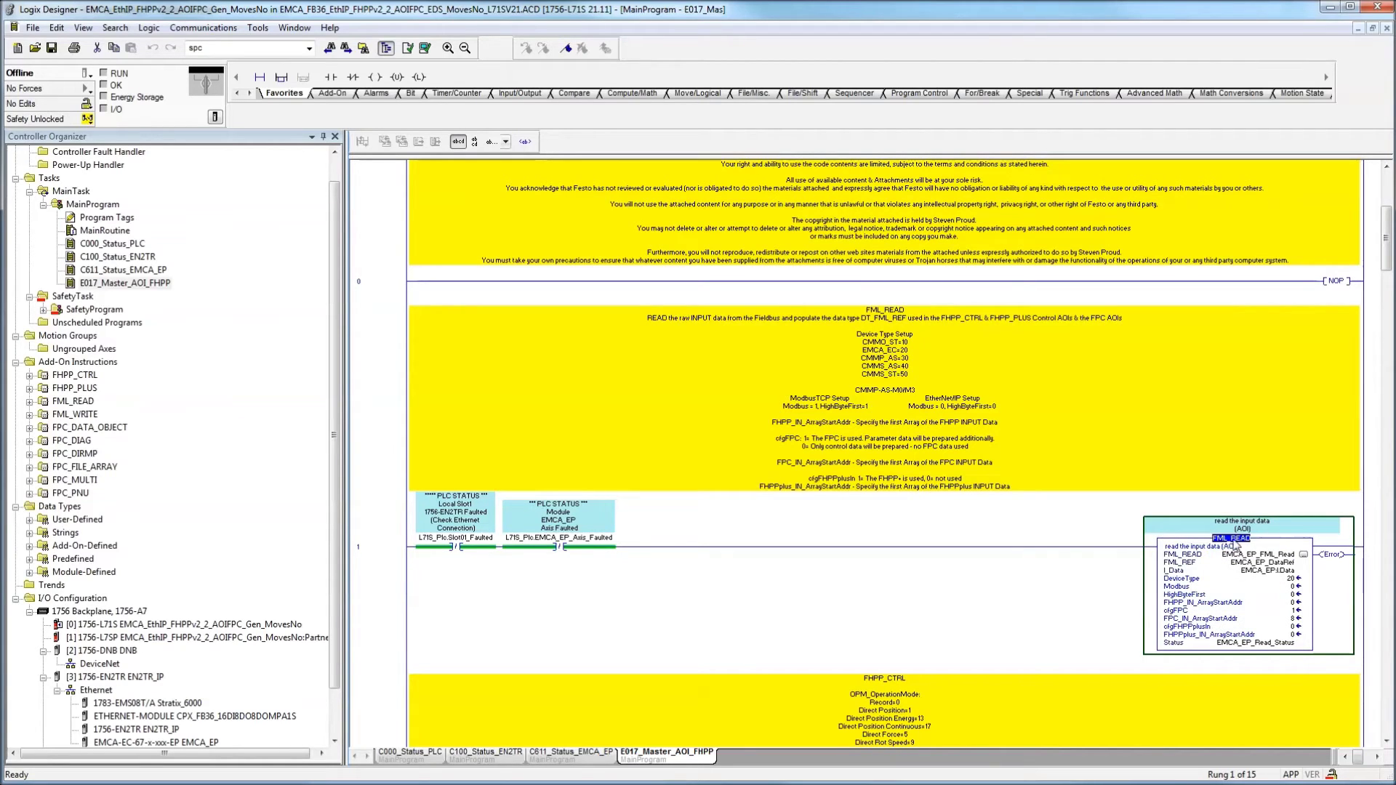
pyautogui.scroll(1, 1267, 597)
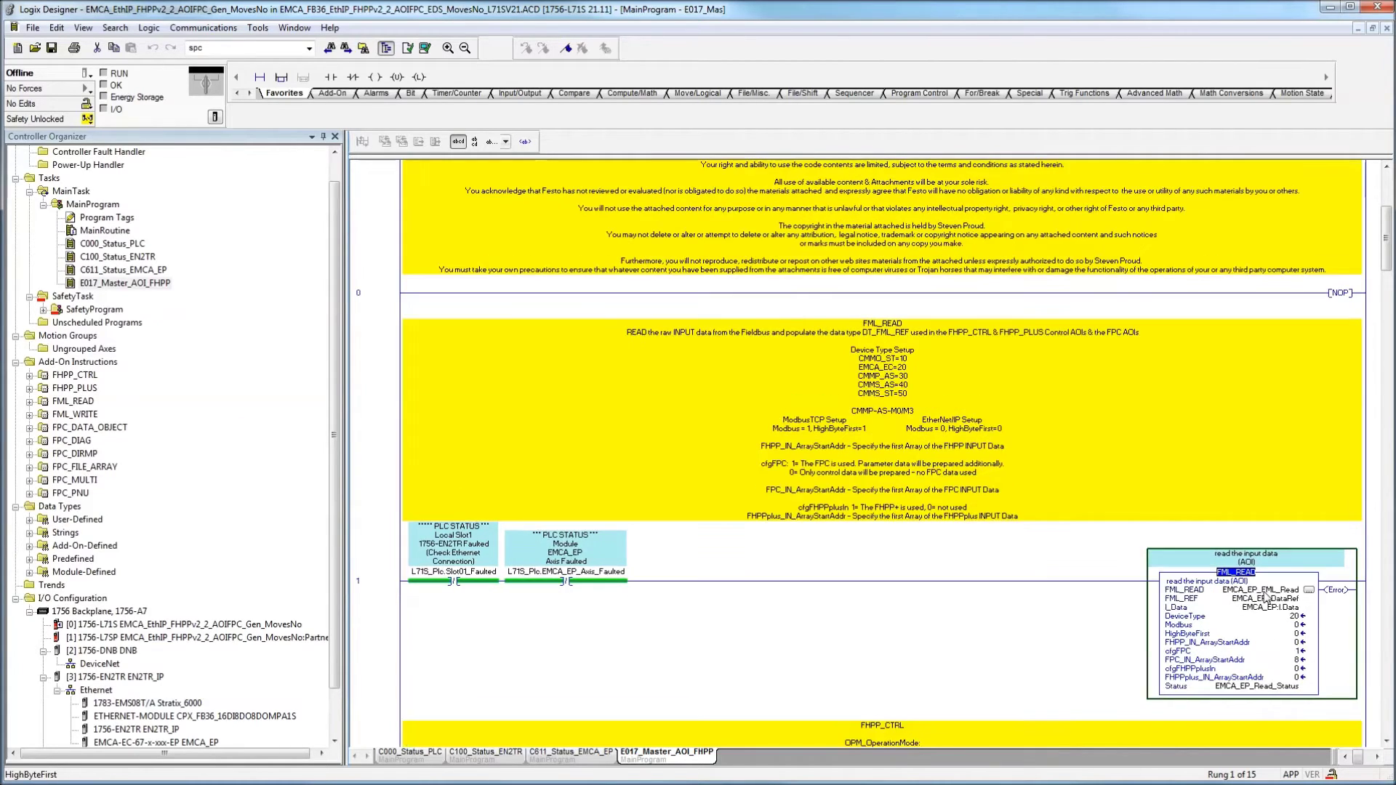
pyautogui.scroll(1, 1266, 597)
pyautogui.scroll(-3, 1266, 598)
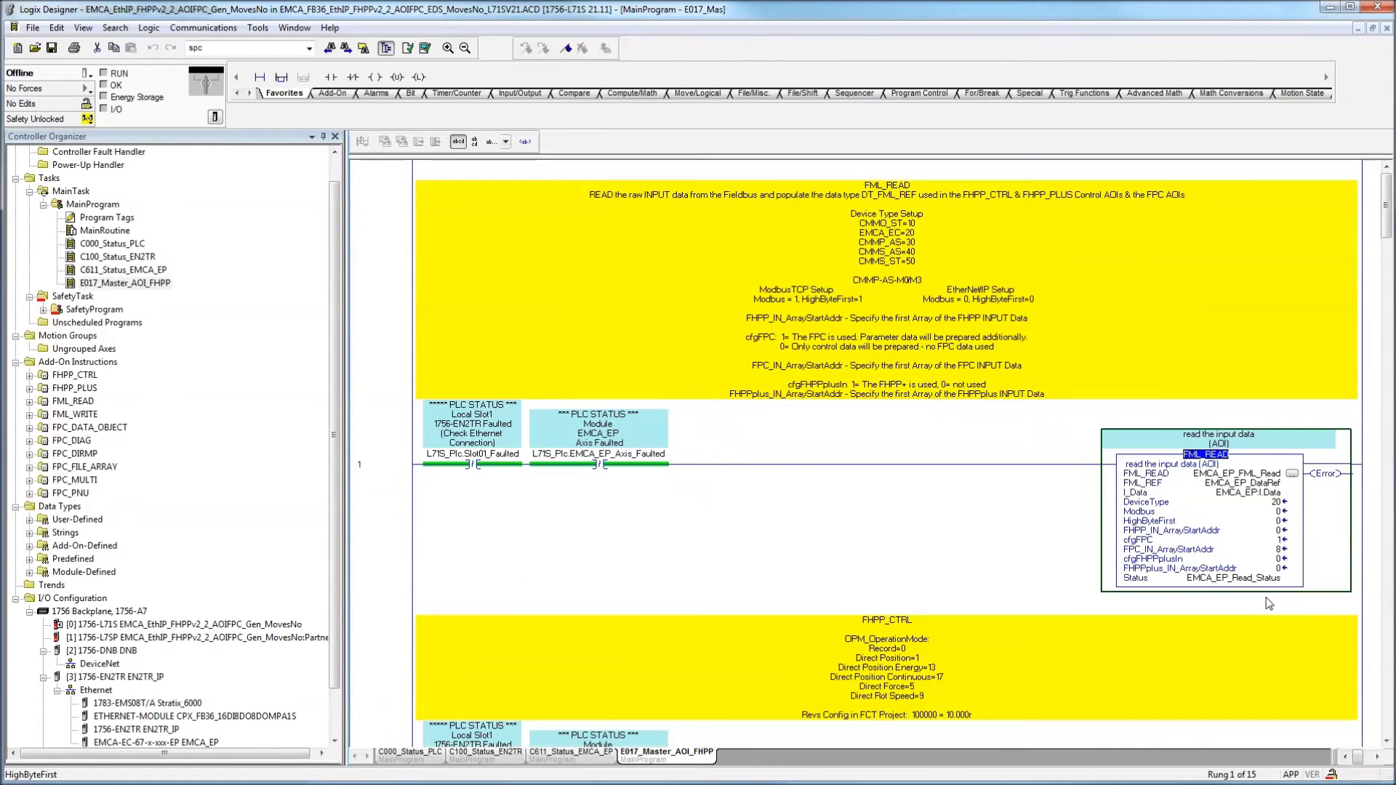
# Examine the FML_WRITE instruction on rung 14, the routine's last rung, and return to FML_READ.
pyautogui.moveTo(1386, 207); pyautogui.dragTo(1387, 682)
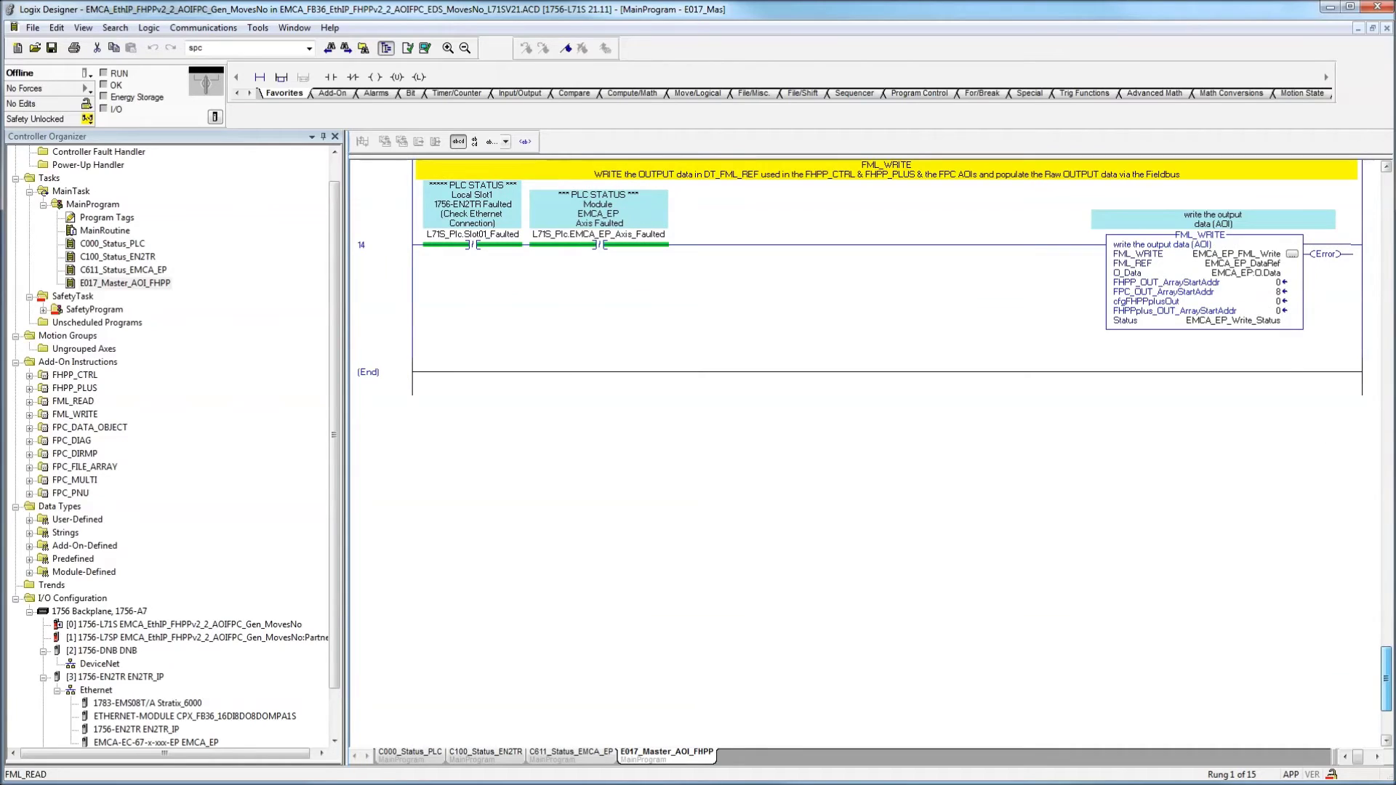
pyautogui.click(1195, 240)
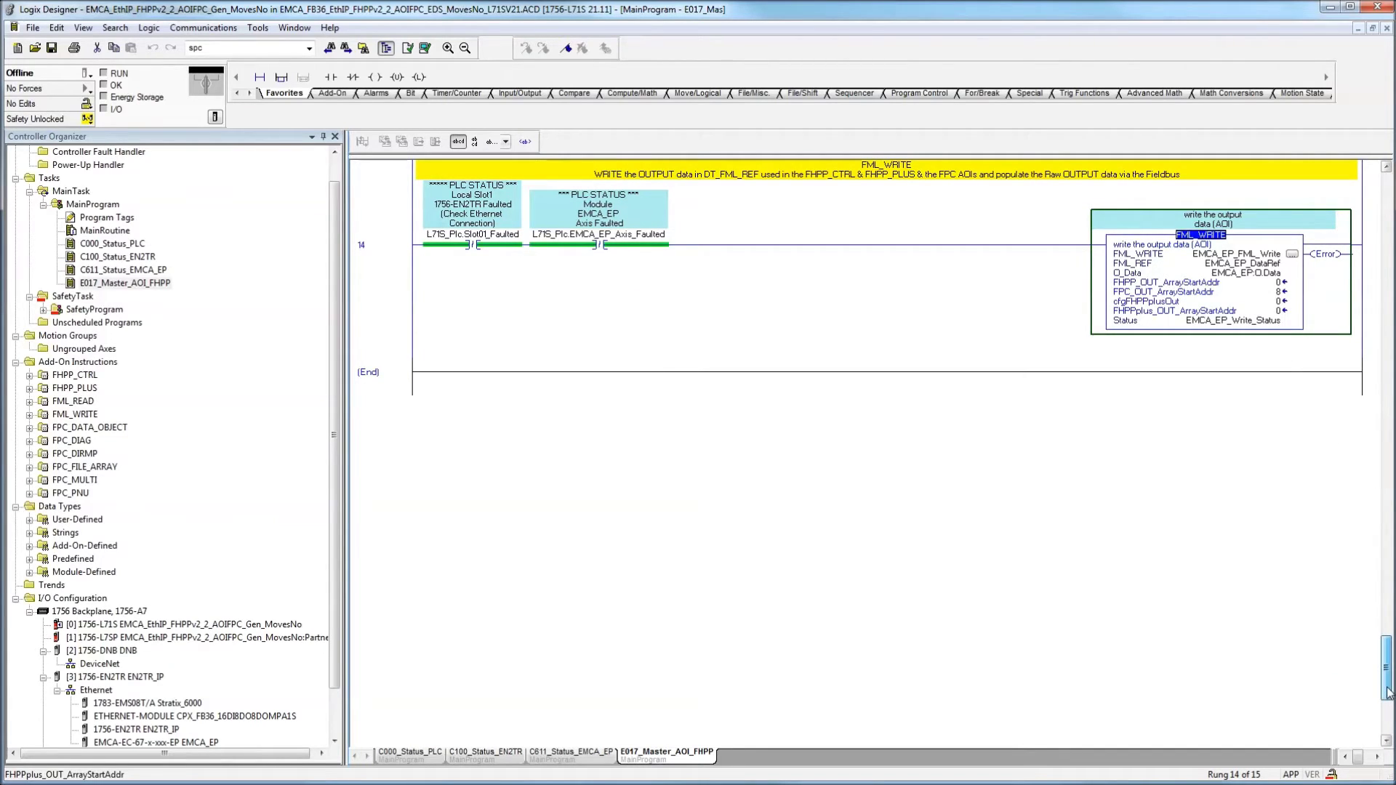
pyautogui.moveTo(1387, 691); pyautogui.dragTo(1389, 231)
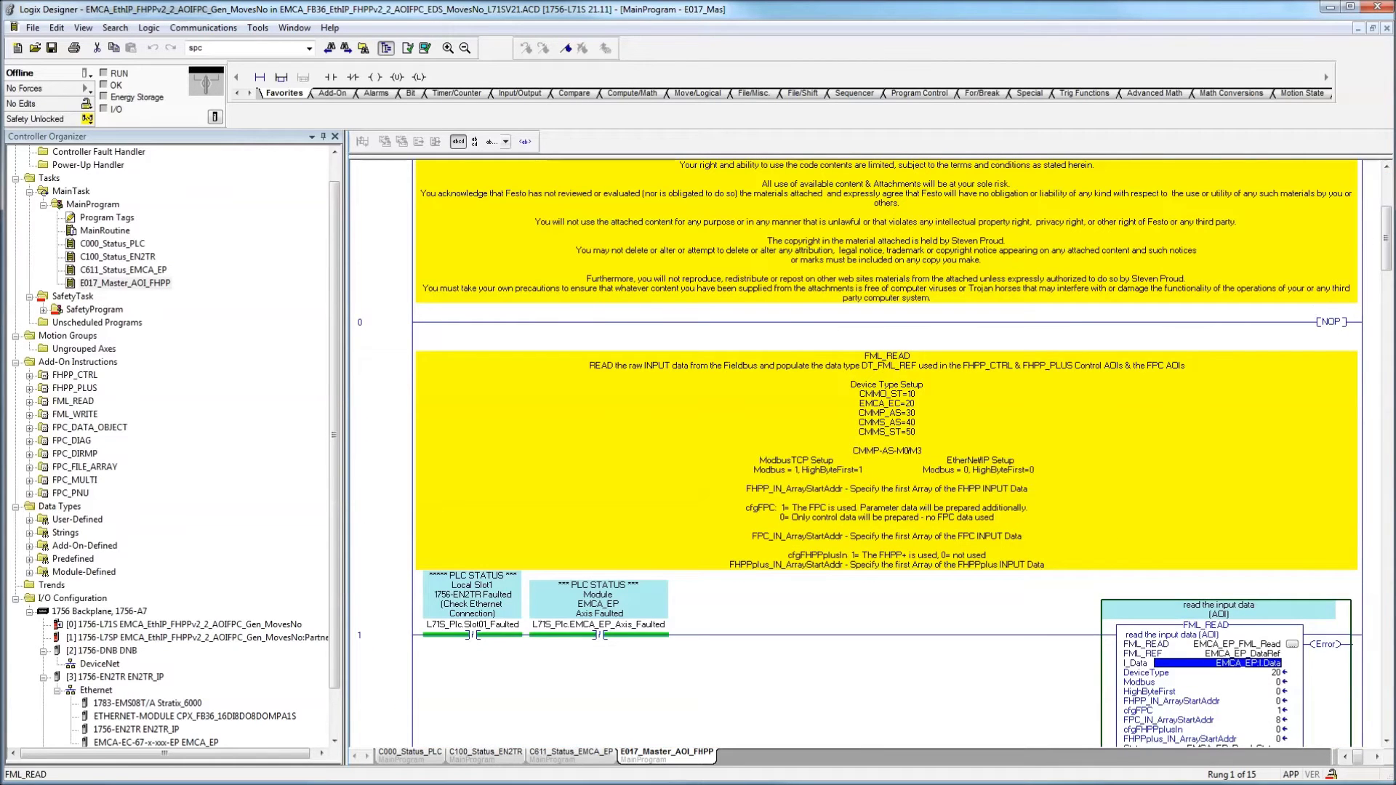
# Examine the FHPP_CTRL instruction on rung 2 and its operation mode comment.
pyautogui.moveTo(1386, 232); pyautogui.dragTo(1371, 302)
pyautogui.click(1250, 441)
pyautogui.click(1166, 347)
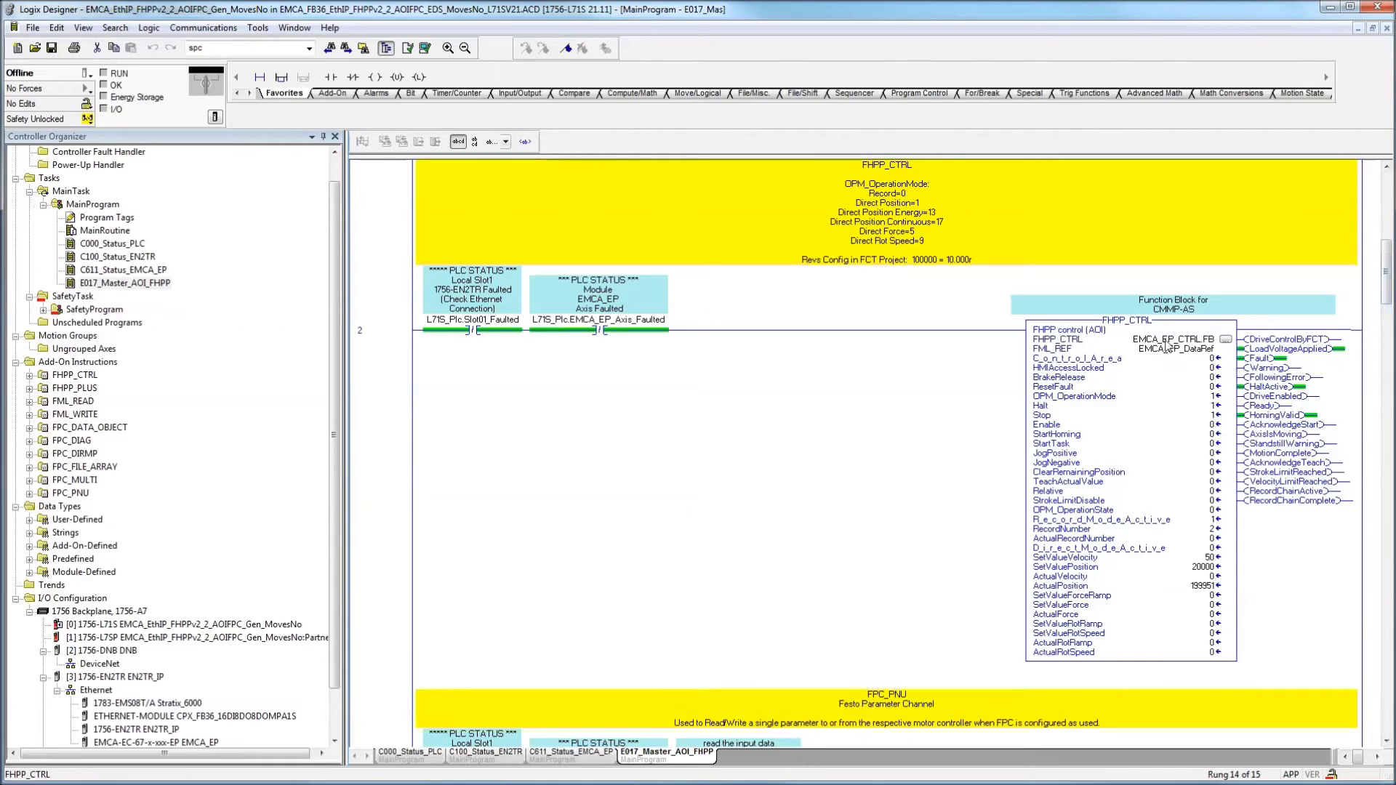
pyautogui.click(1138, 323)
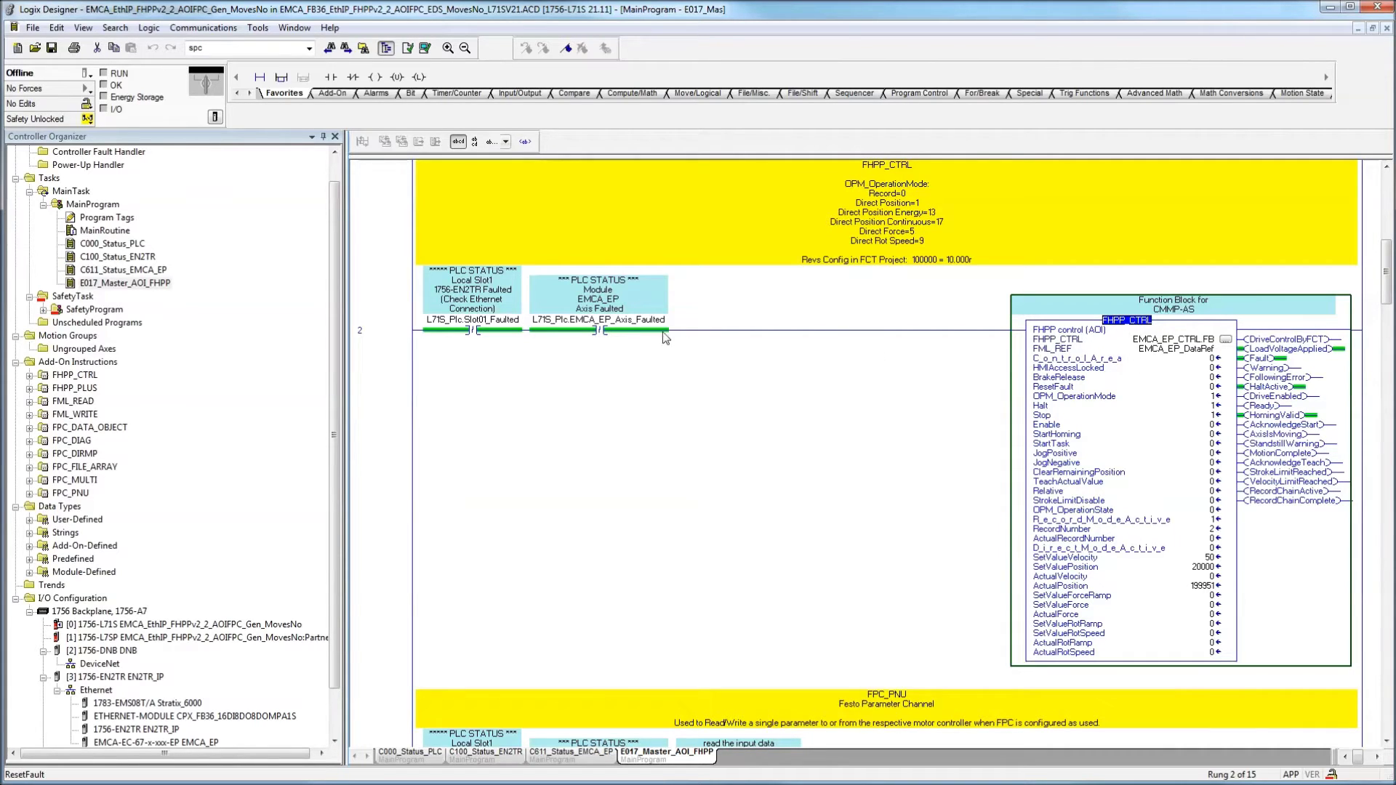
# Check the Slot01_Faulted and EMCA_EP_Axis_Faulted contacts on rung 2 against the C611_Status_EMCA_EP routine.
pyautogui.click(472, 319)
pyautogui.click(600, 326)
pyautogui.click(504, 326)
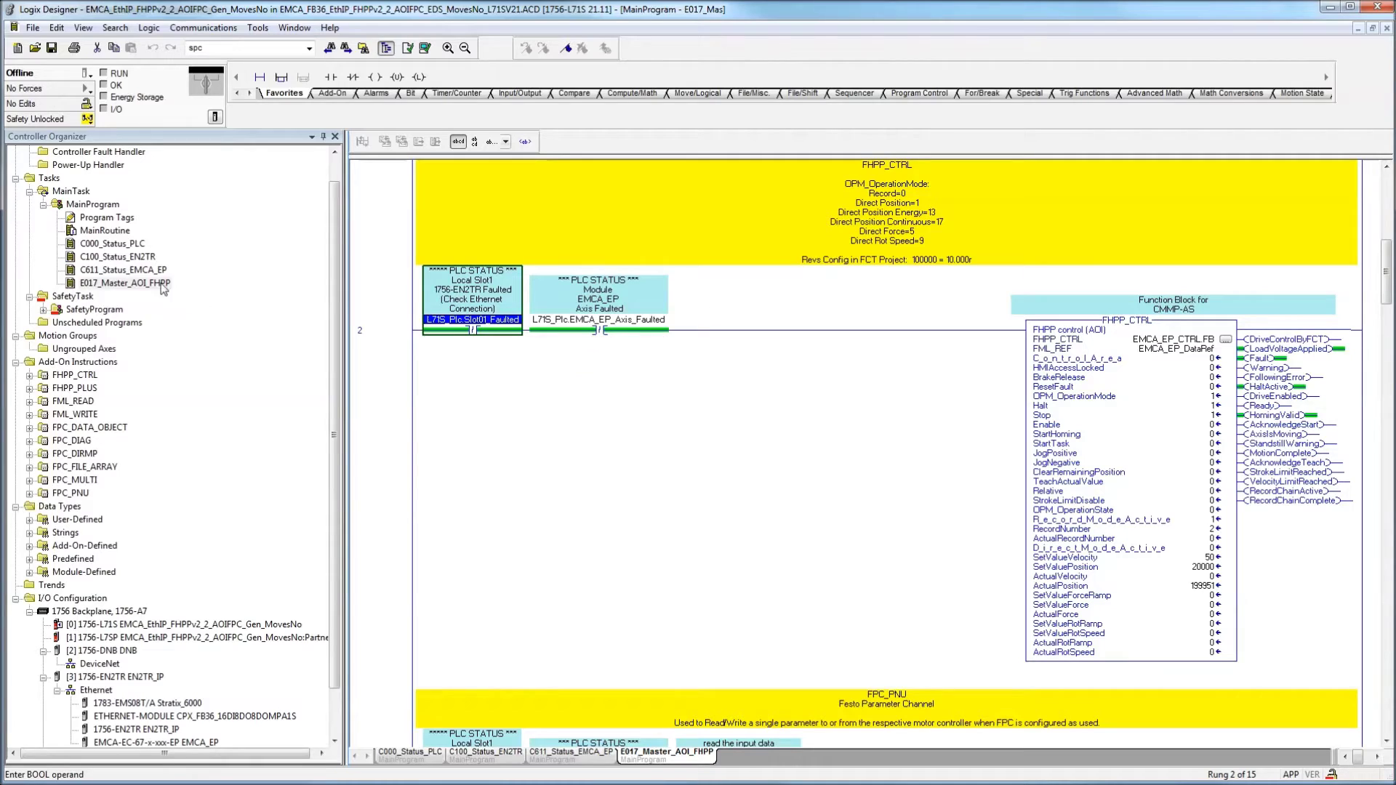
pyautogui.click(137, 271)
pyautogui.click(599, 326)
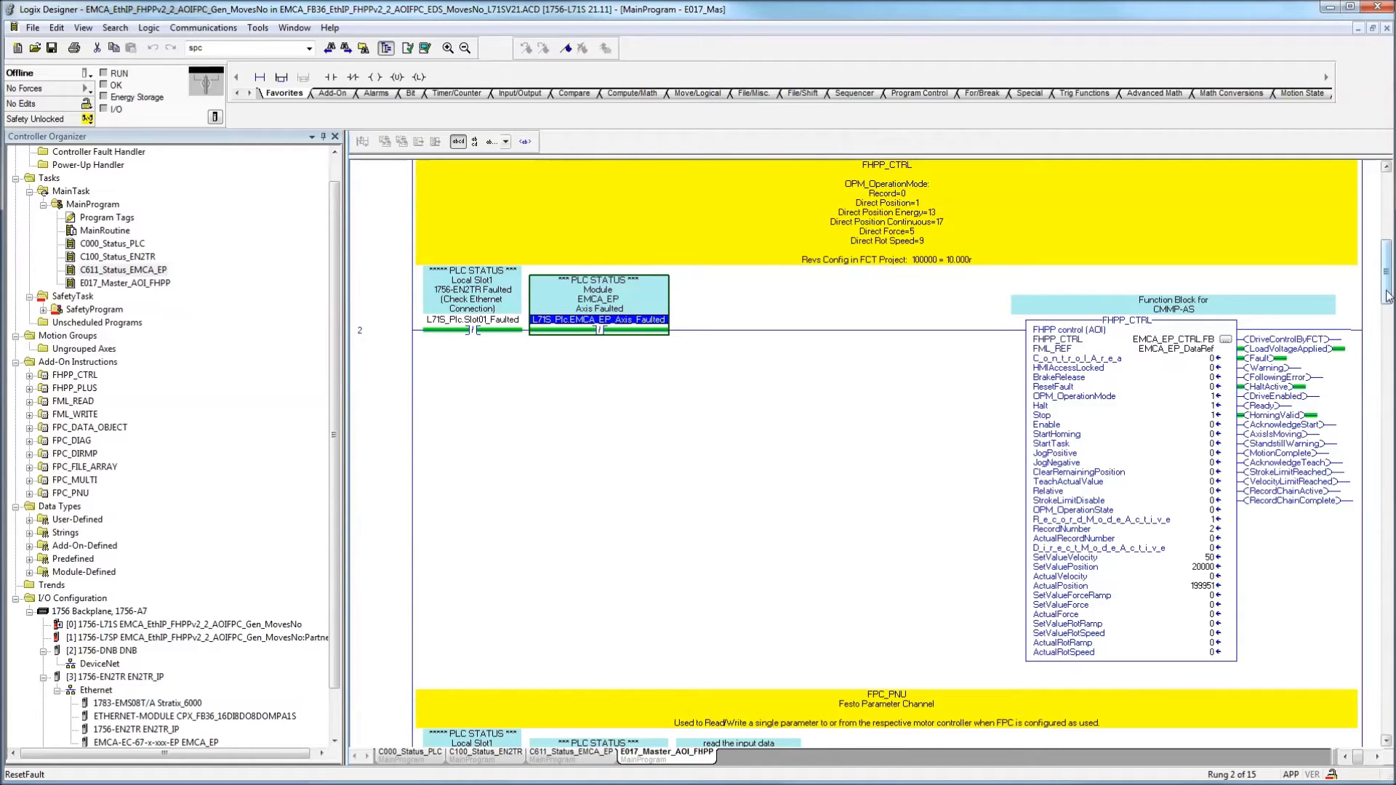
# Inspect FML_READ's DeviceType, HighByteFirst and Status parameters on rung 1 and consult the Festo FHPP manual.
pyautogui.moveTo(1387, 297); pyautogui.dragTo(1386, 263)
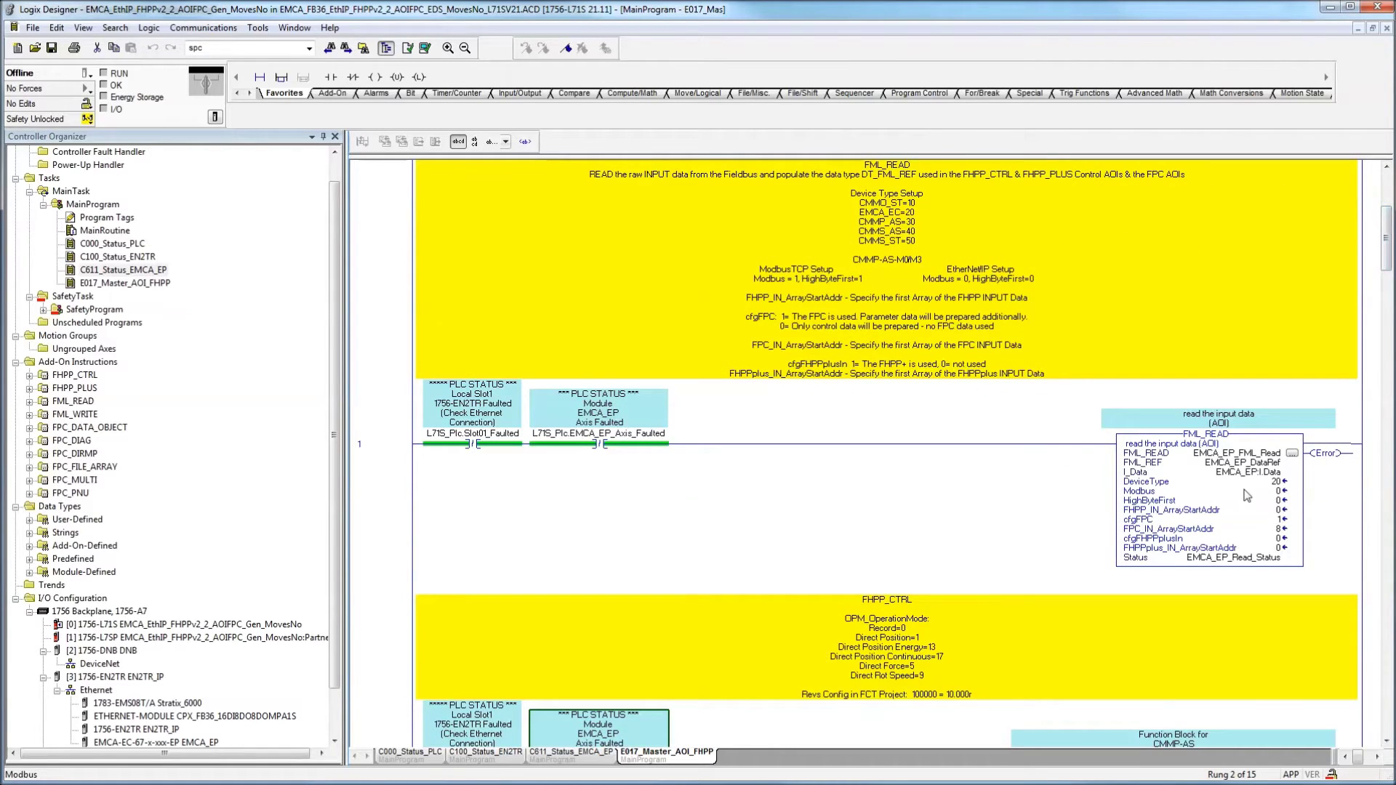
pyautogui.click(1275, 490)
pyautogui.click(1269, 482)
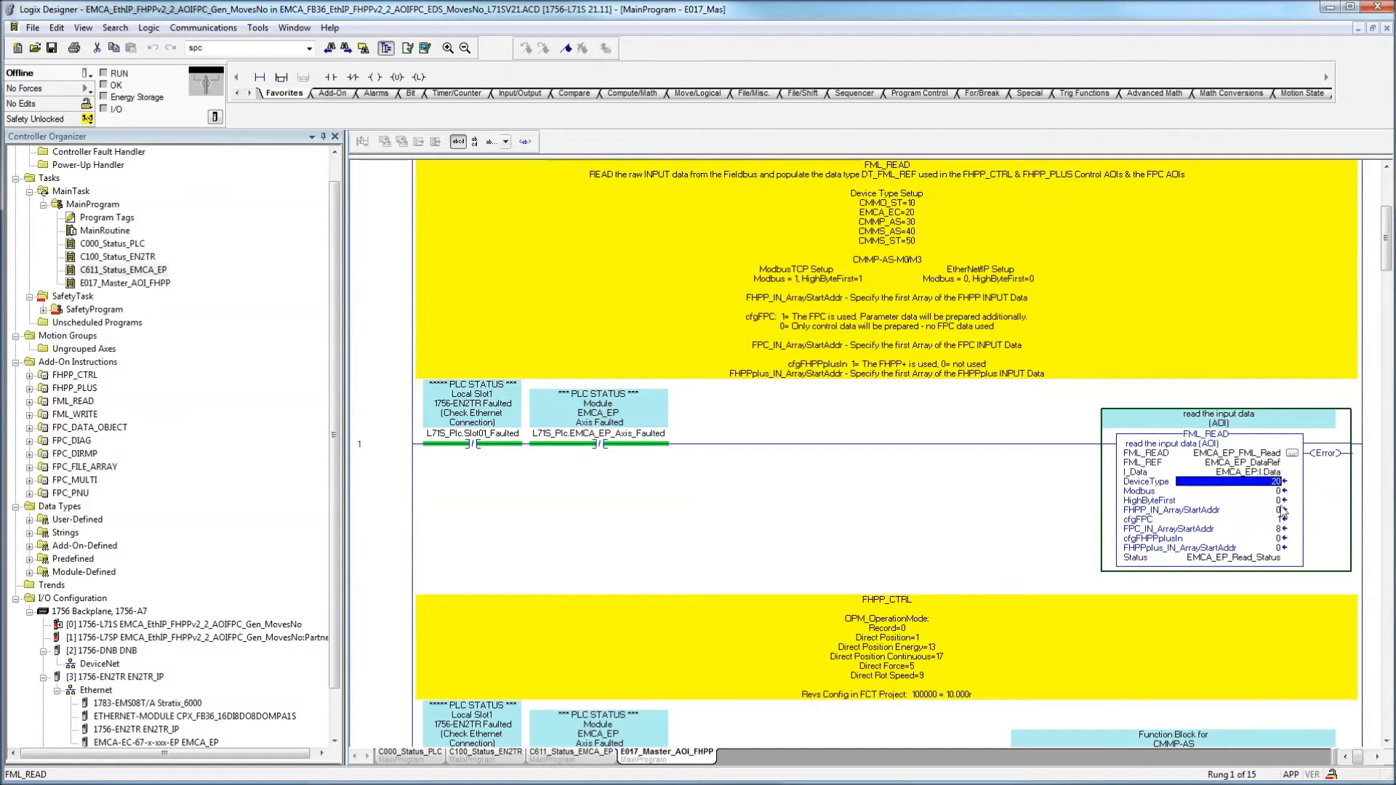
pyautogui.click(1277, 502)
pyautogui.click(1275, 558)
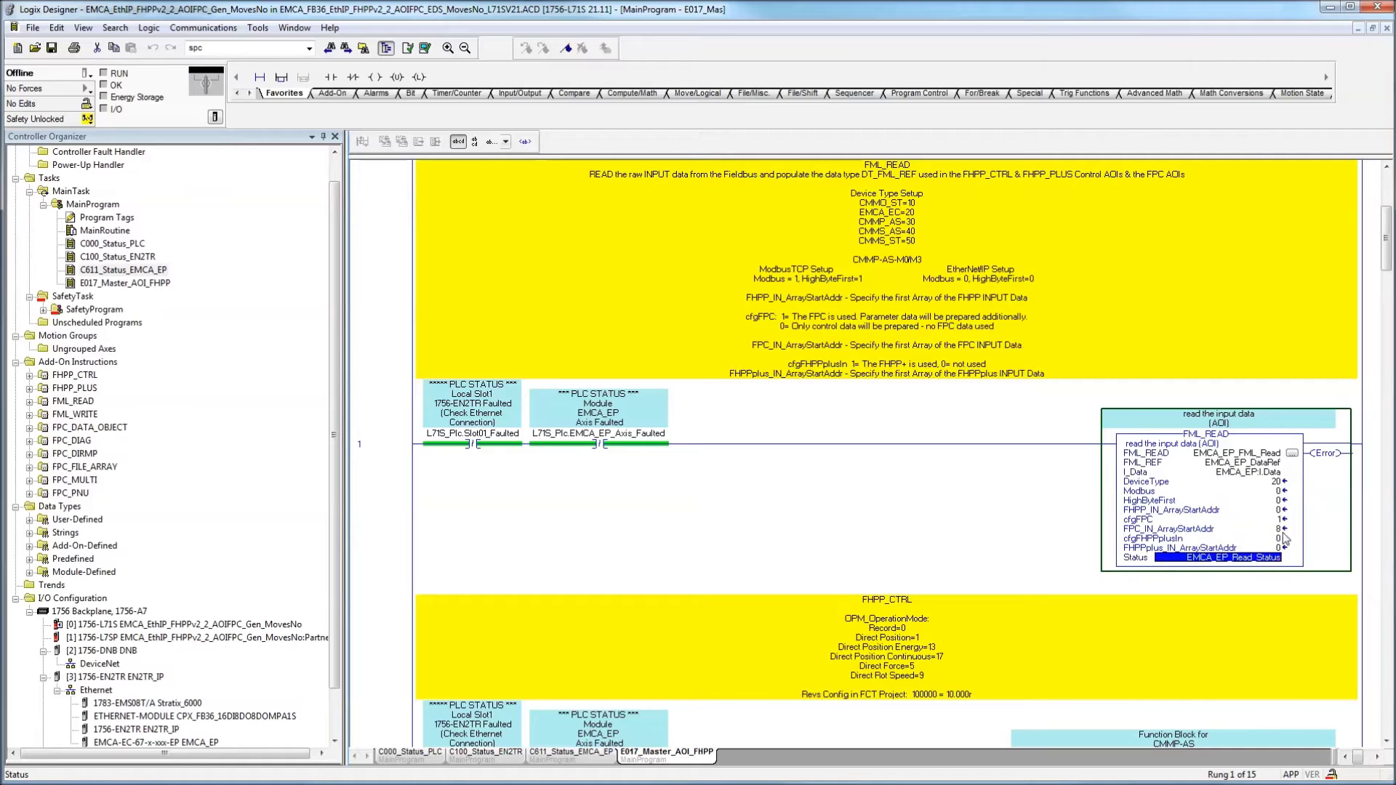
pyautogui.click(1282, 482)
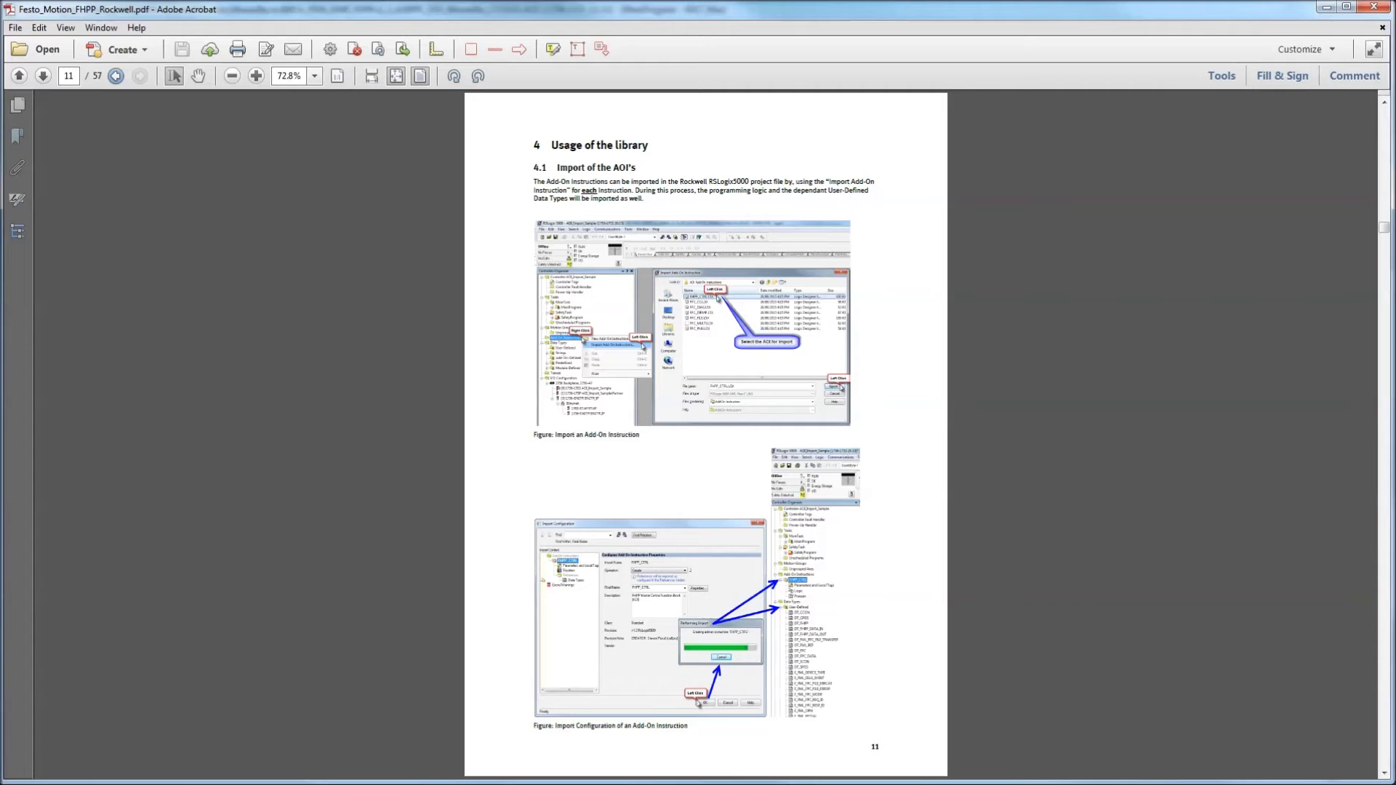
pyautogui.scroll(10, 1287, 639)
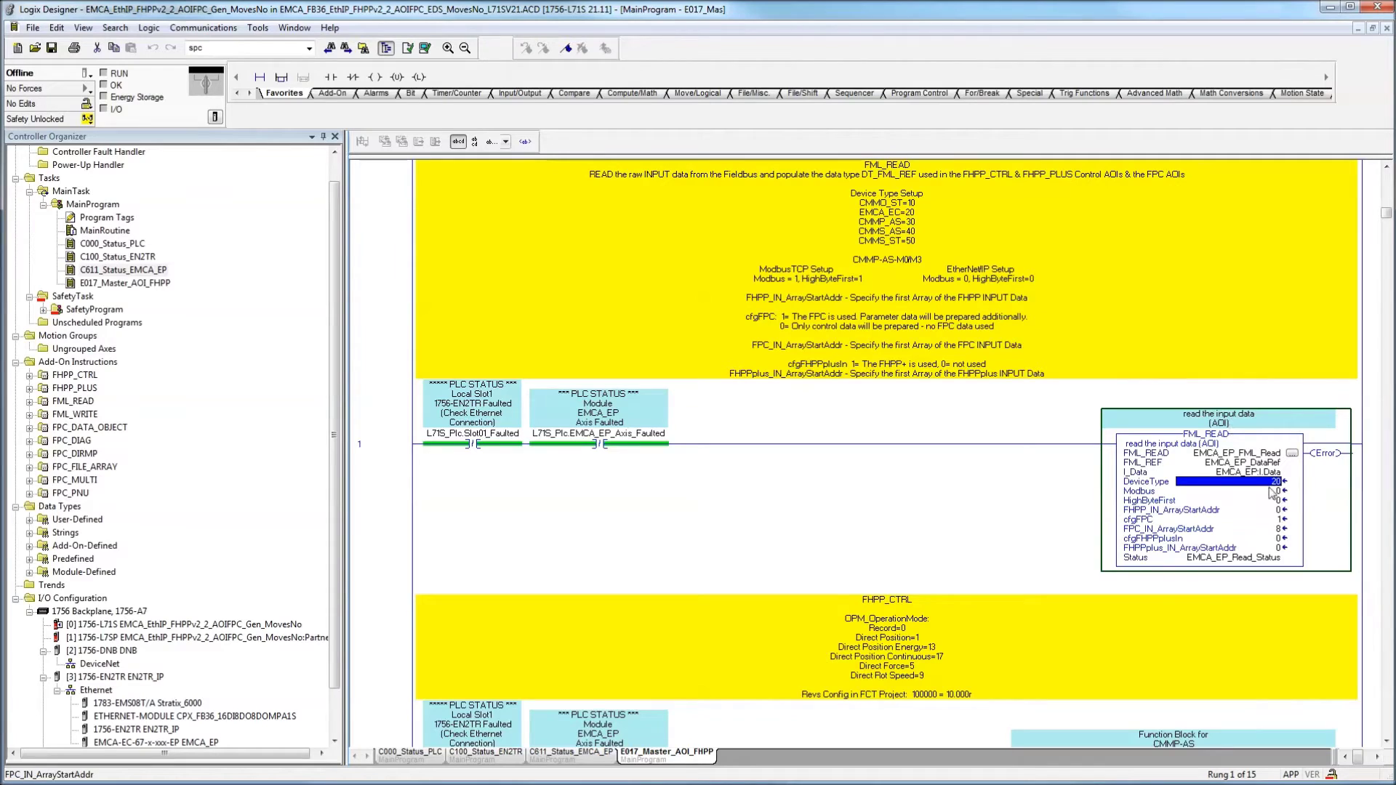
# Review FML_READ's I_Data tag and its FHPP_IN_ArrayStartAddr and FPC_IN_ArrayStartAddr parameters.
pyautogui.click(1233, 474)
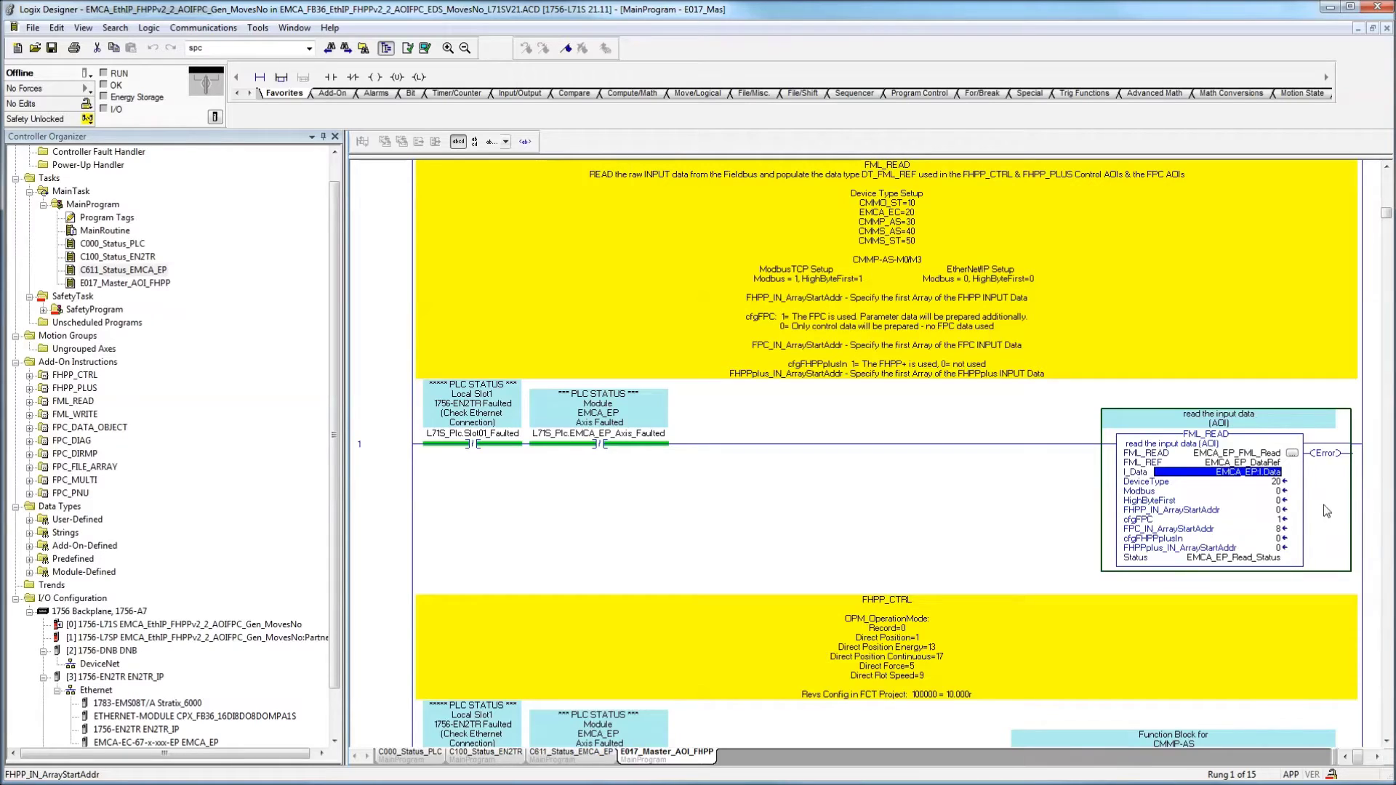
pyautogui.click(1279, 511)
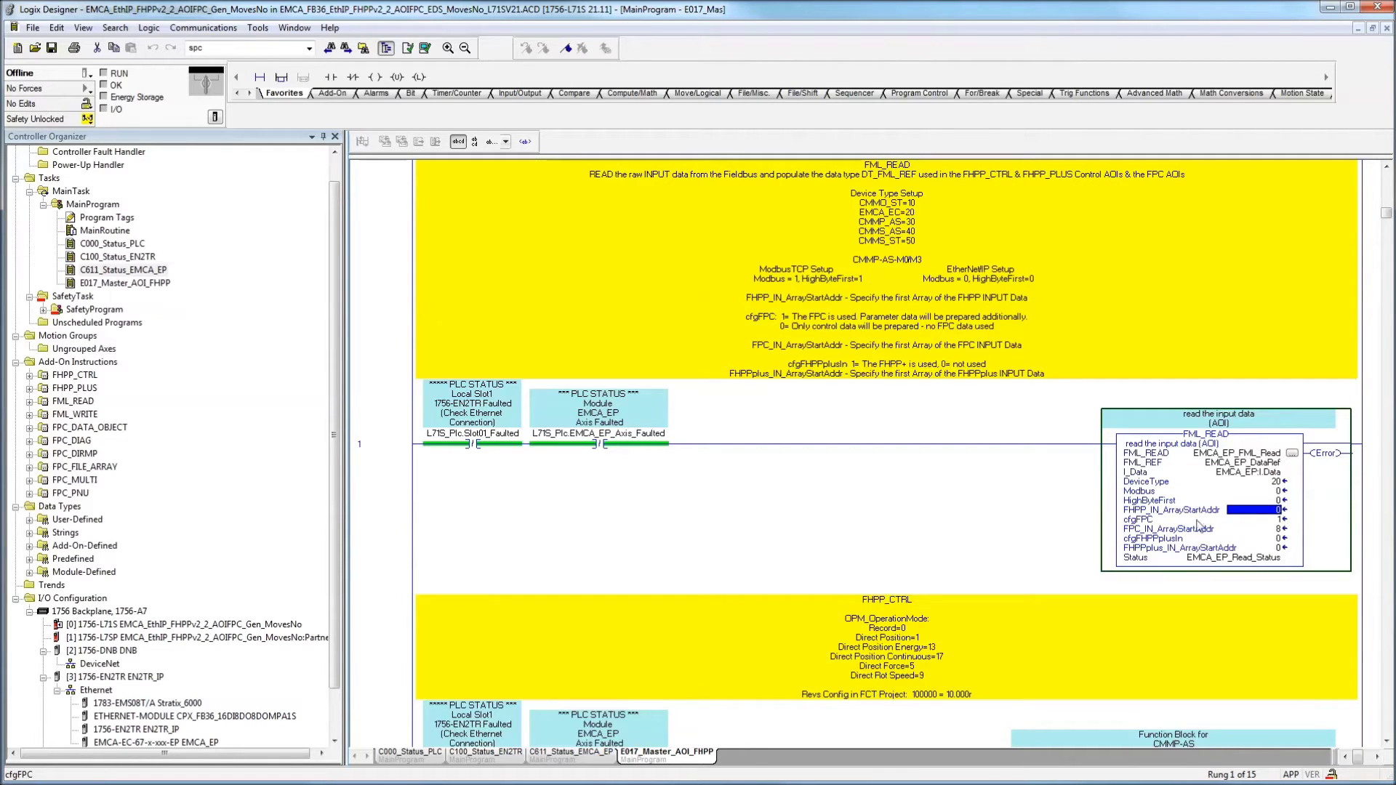
pyautogui.click(1272, 530)
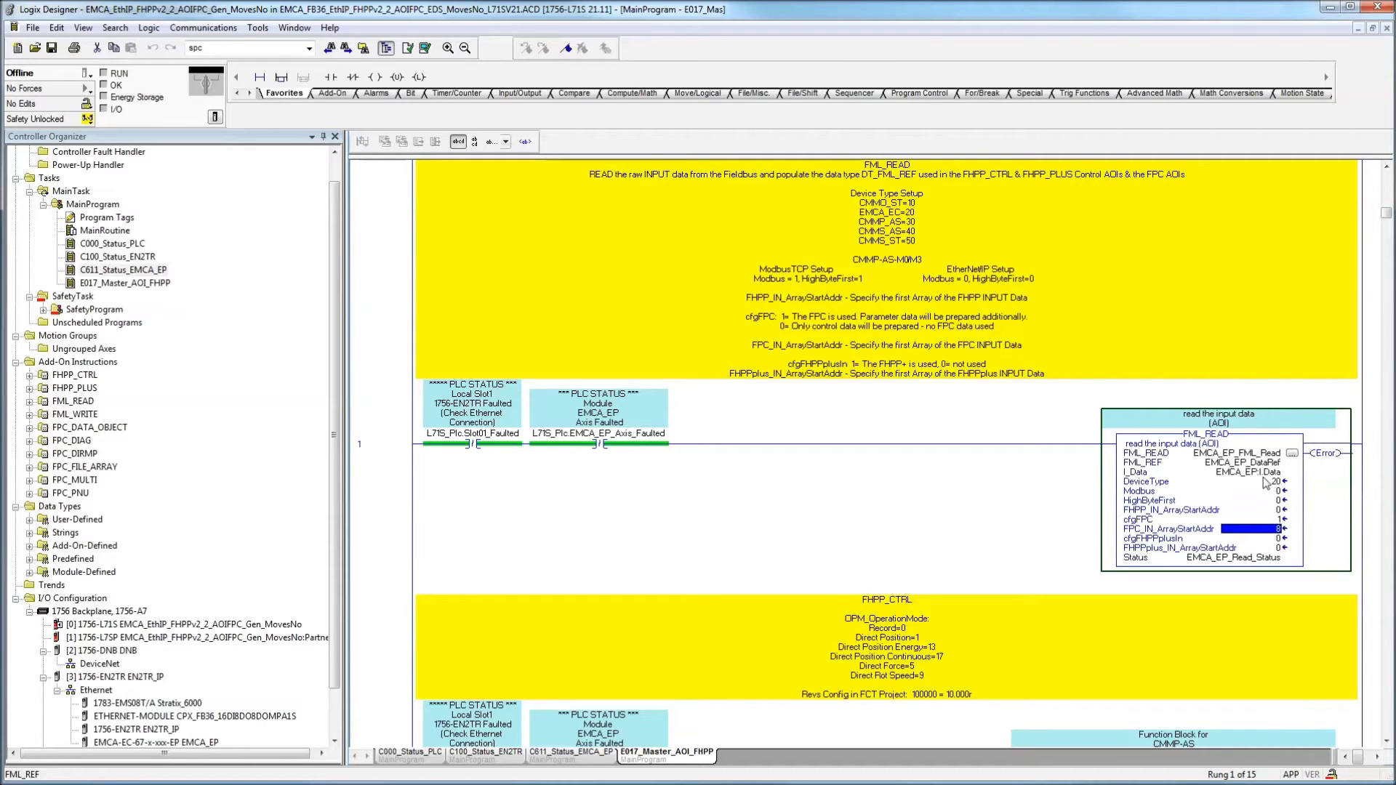
# Compare FML_READ's DeviceType, Modbus and HighByteFirst settings with the device type and protocol setup in the rung comment.
pyautogui.click(1277, 483)
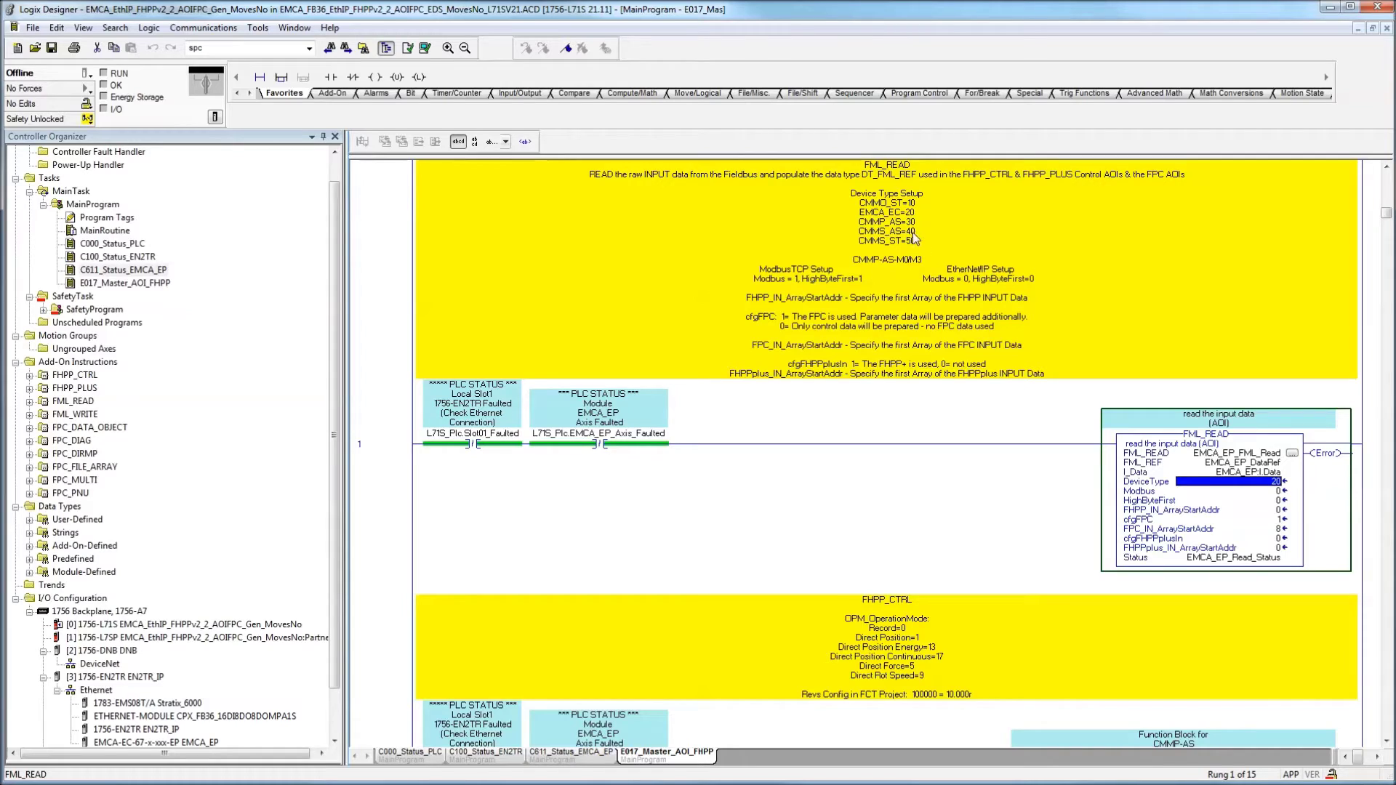
pyautogui.click(1276, 492)
pyautogui.click(1271, 482)
pyautogui.click(1272, 491)
pyautogui.click(1274, 501)
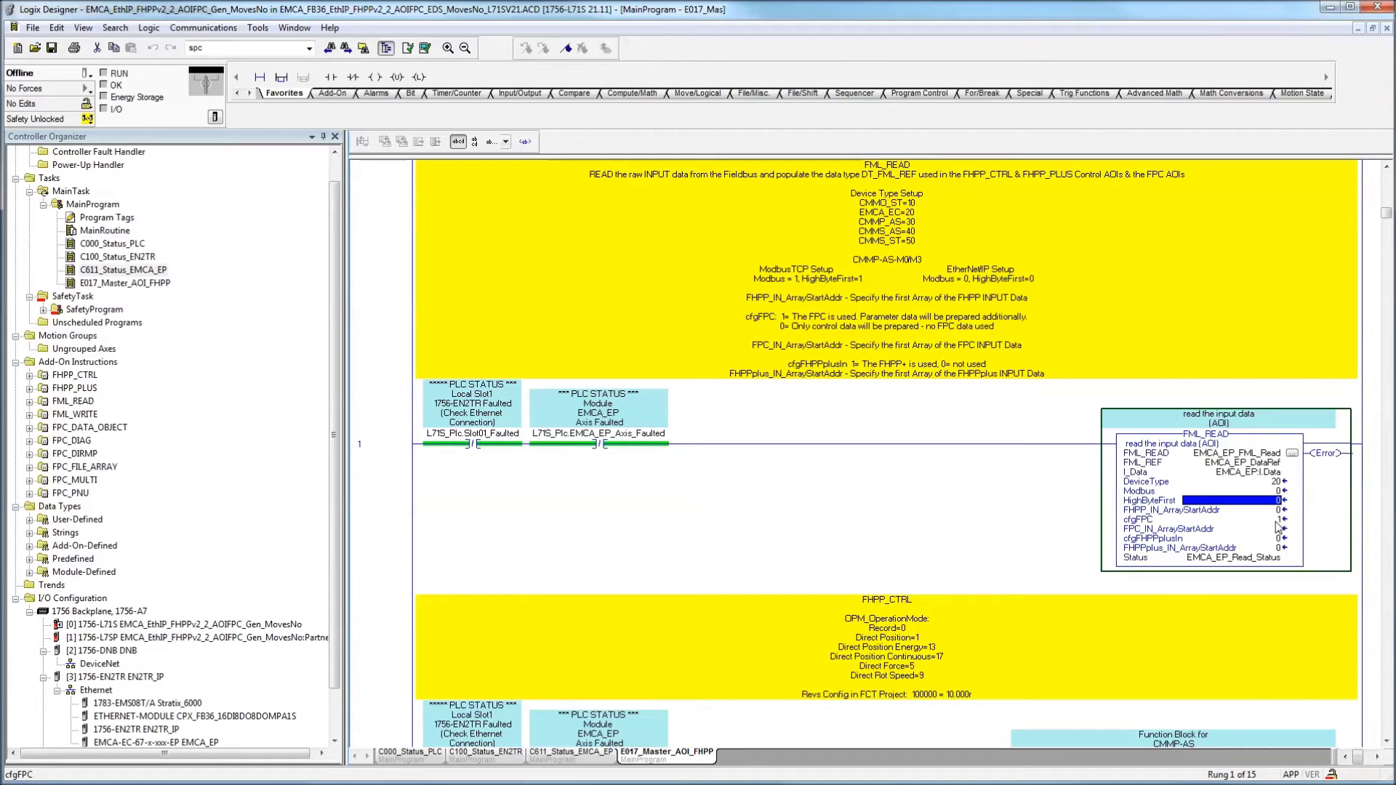
# Check FML_READ's cfgFPC parameter against the Parameter Channel in Festo Configuration Tool's FHPP+ Editor and return to Logix Designer.
pyautogui.click(1275, 520)
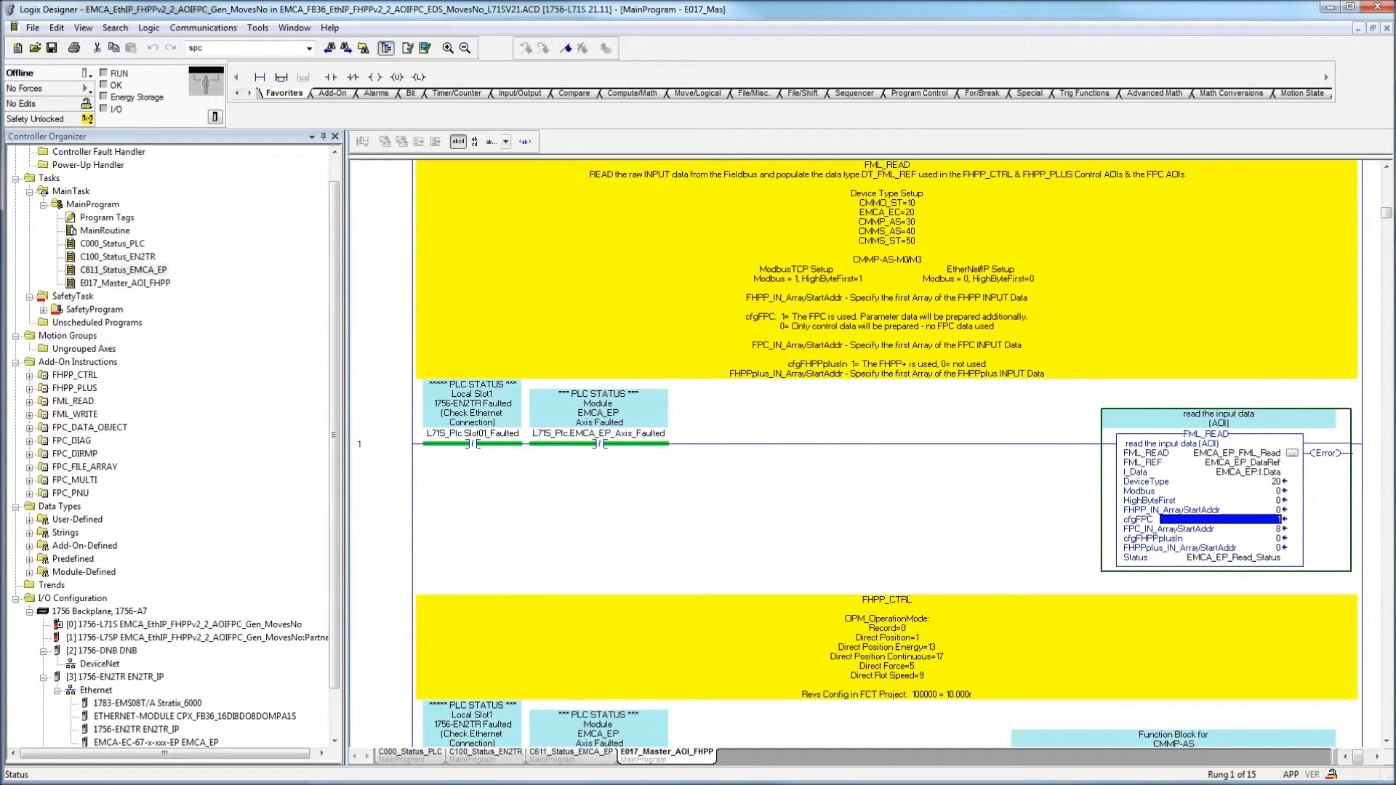
pyautogui.hotkey('alt', 'Tab')
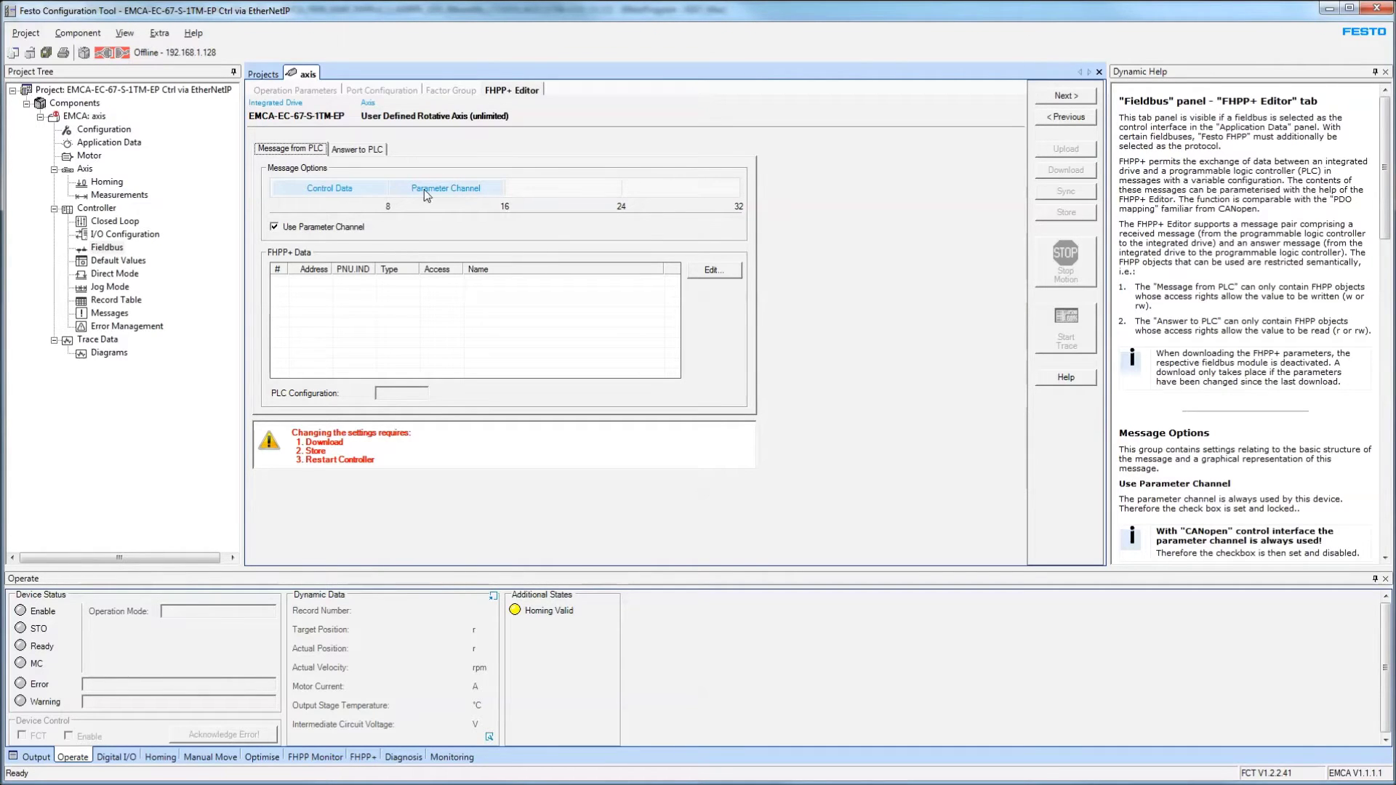
pyautogui.hotkey('alt', 'Tab')
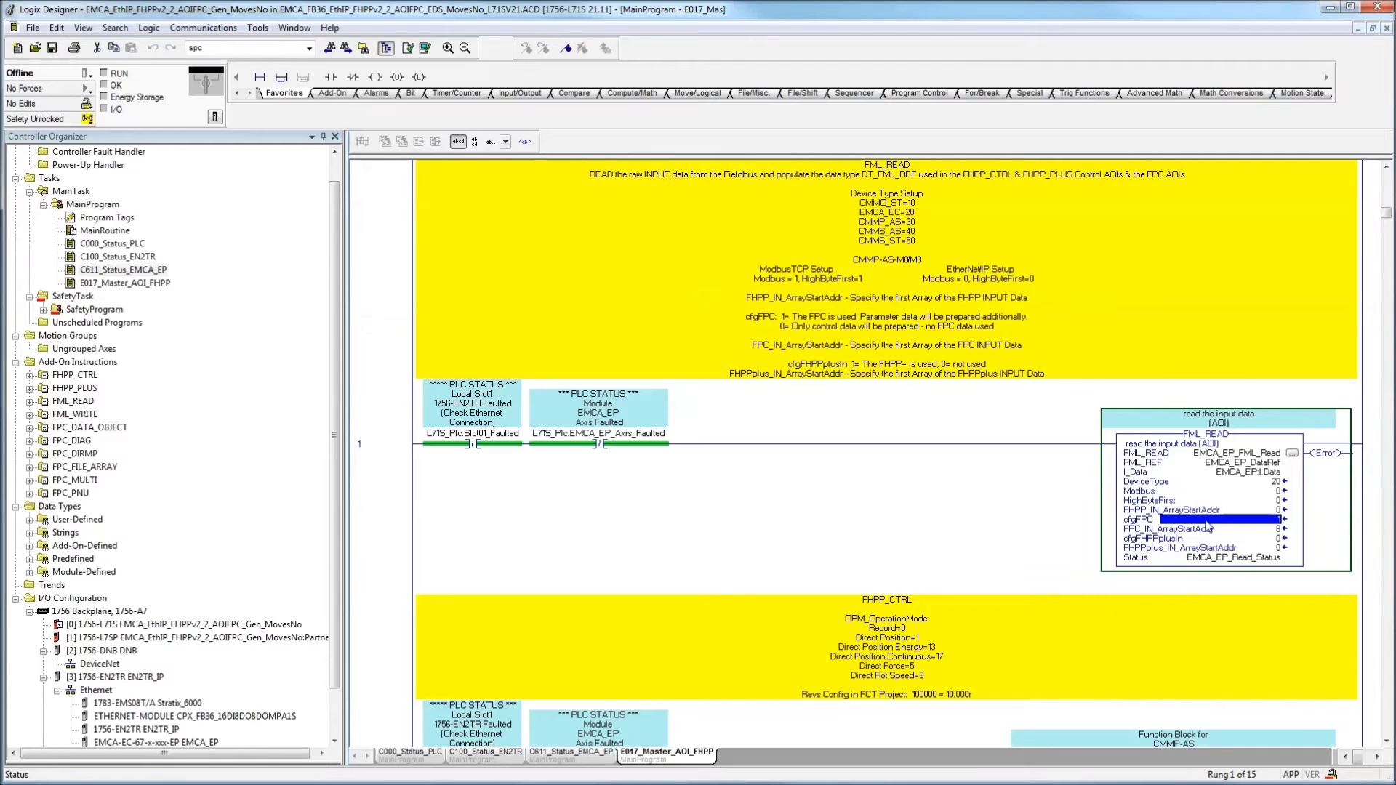
# Switch to Festo Configuration Tool and add Start deceleration and Position Window Time to the FHPP+ data of the message from PLC.
pyautogui.doubleClick(1216, 539)
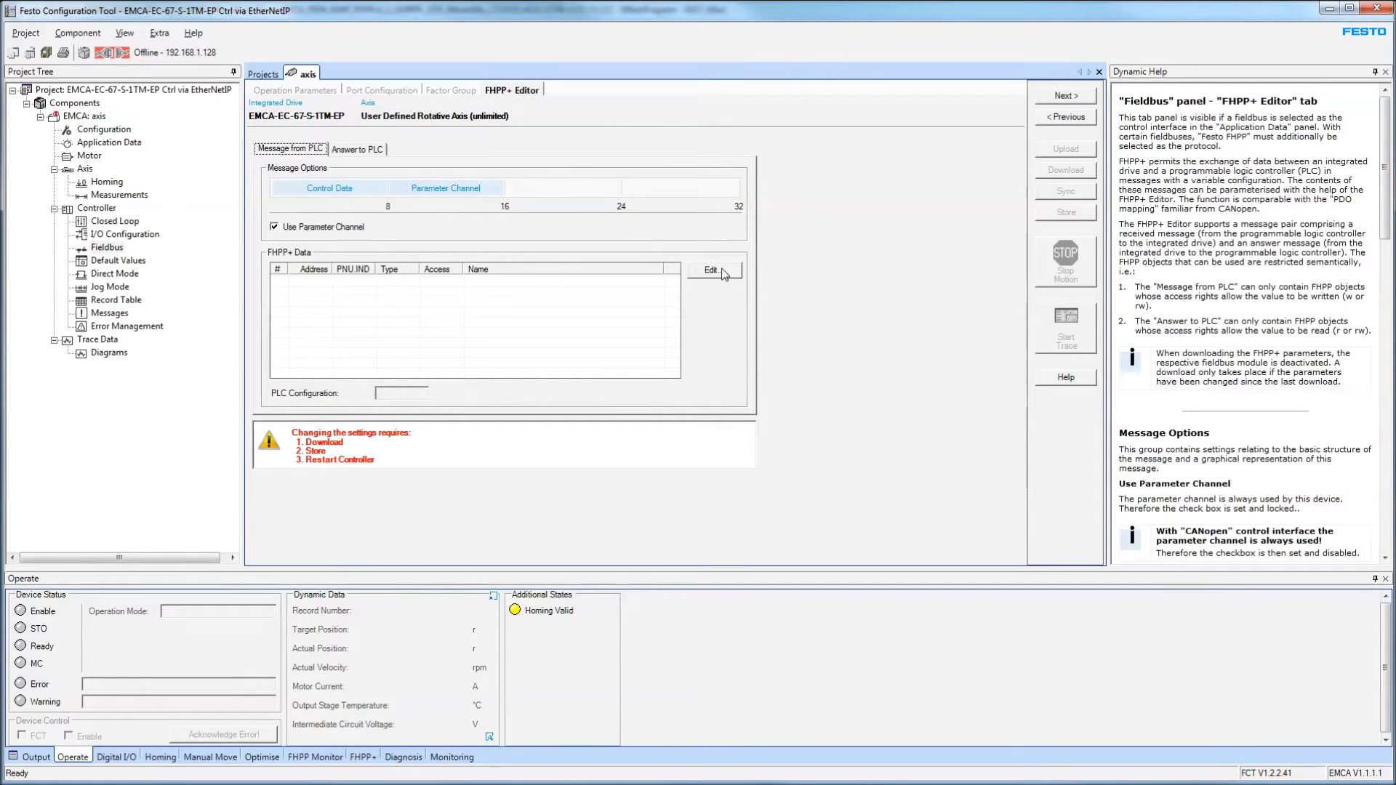
pyautogui.click(375, 396)
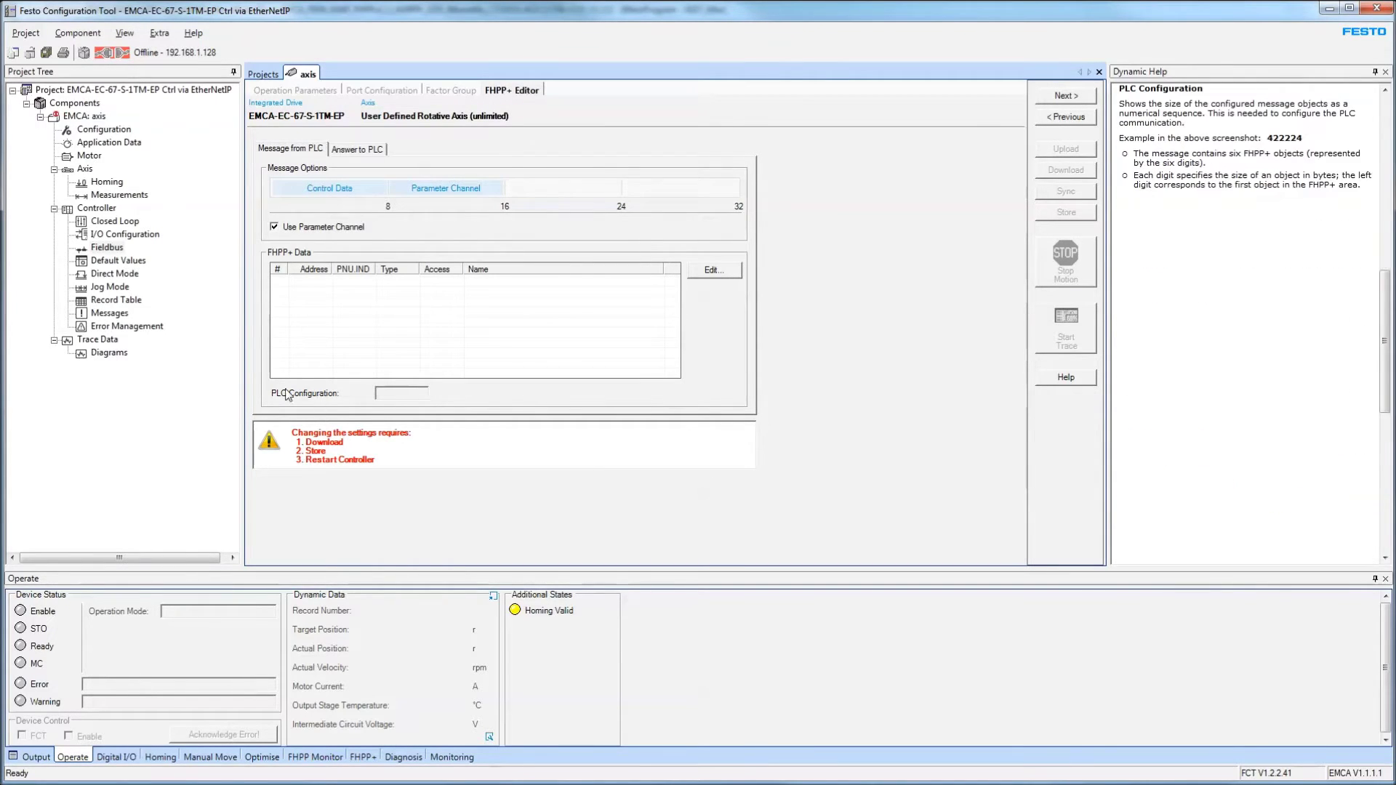
pyautogui.click(710, 272)
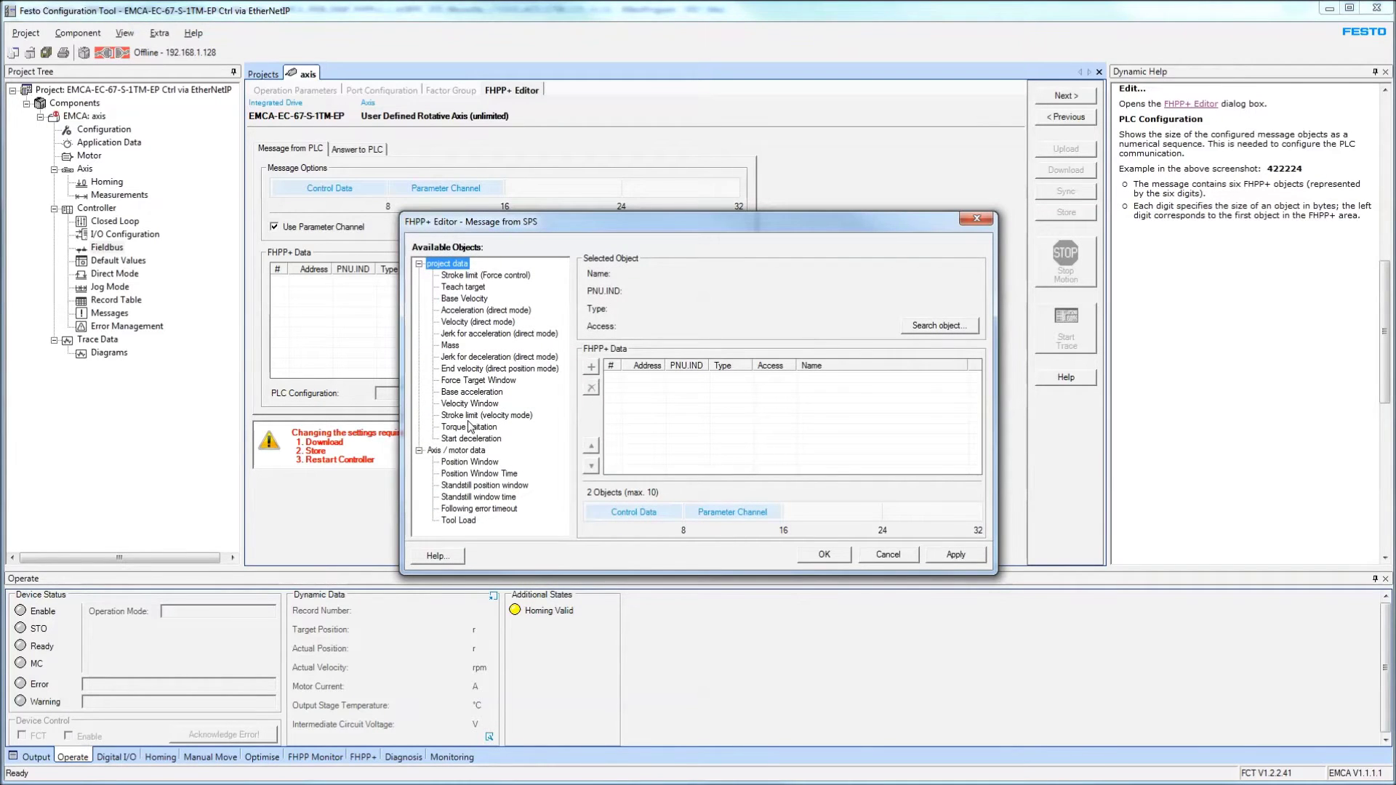
pyautogui.click(469, 427)
pyautogui.click(471, 439)
pyautogui.click(591, 367)
pyautogui.click(501, 473)
pyautogui.click(590, 367)
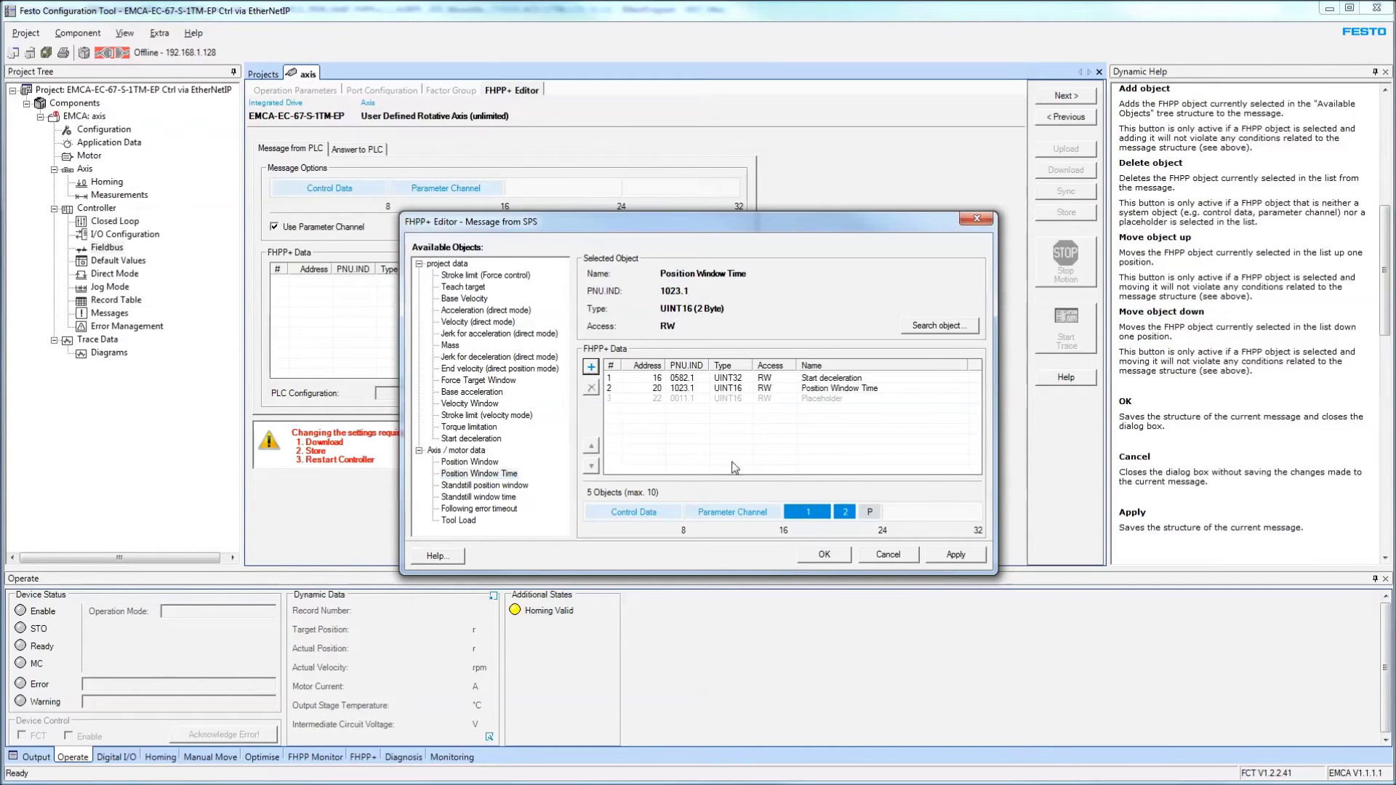
pyautogui.click(826, 555)
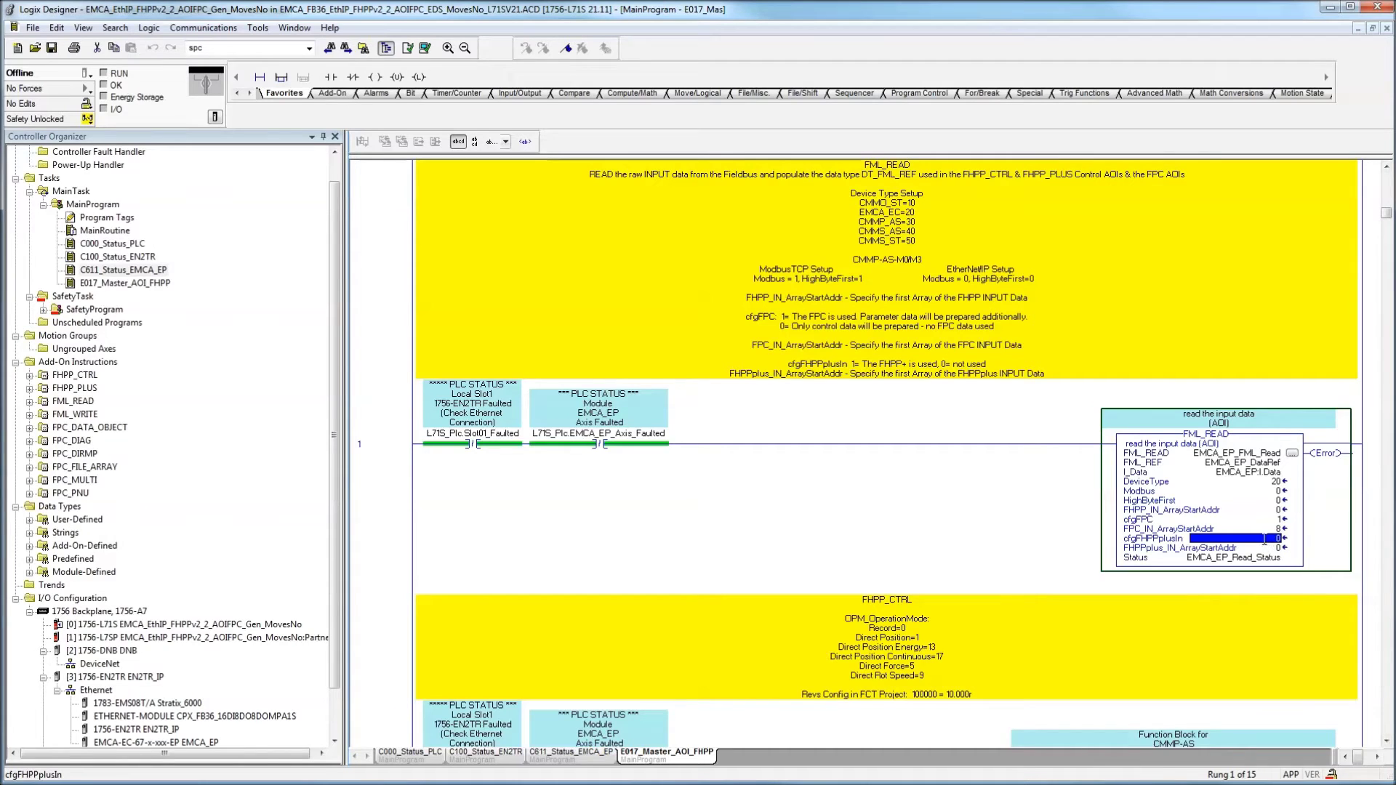
# Return to Logix Designer and set FML_READ's cfgFHPPplusIn parameter on rung 1 to 422.
pyautogui.write('422')
pyautogui.press('Return')
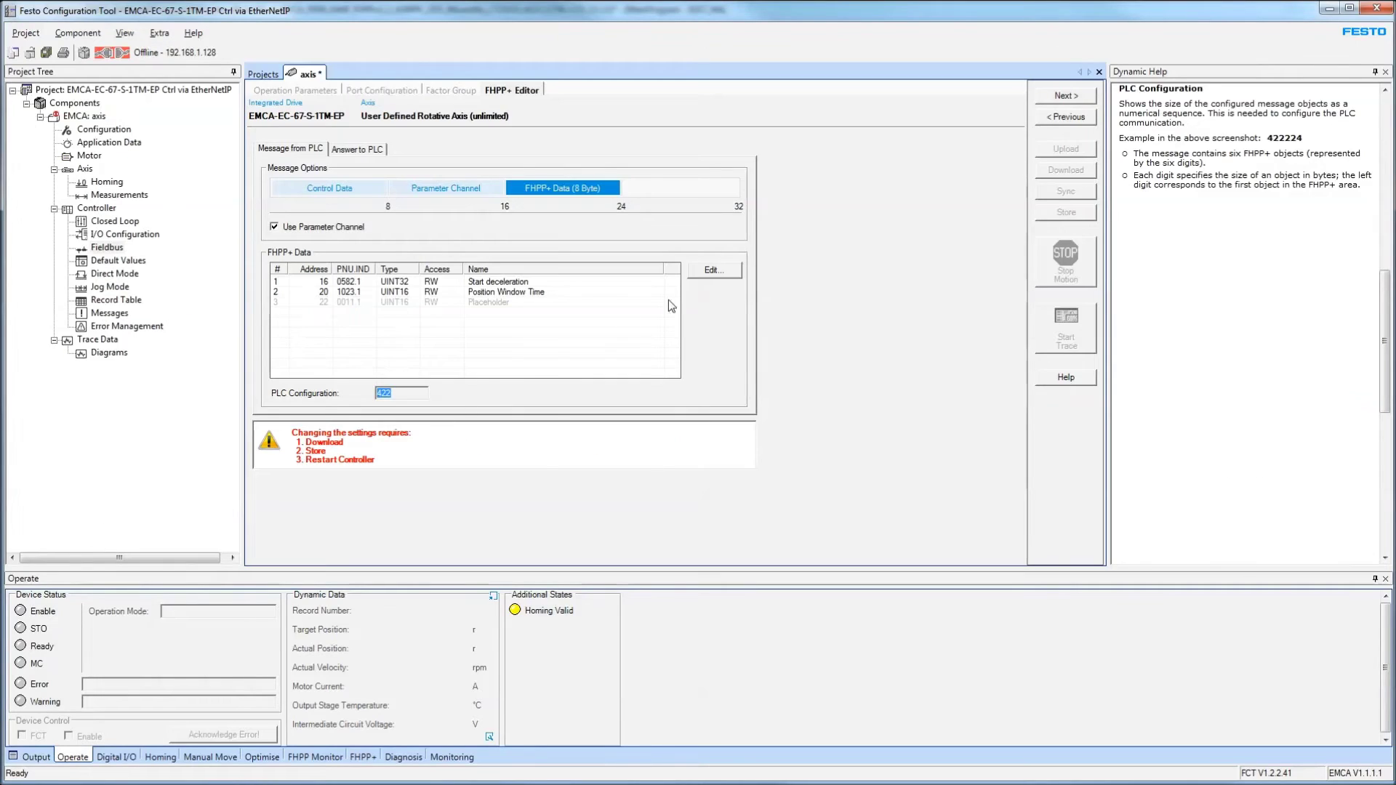
# In Festo Configuration Tool, remove all added objects from the FHPP+ data of the message from PLC.
pyautogui.click(715, 270)
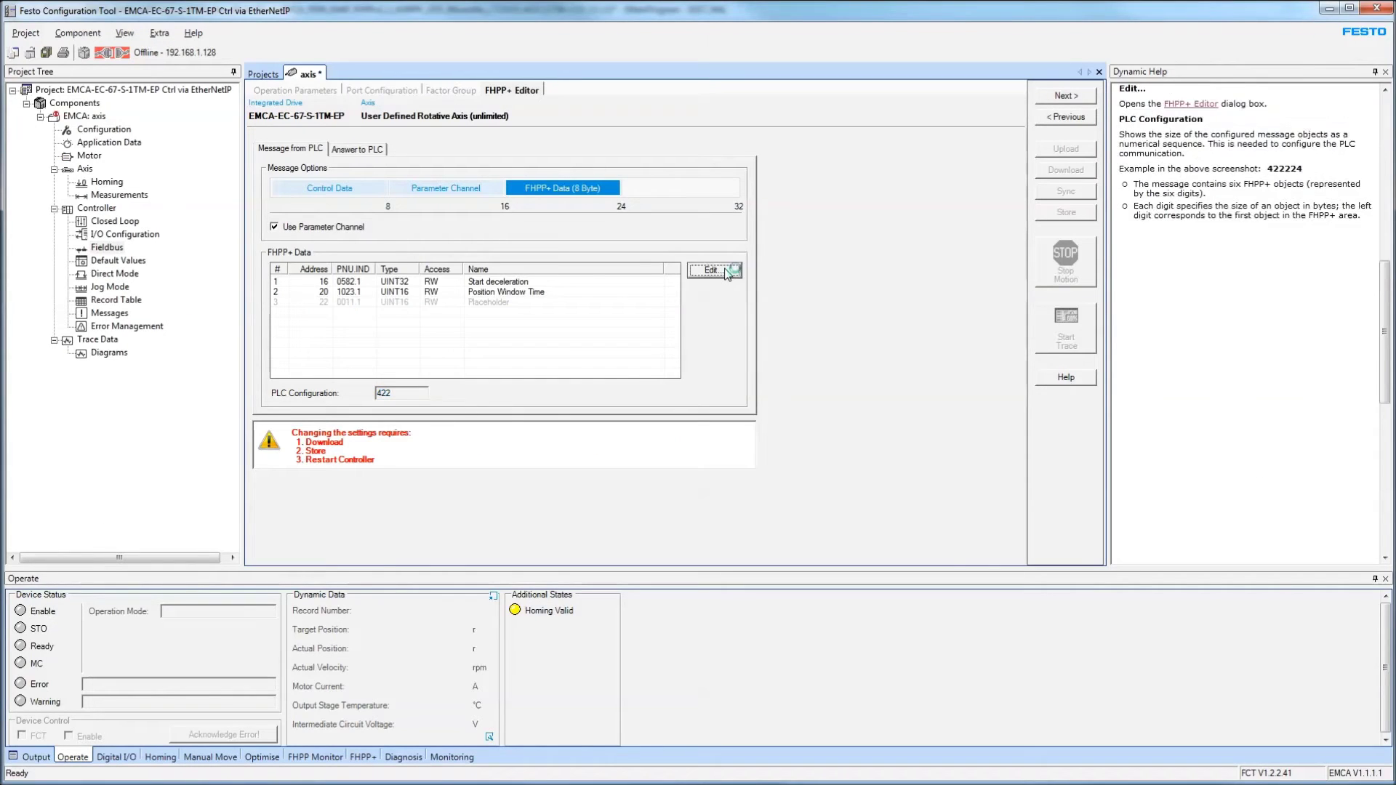
pyautogui.click(632, 380)
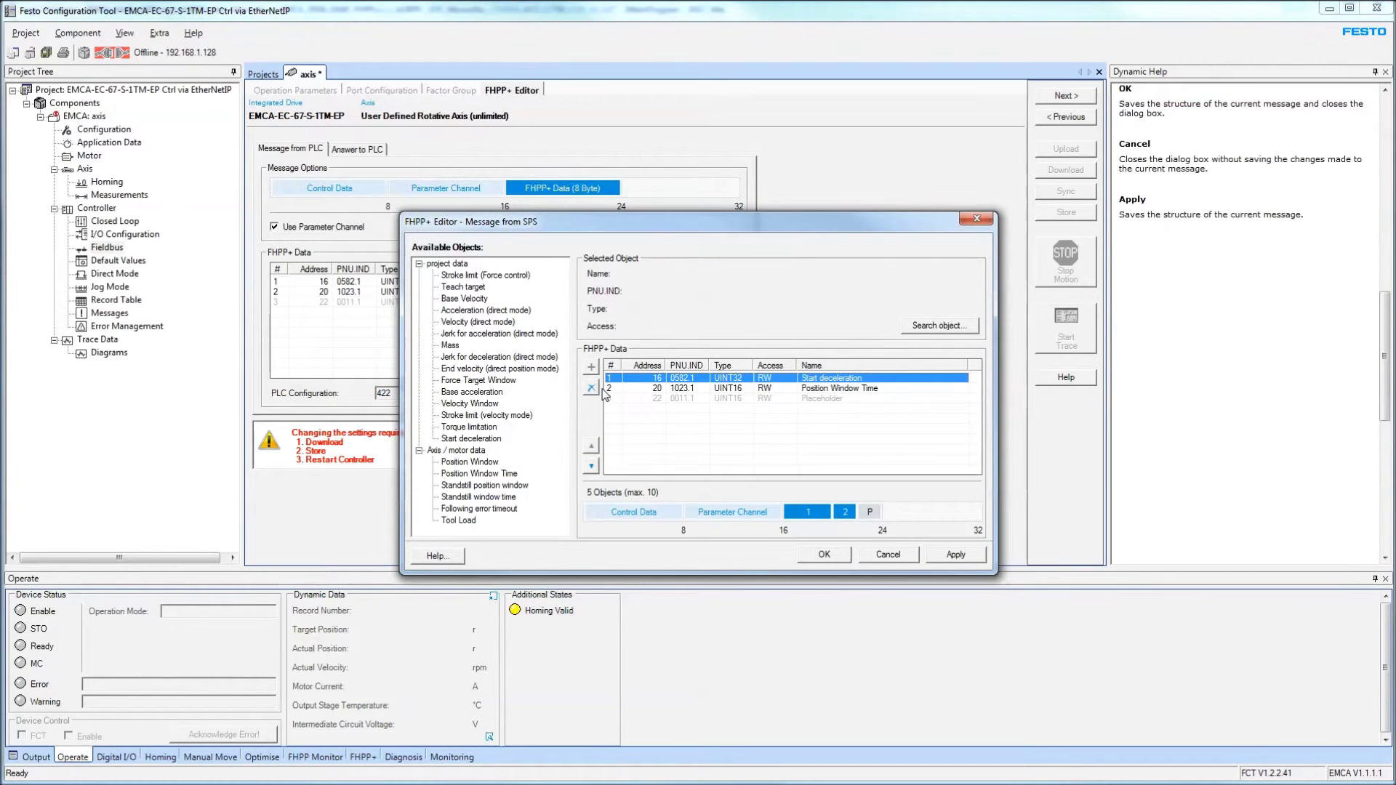
pyautogui.click(591, 388)
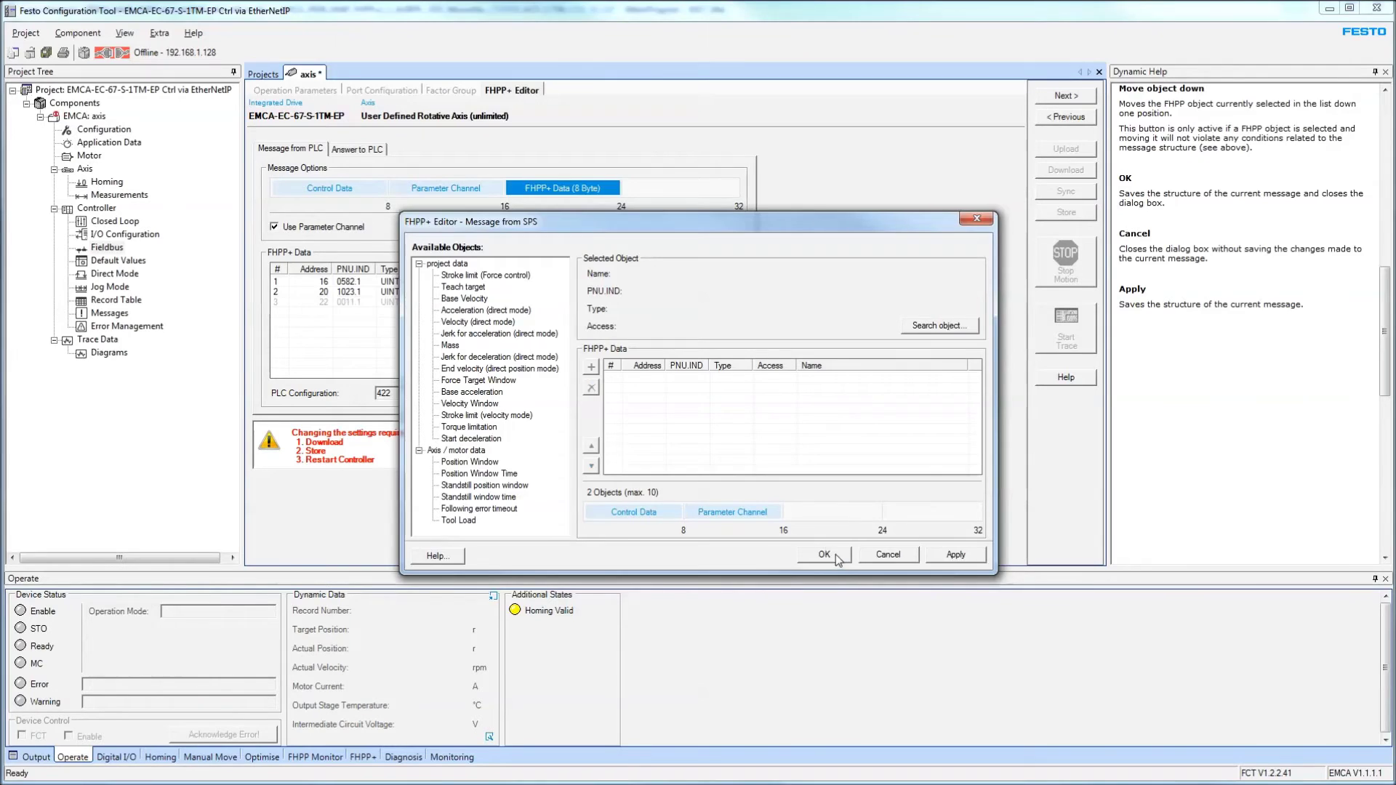
pyautogui.click(824, 554)
pyautogui.click(47, 53)
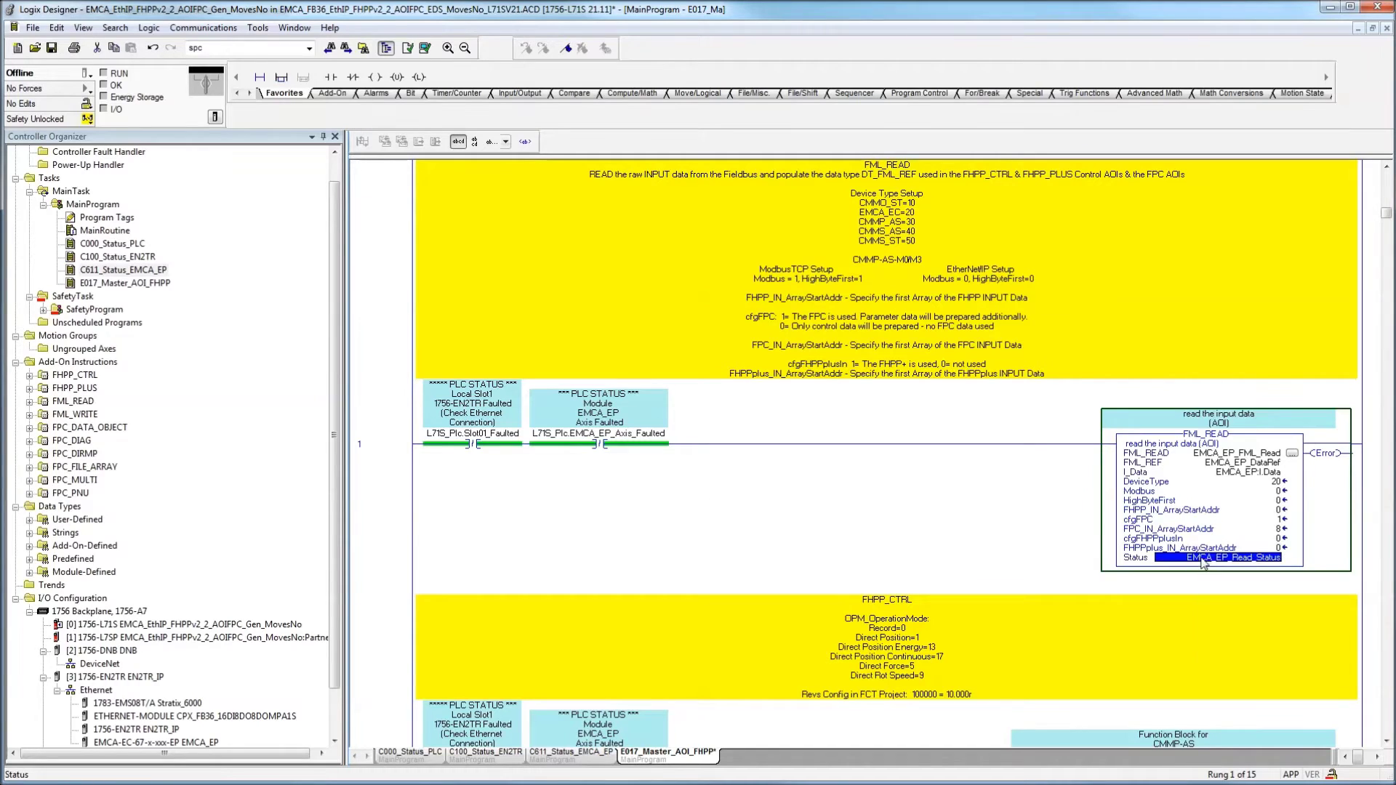
# Switch to Logix Designer and review FML_WRITE's FML_REF, O_Data, FHPP_OUT, FPC_OUT and FHPPplus_OUT array start address parameters on rung 14.
pyautogui.click(1205, 434)
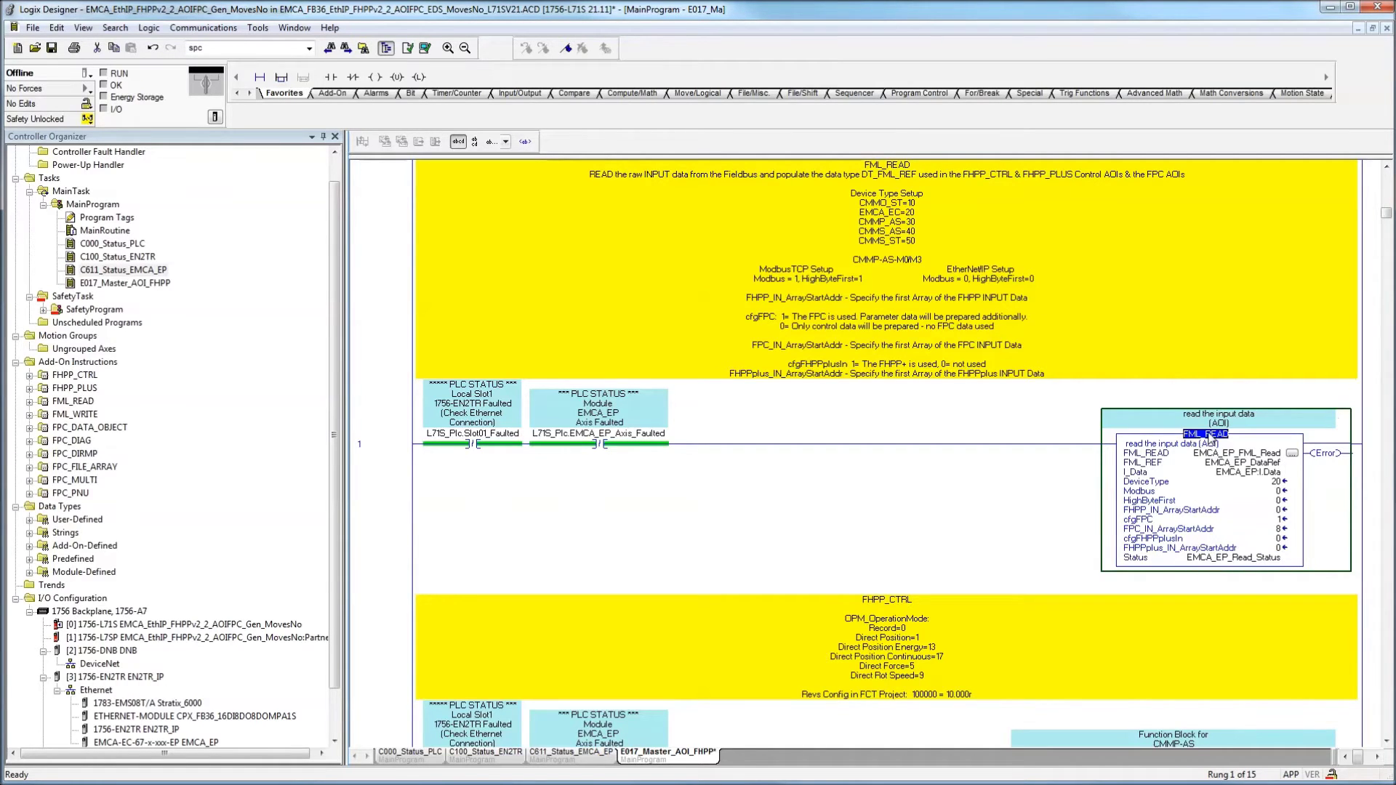
pyautogui.moveTo(1386, 214); pyautogui.dragTo(1386, 622)
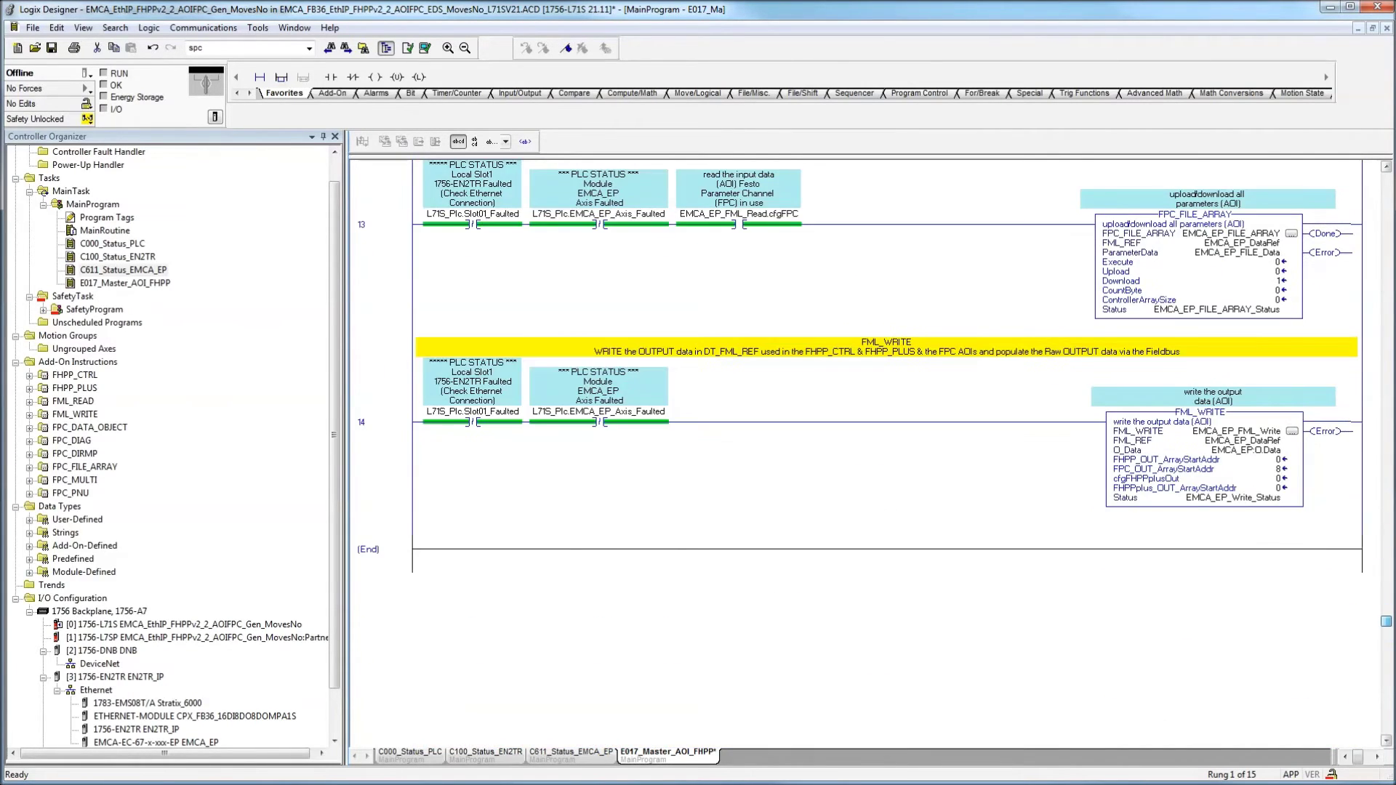
pyautogui.click(1247, 440)
pyautogui.click(1258, 450)
pyautogui.click(1279, 459)
pyautogui.click(1279, 469)
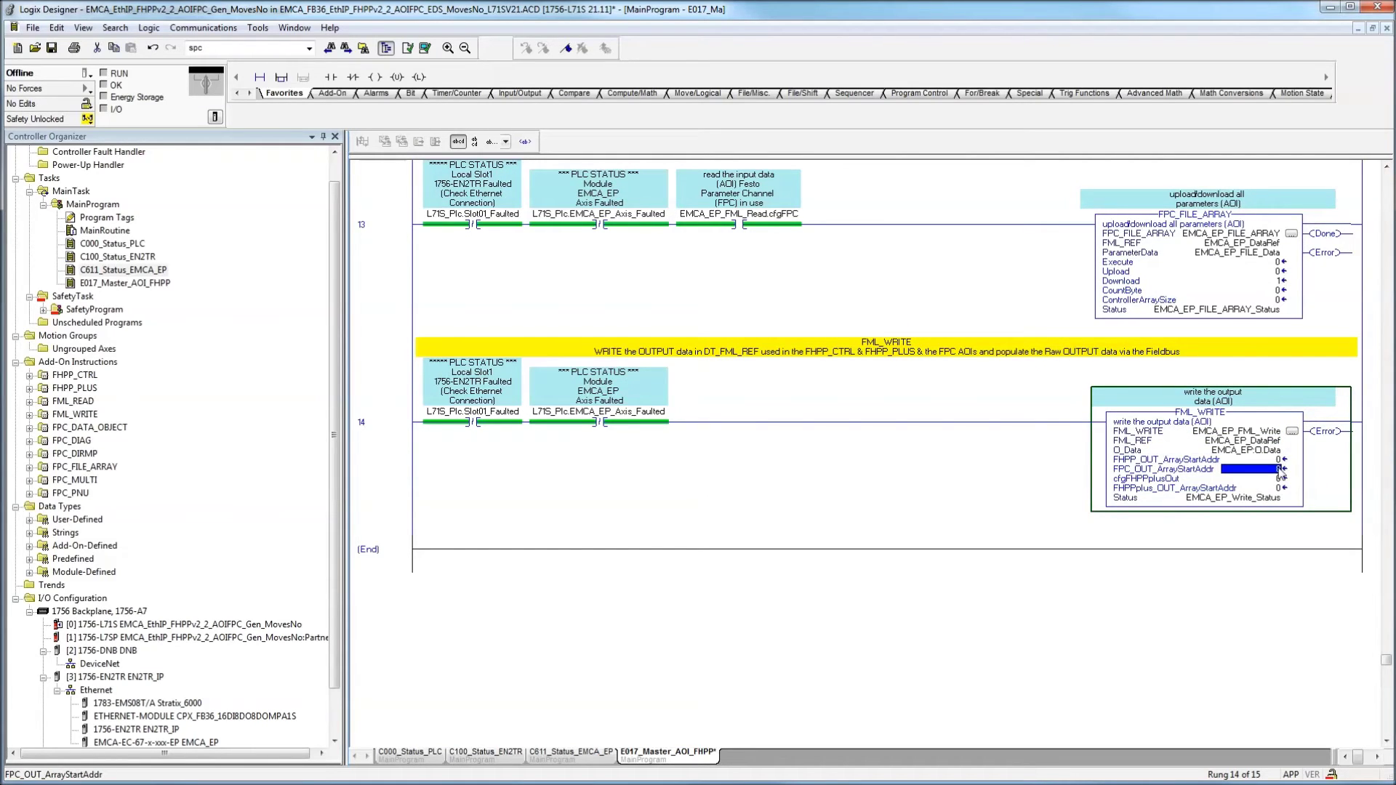
pyautogui.click(1278, 488)
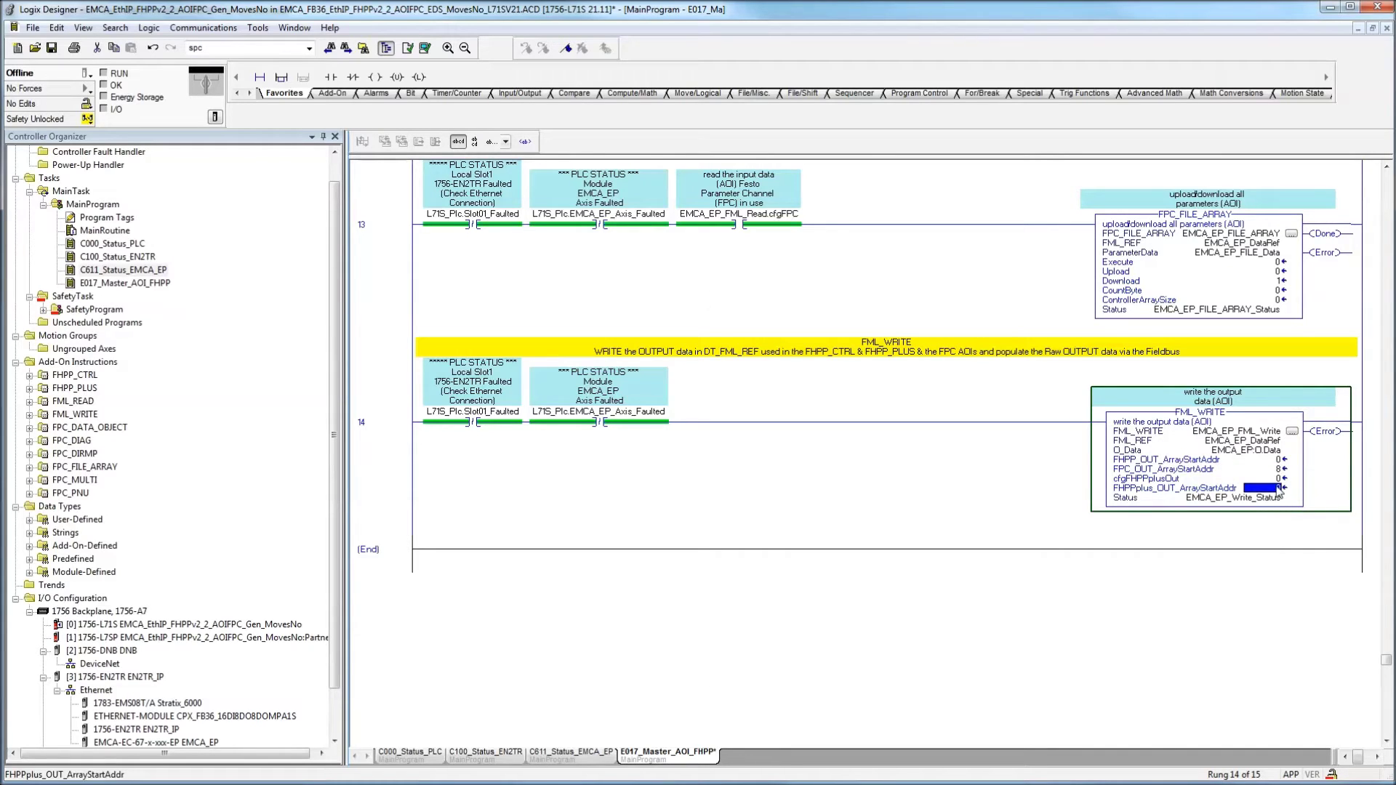
pyautogui.click(1157, 462)
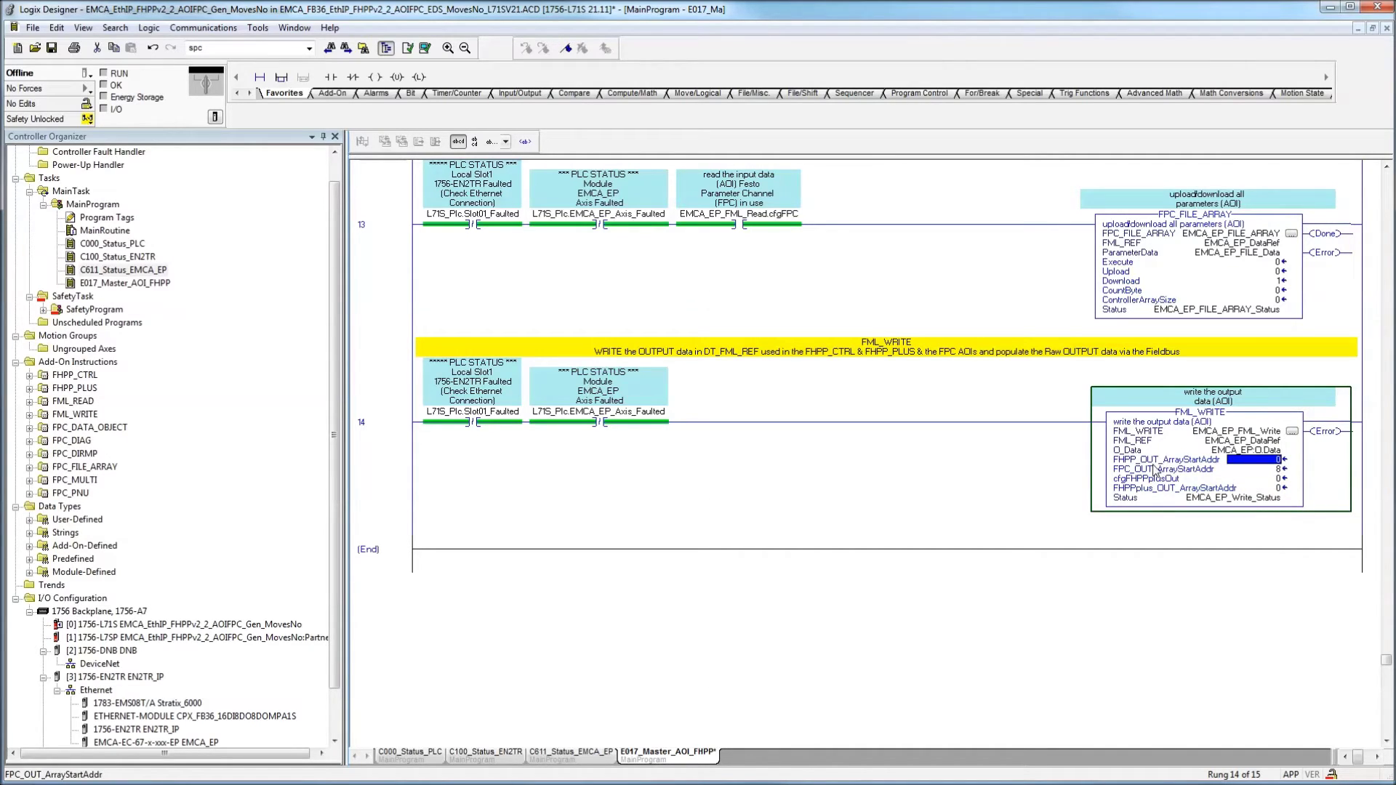
pyautogui.click(1155, 470)
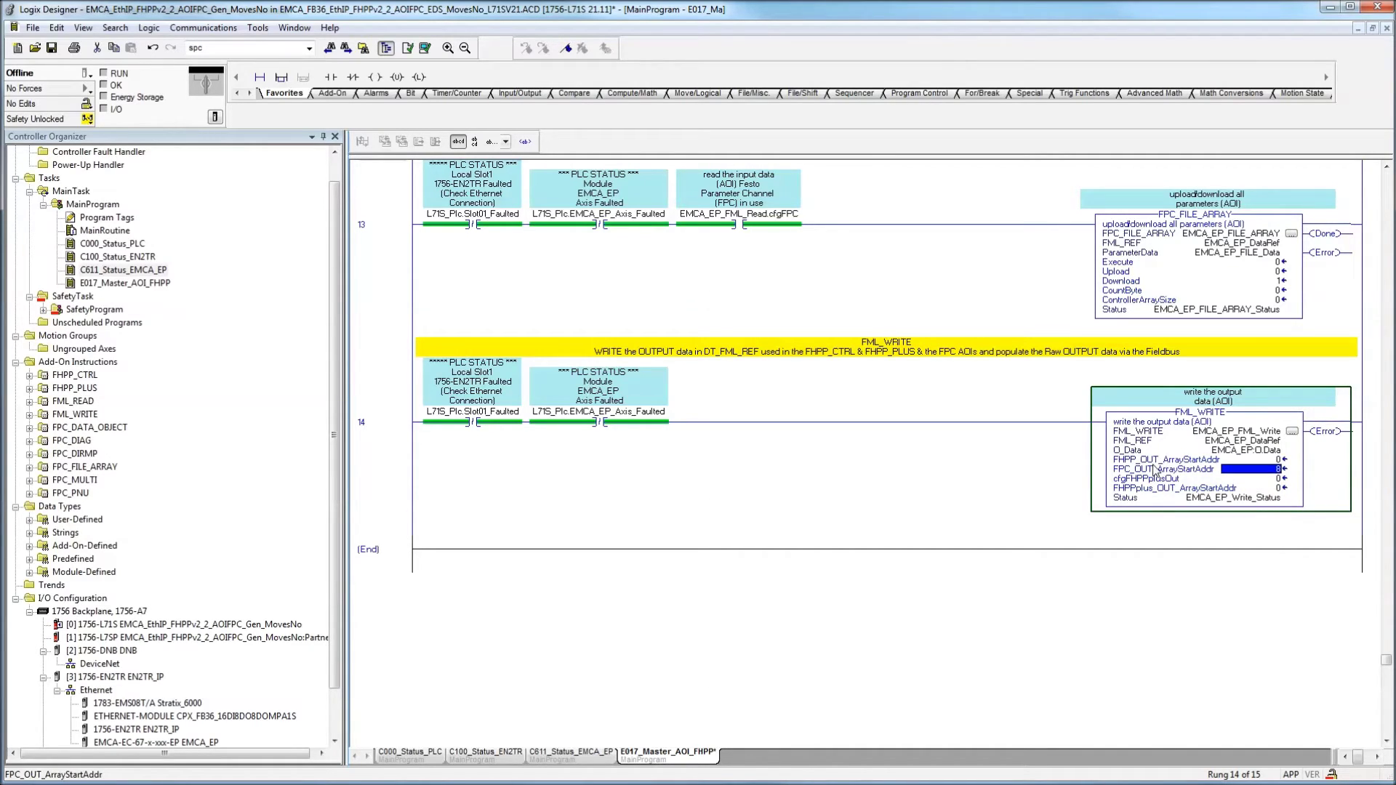
pyautogui.click(1281, 489)
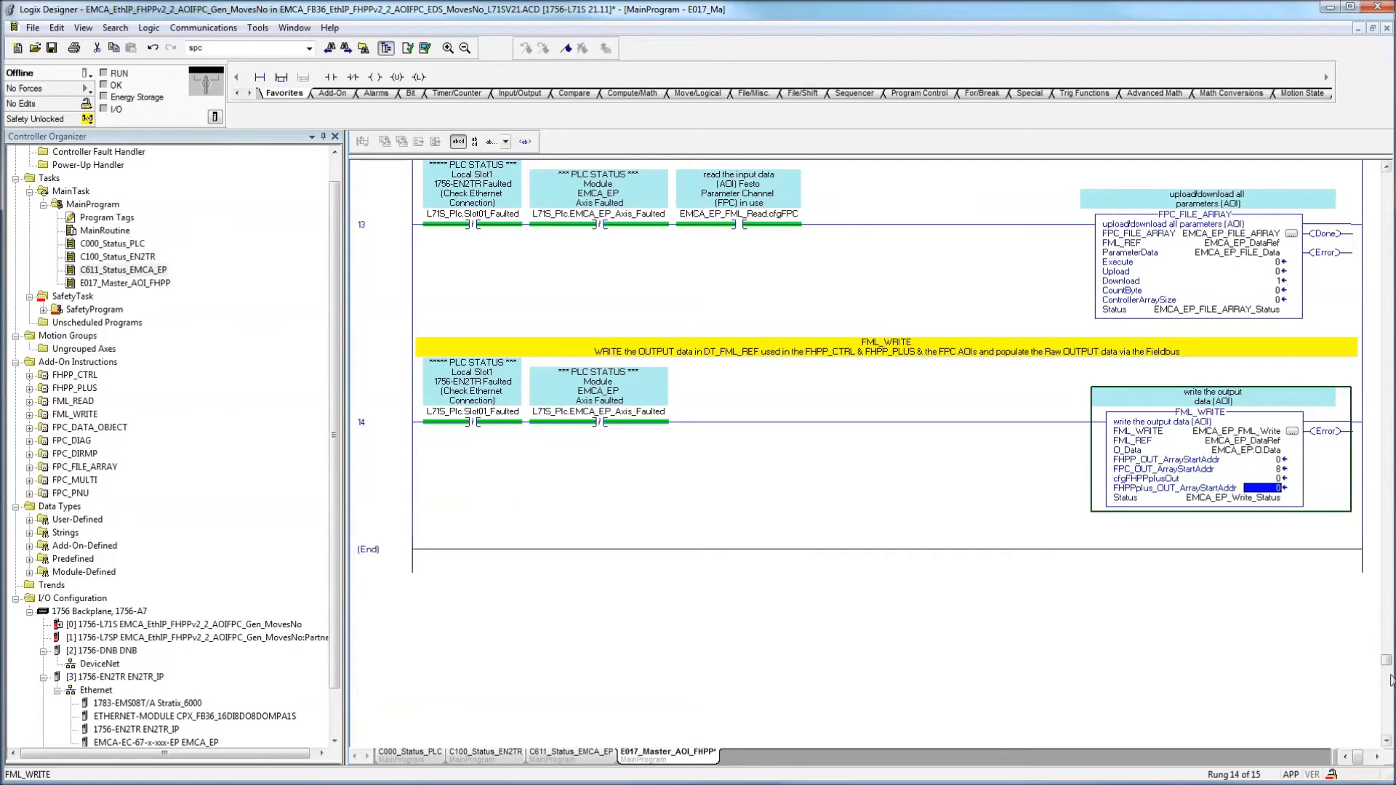
# Compare the FML_REF tag of FML_WRITE on rung 14 with the FML_REF tag of FML_READ on rung 1.
pyautogui.moveTo(1385, 660); pyautogui.dragTo(1364, 576)
pyautogui.scroll(-3, 1364, 576)
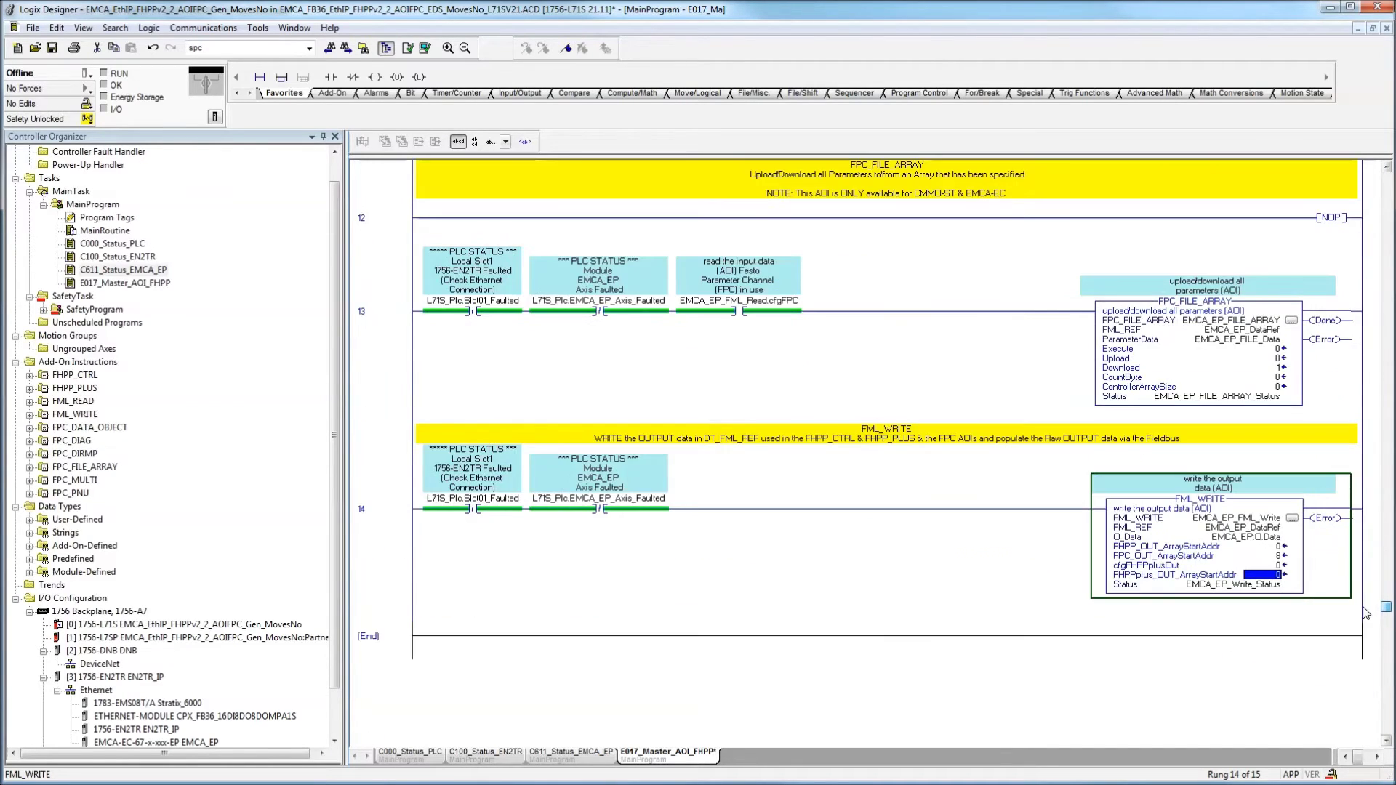
pyautogui.click(1234, 531)
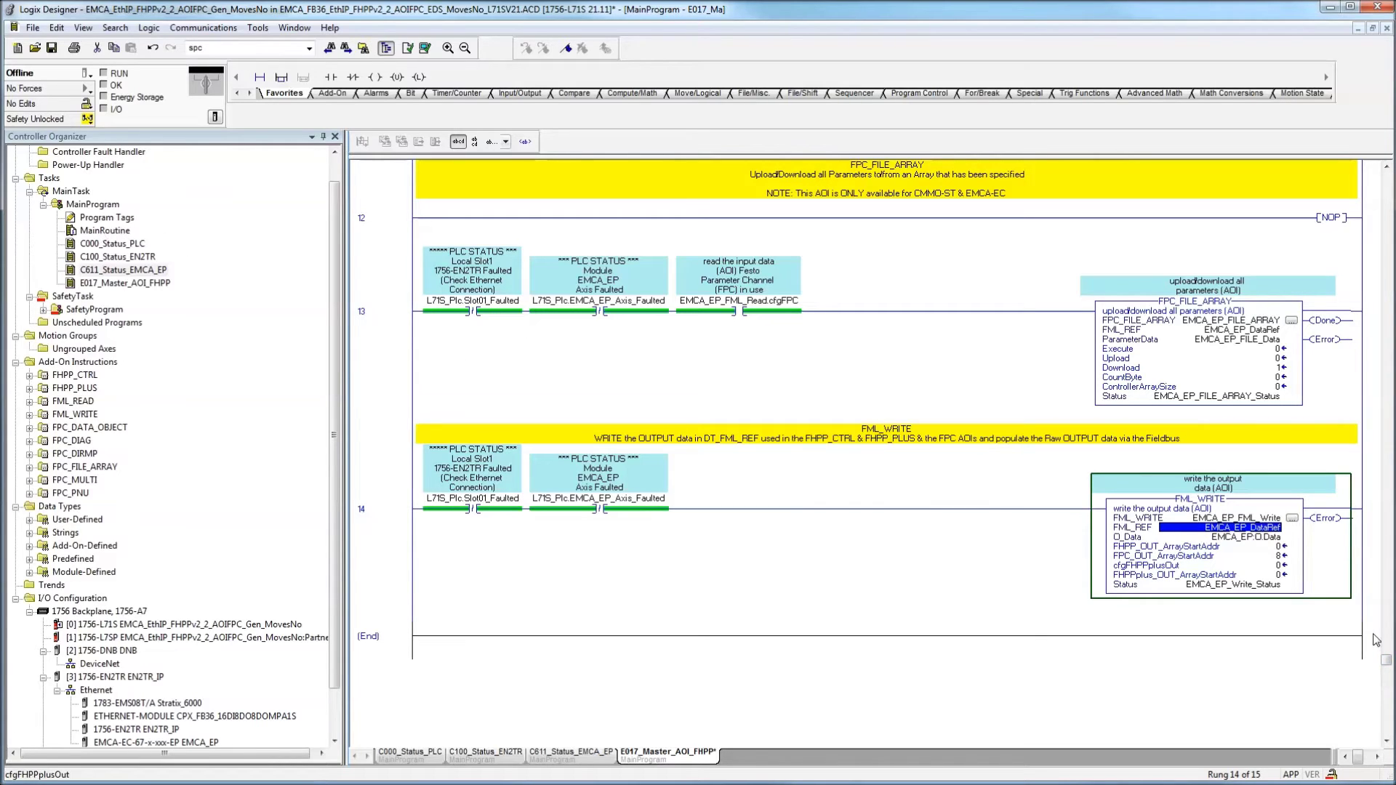
pyautogui.scroll(-3, 1388, 663)
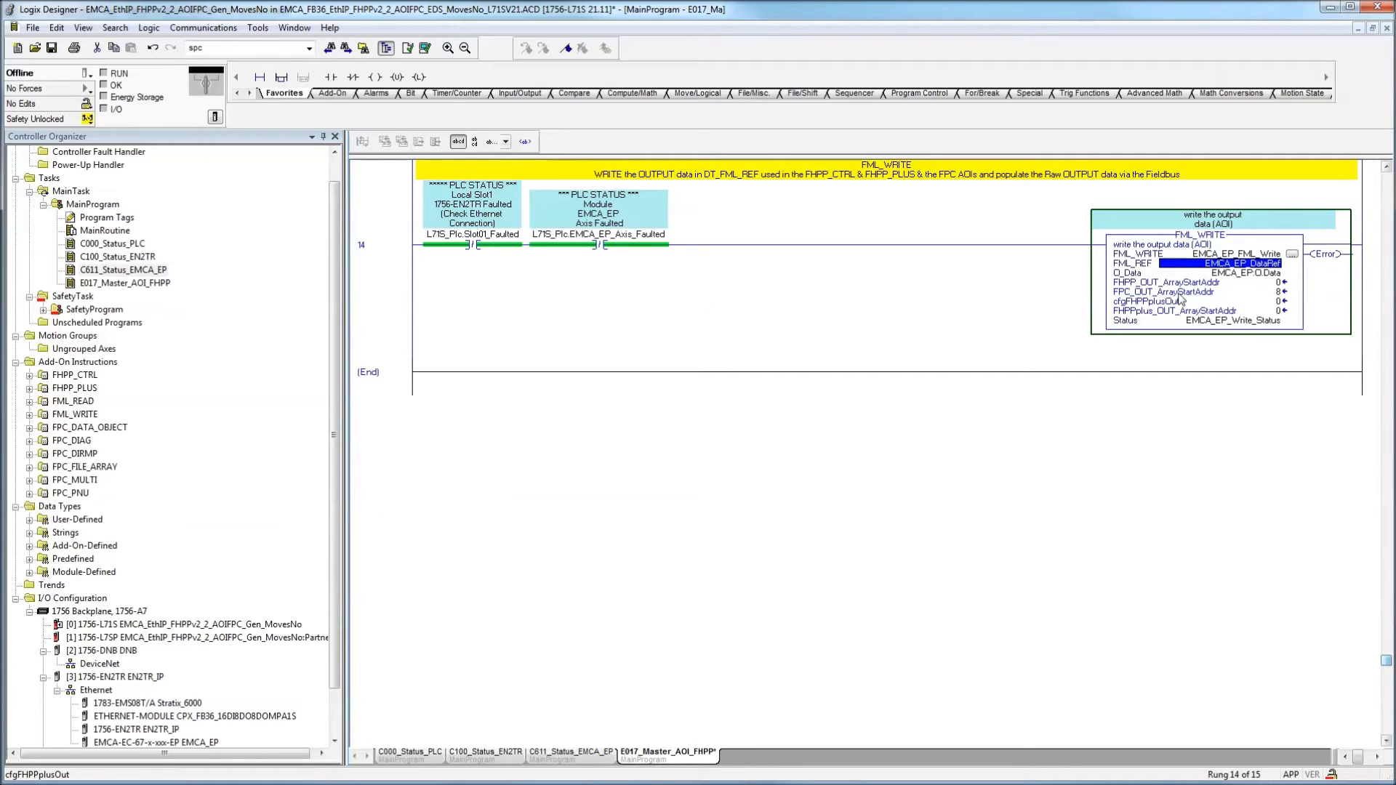
pyautogui.click(1196, 235)
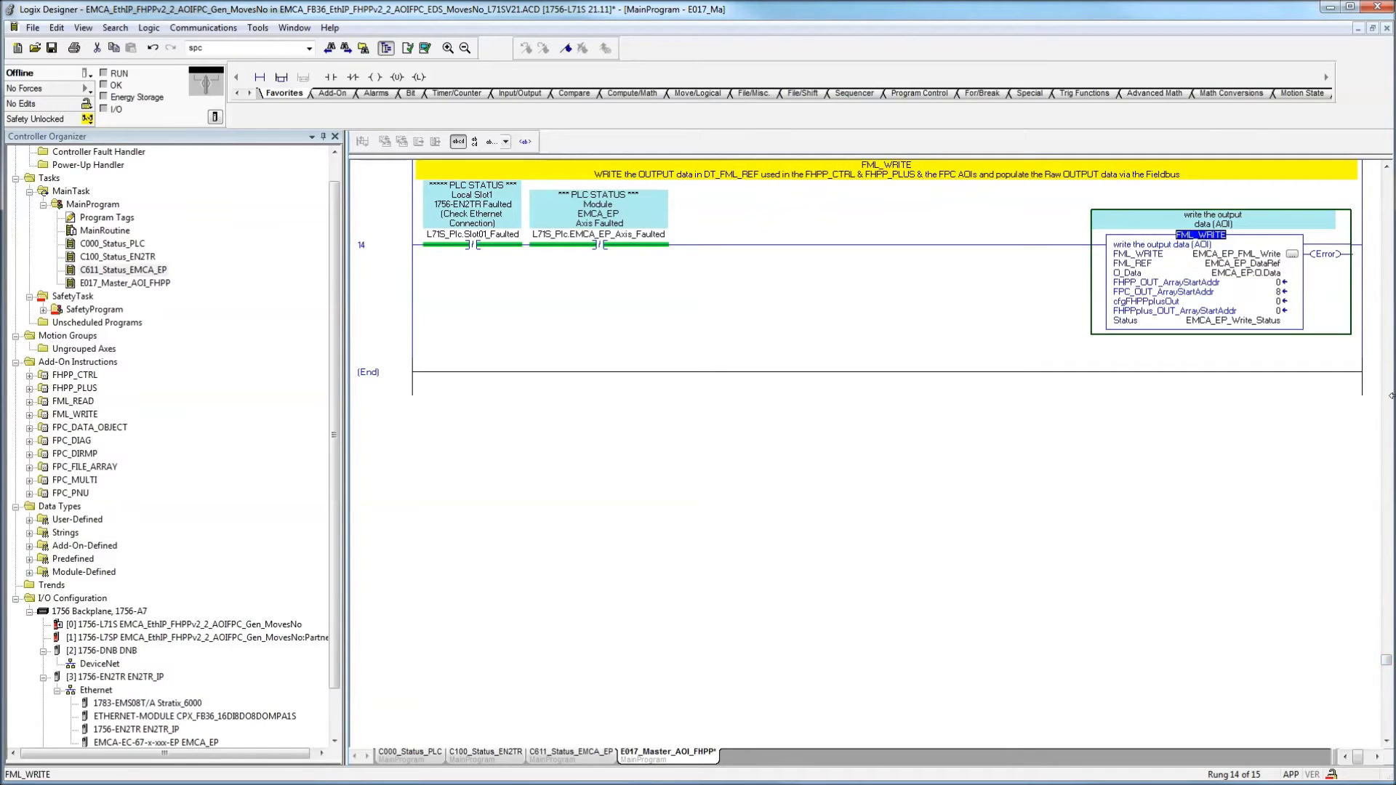
pyautogui.moveTo(1386, 660); pyautogui.dragTo(1390, 160)
pyautogui.click(1258, 645)
pyautogui.scroll(-1, 1260, 647)
pyautogui.click(1258, 601)
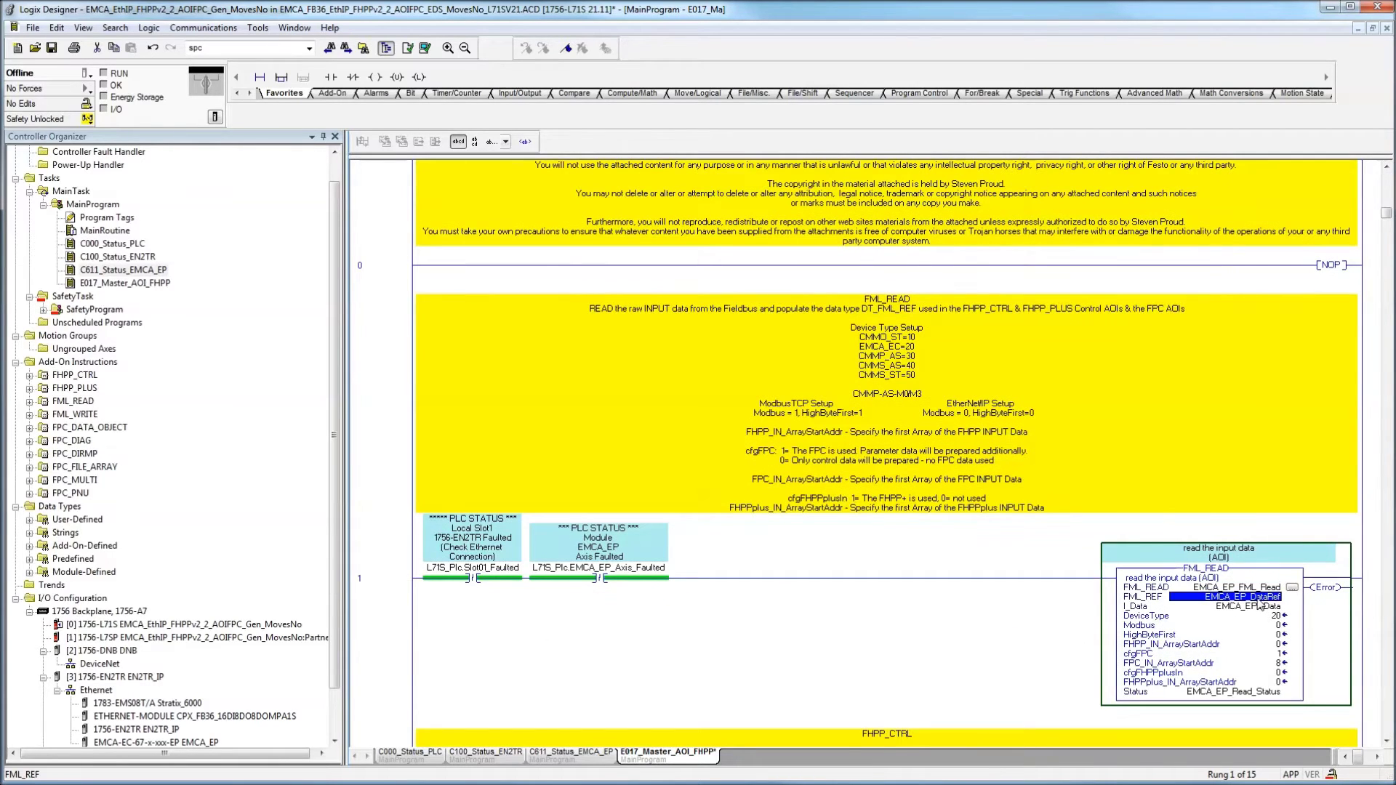
pyautogui.scroll(-4, 1283, 619)
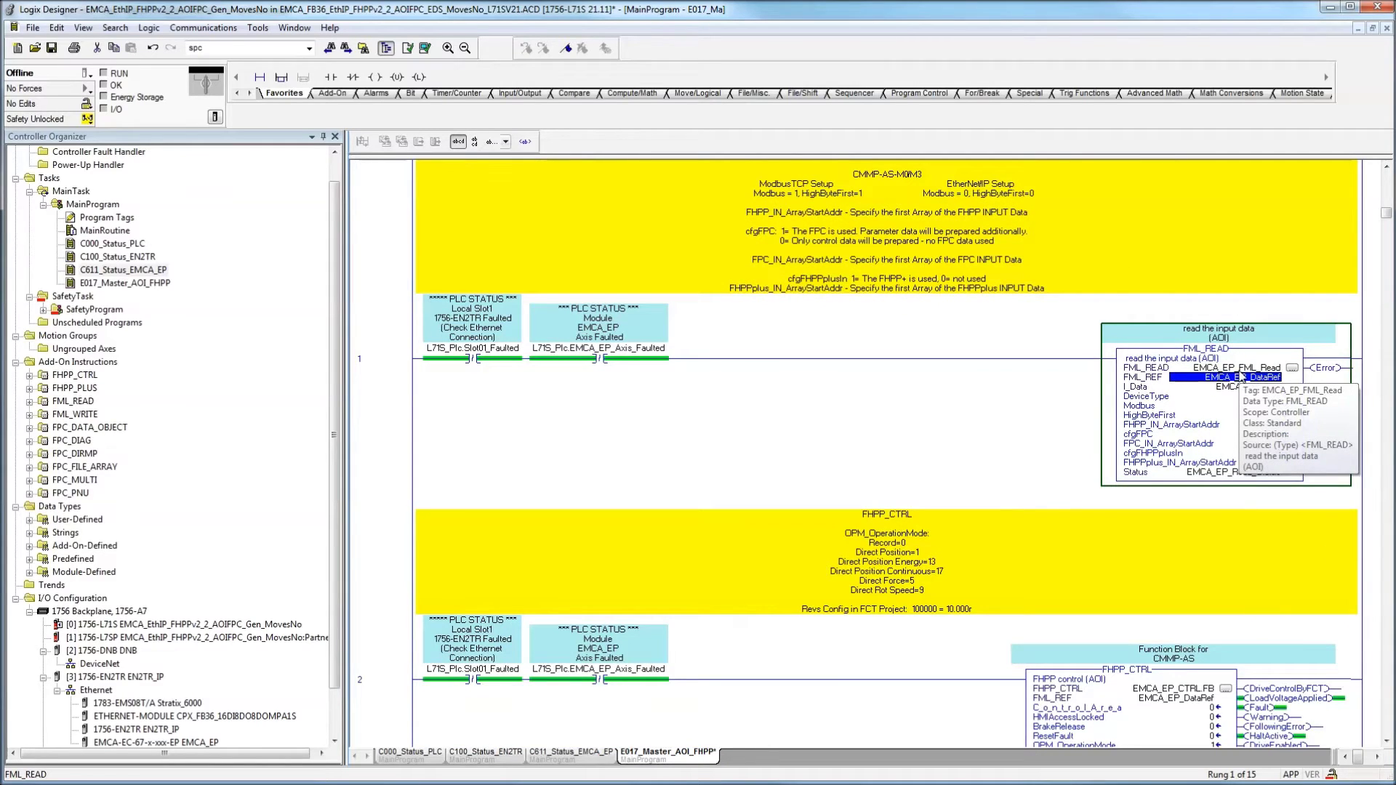
# Locate the EMCA_EP module in the I/O configuration and examine the FHPP_CTRL instruction on rung 2.
pyautogui.click(156, 742)
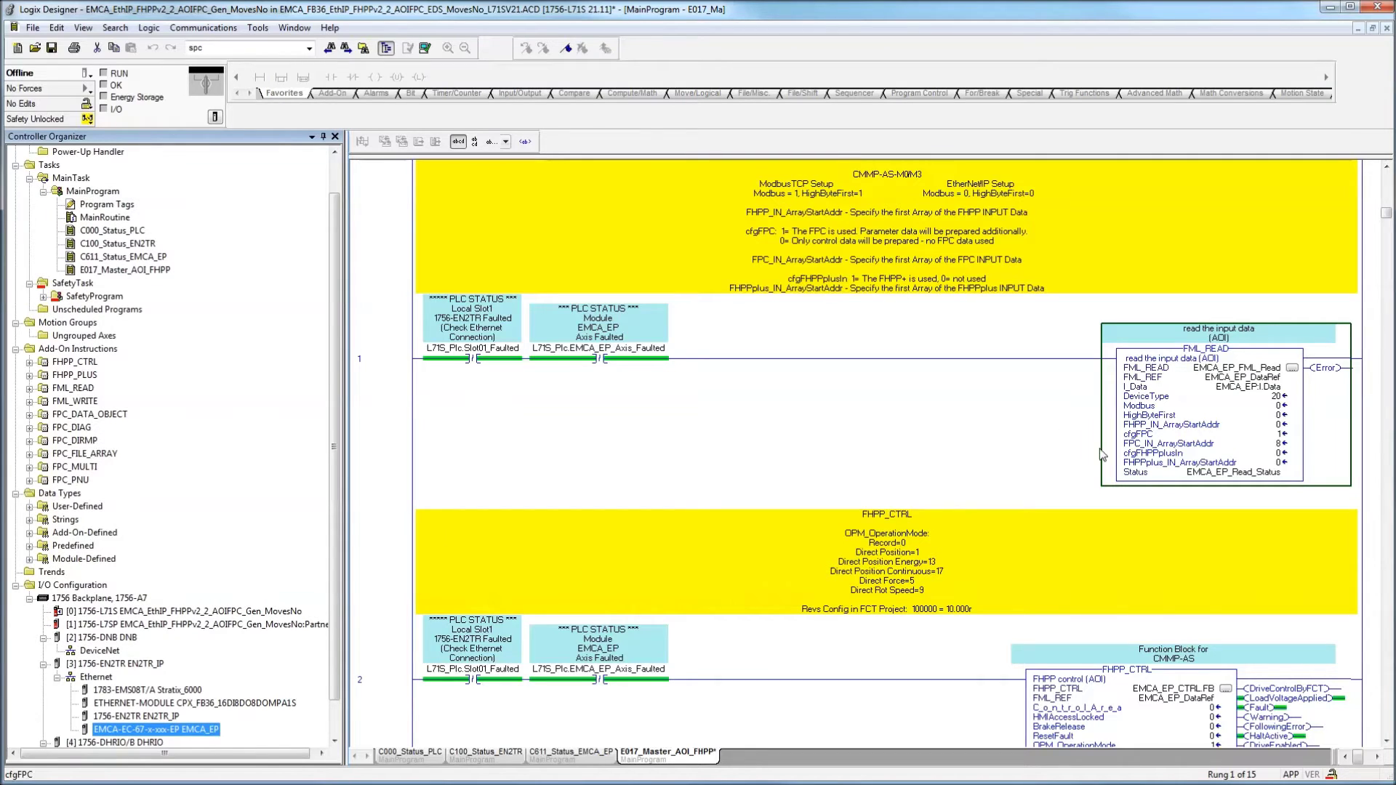
pyautogui.click(406, 692)
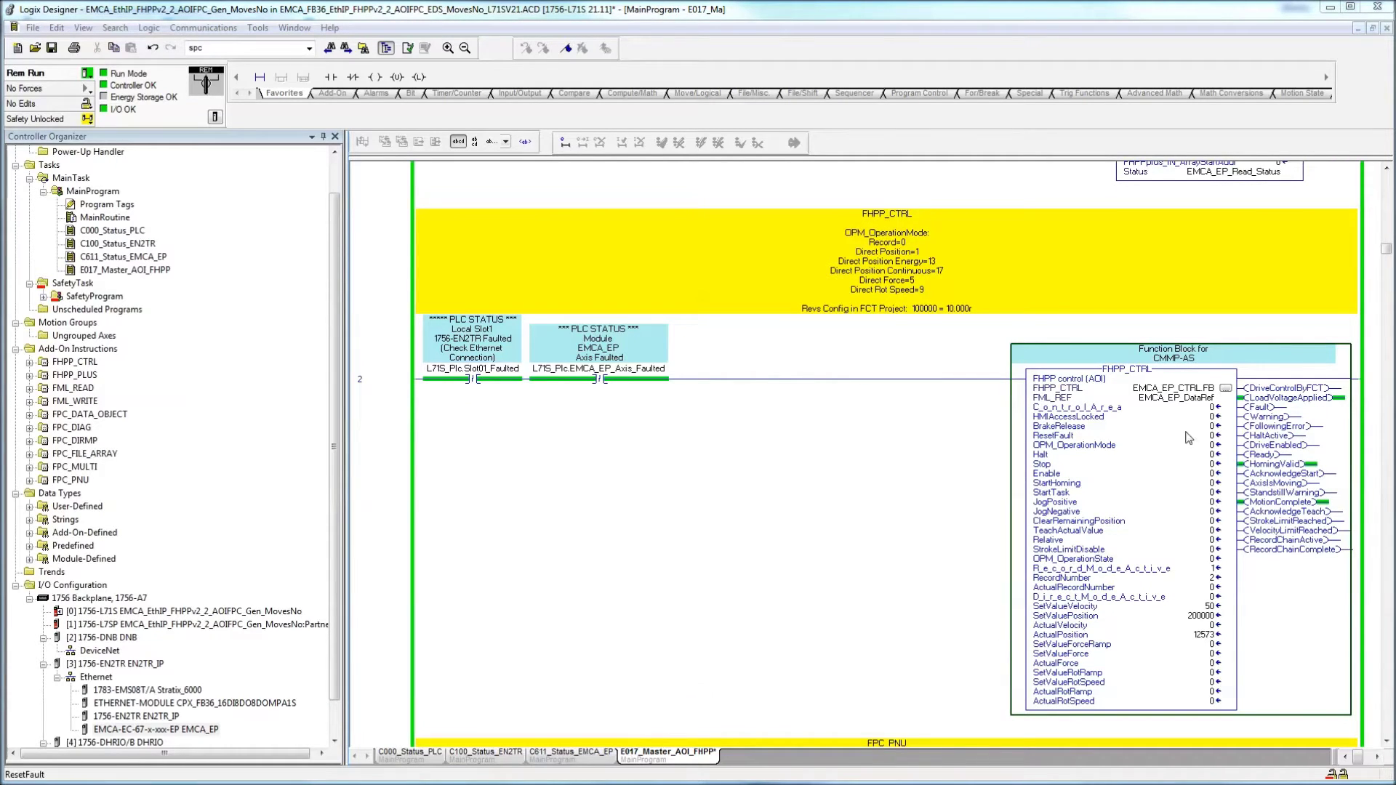
pyautogui.click(1109, 372)
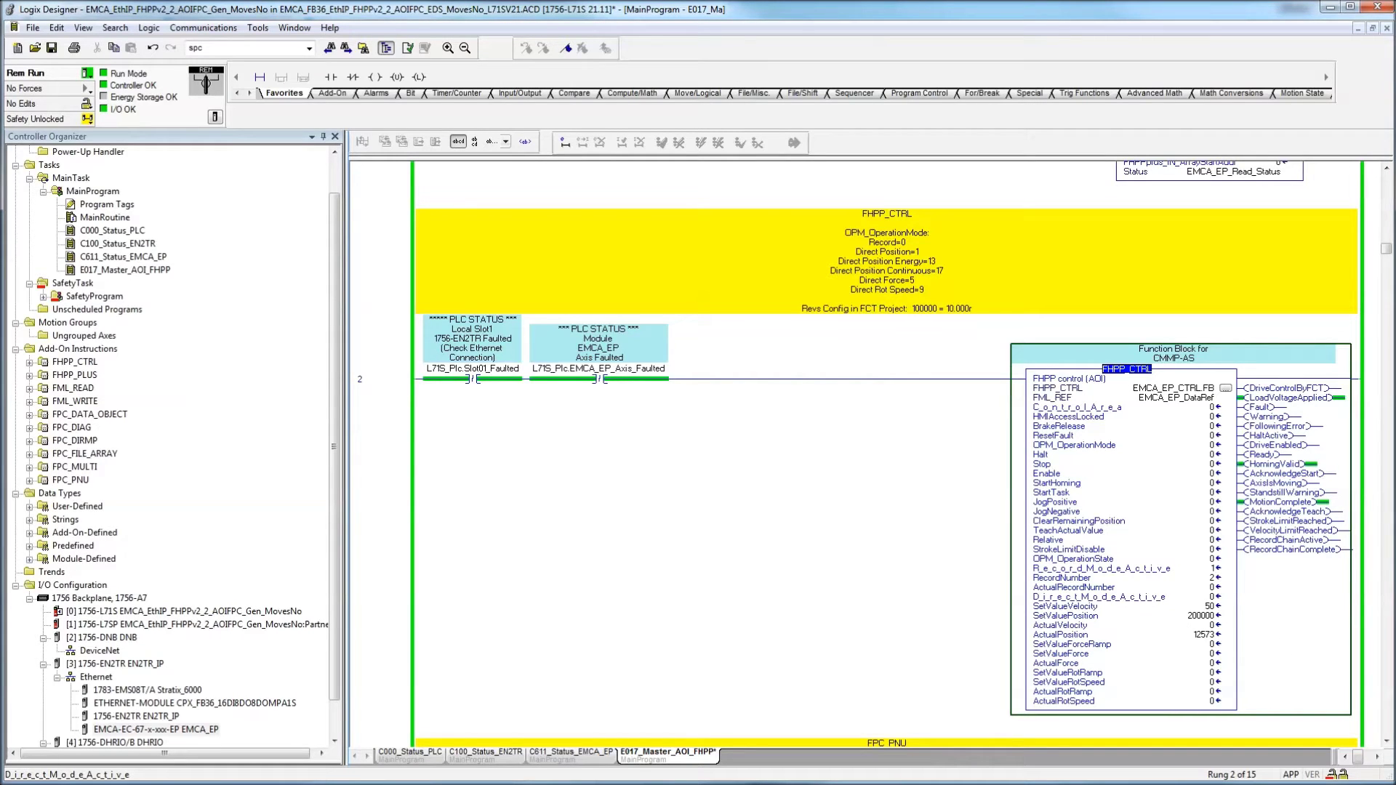
# Find the CMMP FHPP communication profile manual on the Festo Support Portal and check the EMCA FHPP manual's cover description in Acrobat.
pyautogui.hotkey('alt', 'Tab')
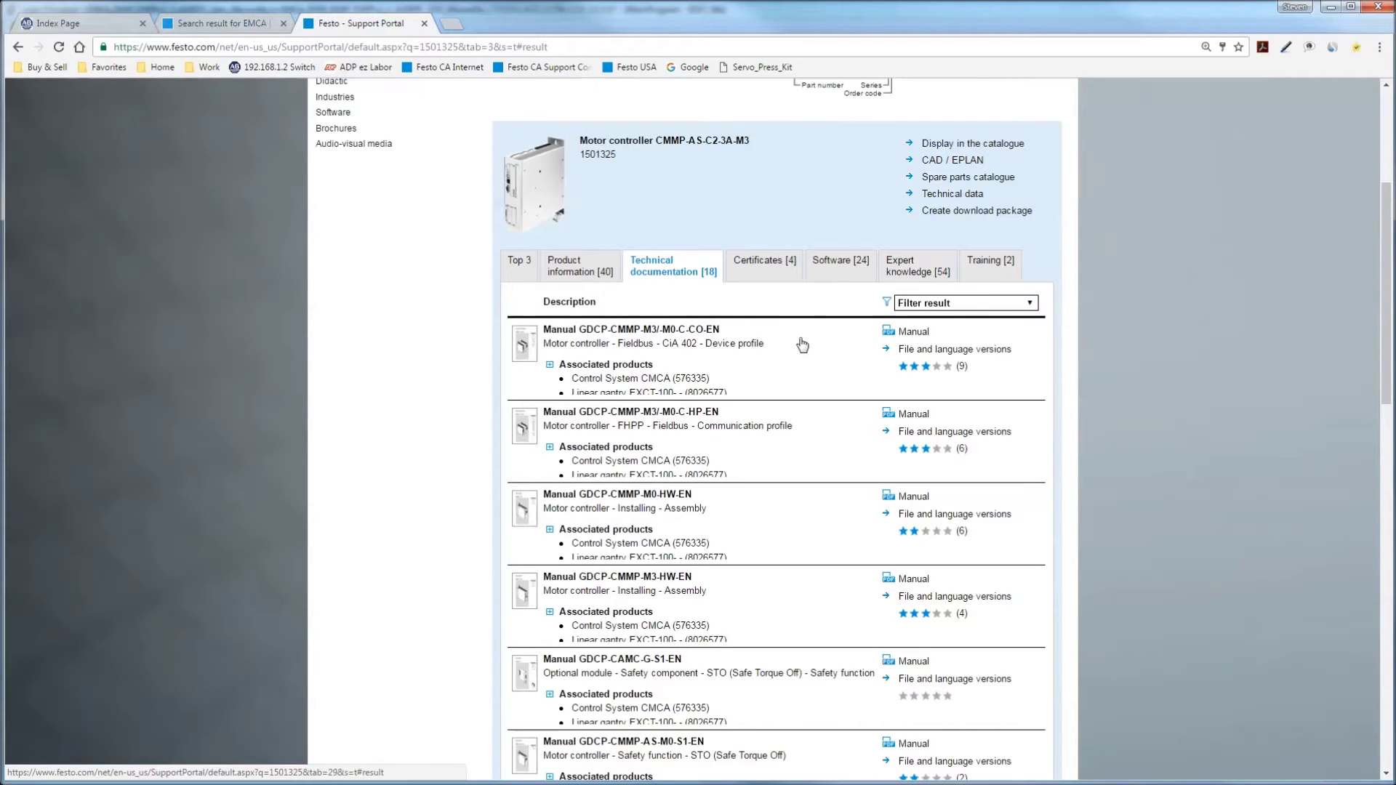
pyautogui.moveTo(794, 427); pyautogui.dragTo(618, 433)
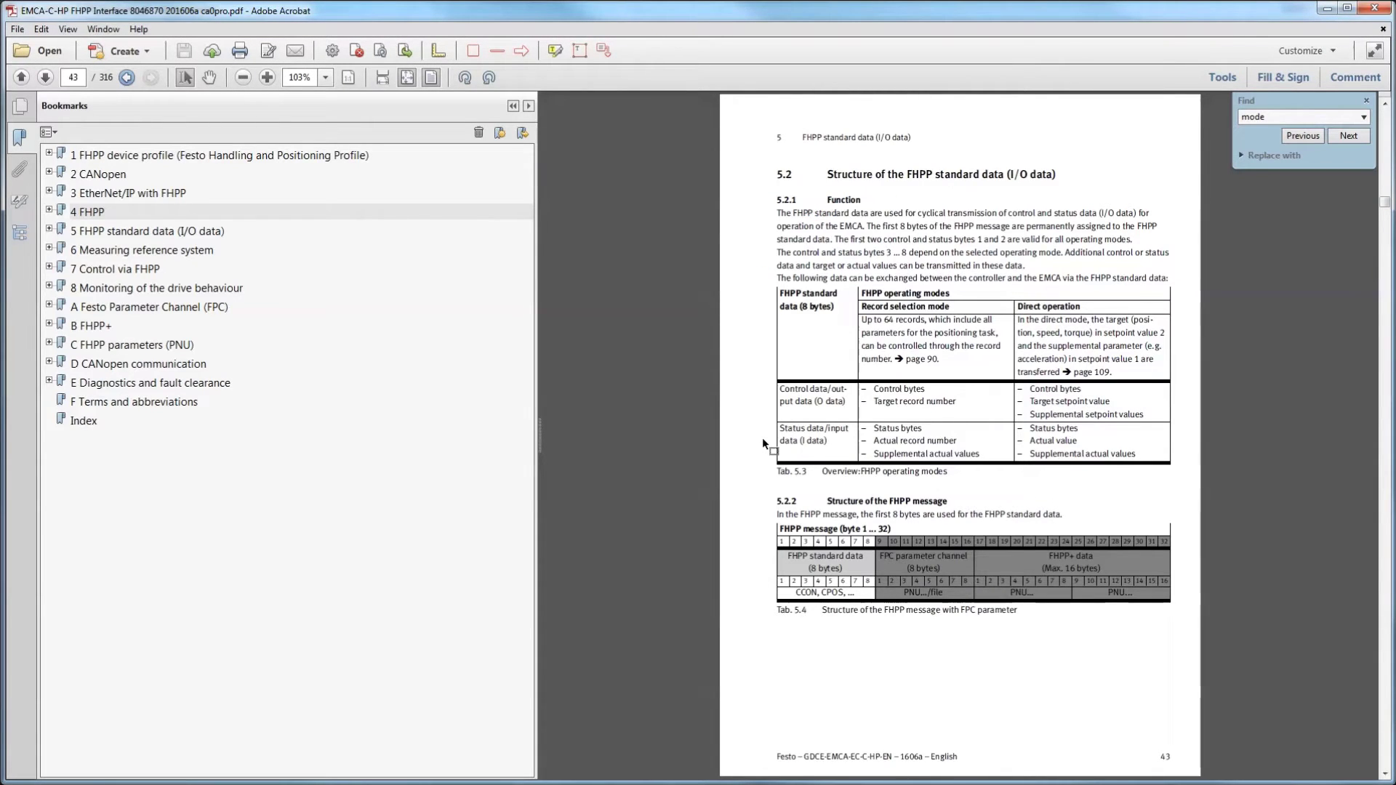
pyautogui.press('Home')
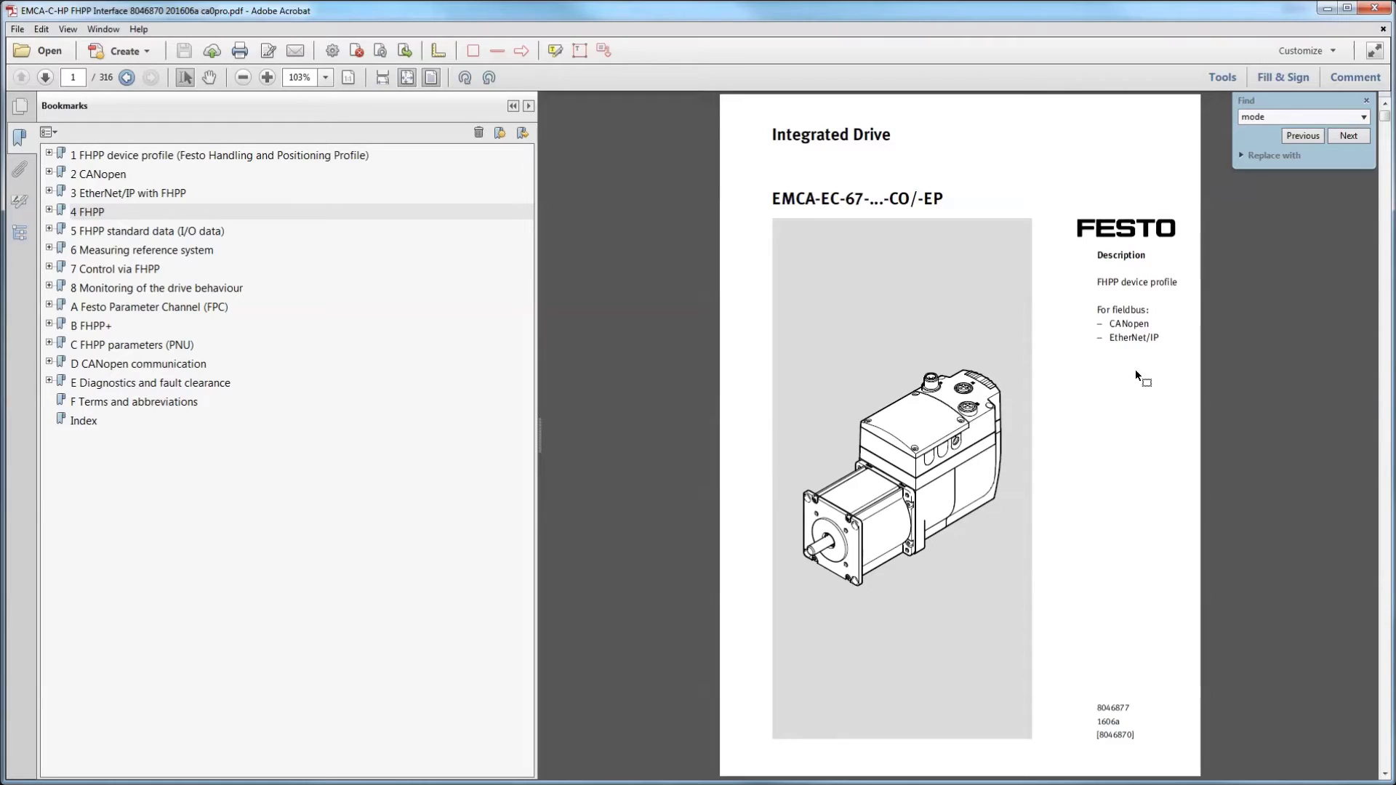
pyautogui.moveTo(1163, 339); pyautogui.dragTo(1181, 283)
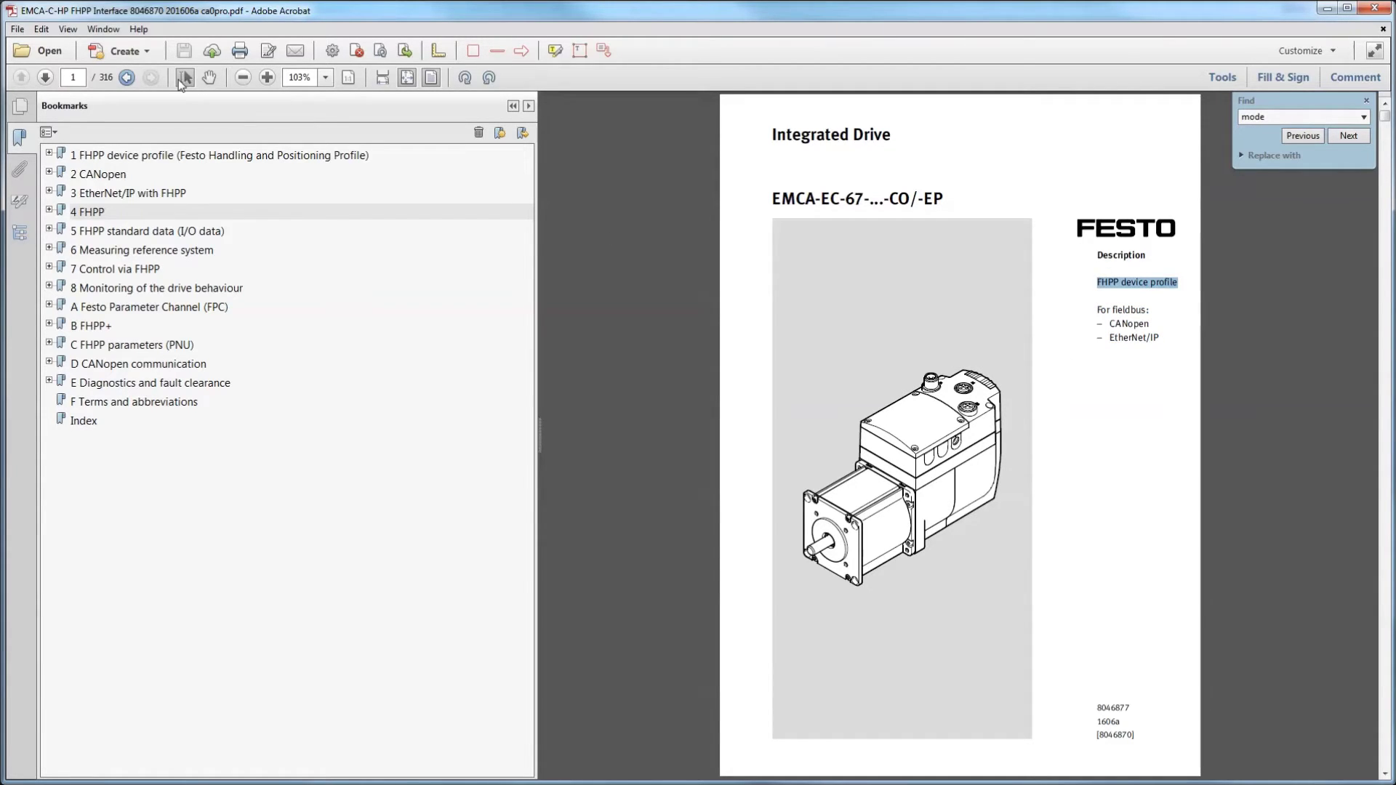
pyautogui.click(126, 79)
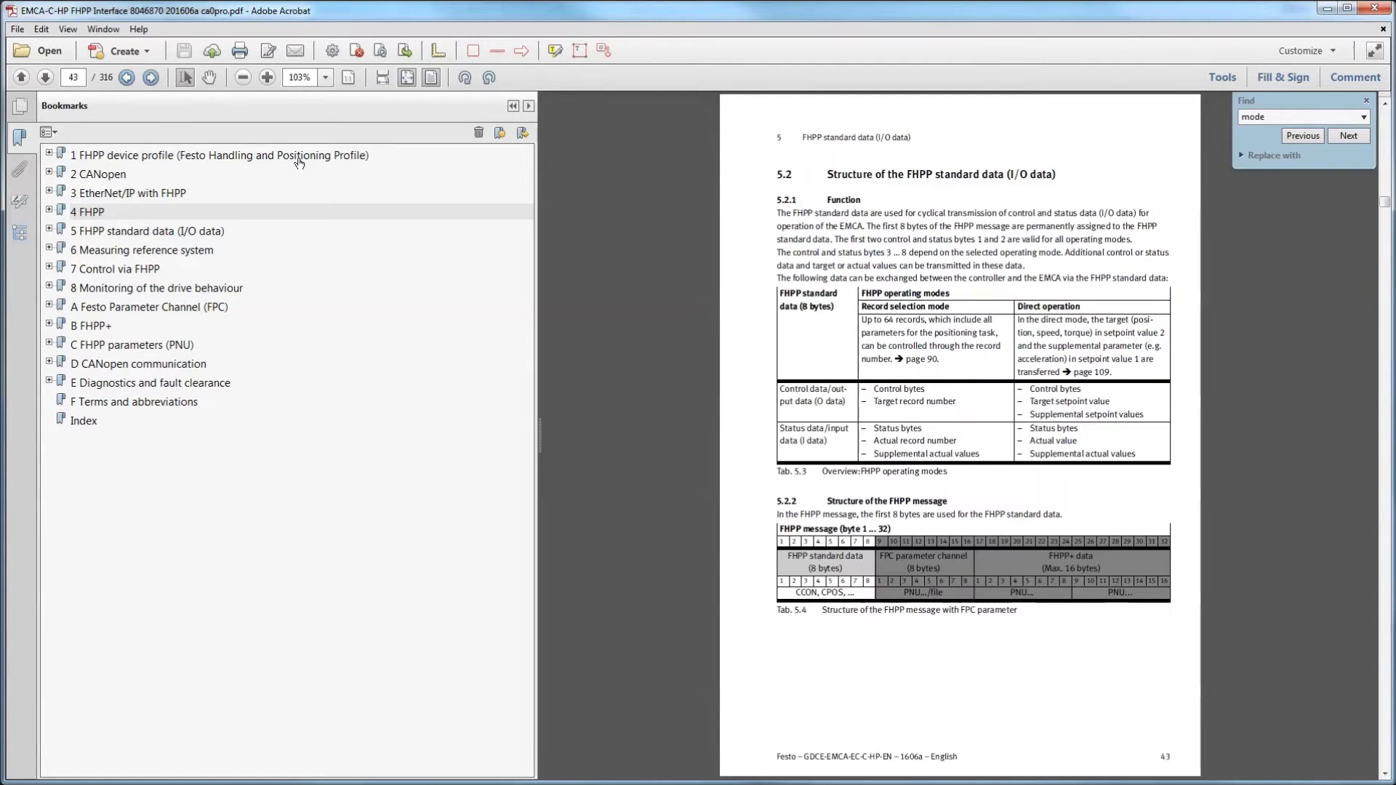
# Compare manual section 5.2.2 on the FHPP message structure with Festo Configuration Tool's FHPP+ Editor, and continue to section 5.2.3.
pyautogui.click(1005, 517)
pyautogui.moveTo(948, 501); pyautogui.dragTo(825, 501)
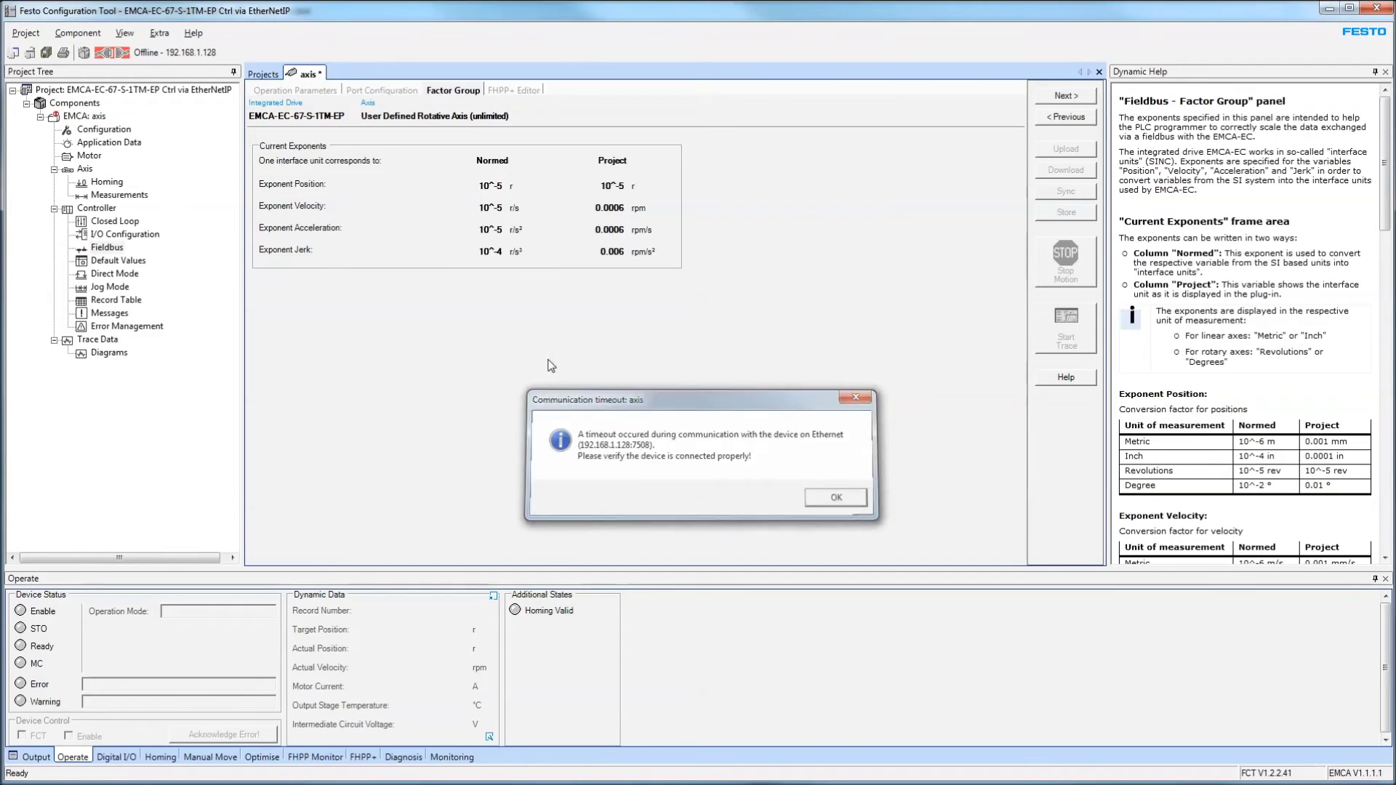
pyautogui.click(861, 500)
pyautogui.click(511, 90)
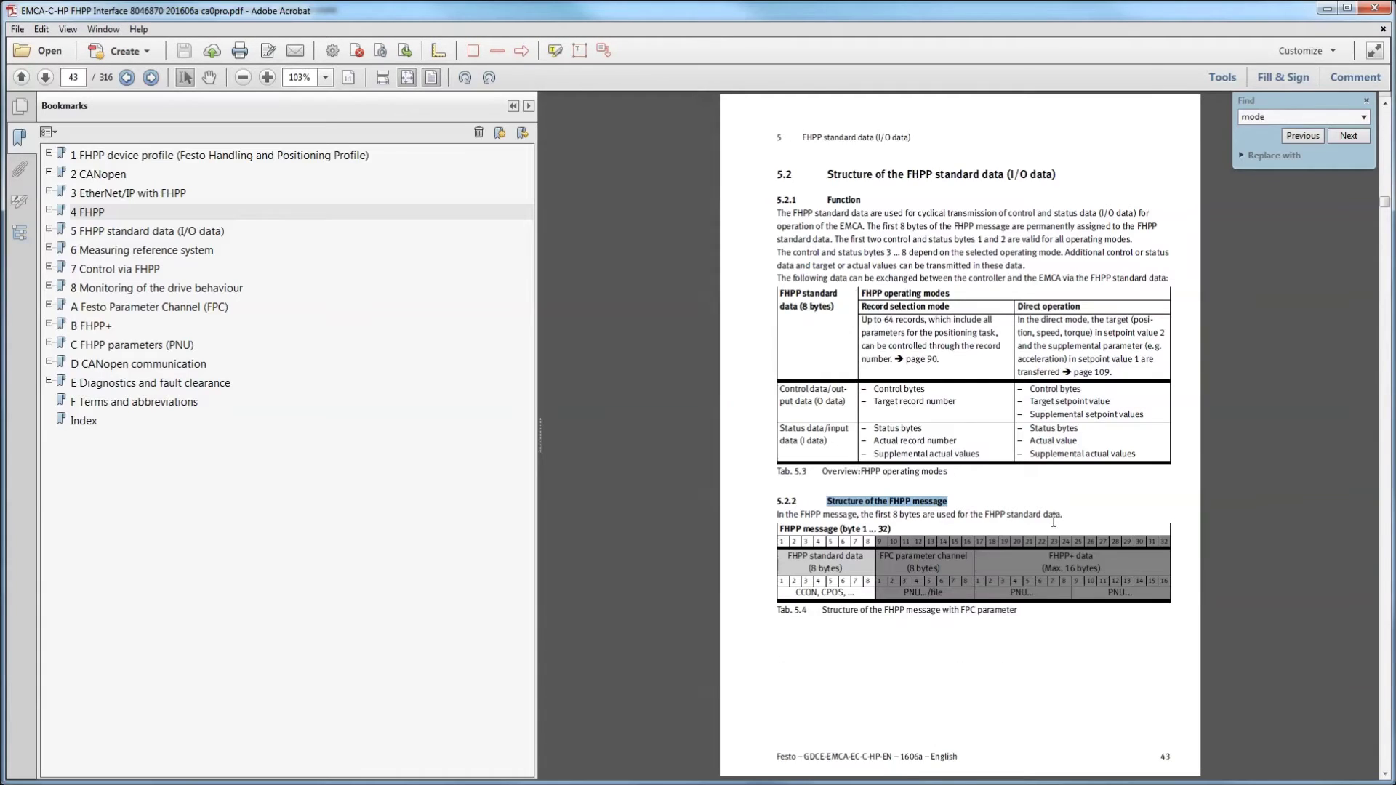
pyautogui.click(1052, 519)
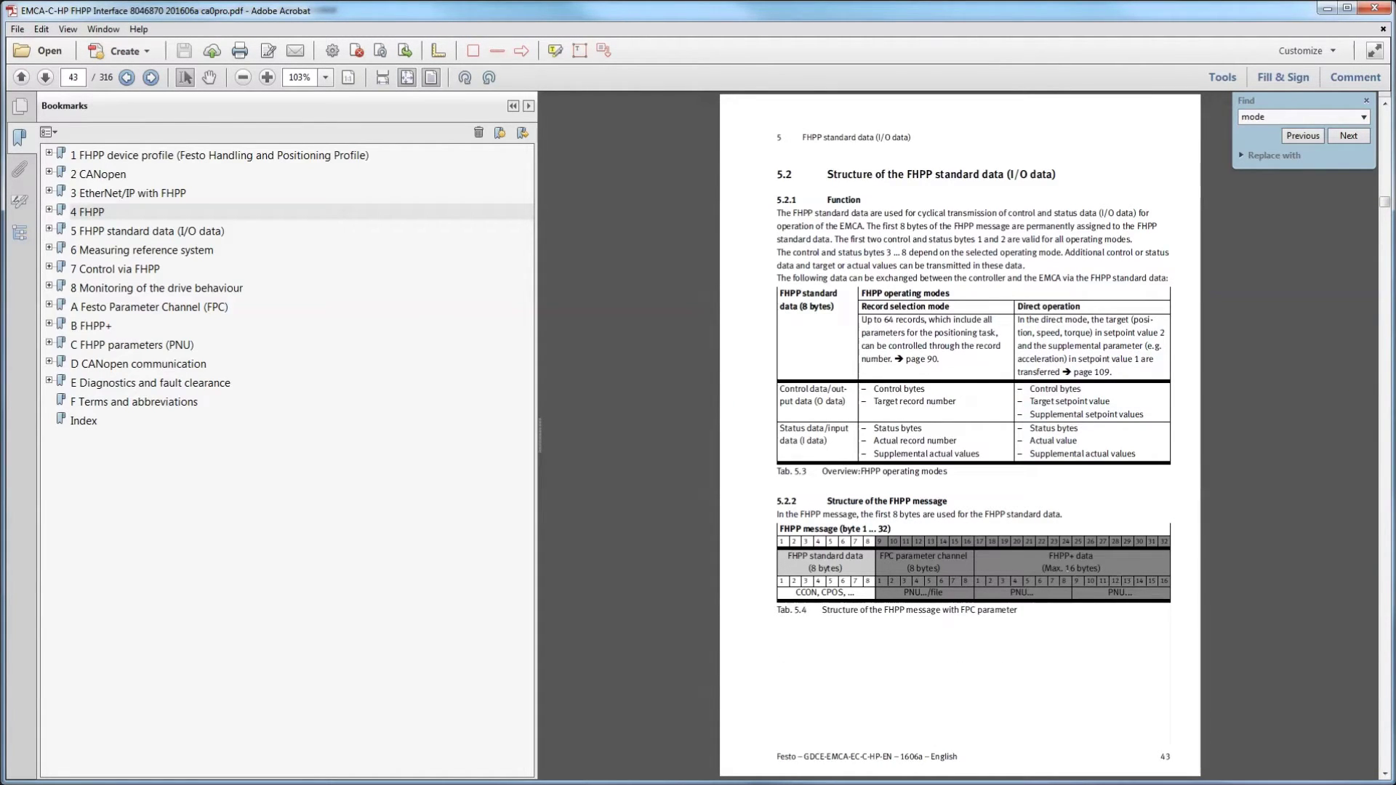
pyautogui.scroll(-3, 909, 658)
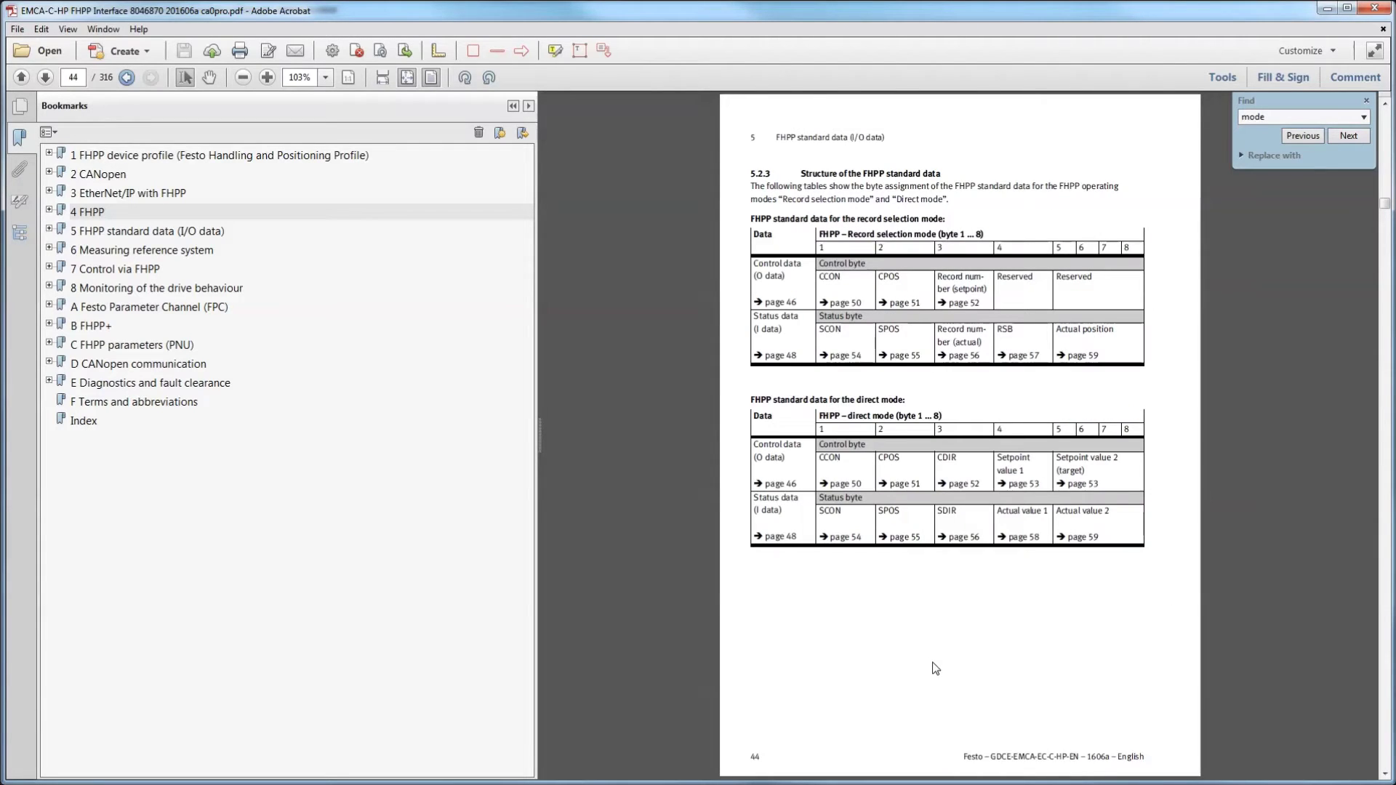
# Read manual section 5.3.1 on FHPP control data and the FHPP overview pages 4 to 6 of the CMMP FHPP data map summary.
pyautogui.scroll(-6, 945, 654)
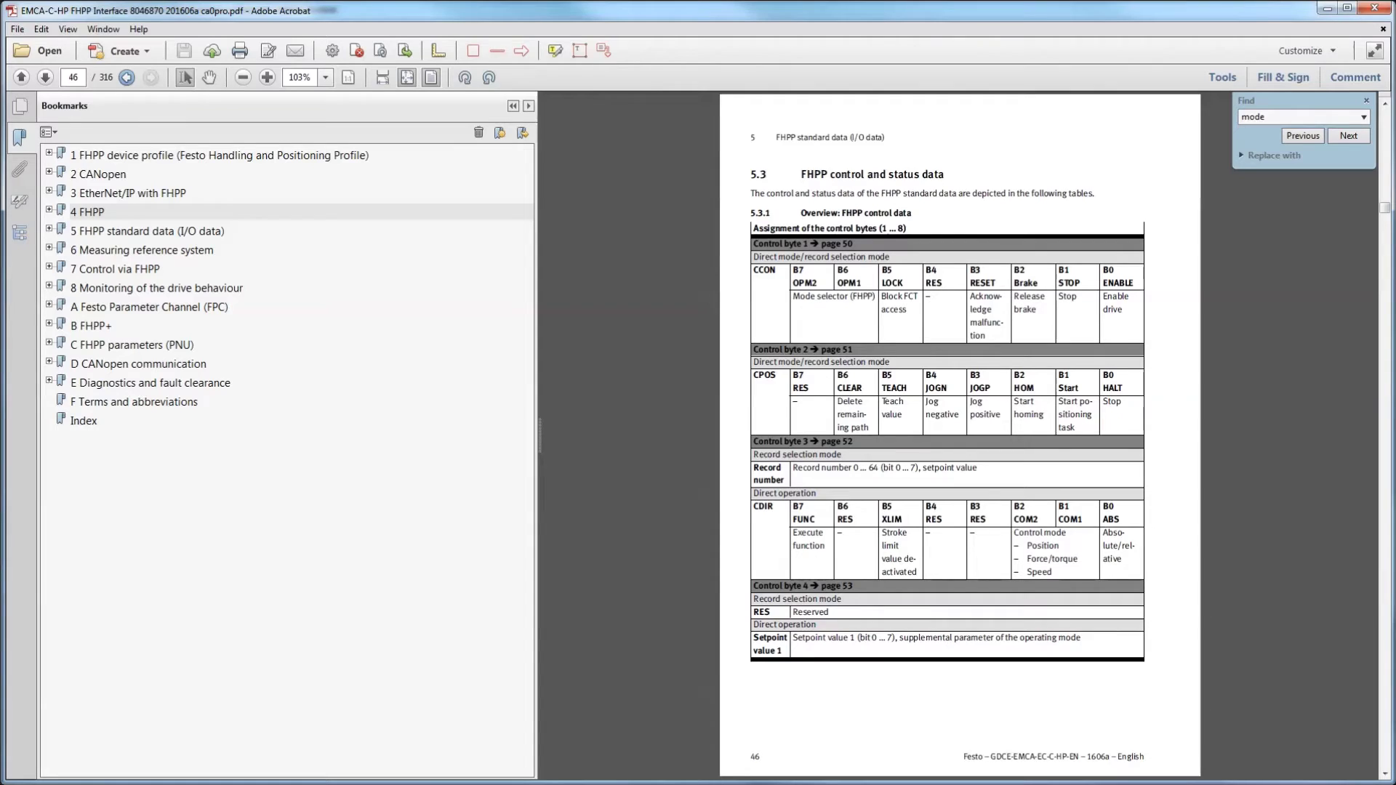
pyautogui.hotkey('alt', 'Tab')
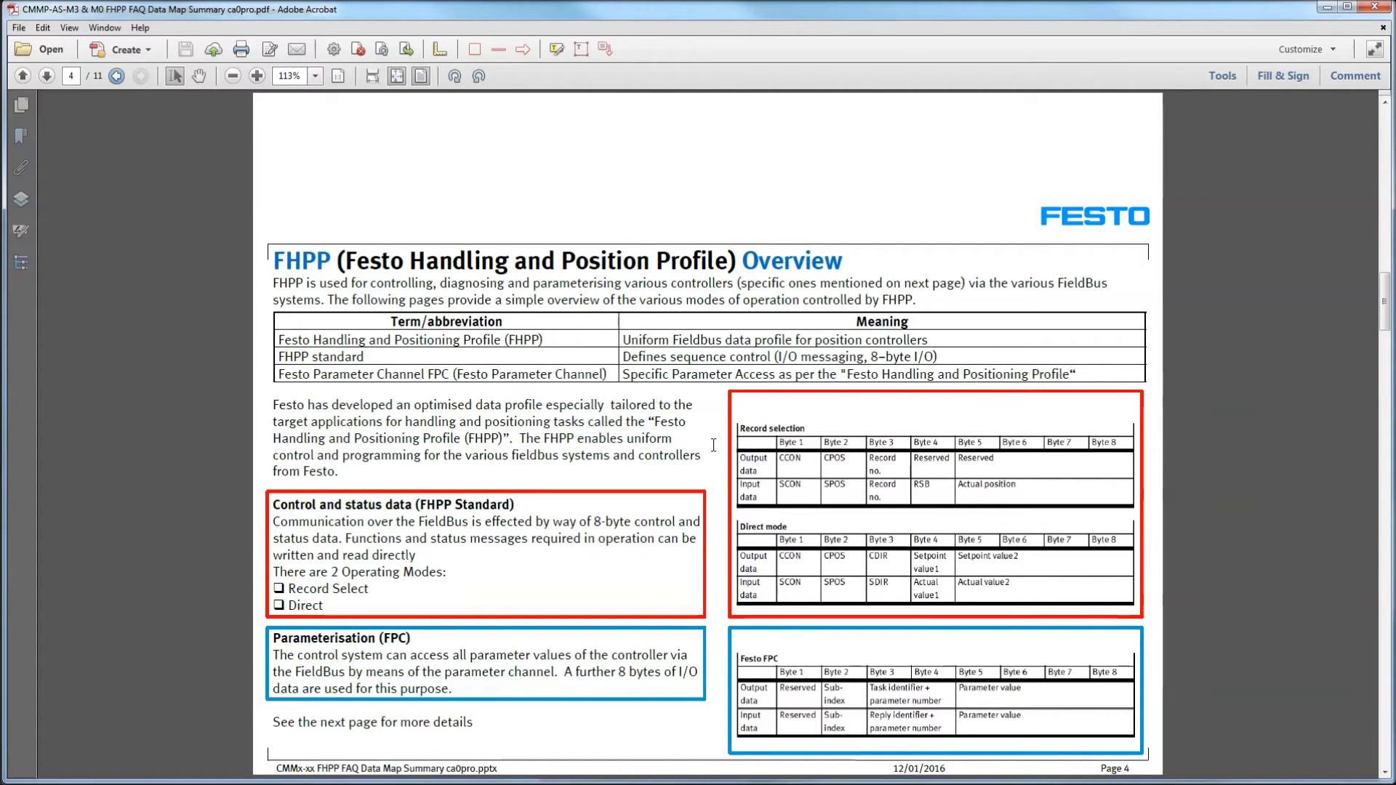
pyautogui.scroll(-1, 719, 465)
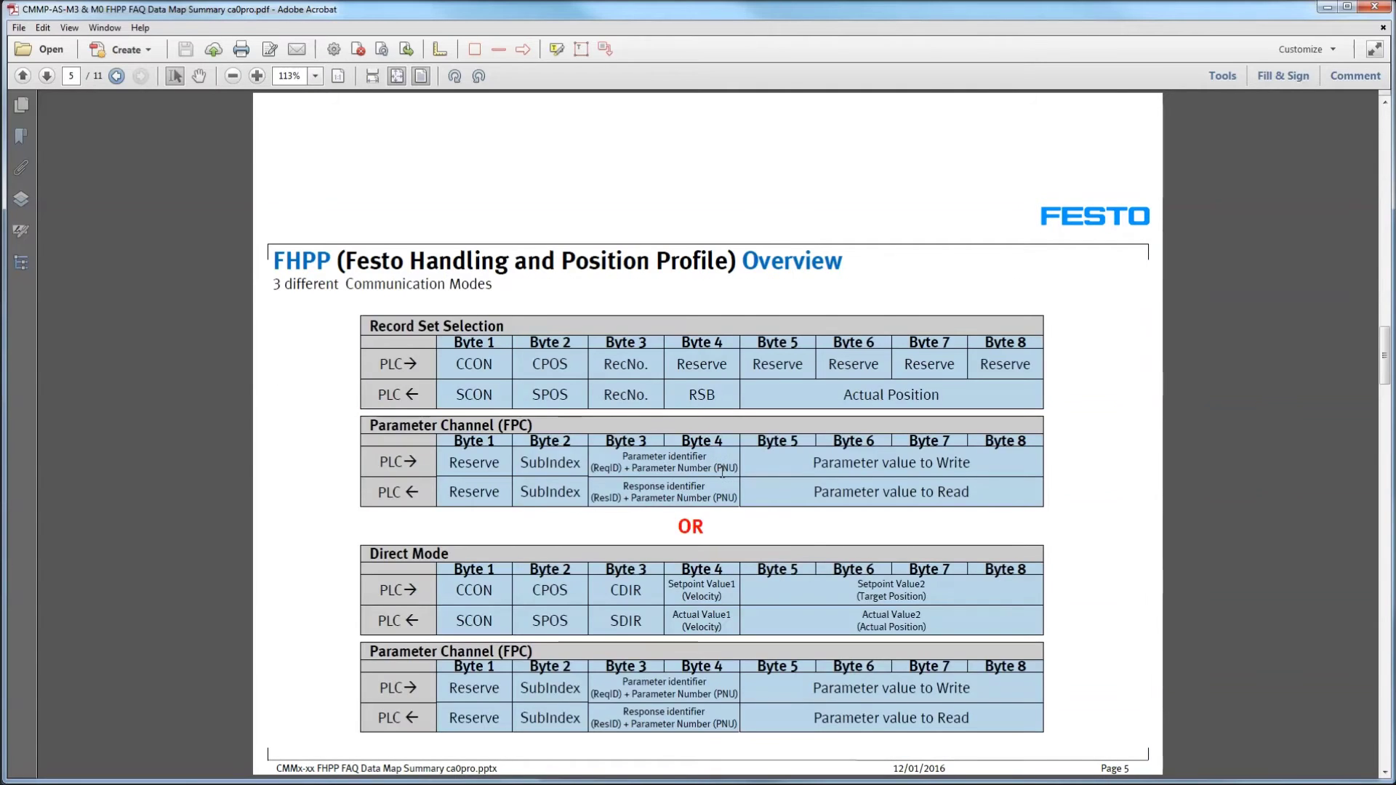
pyautogui.scroll(-1, 722, 471)
pyautogui.scroll(1, 722, 471)
pyautogui.scroll(1, 721, 471)
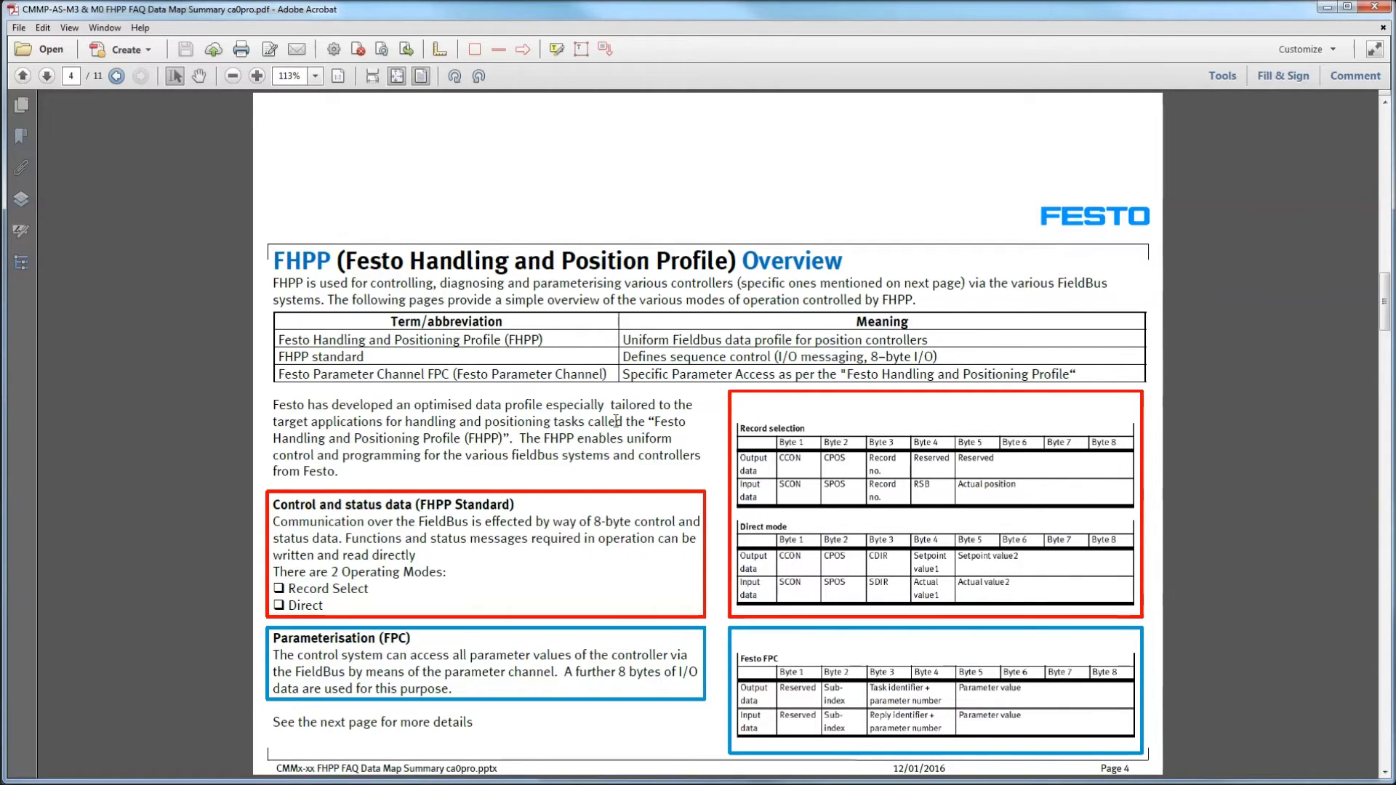
pyautogui.scroll(-1, 623, 421)
pyautogui.scroll(-1, 625, 424)
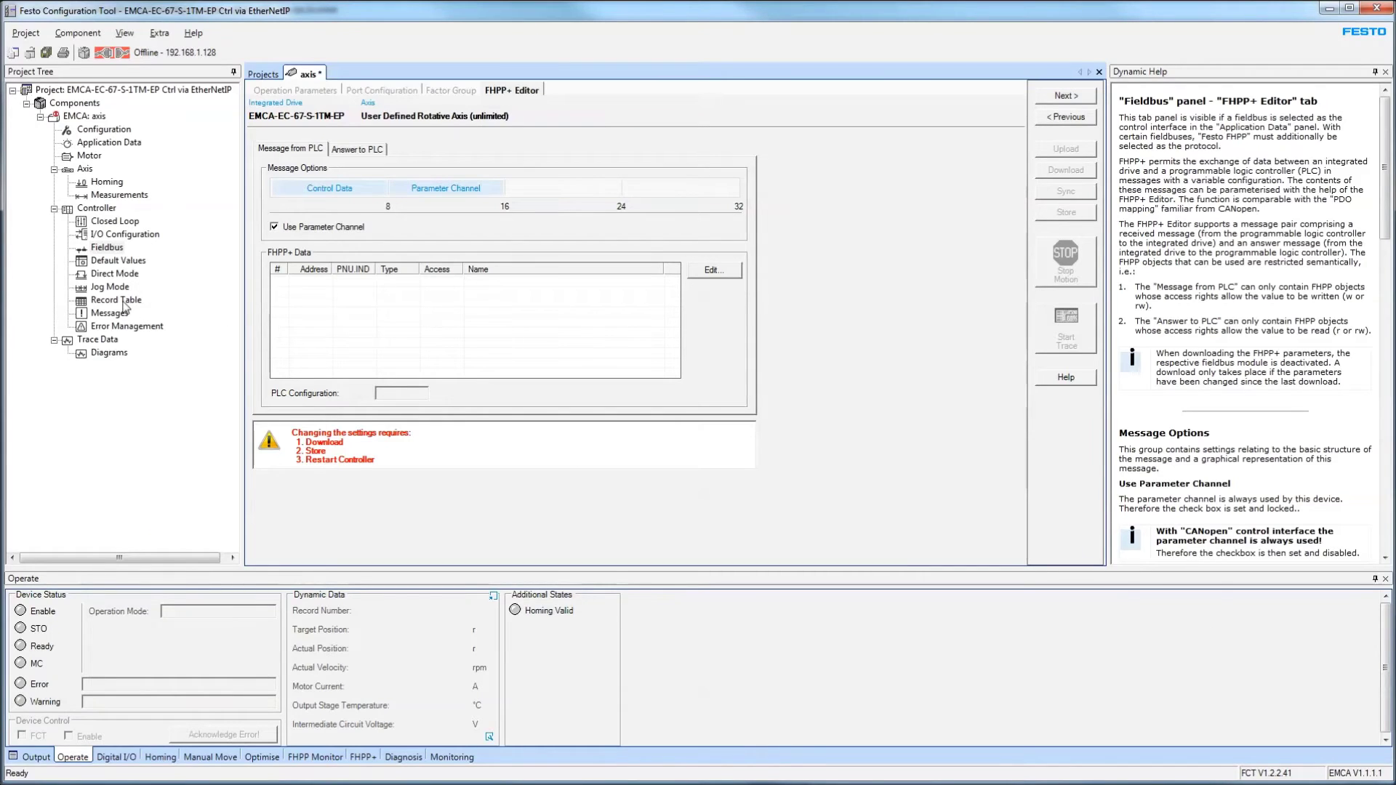
# In Festo Configuration Tool, examine records 2, 4, 6 and 9 of the EMCA record table and the Direct Mode basis velocity.
pyautogui.click(129, 293)
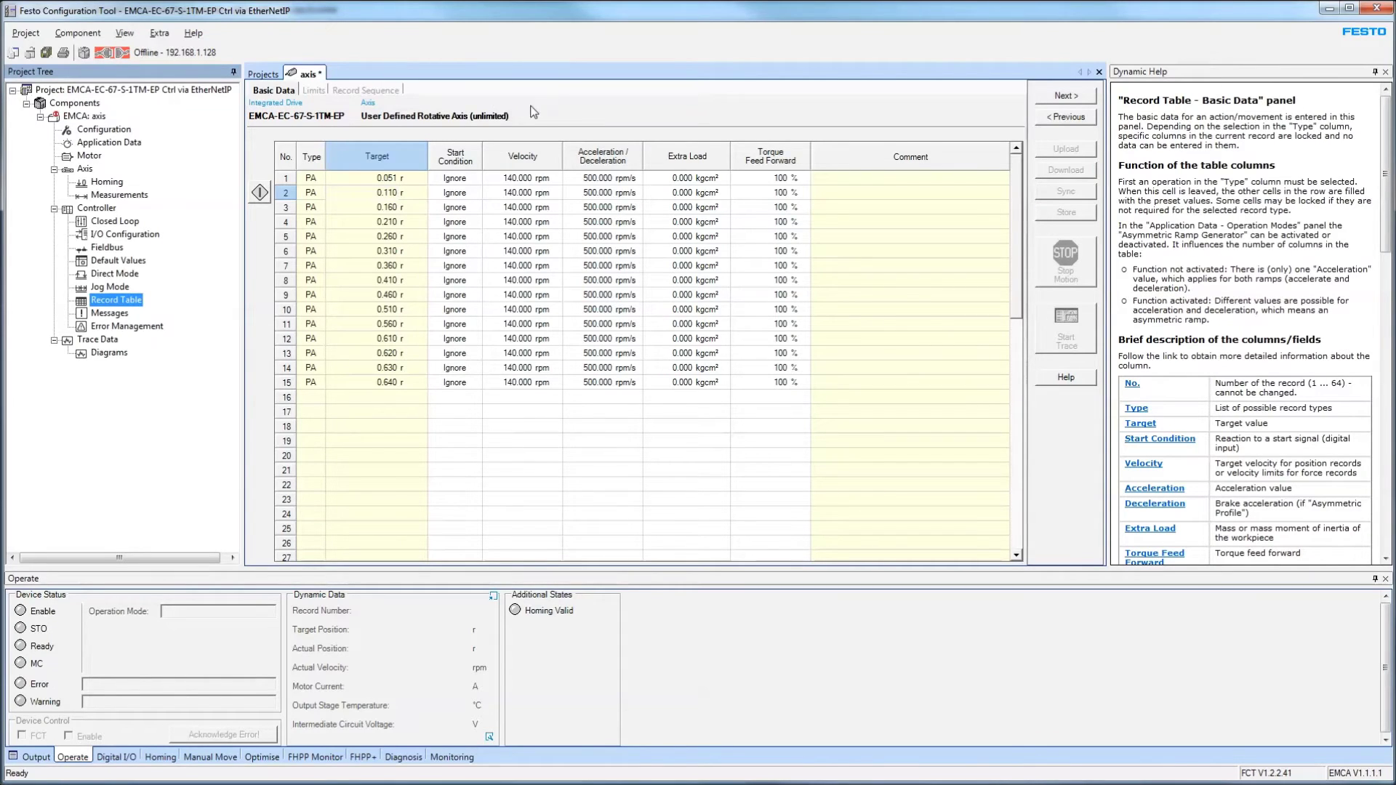
pyautogui.click(287, 192)
pyautogui.click(285, 221)
pyautogui.click(285, 250)
pyautogui.click(289, 297)
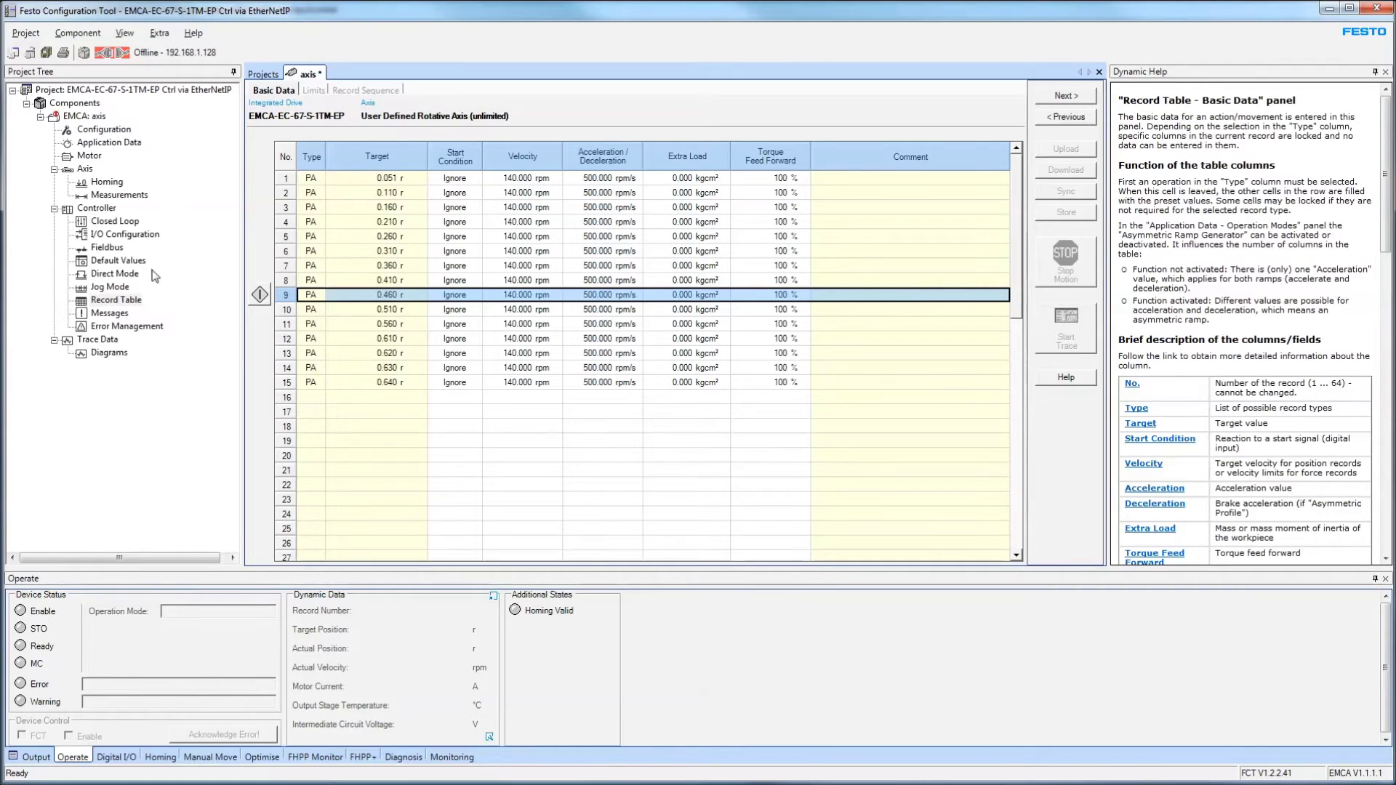
pyautogui.click(112, 275)
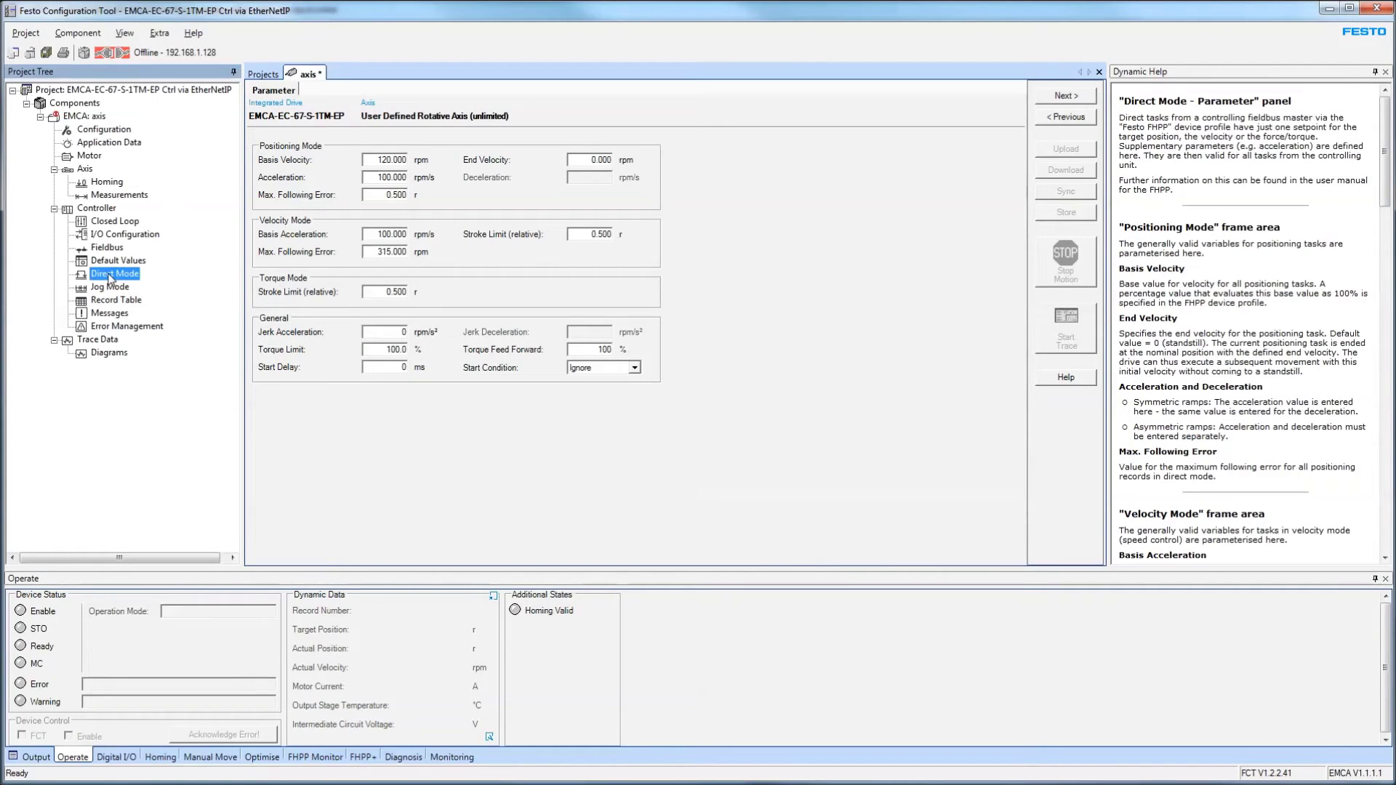
pyautogui.click(378, 163)
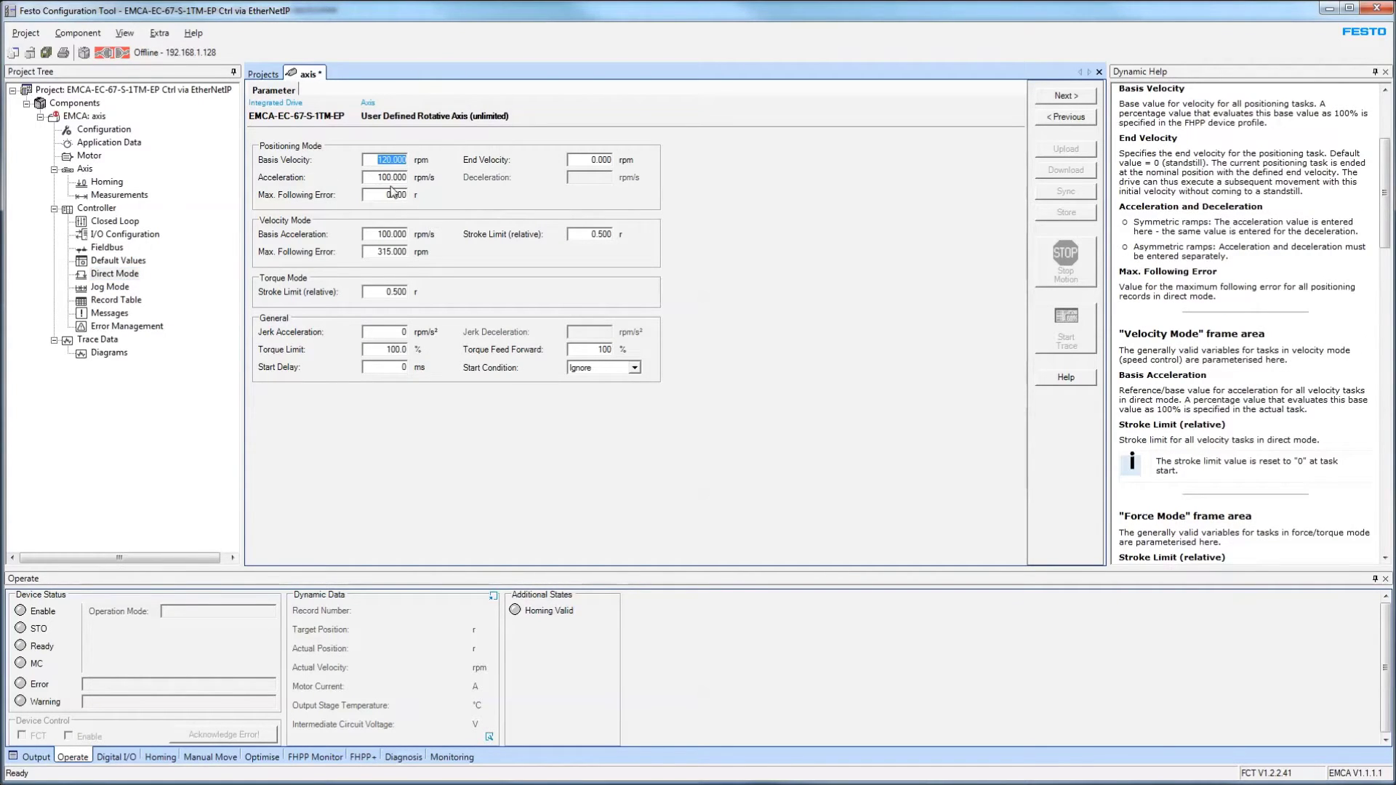
# Return to the FHPP data map summary in Acrobat and view the Record Select Mode pages through to Direct Mode - Simple.
pyautogui.press('Tab')
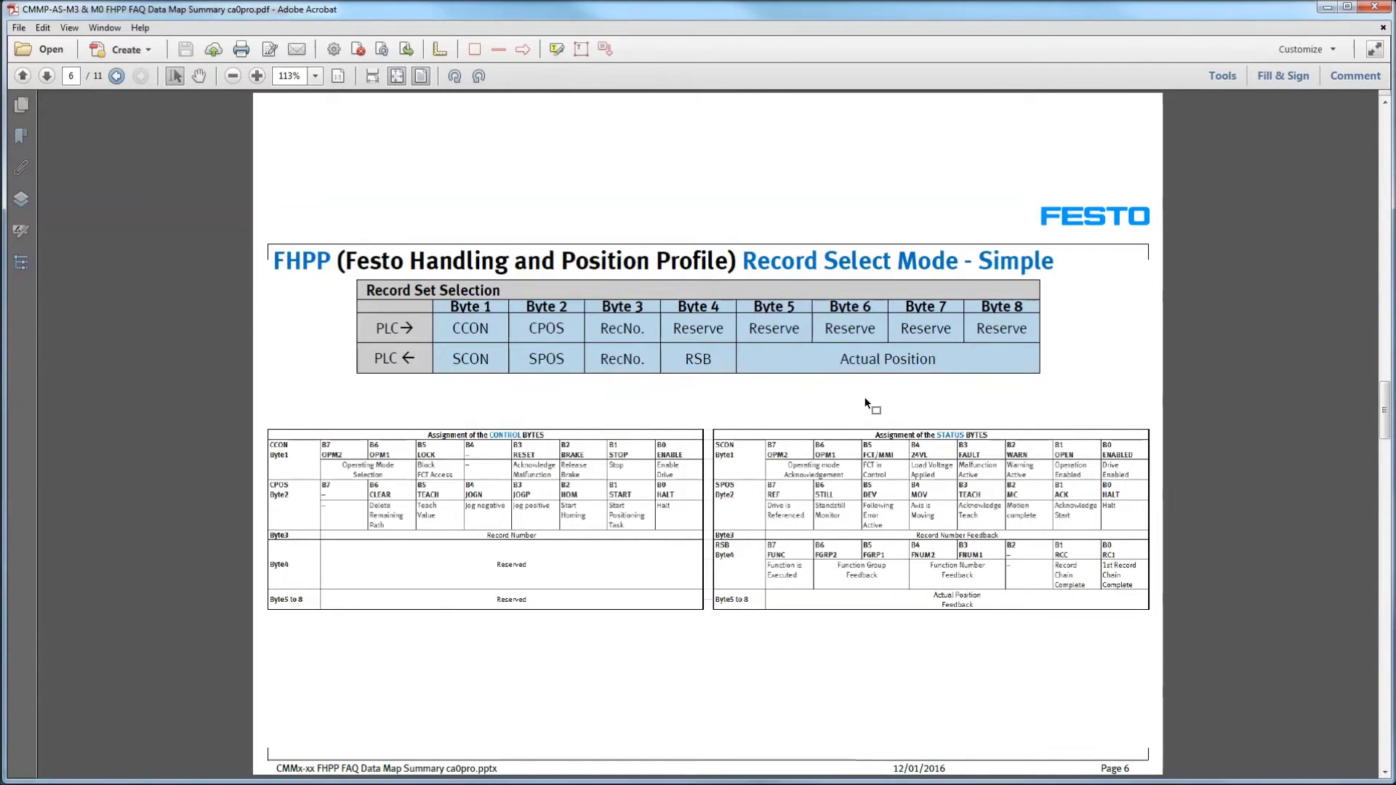
pyautogui.scroll(-2, 867, 402)
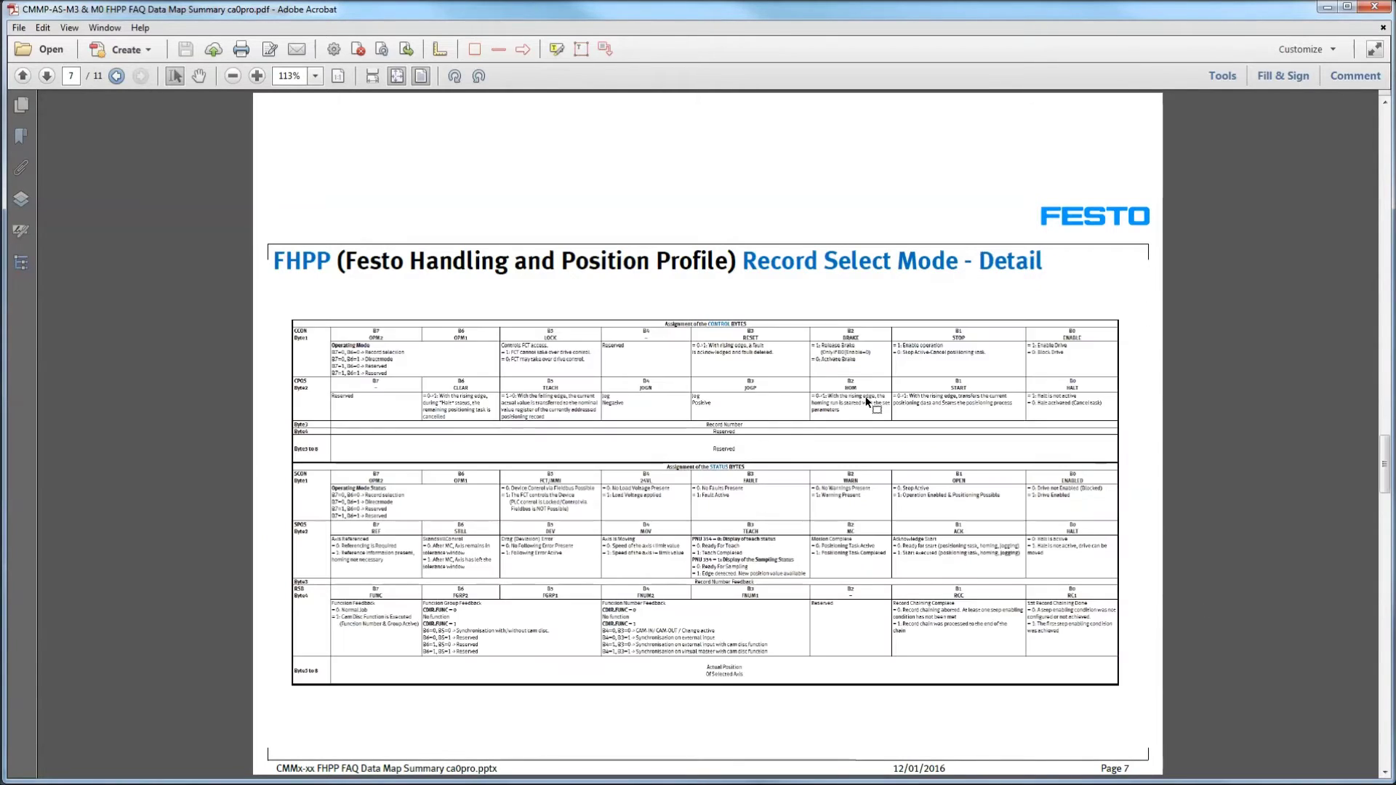
pyautogui.scroll(-2, 867, 402)
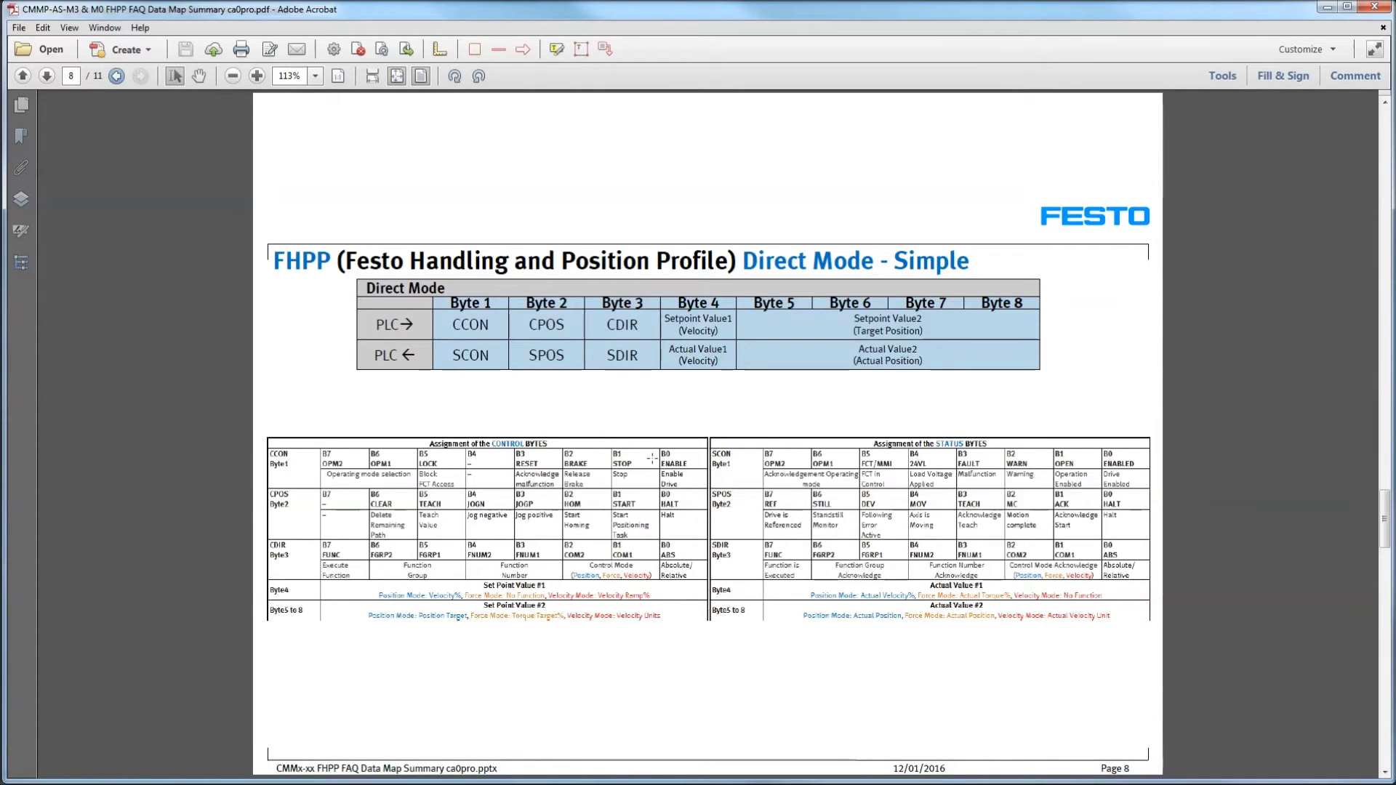
# Examine the FHPP Direct Mode byte map for the velocity and position setpoints, and the drive's Basis Velocity in Festo Configuration Tool.
pyautogui.scroll(2, 588, 498)
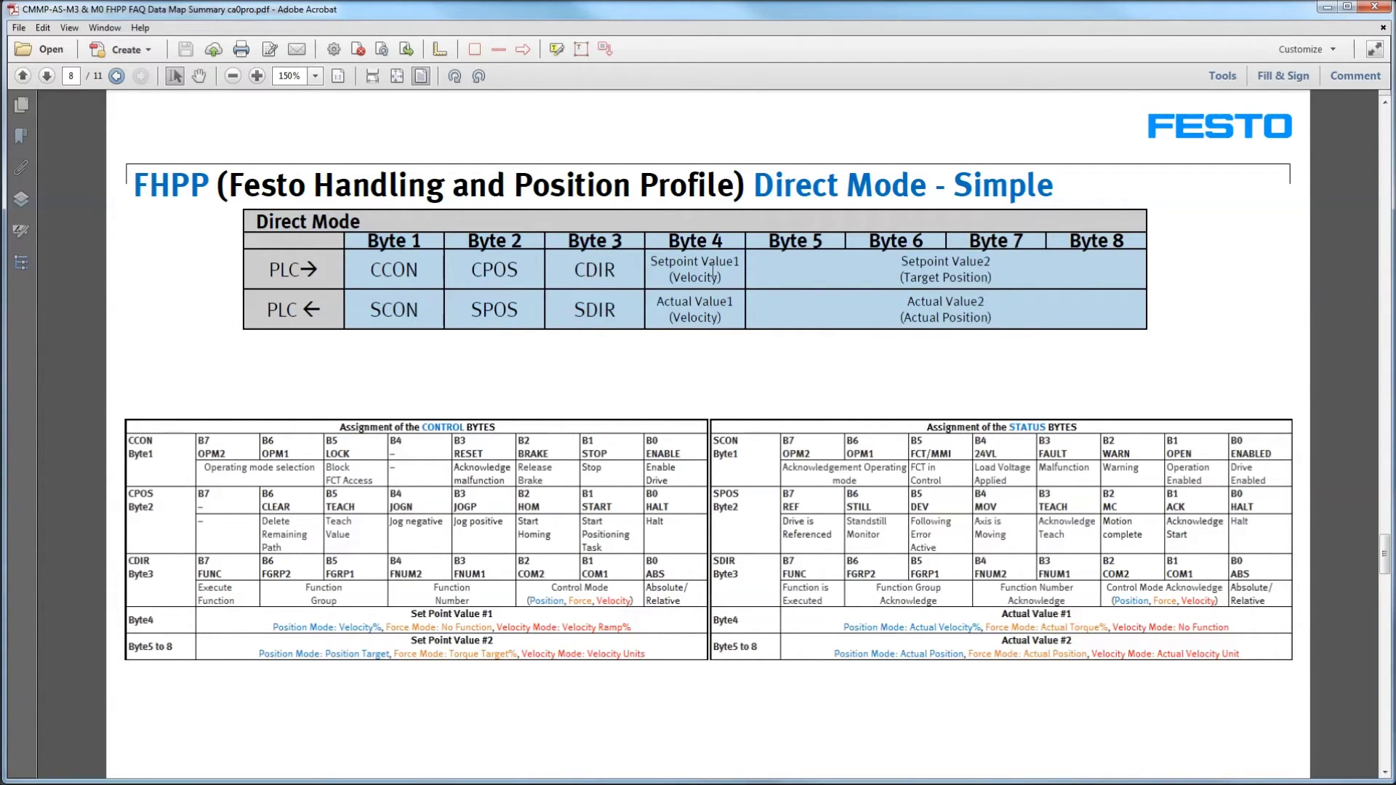
pyautogui.moveTo(652, 260); pyautogui.dragTo(728, 279)
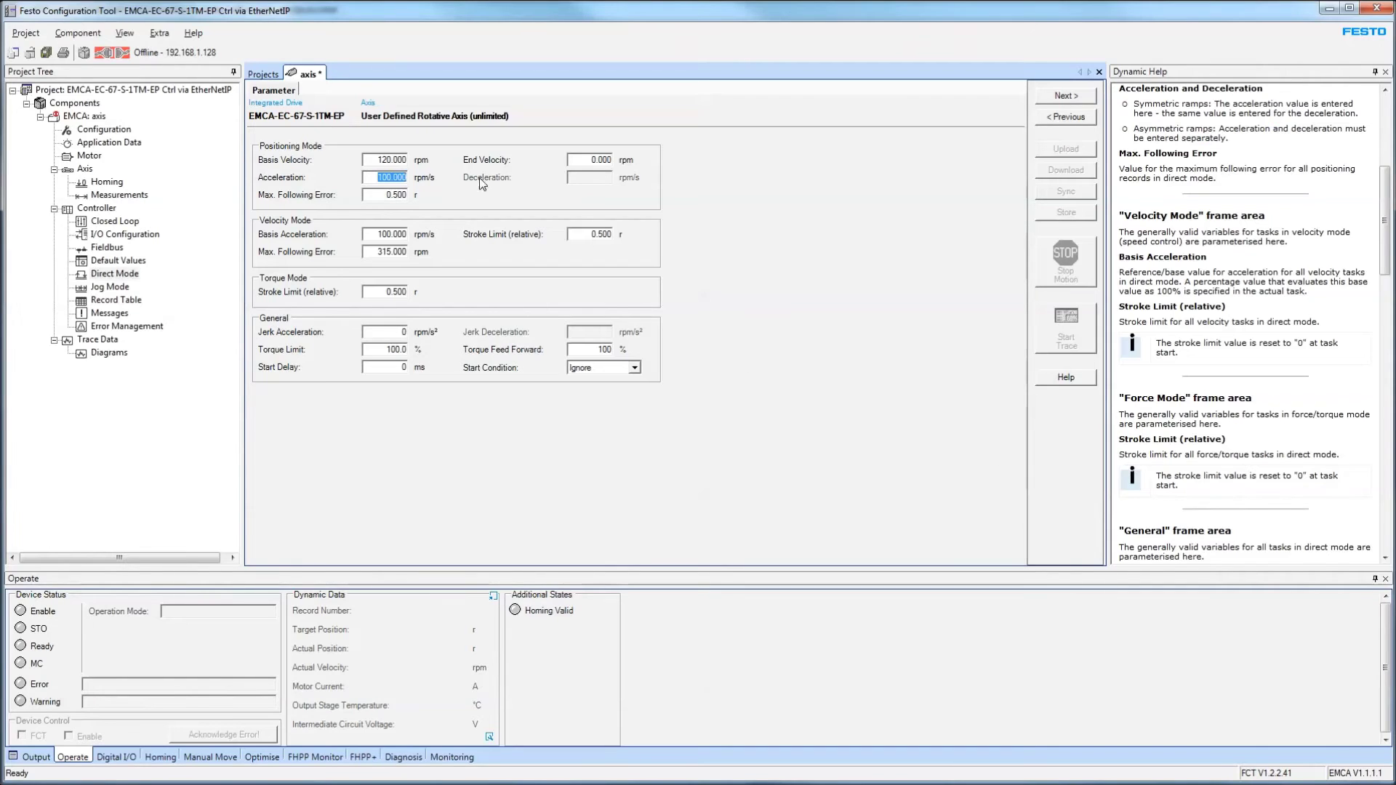
pyautogui.click(395, 159)
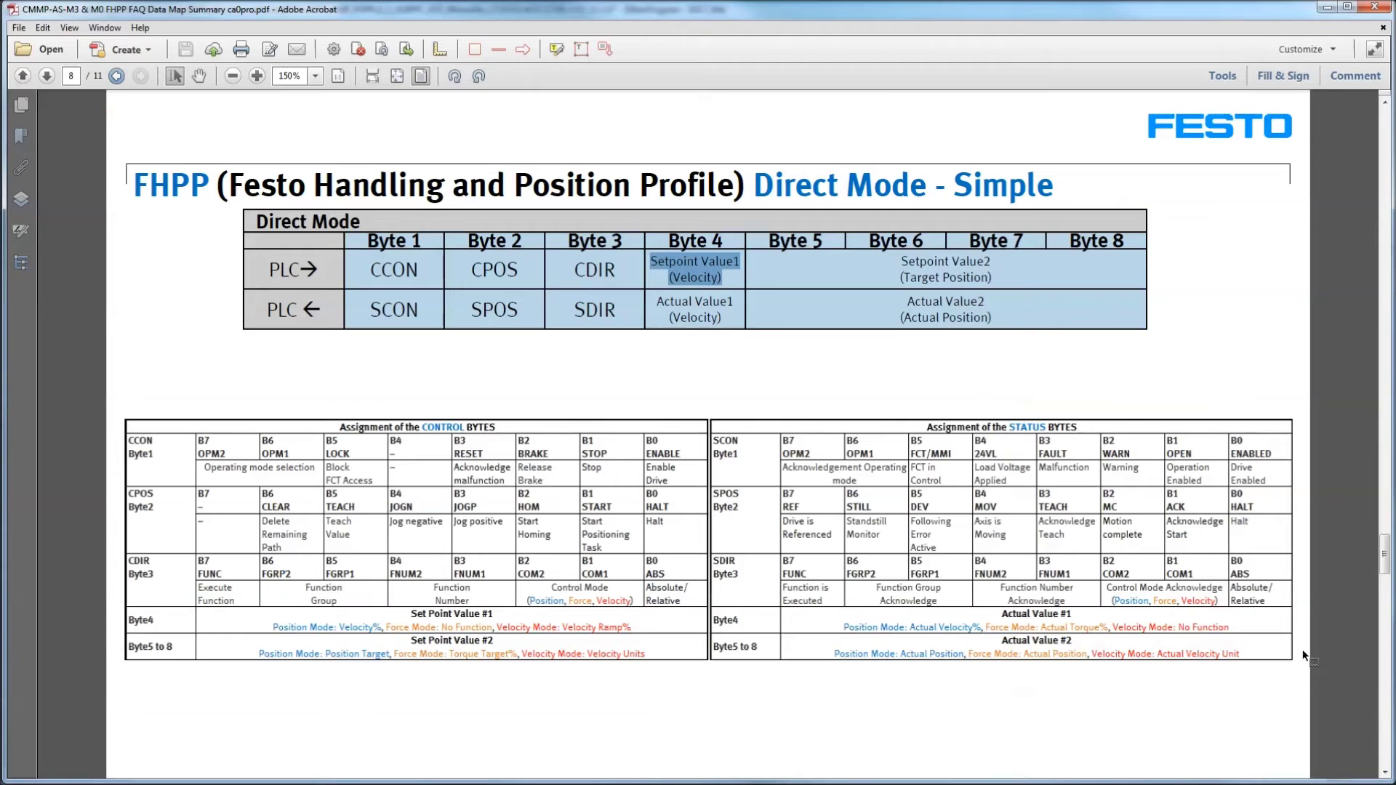
pyautogui.moveTo(897, 261); pyautogui.dragTo(998, 282)
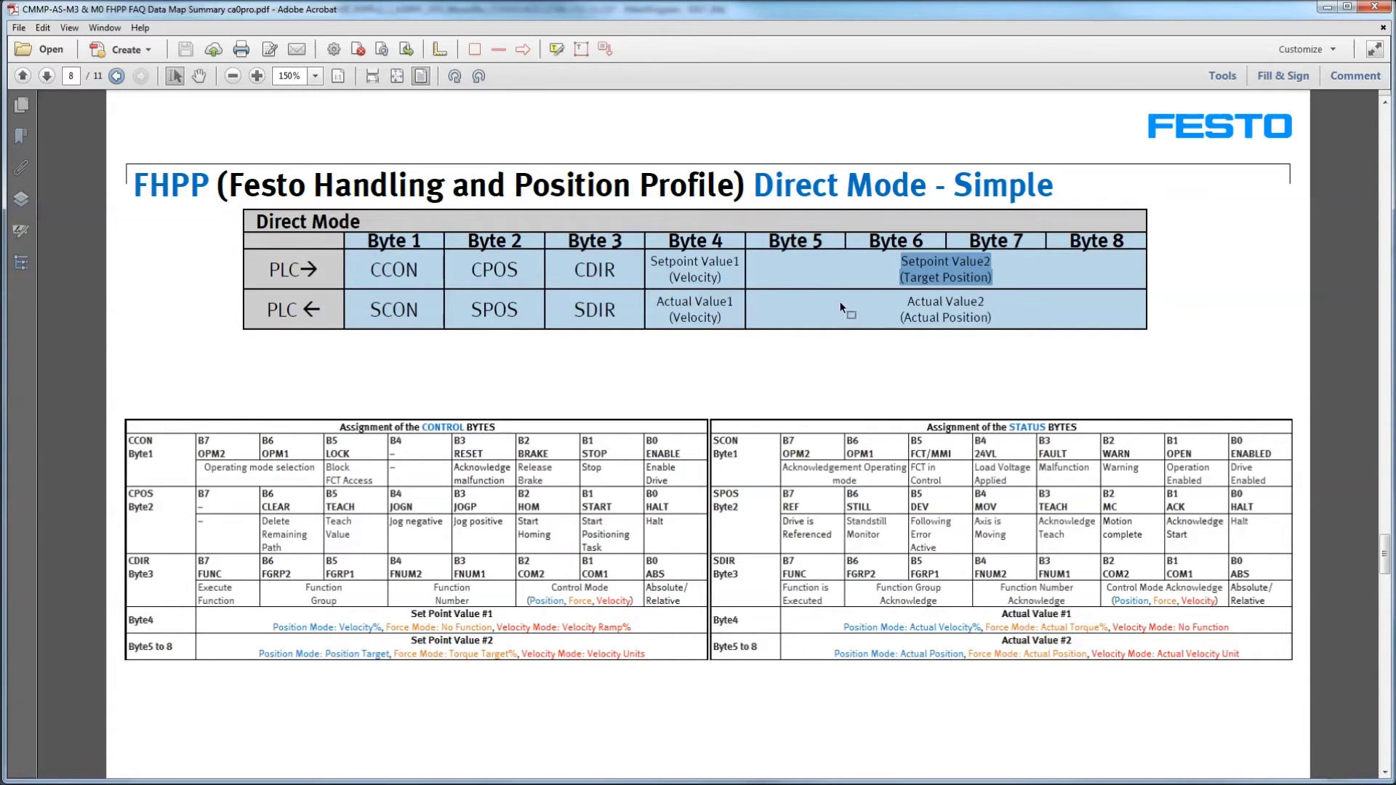
pyautogui.click(1005, 298)
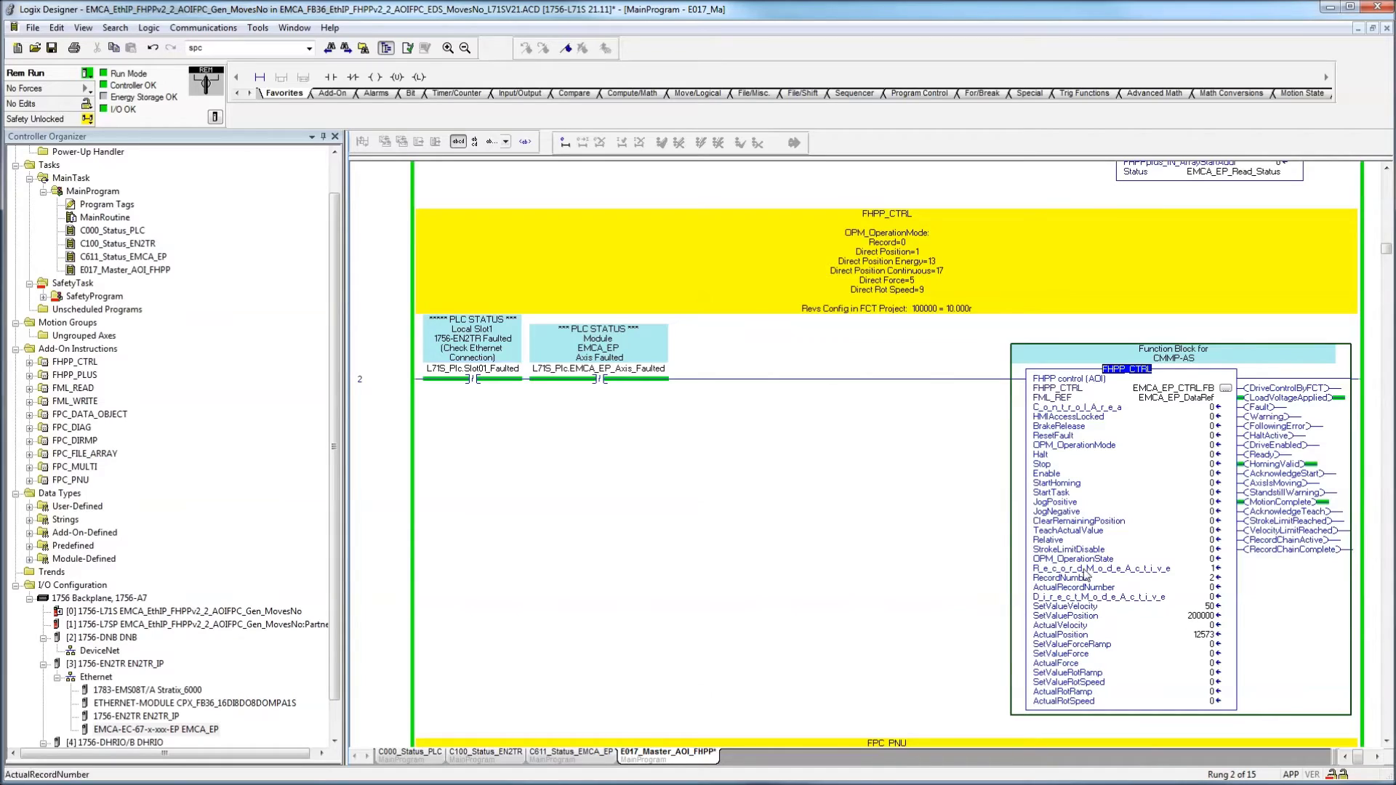
# In Logix Designer, enable the drive by setting Halt, Stop and Enable to 1 on the FHPP_CTRL block.
pyautogui.click(1209, 456)
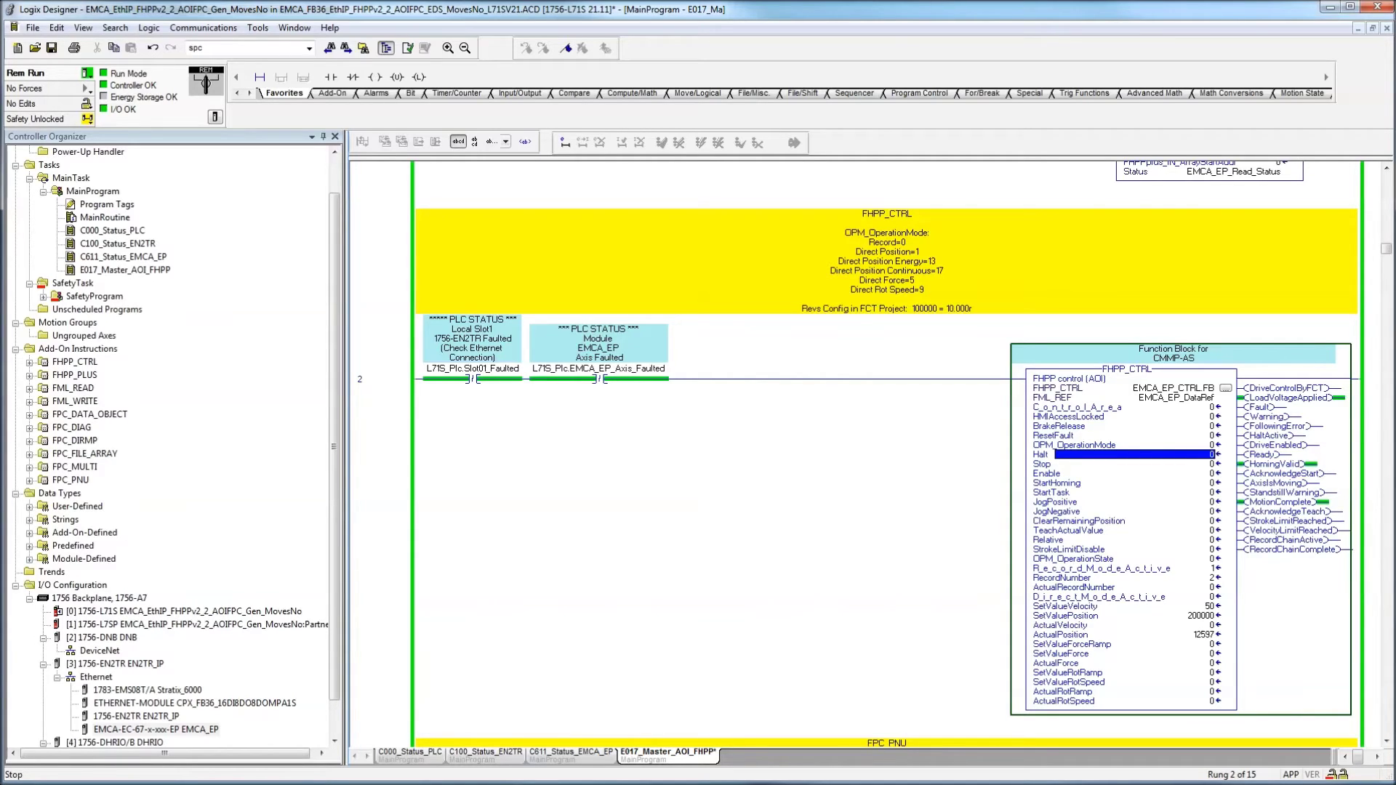
pyautogui.write('1')
pyautogui.press('Return')
pyautogui.write('1')
pyautogui.press('Return')
pyautogui.write('1')
pyautogui.press('Return')
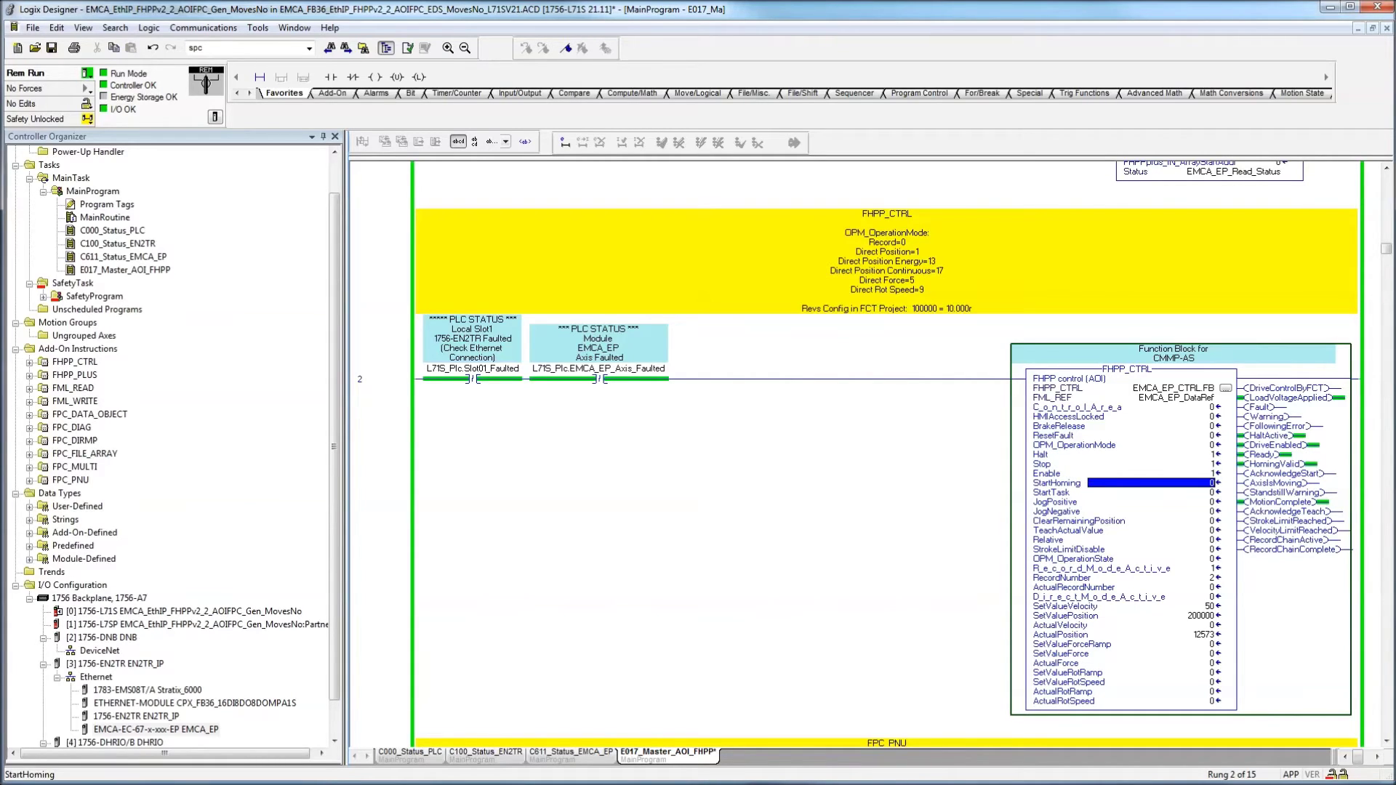
pyautogui.click(1202, 474)
pyautogui.click(1207, 455)
pyautogui.click(1199, 474)
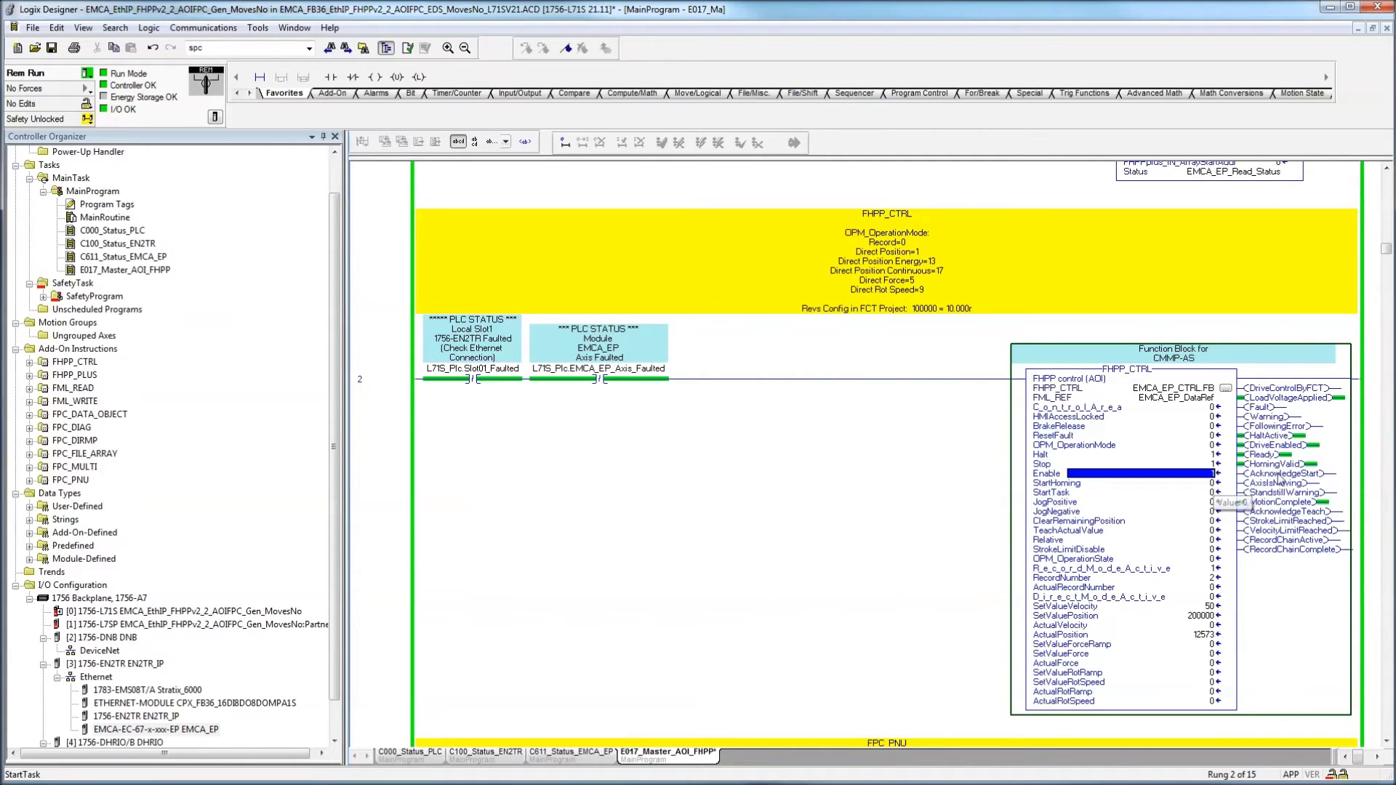
pyautogui.click(1288, 471)
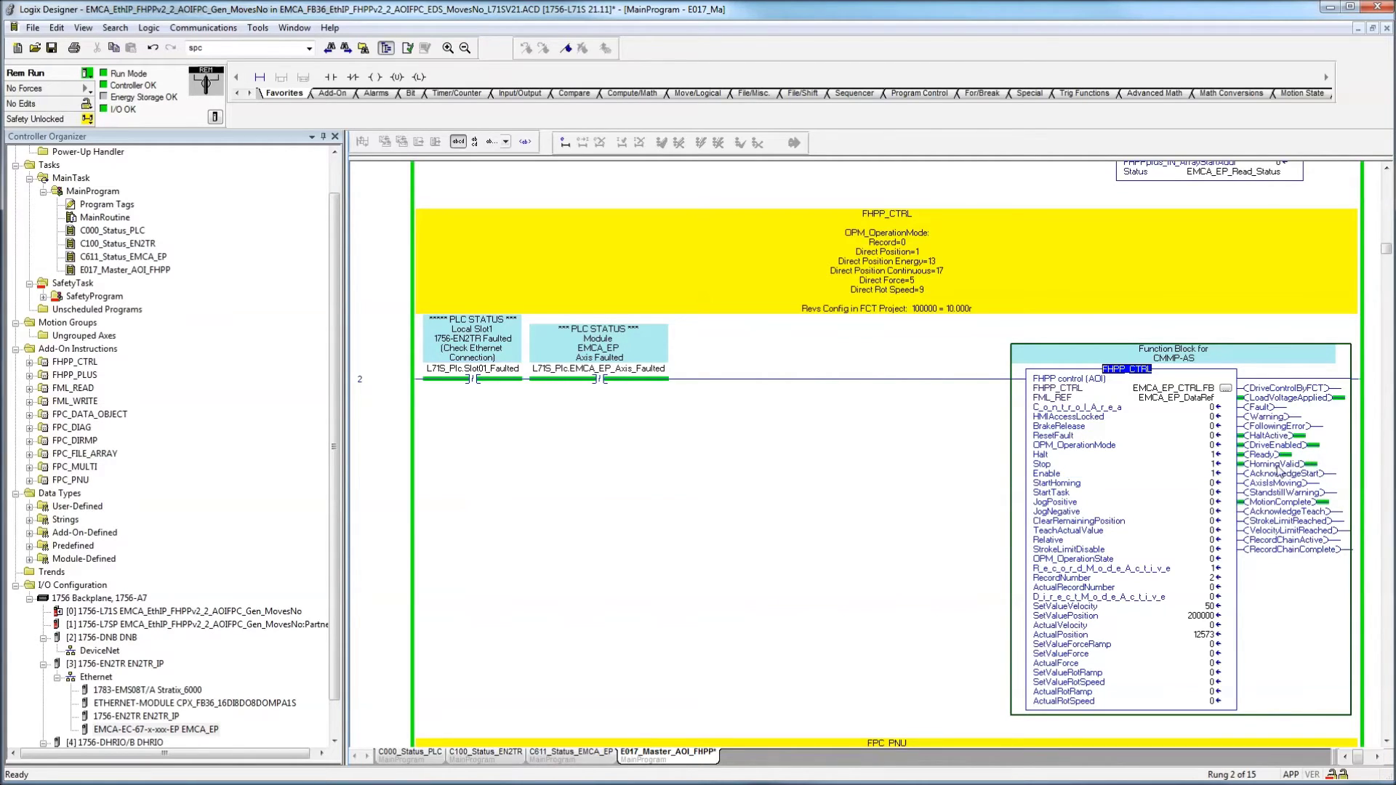
# Home the axis by setting StartHoming to 1 on the FHPP_CTRL block and resetting it to 0.
pyautogui.doubleClick(1209, 485)
pyautogui.write('1')
pyautogui.press('Return')
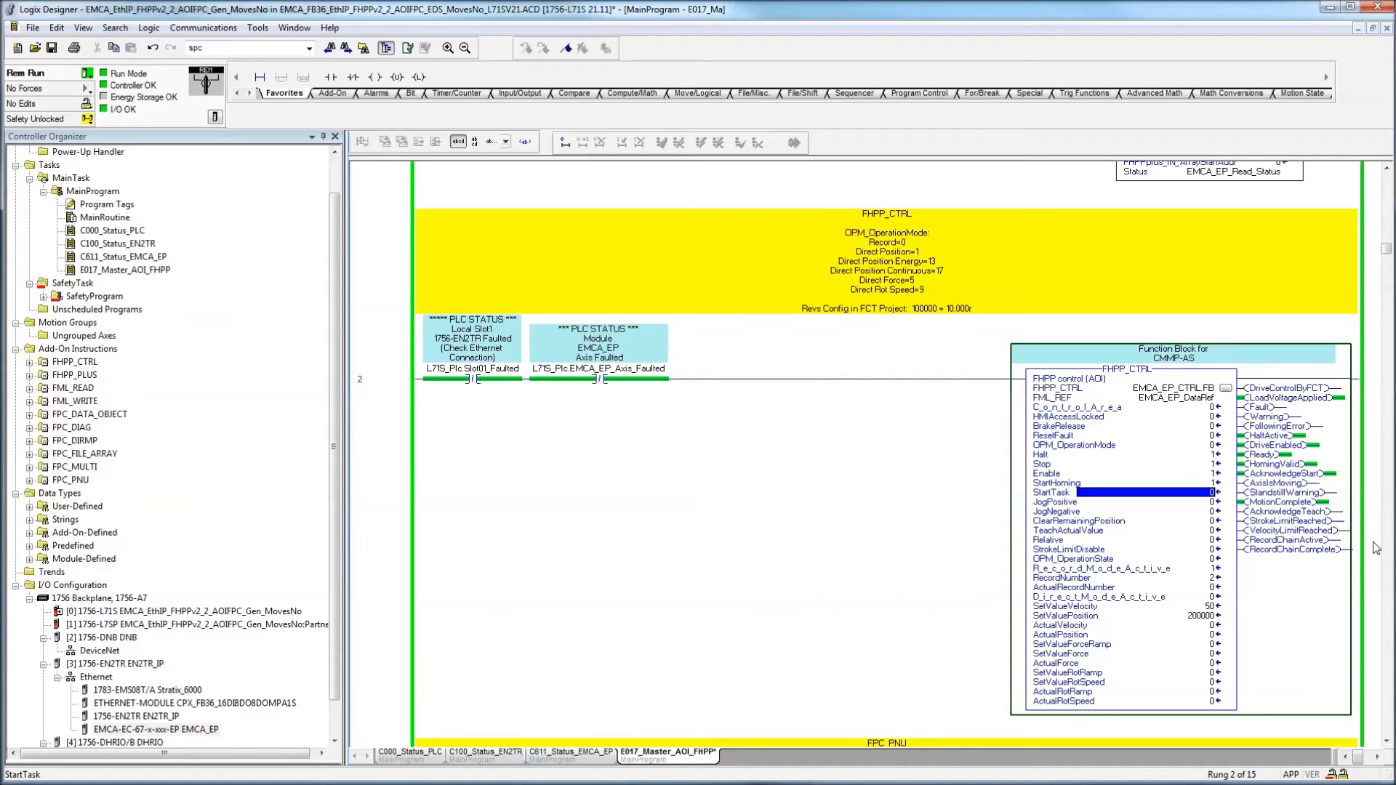
pyautogui.press('Up')
pyautogui.write('0')
pyautogui.press('Return')
# Check the axis homing method in Festo Configuration Tool and return to Logix Designer.
pyautogui.hotkey('alt', 'Tab')
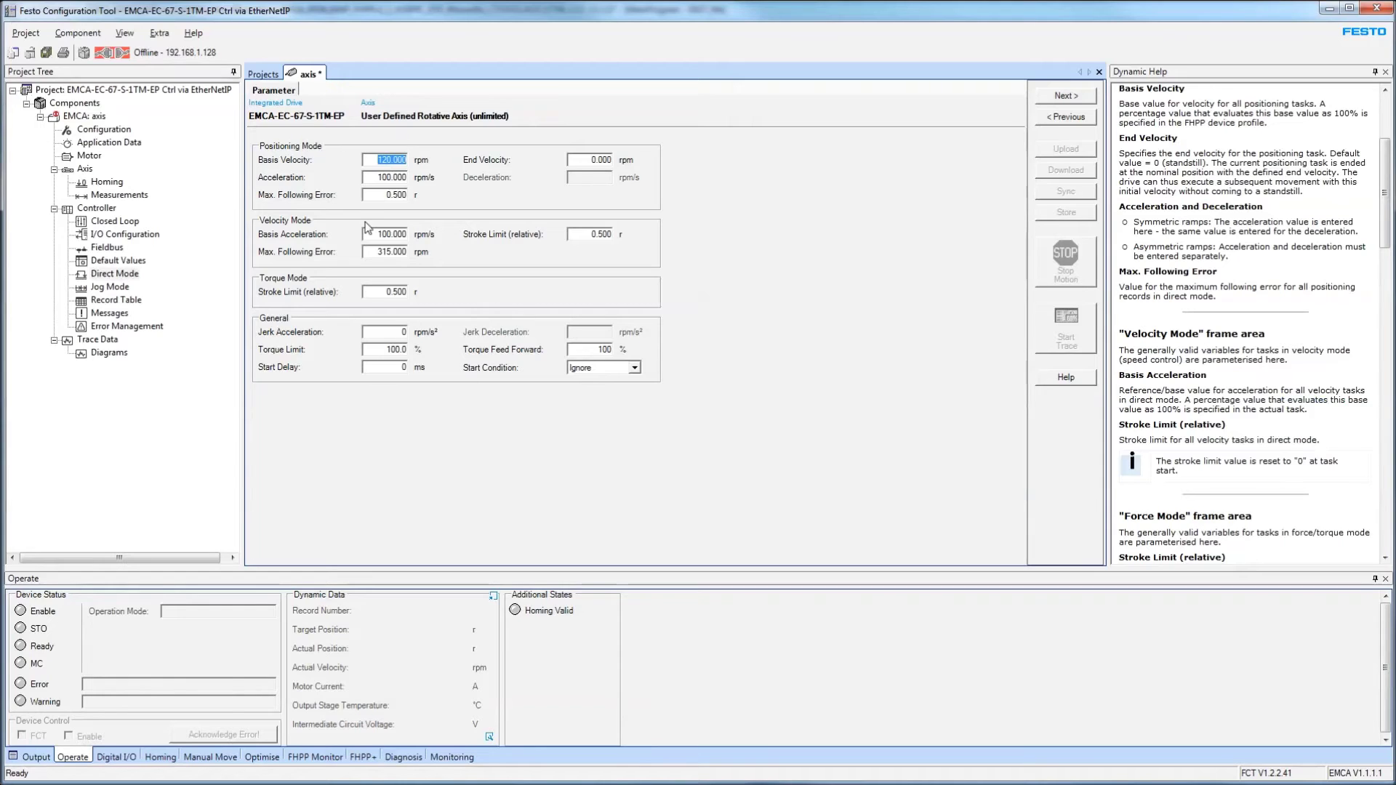
pyautogui.click(105, 184)
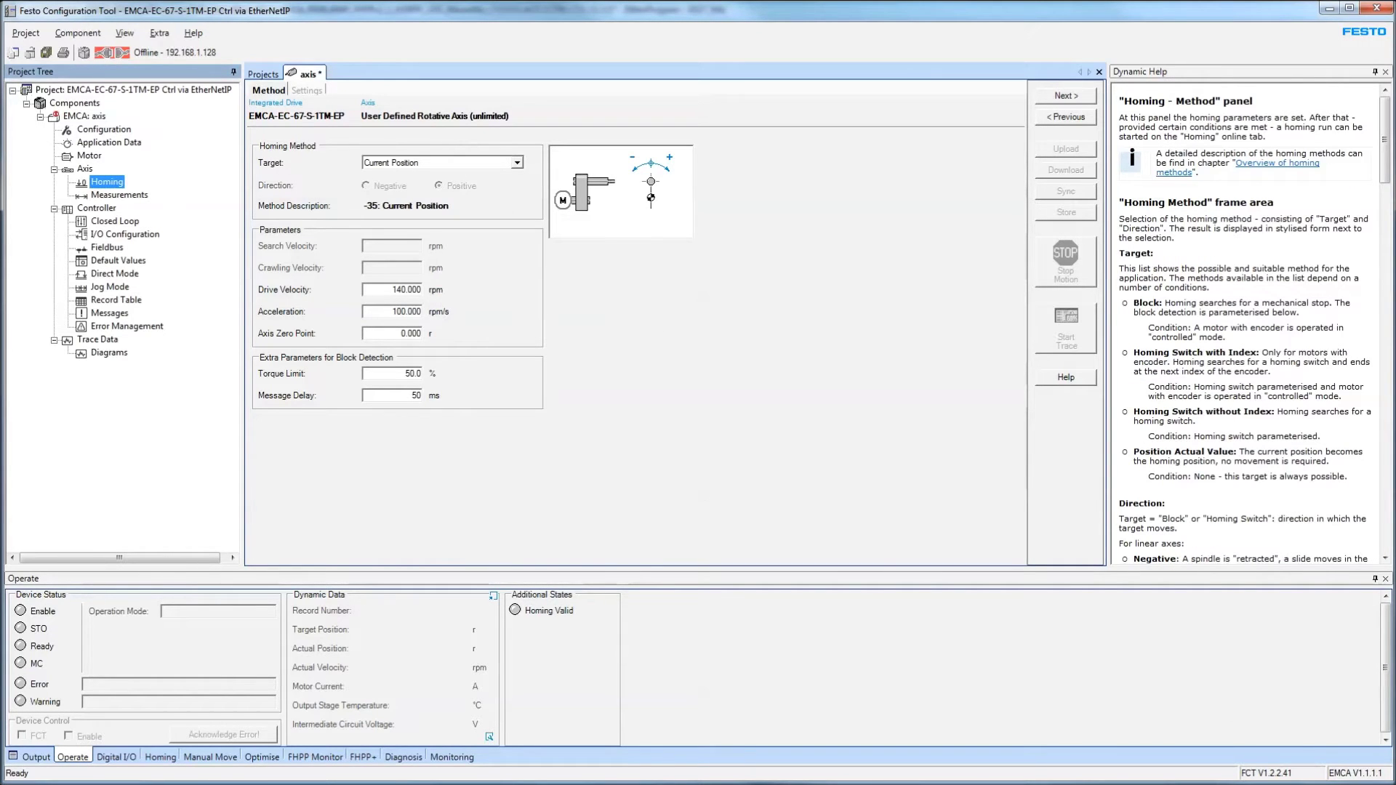
pyautogui.hotkey('alt', 'Tab')
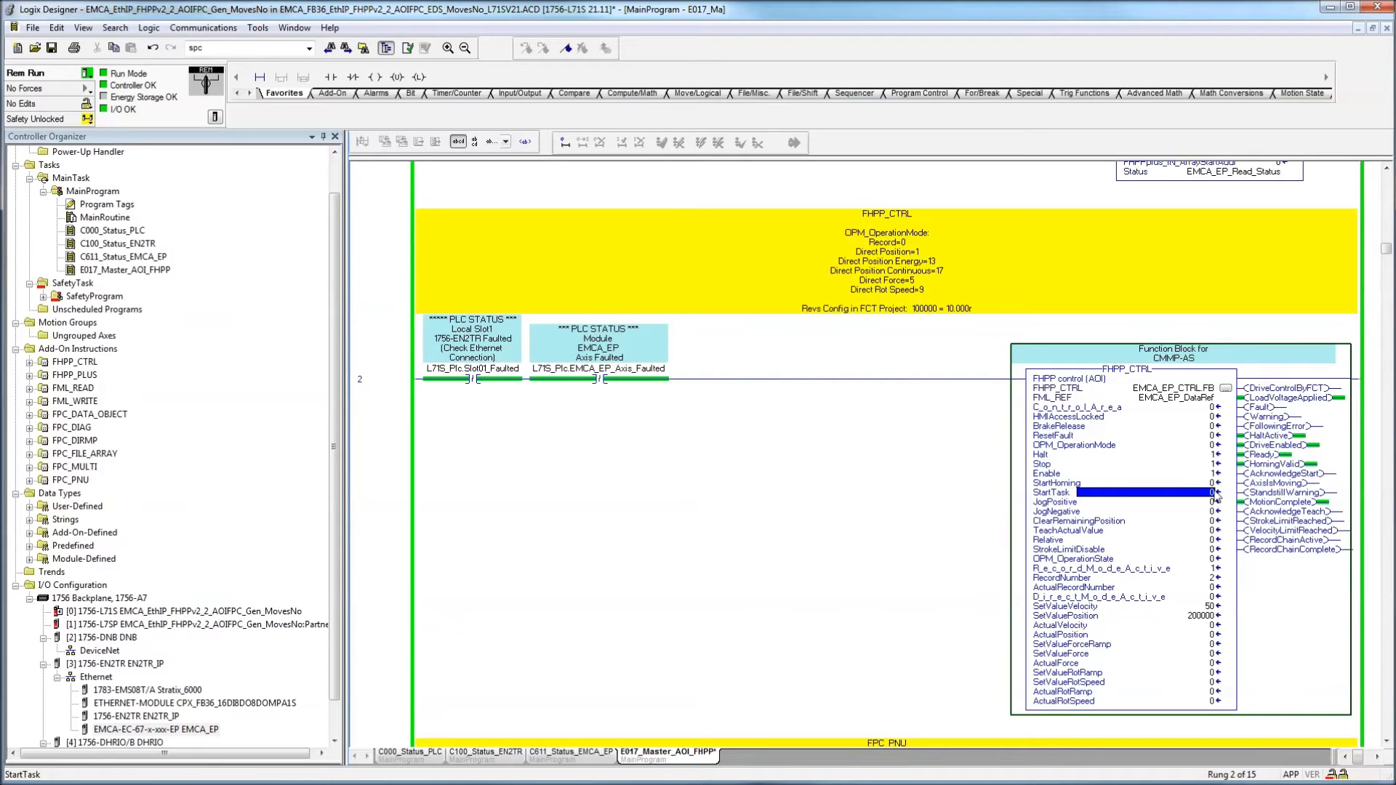
# Run the selected record in record mode by setting StartTask to 1 and resetting it to 0.
pyautogui.click(1204, 447)
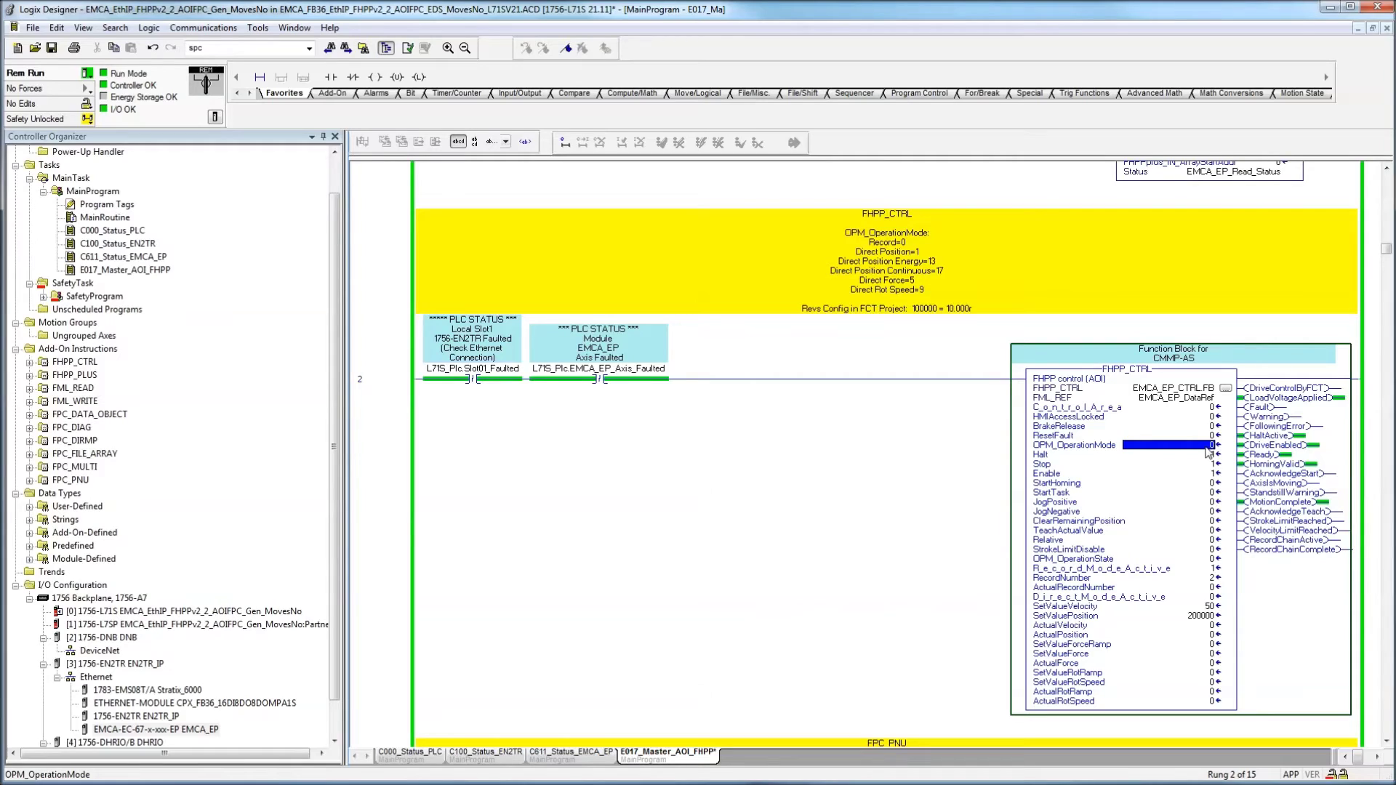
pyautogui.click(1212, 493)
pyautogui.write('1')
pyautogui.press('Return')
pyautogui.press('Up')
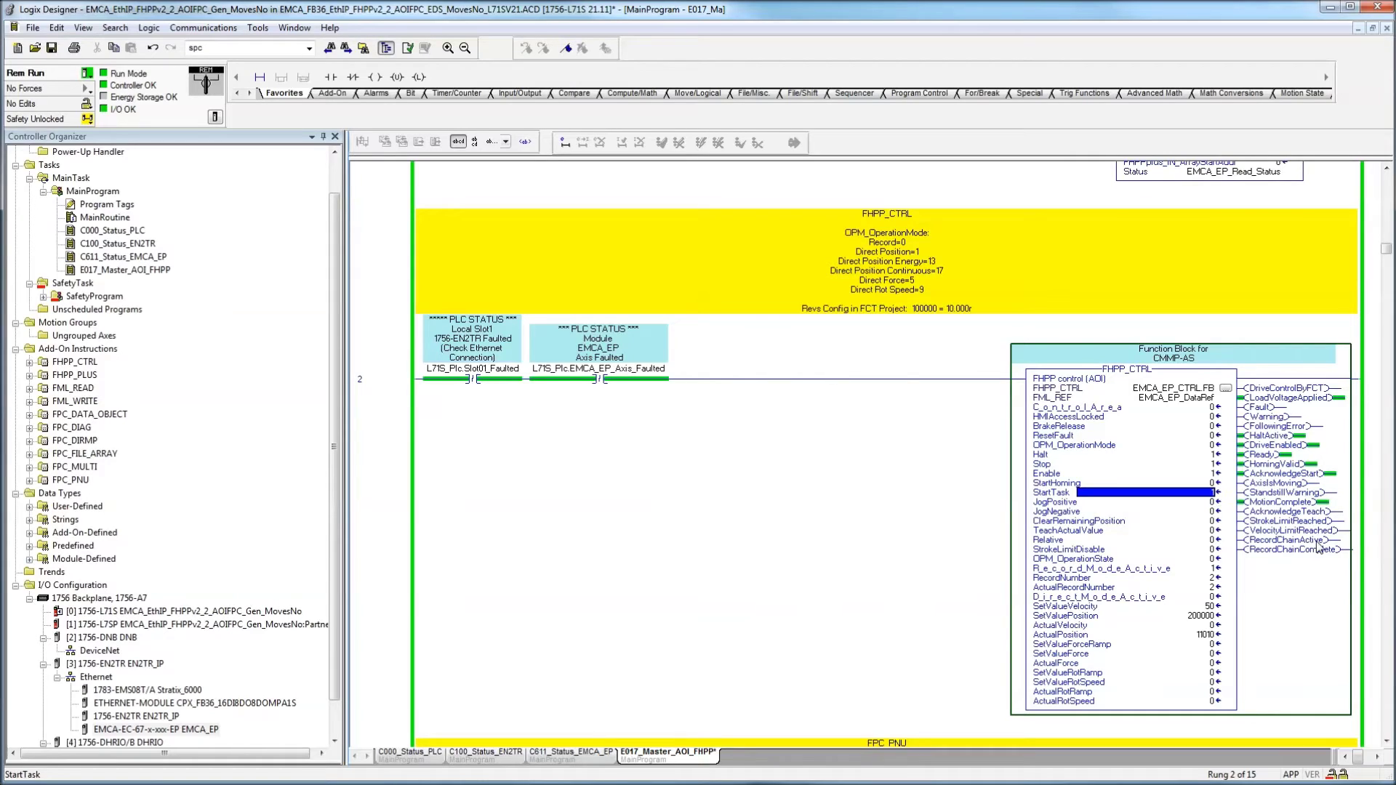
pyautogui.write('0')
pyautogui.press('Return')
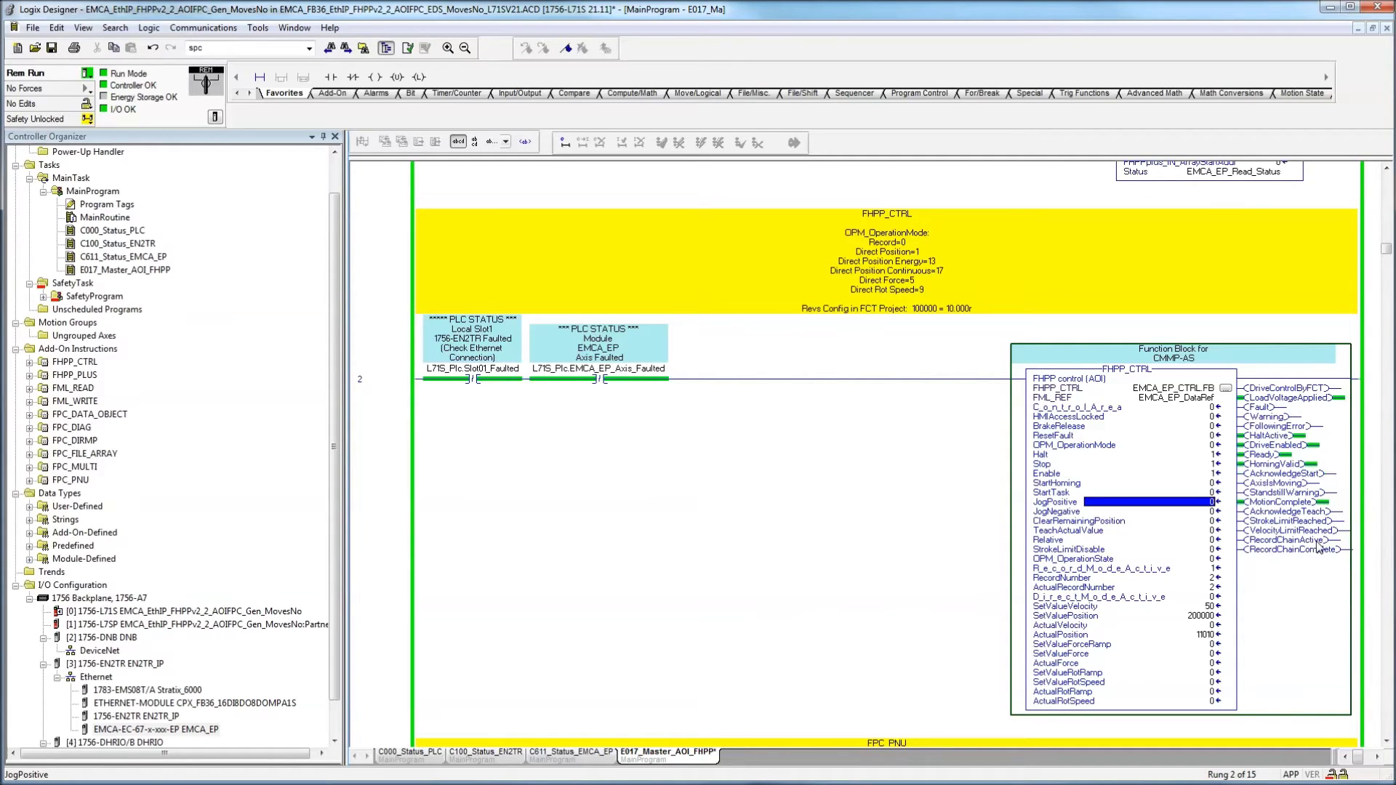
# Compare the FHPP_CTRL ActualPosition with the position exponent in the Fieldbus Factor Group of Festo Configuration Tool.
pyautogui.click(1189, 636)
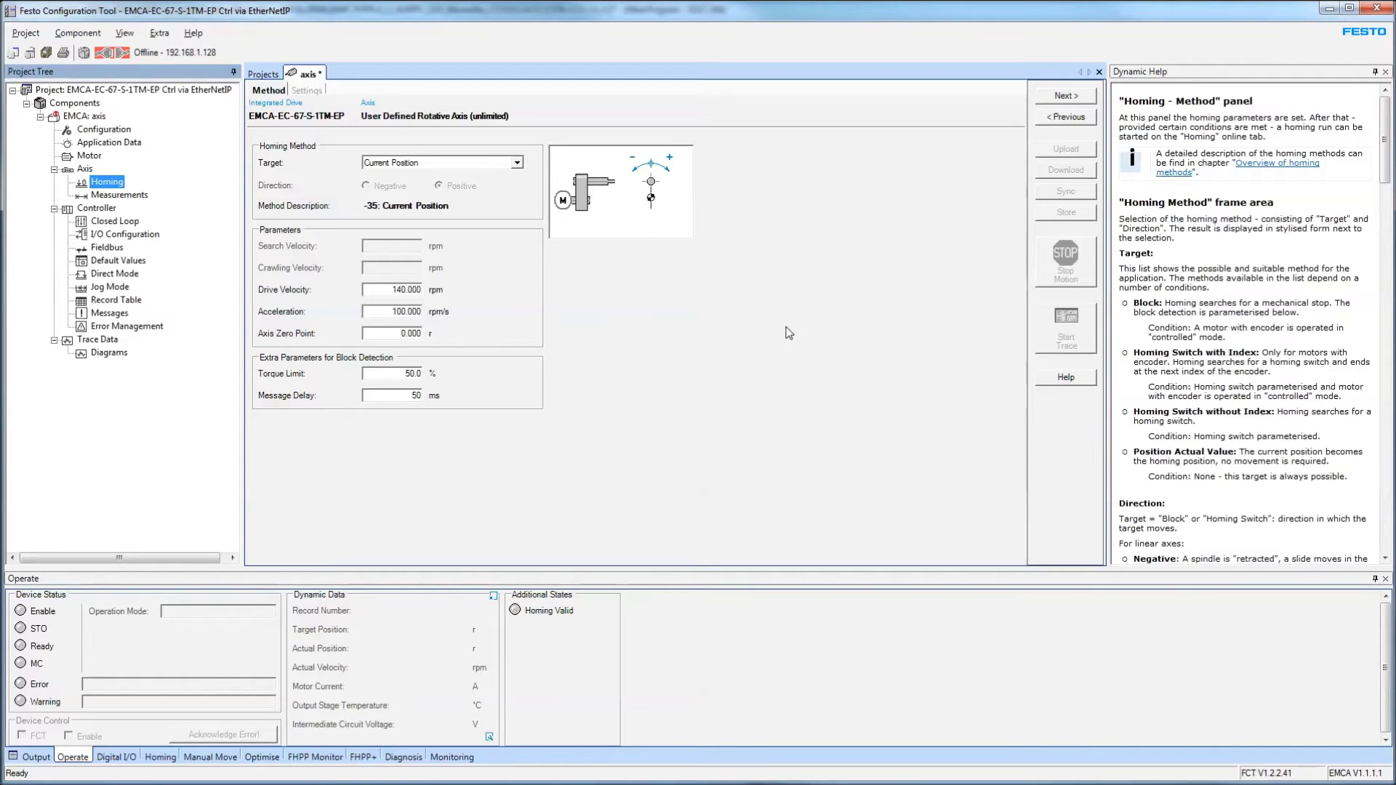
pyautogui.click(112, 248)
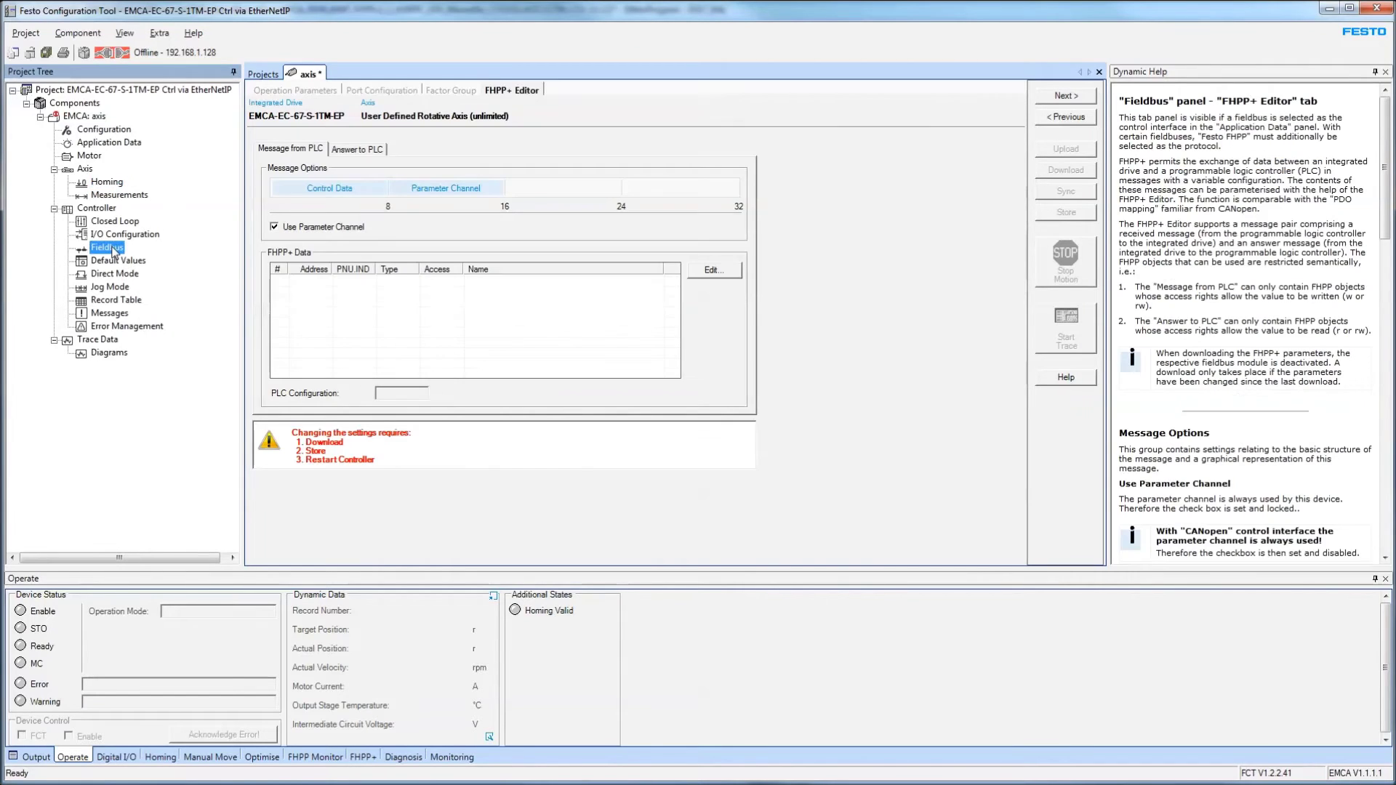
pyautogui.click(452, 91)
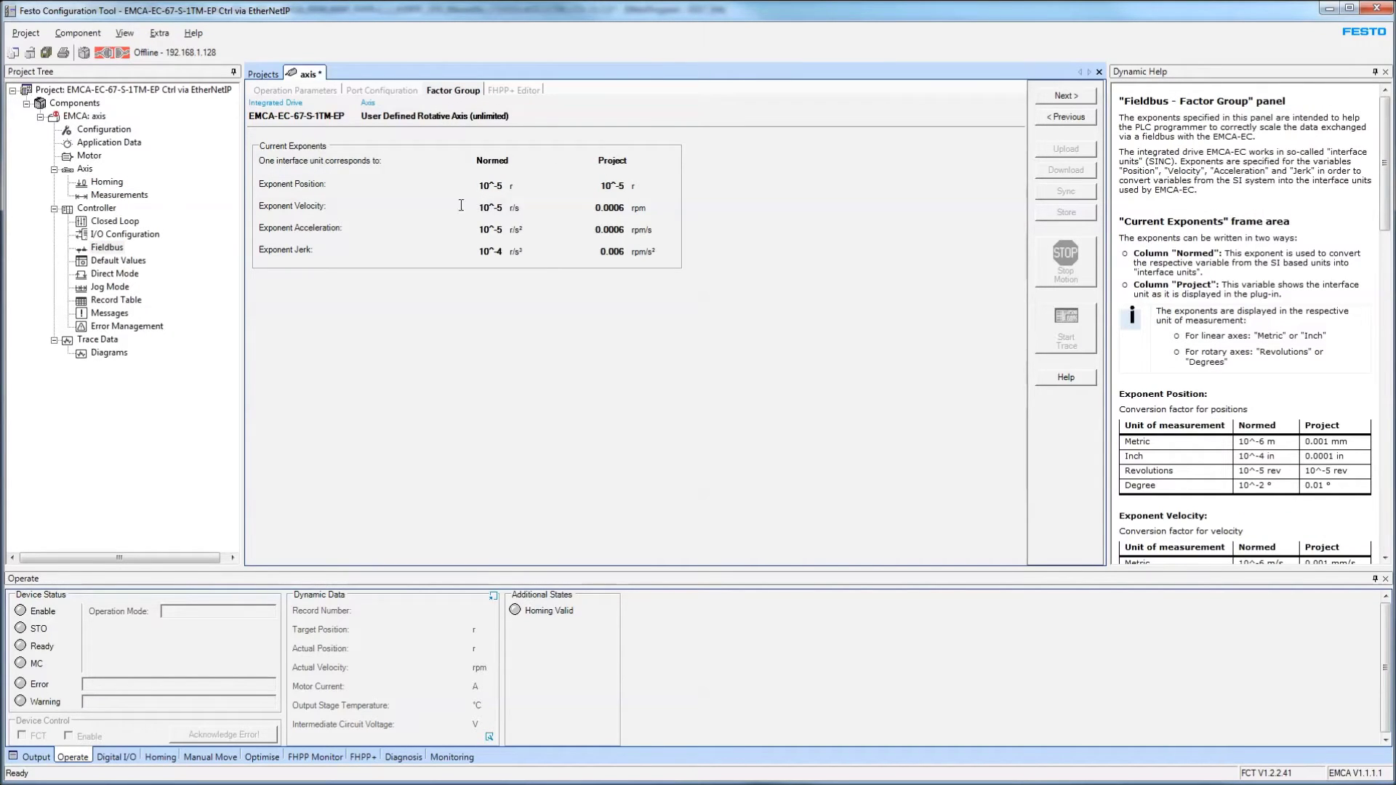
pyautogui.moveTo(477, 186); pyautogui.dragTo(570, 200)
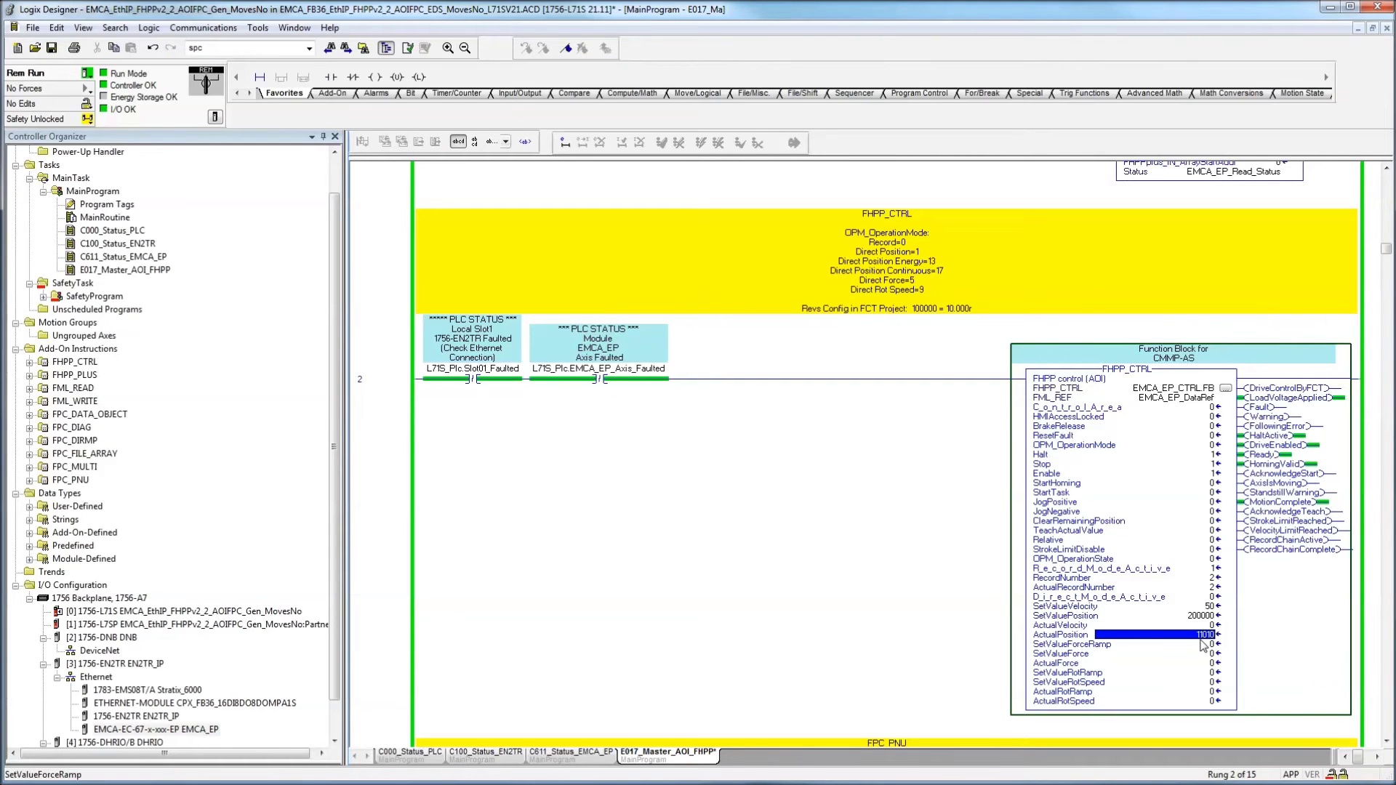
pyautogui.moveTo(1213, 639)
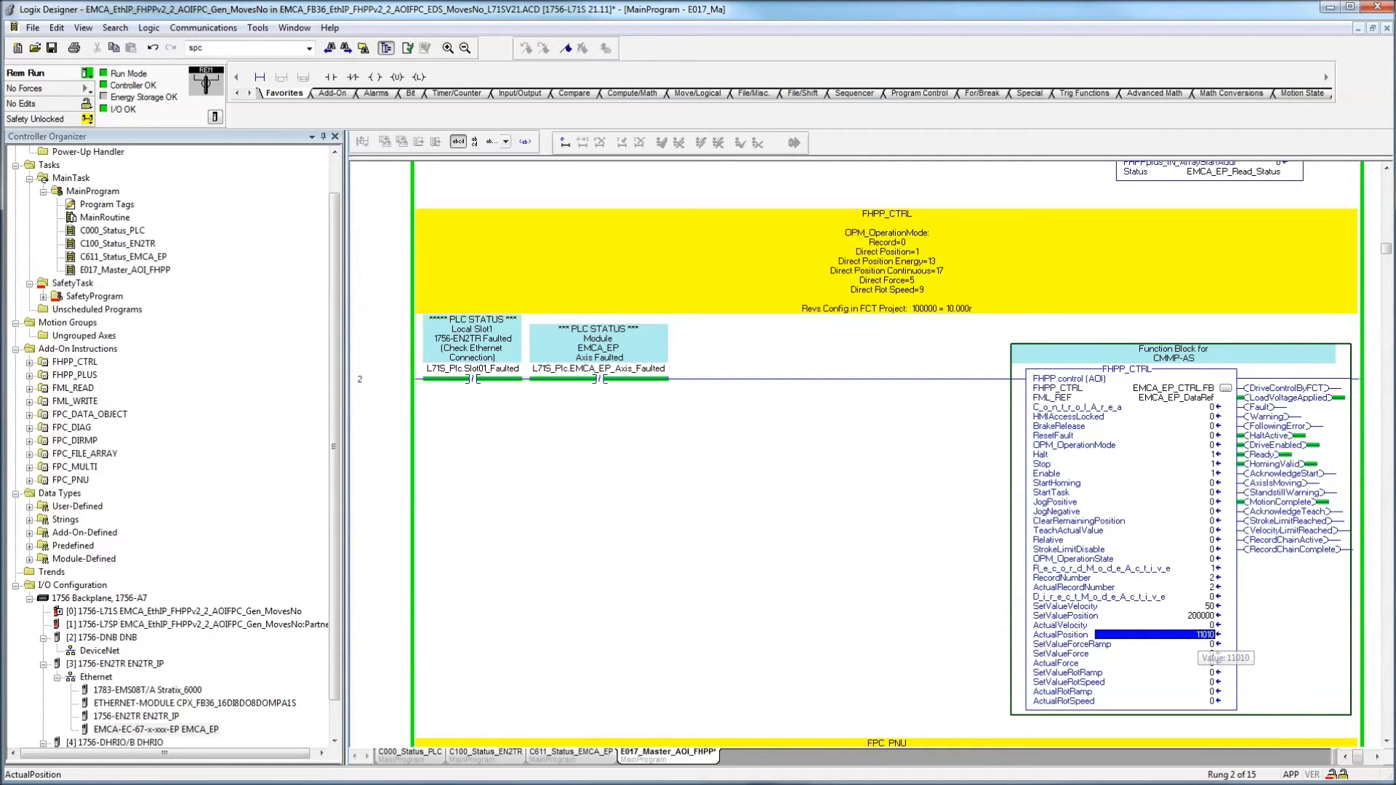
# Take the device online in Festo Configuration Tool and check the axis's live Actual Position.
pyautogui.hotkey('alt', 'Tab')
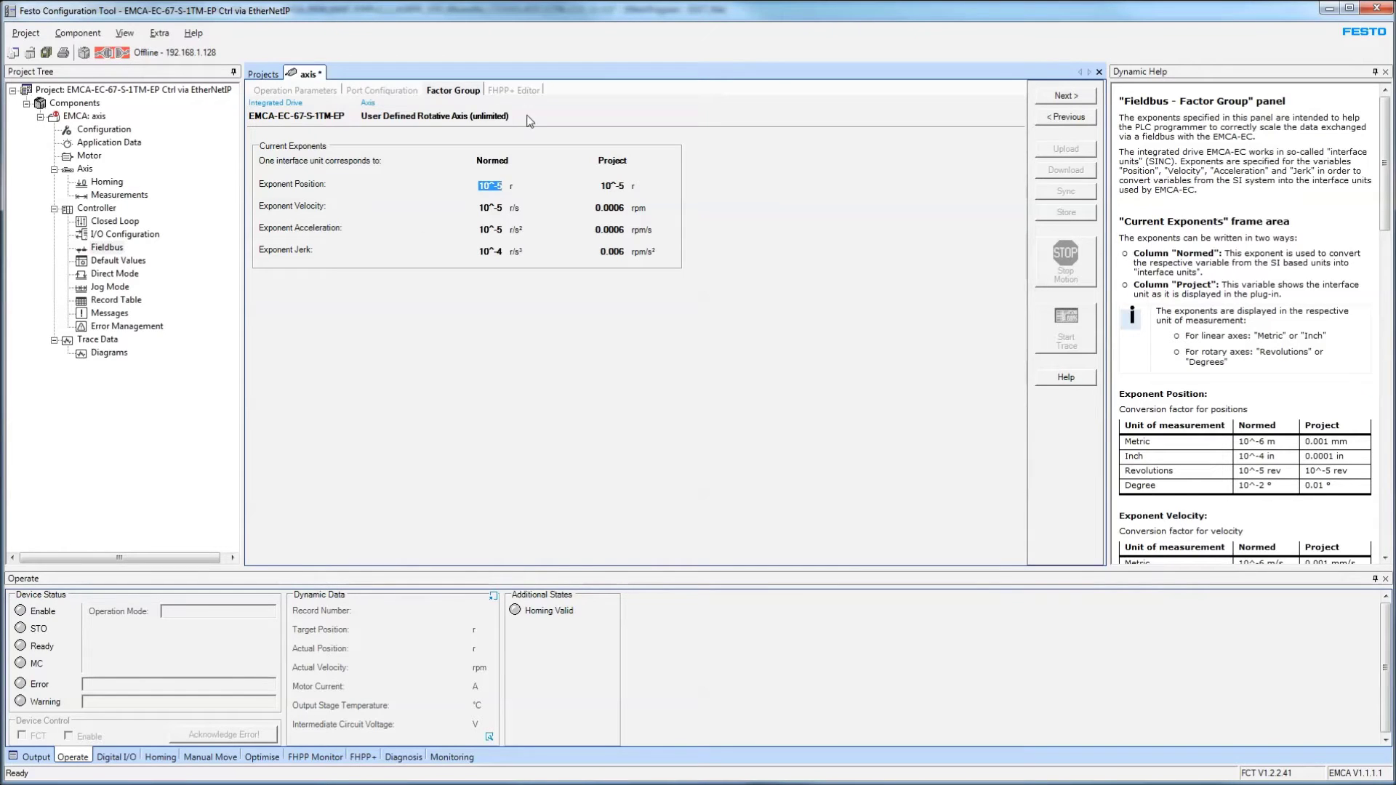
pyautogui.click(206, 57)
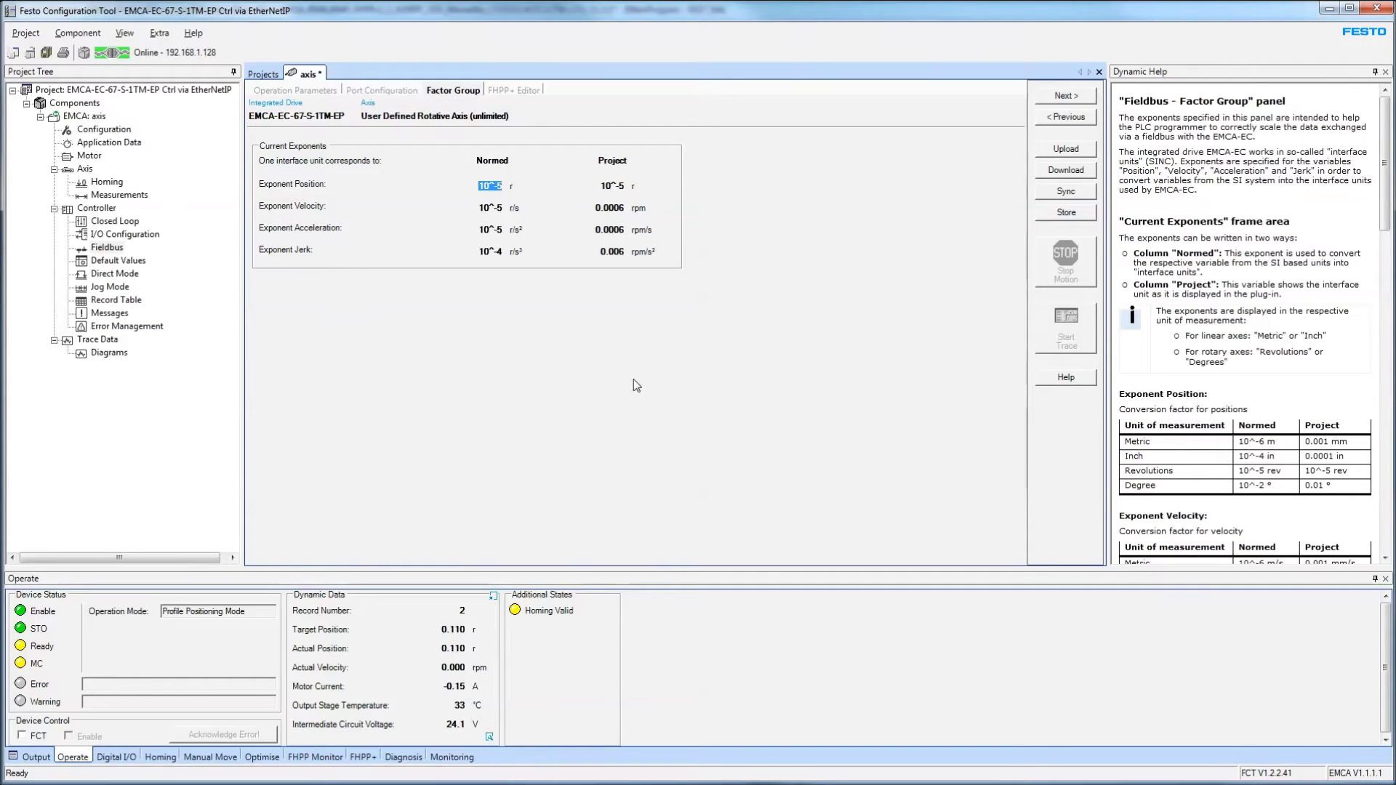
pyautogui.moveTo(441, 647); pyautogui.dragTo(451, 646)
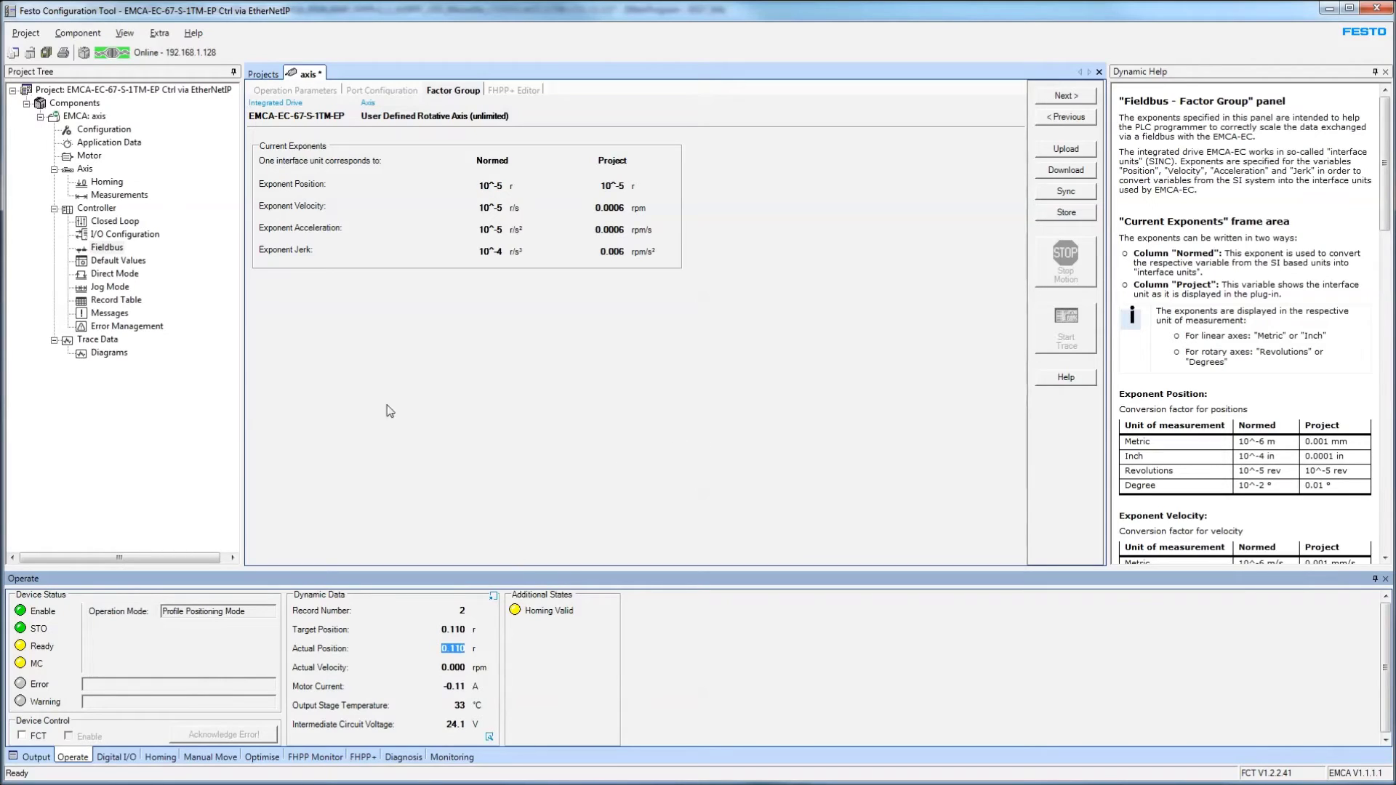
pyautogui.click(131, 34)
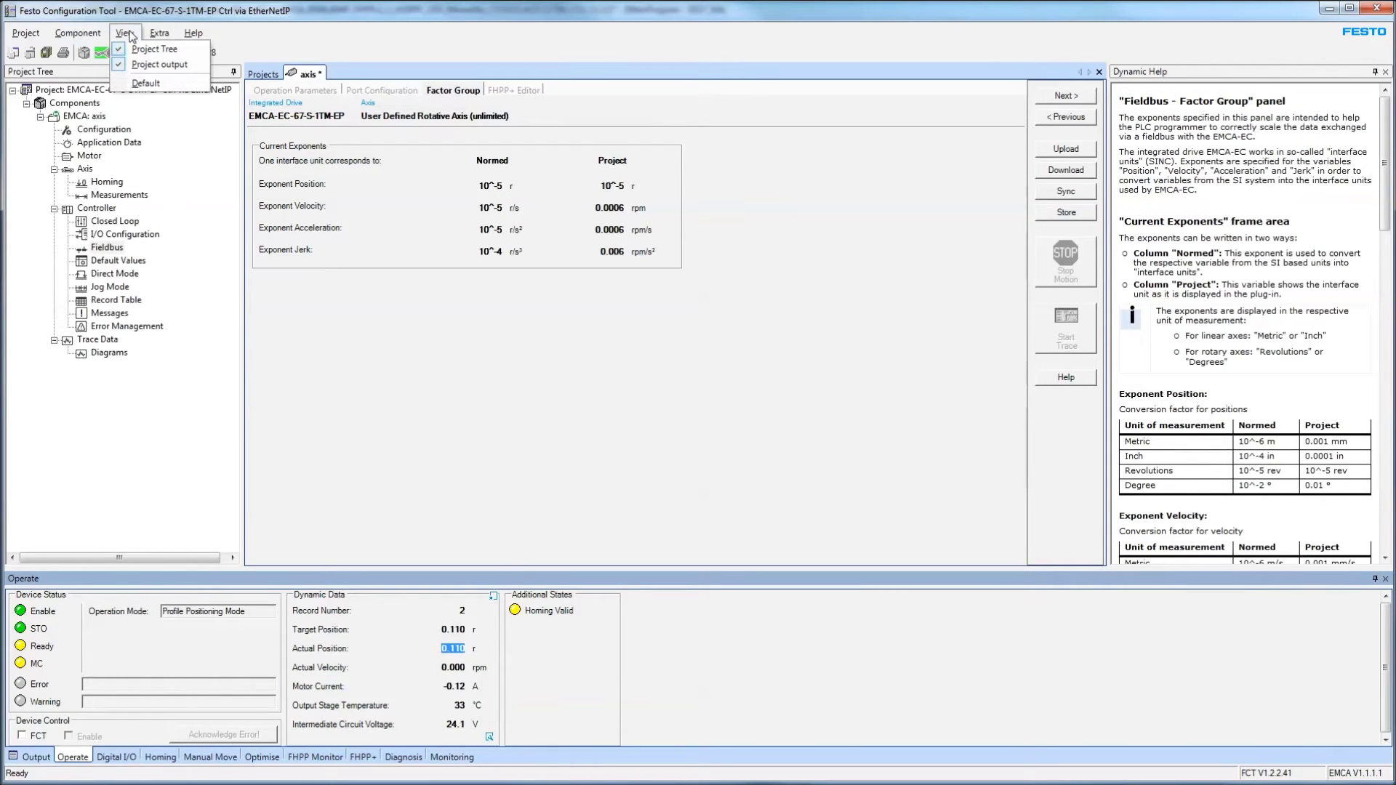
pyautogui.moveTo(154, 36)
pyautogui.click(522, 37)
pyautogui.click(524, 420)
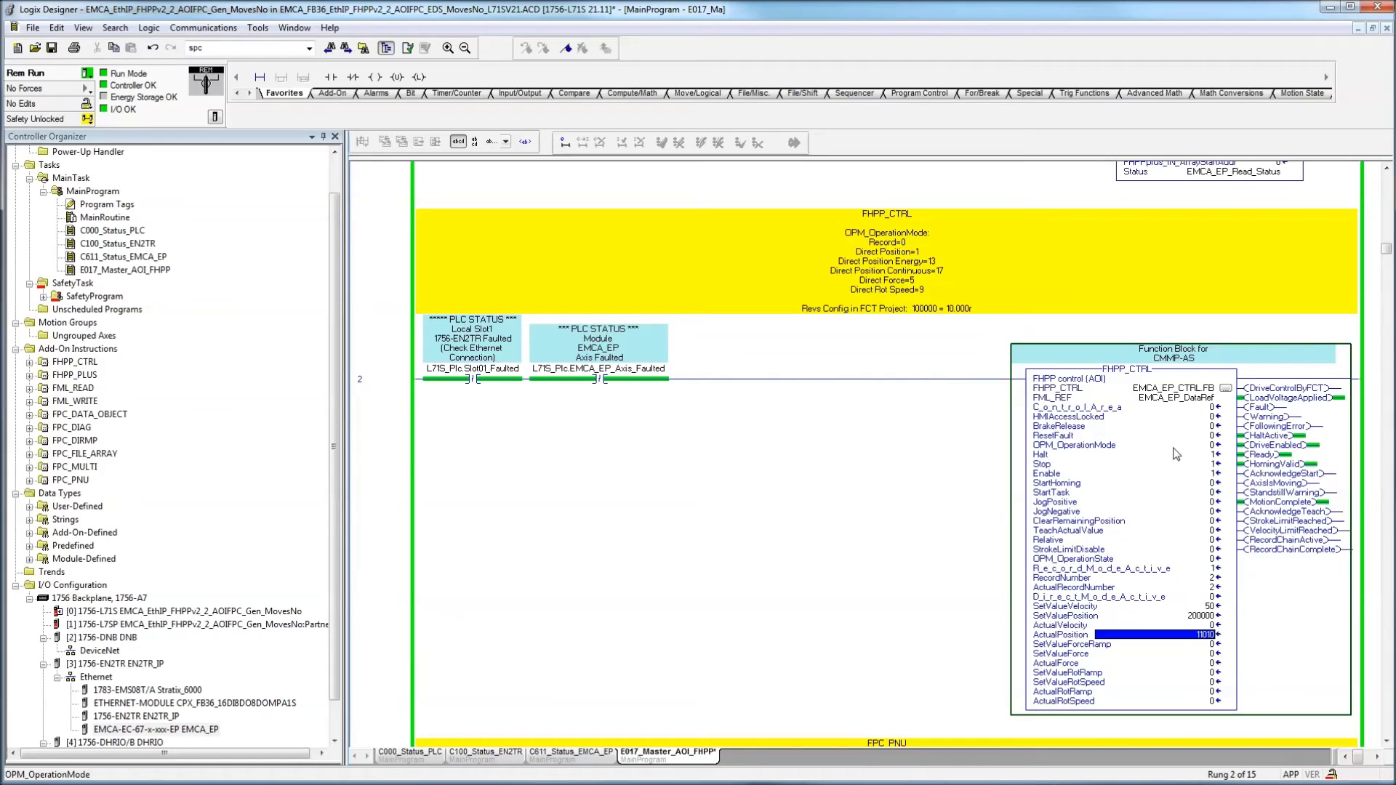
# In Logix Designer, set OPM_OperationMode to 1 for direct positioning and review SetValueVelocity and SetValuePosition.
pyautogui.click(1212, 447)
pyautogui.write('1')
pyautogui.press('Return')
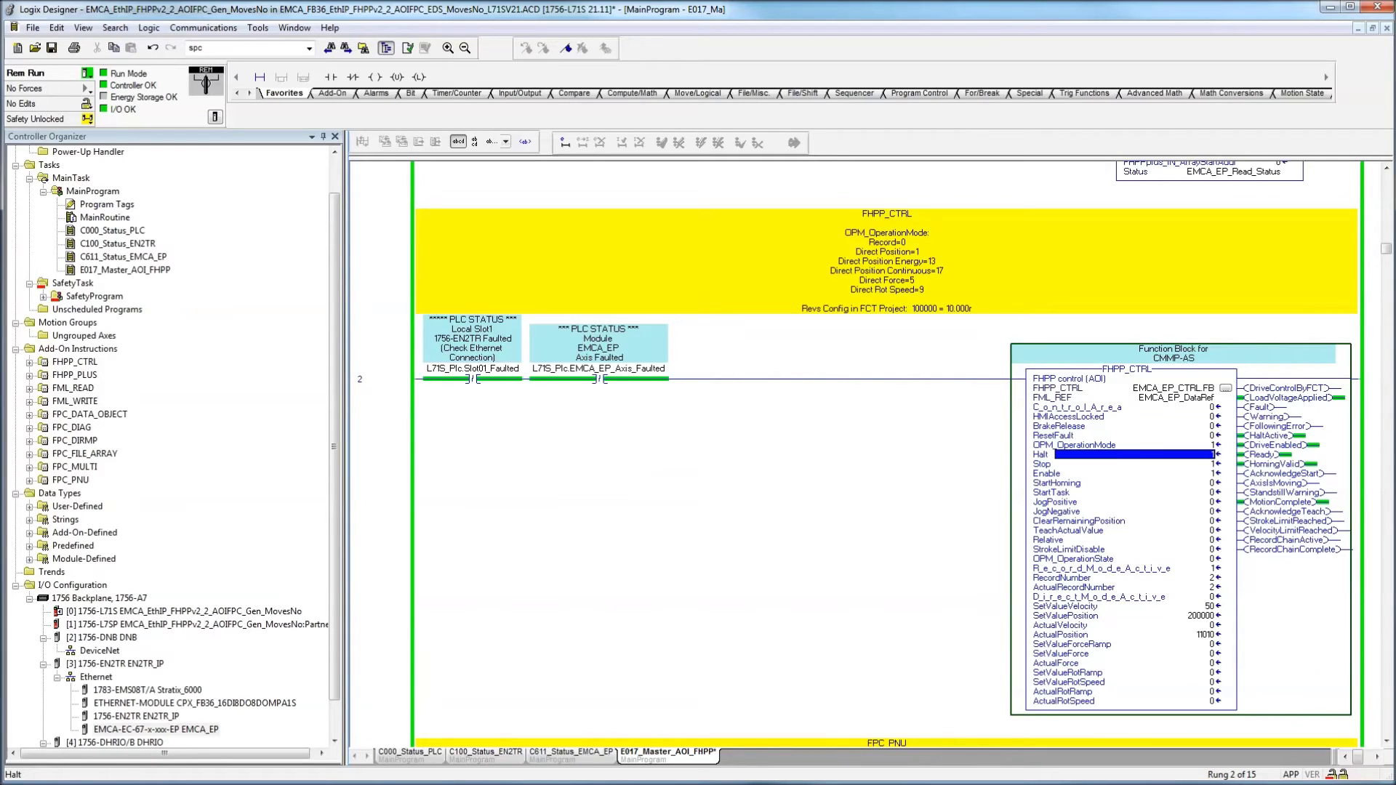
pyautogui.press('Down')
pyautogui.press('Down')
pyautogui.press('Down')
pyautogui.press('Down')
pyautogui.press('Down')
pyautogui.press('Down')
pyautogui.press('Down')
pyautogui.press('Down')
pyautogui.press('Down')
pyautogui.press('Down')
pyautogui.press('Down')
pyautogui.press('Down')
pyautogui.press('Down')
pyautogui.press('Down')
pyautogui.press('Down')
pyautogui.press('Down')
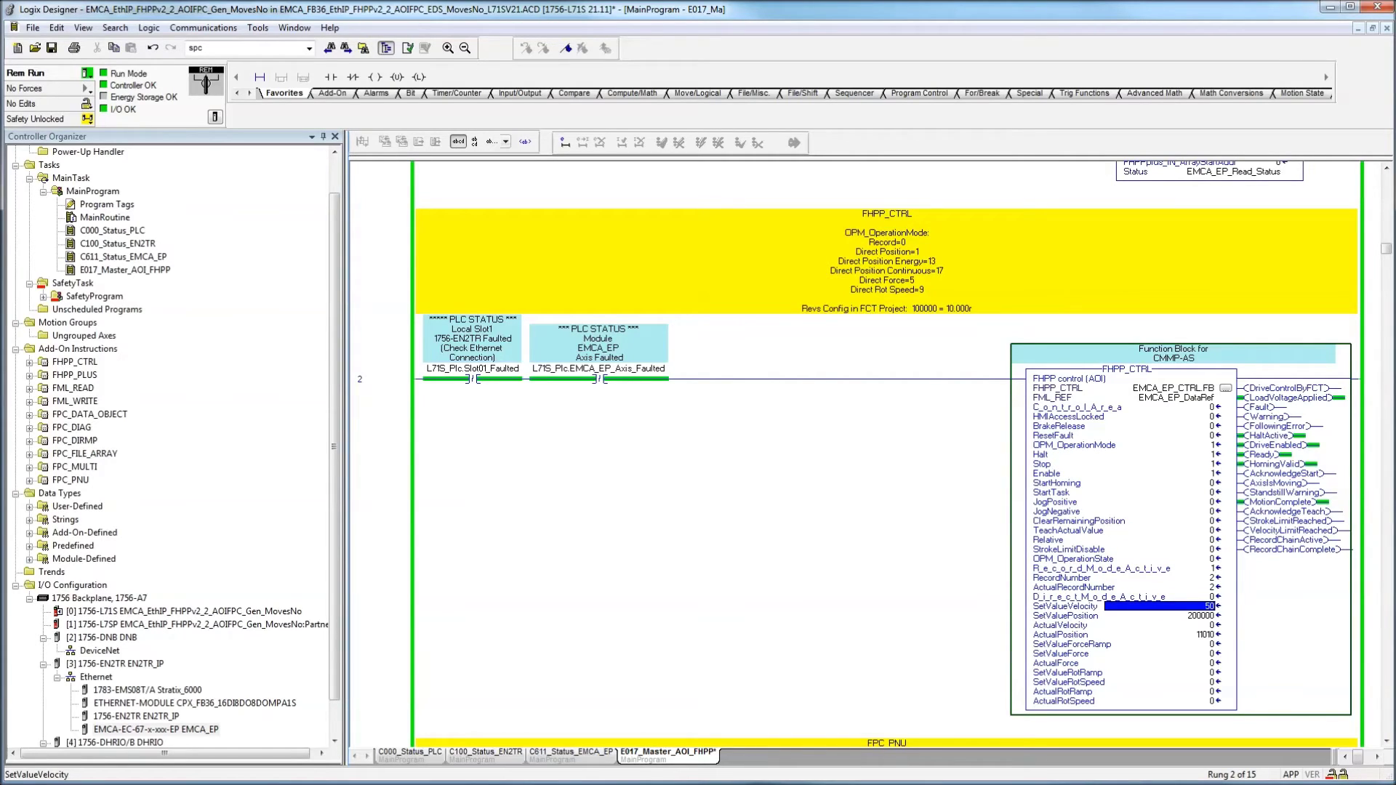
pyautogui.press('Down')
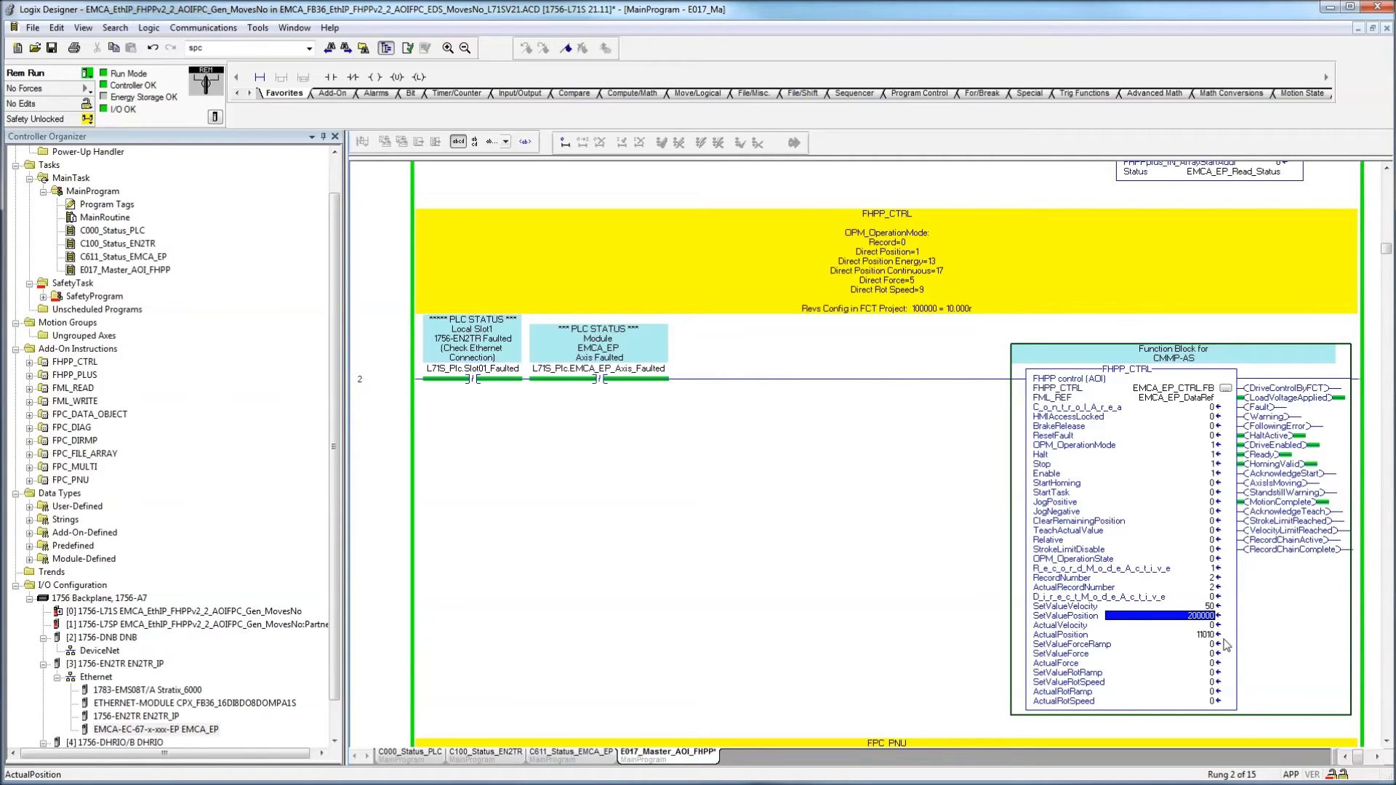
# Execute the direct positioning move by setting StartTask to 1 and resetting it to 0.
pyautogui.click(1212, 493)
pyautogui.write('1')
pyautogui.press('Return')
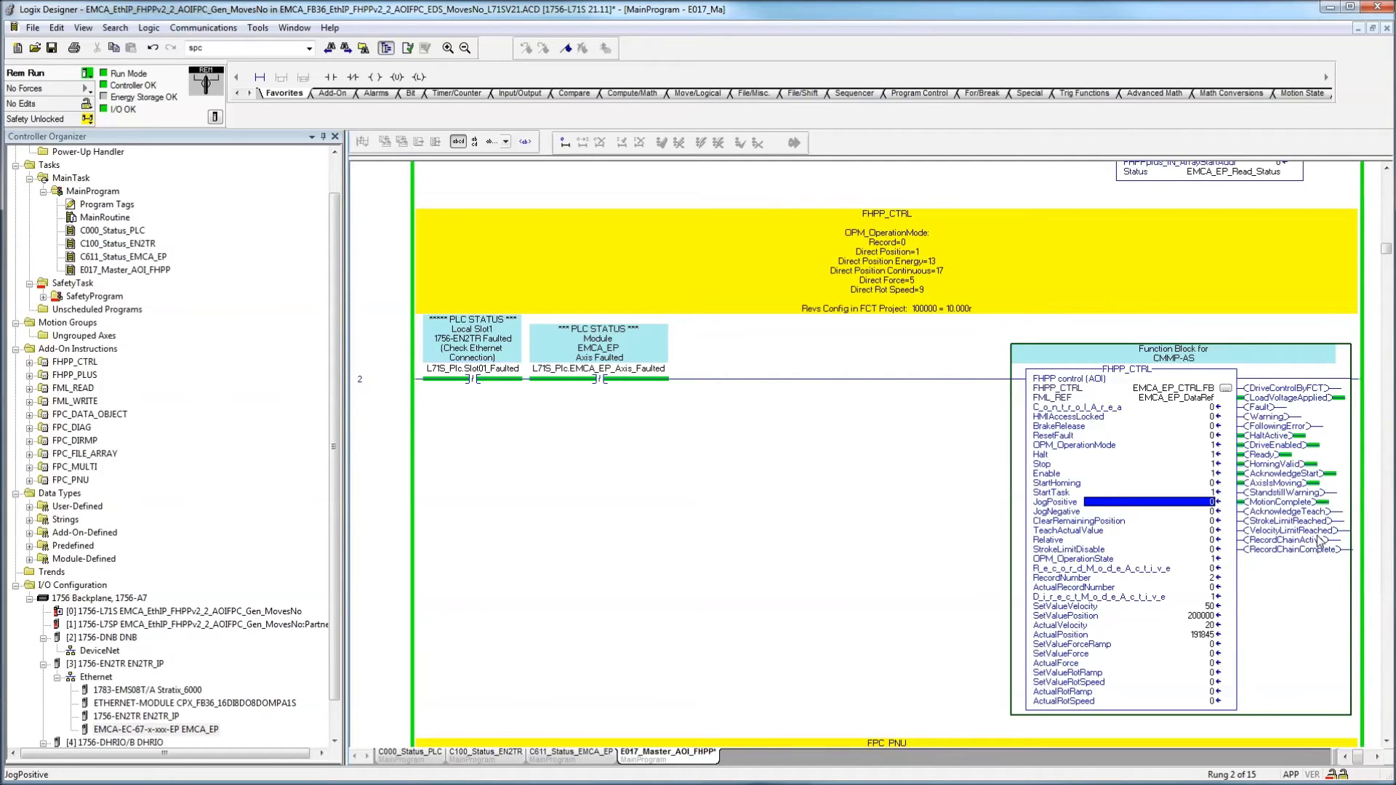
pyautogui.press('Up')
pyautogui.write('0')
pyautogui.press('Return')
# Compare the Actual Position in Festo Configuration Tool with ActualPosition and SetValuePosition on the FHPP_CTRL block in Logix Designer.
pyautogui.hotkey('alt', 'Tab')
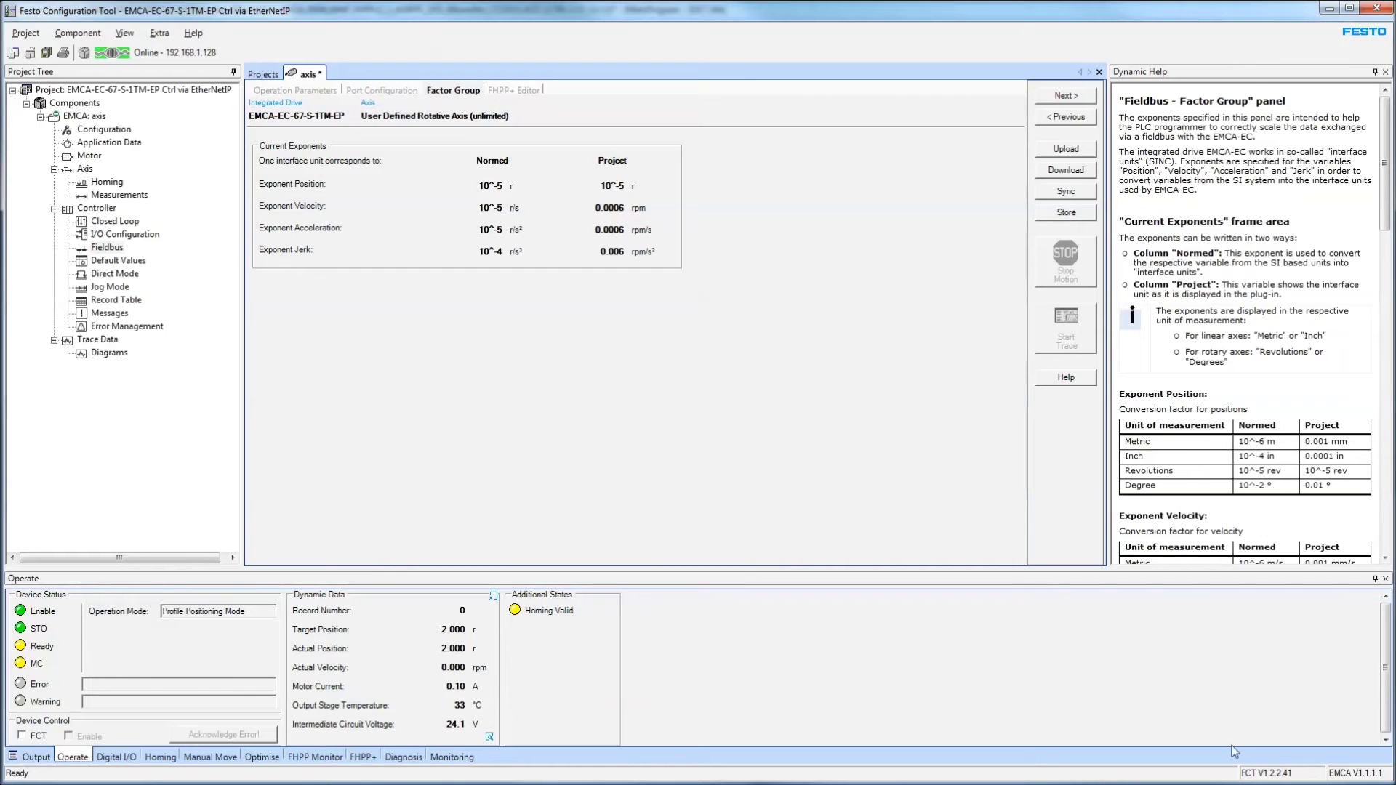
pyautogui.doubleClick(446, 649)
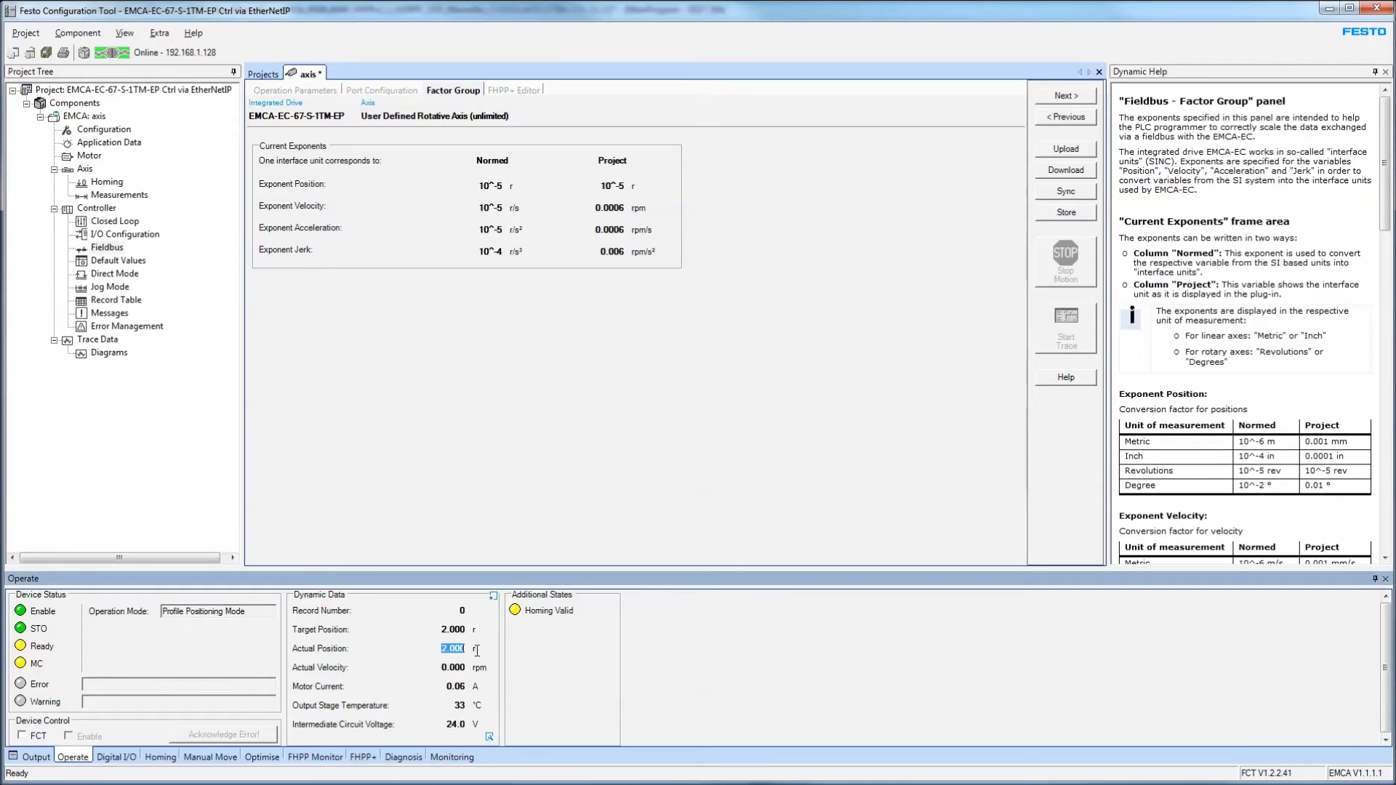
pyautogui.hotkey('alt', 'Tab')
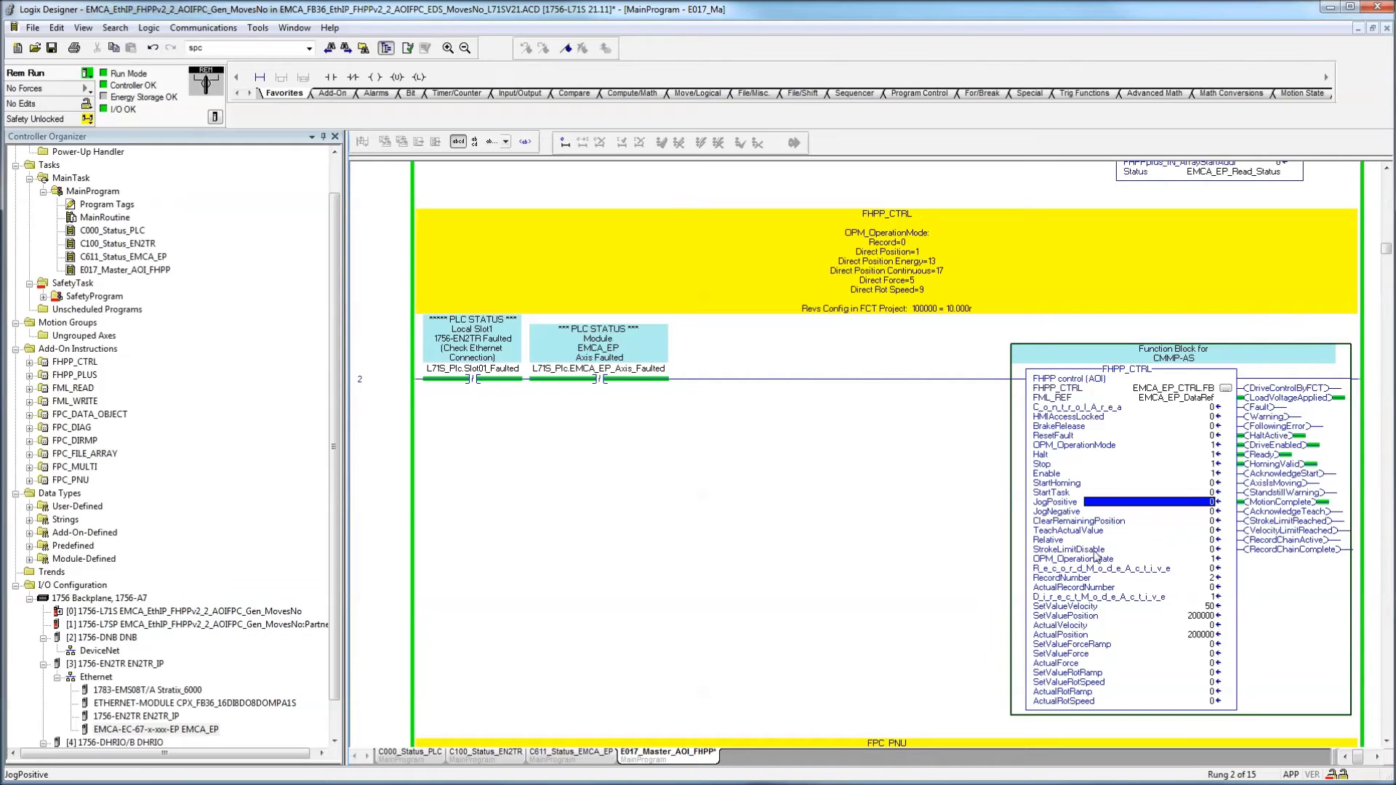
pyautogui.click(1195, 636)
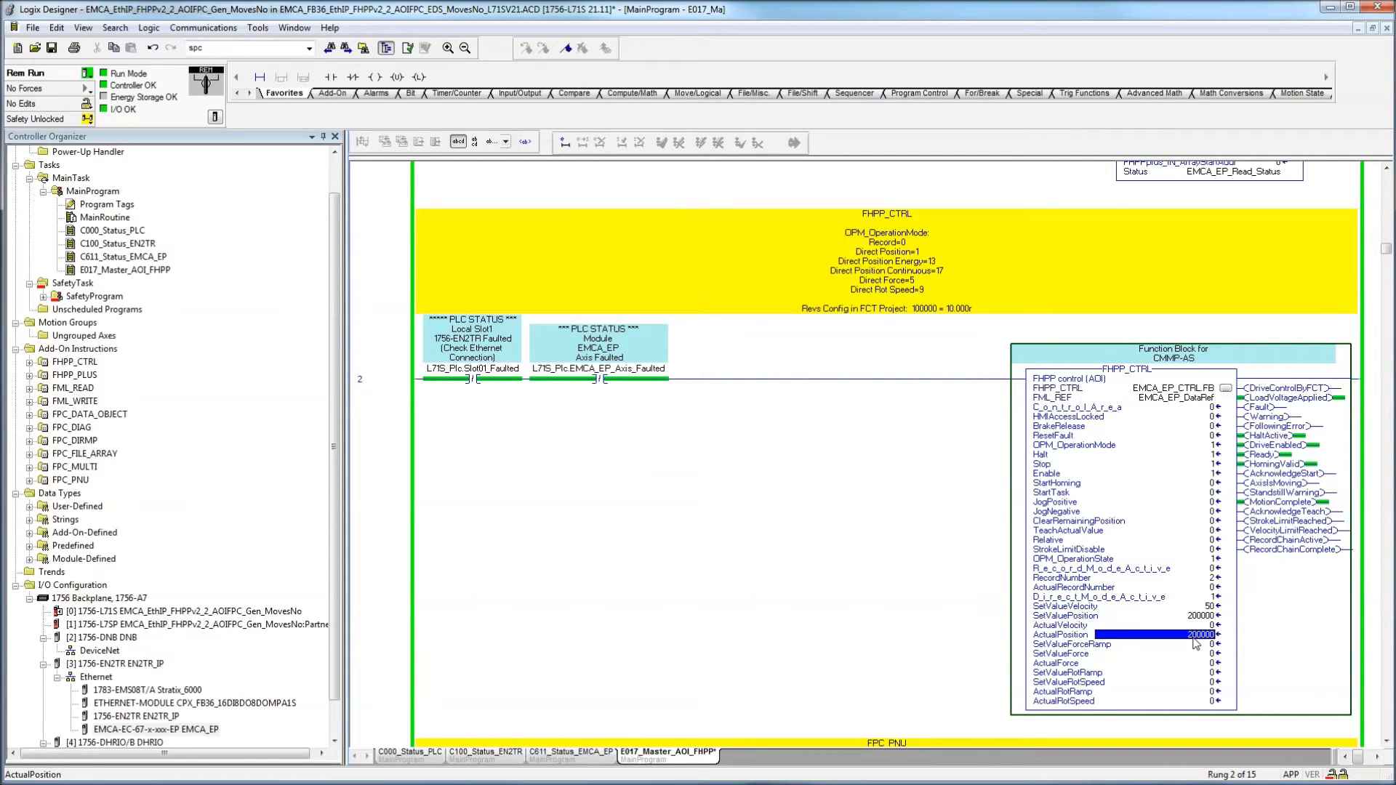
pyautogui.doubleClick(1131, 615)
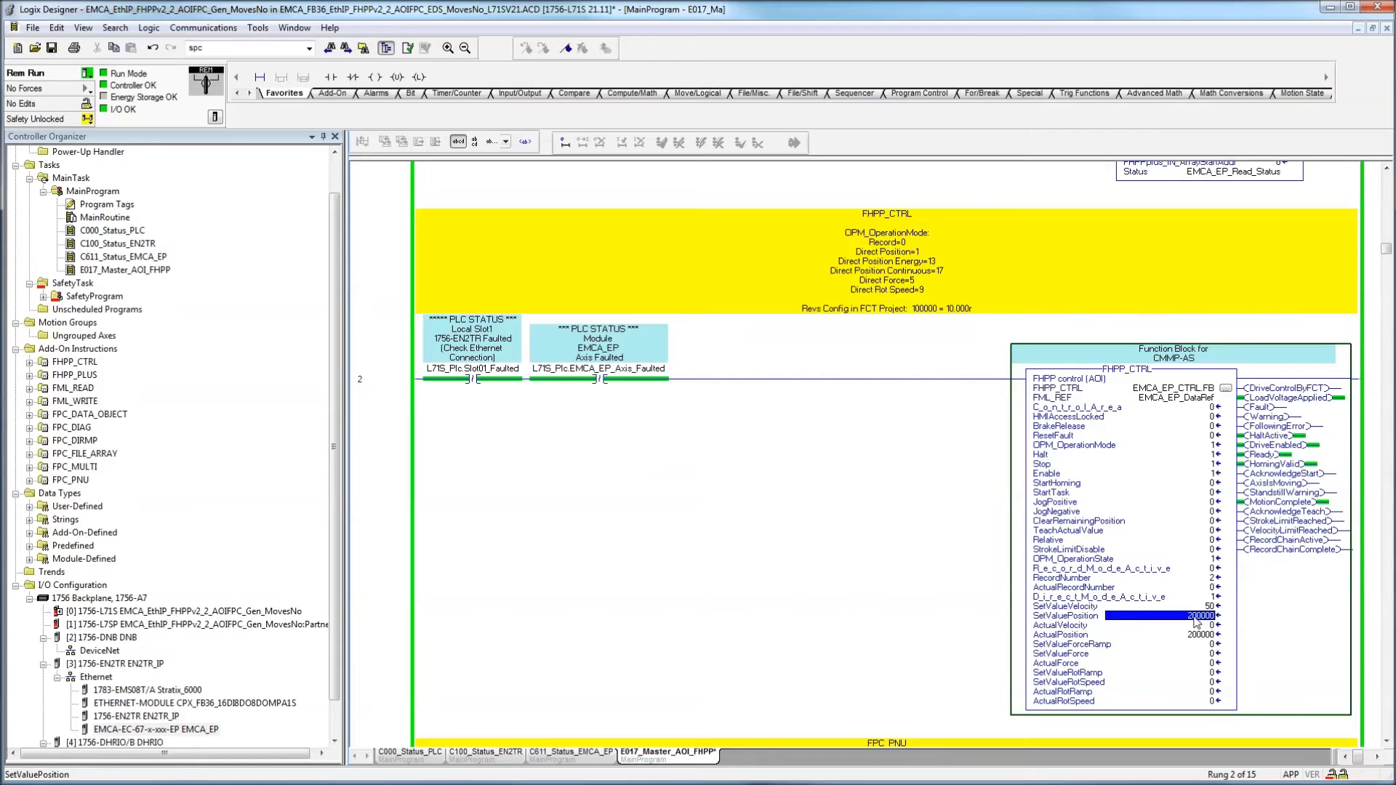
# On the FHPP_CTRL block, set SetValuePosition to 2000000 and SetValueVelocity to 20.
pyautogui.click(1116, 617)
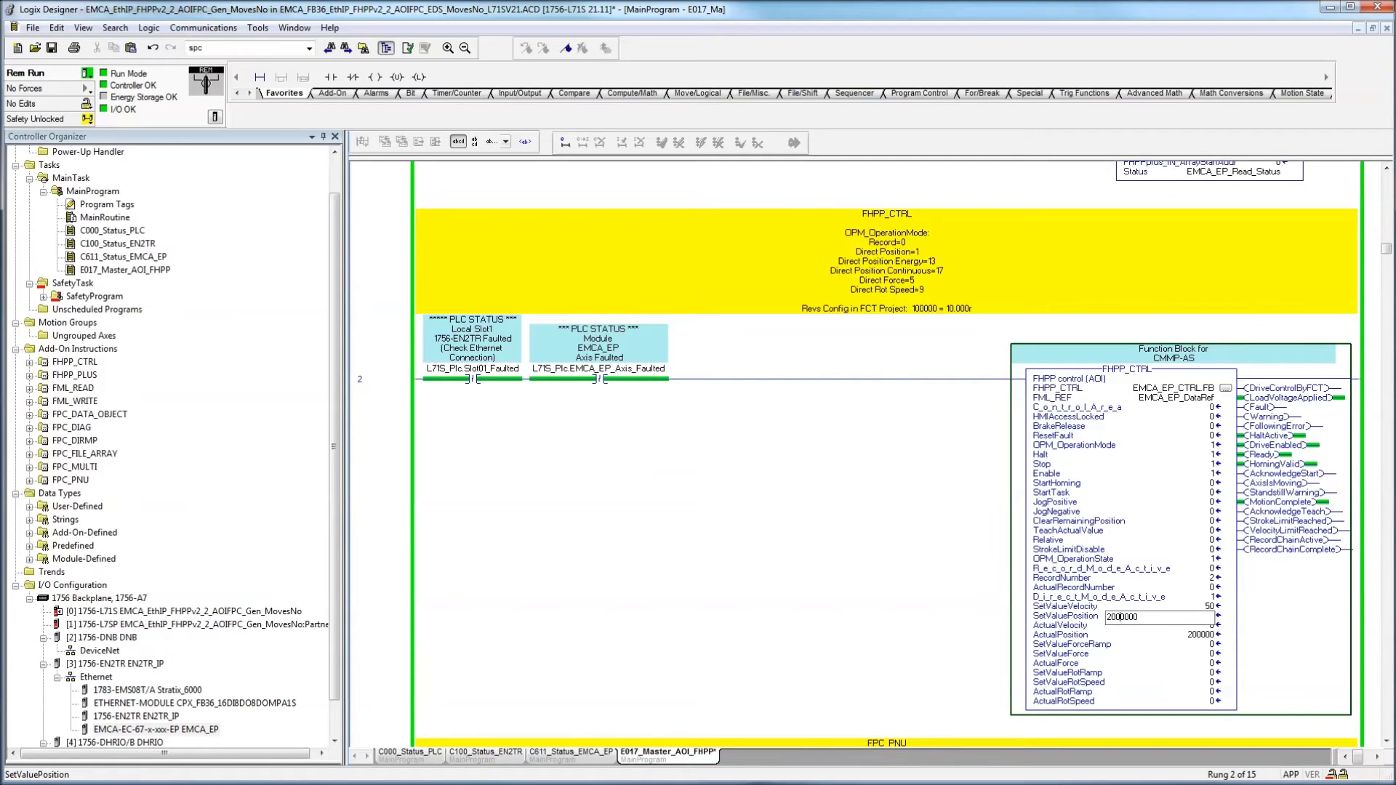
pyautogui.write('0')
pyautogui.press('Return')
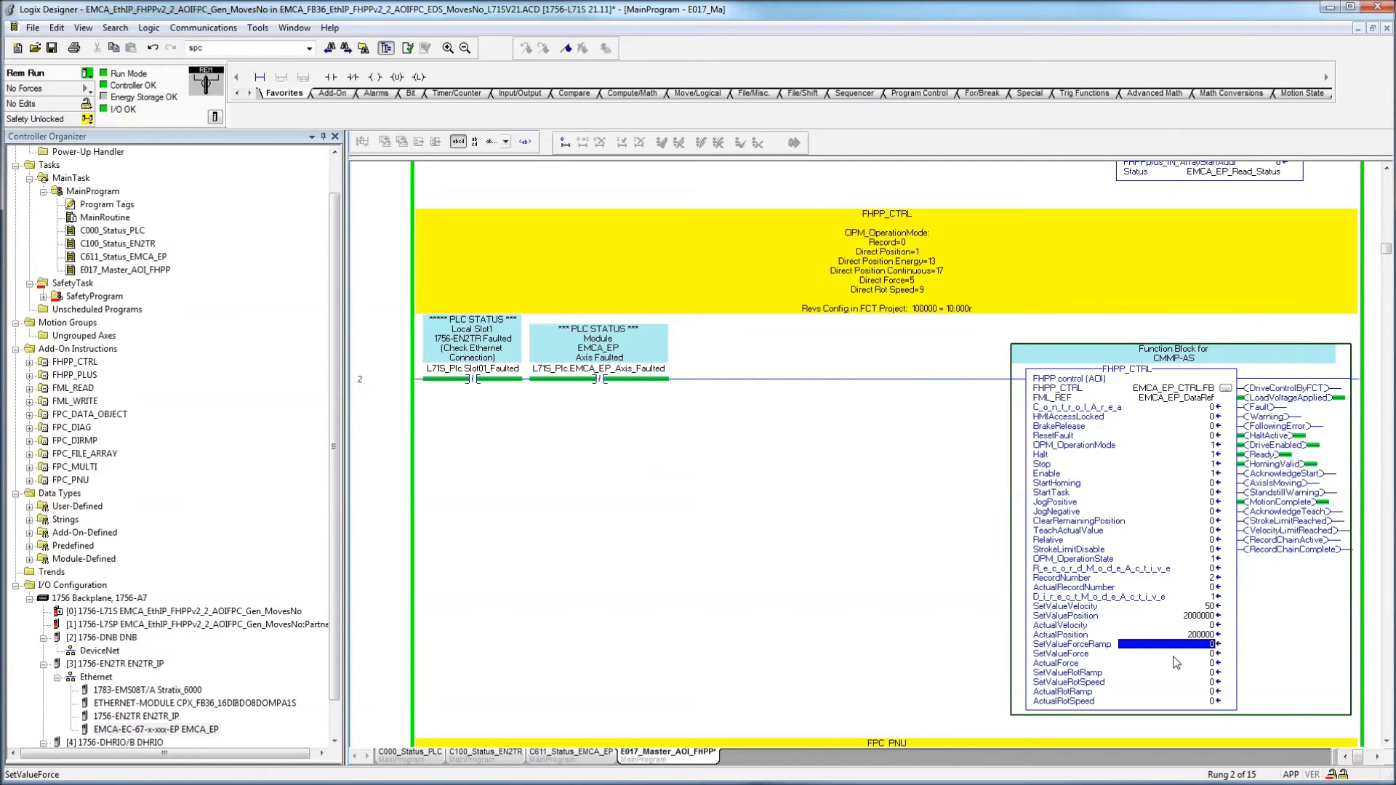
pyautogui.click(1198, 624)
pyautogui.click(1211, 607)
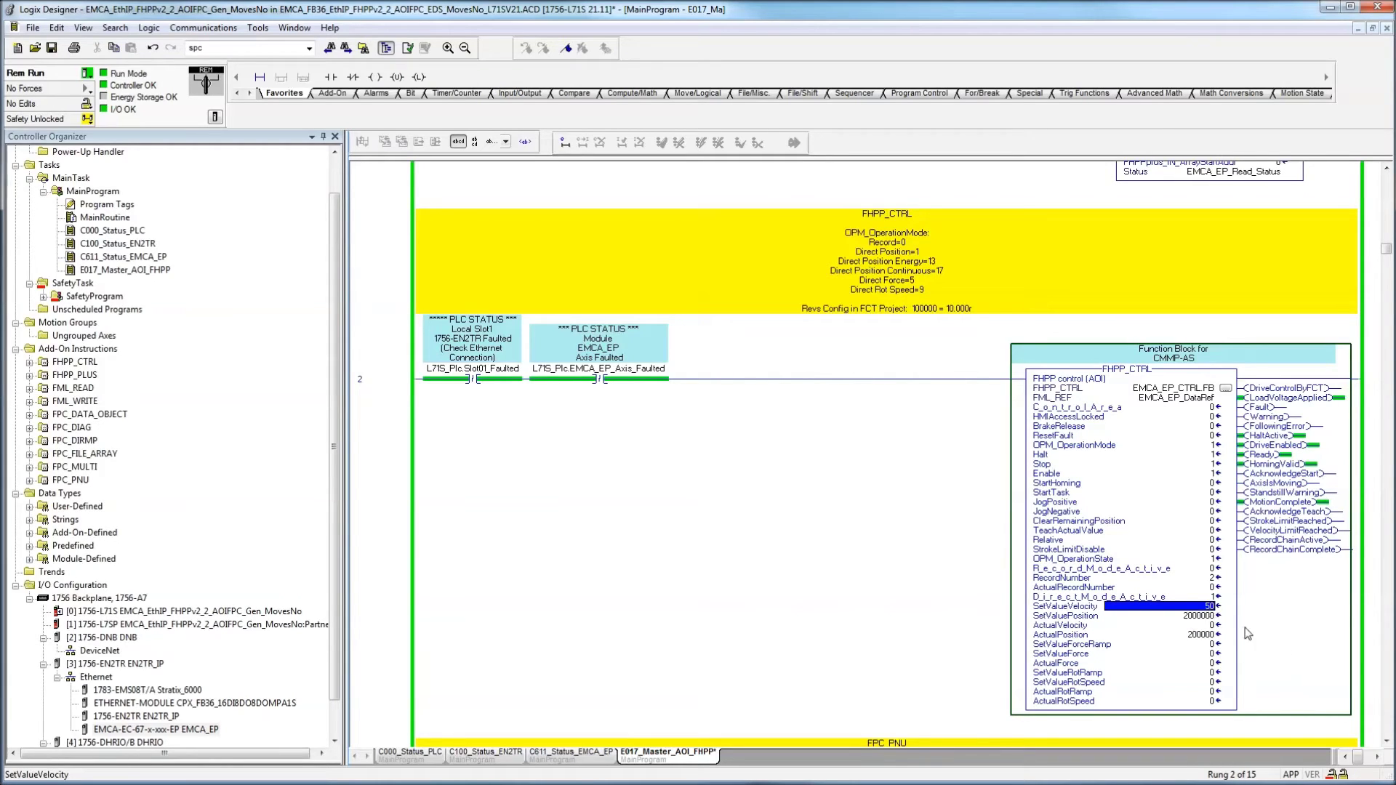
pyautogui.write('20')
pyautogui.press('Return')
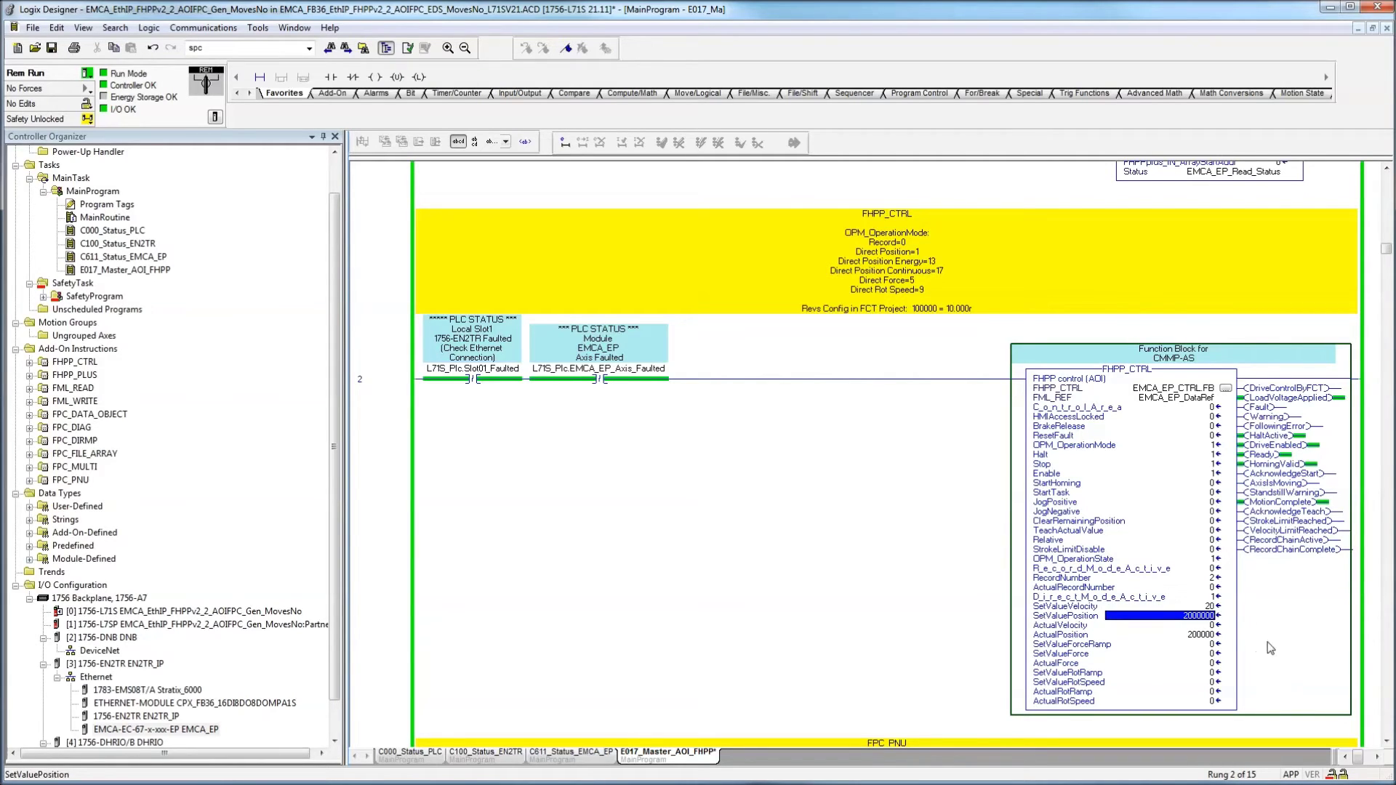
# Start the direct positioning move by setting StartTask to 1, and monitor ActualVelocity and ActualPosition during the motion.
pyautogui.click(1198, 493)
pyautogui.write('1')
pyautogui.press('Return')
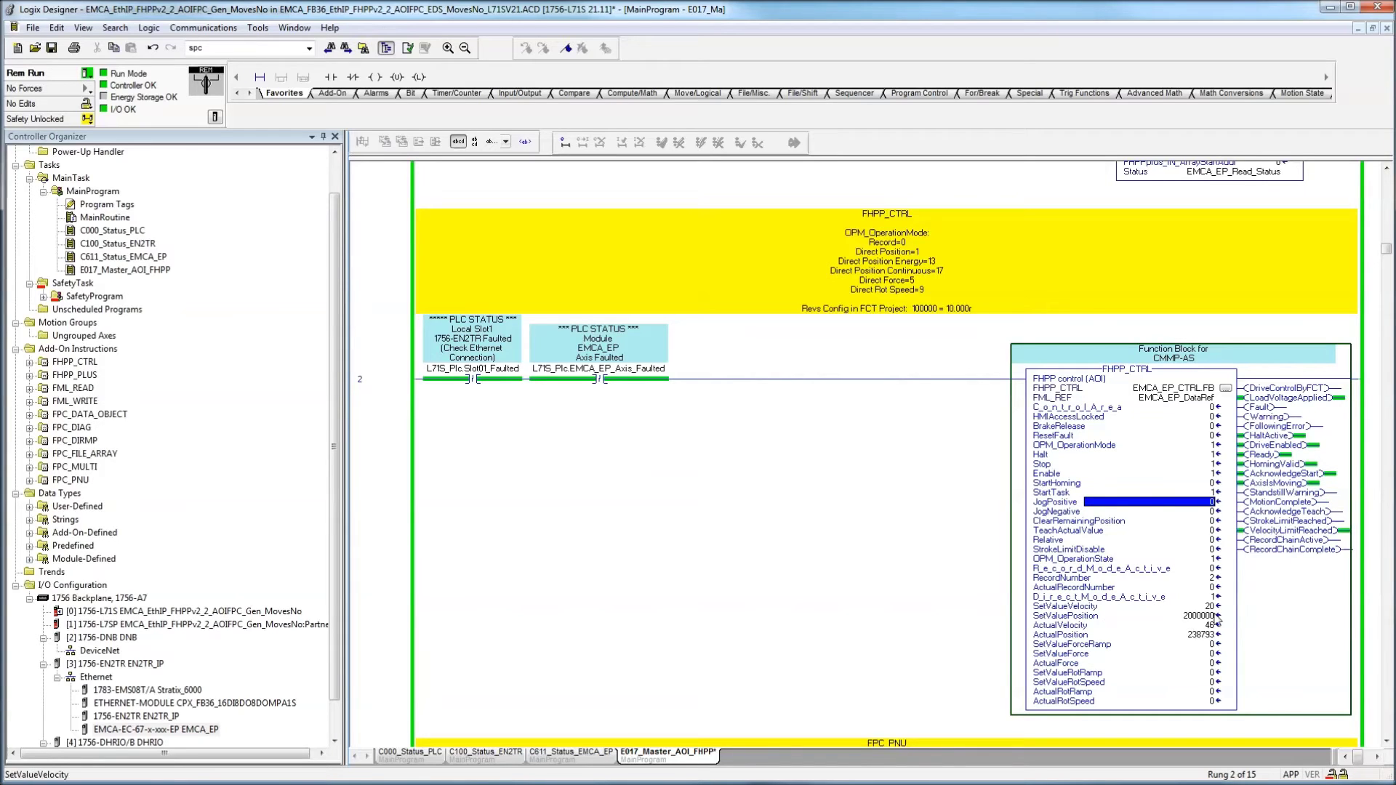
pyautogui.click(1210, 626)
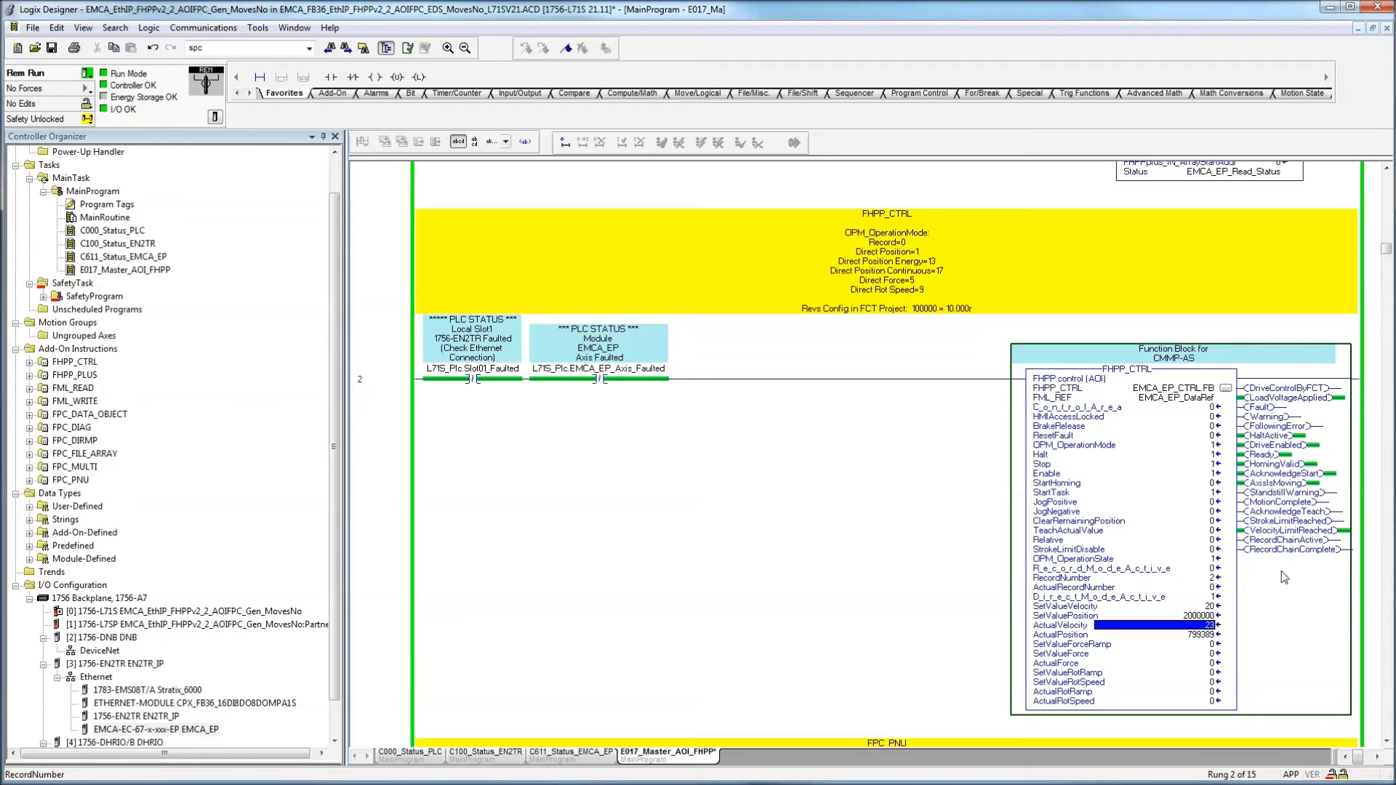
pyautogui.click(1184, 580)
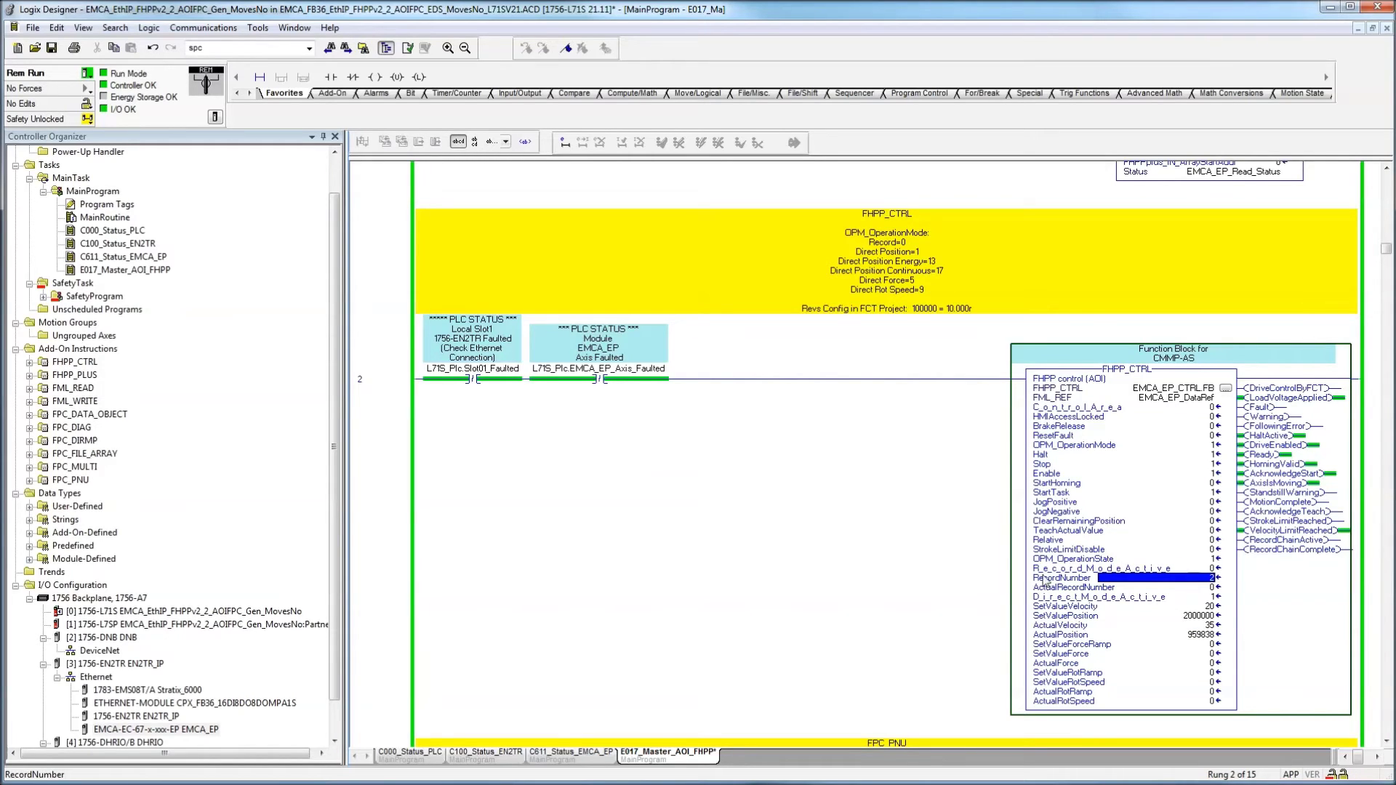
pyautogui.click(1209, 636)
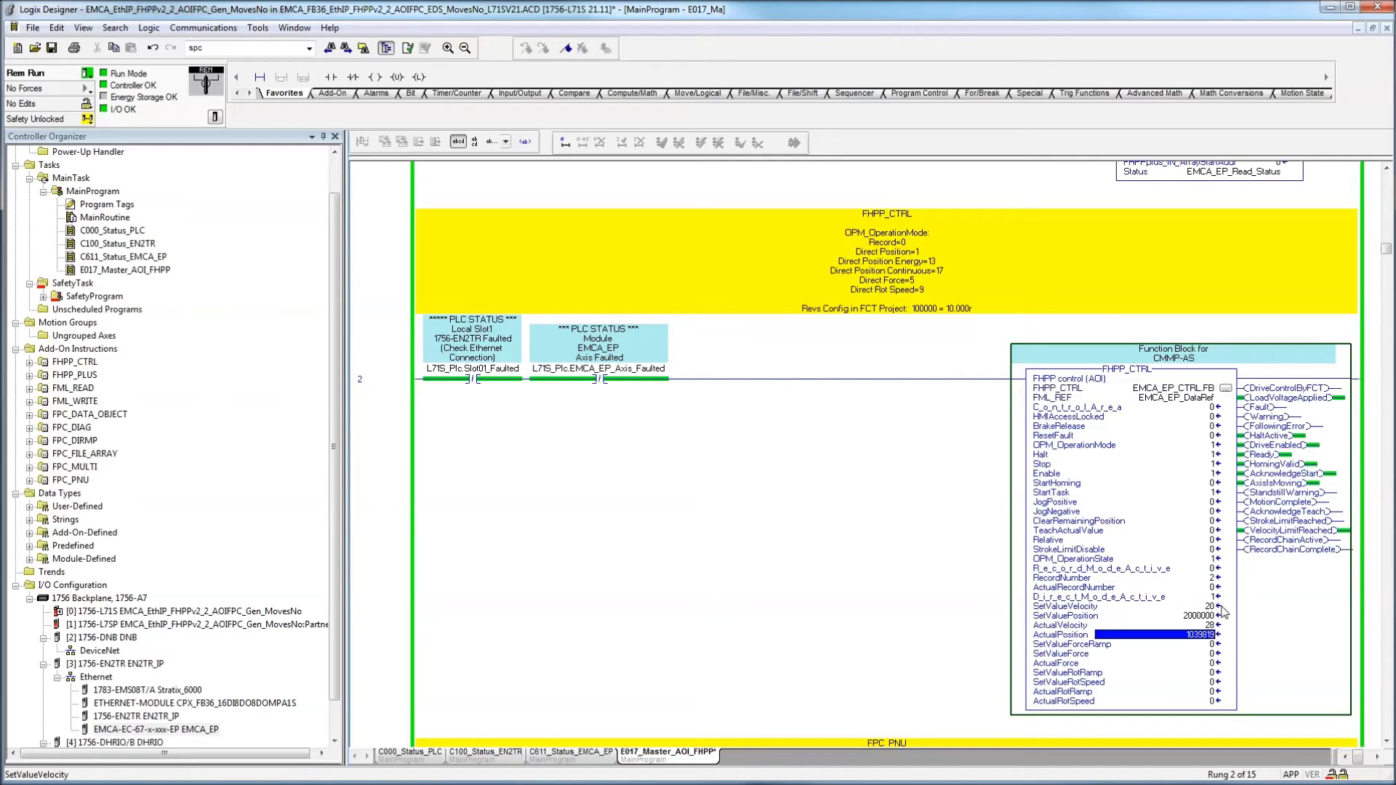
# Go to the FPC_PNU rung and examine its status contacts and the single-parameter read/write block.
pyautogui.scroll(-5, 463, 548)
pyautogui.click(463, 548)
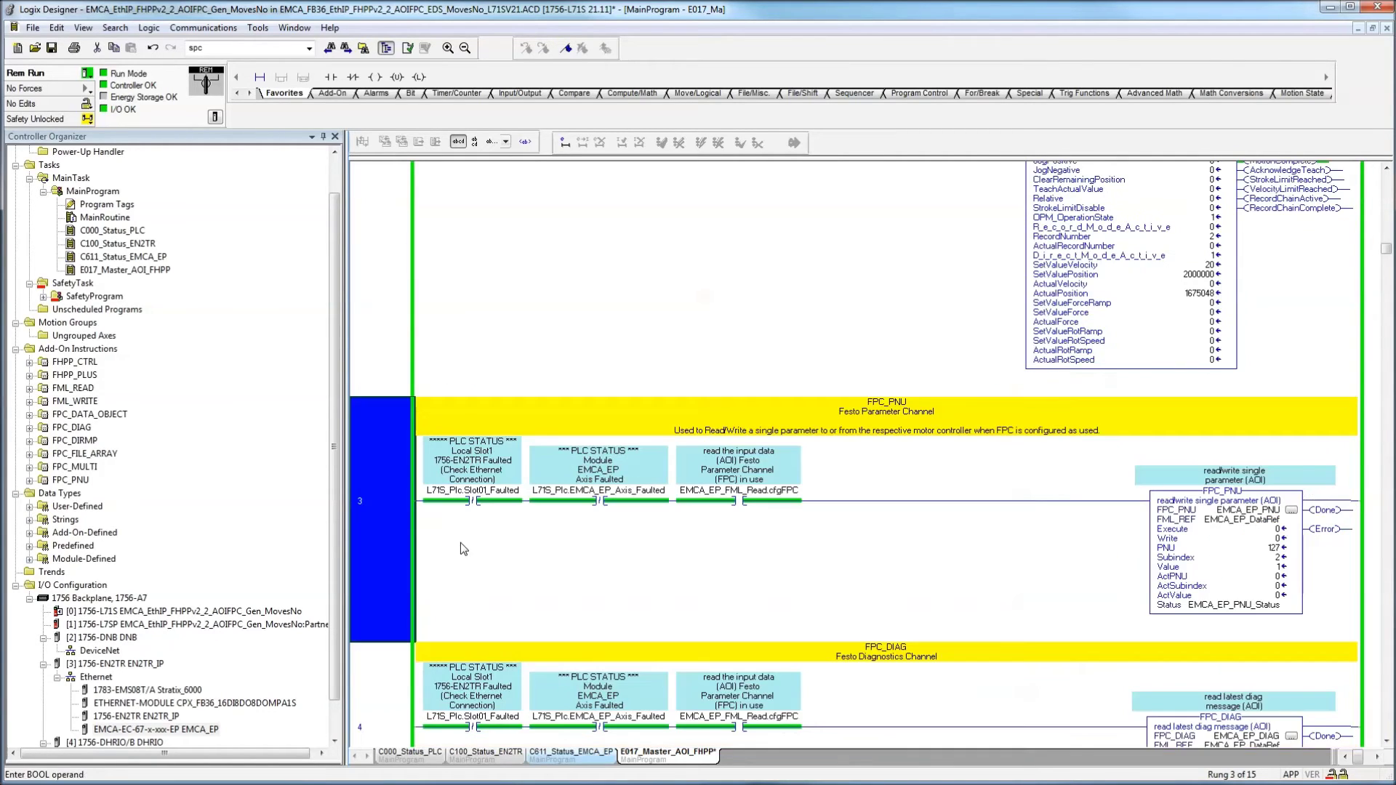
pyautogui.click(478, 493)
pyautogui.click(1212, 503)
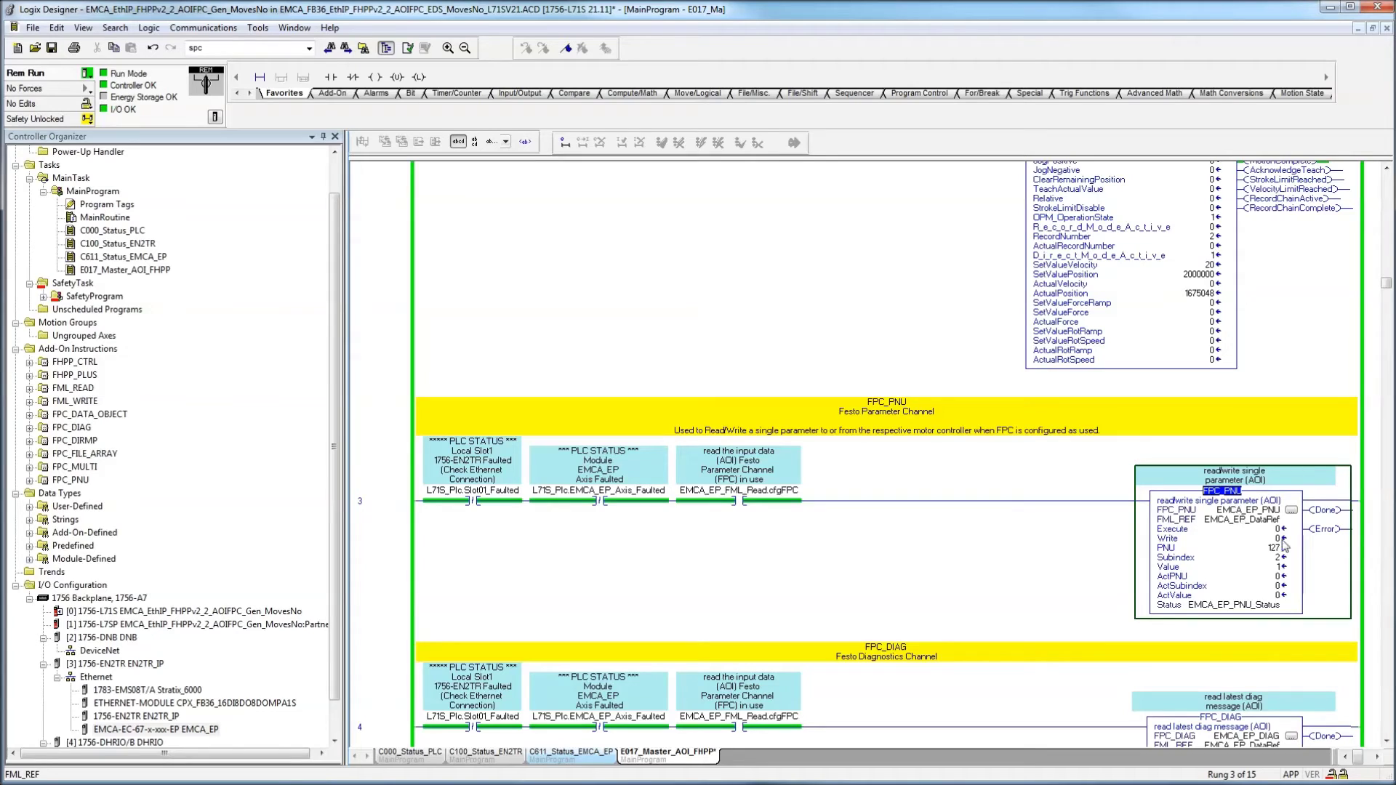
# Switch to the EMCA FHPP manual in Adobe Acrobat and view the FHPP parameters (PNU) chapter's parameter structure table.
pyautogui.hotkey('alt', 'Tab')
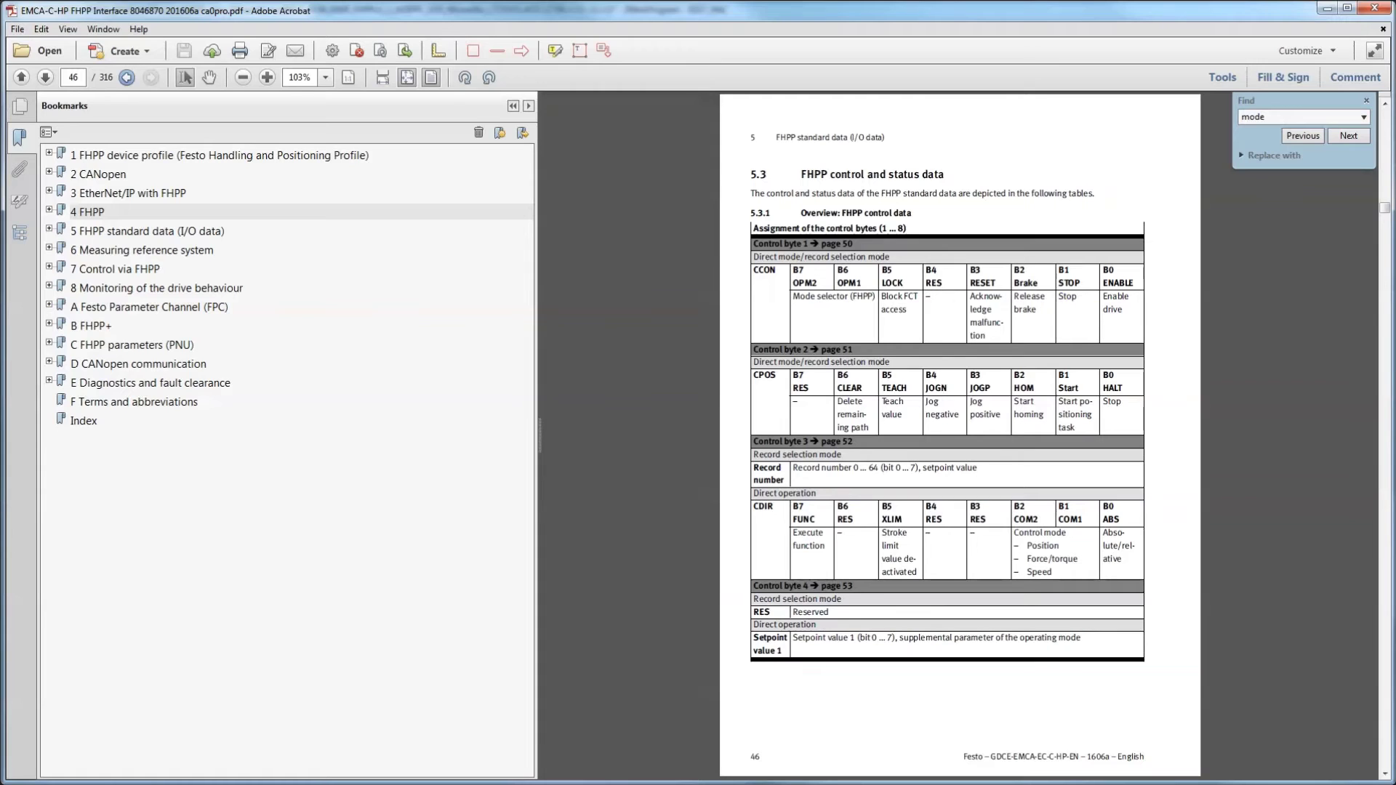
pyautogui.click(157, 346)
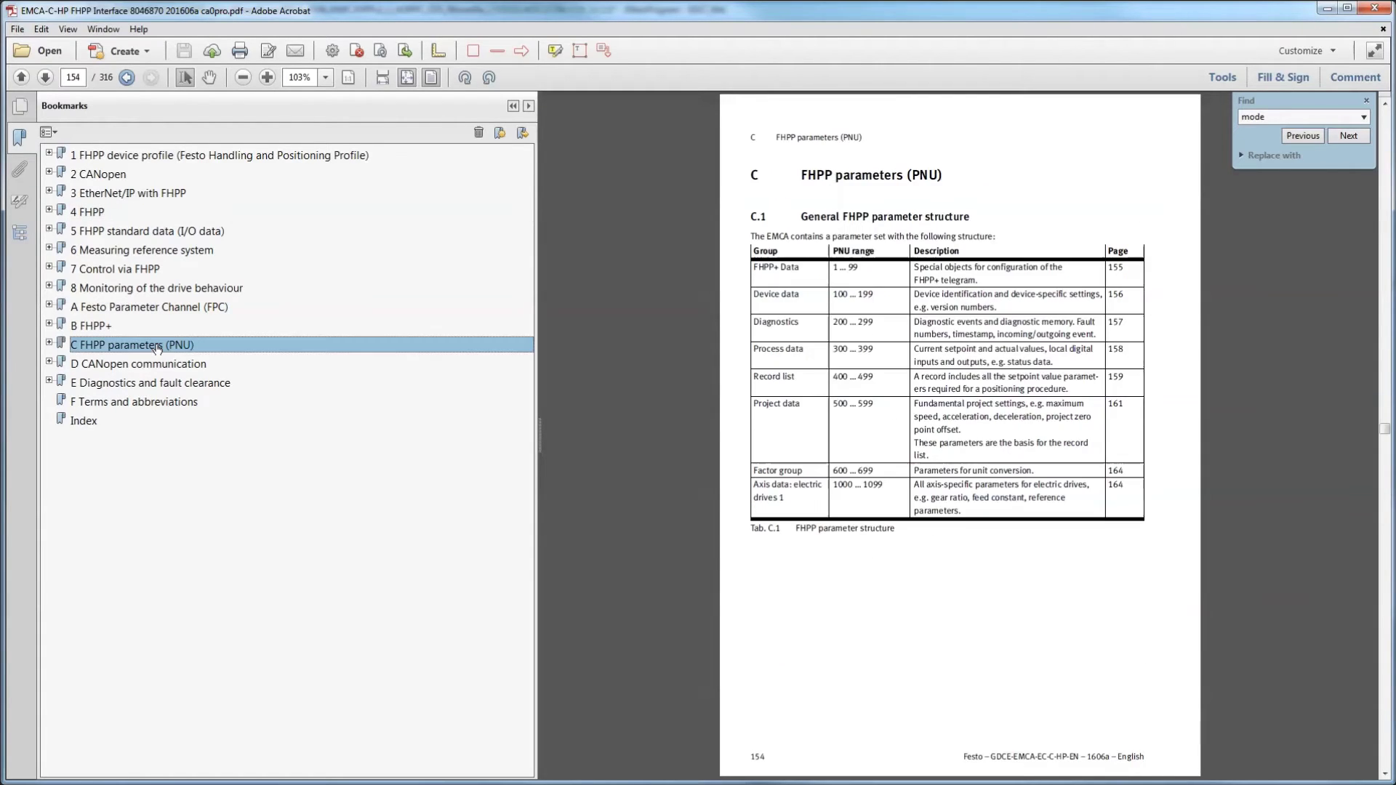
pyautogui.click(883, 272)
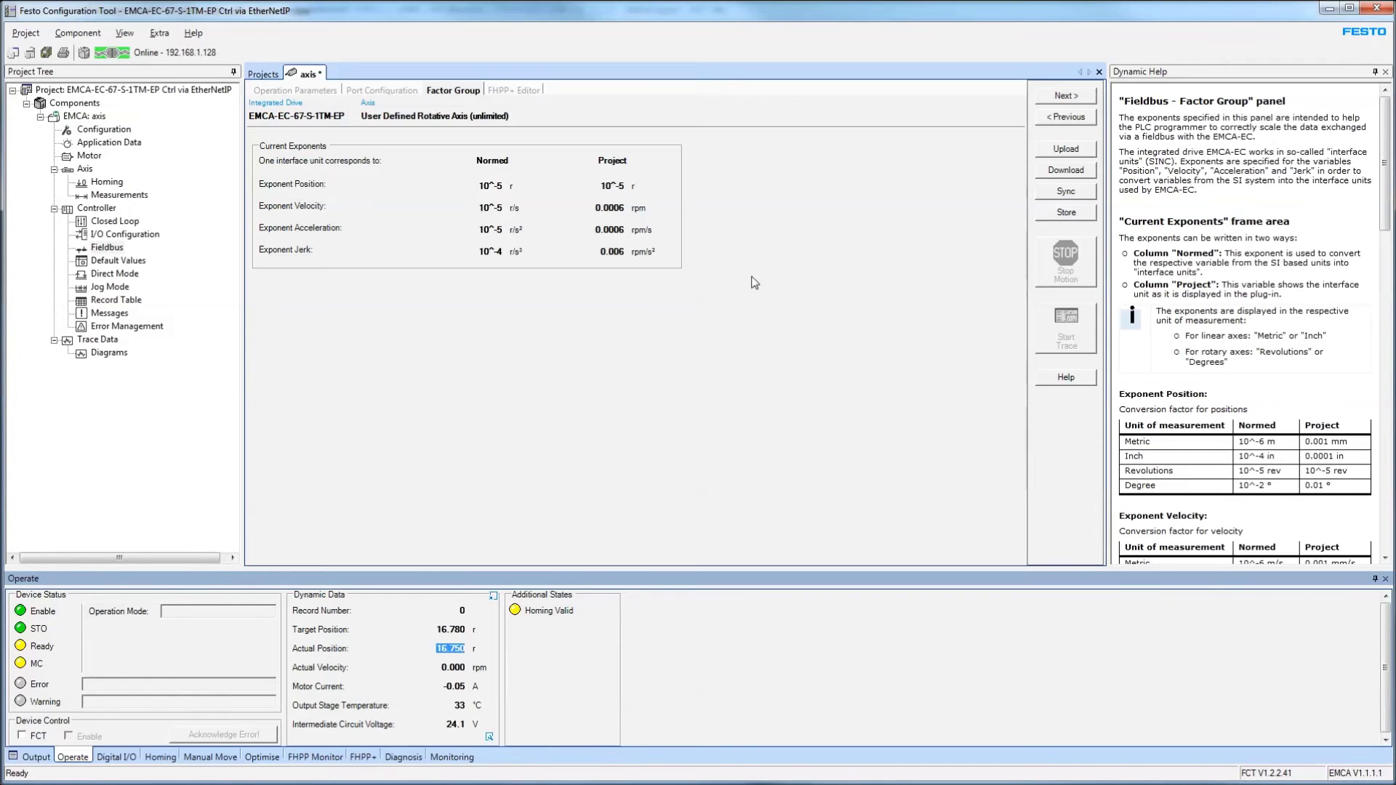
# In Festo Configuration Tool, review the controller's Closed Loop and I/O Configuration settings.
pyautogui.click(115, 221)
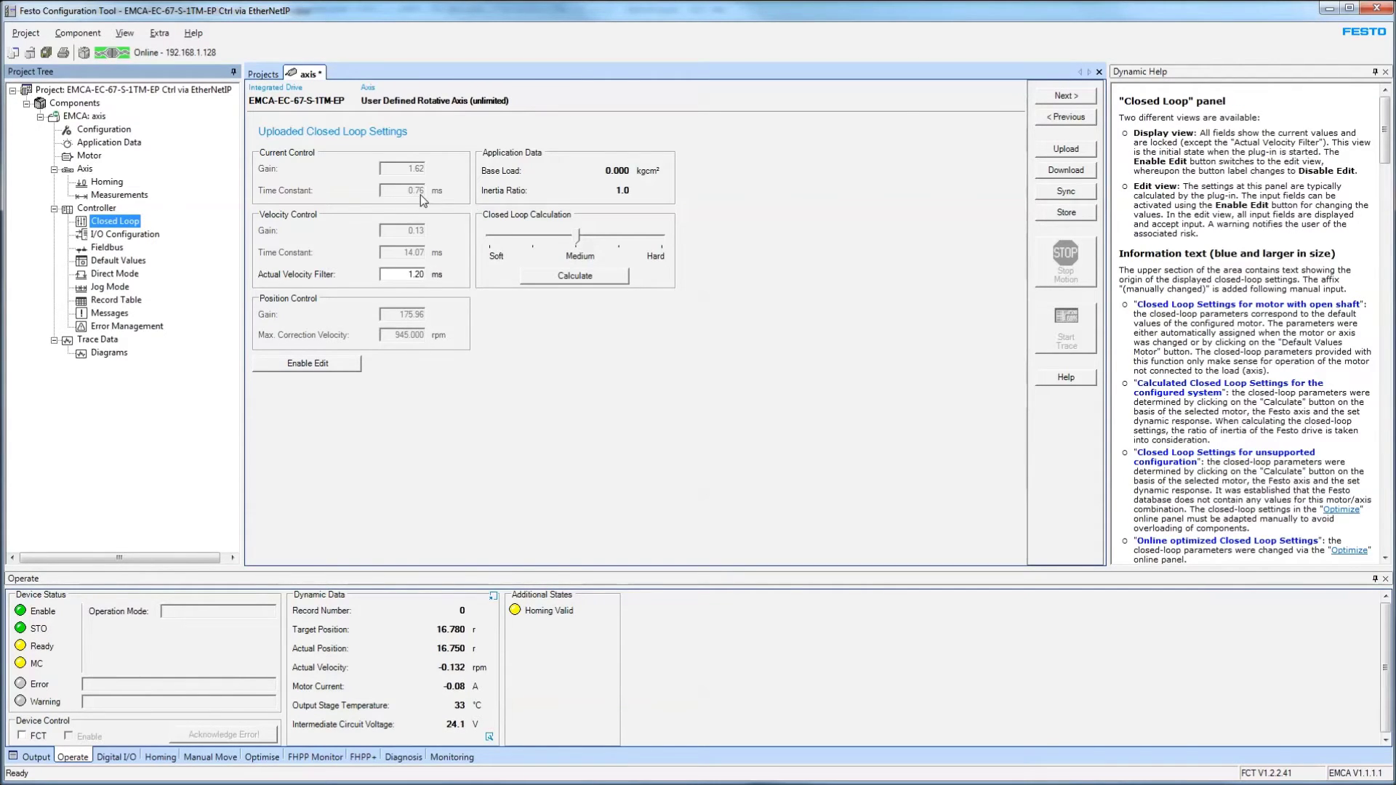
pyautogui.click(123, 234)
pyautogui.click(125, 222)
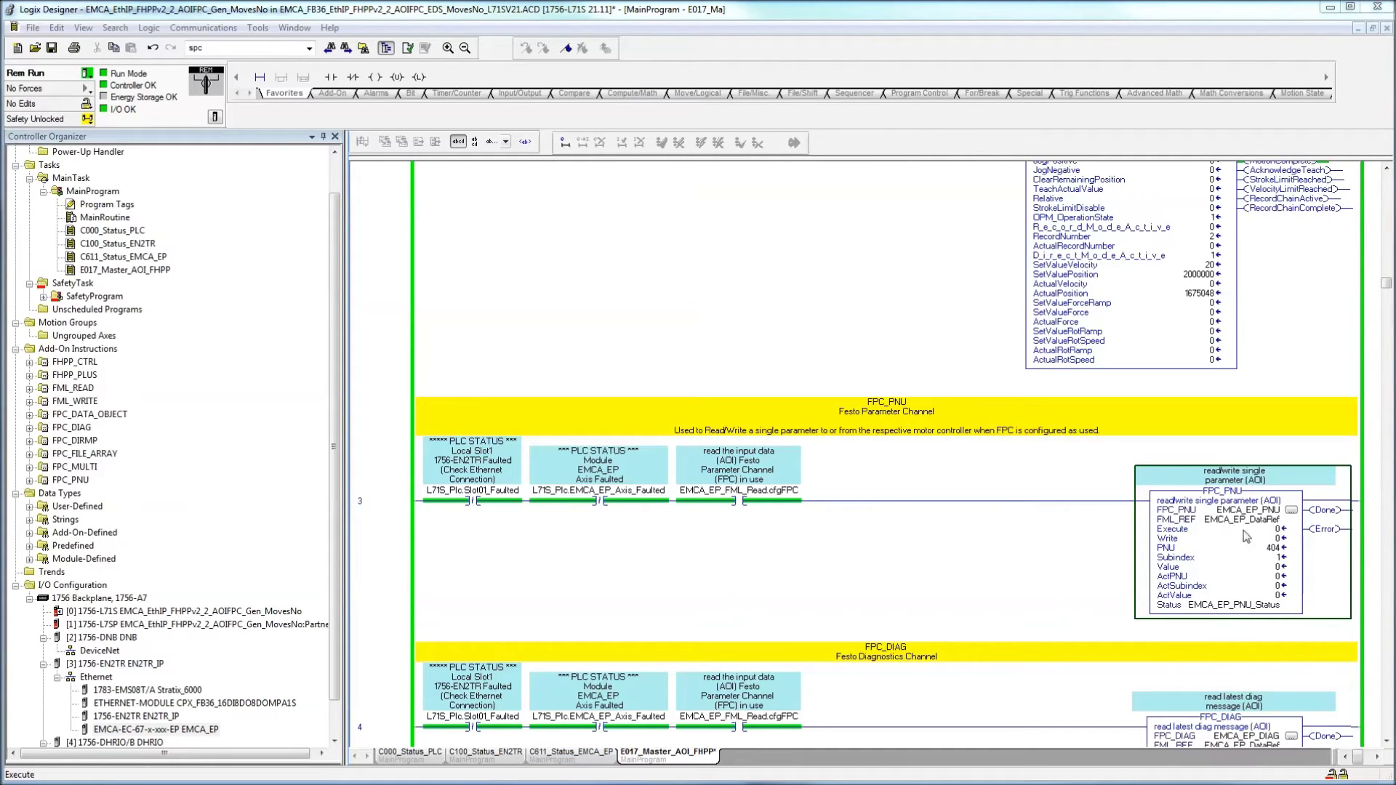
# Check the PNU input on the FPC_PNU block against the manual's PNU 404 entry, reading its description and subindex range 1 to 64.
pyautogui.click(1281, 550)
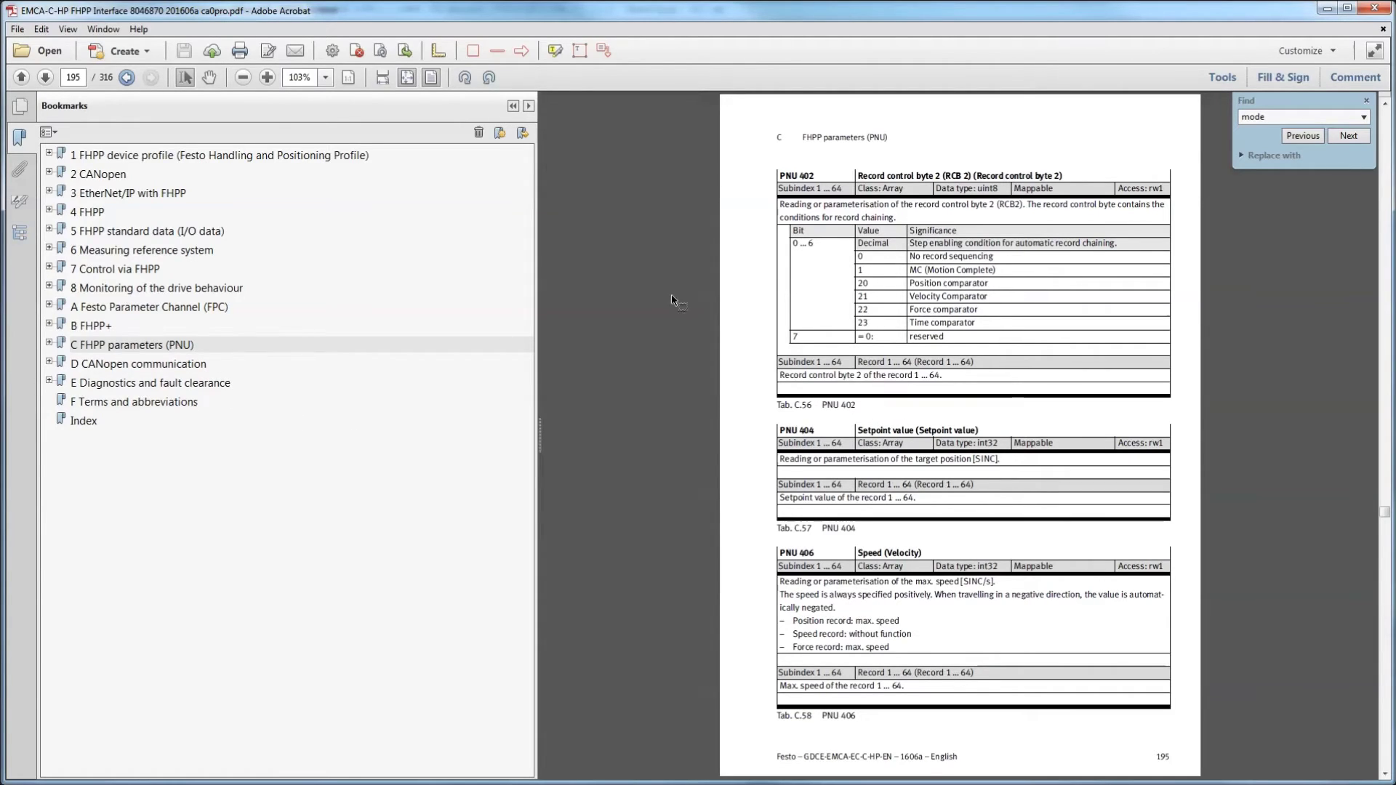
pyautogui.tripleClick(782, 429)
pyautogui.moveTo(1002, 462); pyautogui.dragTo(791, 456)
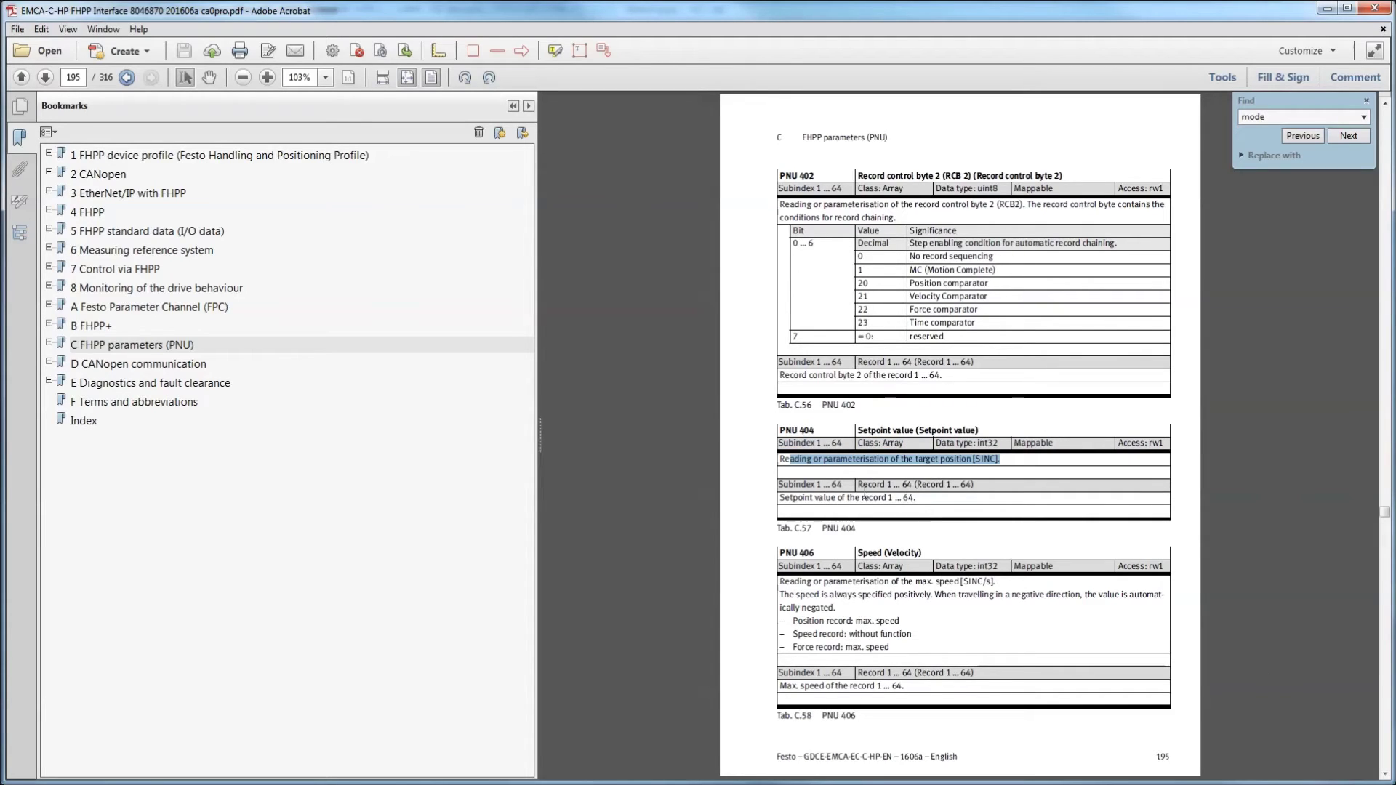
pyautogui.moveTo(843, 485); pyautogui.dragTo(816, 485)
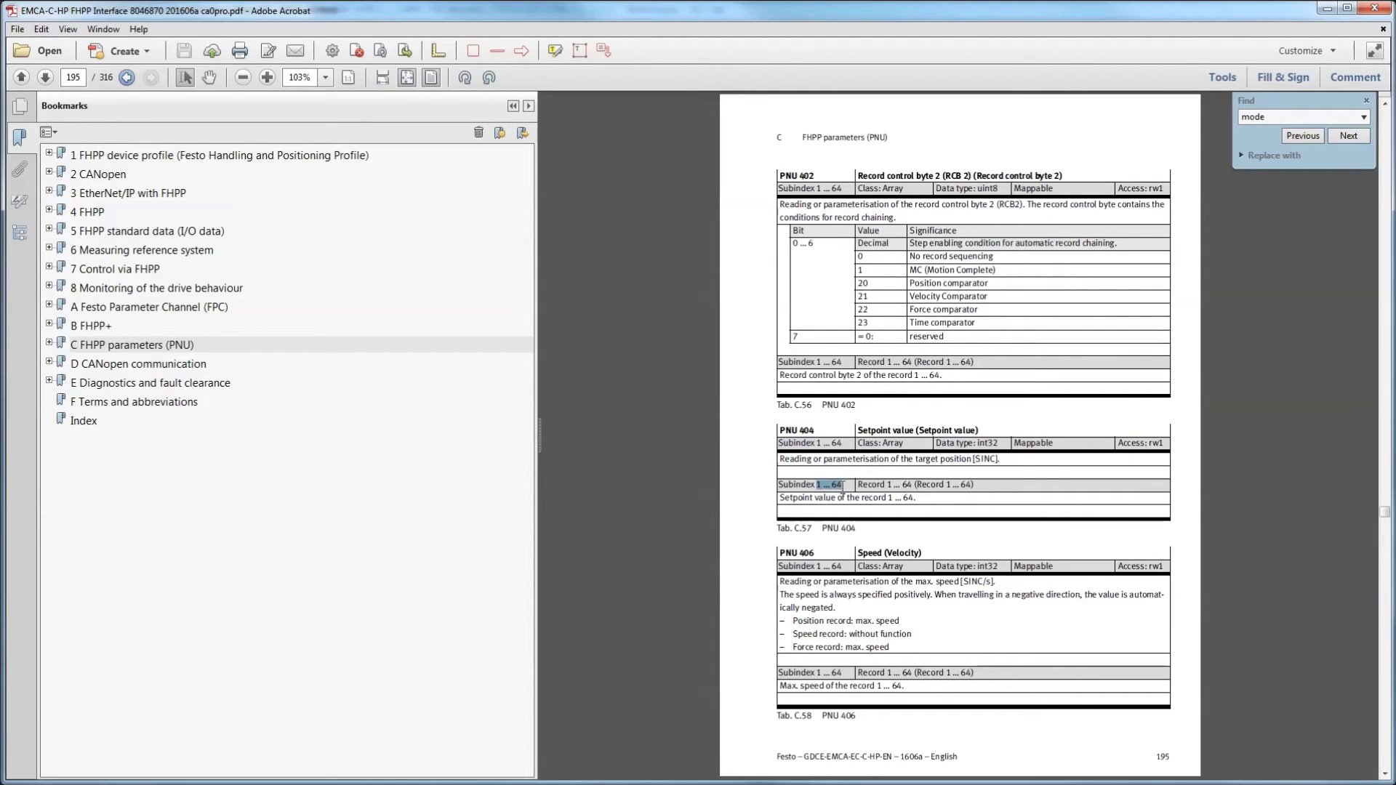
pyautogui.moveTo(918, 499); pyautogui.dragTo(860, 499)
# Switch to the Record Table in Festo Configuration Tool and check the Target values of records 1 and 2.
pyautogui.hotkey('alt', 'Tab')
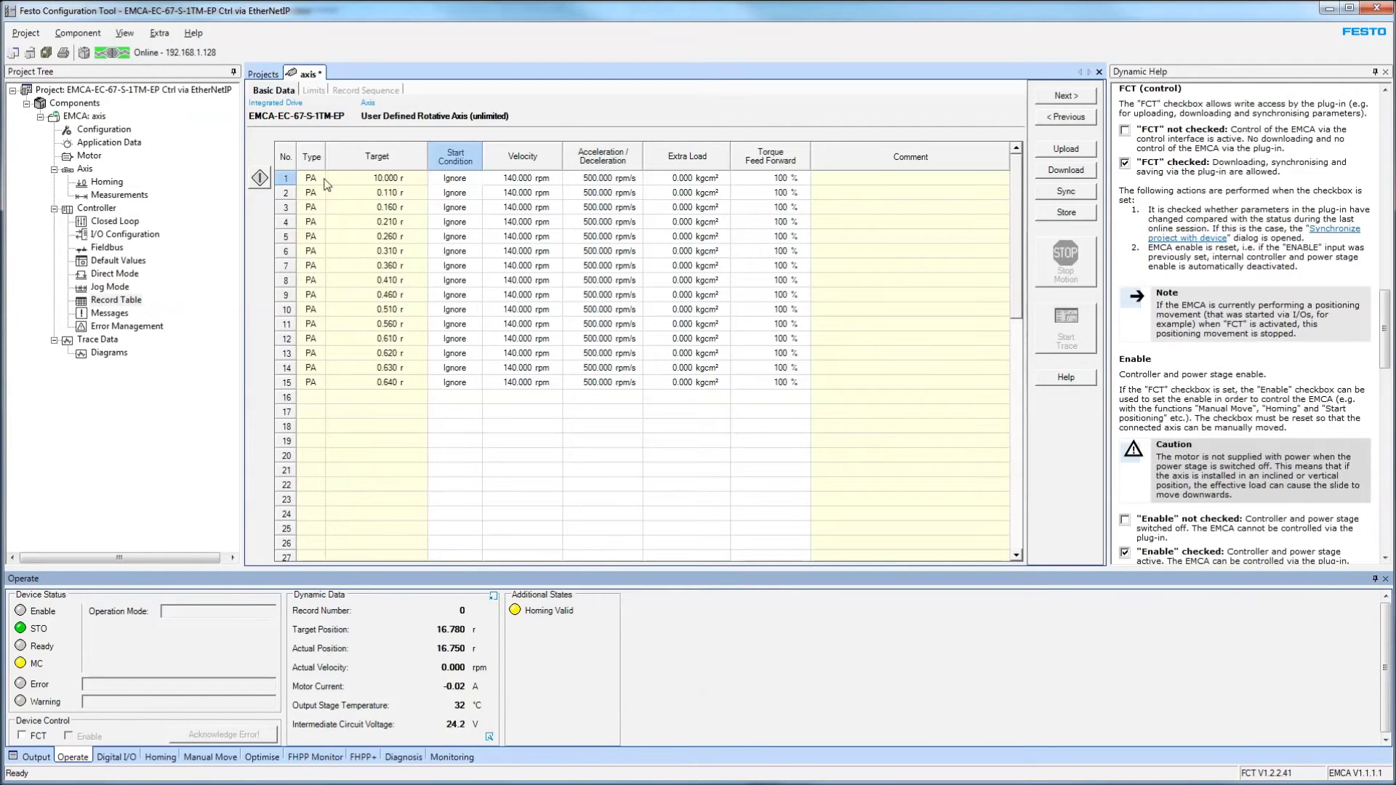
pyautogui.click(361, 180)
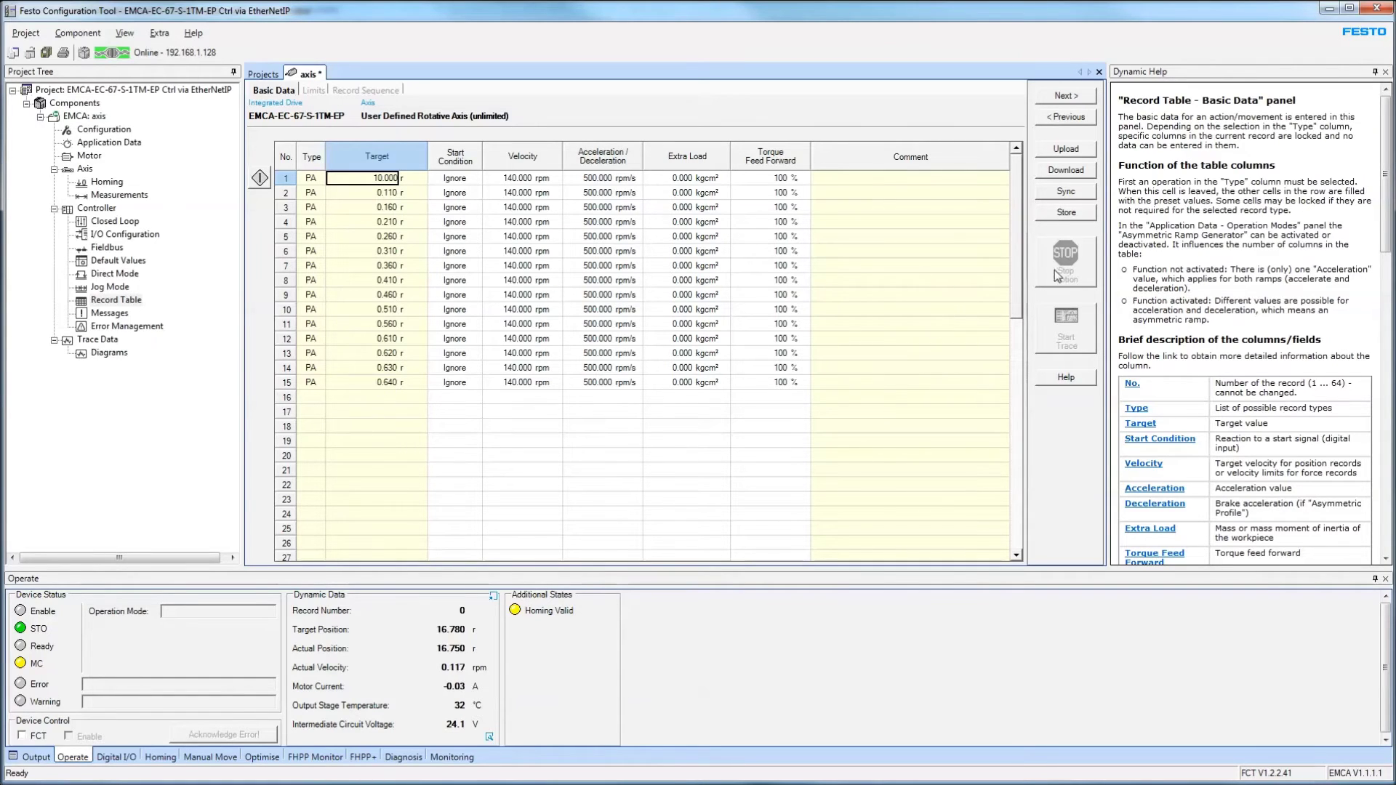
pyautogui.click(403, 194)
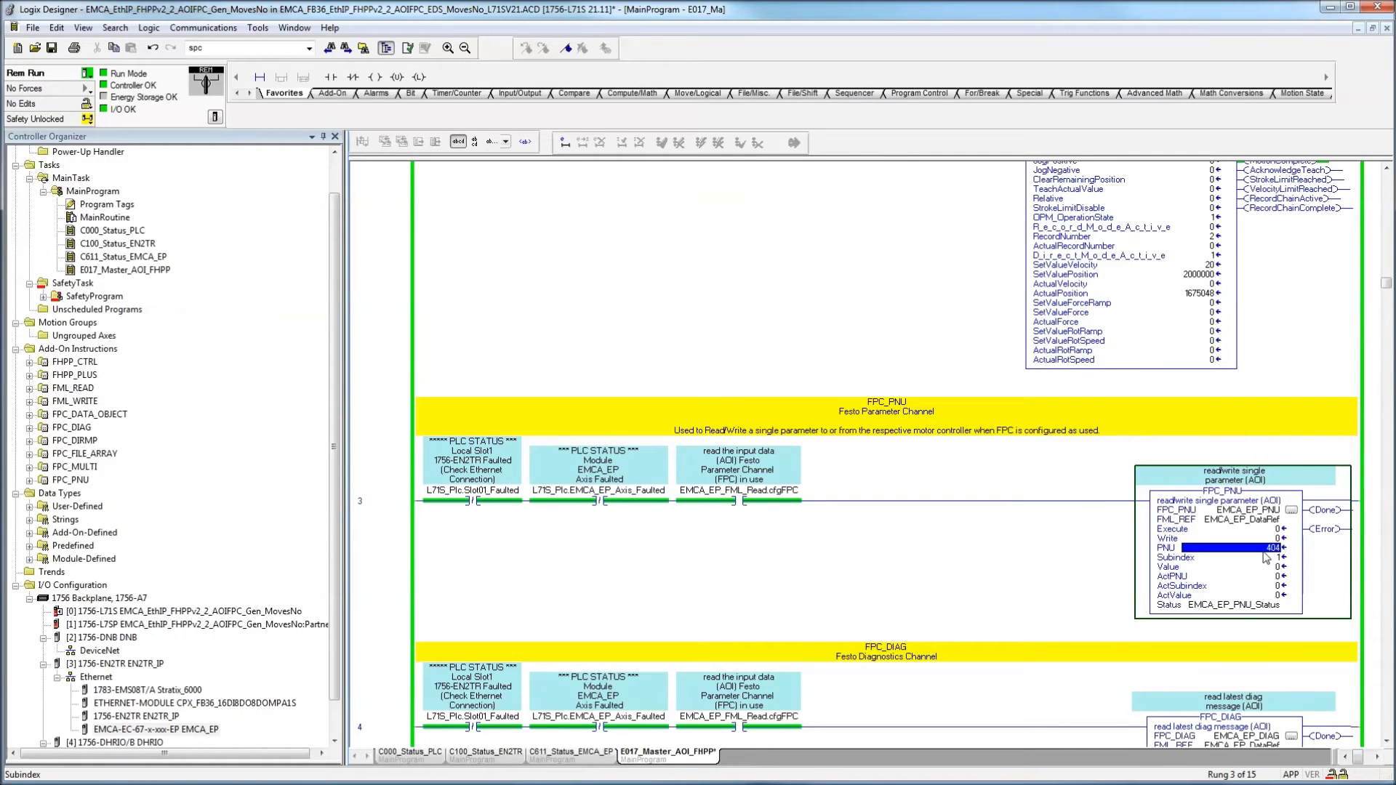
# In Logix Designer, set the FPC_PNU block's Subindex to 2 and Execute to 1 to read PNU 404 for record 2.
pyautogui.click(1265, 557)
pyautogui.press('Return')
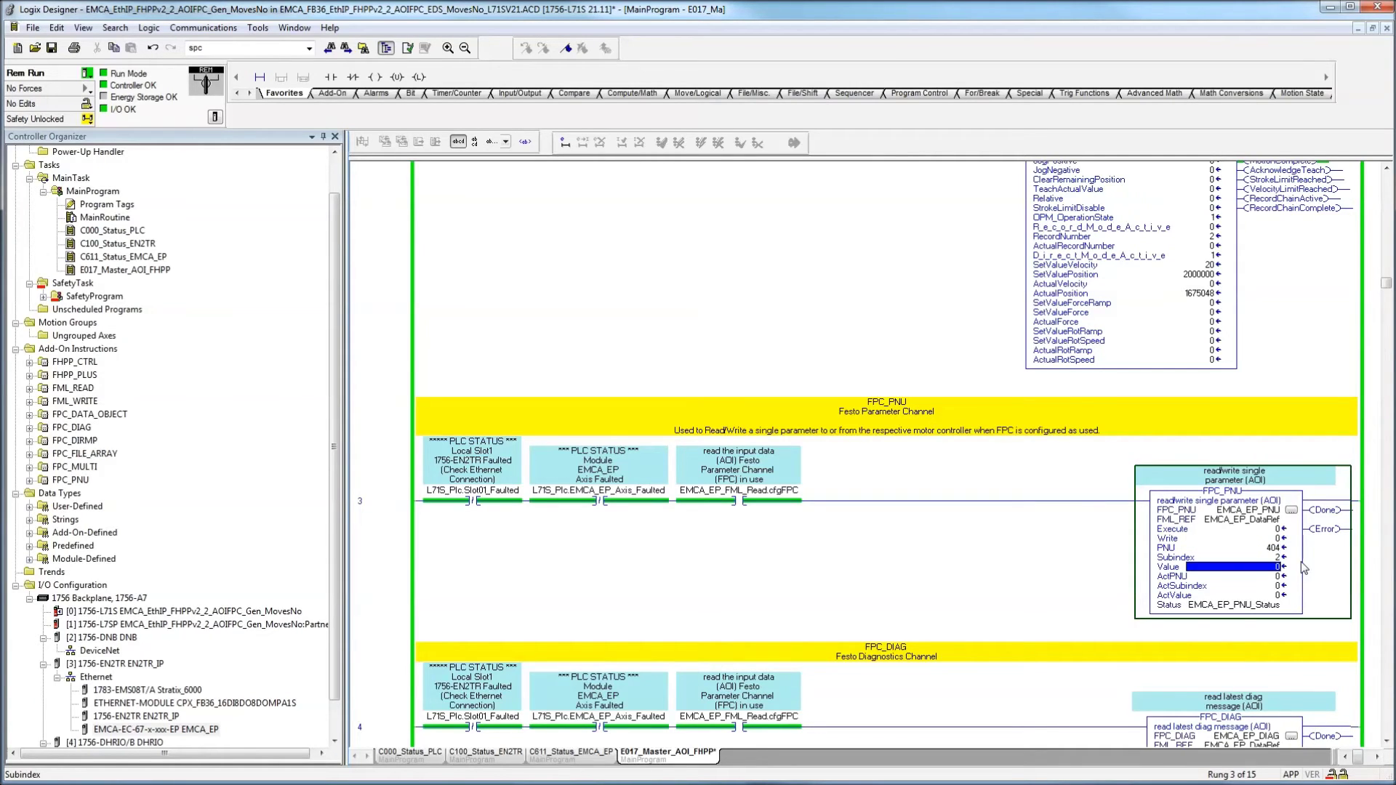
pyautogui.click(1278, 520)
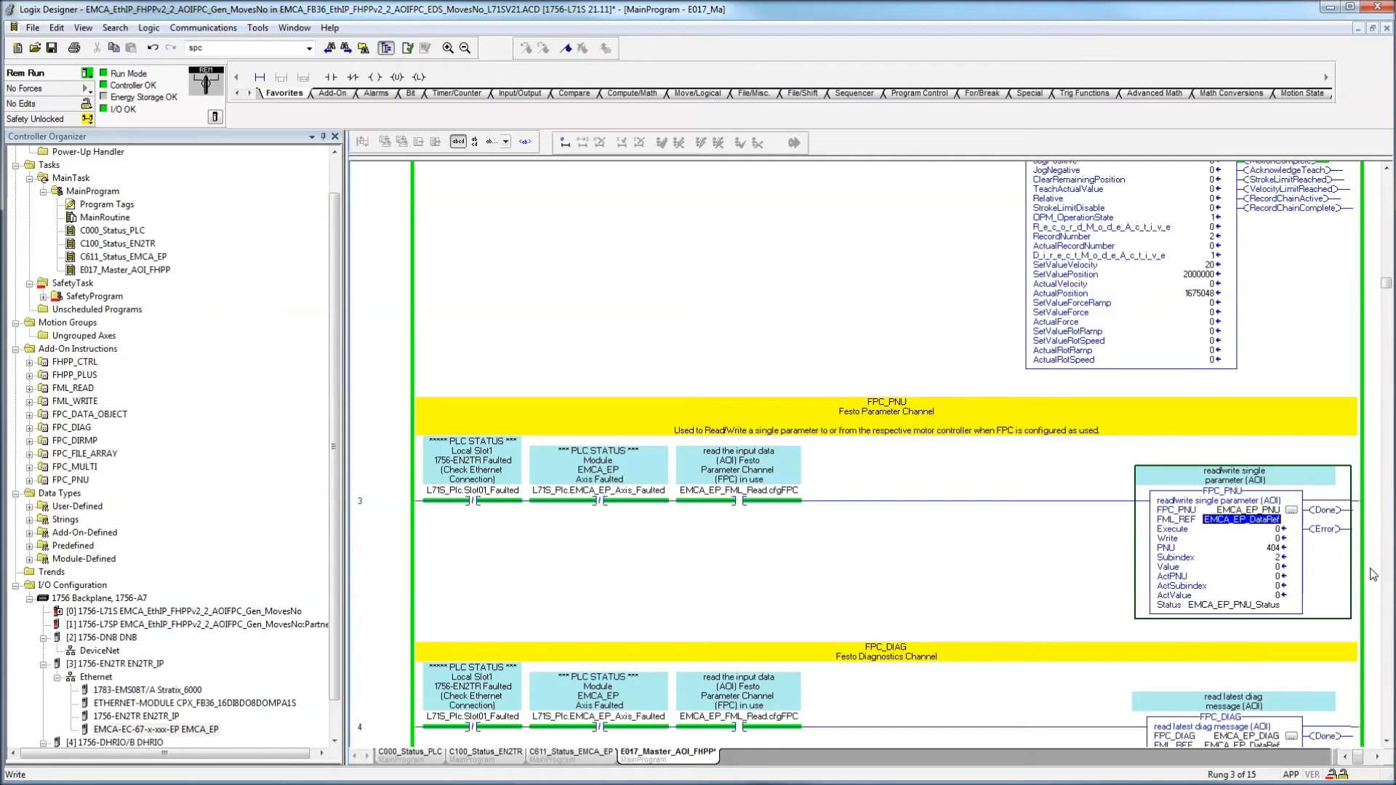
pyautogui.click(1270, 538)
pyautogui.click(1275, 530)
pyautogui.write('1')
pyautogui.press('Return')
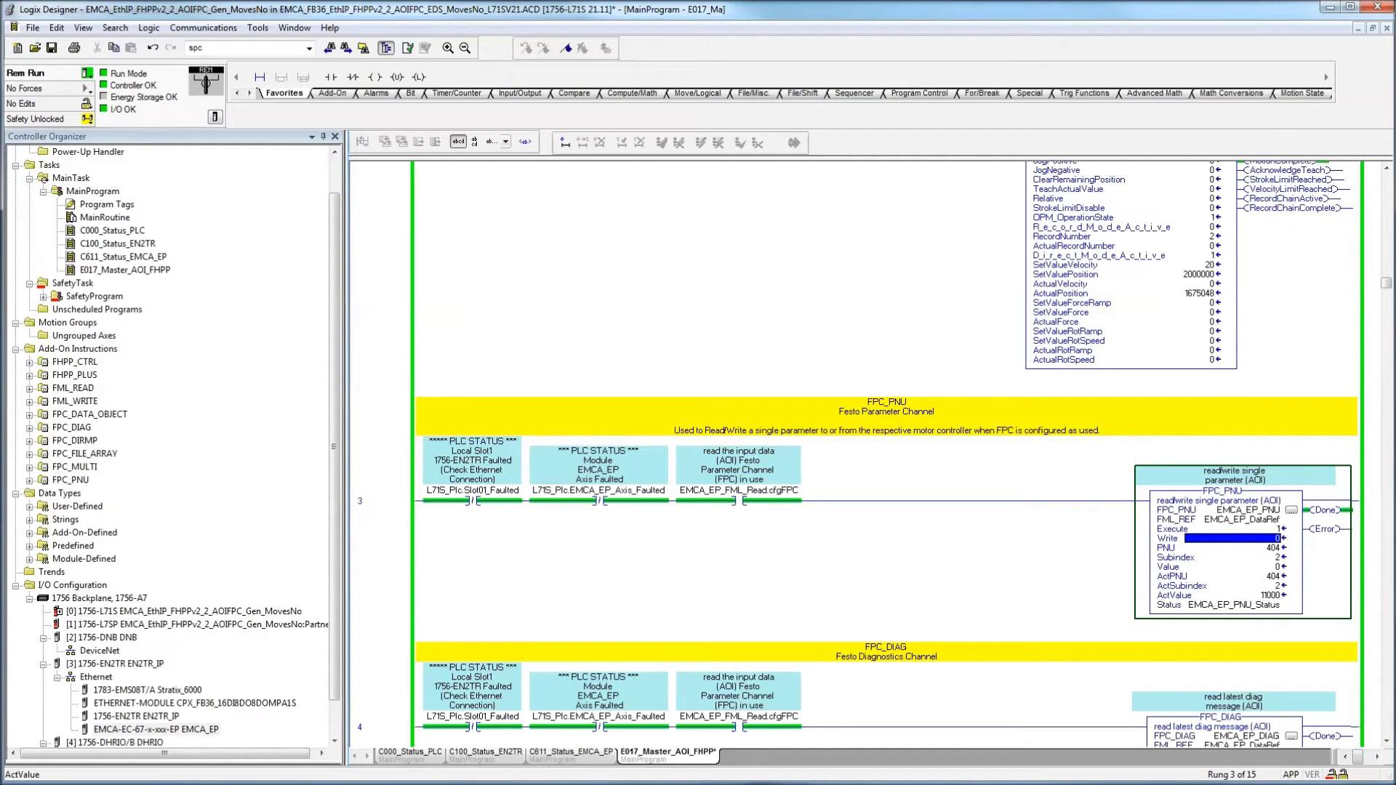
# Compare the block's ActValue with record 2's Target in the Festo Configuration Tool Record Table, and return to Logix Designer.
pyautogui.hotkey('alt', 'Tab')
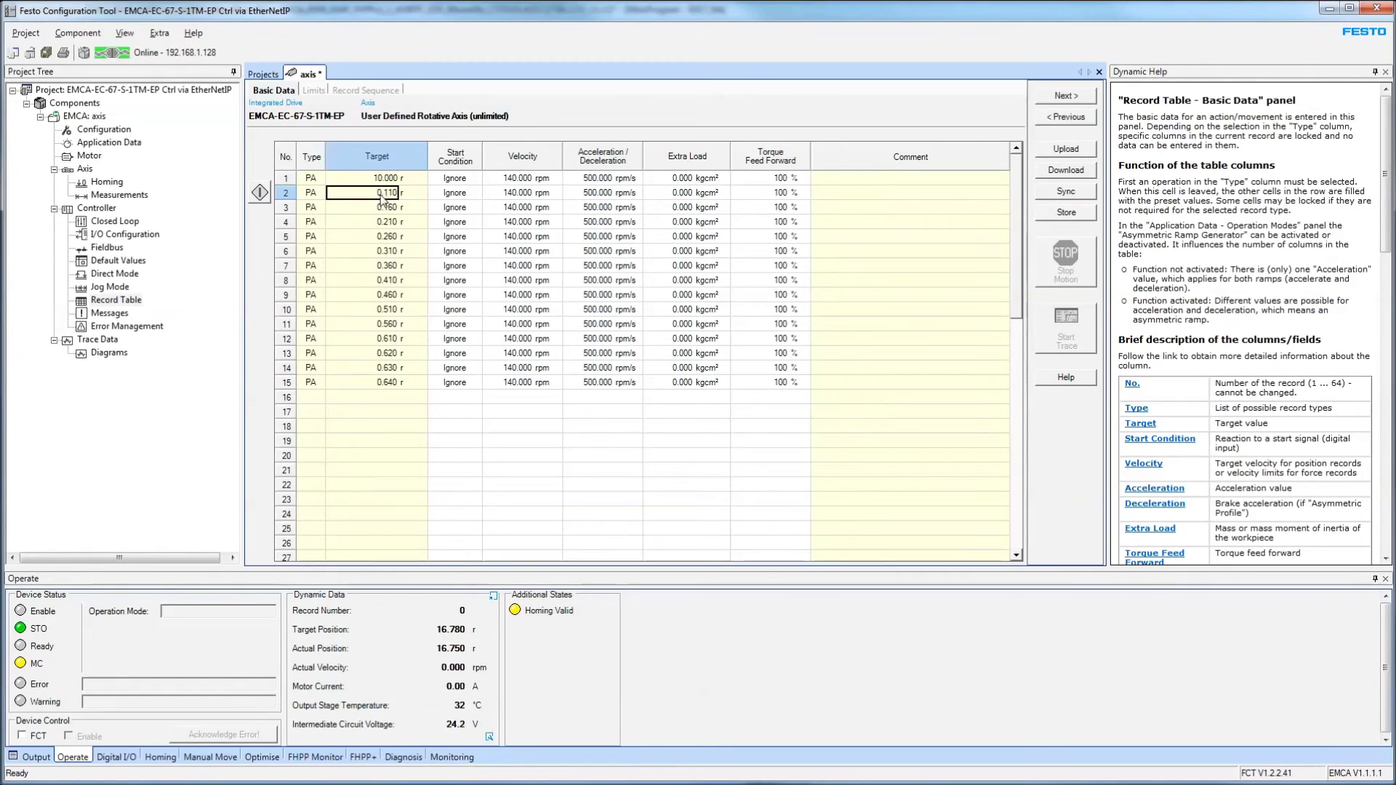
pyautogui.doubleClick(392, 201)
pyautogui.hotkey('alt', 'Tab')
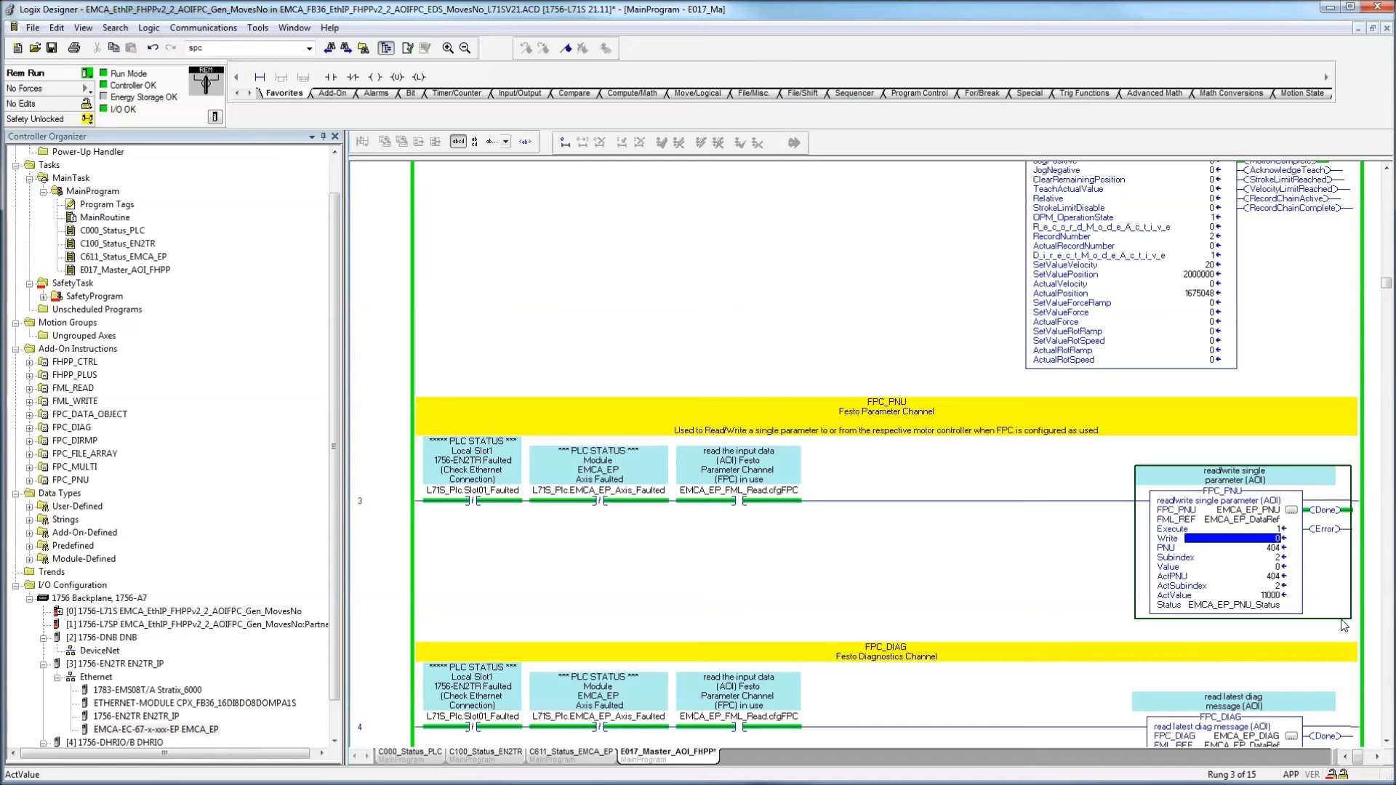
# Read PNU 404 for record 1 by resetting Execute to 0, setting Subindex to 1 and Execute to 1, and check ActValue.
pyautogui.click(1277, 531)
pyautogui.write('0')
pyautogui.press('Return')
pyautogui.click(1278, 558)
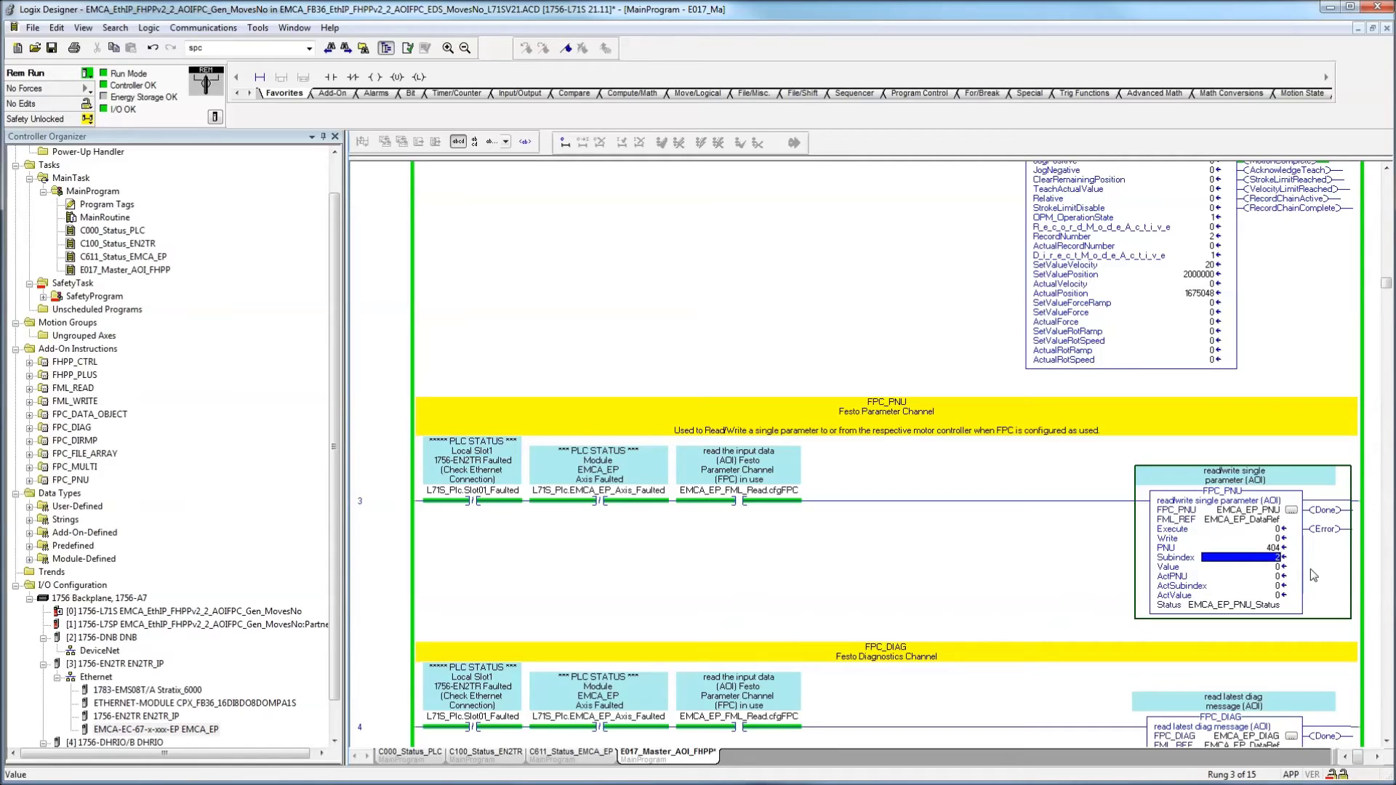
pyautogui.write('1')
pyautogui.press('Return')
pyautogui.click(1266, 530)
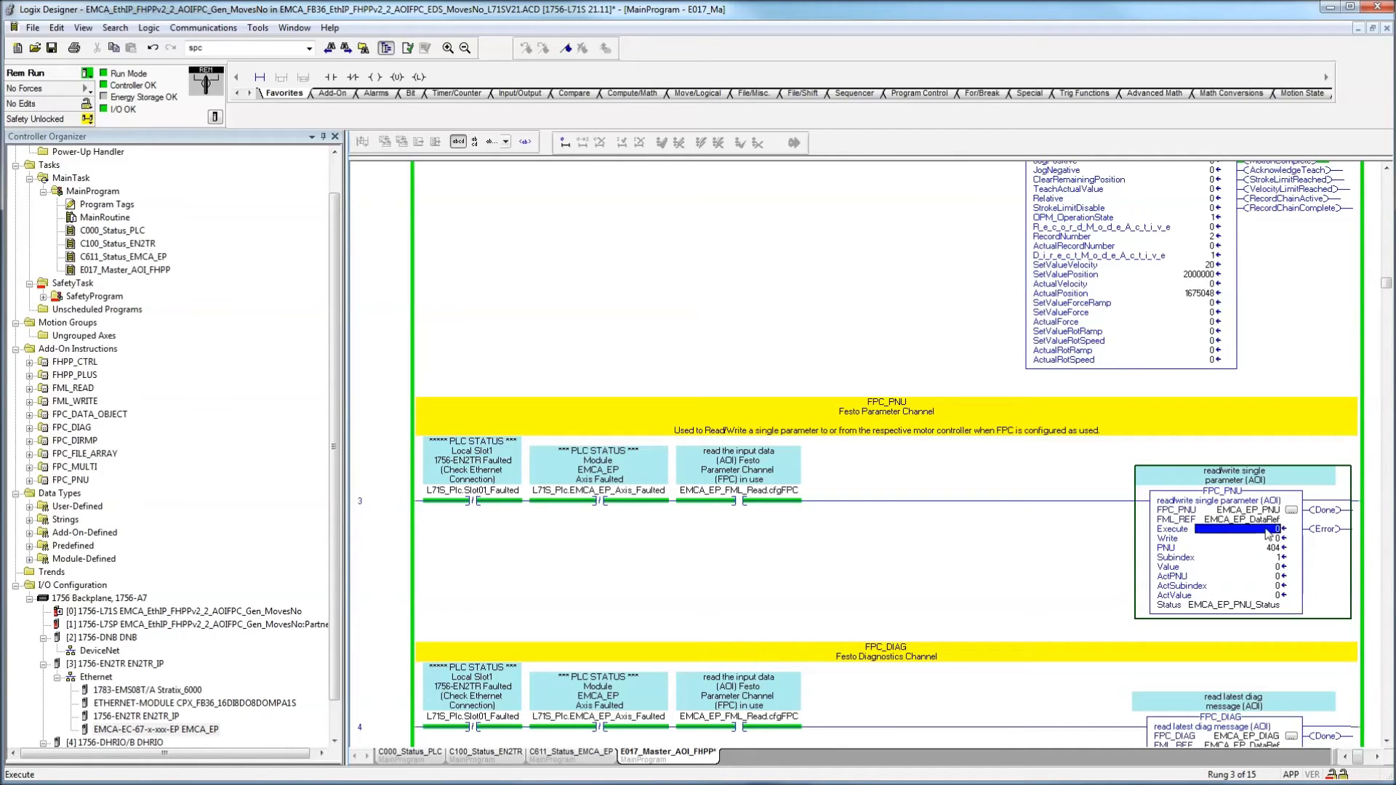
pyautogui.write('1')
pyautogui.press('Return')
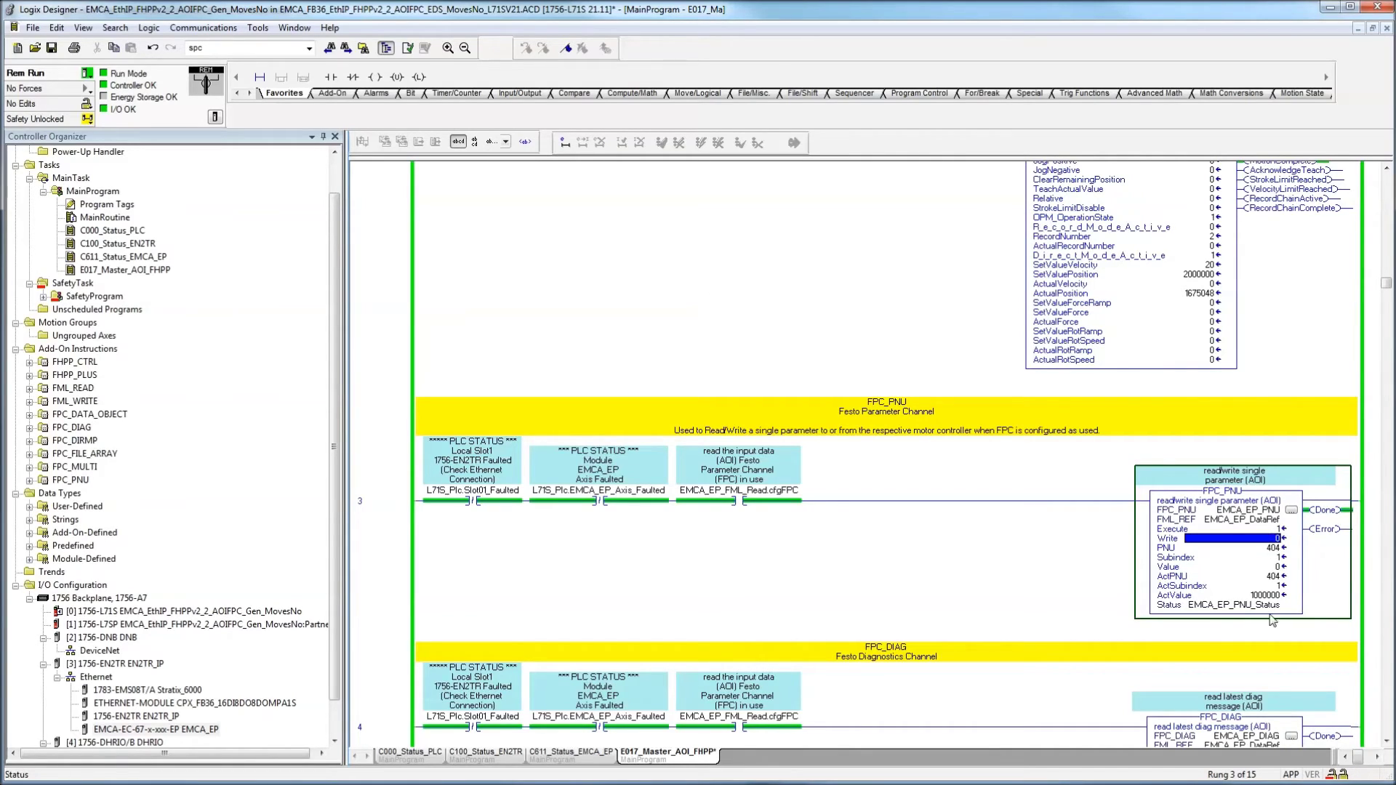
pyautogui.click(1267, 596)
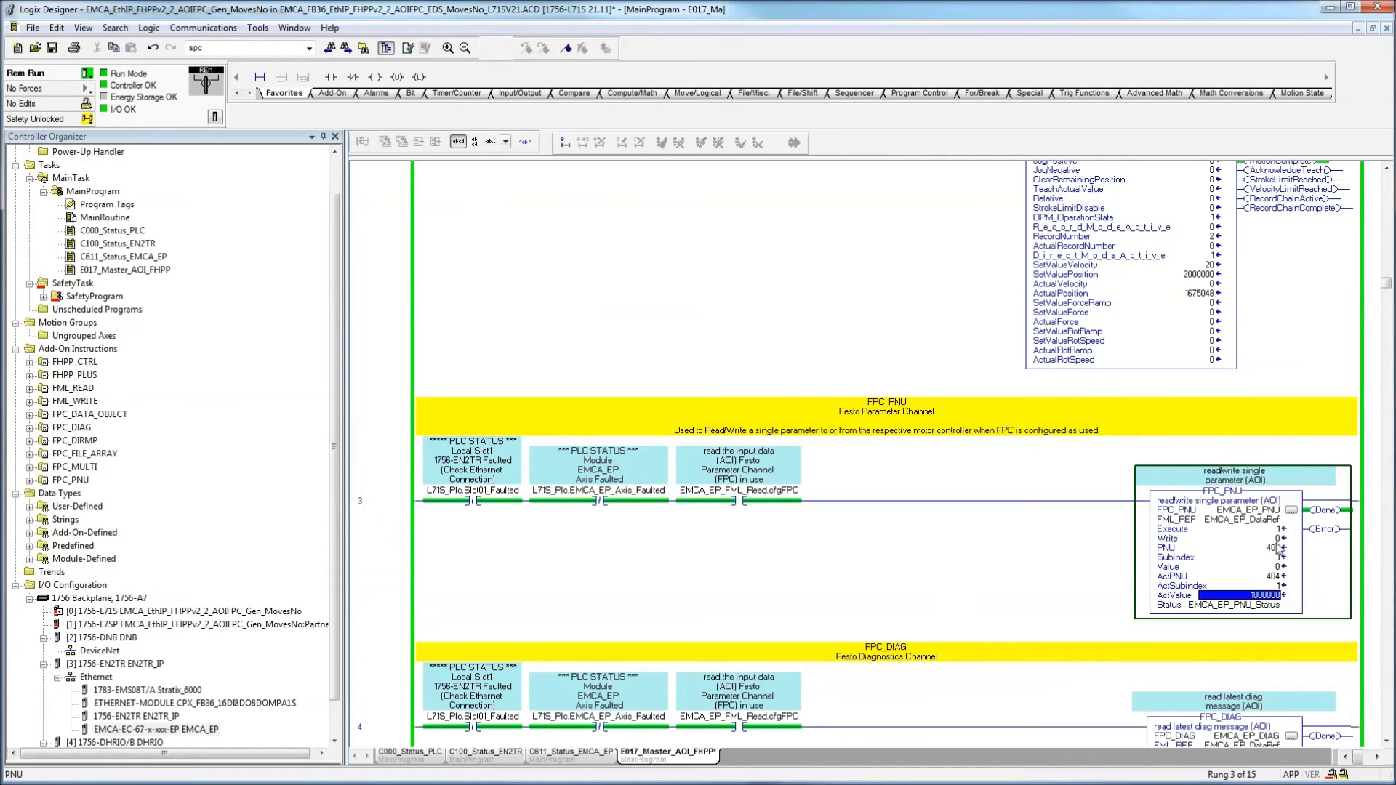
# Reset Execute to 0 and prepare a write to PNU 404 of record 1 with Value 2000000 and Write 1.
pyautogui.click(1276, 530)
pyautogui.write('0')
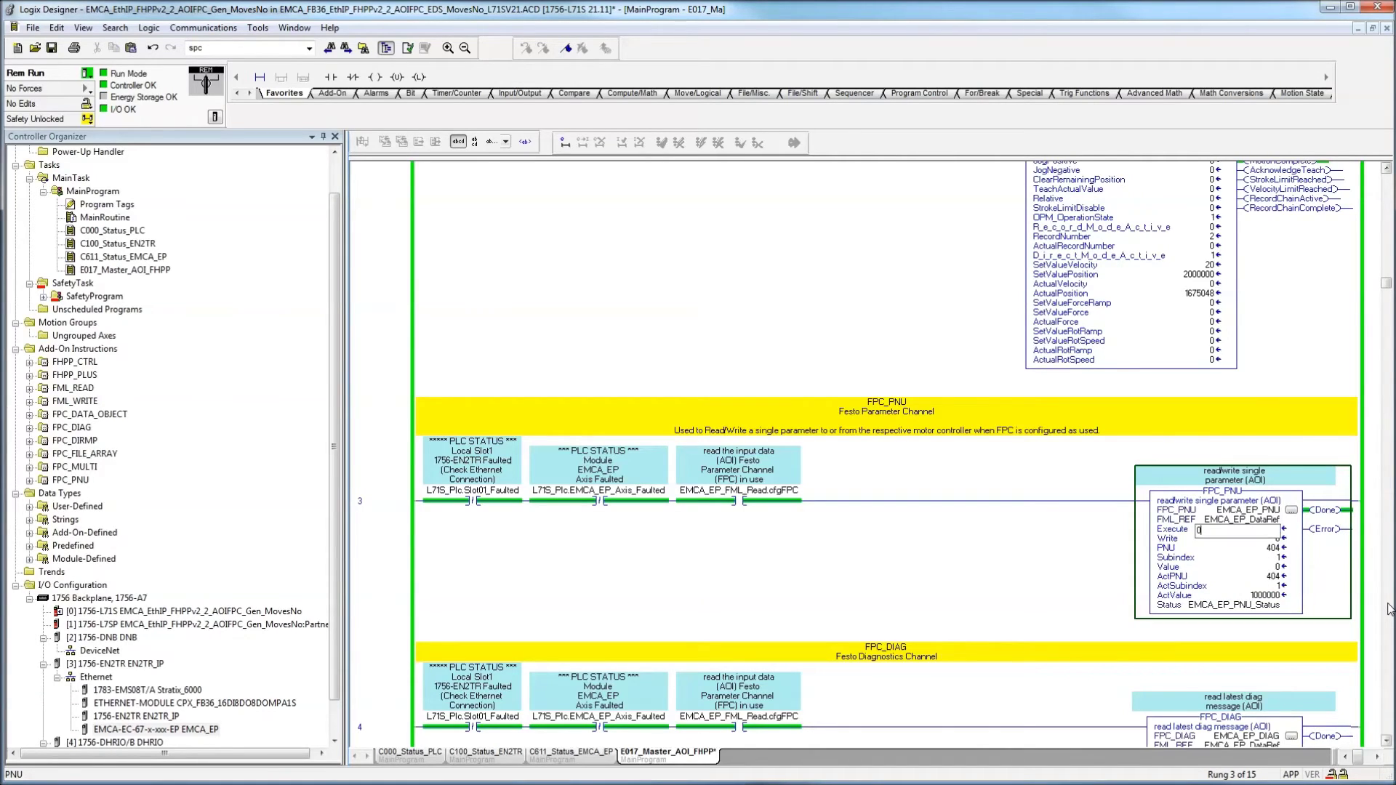
pyautogui.press('Return')
pyautogui.click(1277, 566)
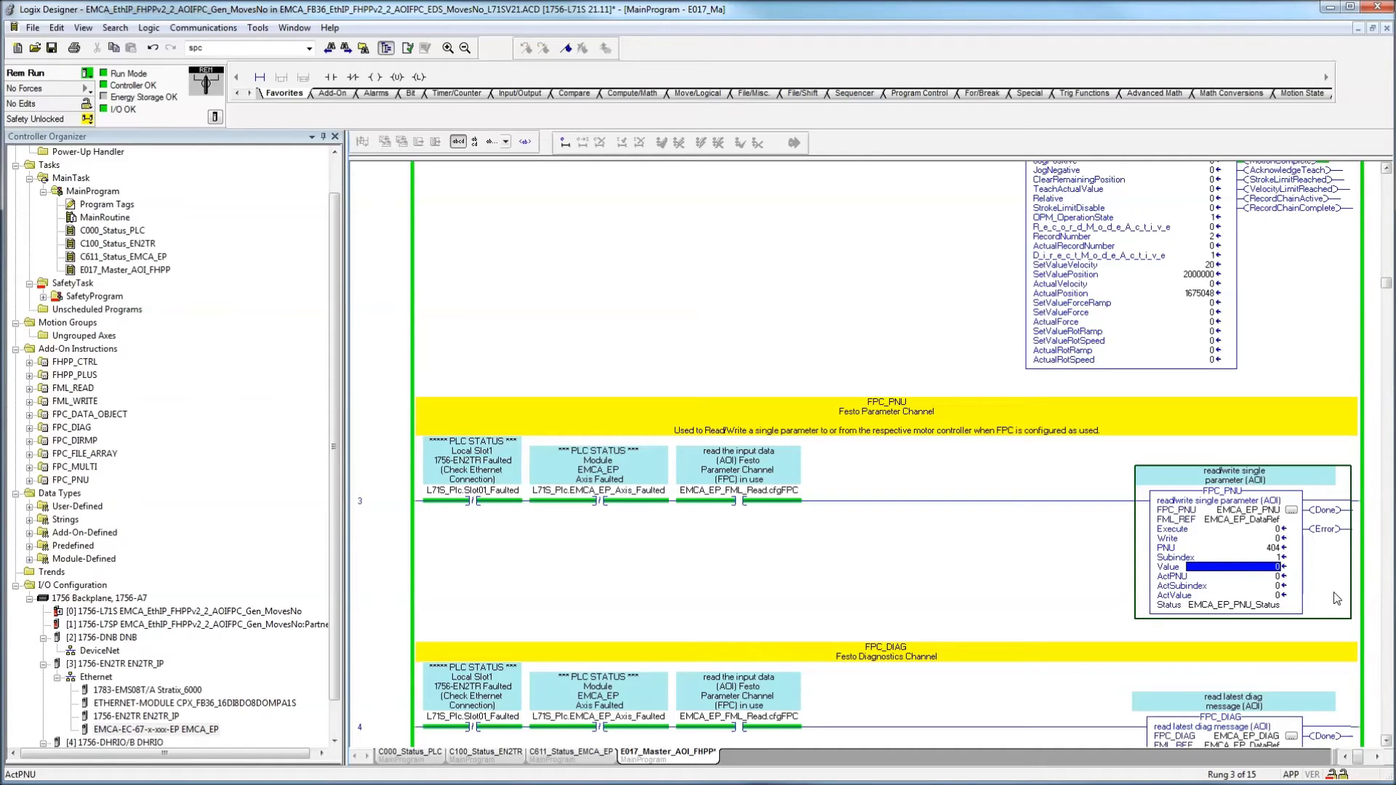
pyautogui.write('2')
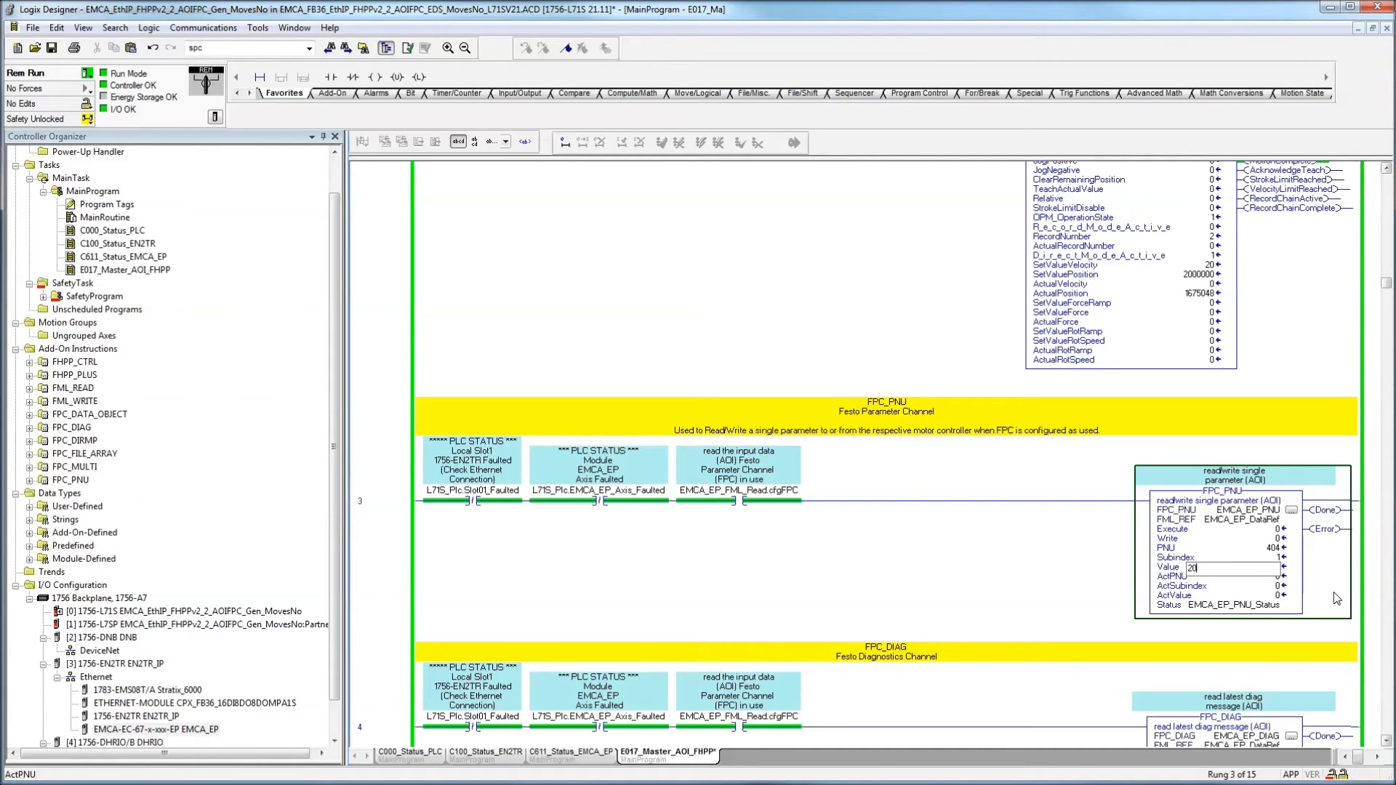
pyautogui.write('000000')
pyautogui.press('Return')
pyautogui.click(1274, 539)
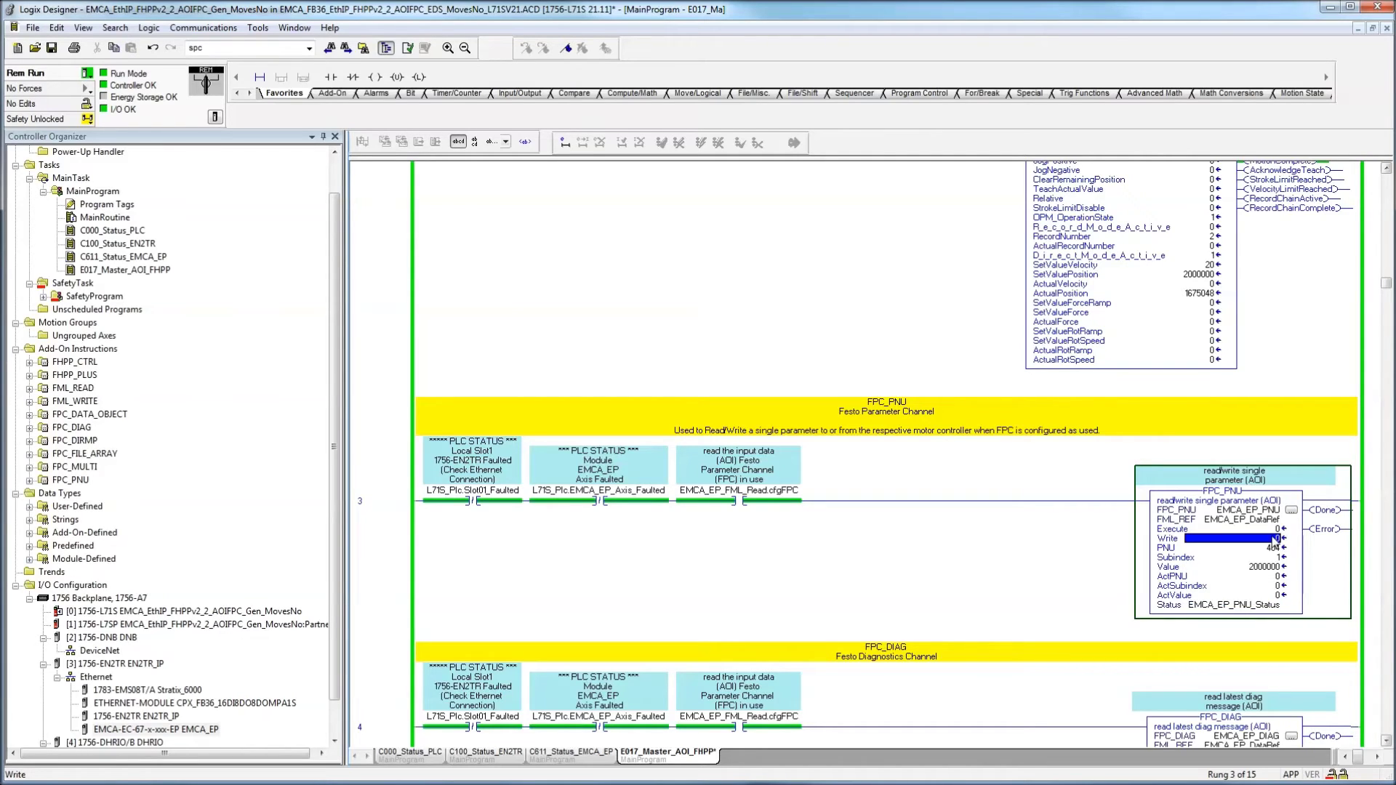
pyautogui.press('Down')
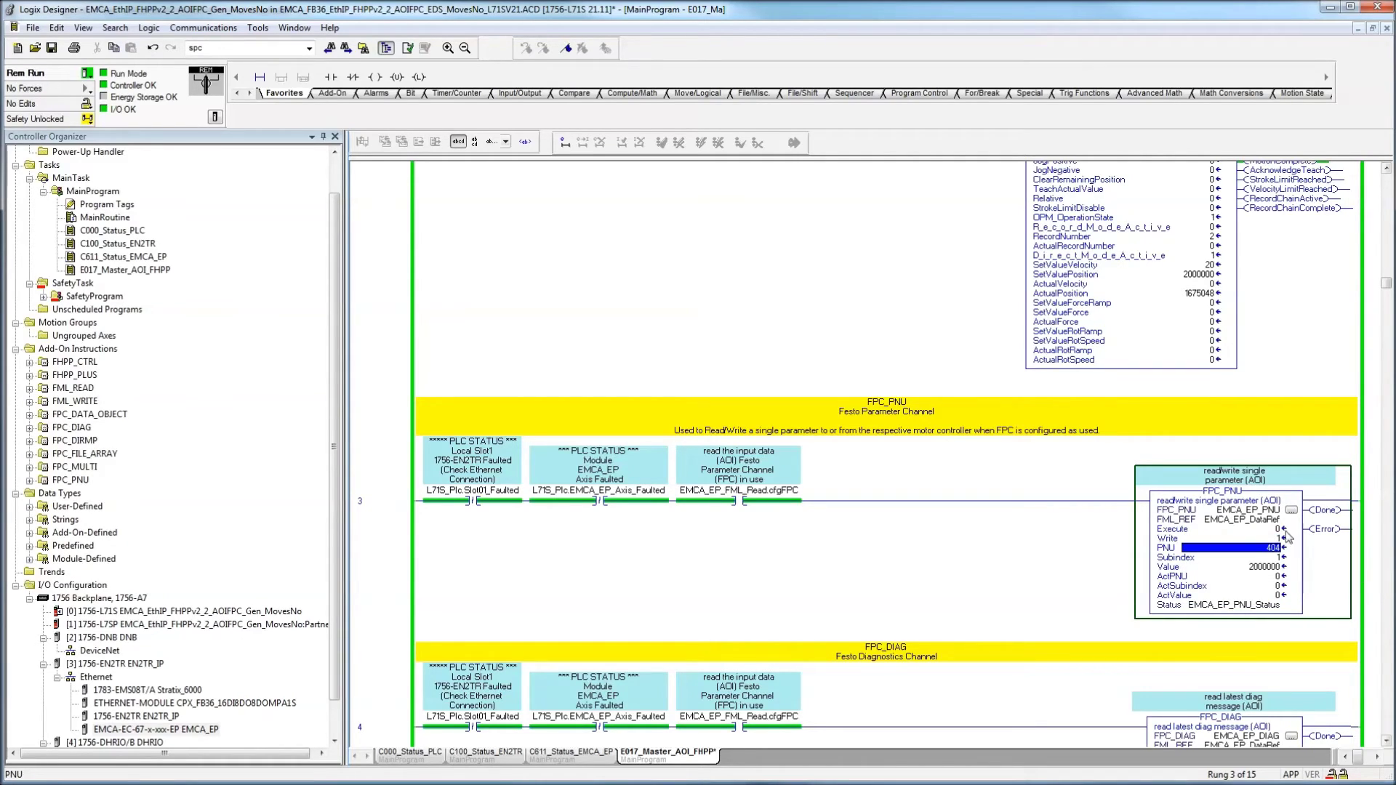
# Write the prepared value to PNU 404 by setting the FPC_PNU block's Execute to 1, check ActValue, and reset Execute to 0.
pyautogui.click(1279, 530)
pyautogui.write('1')
pyautogui.press('Return')
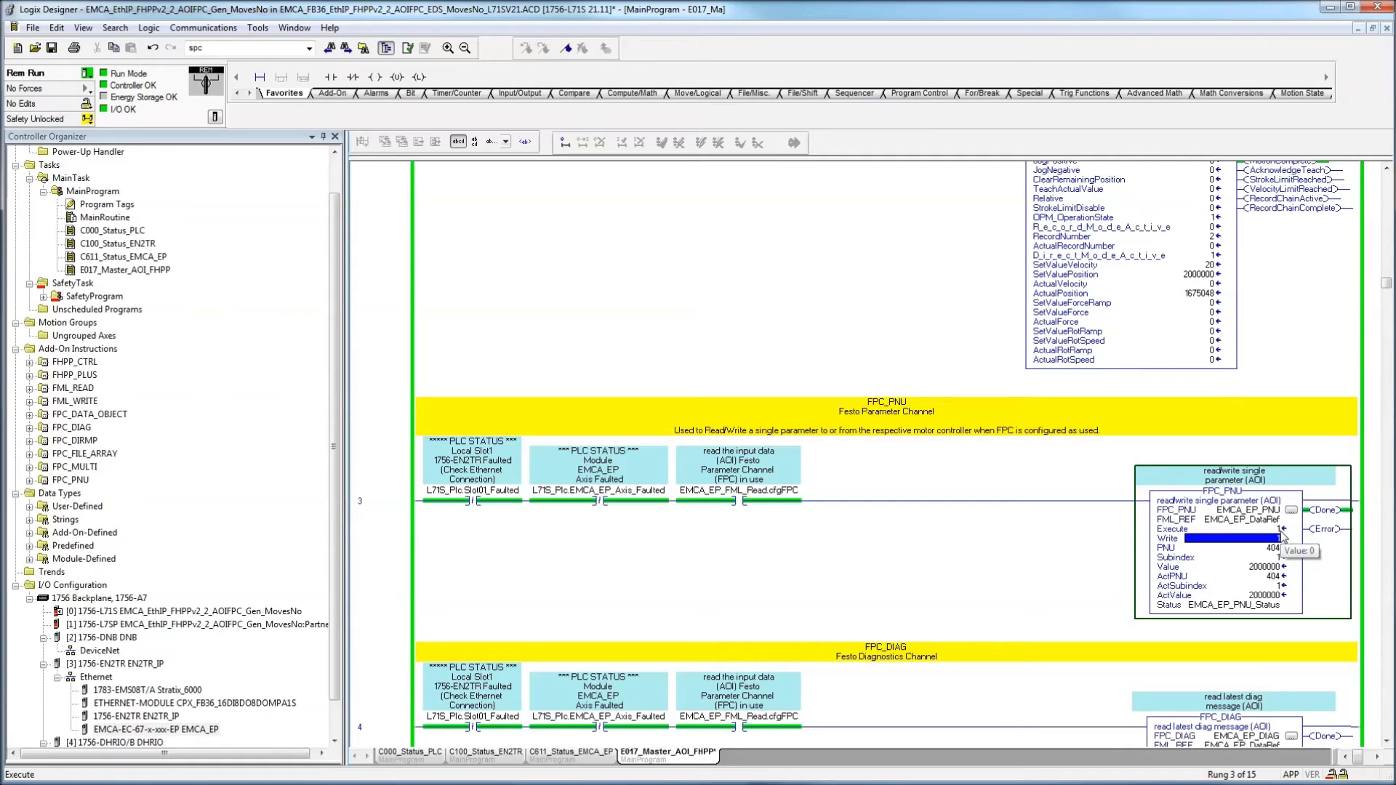
pyautogui.write('1')
pyautogui.click(1254, 597)
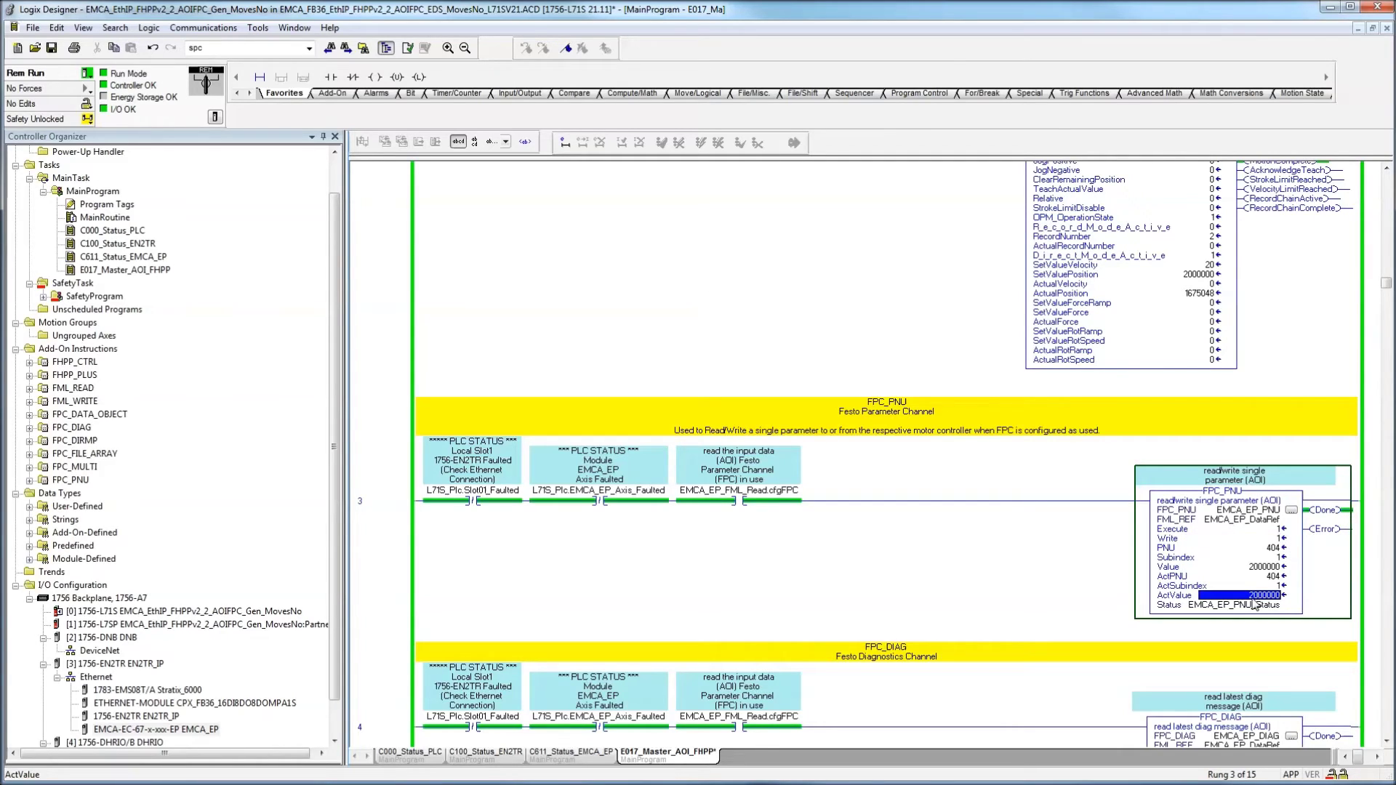
pyautogui.click(1280, 530)
pyautogui.write('0')
pyautogui.press('Return')
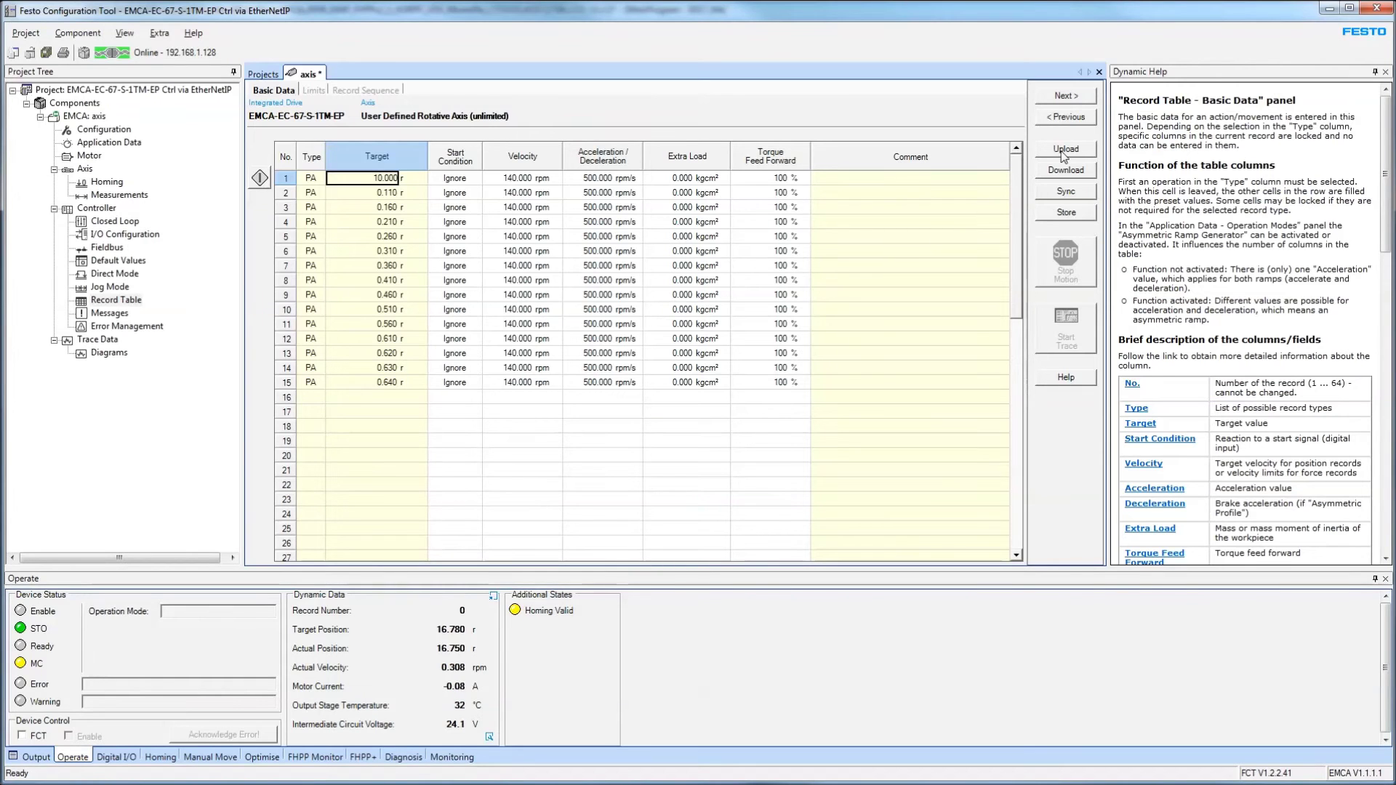
# In the Festo Configuration Tool, upload the device data into the project and check record 1's Target in the Record Table.
pyautogui.click(1065, 151)
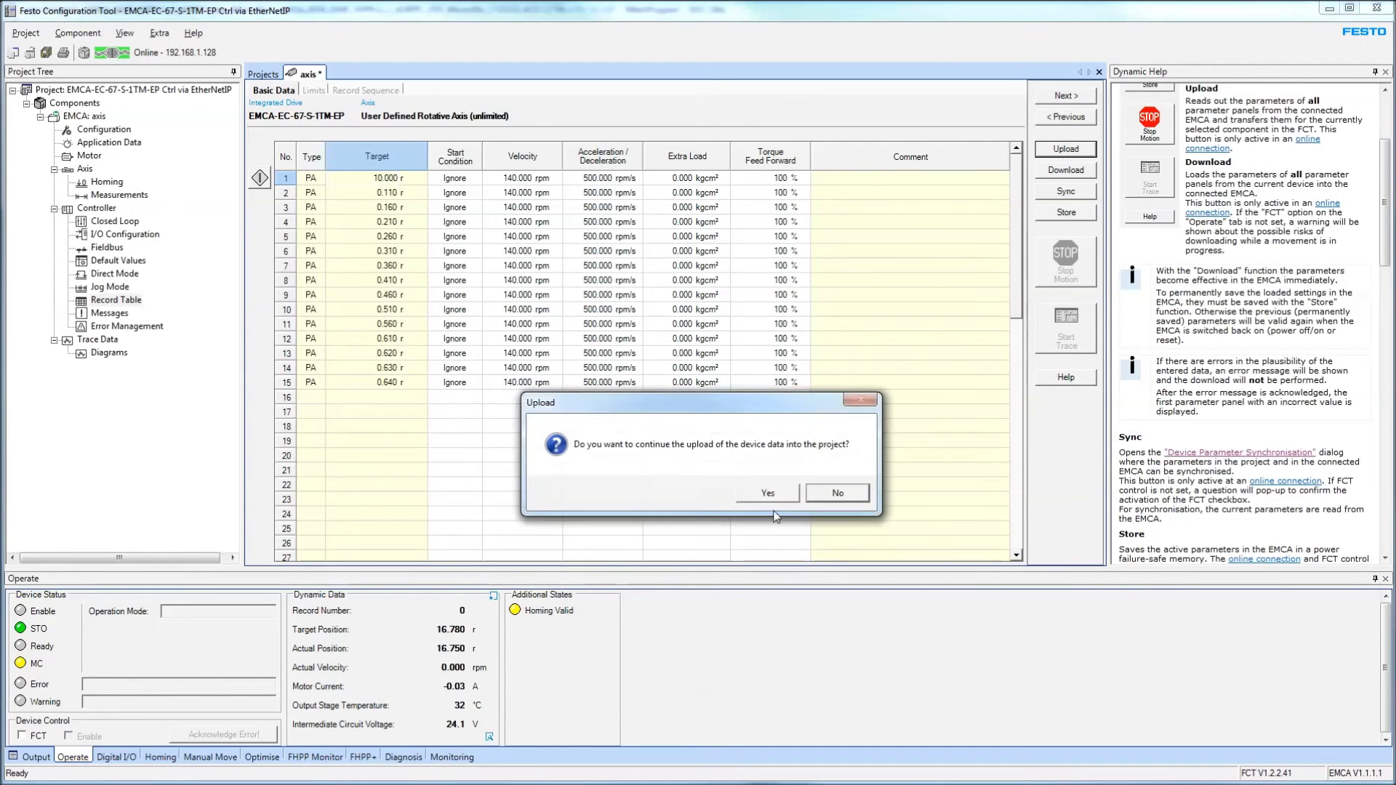
pyautogui.click(764, 490)
pyautogui.doubleClick(369, 178)
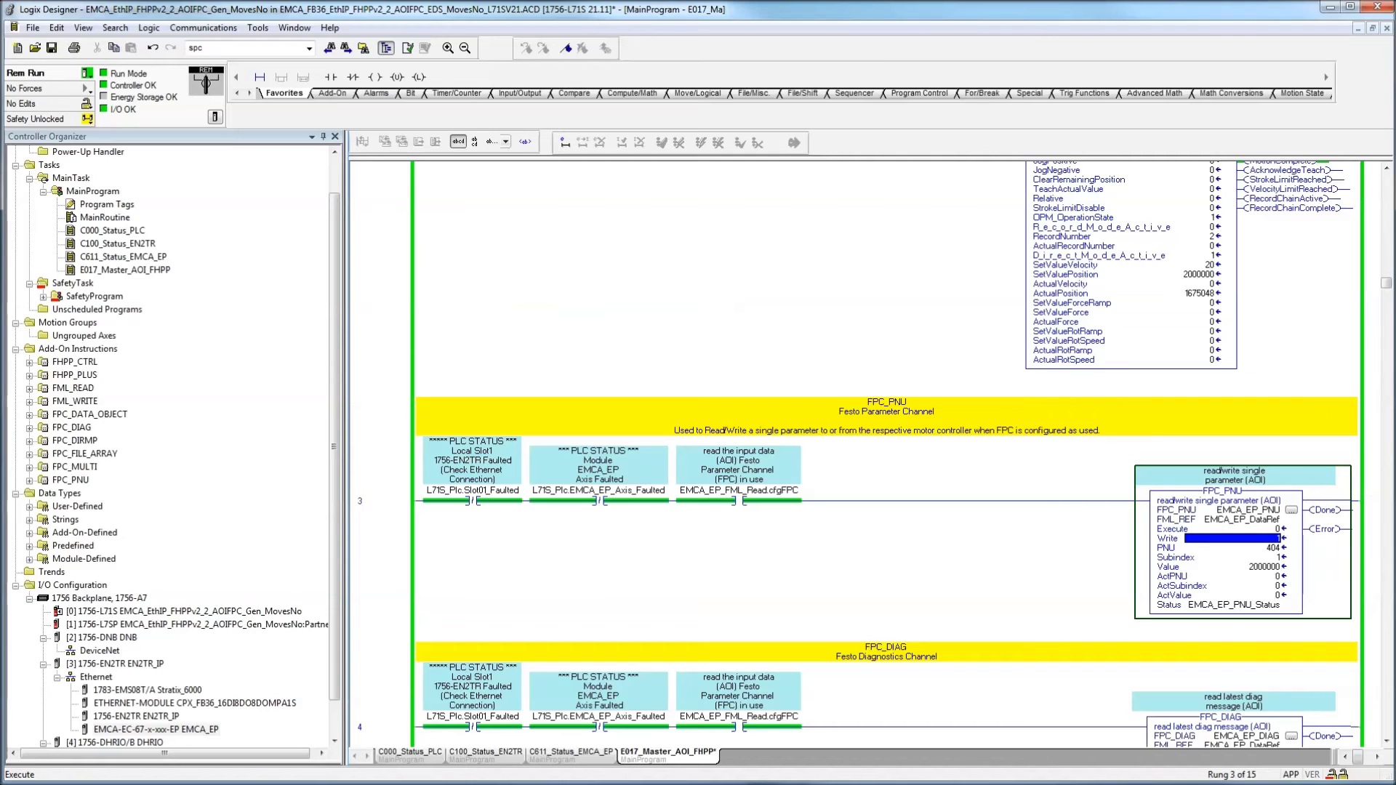
# In Logix Designer, try to run FPC_DIAG while FPC_PNU is still executing by setting Execute to 1 in both blocks.
pyautogui.click(390, 490)
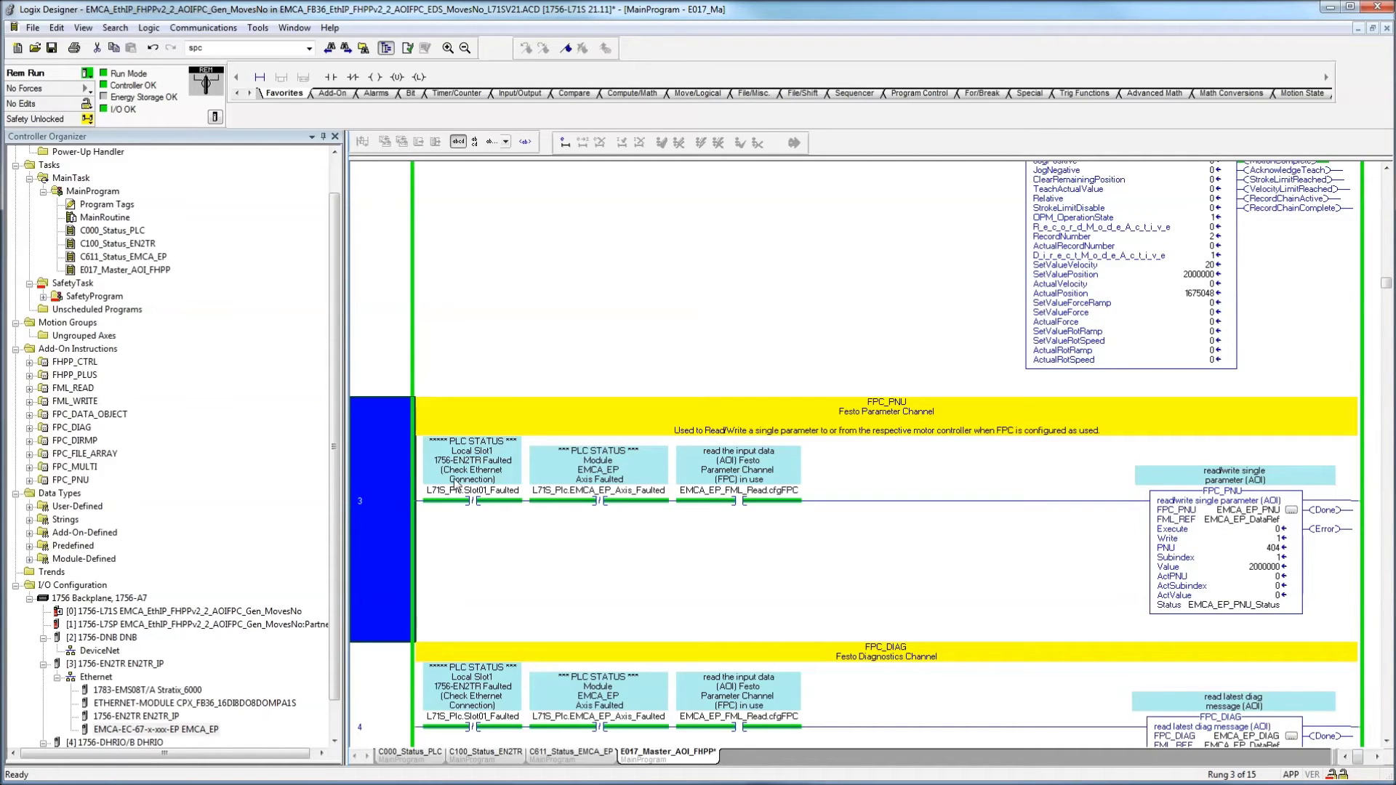
pyautogui.click(395, 705)
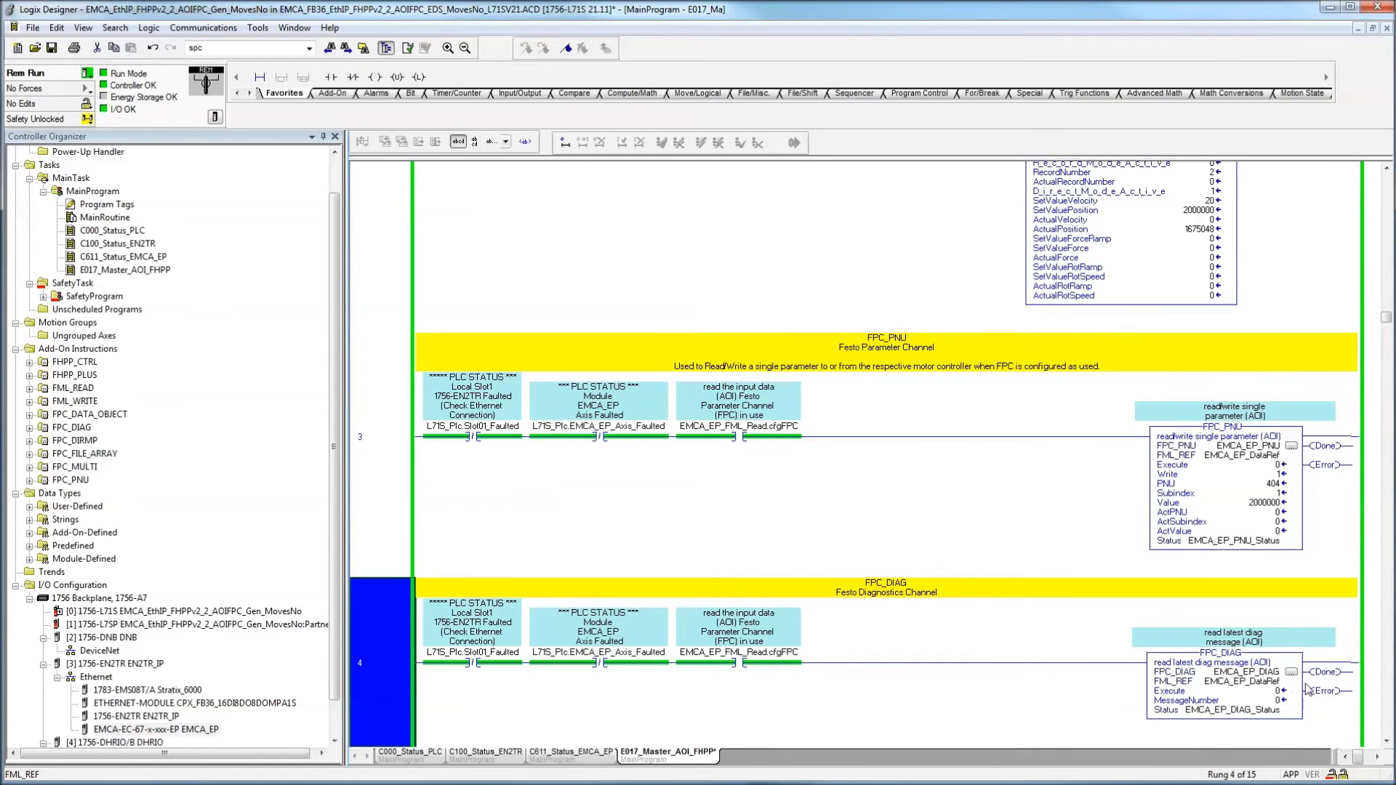
pyautogui.click(1251, 682)
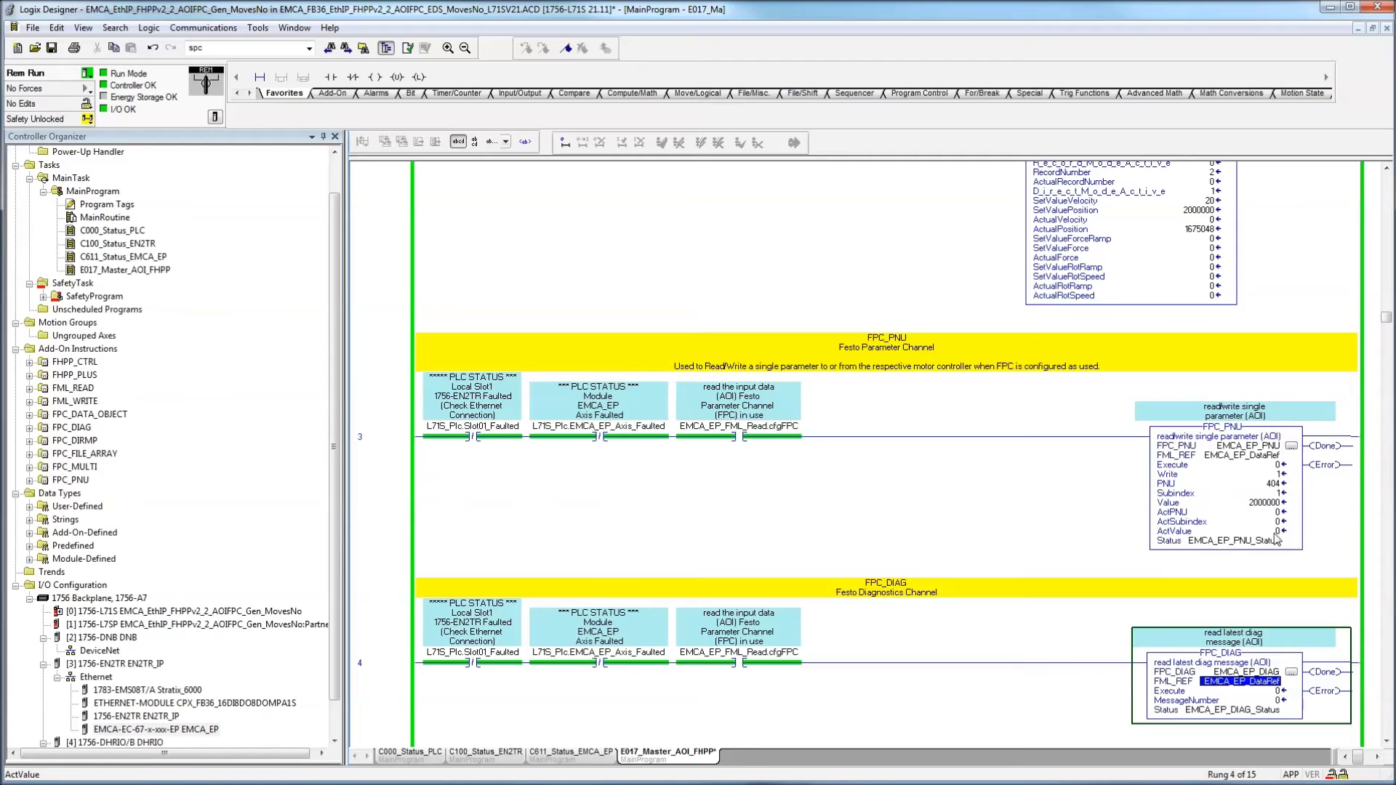
pyautogui.click(1277, 465)
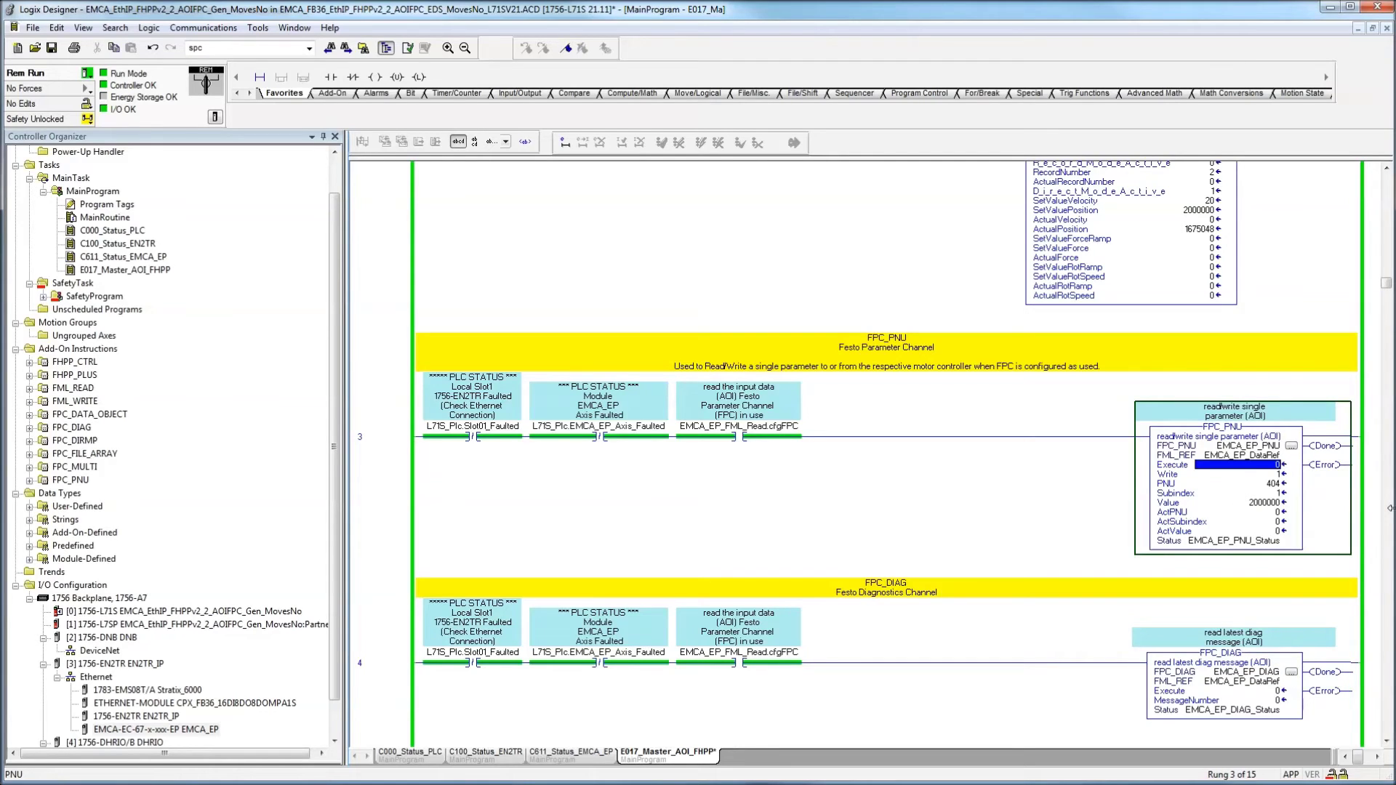
pyautogui.write('1')
pyautogui.press('Return')
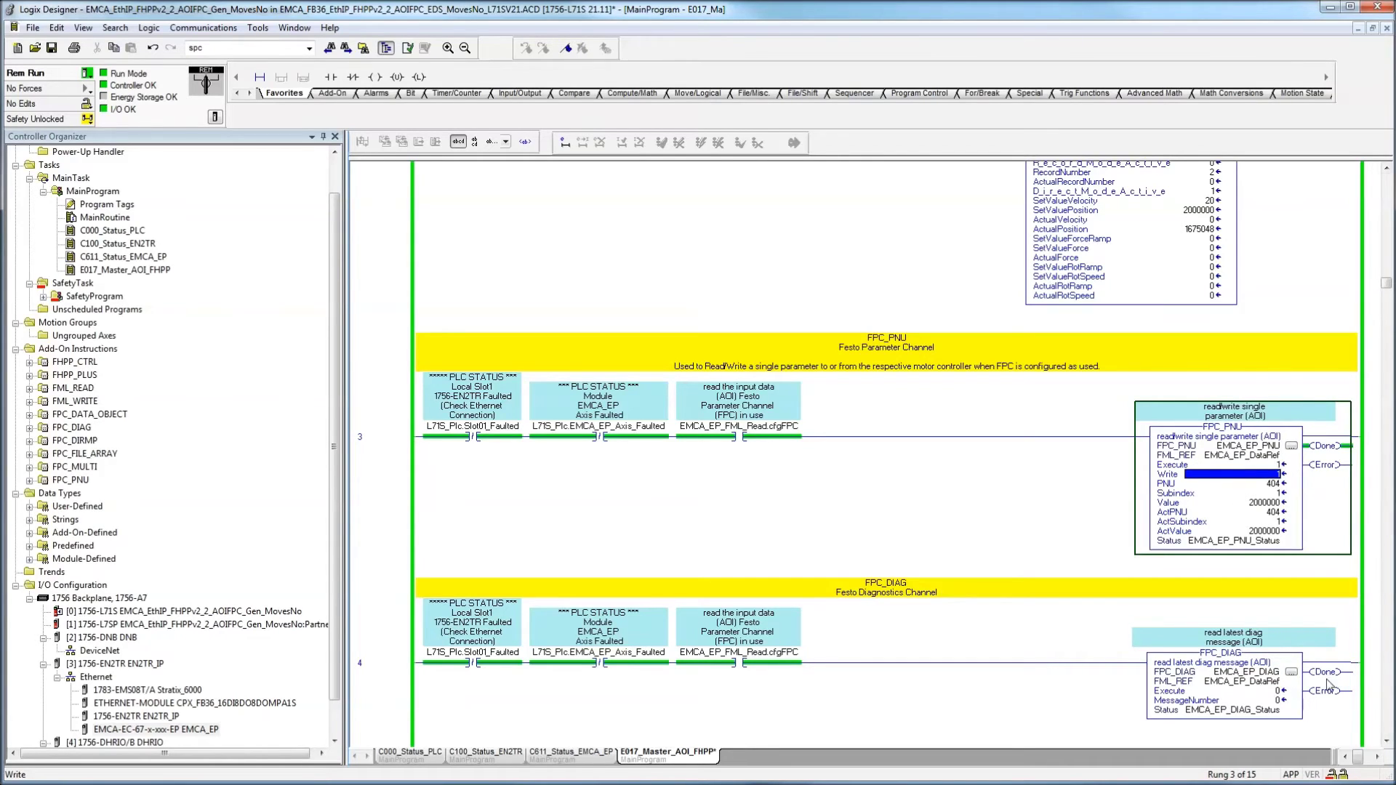
pyautogui.click(1271, 693)
pyautogui.write('1')
pyautogui.press('Return')
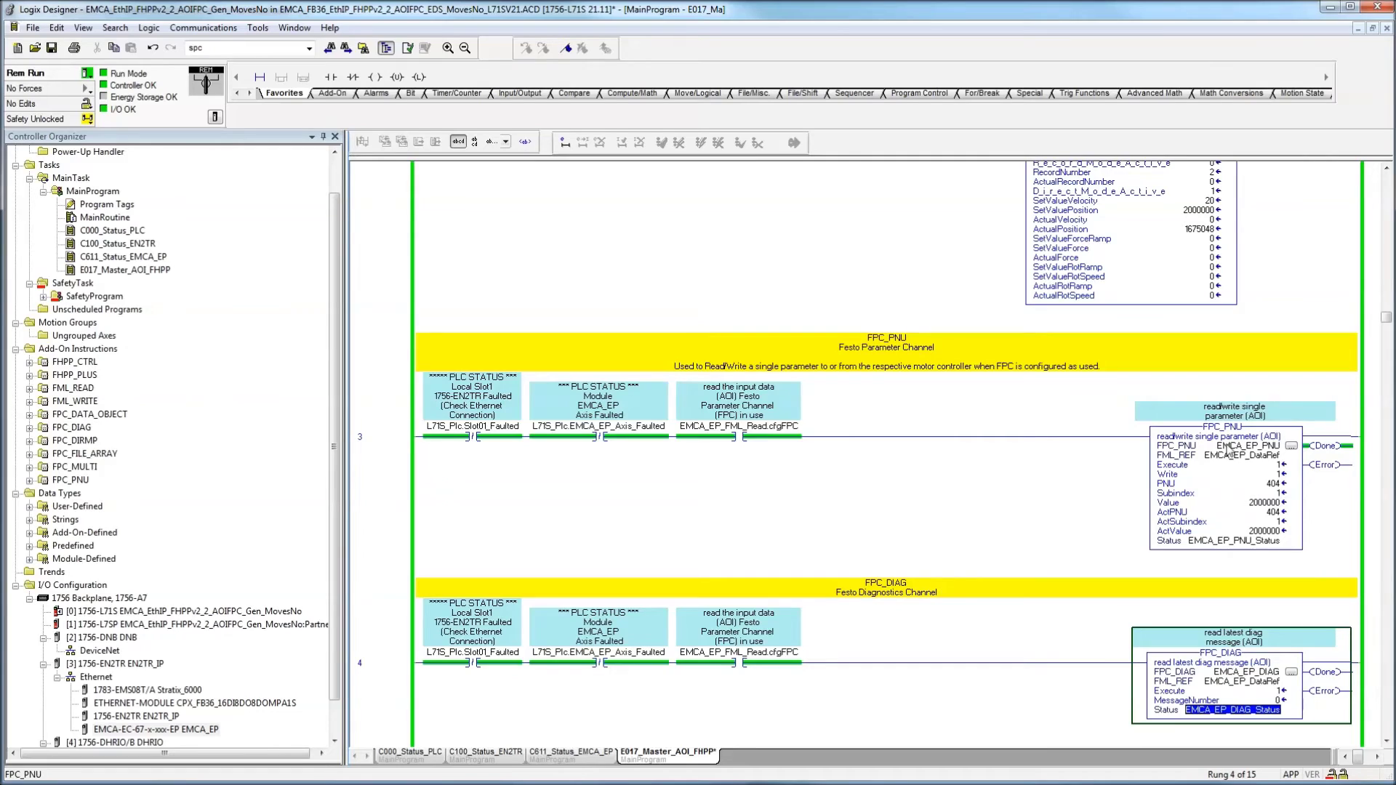
# Reset the FPC_PNU block's Execute to 0 and set FPC_DIAG's Execute to 1 to read the latest diagnostic message.
pyautogui.click(1276, 465)
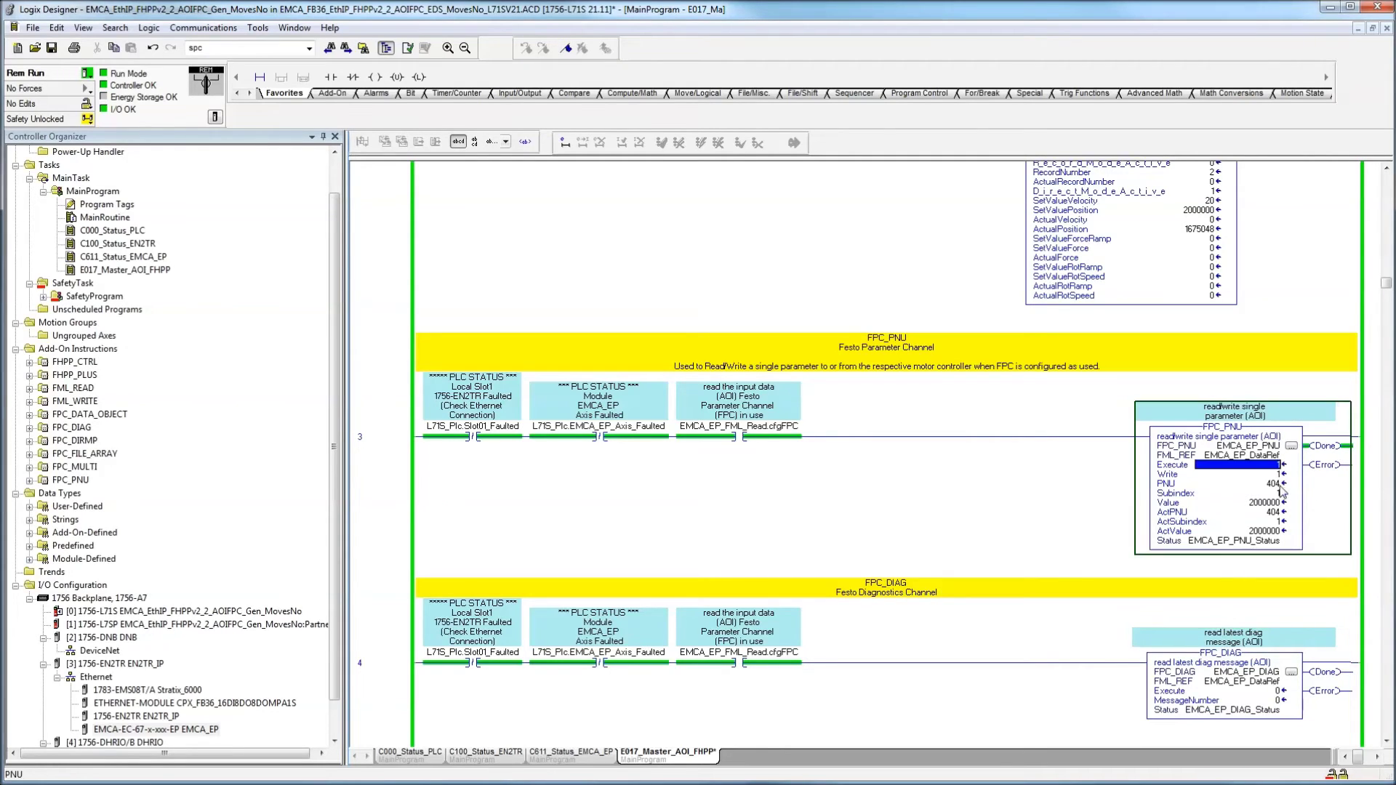
pyautogui.click(1281, 694)
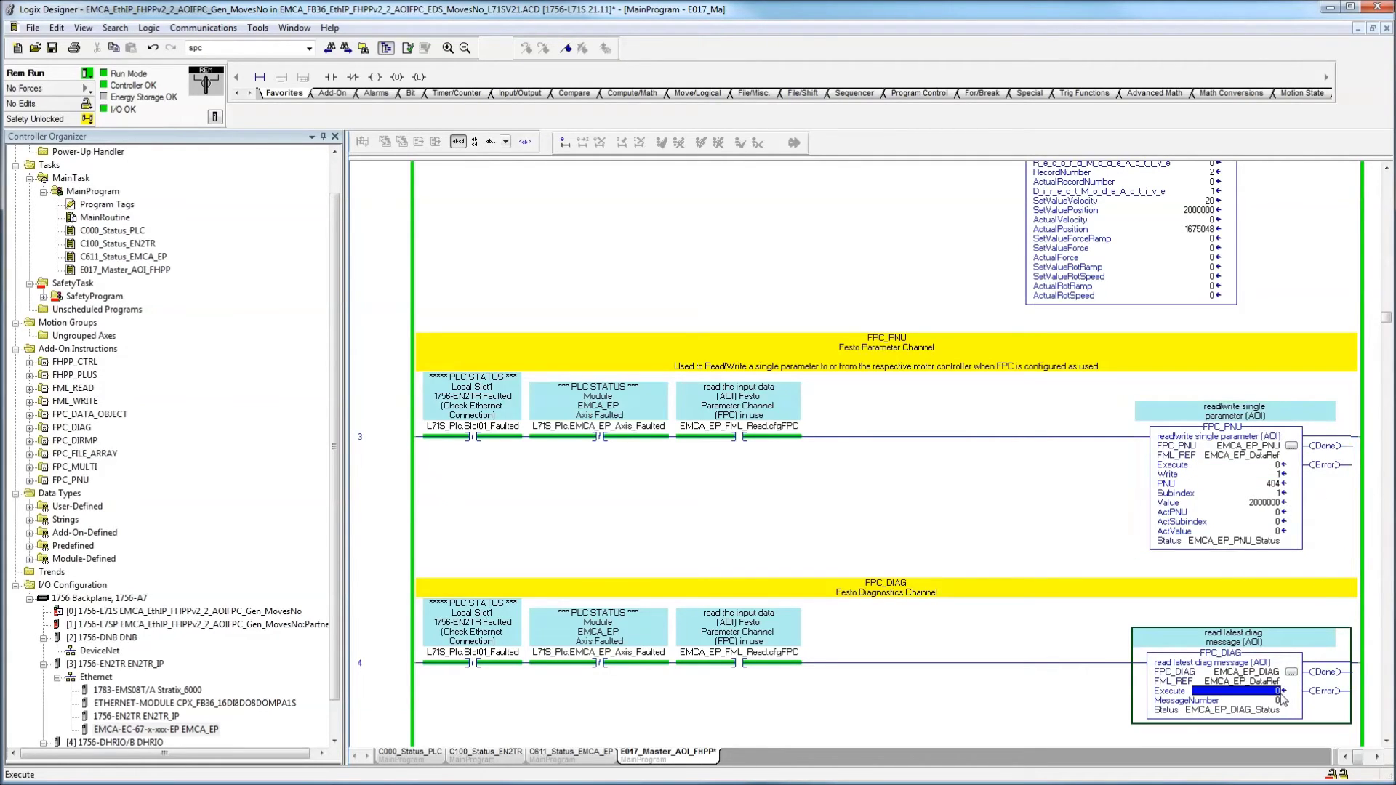
pyautogui.write('1')
pyautogui.press('Return')
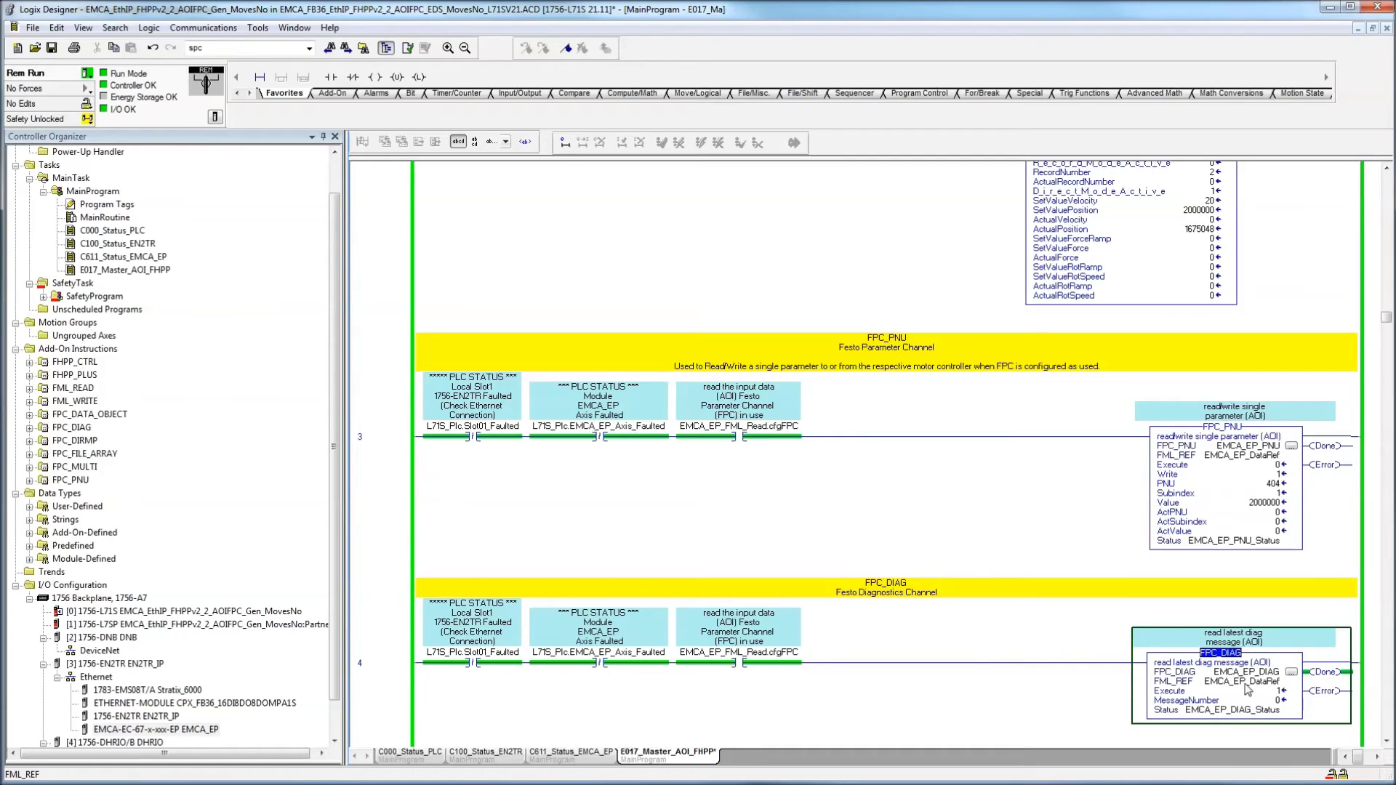
# Examine FPC_DIAG's MessageNumber and the hexadecimal error value in the MOV instruction on rung 5.
pyautogui.click(1249, 685)
pyautogui.scroll(-3, 1256, 694)
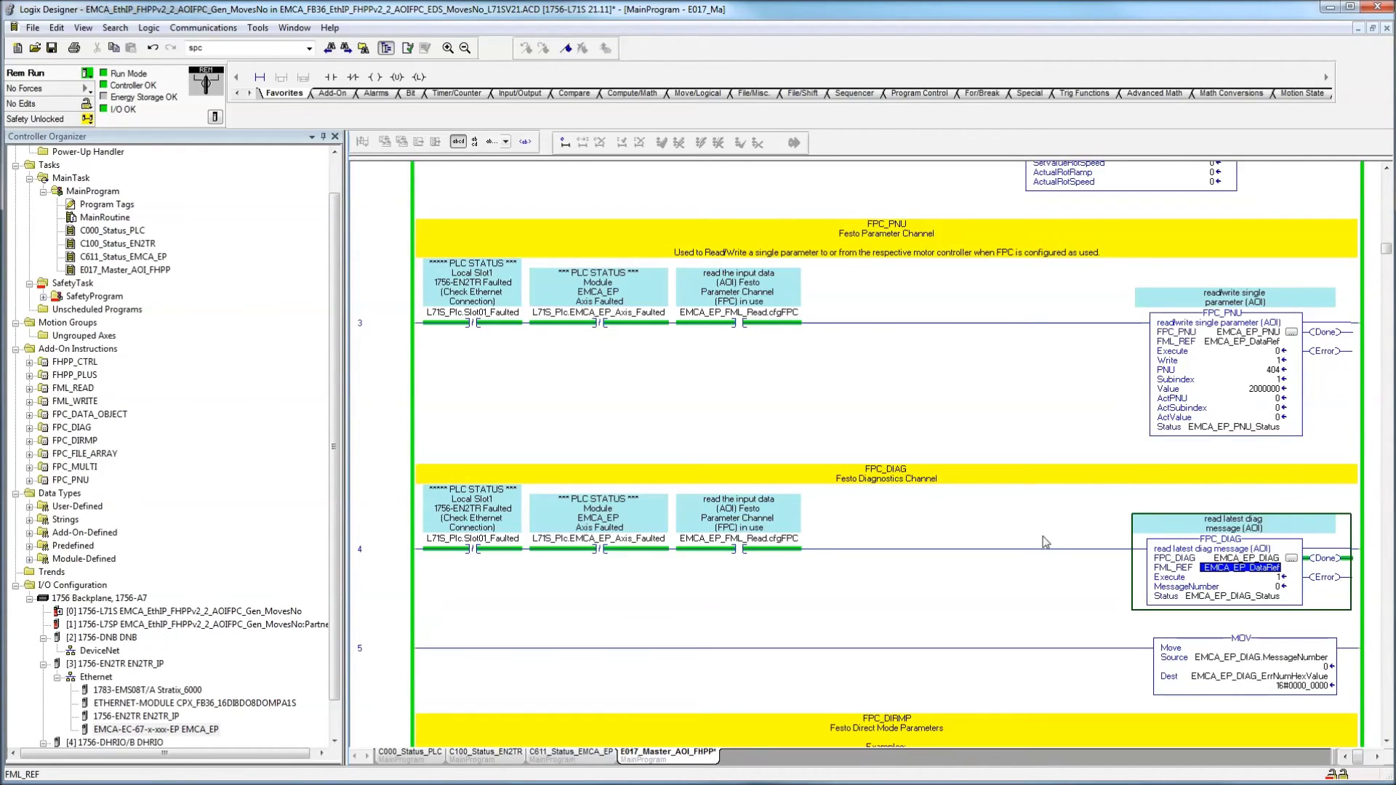
pyautogui.click(1271, 578)
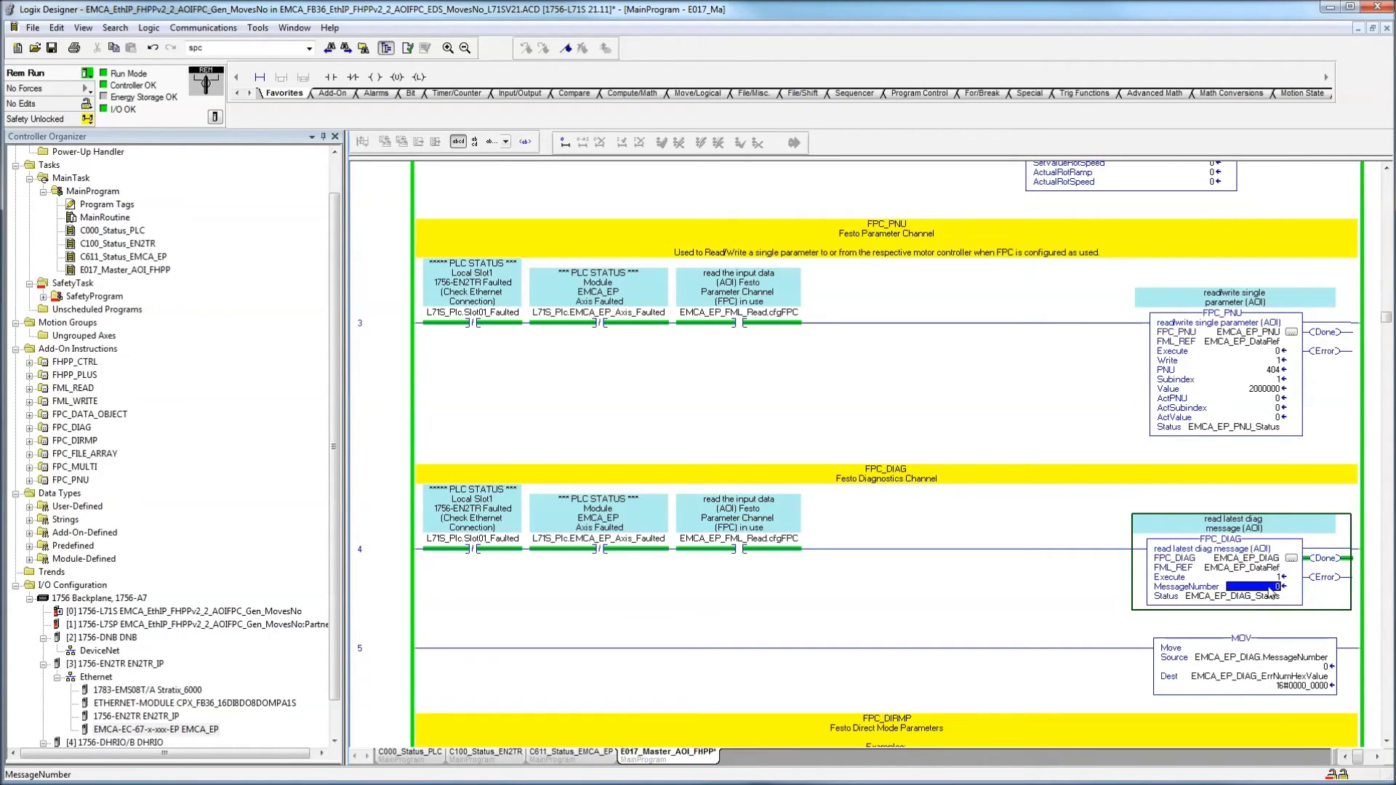
pyautogui.click(1273, 580)
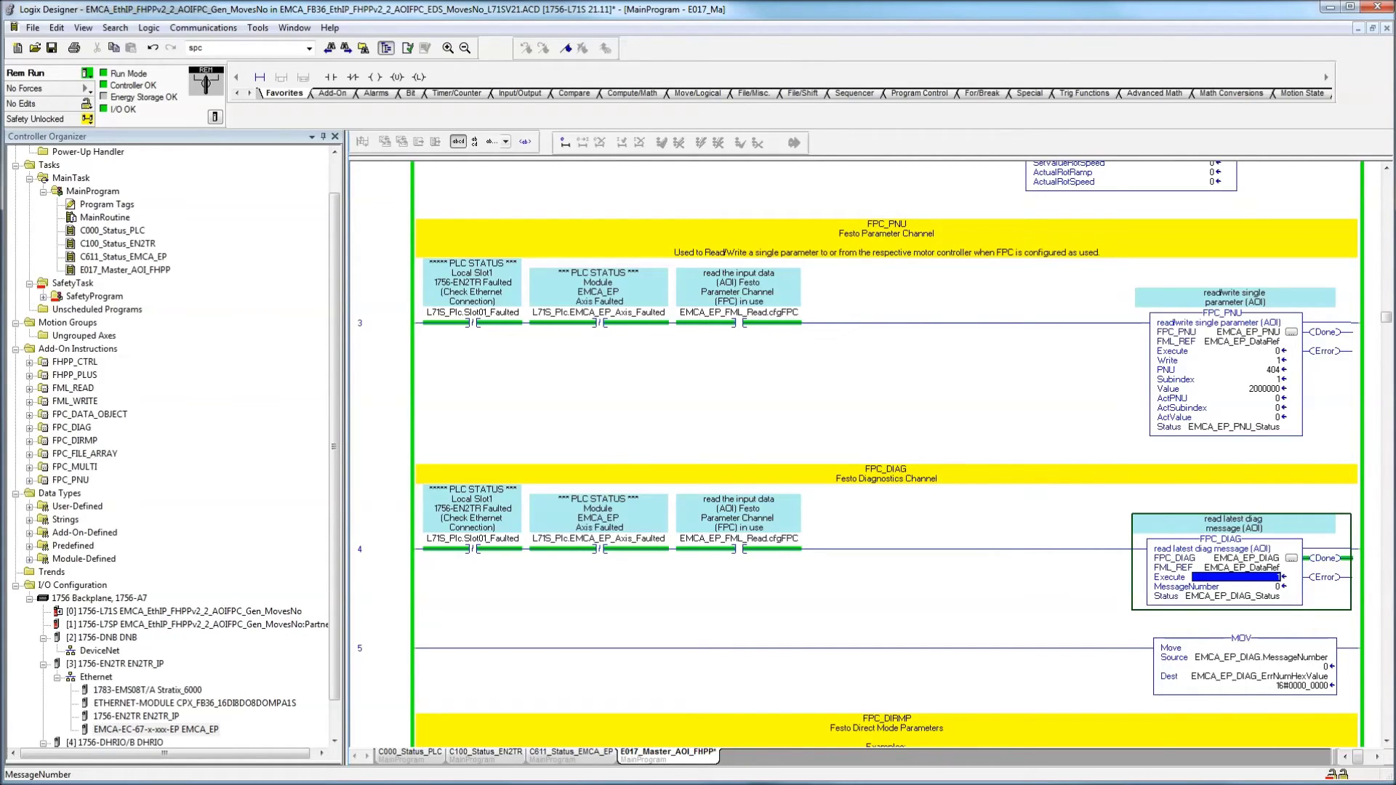
pyautogui.click(1301, 683)
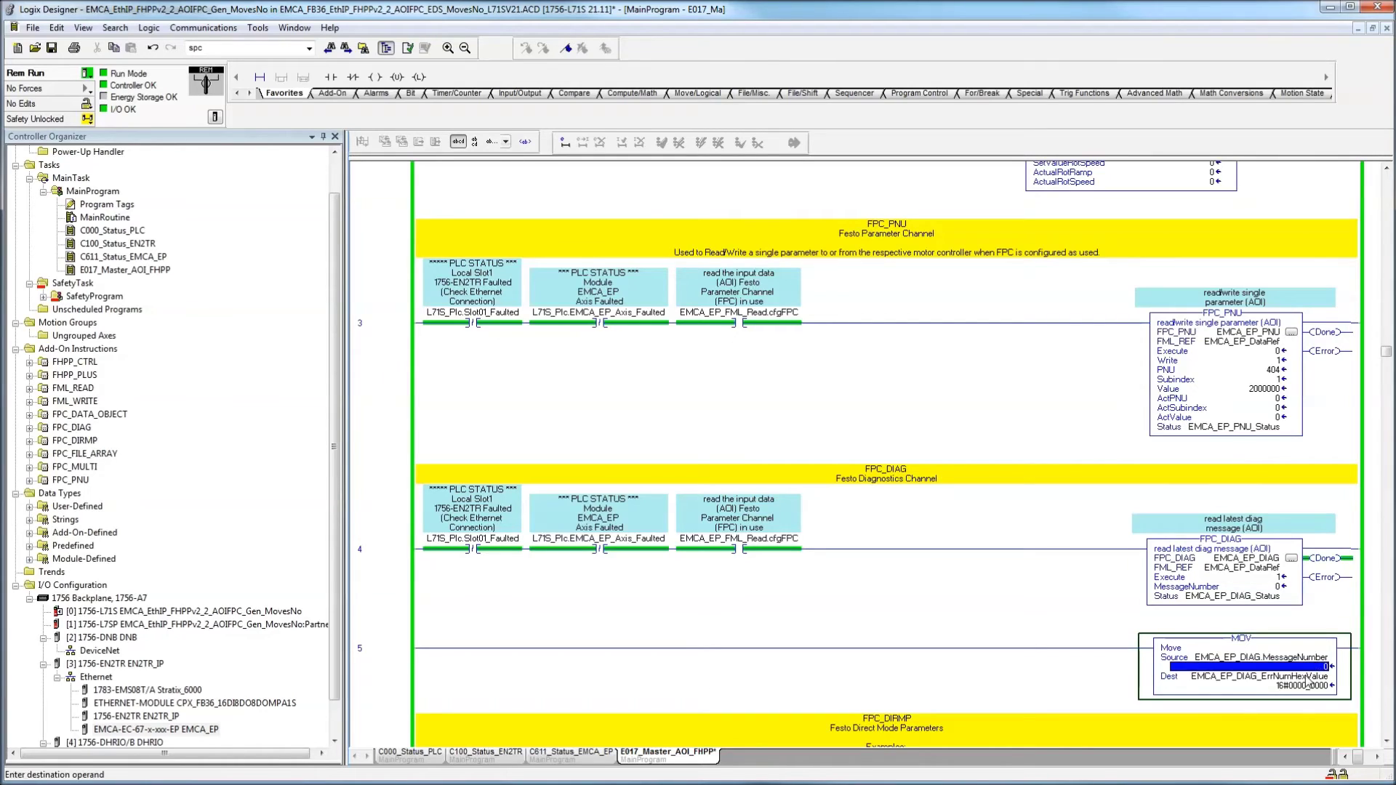
pyautogui.click(1302, 686)
# Reset the FPC_DIAG block's Execute to 0 and select the Execute parameter of the FPC_DIRMP block on rung 6.
pyautogui.scroll(-3, 1319, 582)
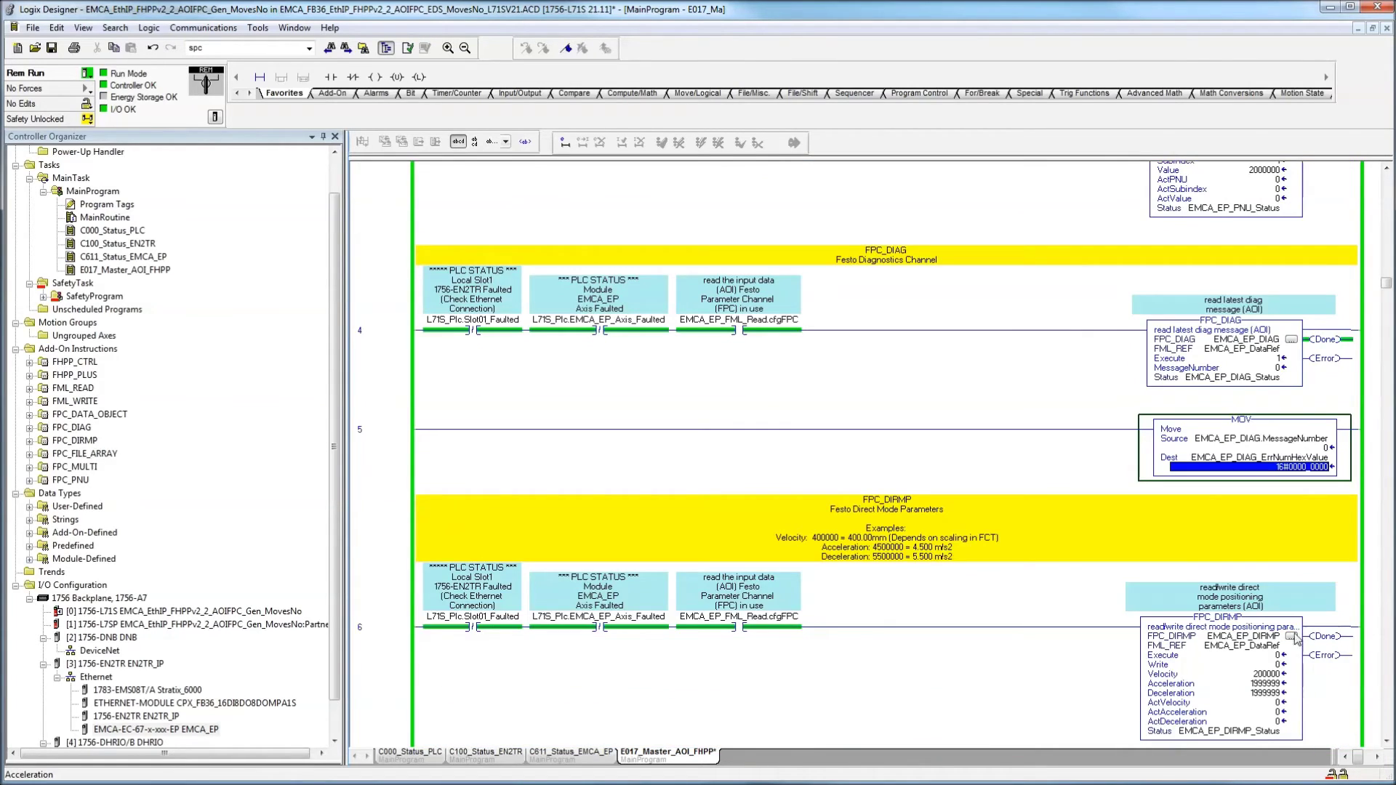
pyautogui.click(1274, 359)
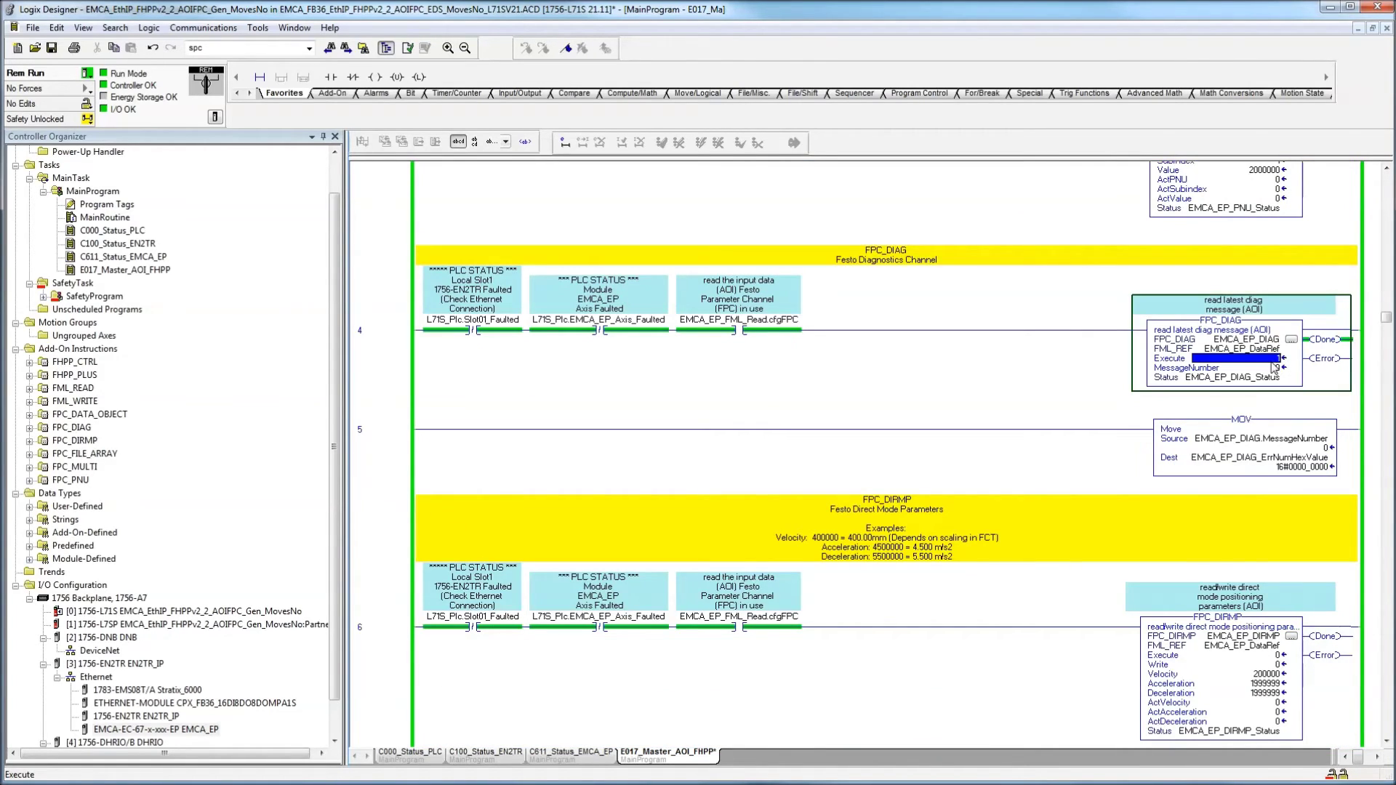
pyautogui.click(1270, 376)
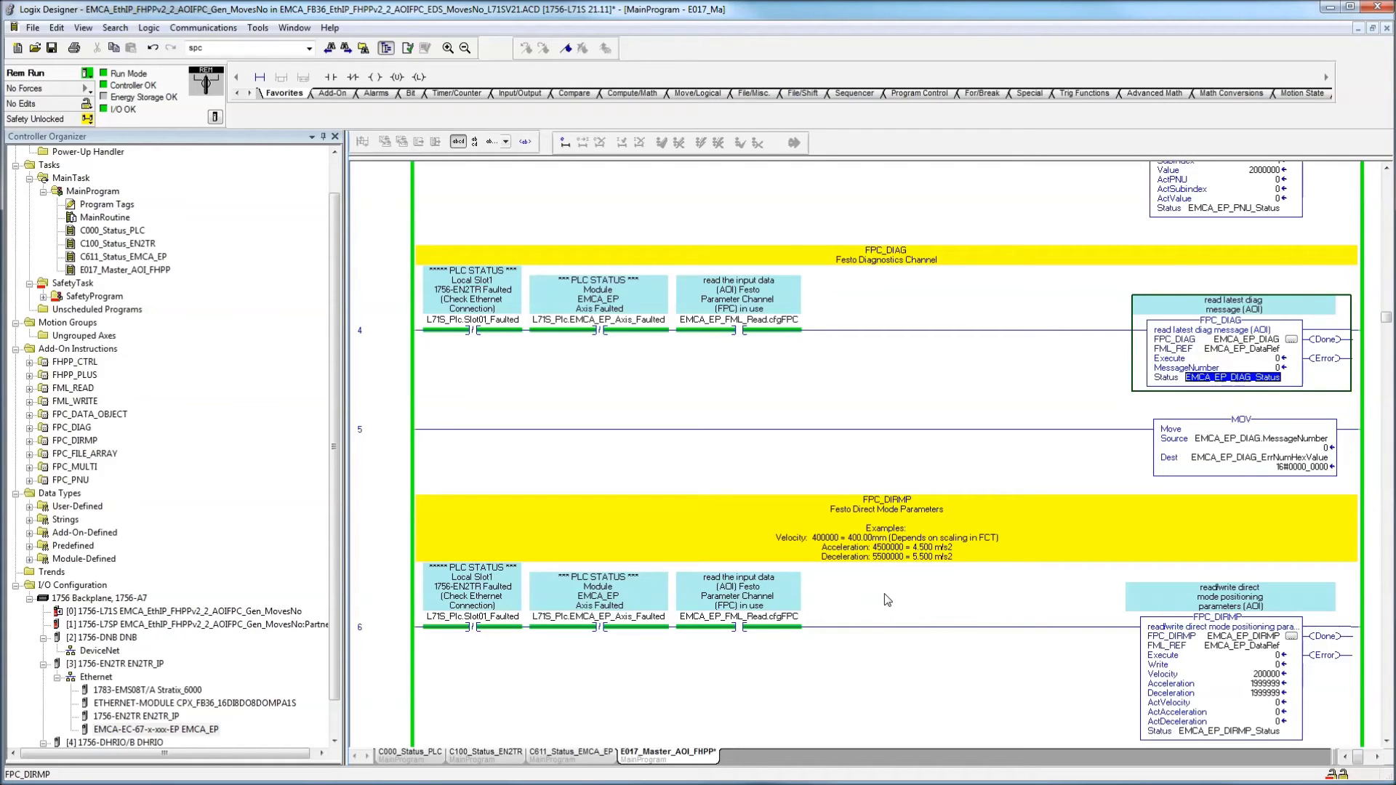
pyautogui.click(644, 614)
pyautogui.click(1186, 655)
pyautogui.scroll(-2, 1241, 667)
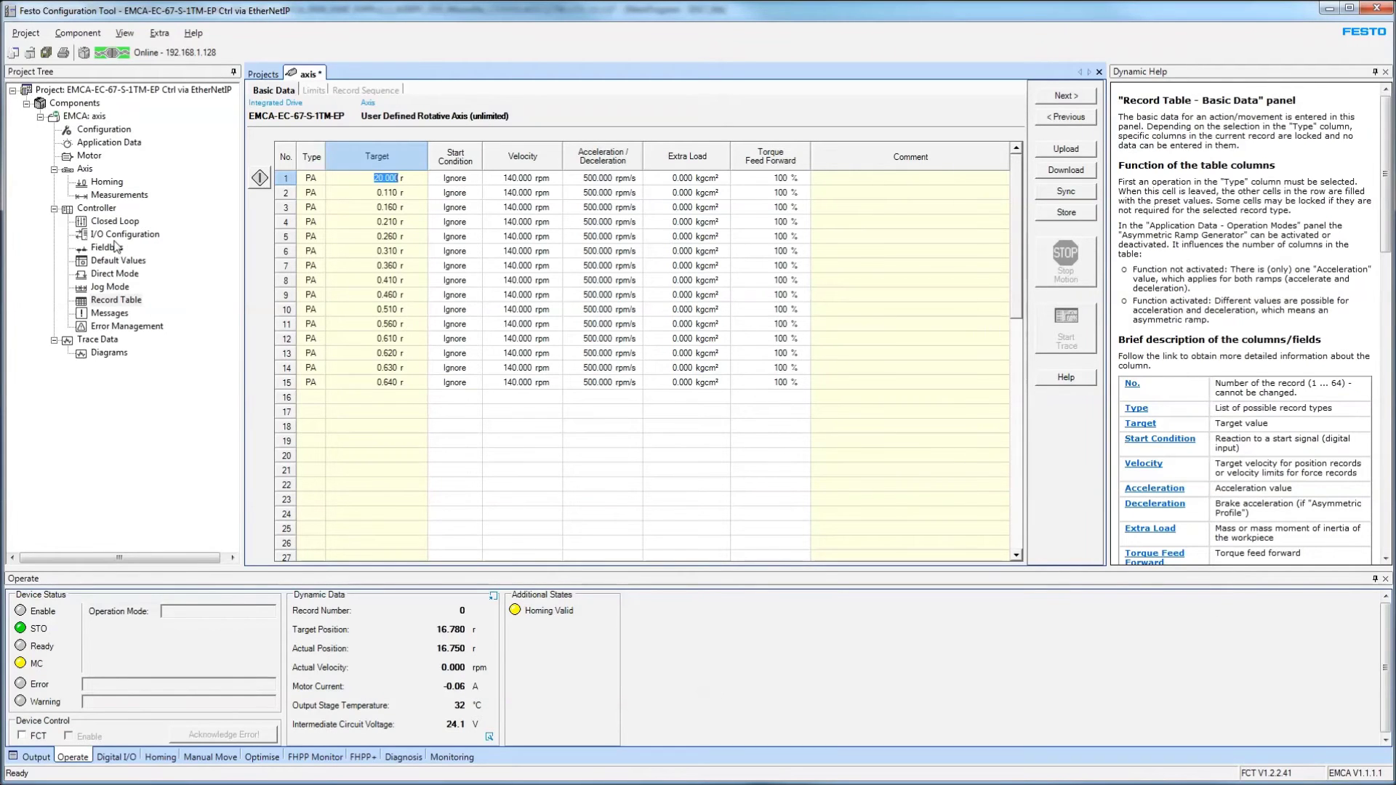
# In the Festo Configuration Tool, look through the Fieldbus settings and check the Direct Mode positioning velocity, acceleration and deceleration.
pyautogui.click(109, 248)
pyautogui.click(382, 91)
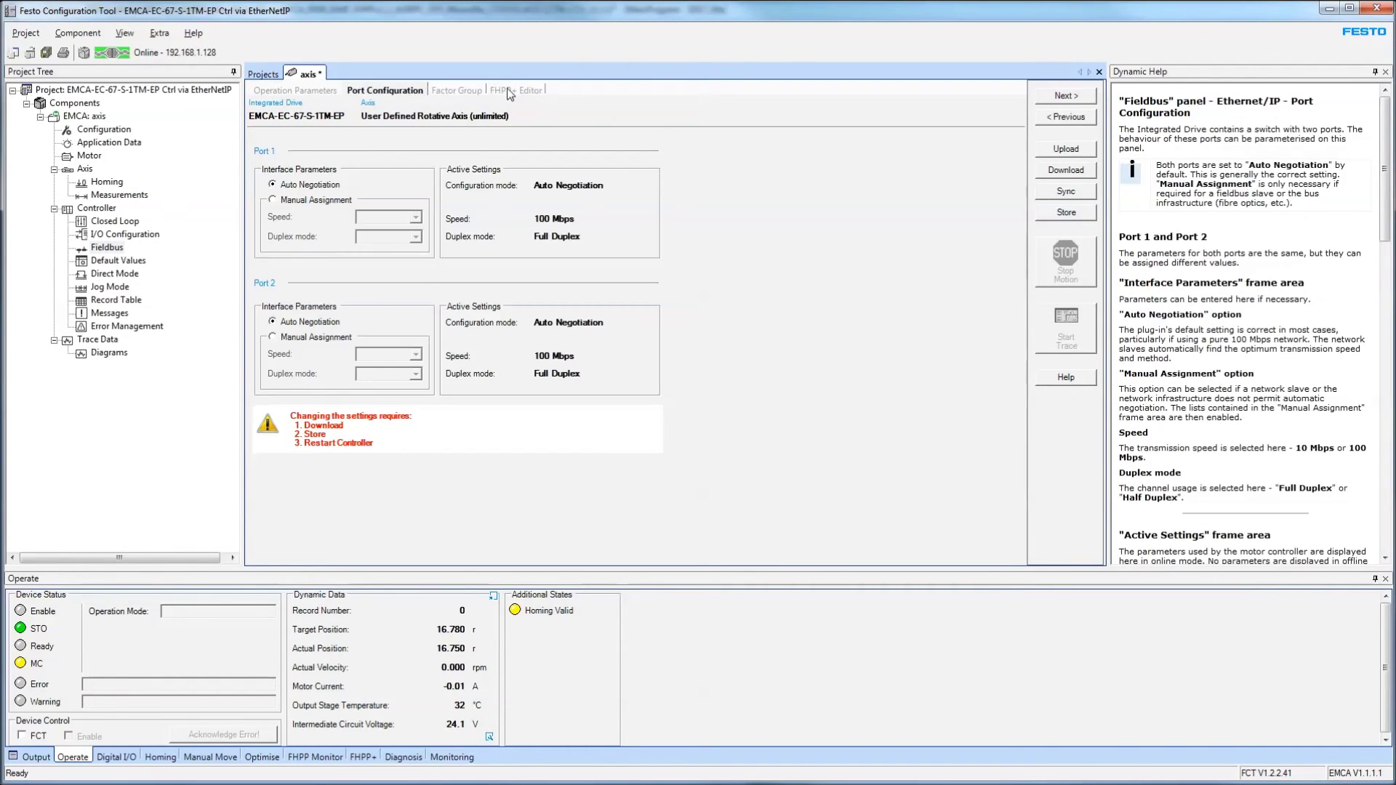
pyautogui.click(512, 90)
pyautogui.click(323, 91)
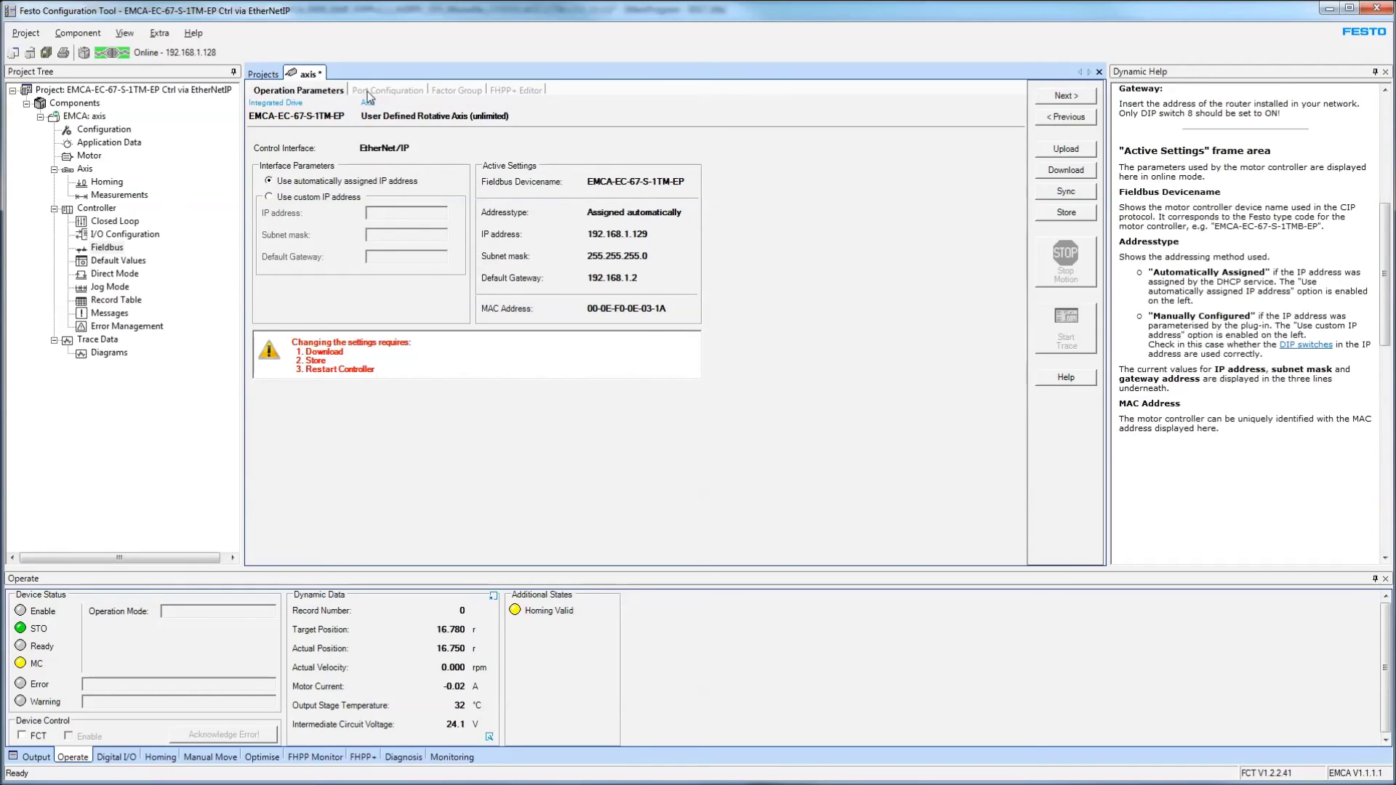
pyautogui.click(102, 277)
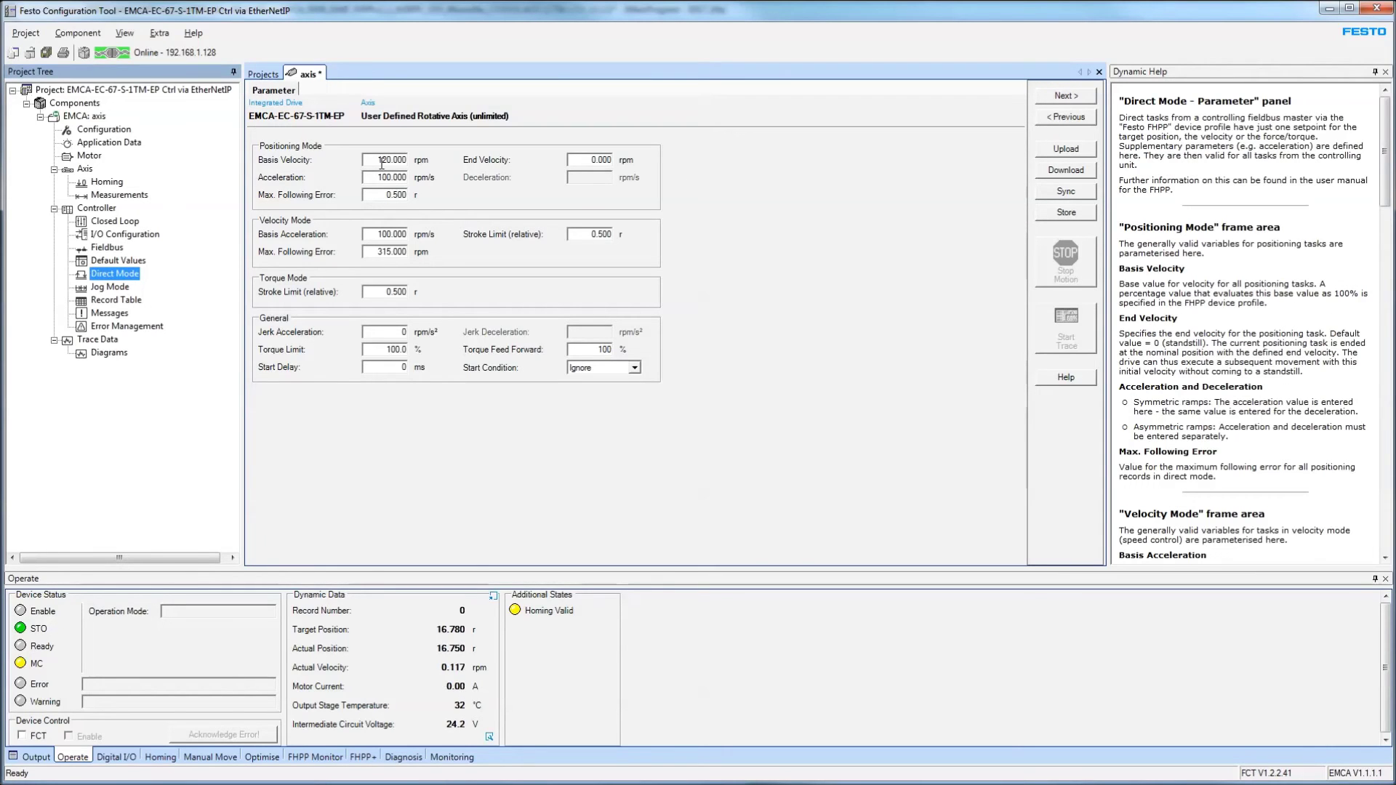
pyautogui.moveTo(379, 160); pyautogui.dragTo(403, 173)
pyautogui.click(385, 179)
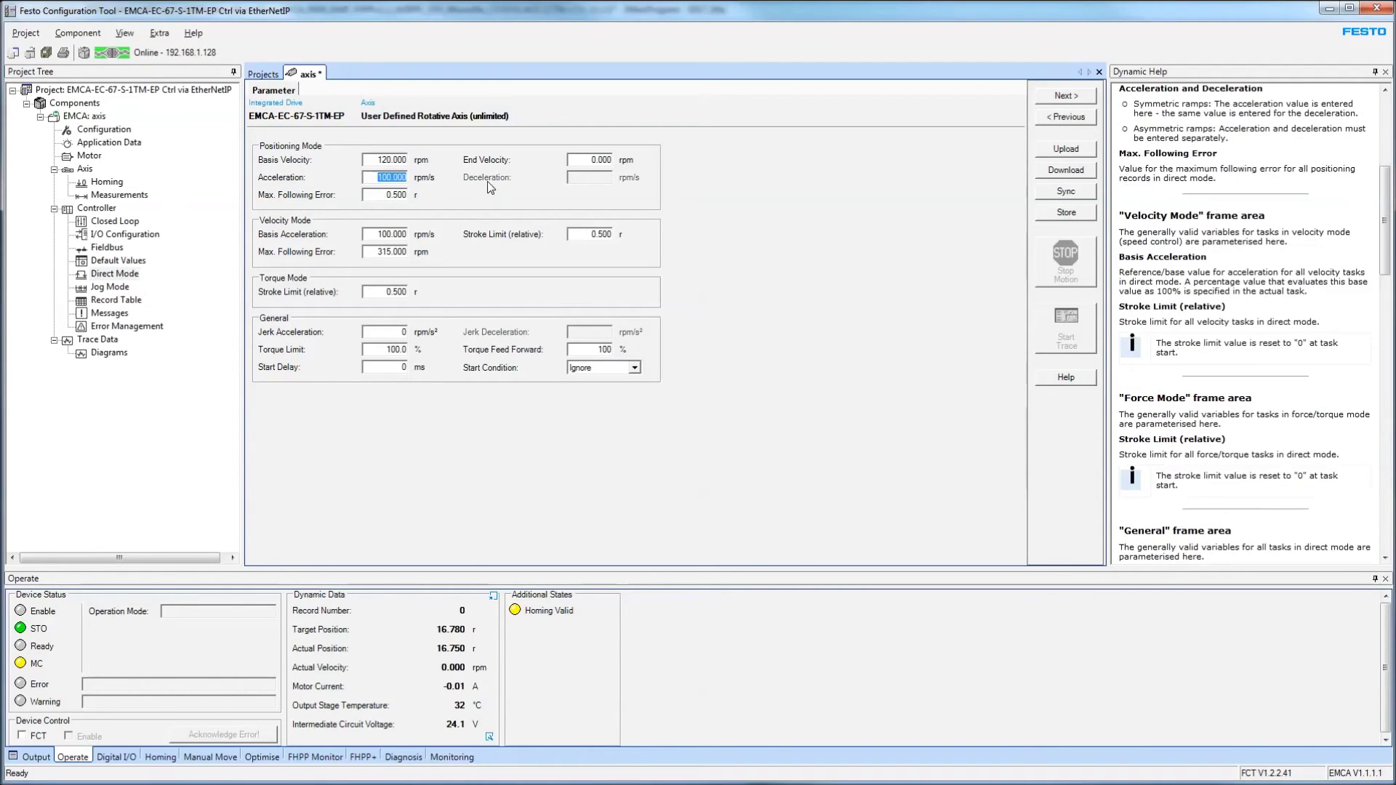
pyautogui.click(601, 180)
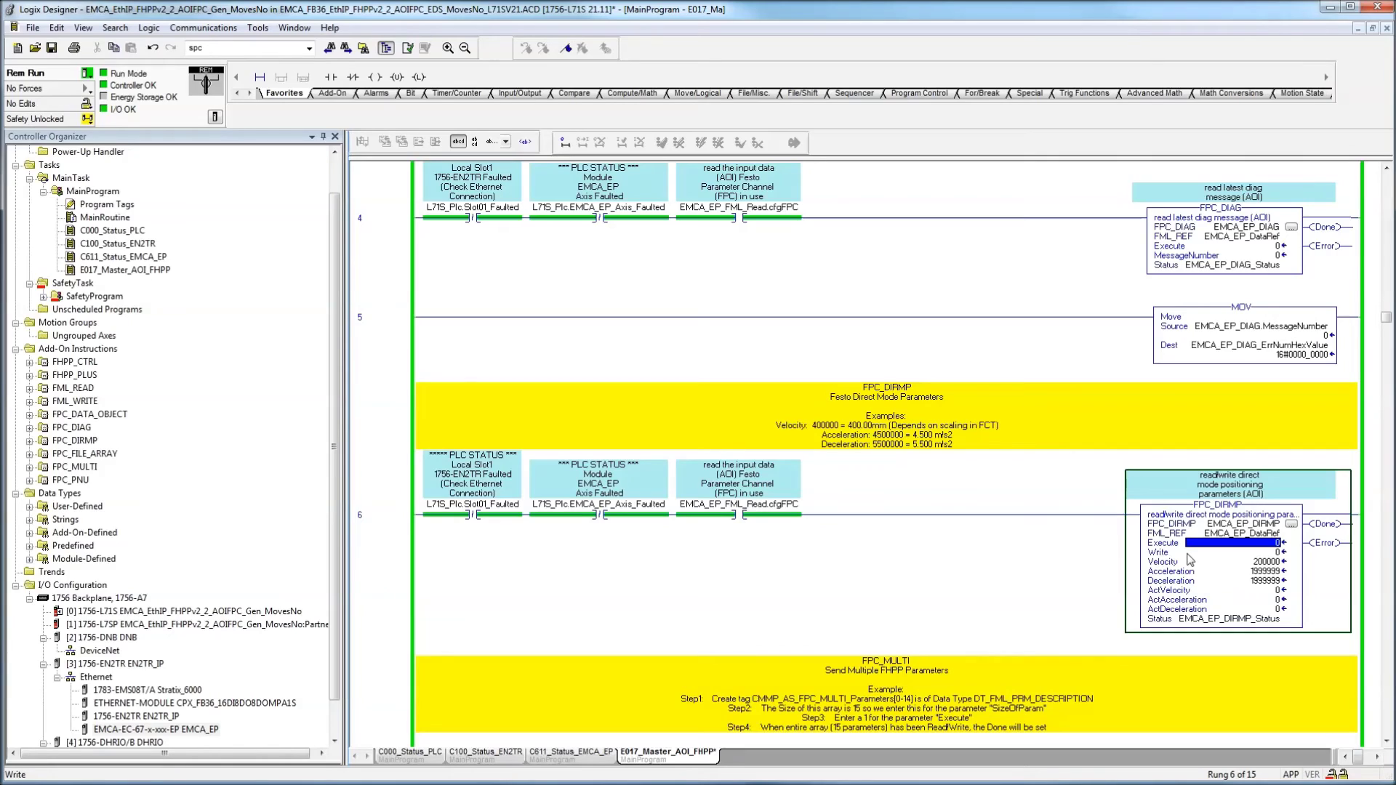
# In Logix Designer, read the direct mode parameters with FPC_DIRMP's Execute at 1, and write Acceleration and Deceleration 199999 with Write 1.
pyautogui.write('1')
pyautogui.press('Return')
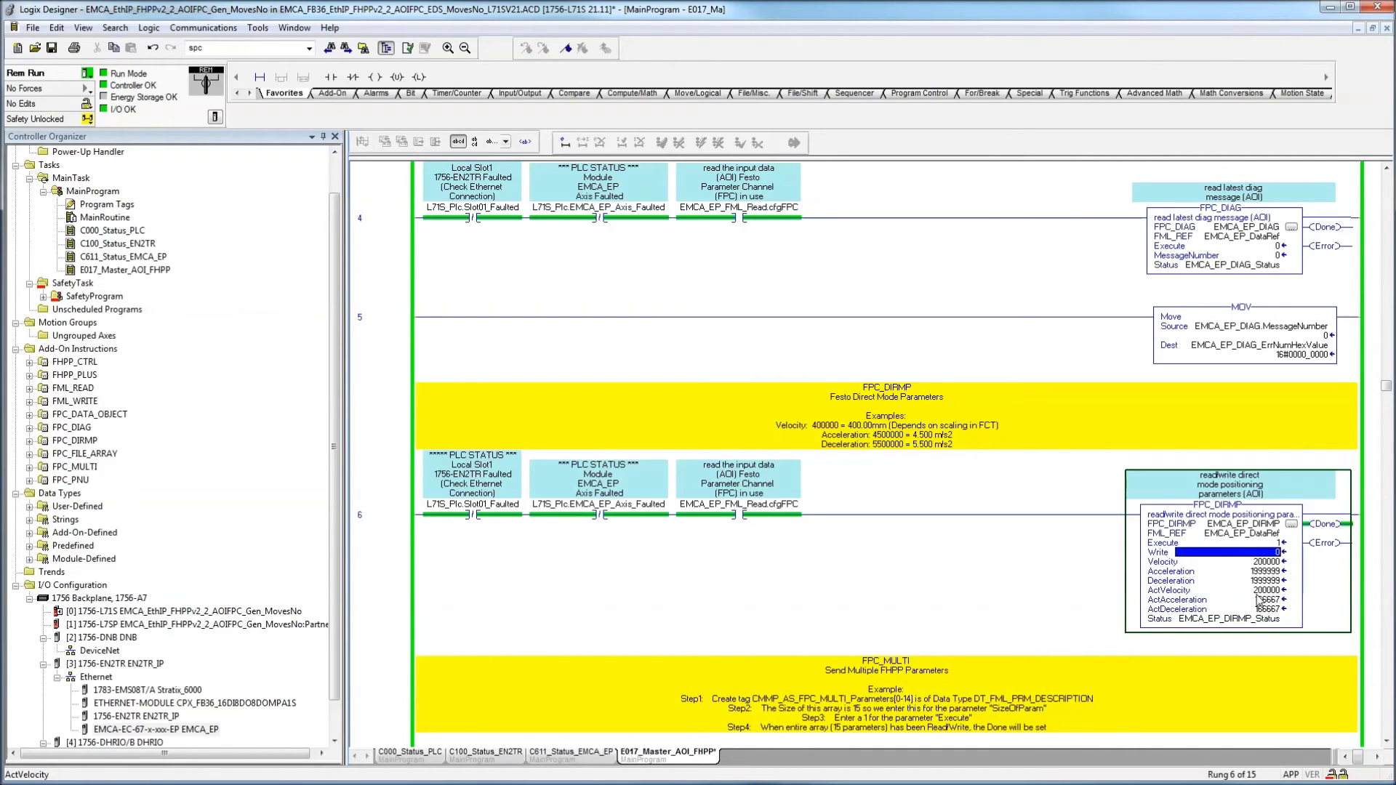
pyautogui.write('1')
pyautogui.press('Return')
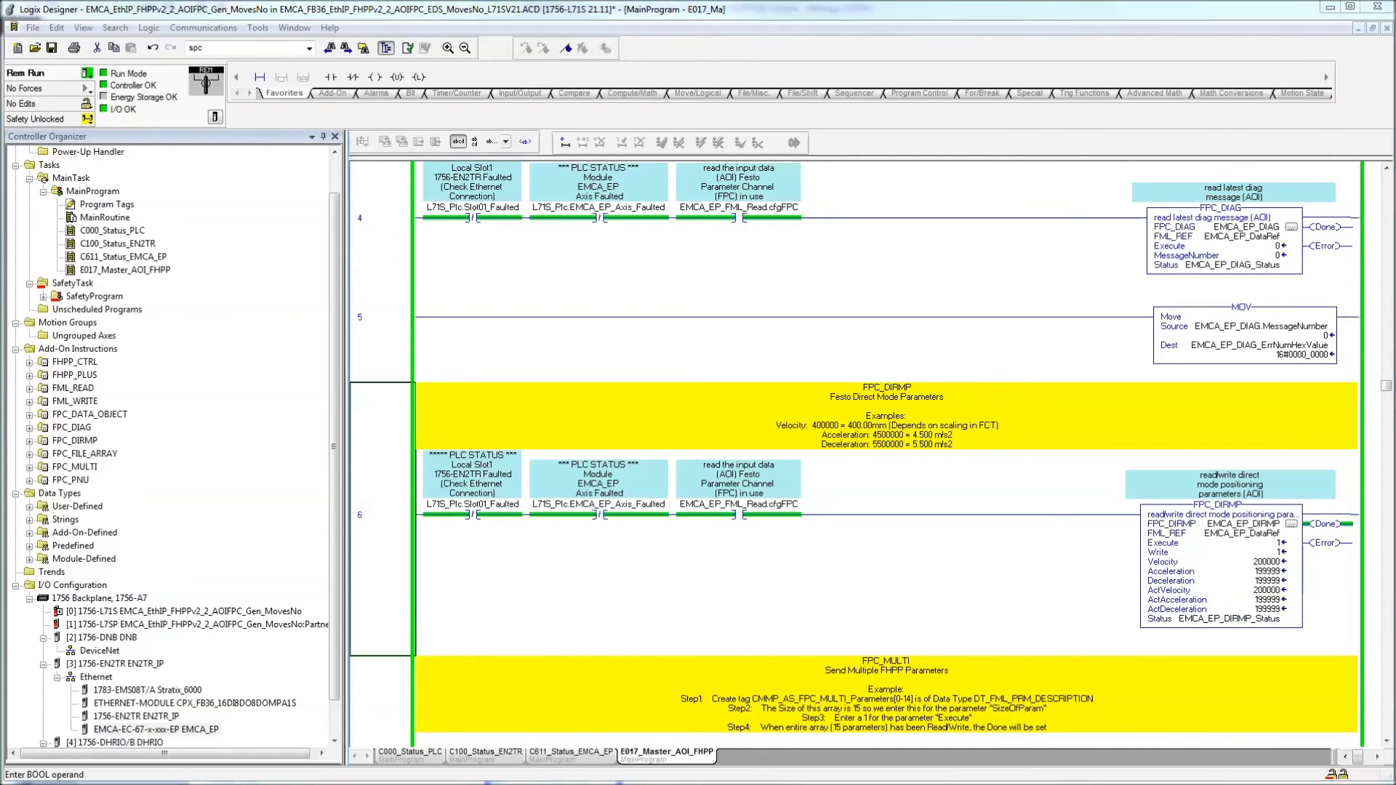
pyautogui.doubleClick(1283, 553)
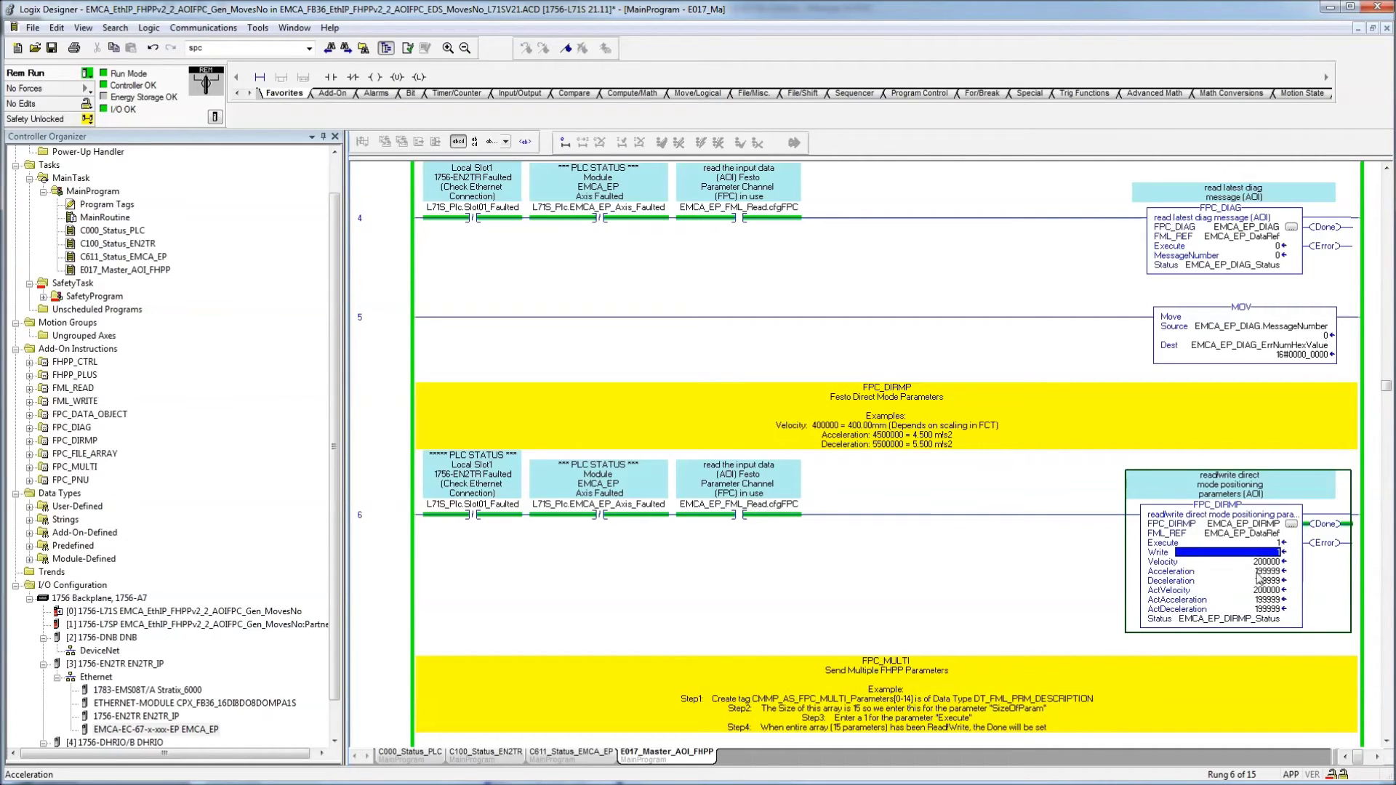
pyautogui.press('Return')
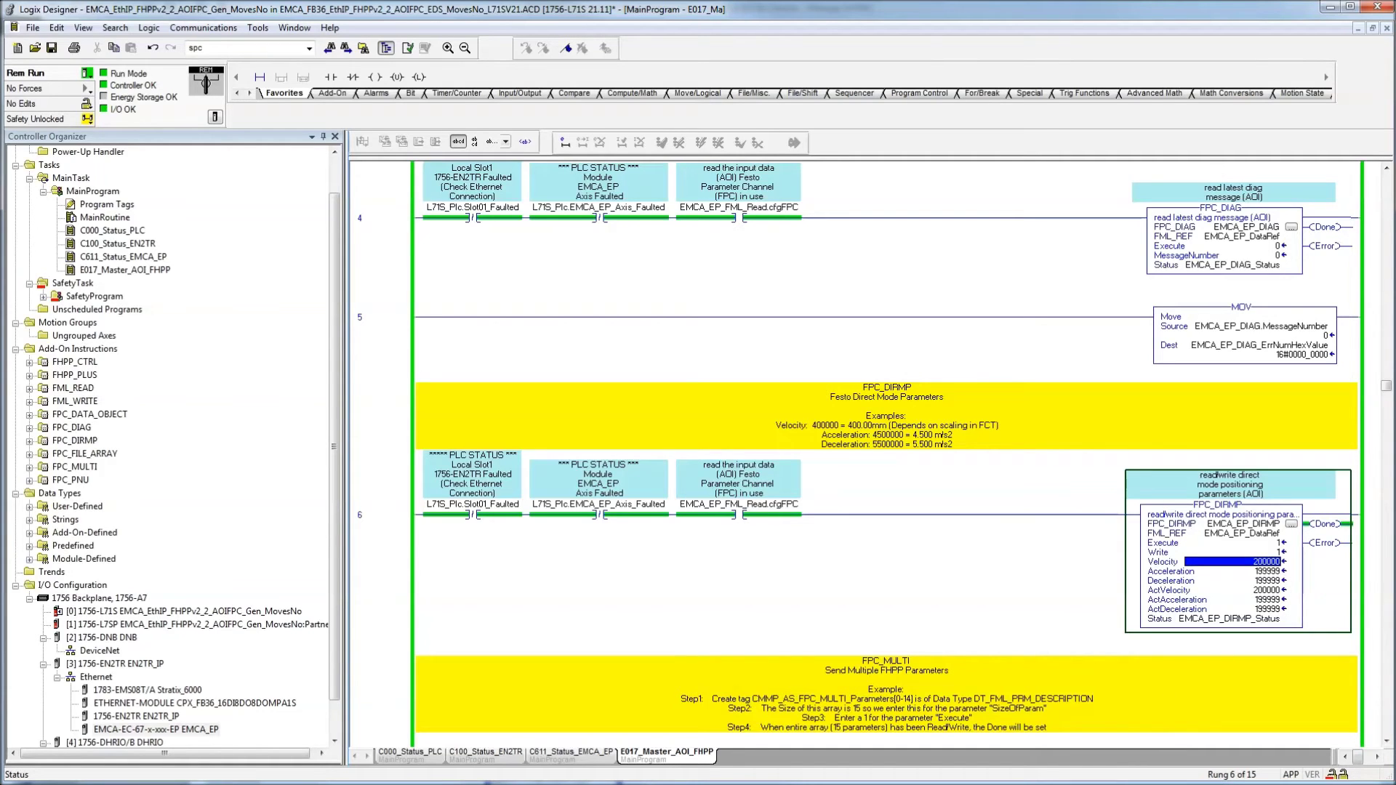
# Check the written velocity and acceleration against the Direct Mode positioning parameters in the Festo Configuration Tool.
pyautogui.hotkey('alt', 'Tab')
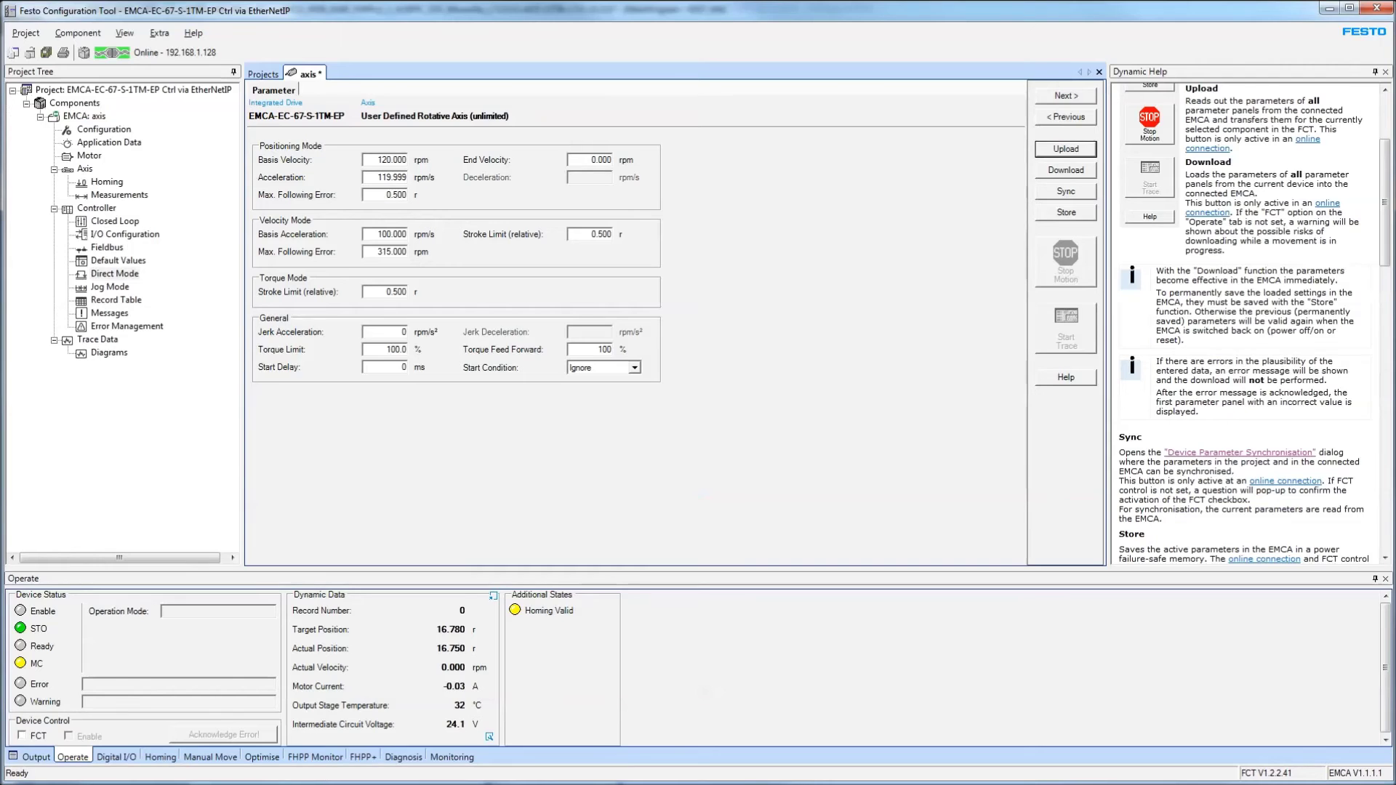
pyautogui.click(383, 161)
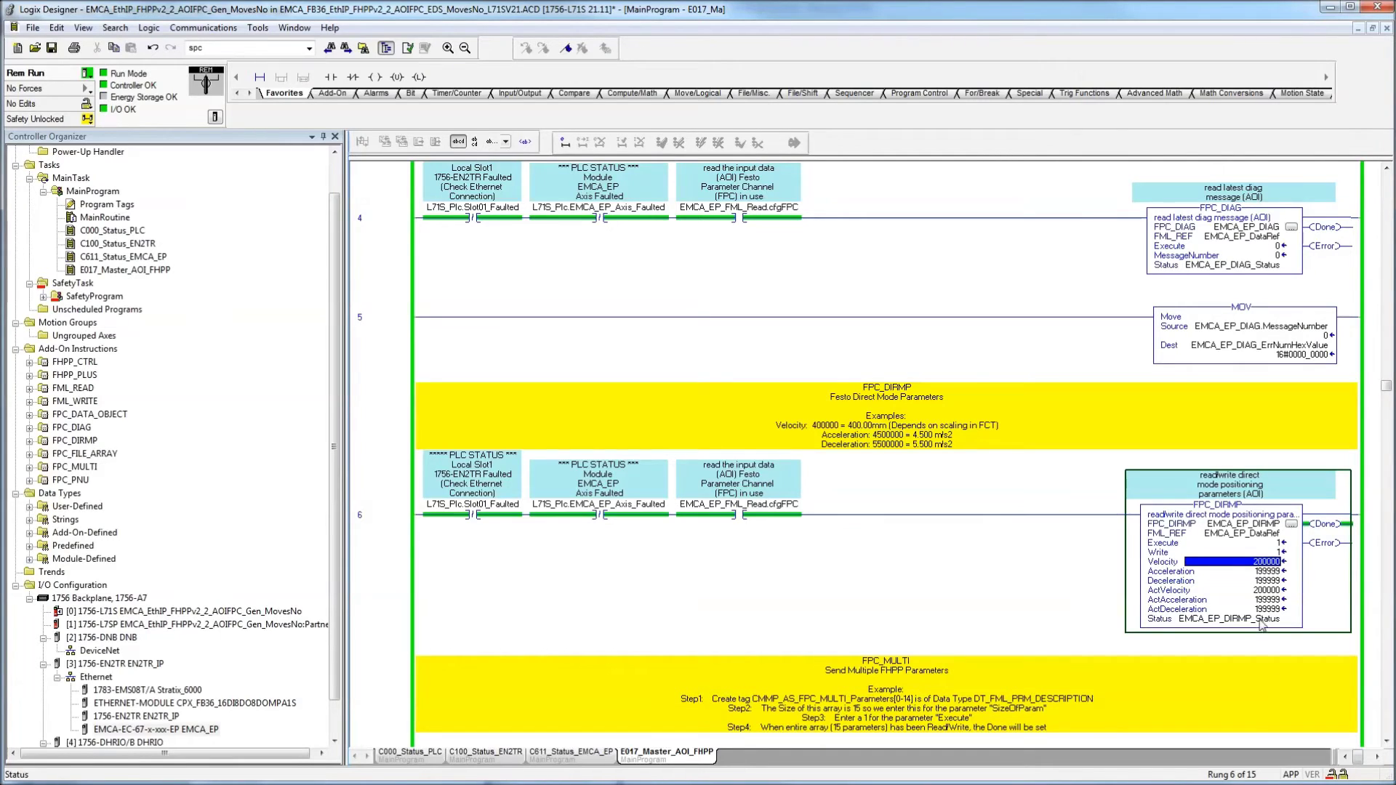
# Return to Logix Designer and reset the FPC_DIRMP block's Execute and Write to 0.
pyautogui.click(1266, 570)
pyautogui.click(1281, 551)
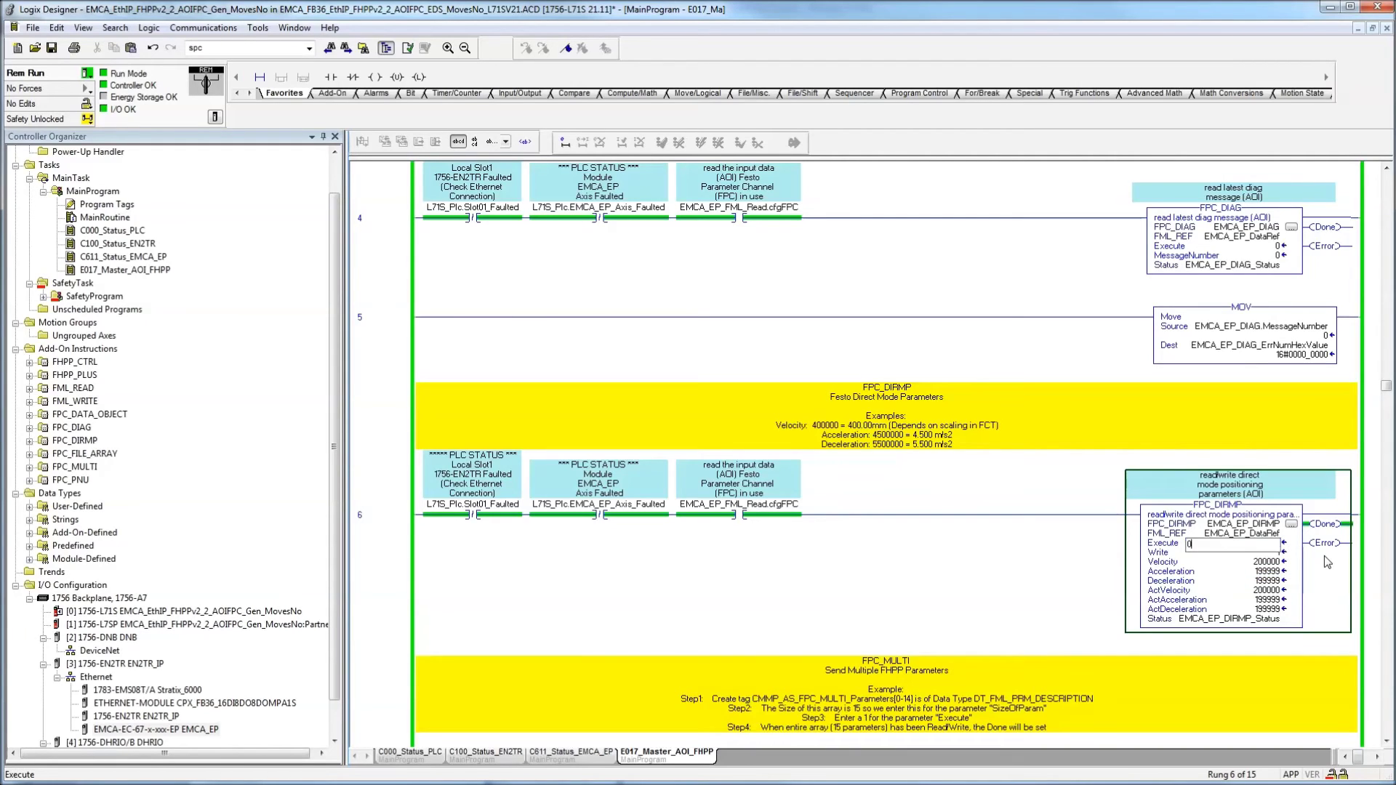
pyautogui.write('0')
pyautogui.press('Return')
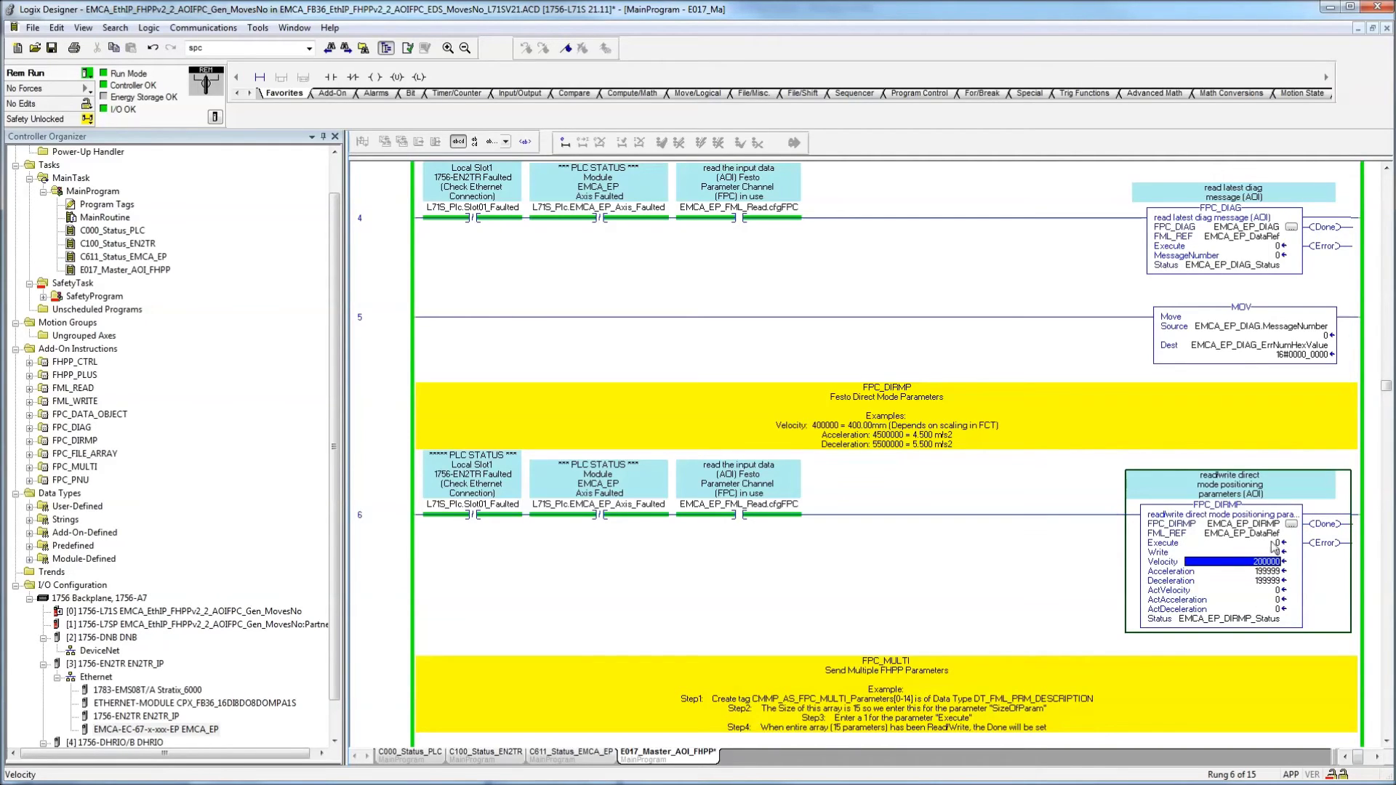
# Examine the FPC_MULTI block on rung 8 and its operands, comparing it with the single-parameter FPC_PNU block on rung 3.
pyautogui.click(381, 522)
pyautogui.scroll(-2, 422, 538)
pyautogui.scroll(-3, 429, 537)
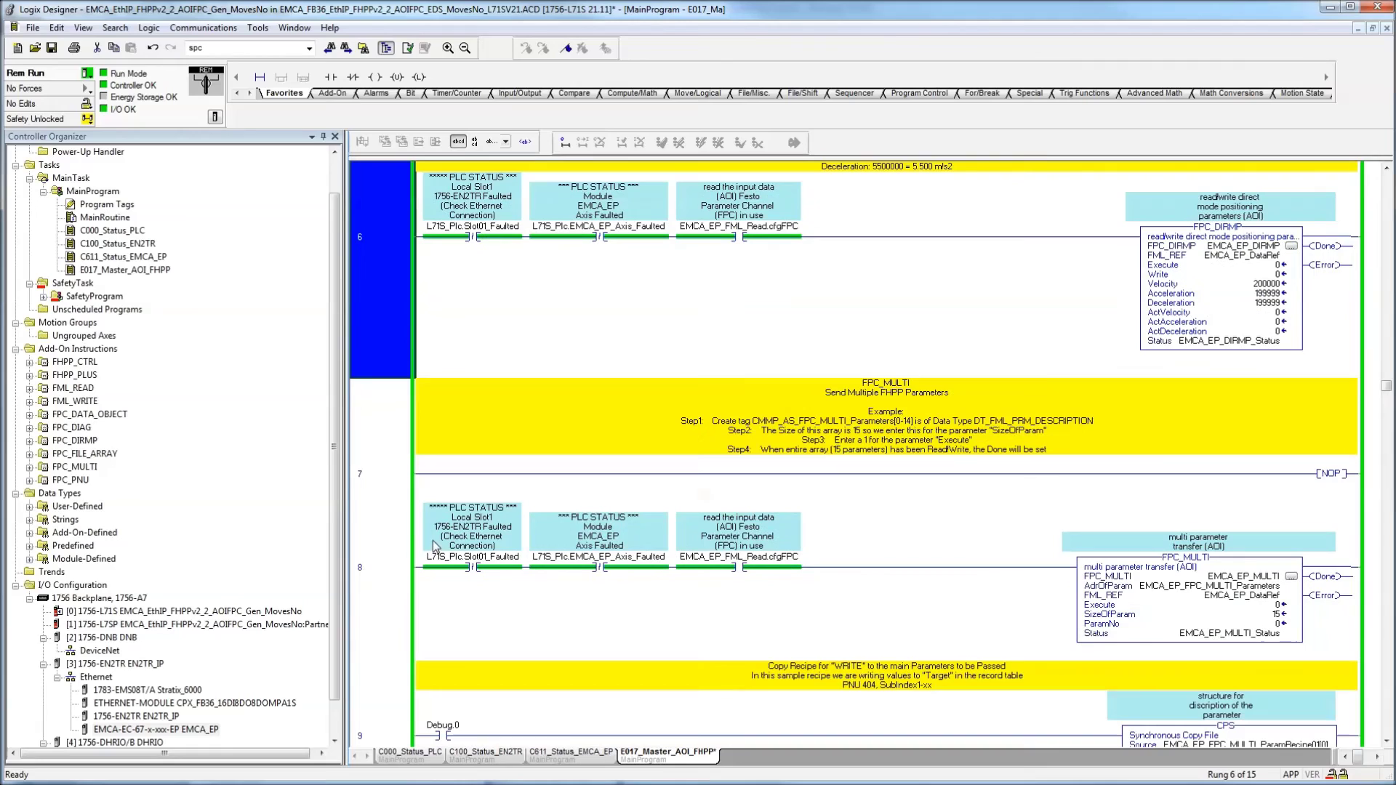
pyautogui.click(399, 572)
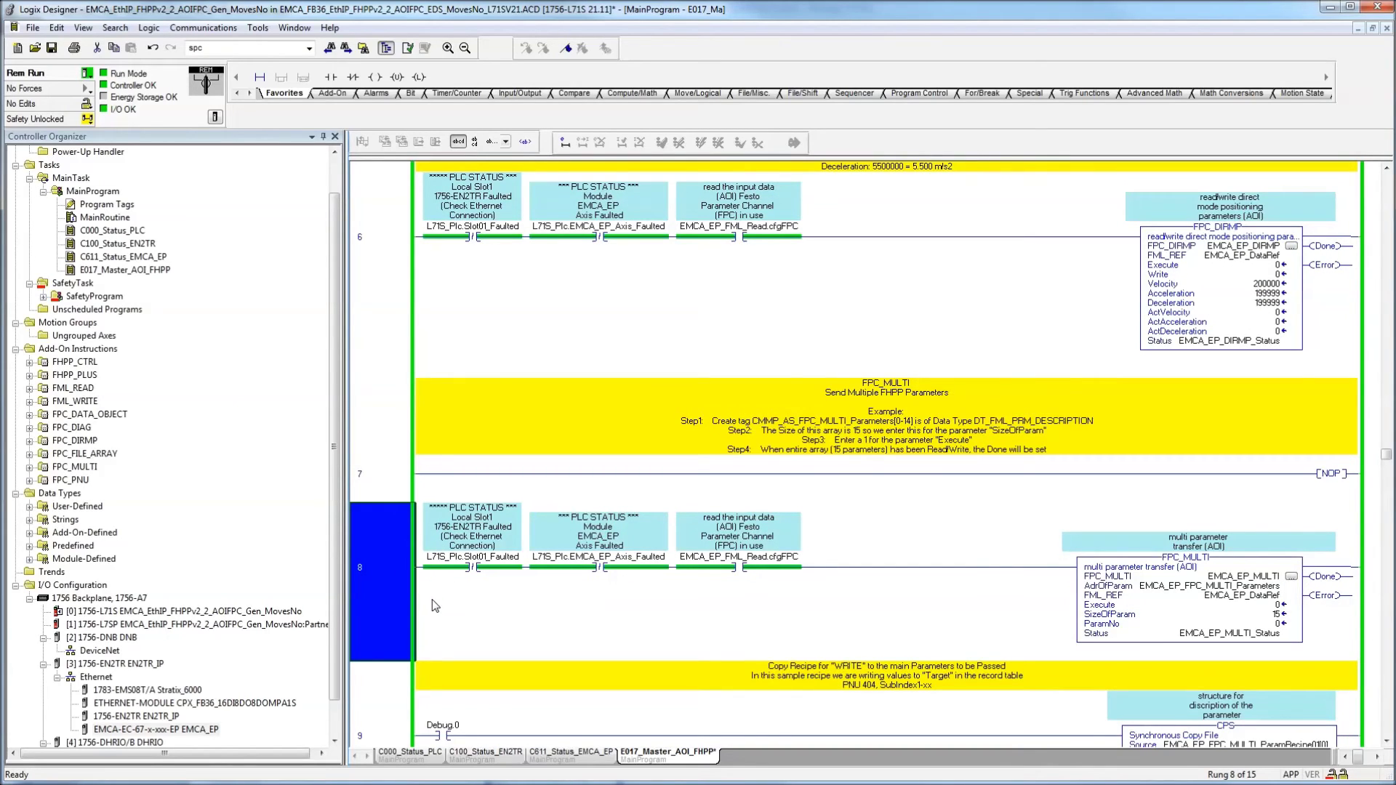
pyautogui.click(1256, 577)
pyautogui.click(1263, 587)
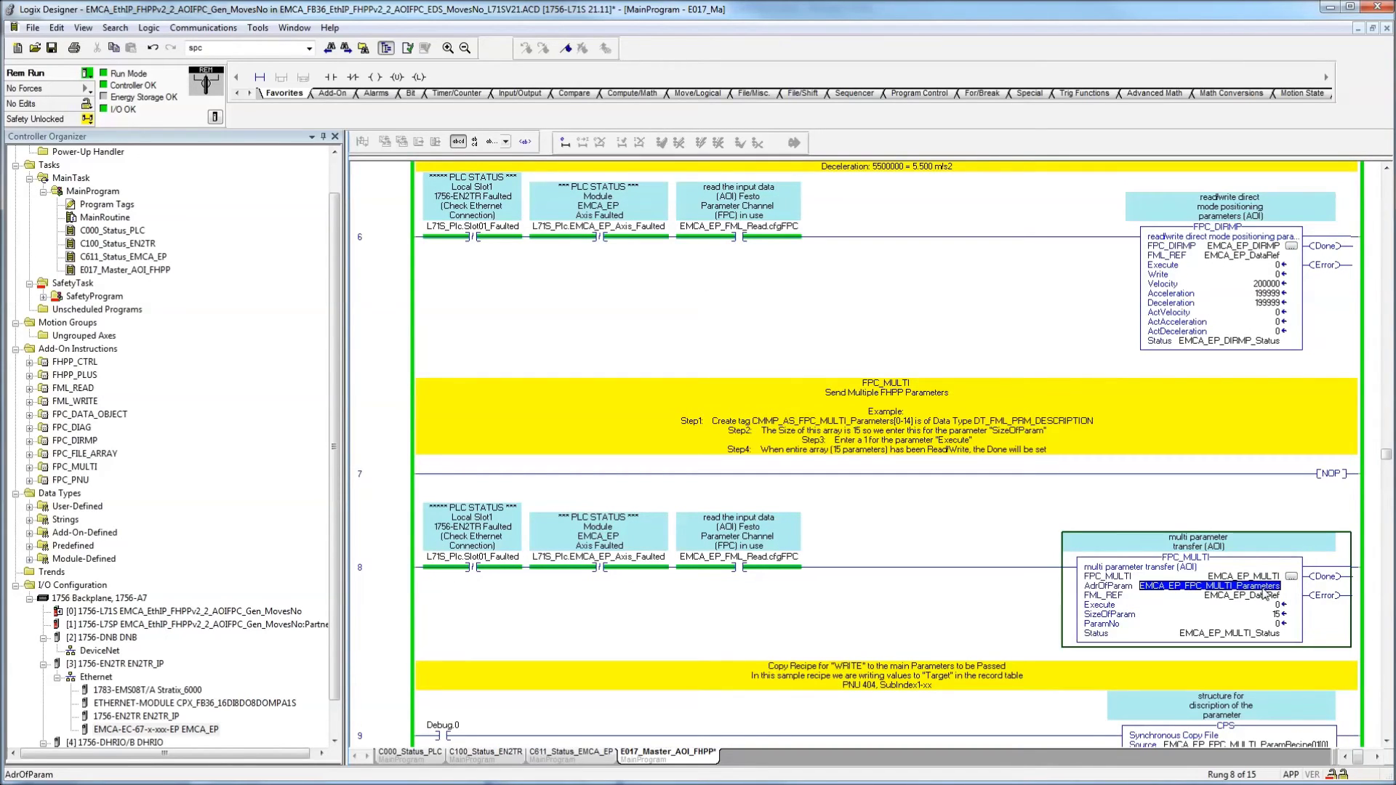
pyautogui.moveTo(1261, 598)
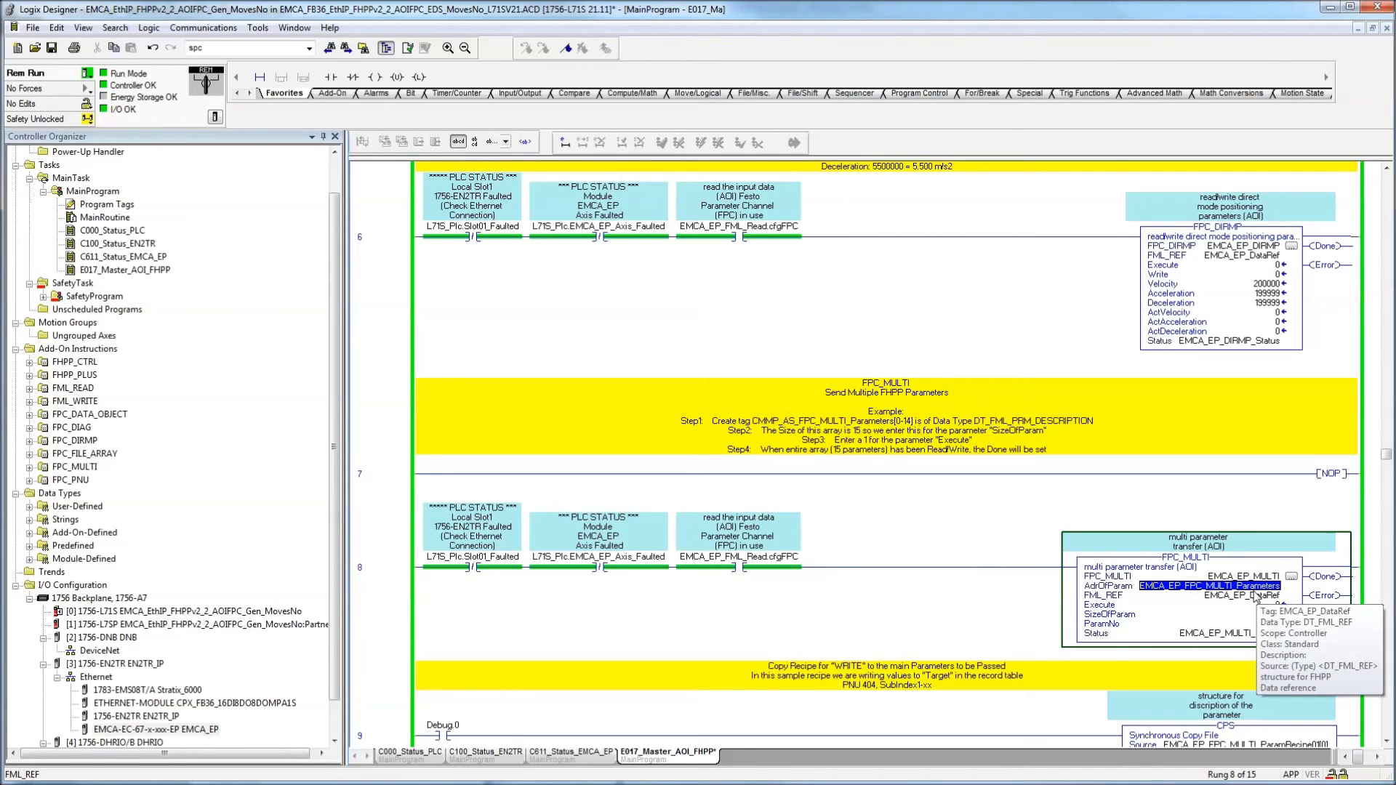
pyautogui.click(1252, 577)
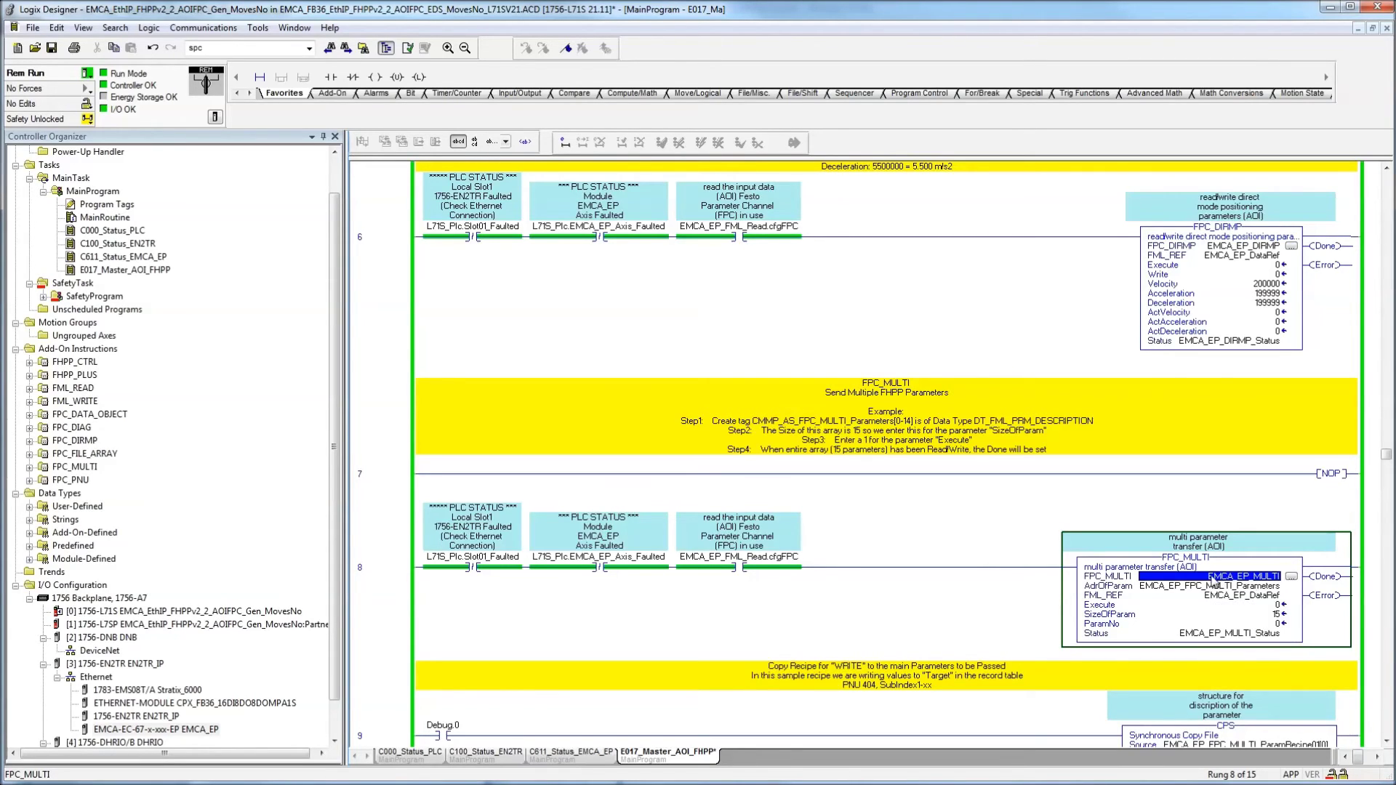
pyautogui.scroll(10, 1252, 582)
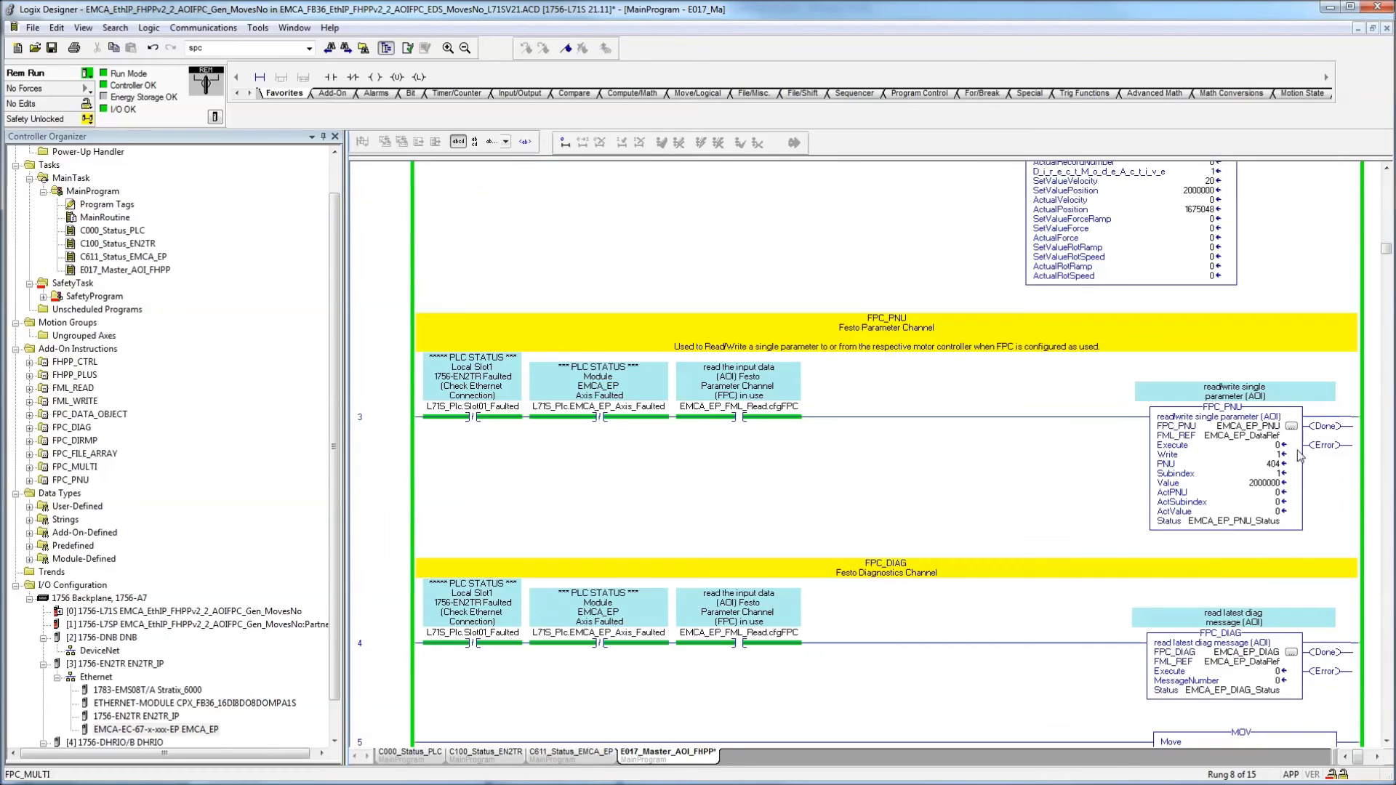
pyautogui.click(1243, 427)
pyautogui.scroll(-1, 1269, 473)
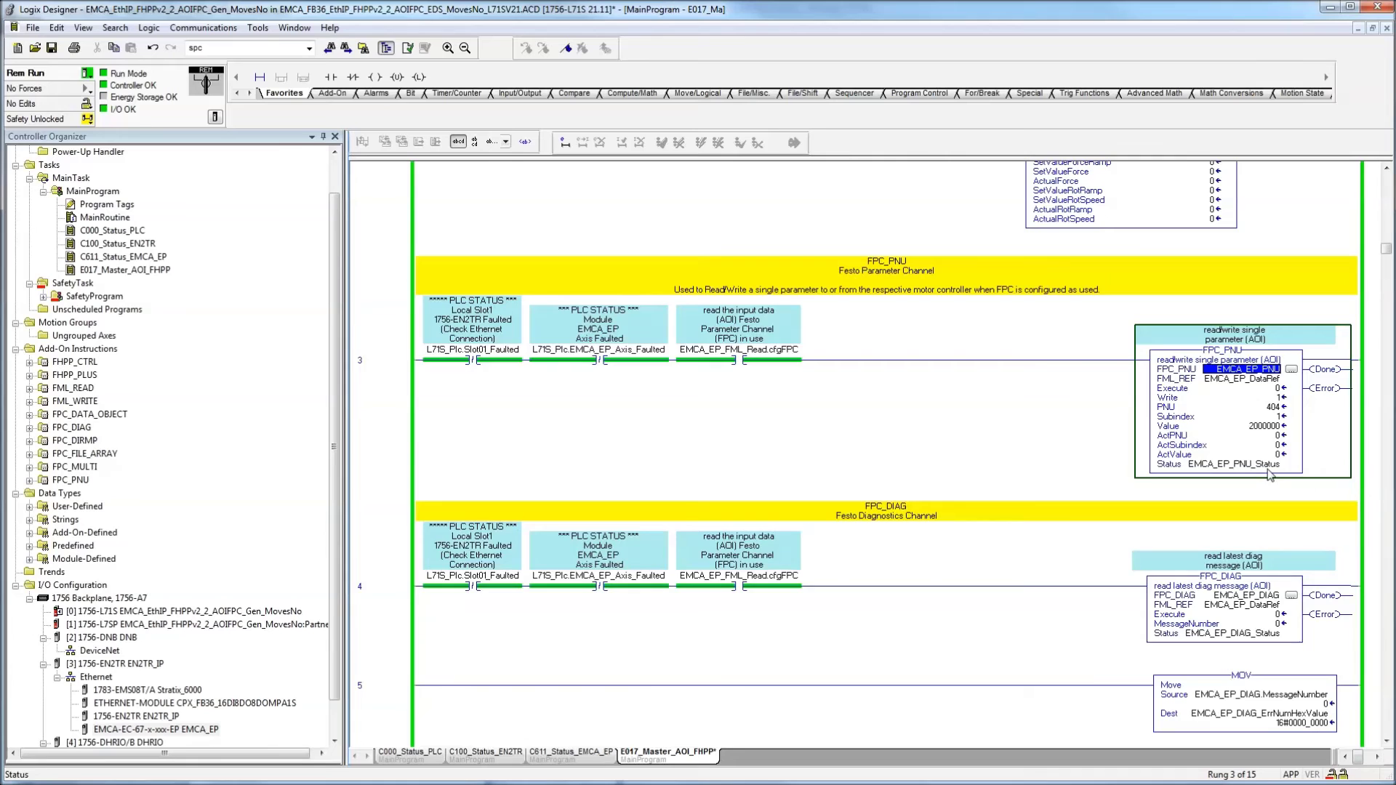
pyautogui.scroll(-12, 1269, 473)
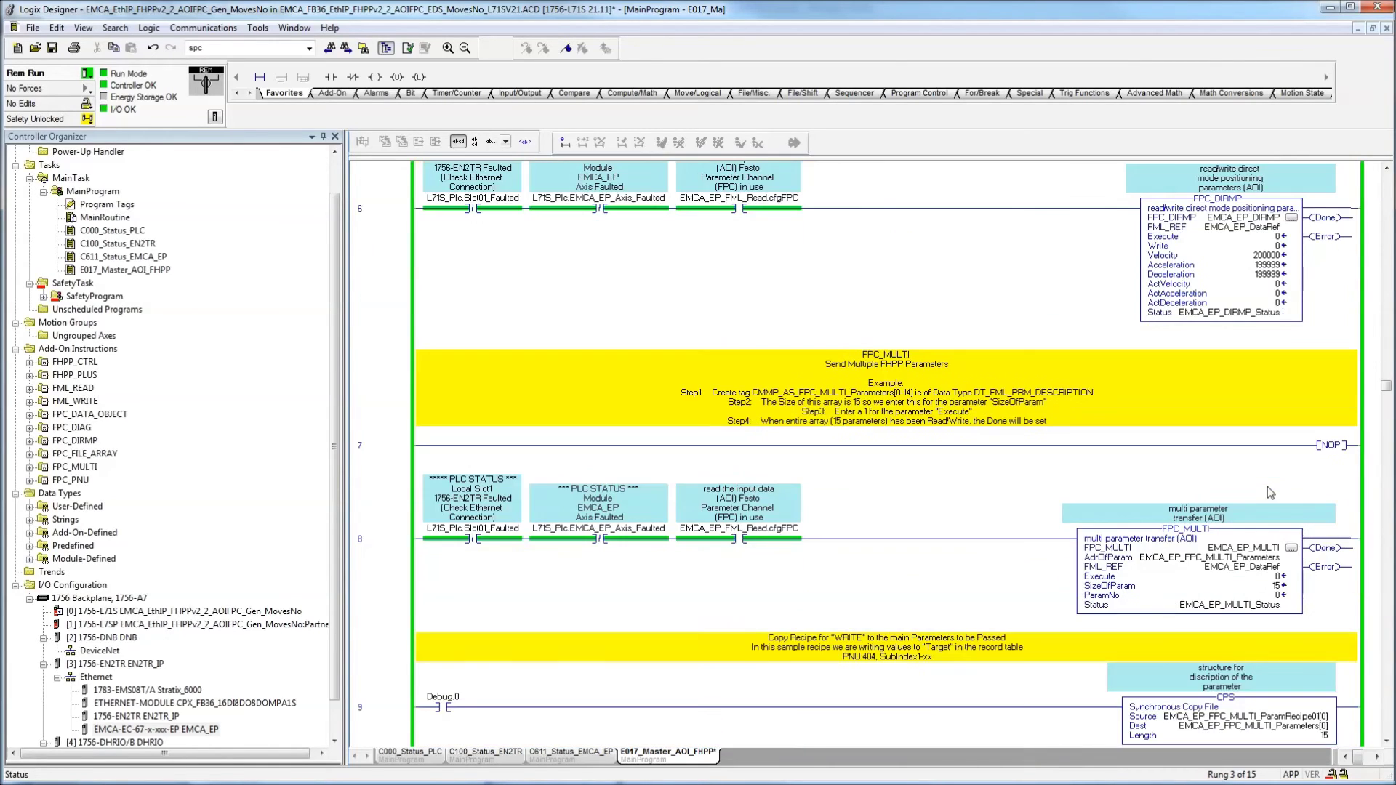
pyautogui.click(1256, 567)
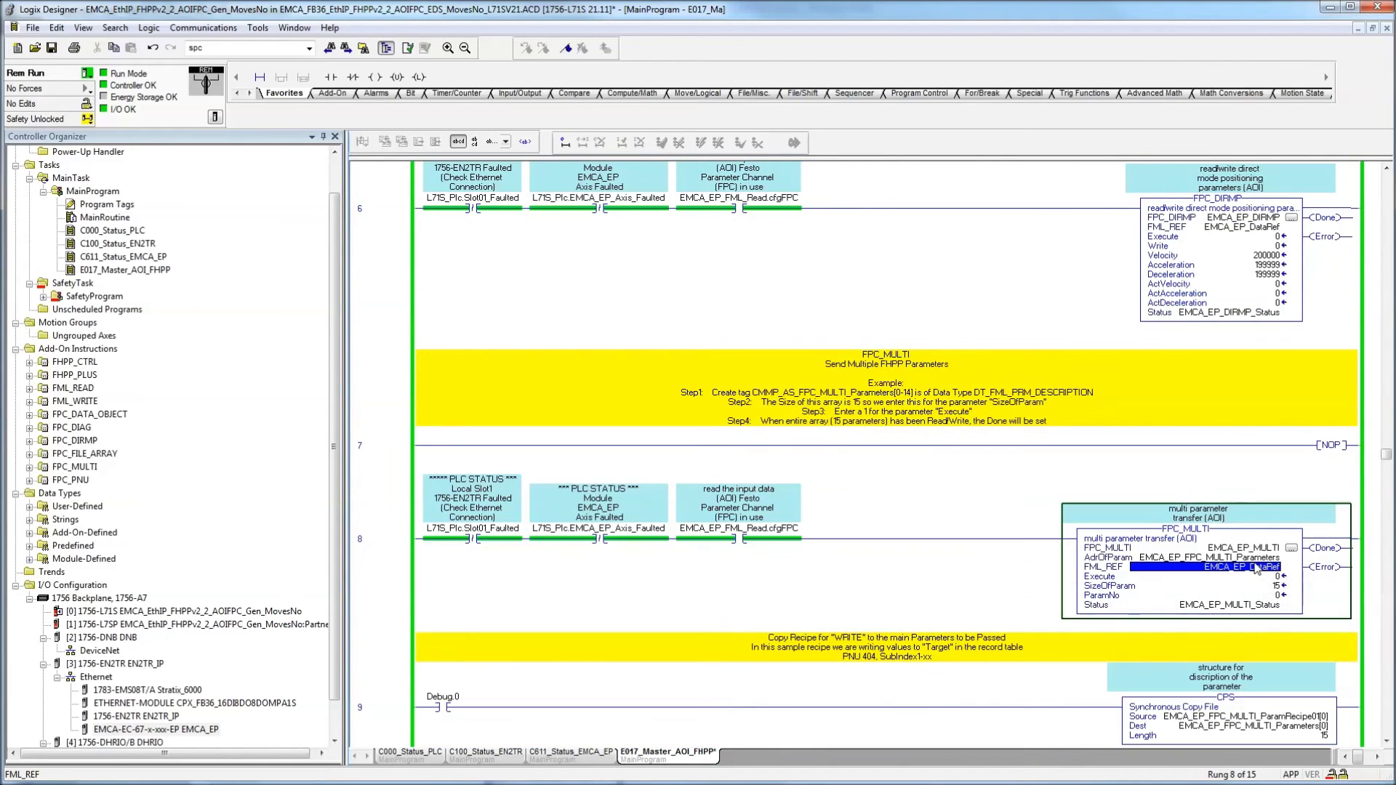
# Monitor the EMCA_EP_FPC_MULTI_Parameters tag used by FPC_MULTI and expand the array and its element [0].
pyautogui.click(1254, 557)
pyautogui.rightClick(1254, 557)
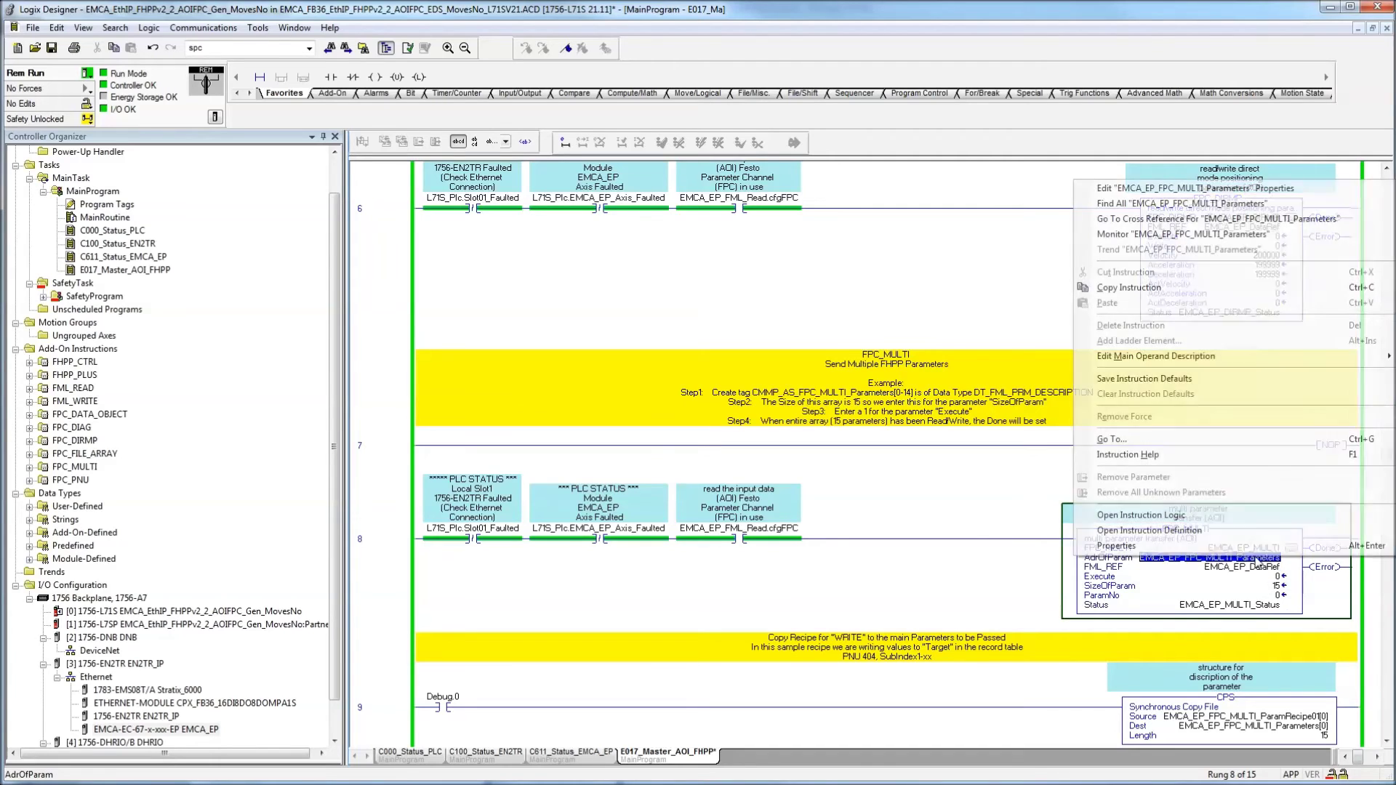
pyautogui.click(1203, 234)
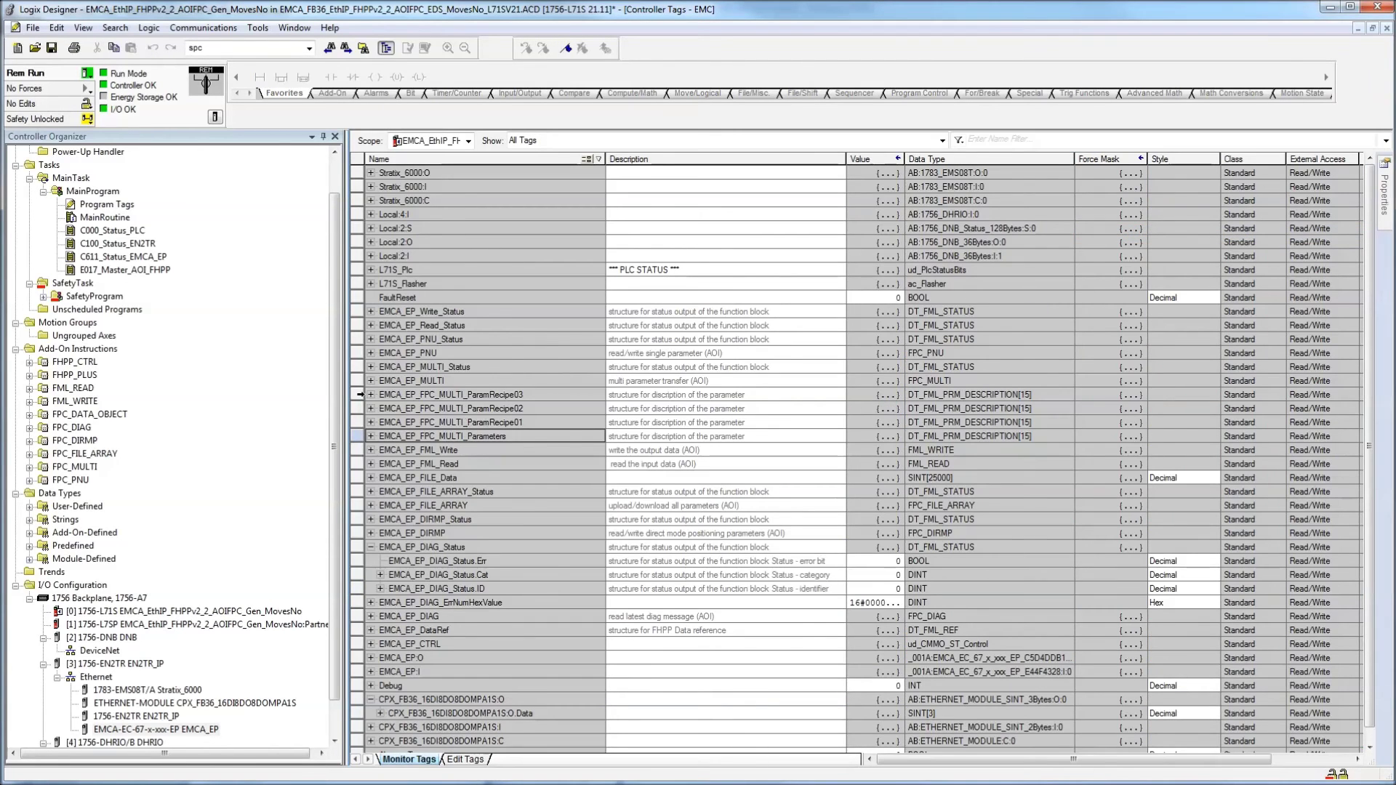
pyautogui.click(371, 436)
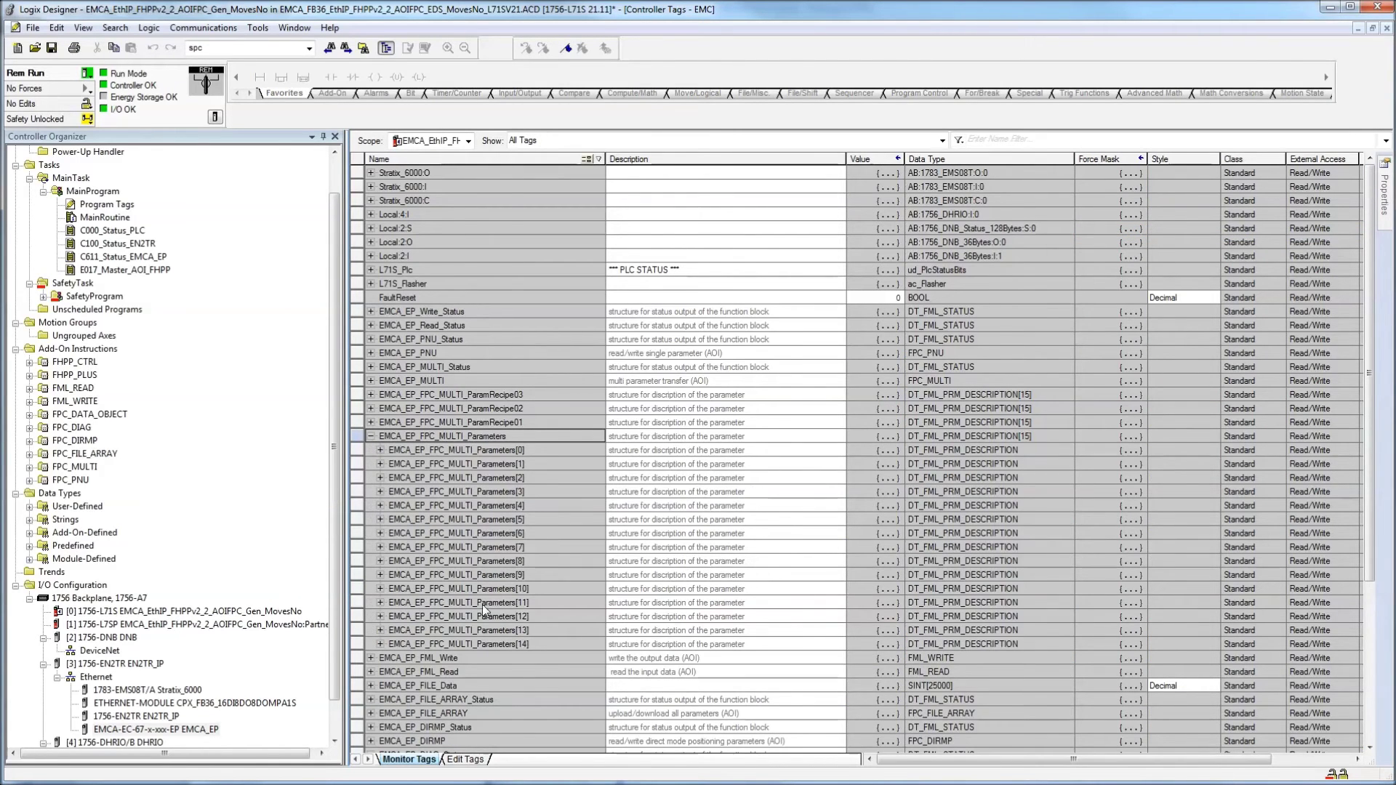
pyautogui.press('Down')
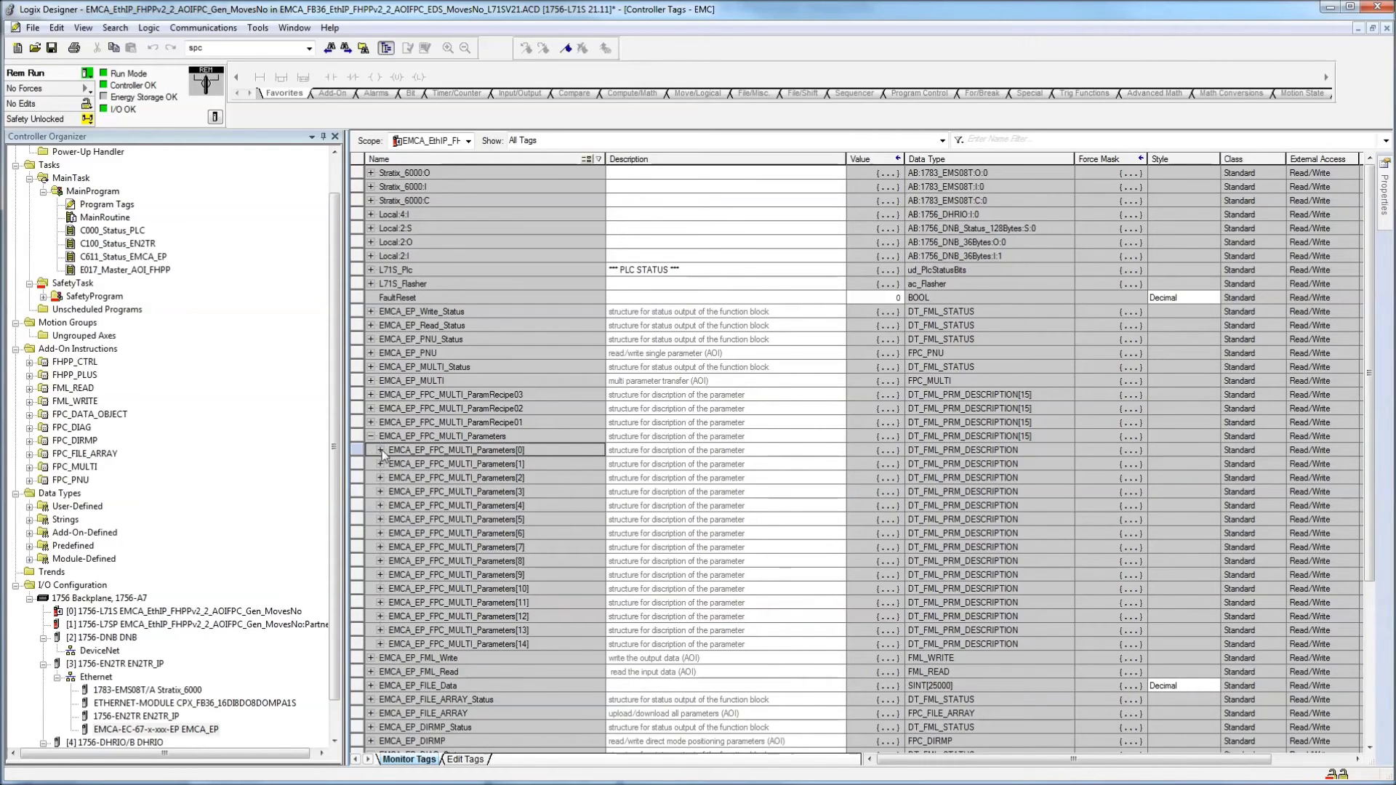
pyautogui.click(380, 450)
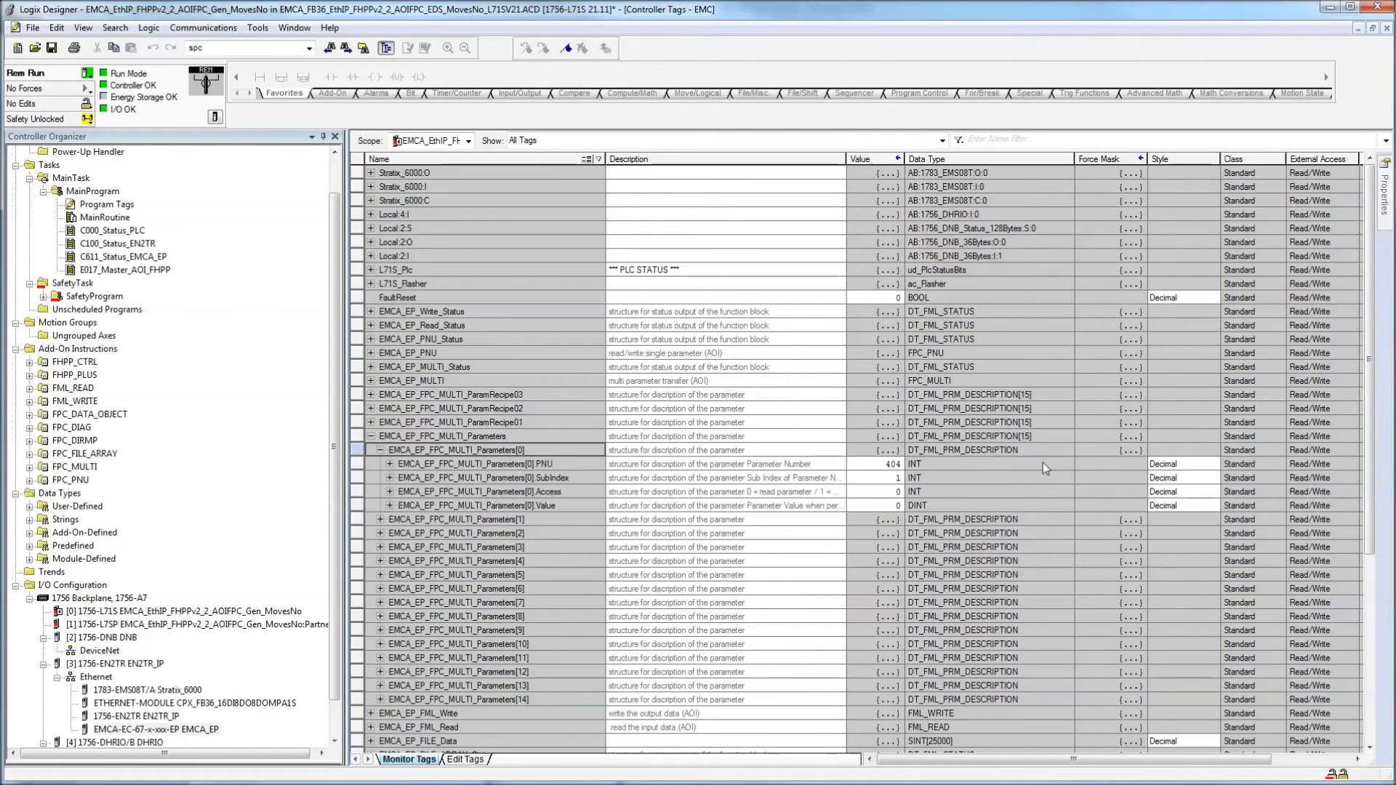
# Examine the PNU, SubIndex, Access and Value members of EMCA_EP_FPC_MULTI_Parameters[0] and the array elements up to [14].
pyautogui.doubleClick(890, 477)
pyautogui.doubleClick(583, 491)
pyautogui.click(870, 492)
pyautogui.click(884, 506)
pyautogui.click(885, 507)
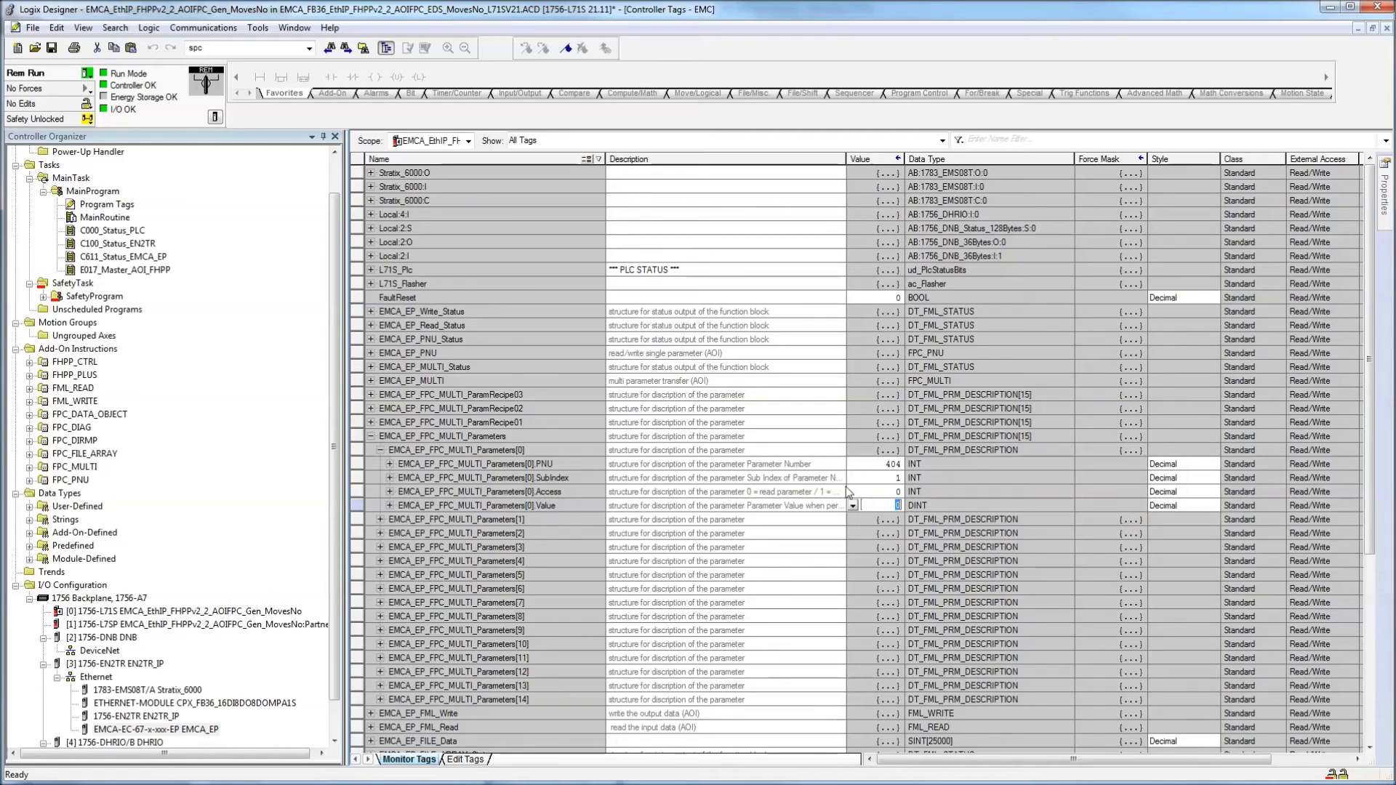
pyautogui.click(536, 492)
pyautogui.click(546, 523)
pyautogui.click(556, 691)
pyautogui.click(555, 698)
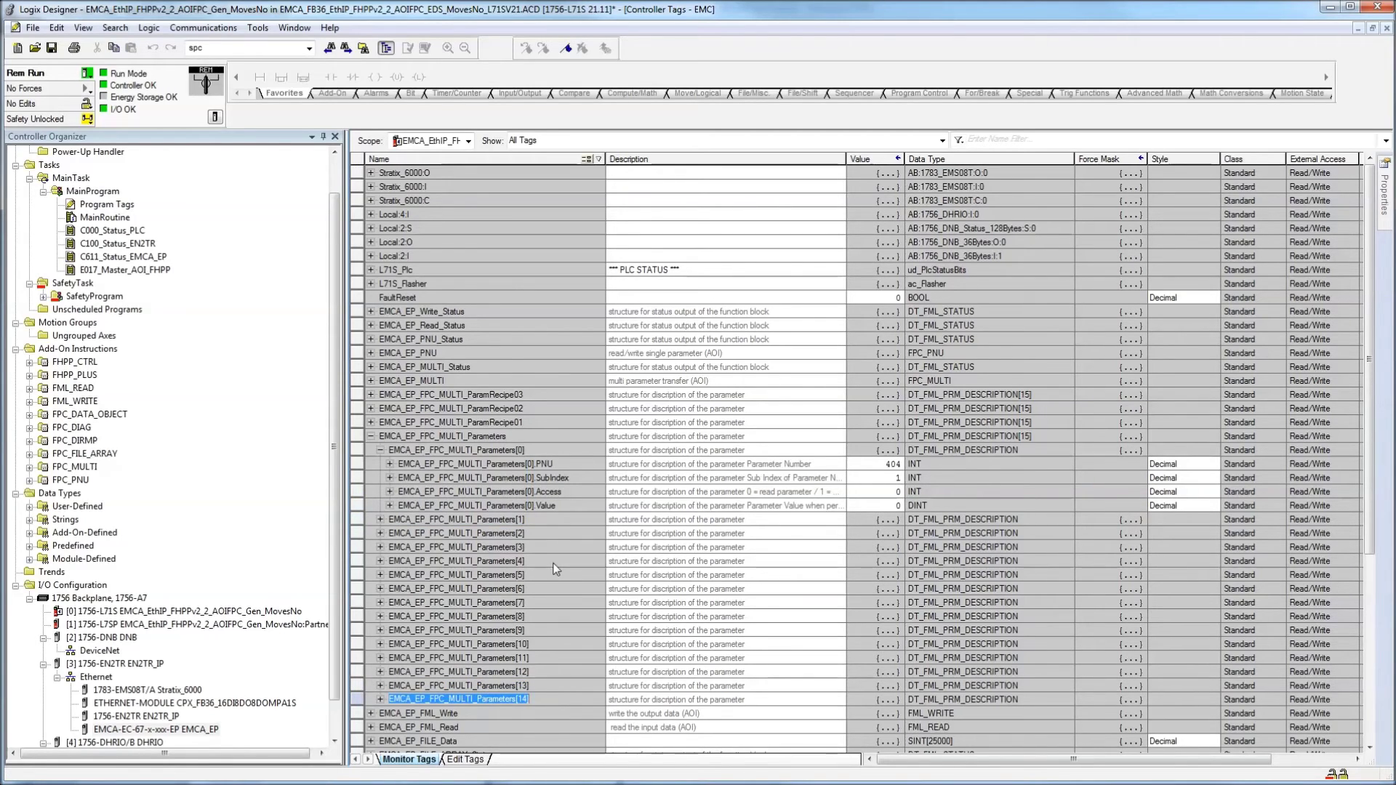
# Return to the MainProgram ladder, run the FPC_MULTI transfer with Execute set to 1, and reset Execute to 0.
pyautogui.hotkey('ctrl', 'Tab')
pyautogui.click(1273, 586)
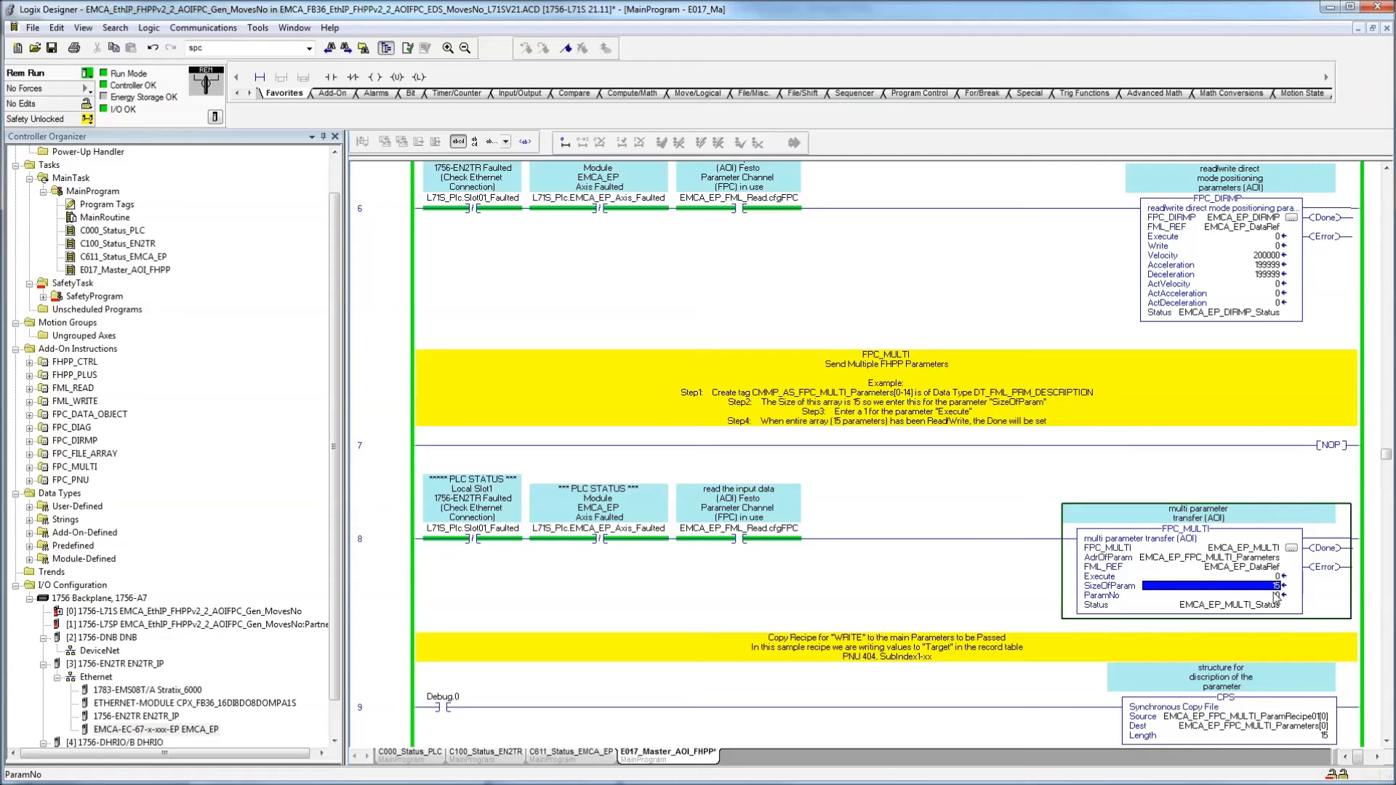
pyautogui.click(1271, 580)
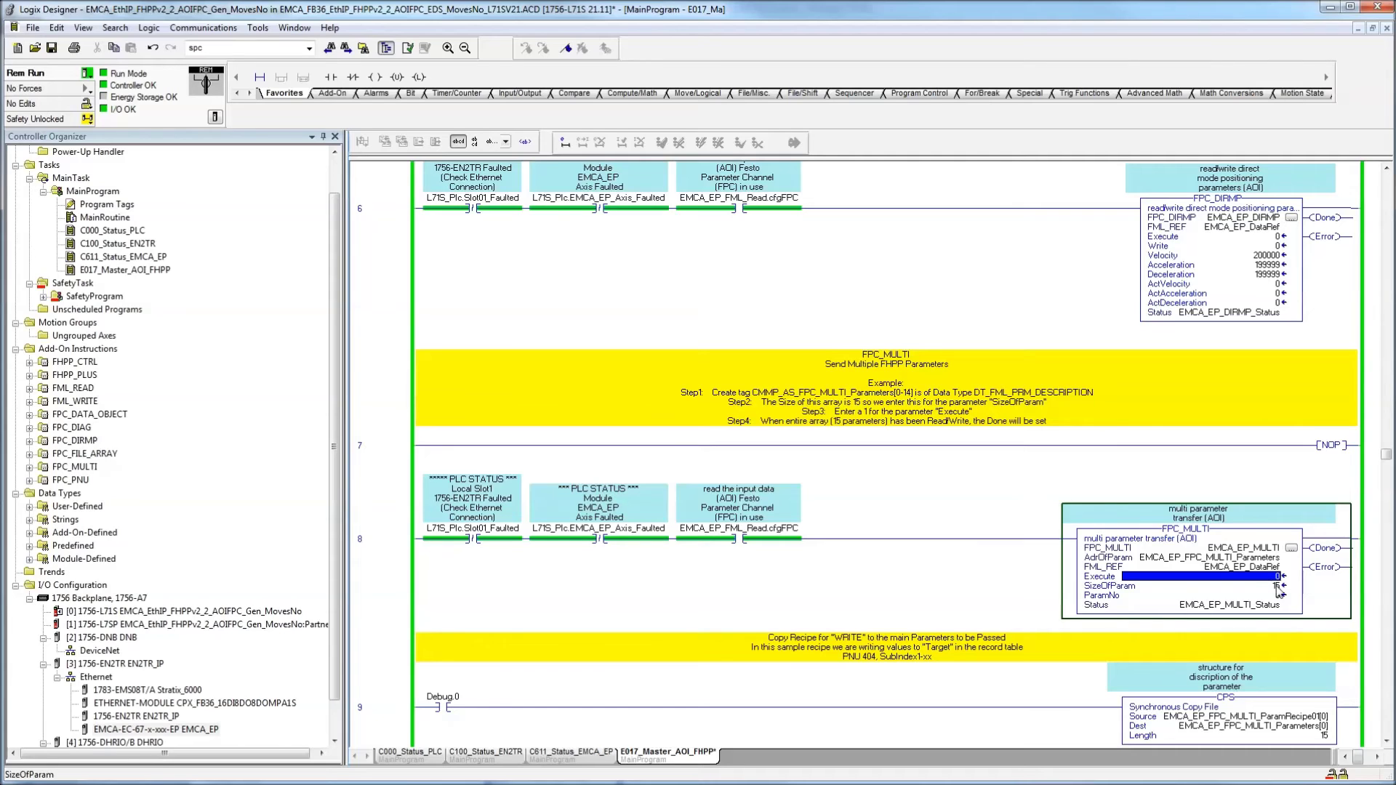
pyautogui.write('1')
pyautogui.press('Return')
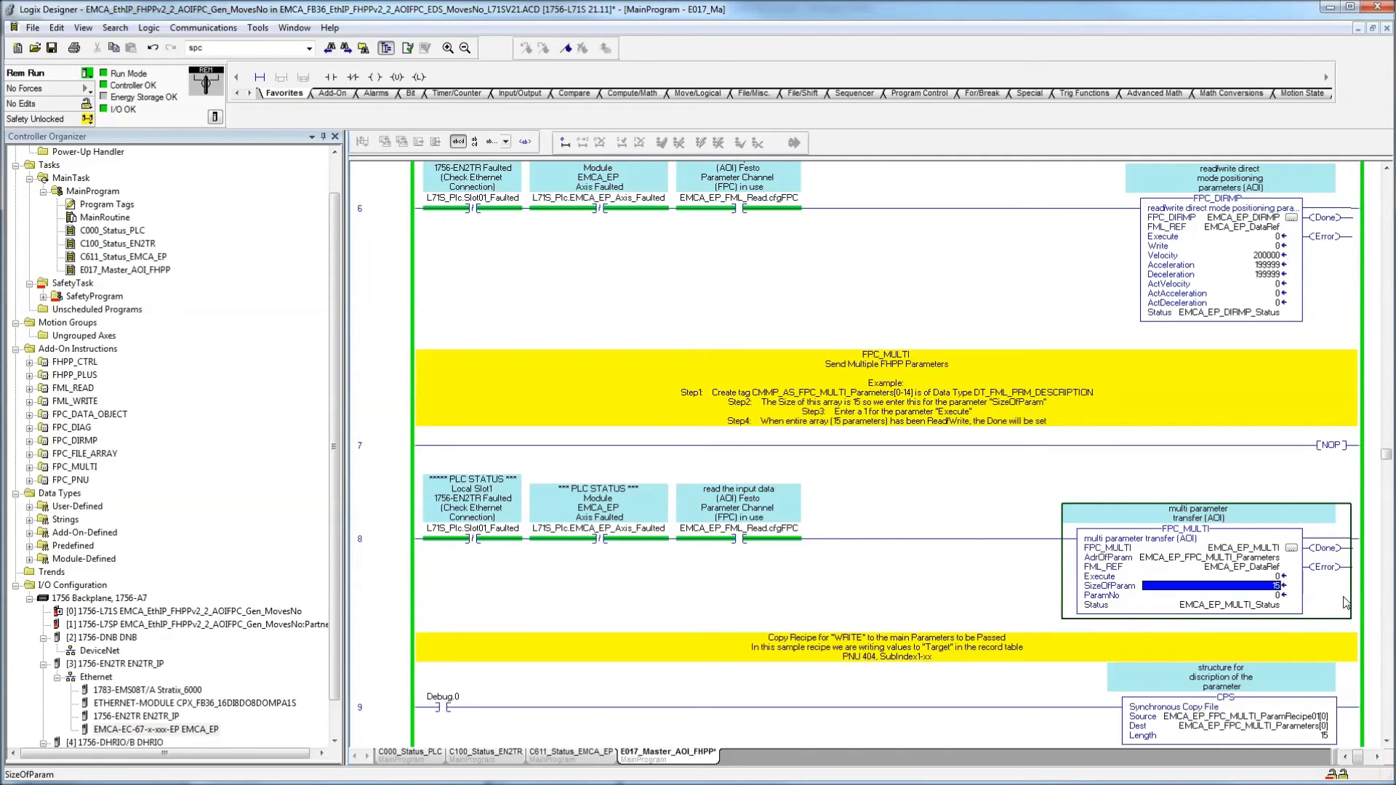
pyautogui.click(1277, 596)
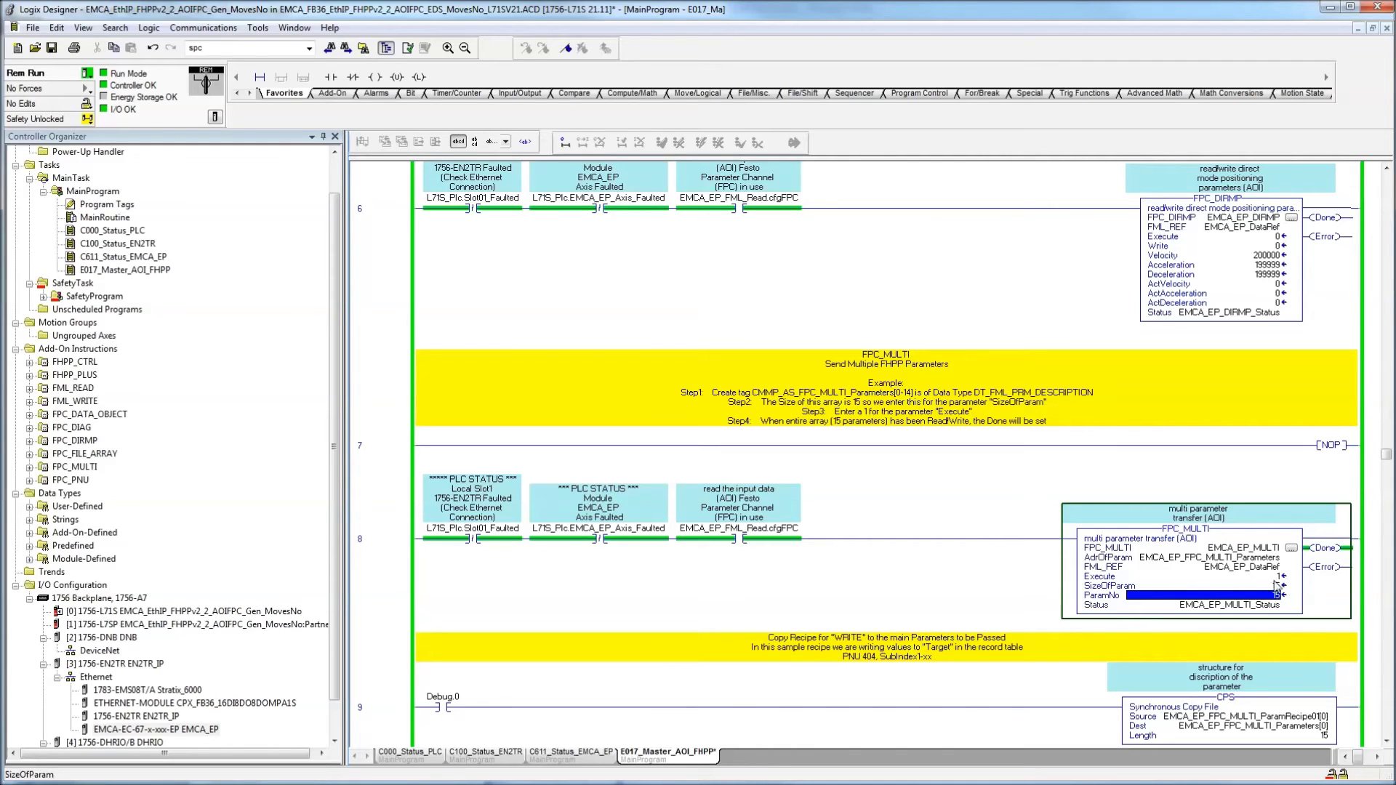
pyautogui.click(1277, 577)
pyautogui.write('15')
pyautogui.press('Return')
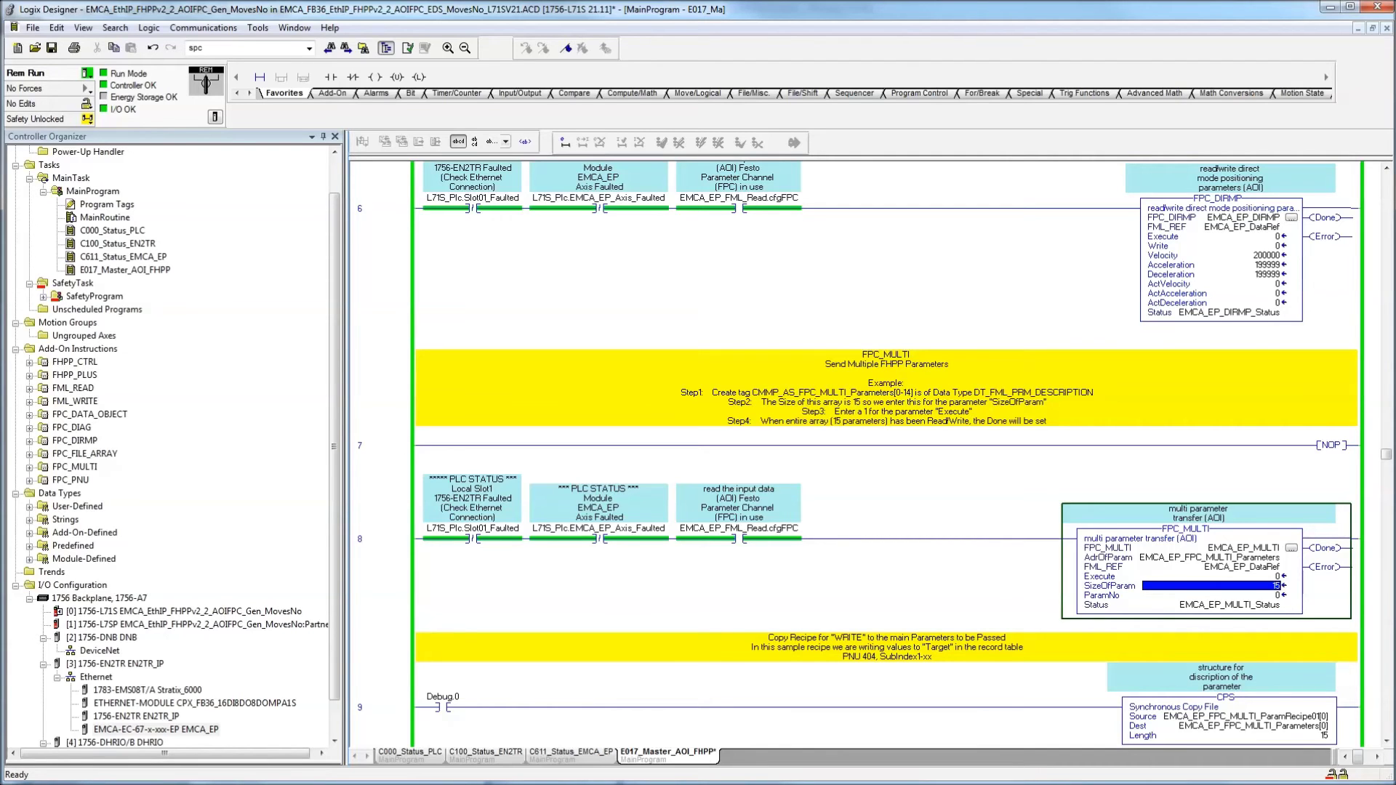
# In the Festo Configuration Tool, upload the device data into the project, open the Record Table, and upload again to check the records.
pyautogui.hotkey('alt', 'Tab')
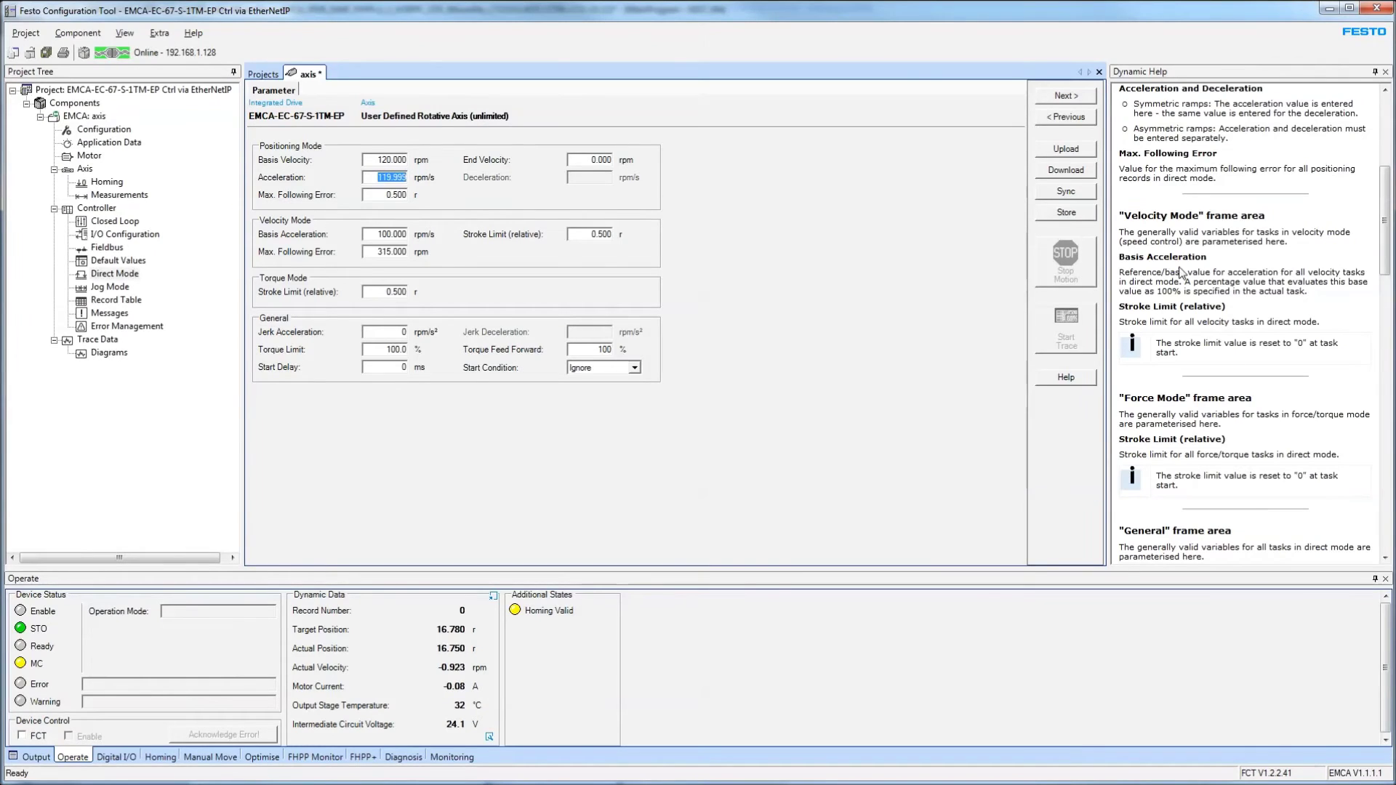
pyautogui.click(1066, 149)
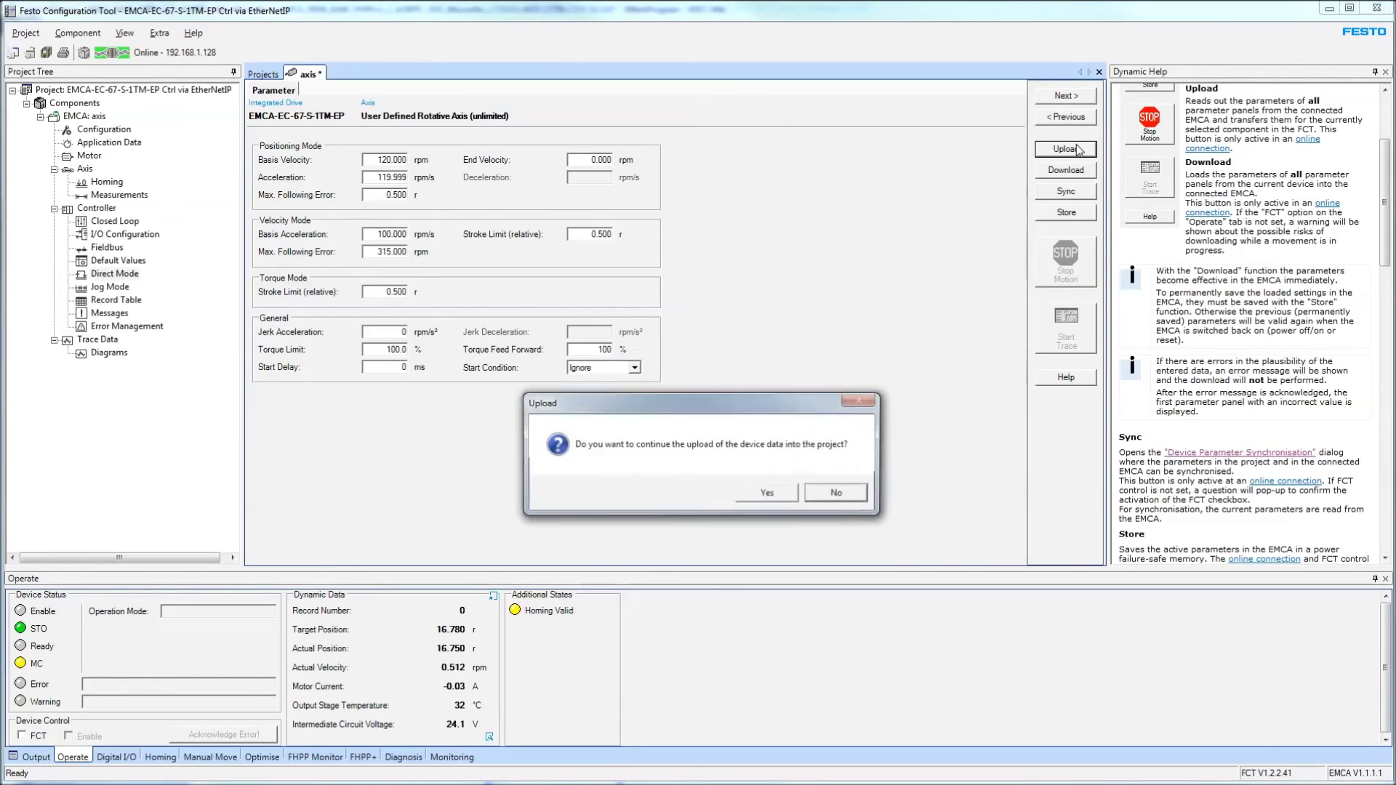
pyautogui.click(768, 493)
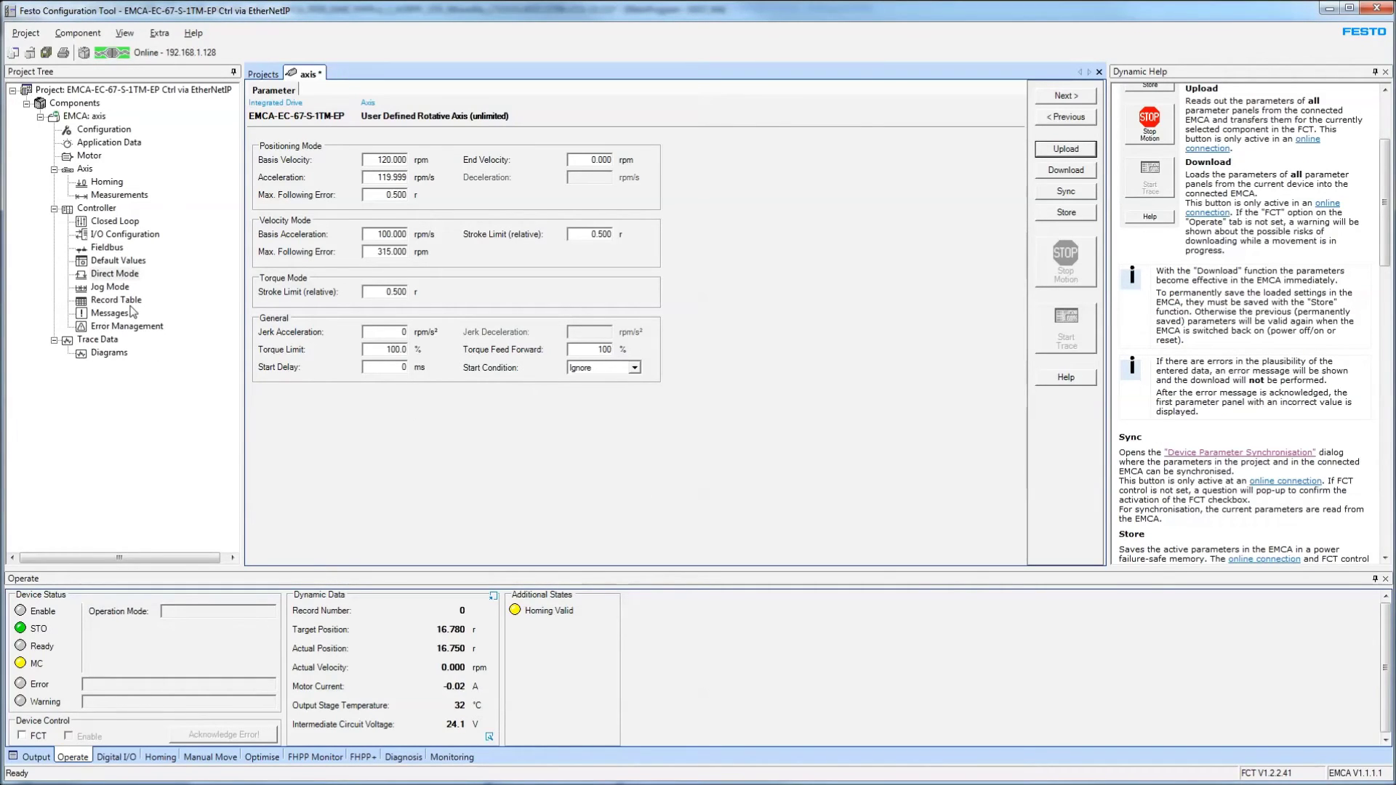
pyautogui.click(116, 299)
pyautogui.click(1058, 144)
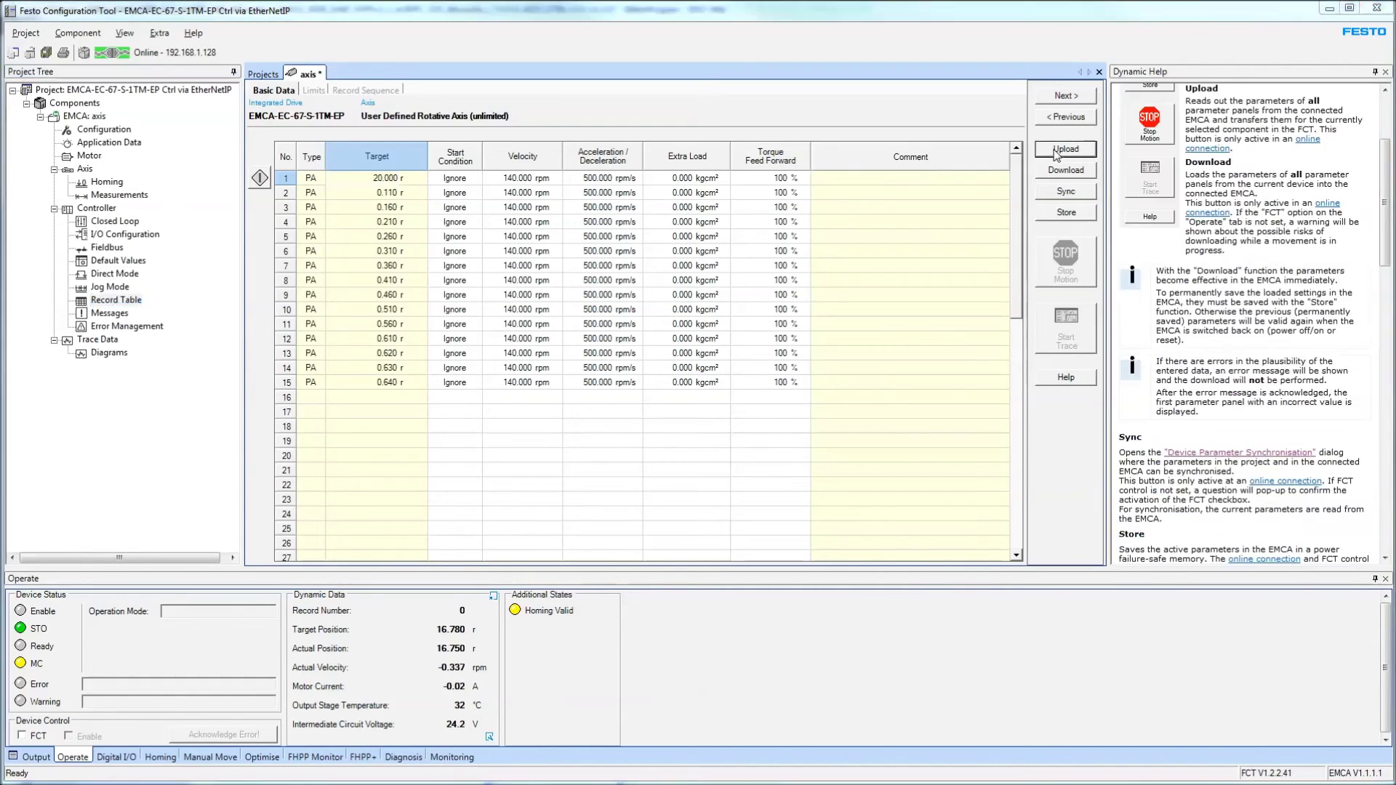
pyautogui.click(752, 498)
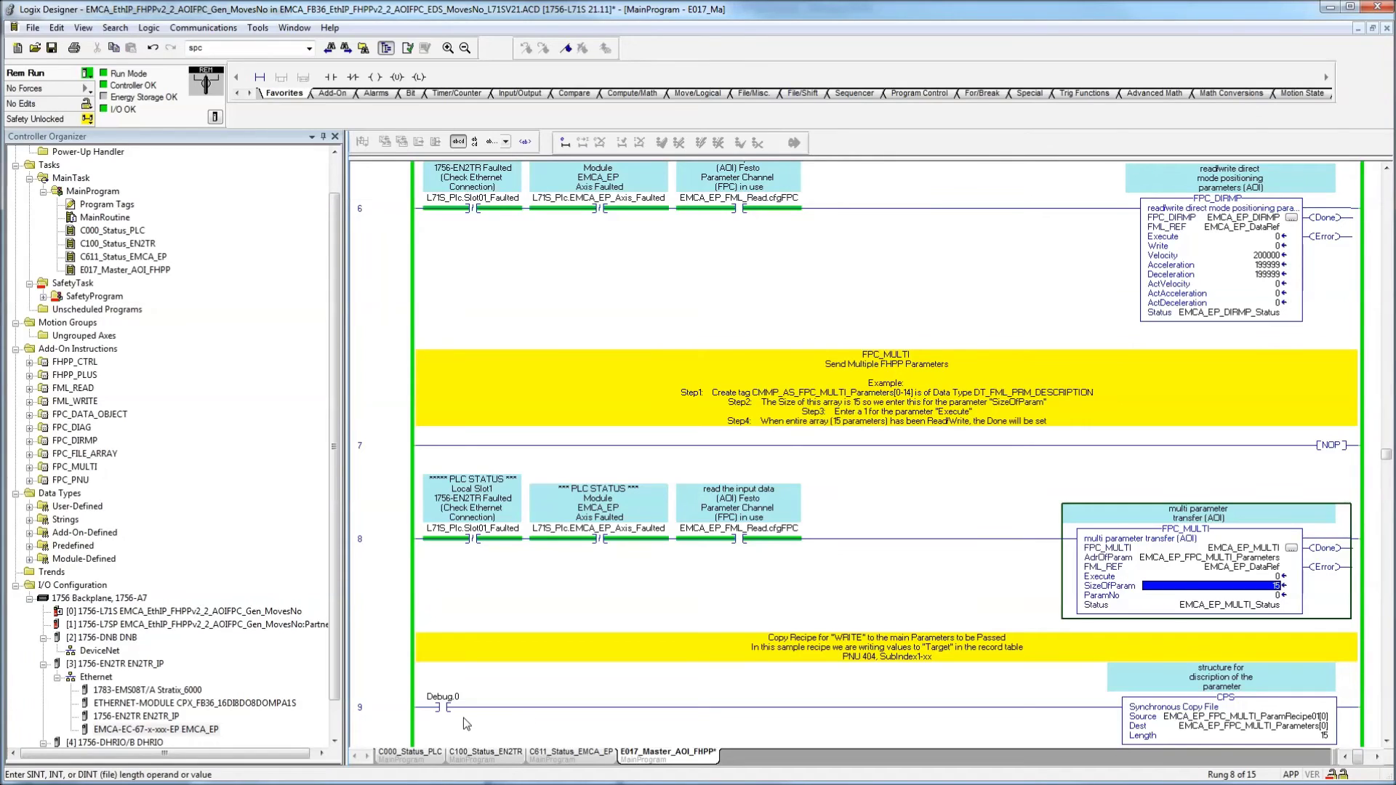
# Back in Logix Designer, toggle Debug.1 on and off to copy EMCA_EP_FPC_MULTI_ParamRecipe02 into EMCA_EP_FPC_MULTI_Parameters.
pyautogui.click(436, 695)
pyautogui.scroll(-3, 434, 694)
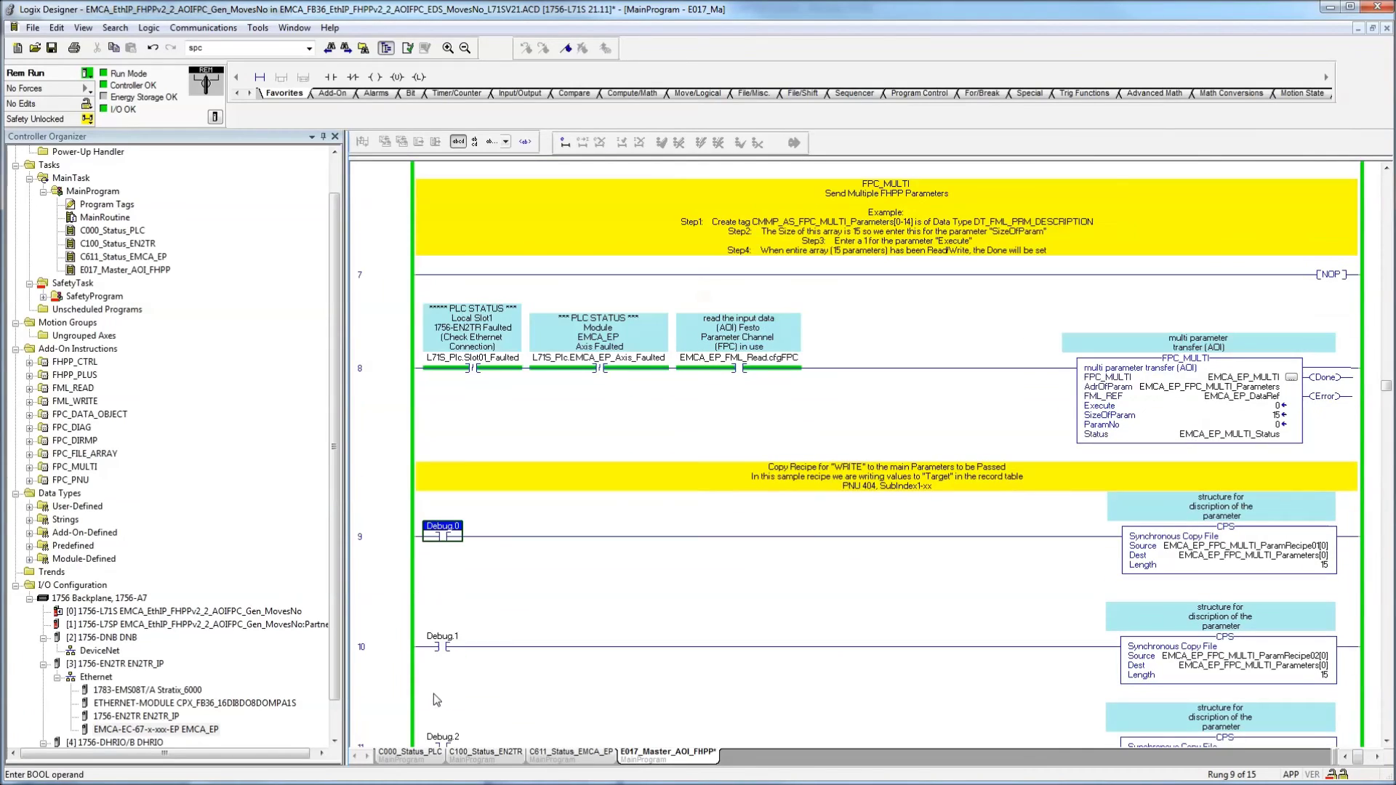
pyautogui.click(446, 646)
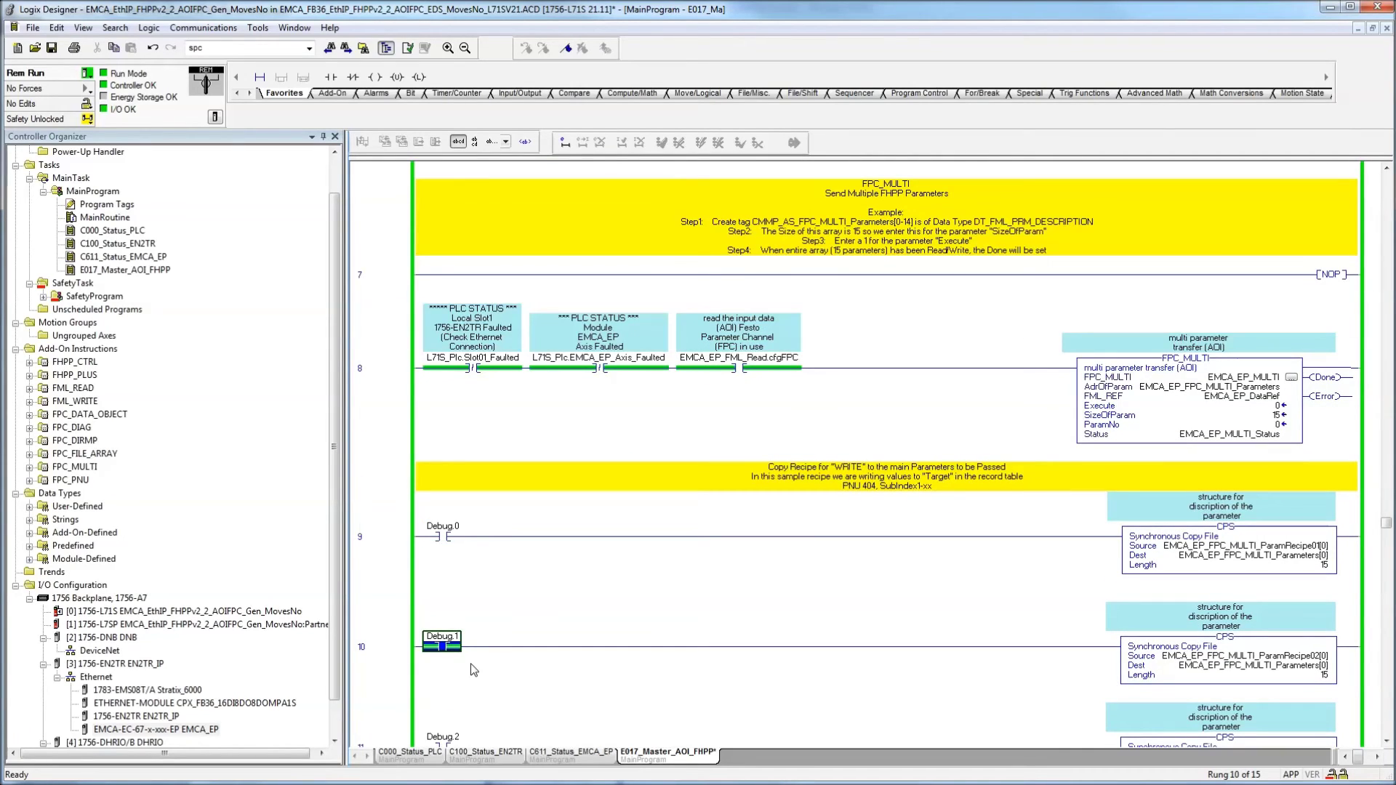
# Transfer the copied recipe by setting FPC_MULTI's Execute to 1, and reset Execute to 0.
pyautogui.click(1271, 410)
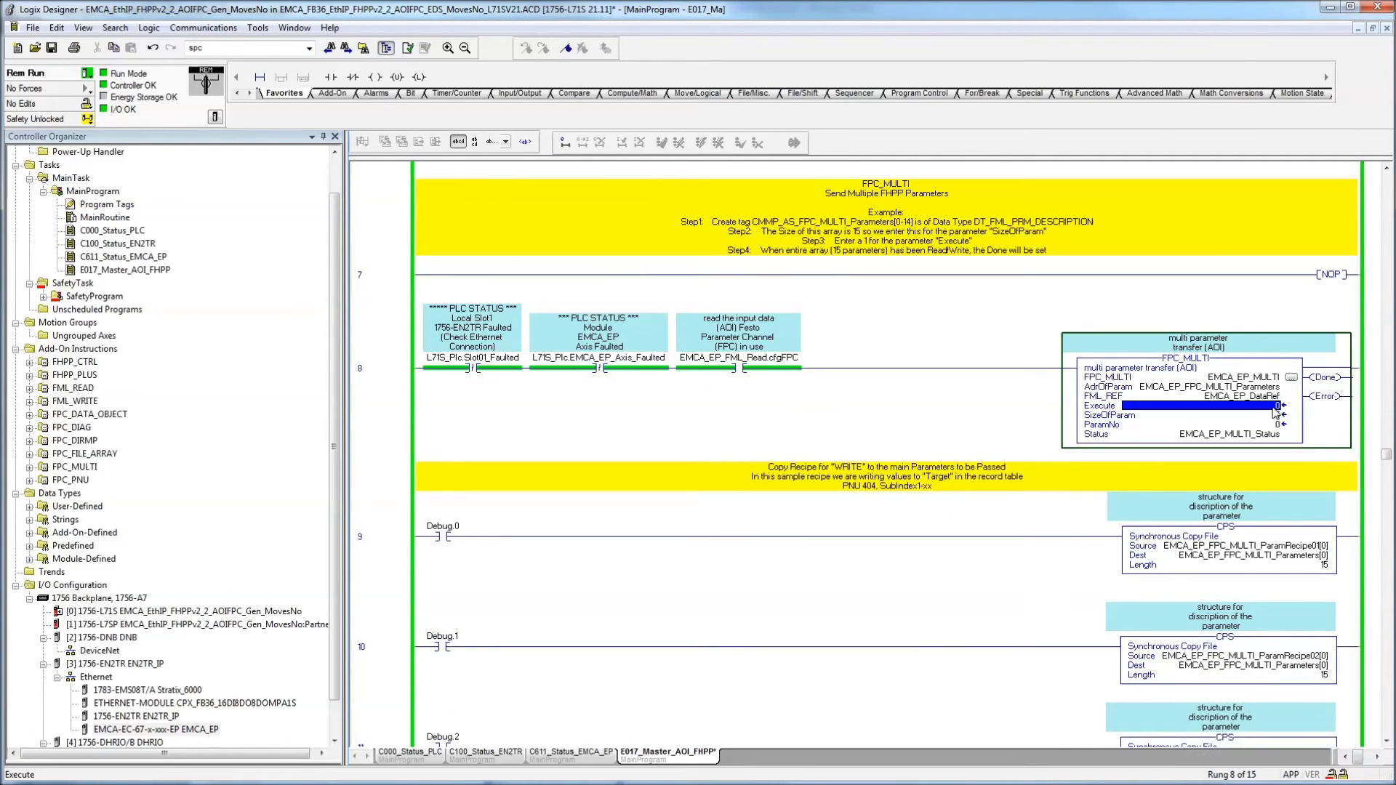
pyautogui.click(1271, 415)
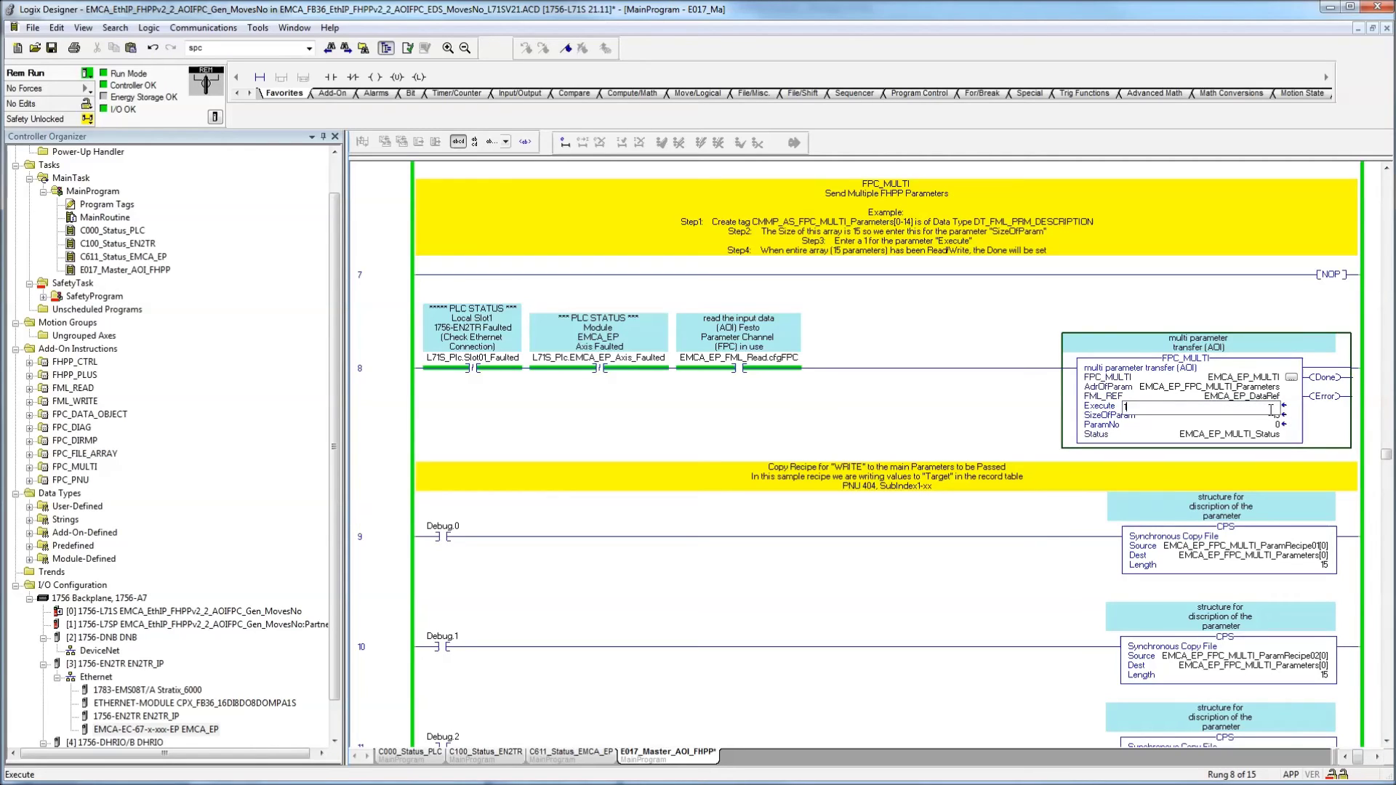
pyautogui.click(1279, 405)
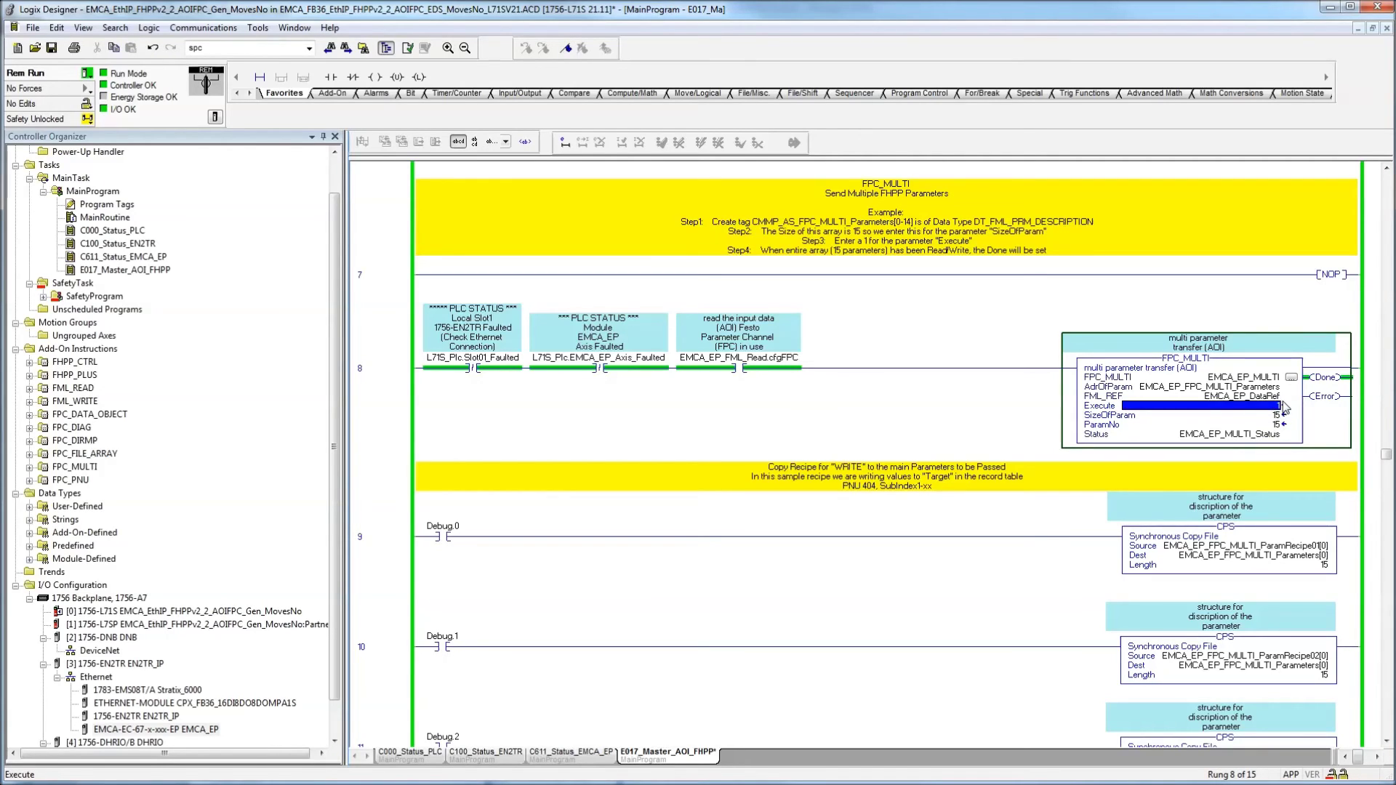
pyautogui.click(1277, 415)
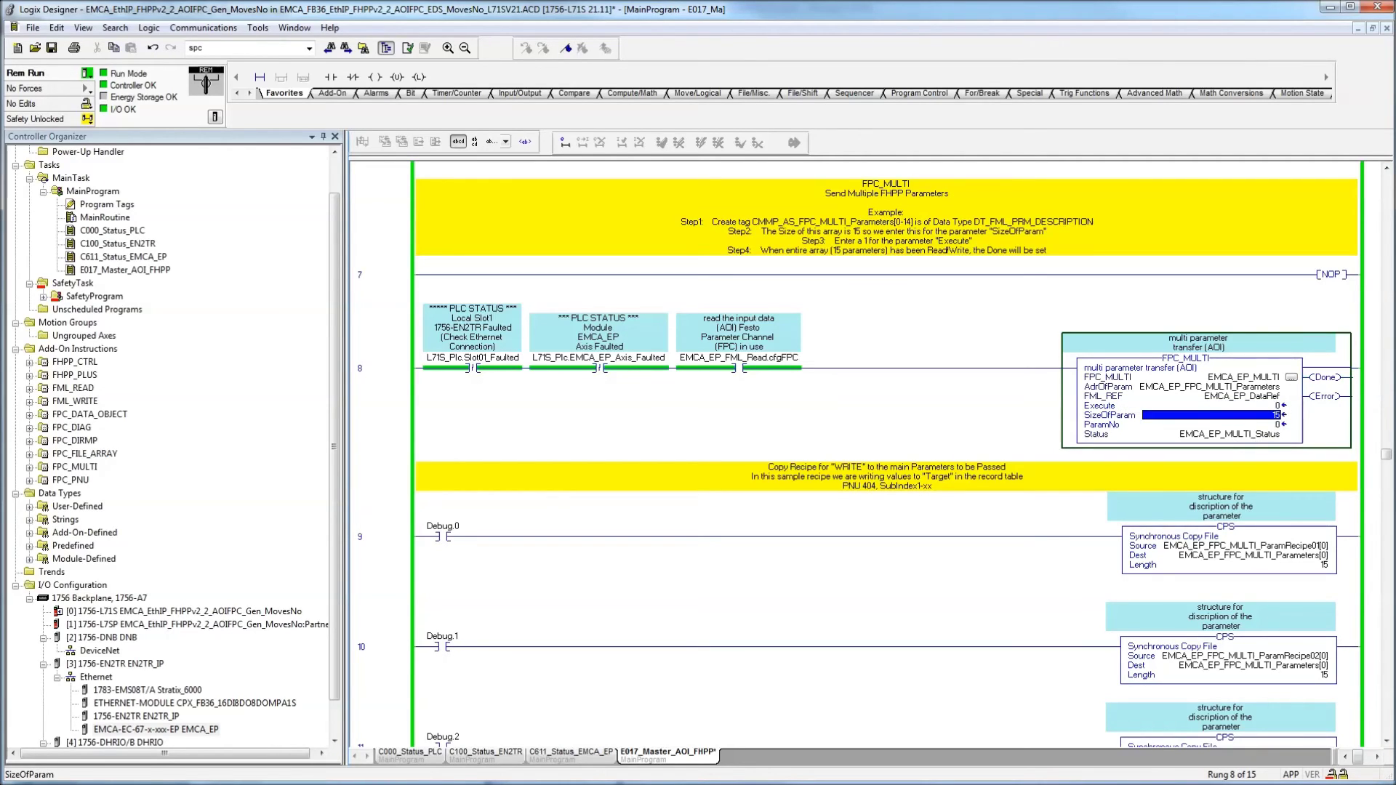
# Switch to the Festo Configuration Tool and upload the device data to check the Record Table after the recipe transfer.
pyautogui.hotkey('alt', 'Tab')
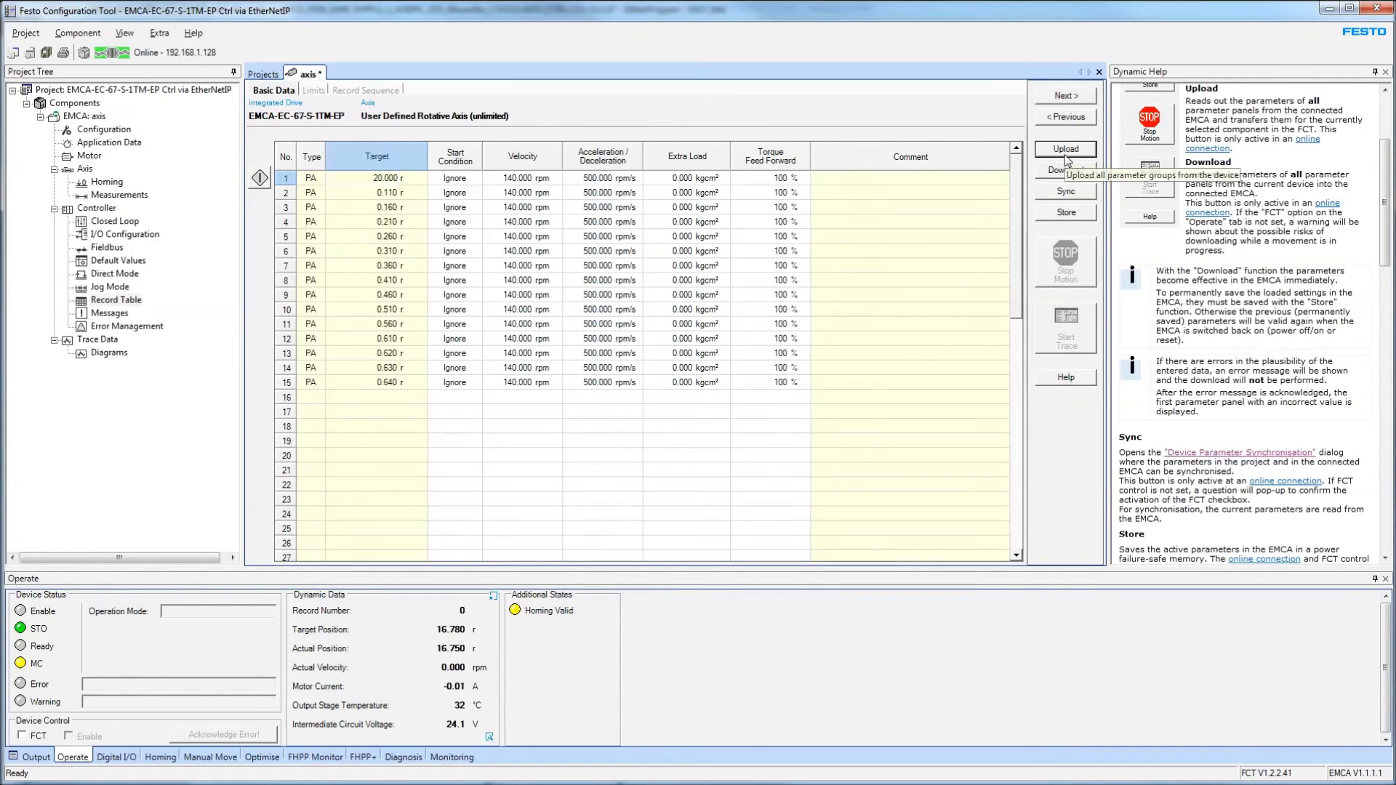
pyautogui.click(1065, 149)
pyautogui.click(752, 499)
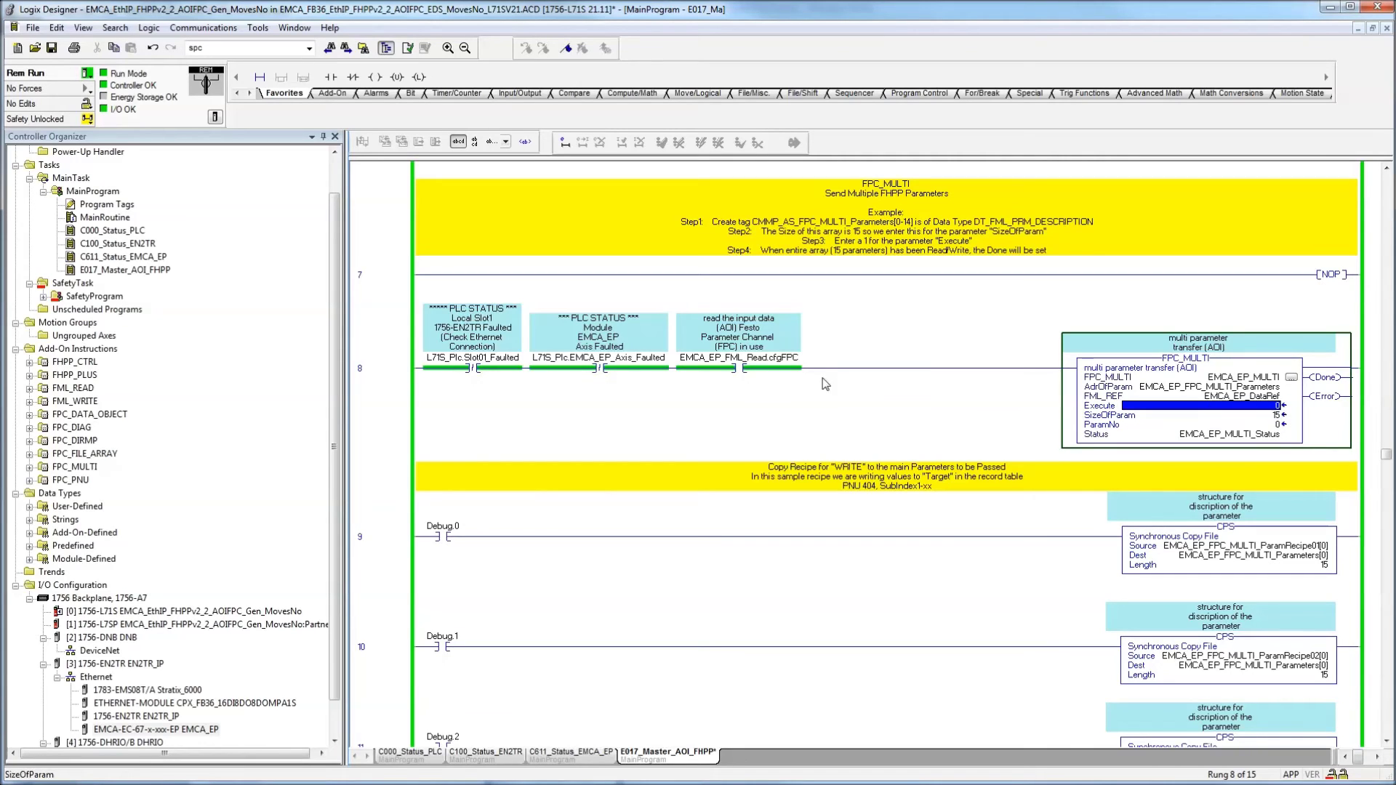
# Examine the FPC_FILE_ARRAY rung in E017_Master_AOI_FHPP, covering its status conditions, the ParameterData and Status tags, and the block itself.
pyautogui.click(414, 385)
pyautogui.scroll(-8, 414, 509)
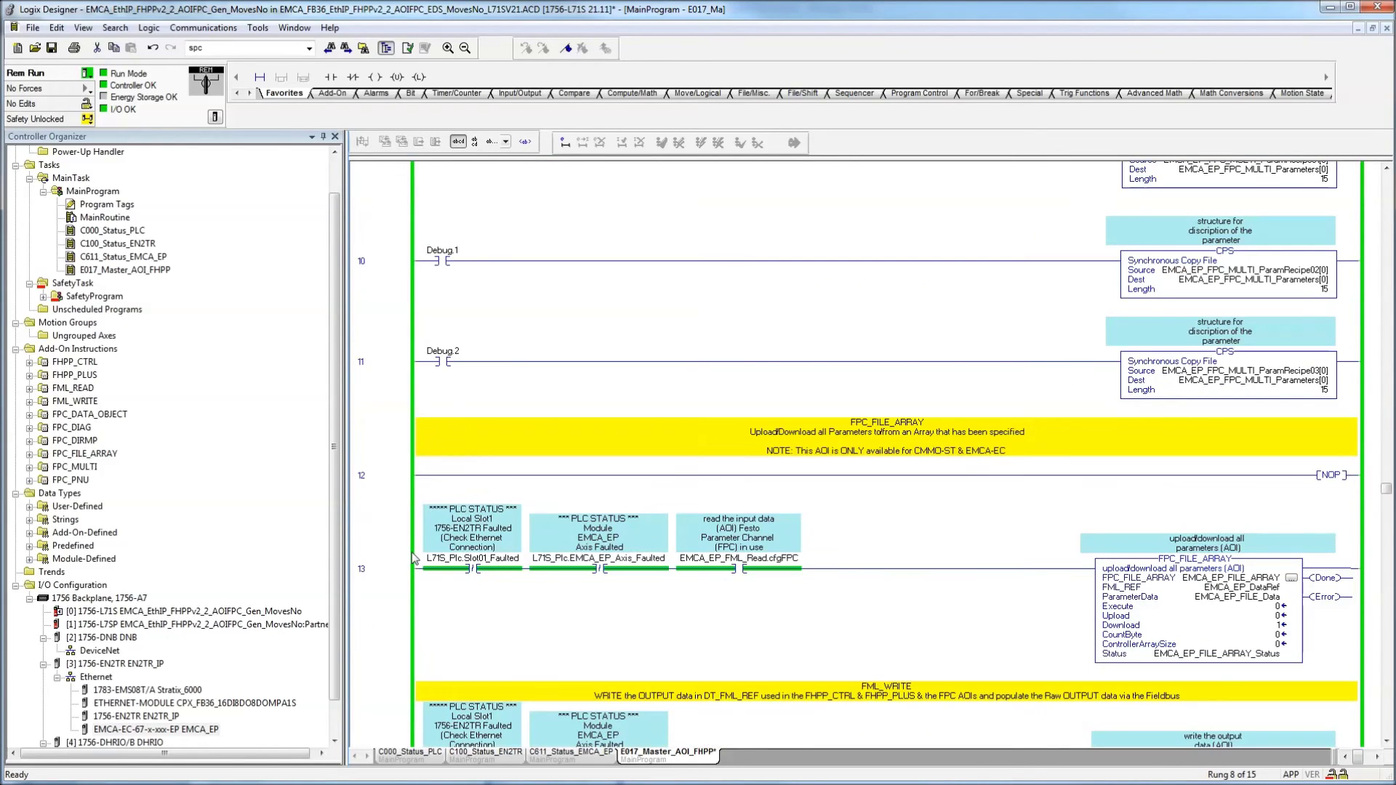
pyautogui.click(393, 591)
pyautogui.scroll(-3, 393, 595)
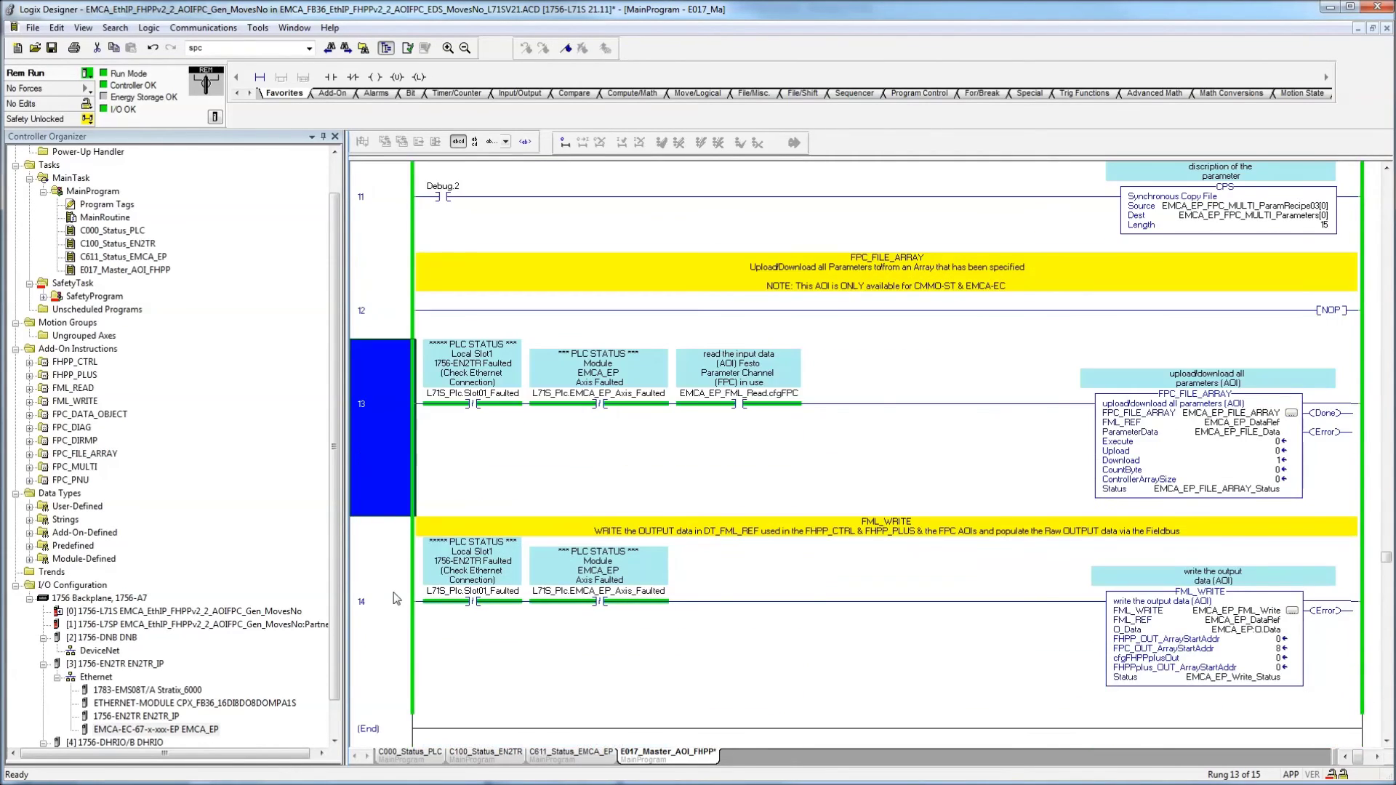
pyautogui.click(462, 405)
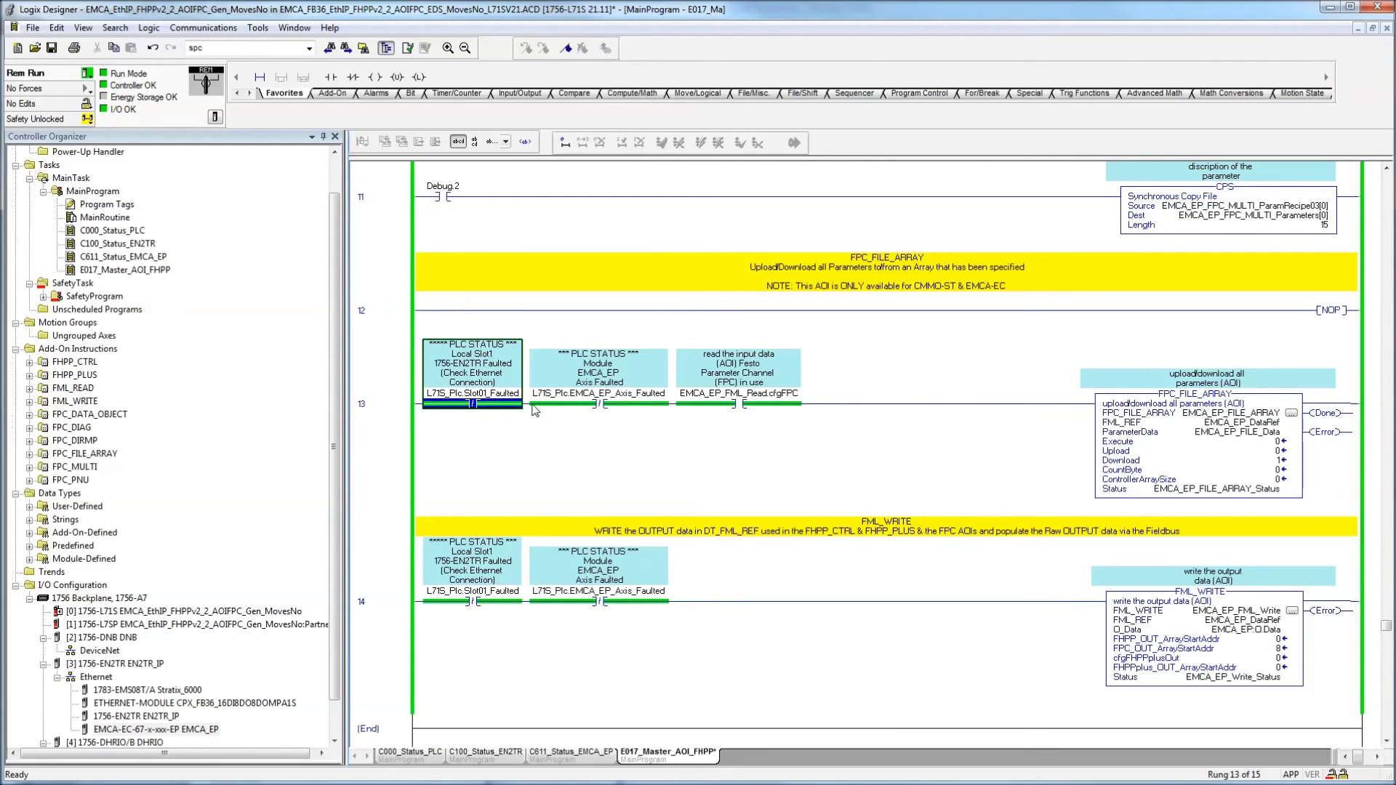
pyautogui.click(618, 393)
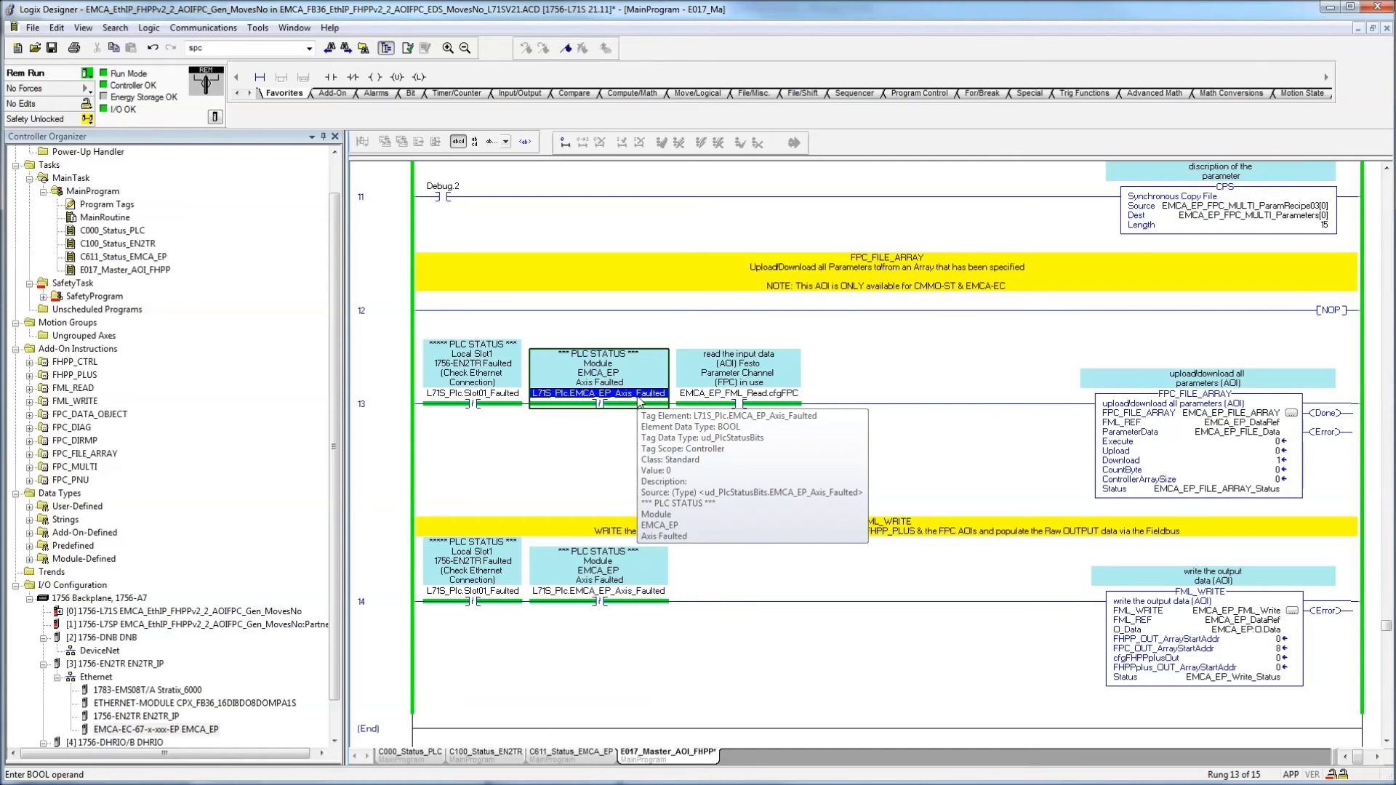
pyautogui.click(768, 409)
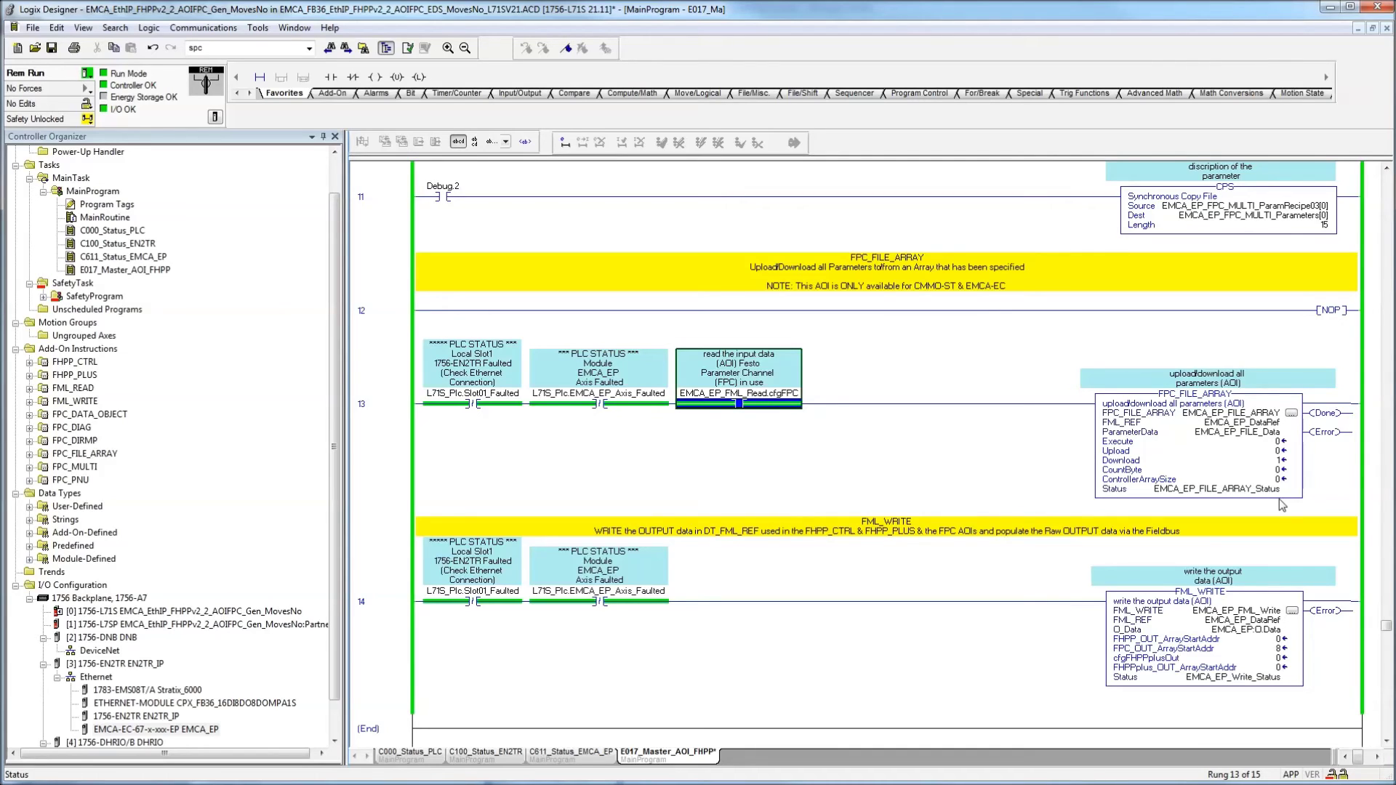
pyautogui.click(1244, 435)
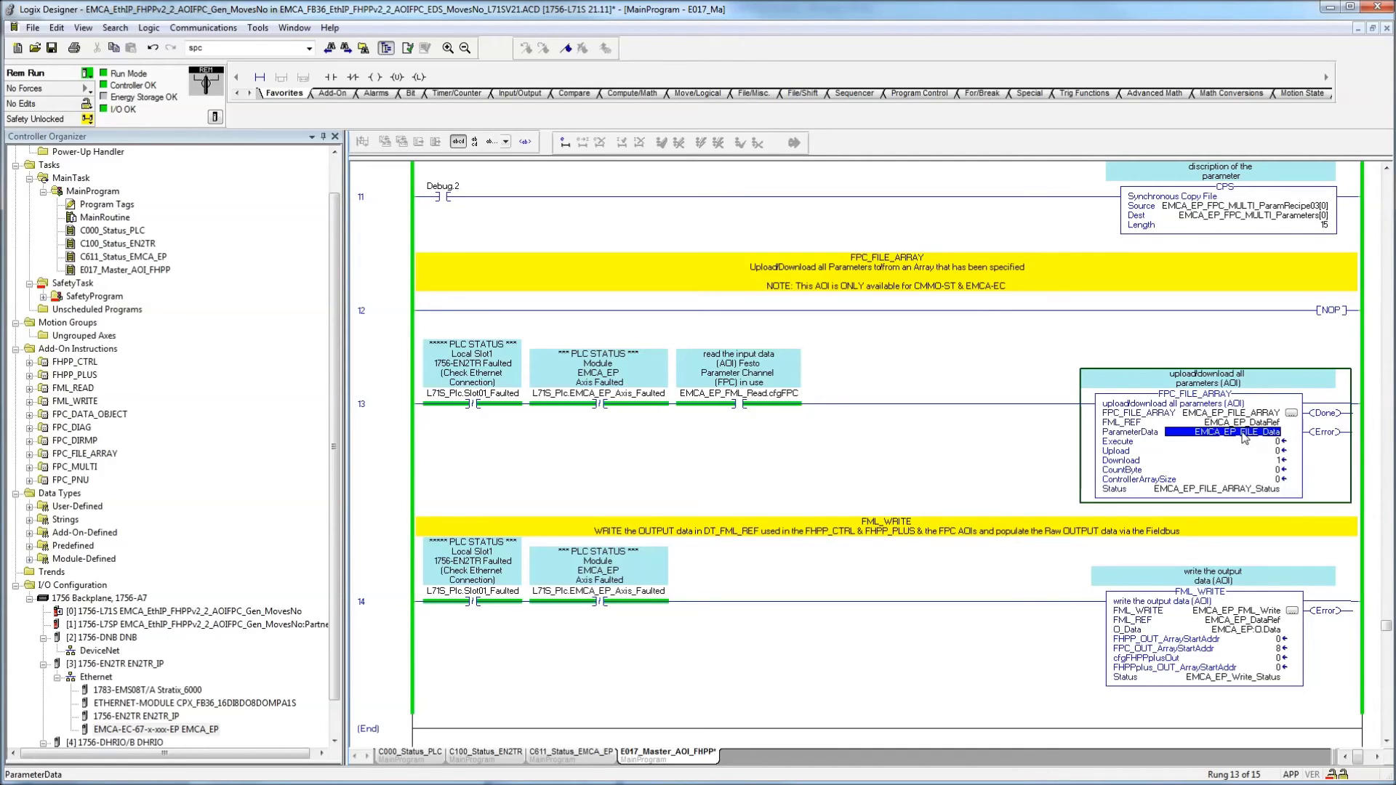
pyautogui.click(1189, 490)
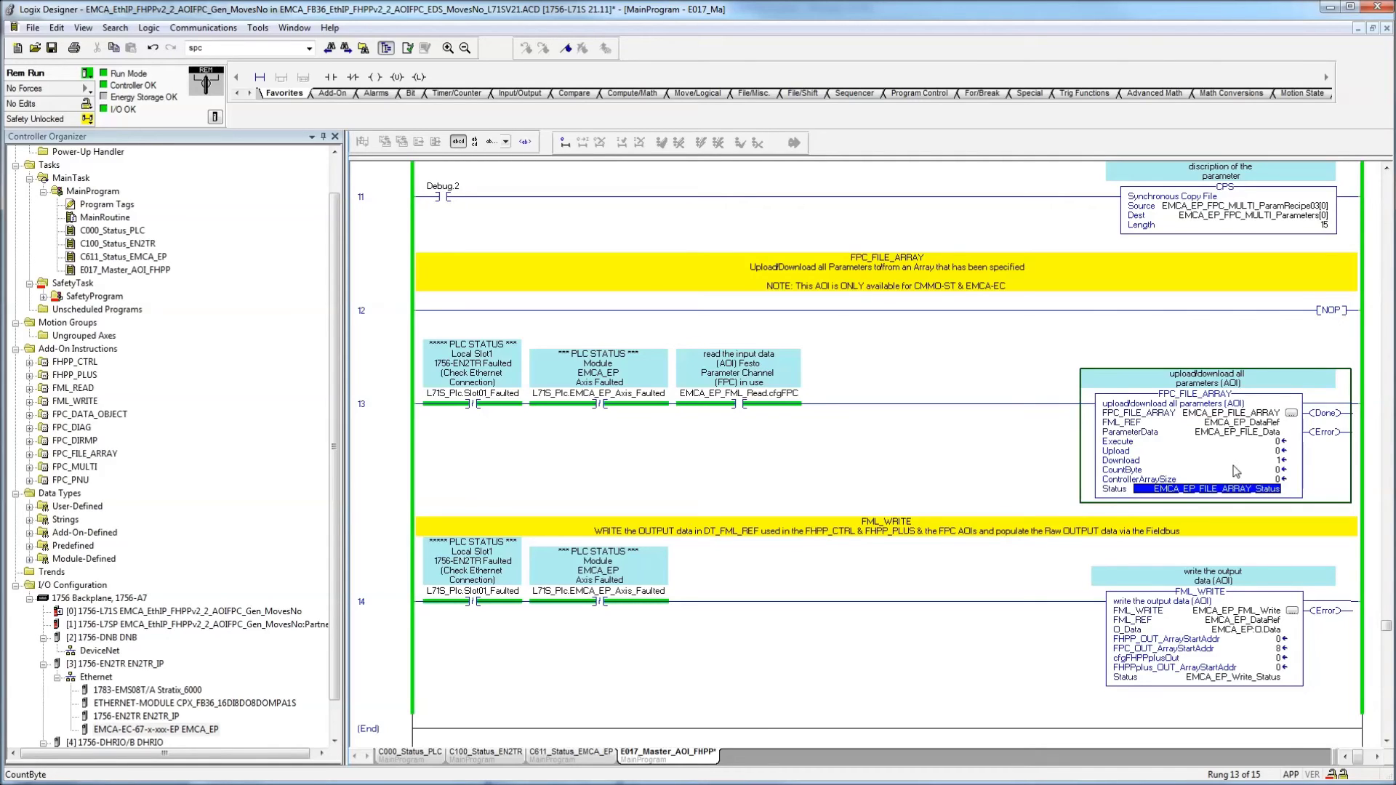
pyautogui.click(1208, 394)
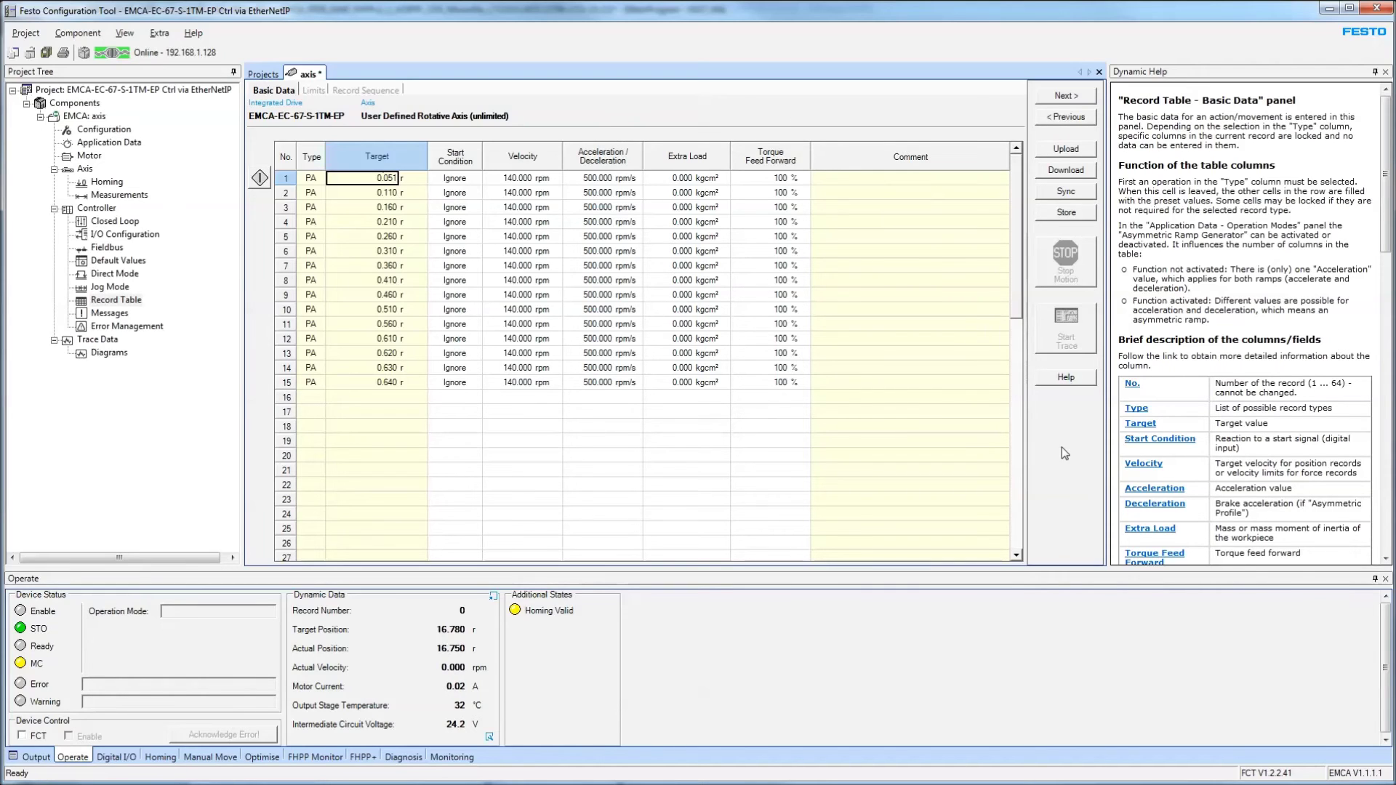
# In the Festo Configuration Tool, download the project data to the EMCA, store it in the device, and release FCT device control.
pyautogui.click(104, 129)
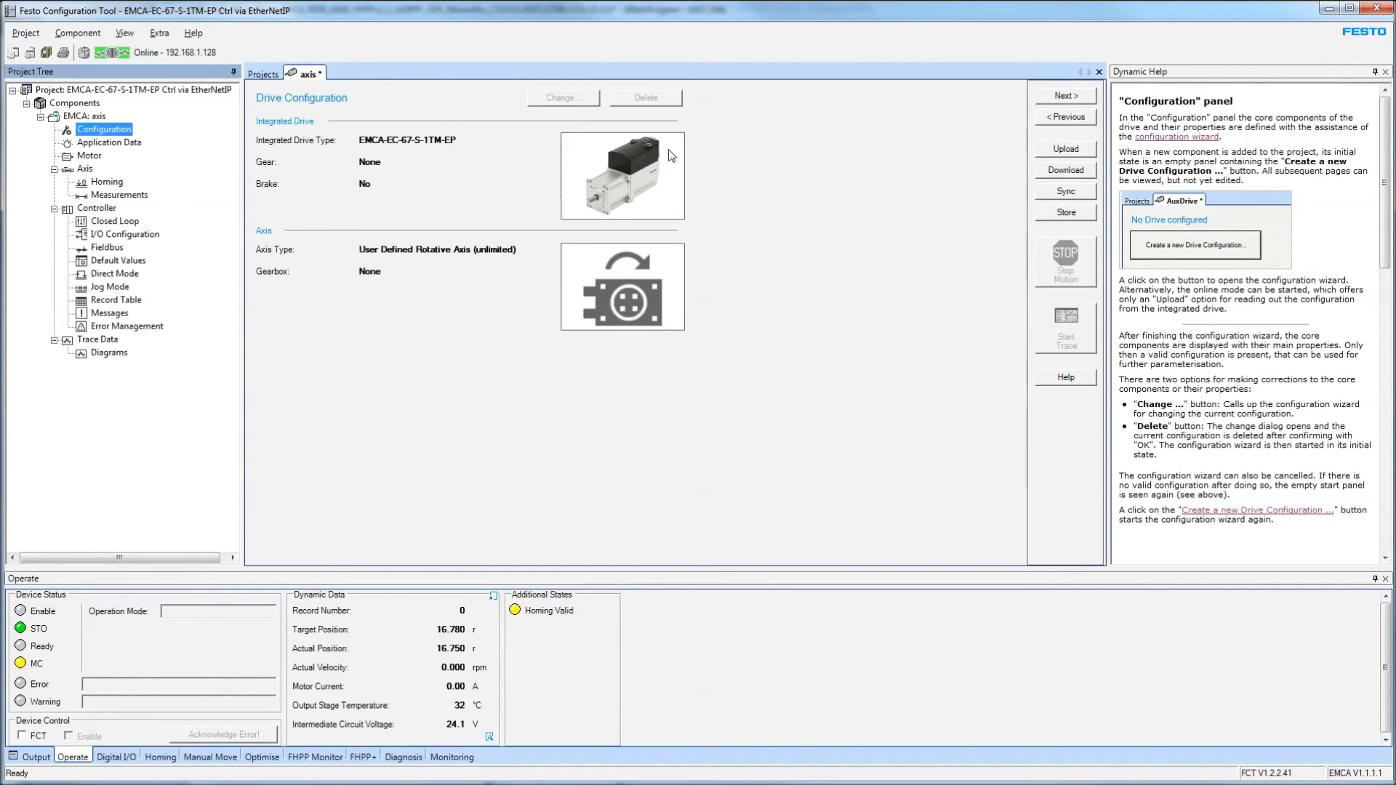
pyautogui.click(1065, 169)
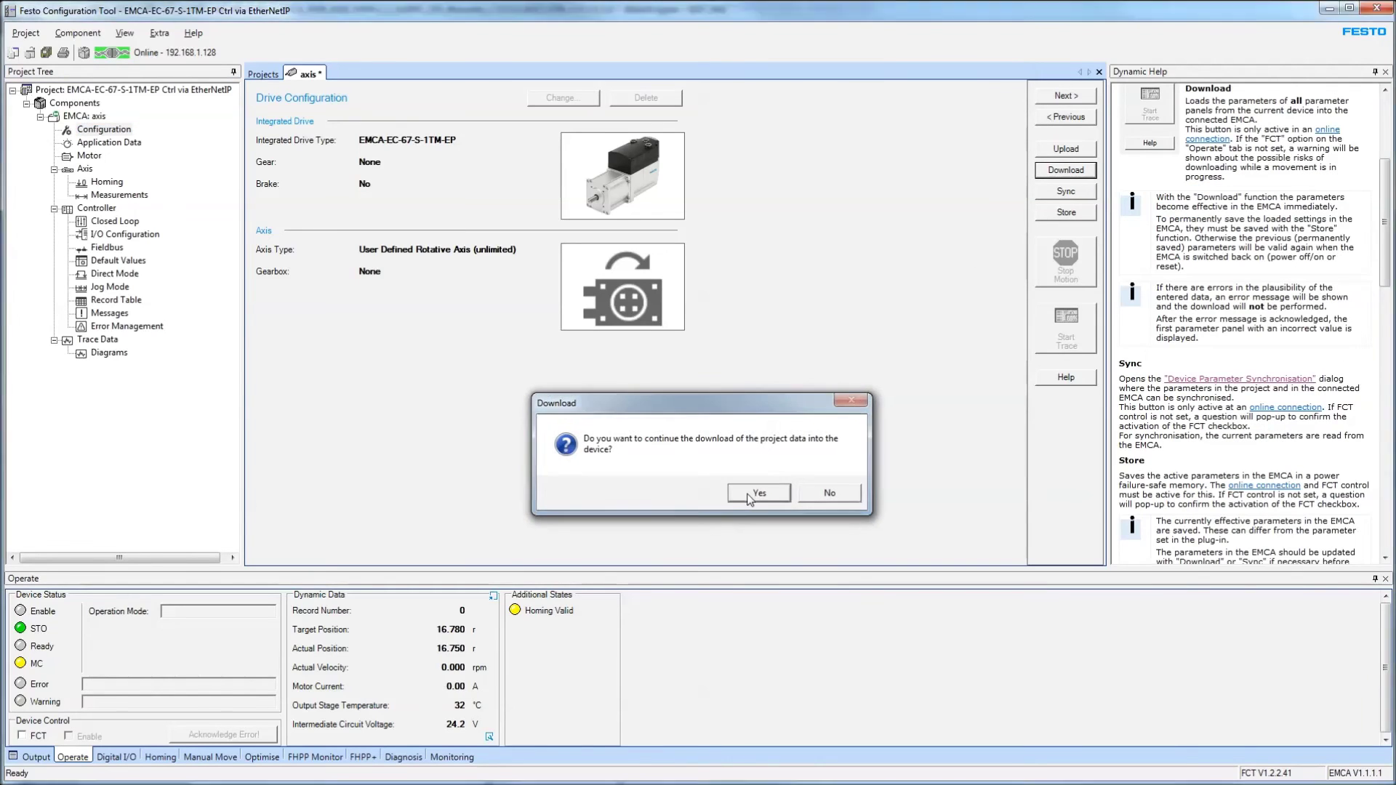
pyautogui.click(792, 497)
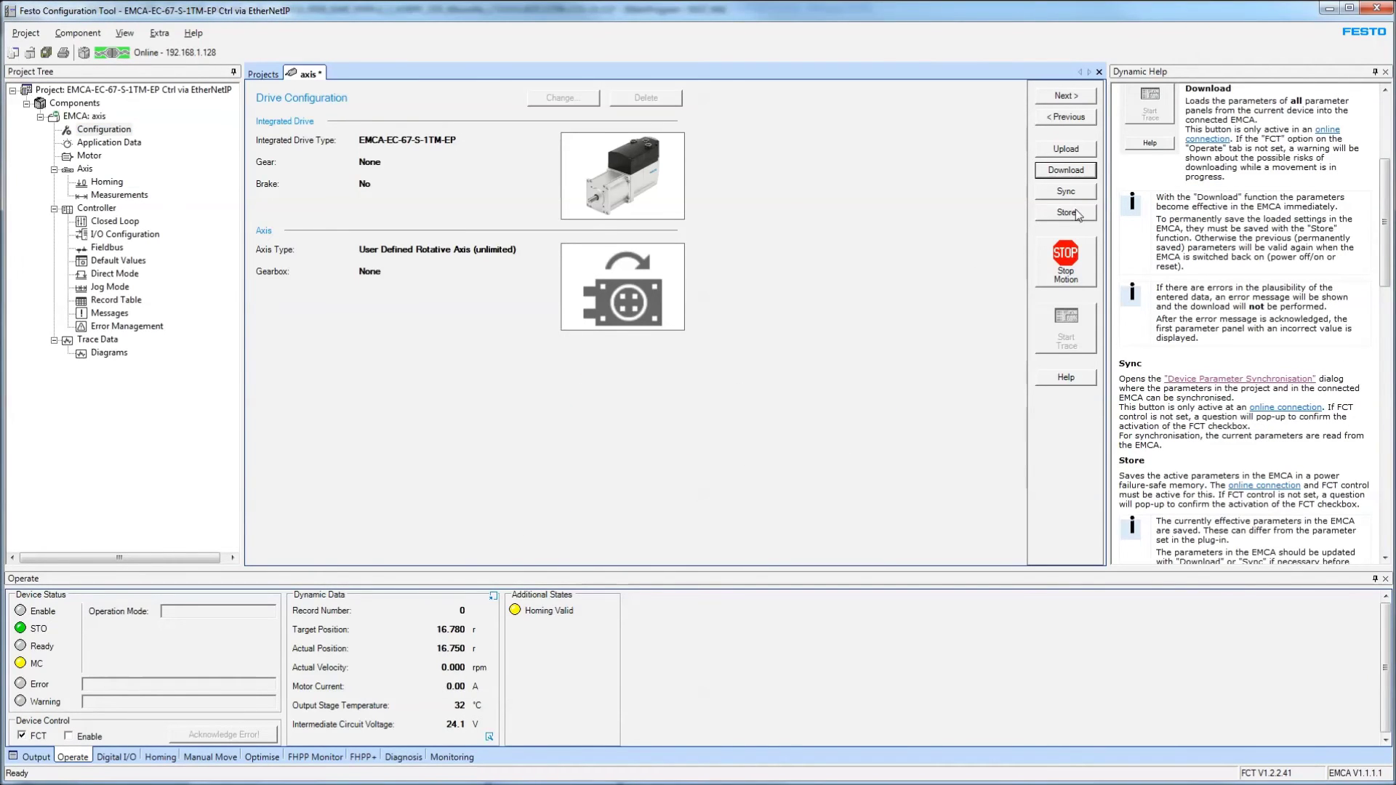
pyautogui.click(709, 488)
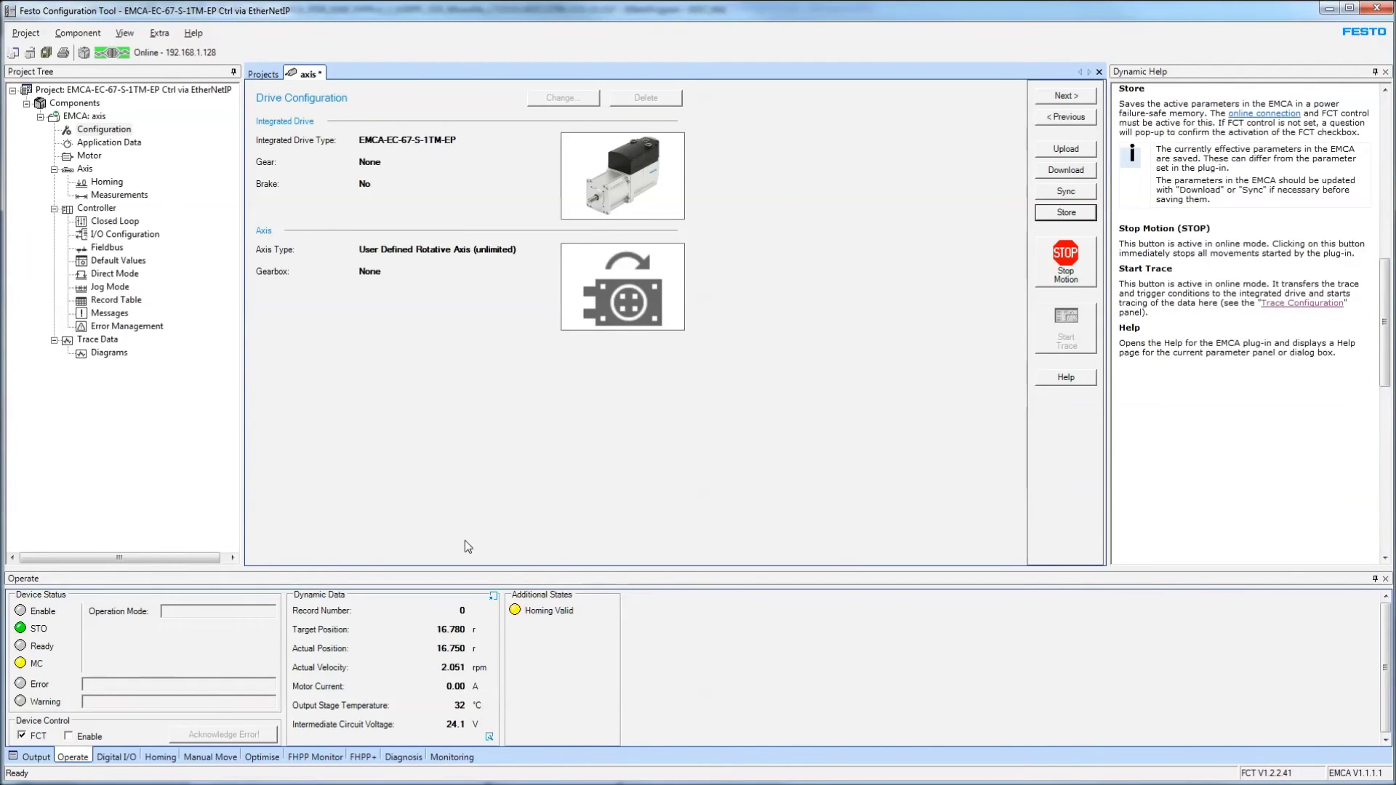
pyautogui.click(22, 735)
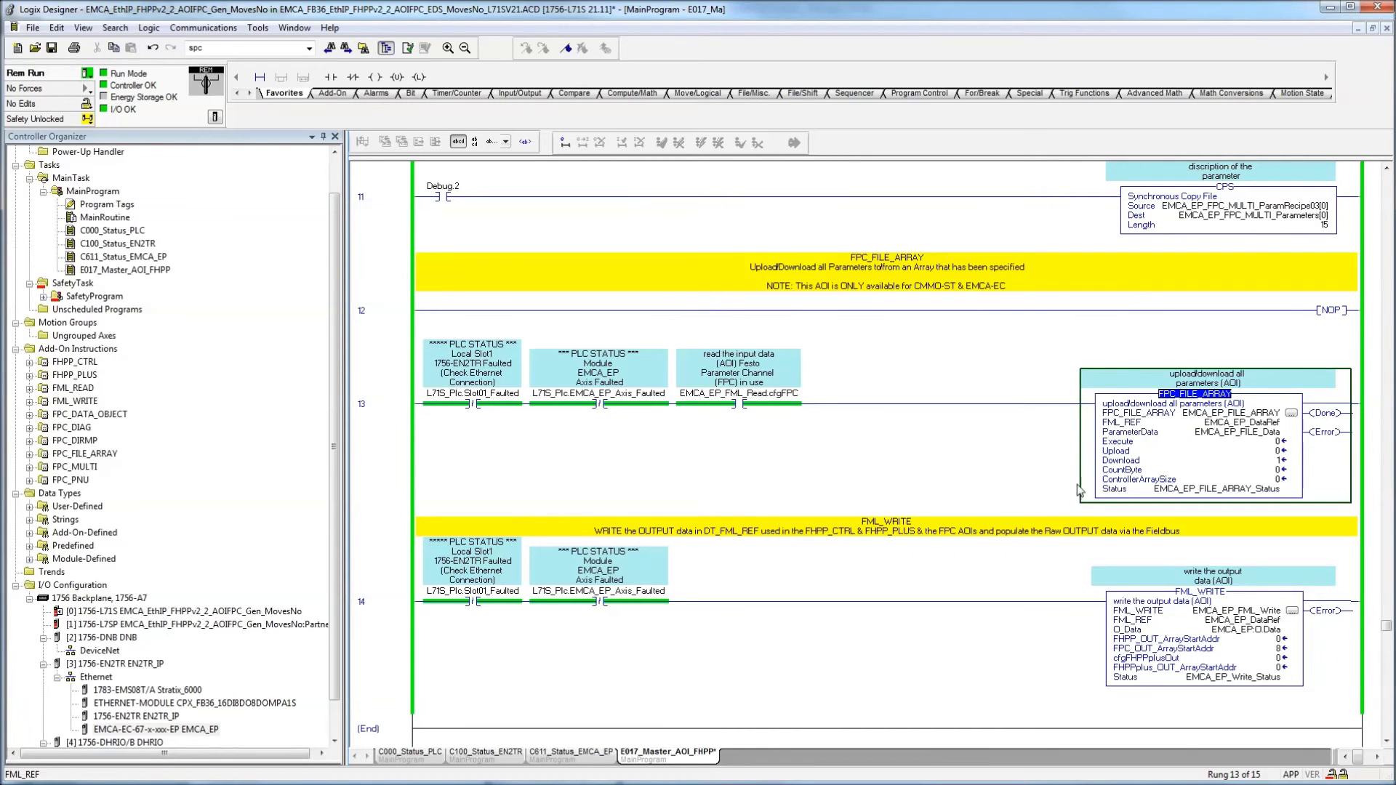
# Back in Logix Designer, set FPC_FILE_ARRAY's Download to 0 and its Upload to 1.
pyautogui.click(1267, 442)
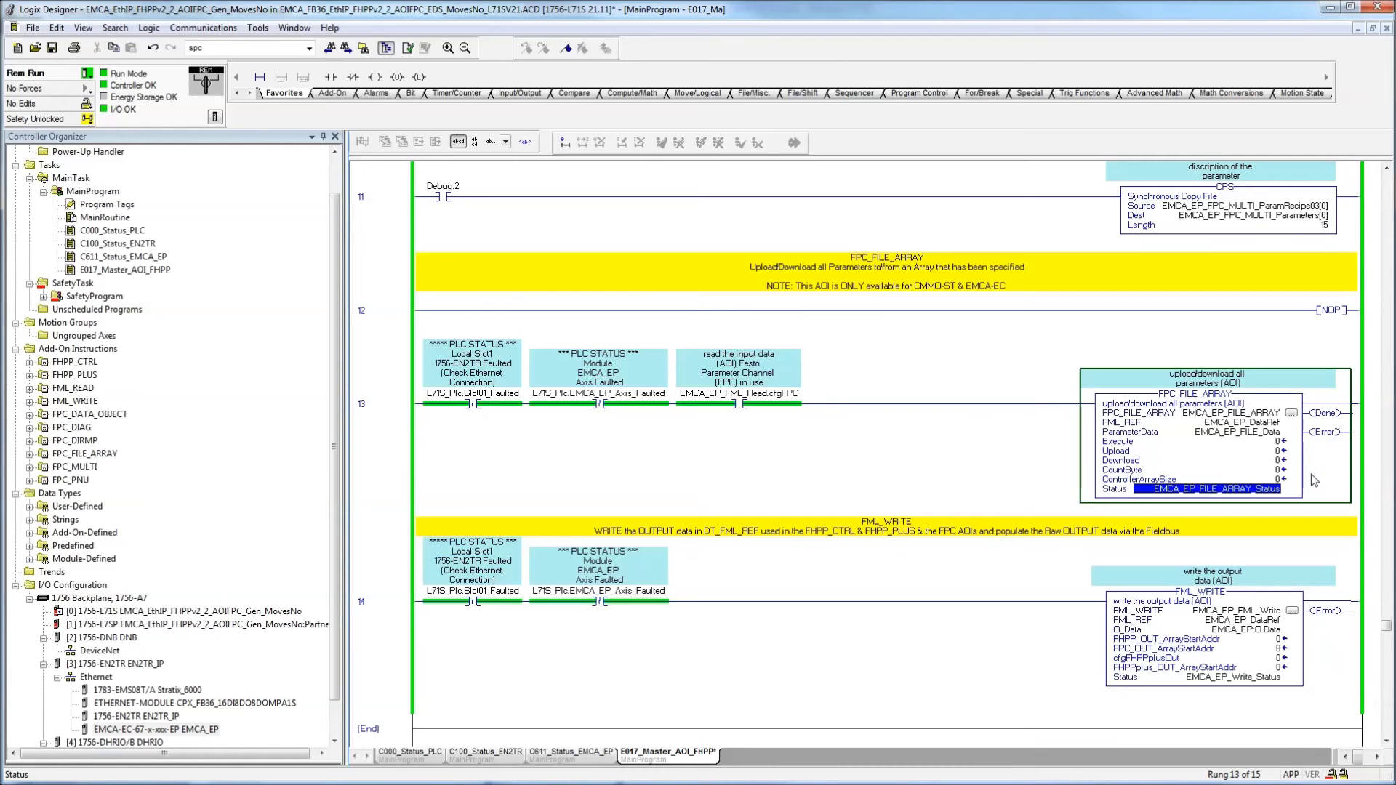
pyautogui.click(1273, 445)
pyautogui.click(1275, 452)
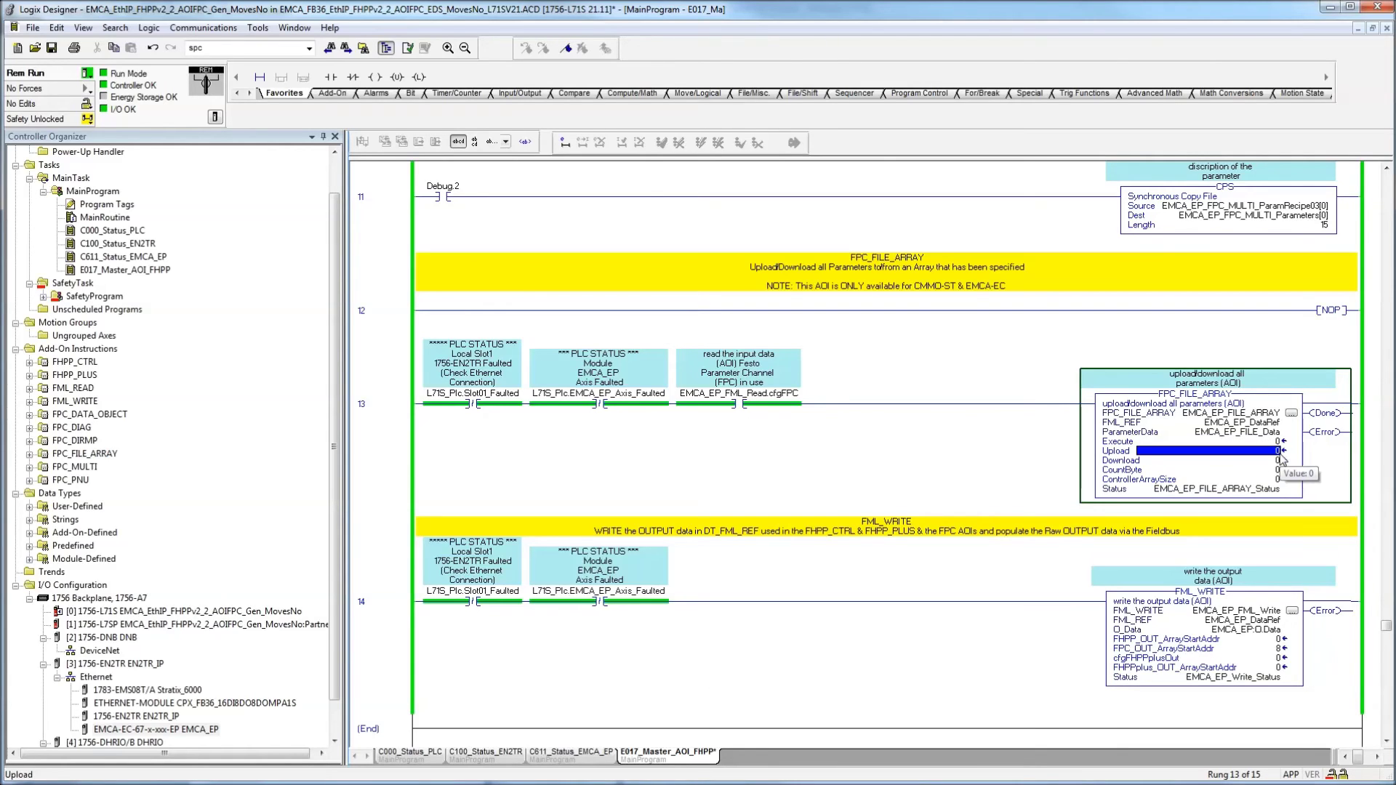
pyautogui.write('1')
pyautogui.press('Return')
pyautogui.click(1265, 441)
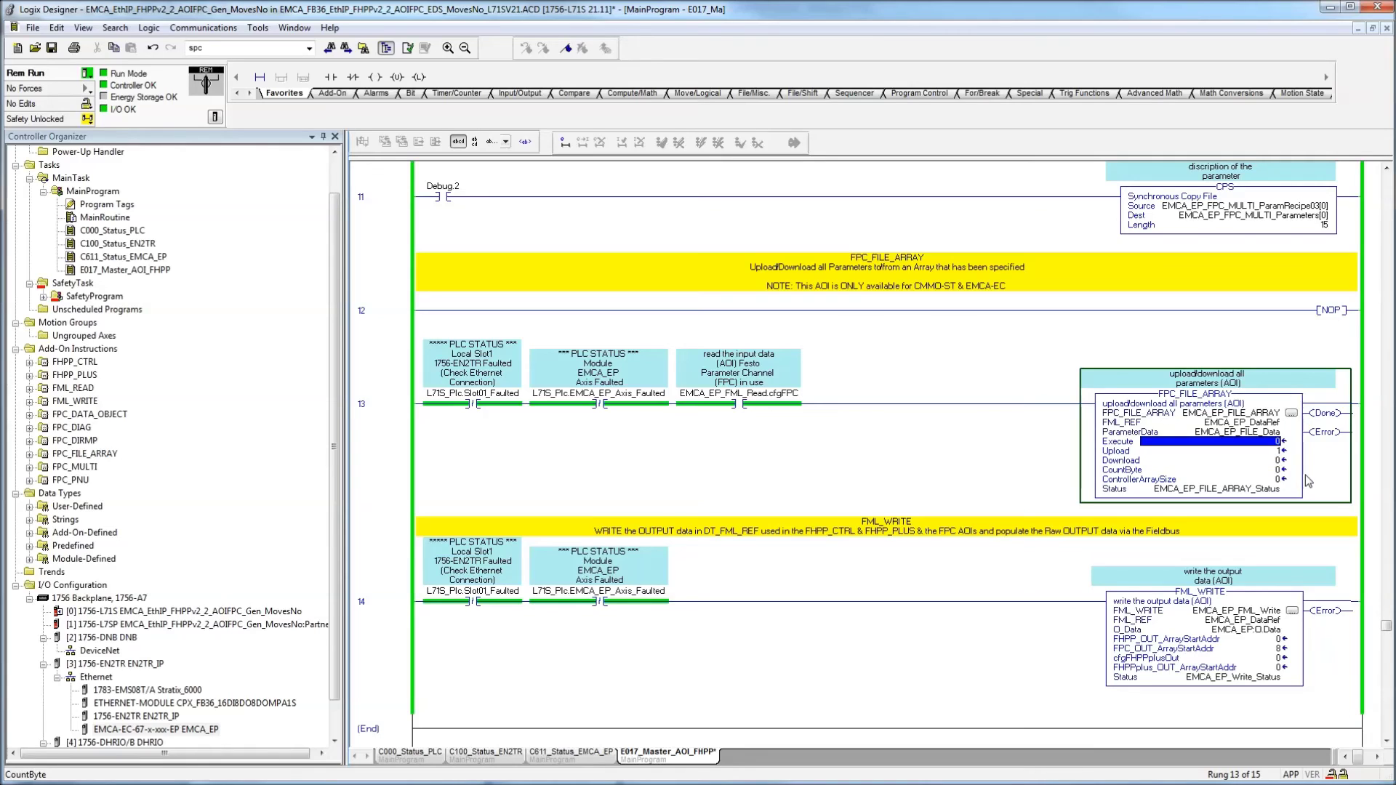
# Monitor the EMCA_EP_FILE_Data tag to check its data type and array size, and return to the ladder routine.
pyautogui.click(1253, 433)
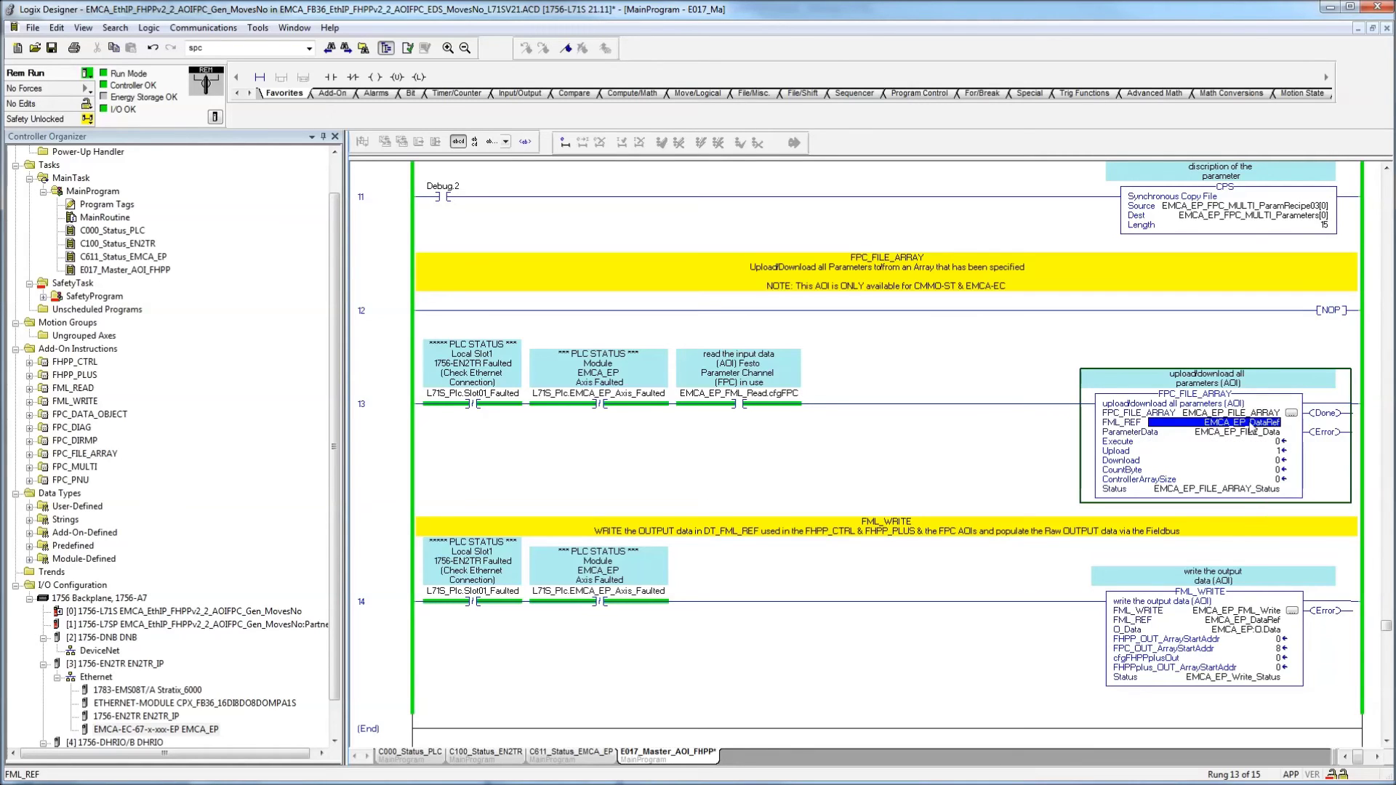
pyautogui.rightClick(1261, 439)
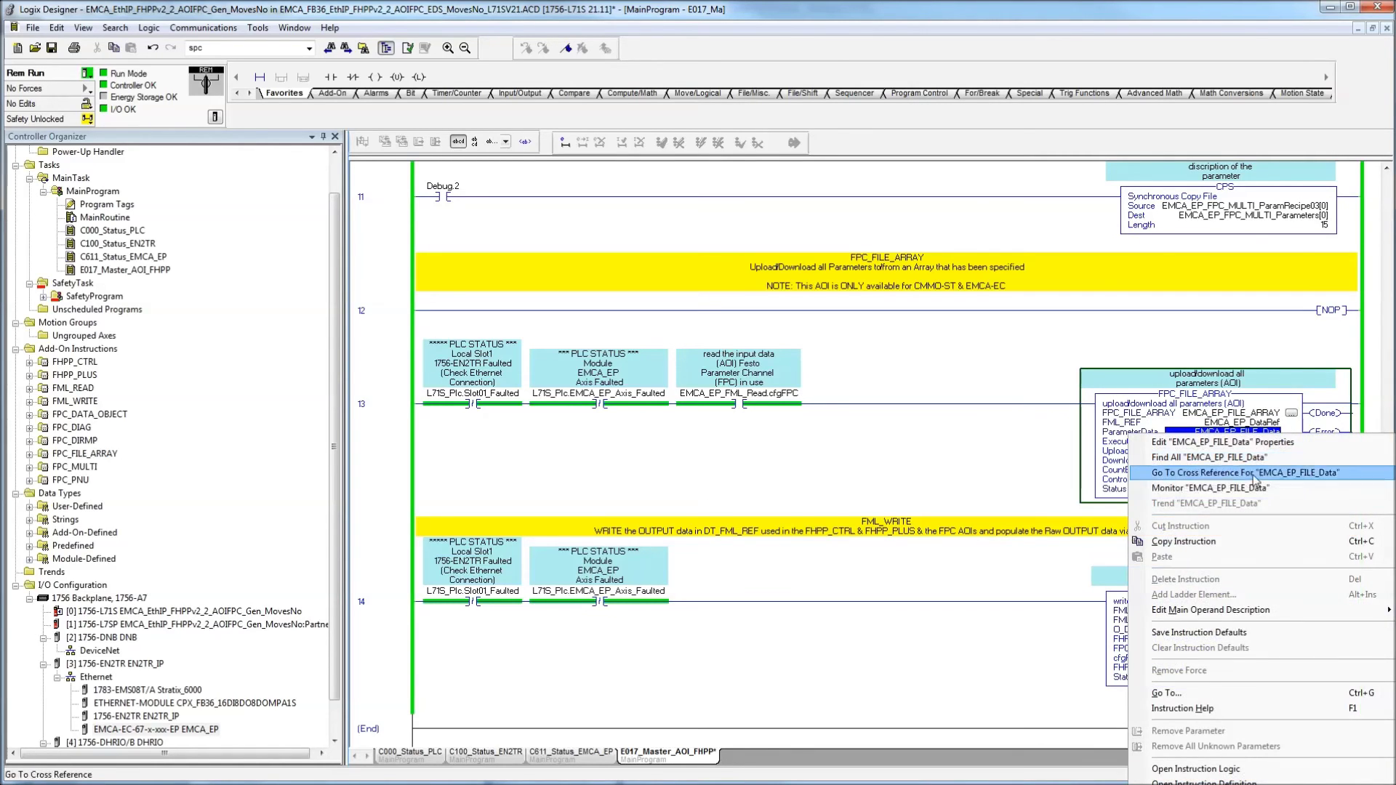
pyautogui.click(1178, 494)
pyautogui.doubleClick(982, 740)
pyautogui.doubleClick(983, 740)
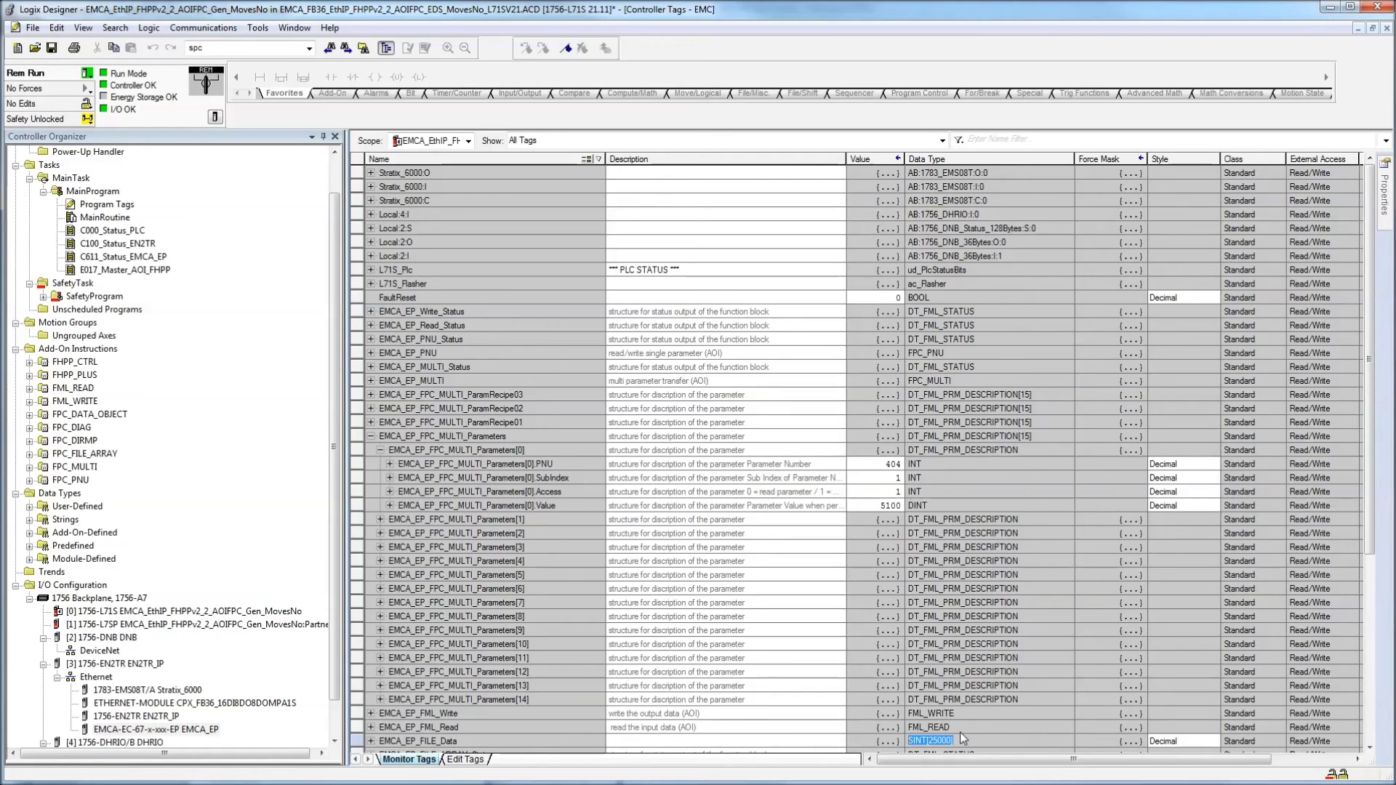
pyautogui.hotkey('ctrl', 'Tab')
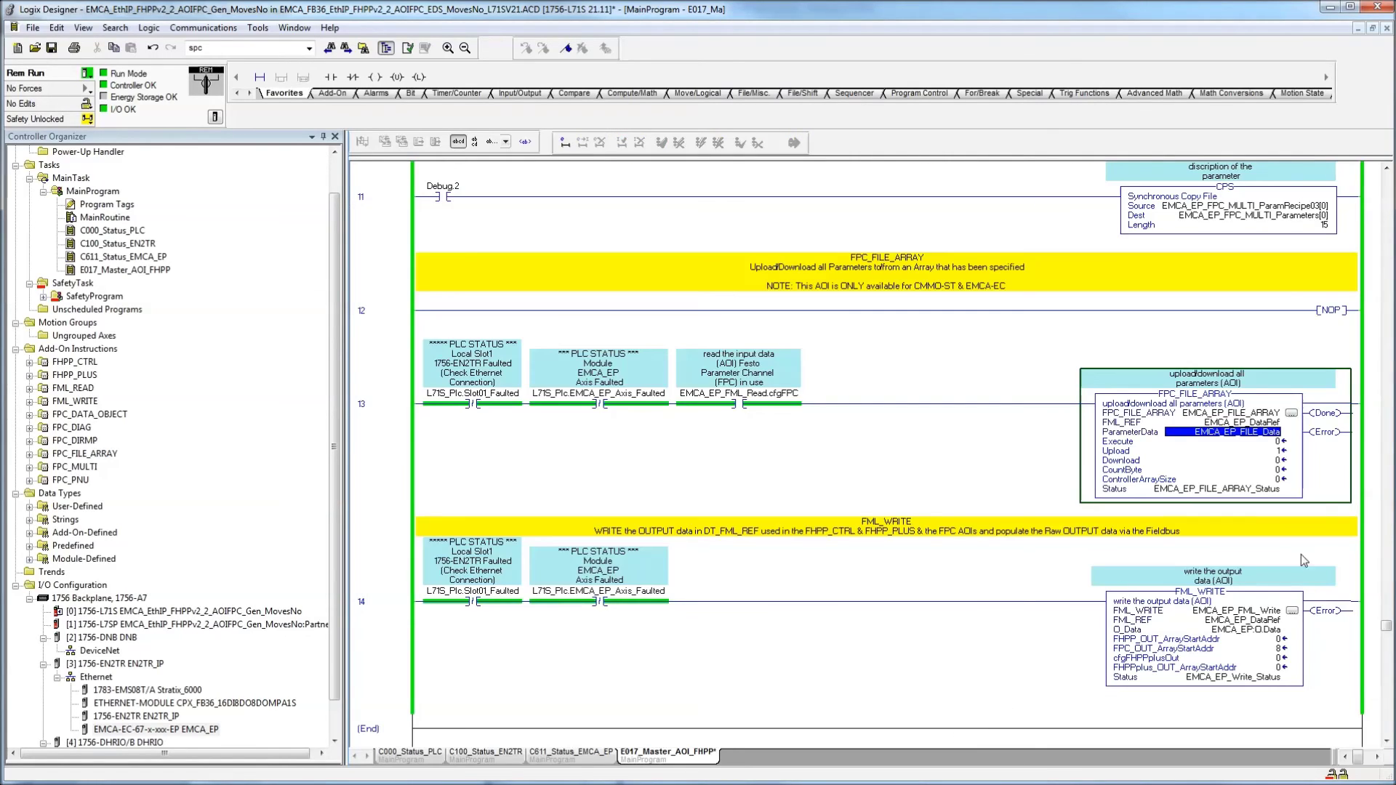
# Start the parameter upload by setting FPC_FILE_ARRAY's Execute to 1, and check CountByte against ControllerArraySize.
pyautogui.click(1266, 441)
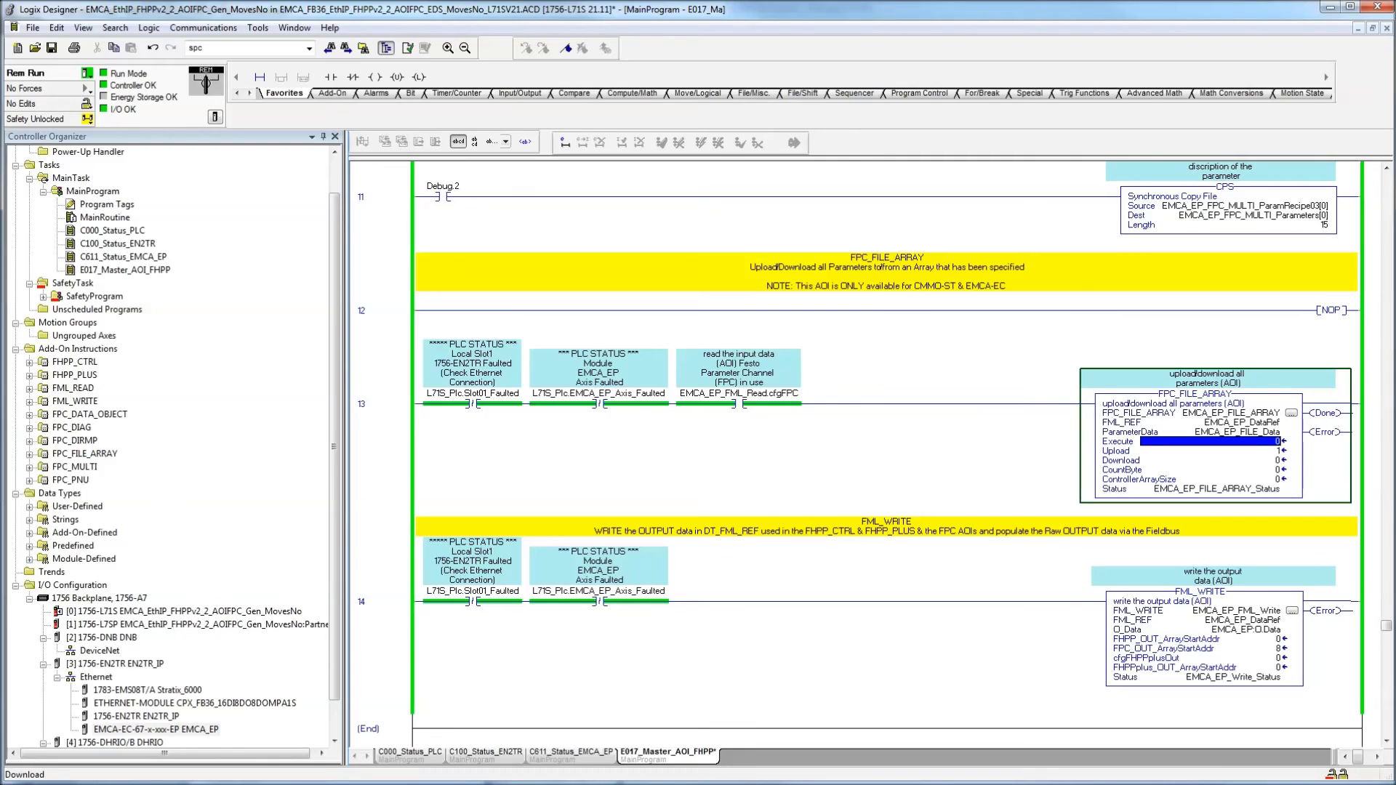
pyautogui.write('1')
pyautogui.press('Return')
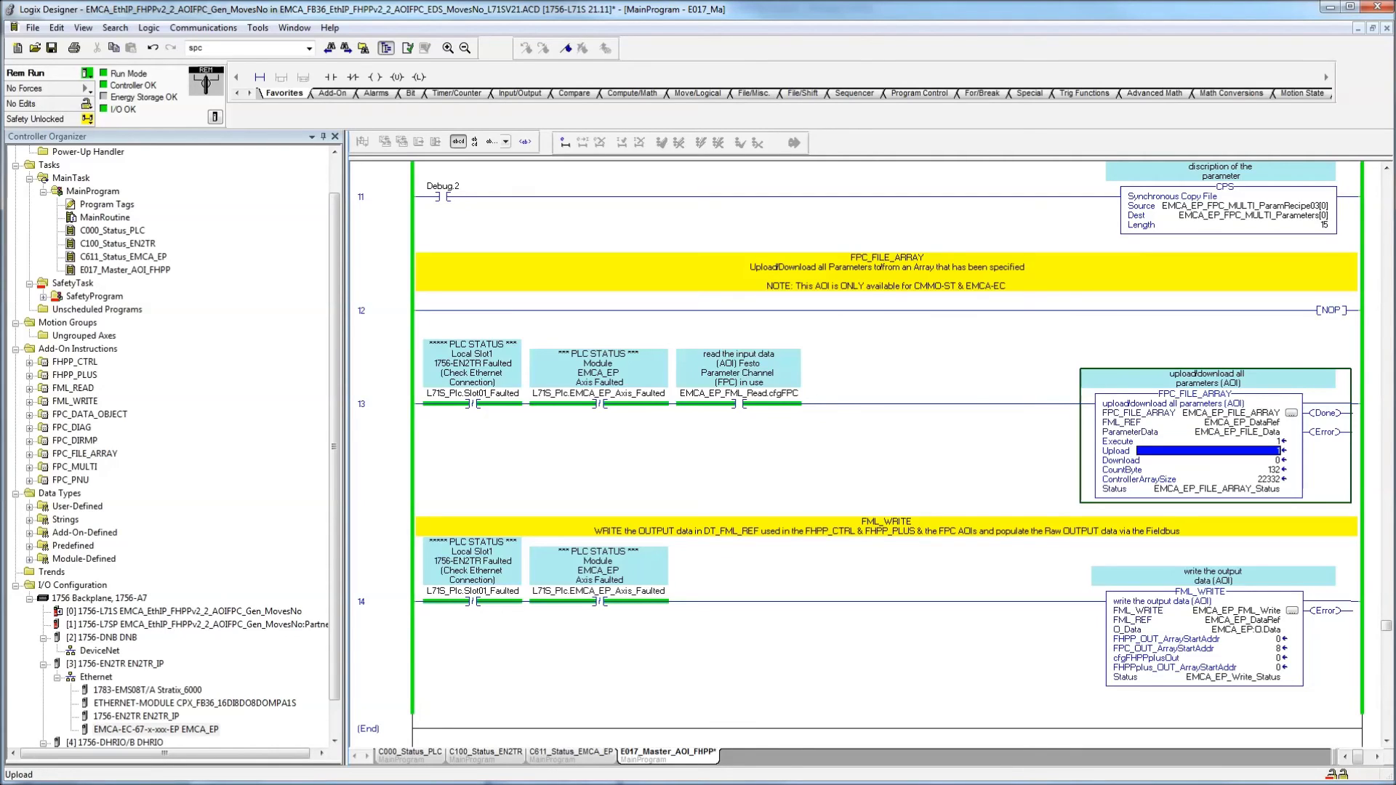
pyautogui.click(1264, 479)
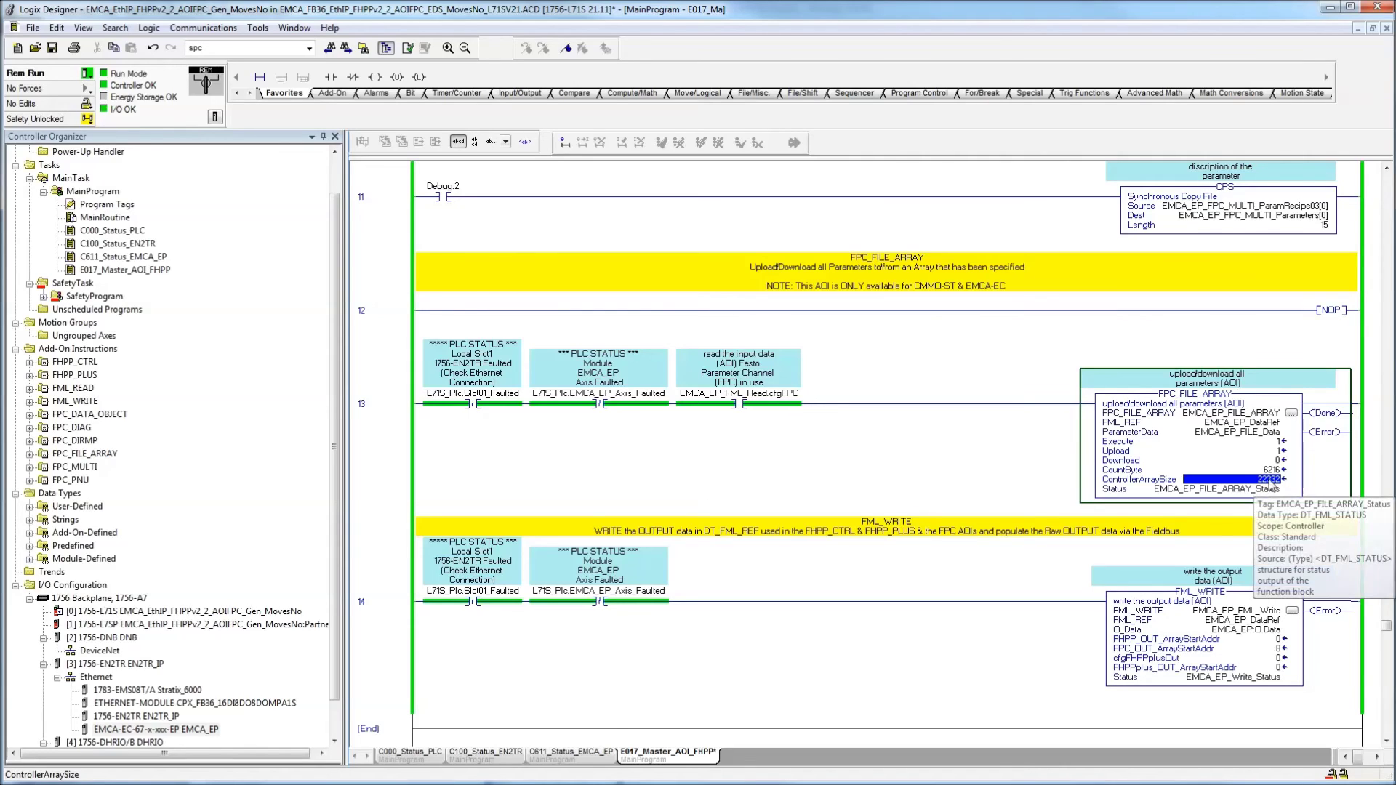
pyautogui.click(1271, 471)
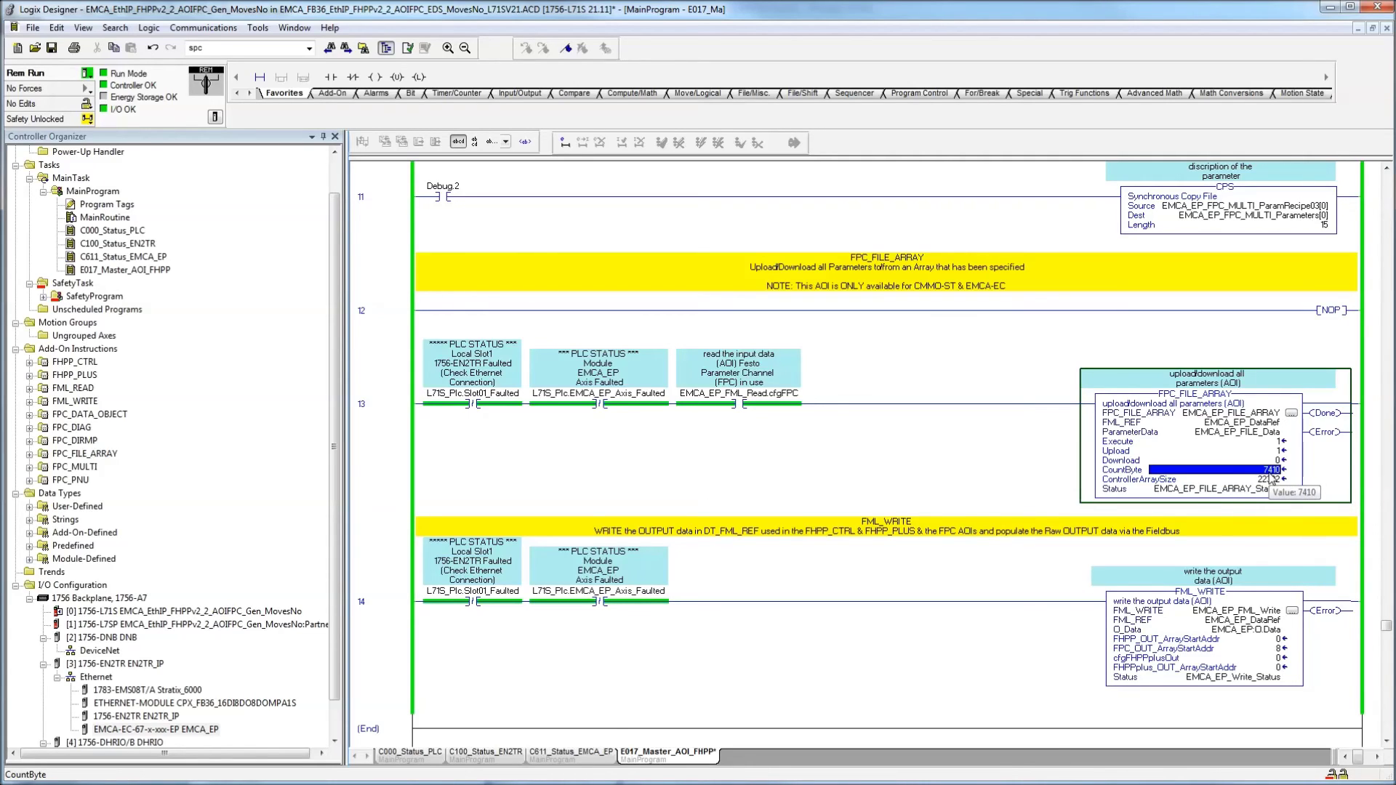
pyautogui.click(1252, 435)
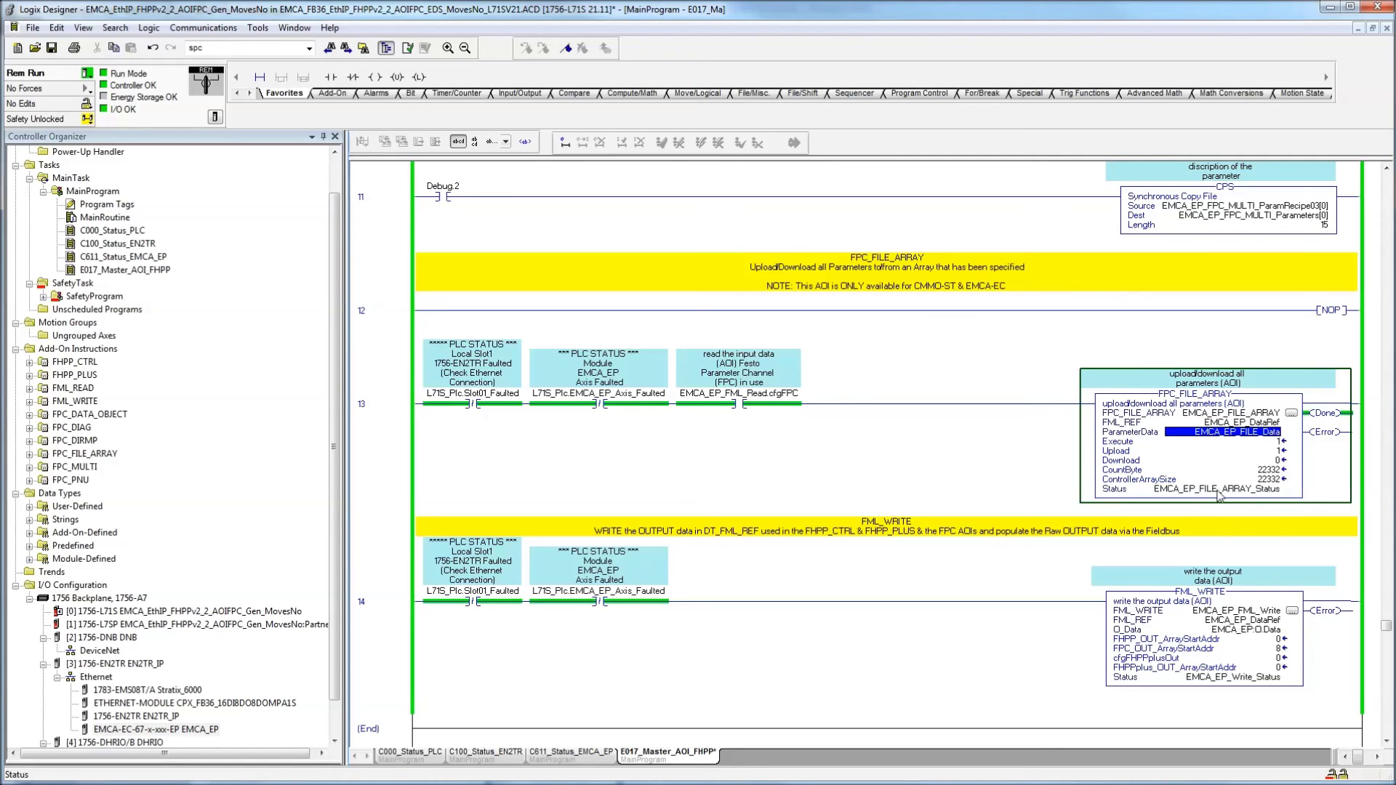
# Reset FPC_FILE_ARRAY's Execute and Upload to 0, and set its Download to 1.
pyautogui.click(1278, 441)
pyautogui.write('1')
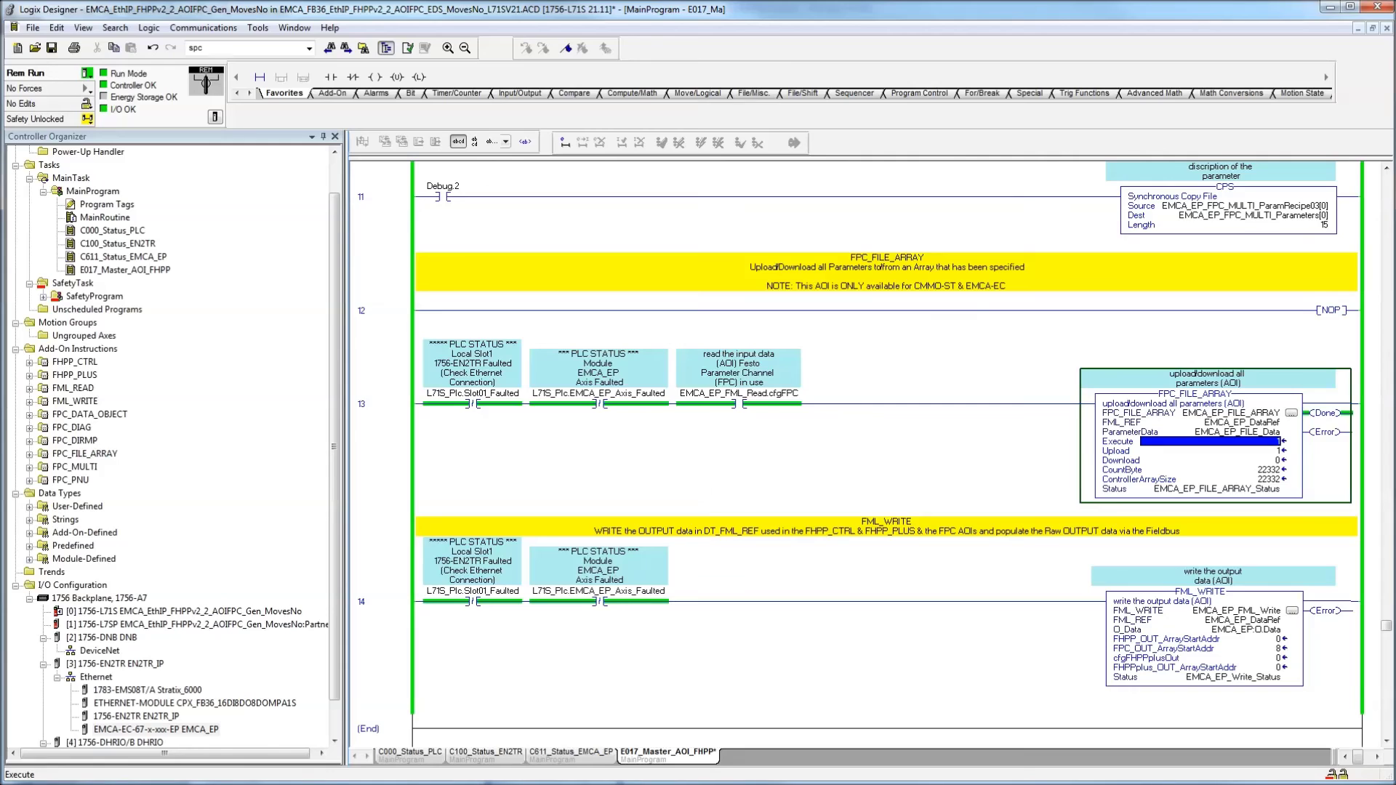
pyautogui.press('Return')
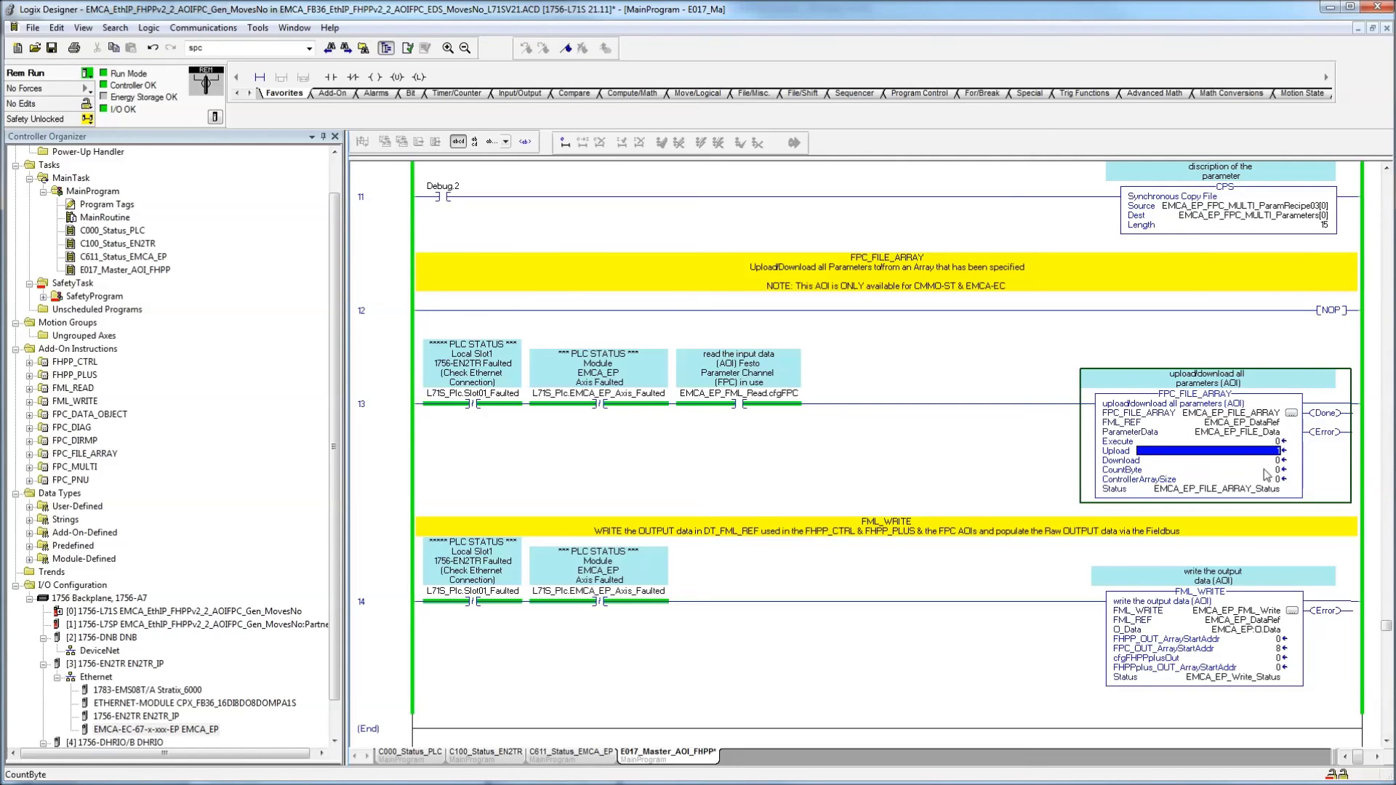
pyautogui.write('0')
pyautogui.press('Return')
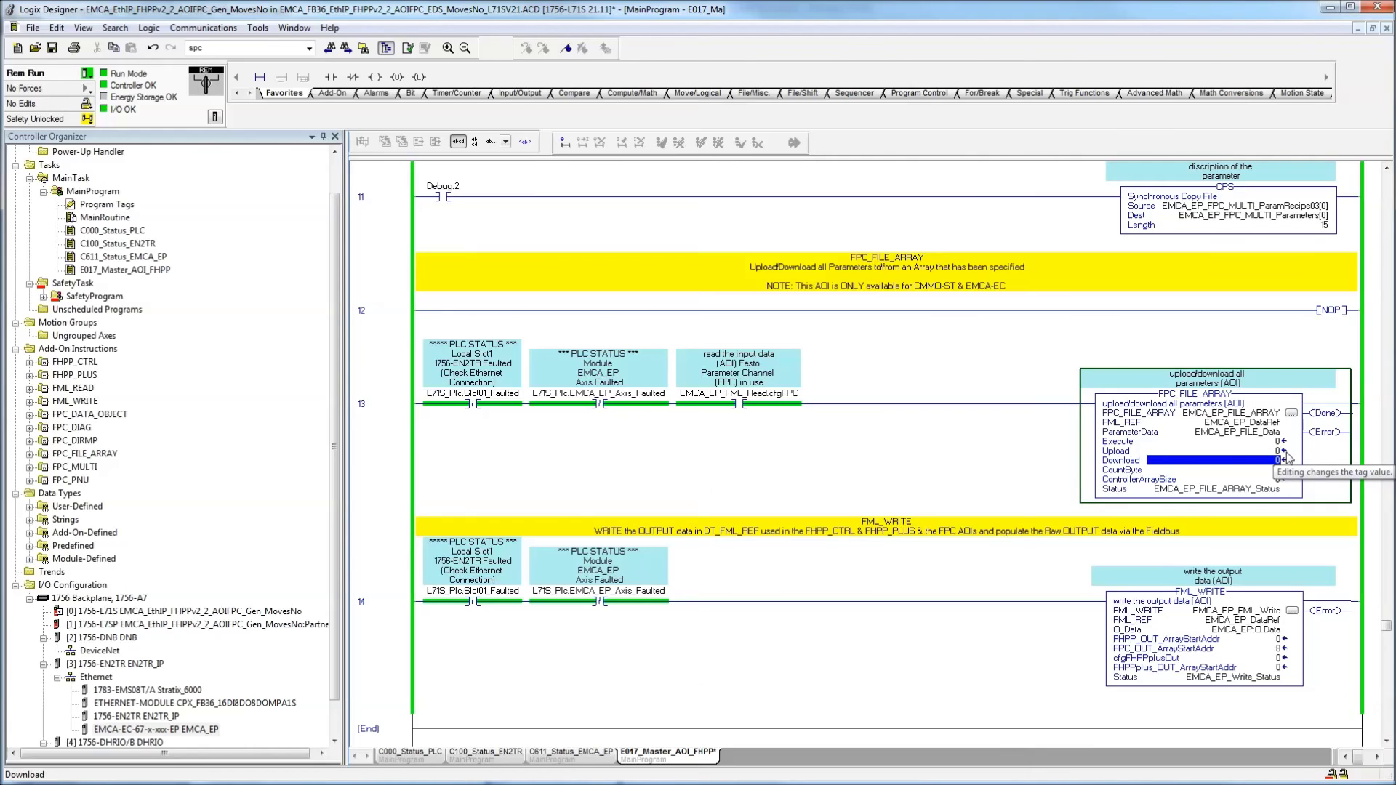
pyautogui.write('1')
pyautogui.press('Return')
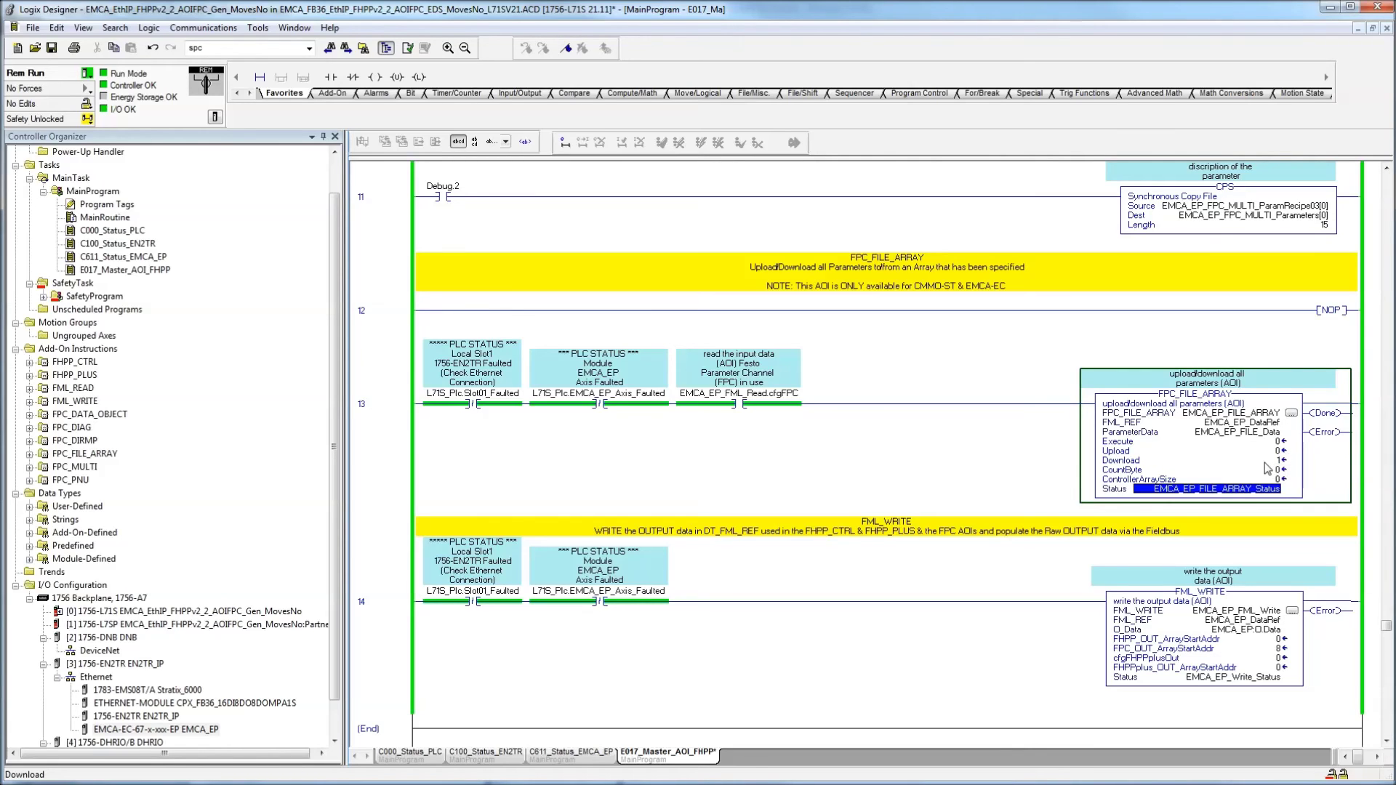
# Save the Logix project, uploading the current online tag values with it.
pyautogui.click(1267, 462)
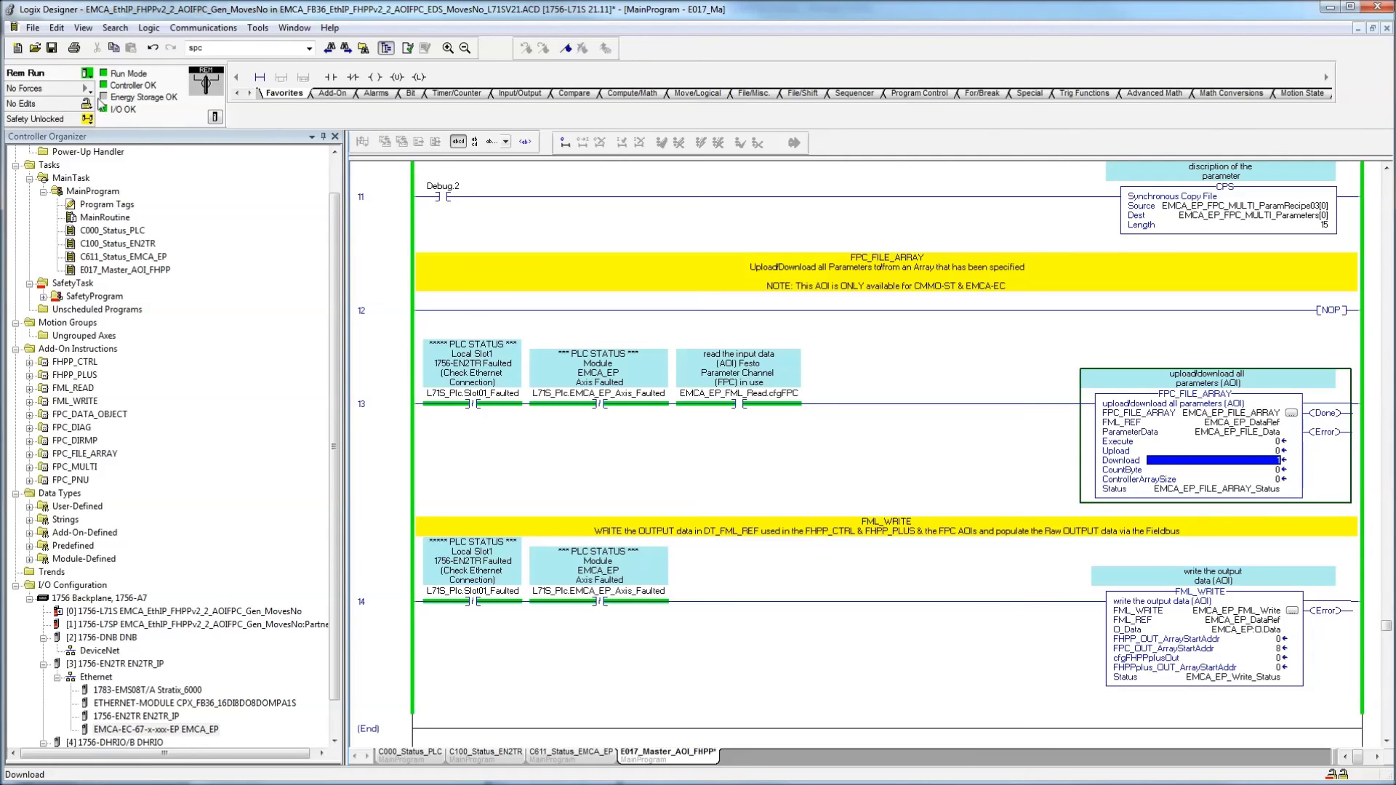
pyautogui.click(52, 47)
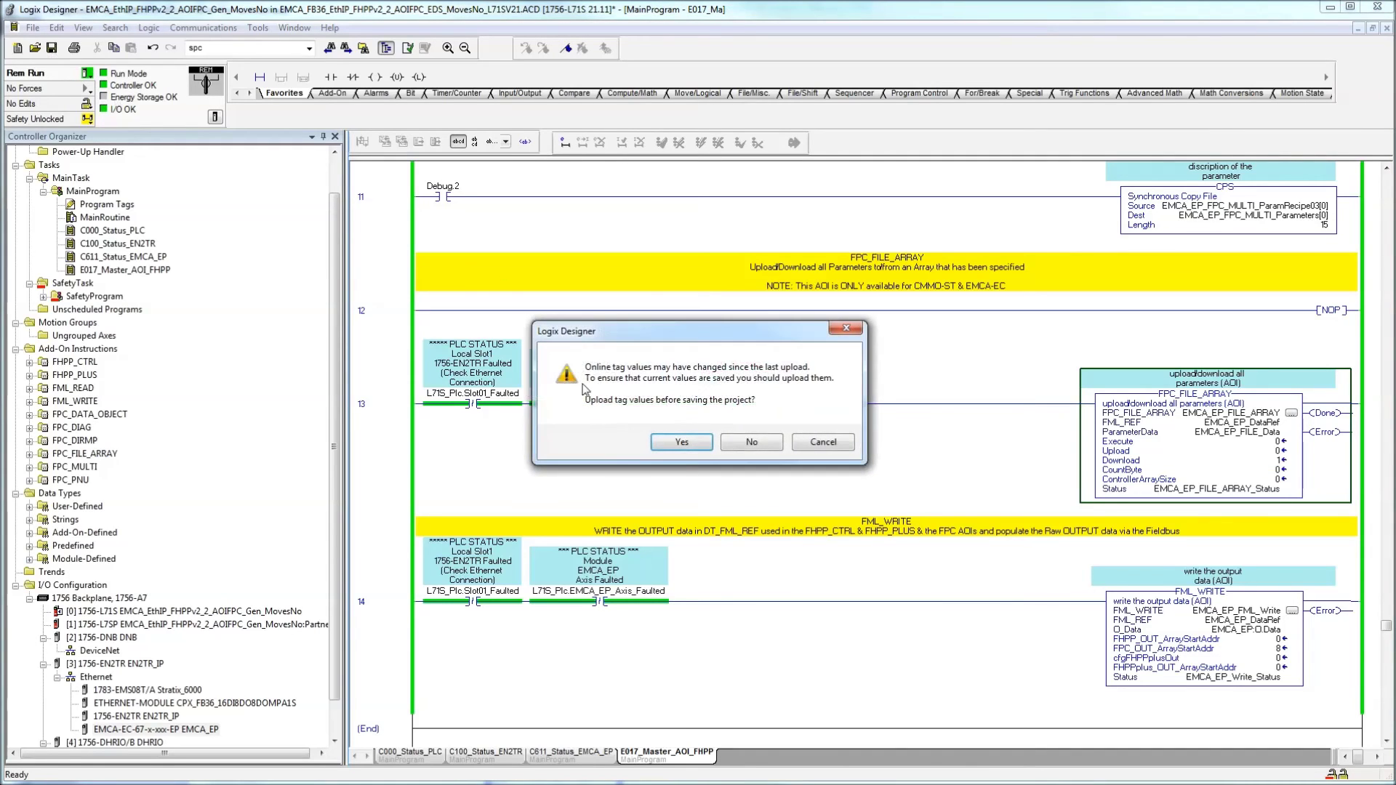
pyautogui.click(681, 442)
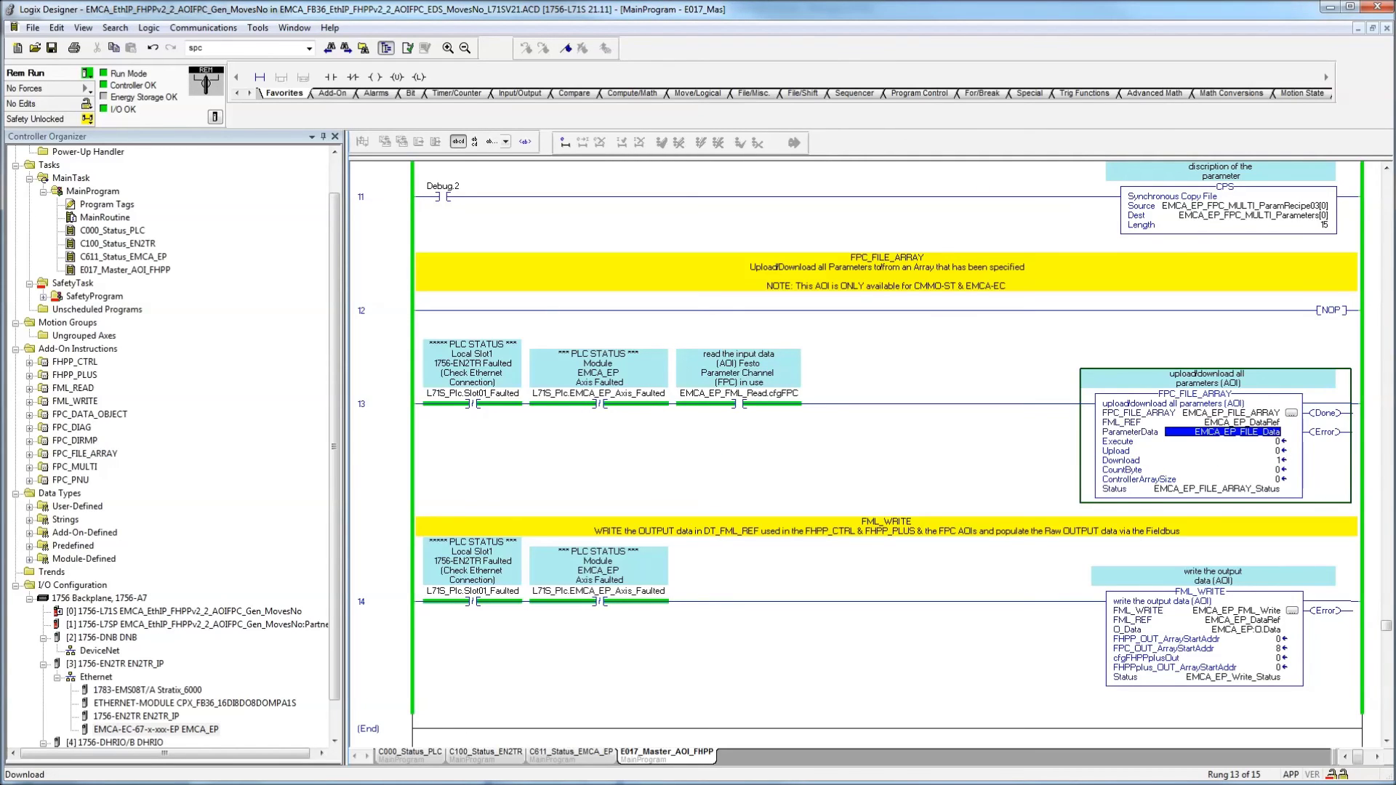
# Switch to the Festo Configuration Tool and reset the online EMCA controller to its factory settings.
pyautogui.hotkey('alt', 'Tab')
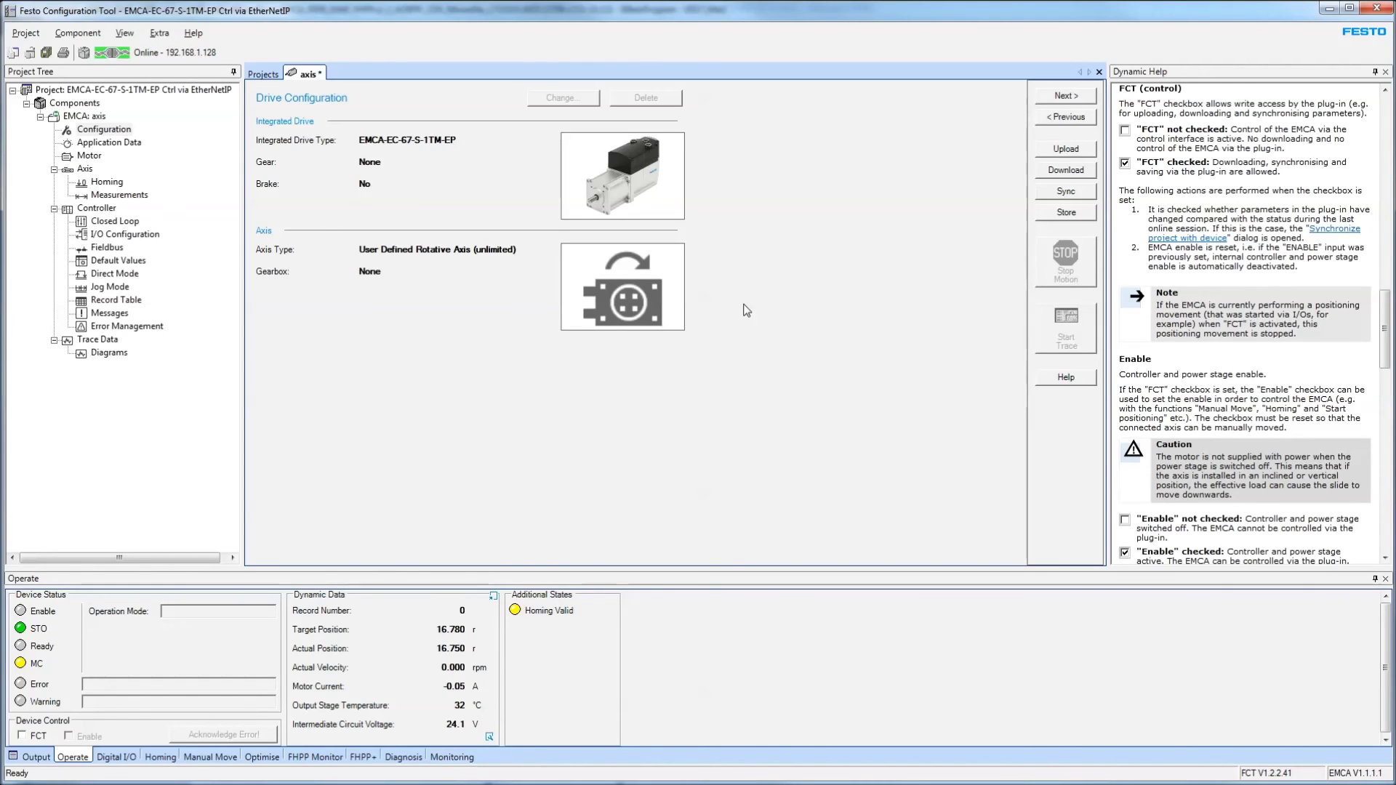
pyautogui.click(77, 36)
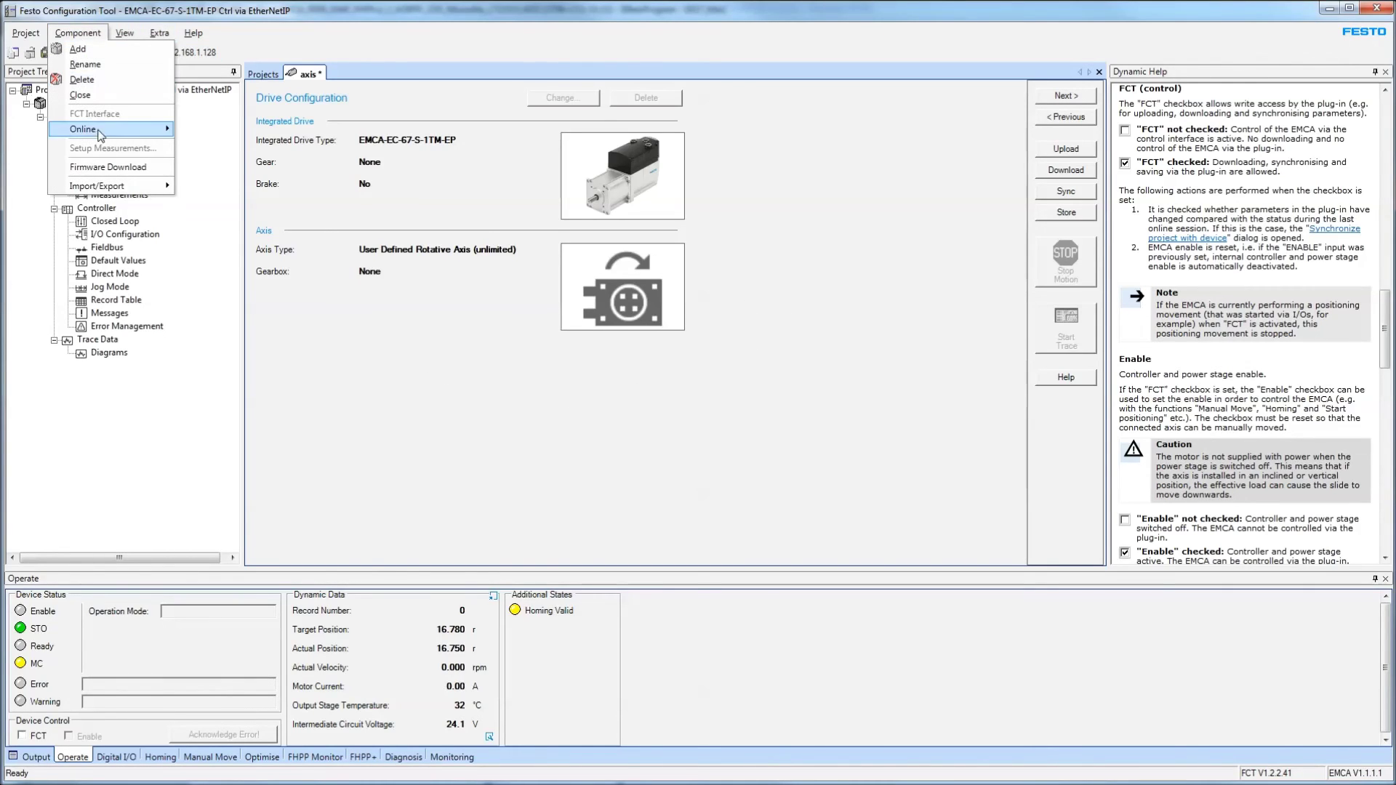
pyautogui.moveTo(102, 130)
pyautogui.click(233, 197)
pyautogui.click(722, 489)
pyautogui.click(761, 499)
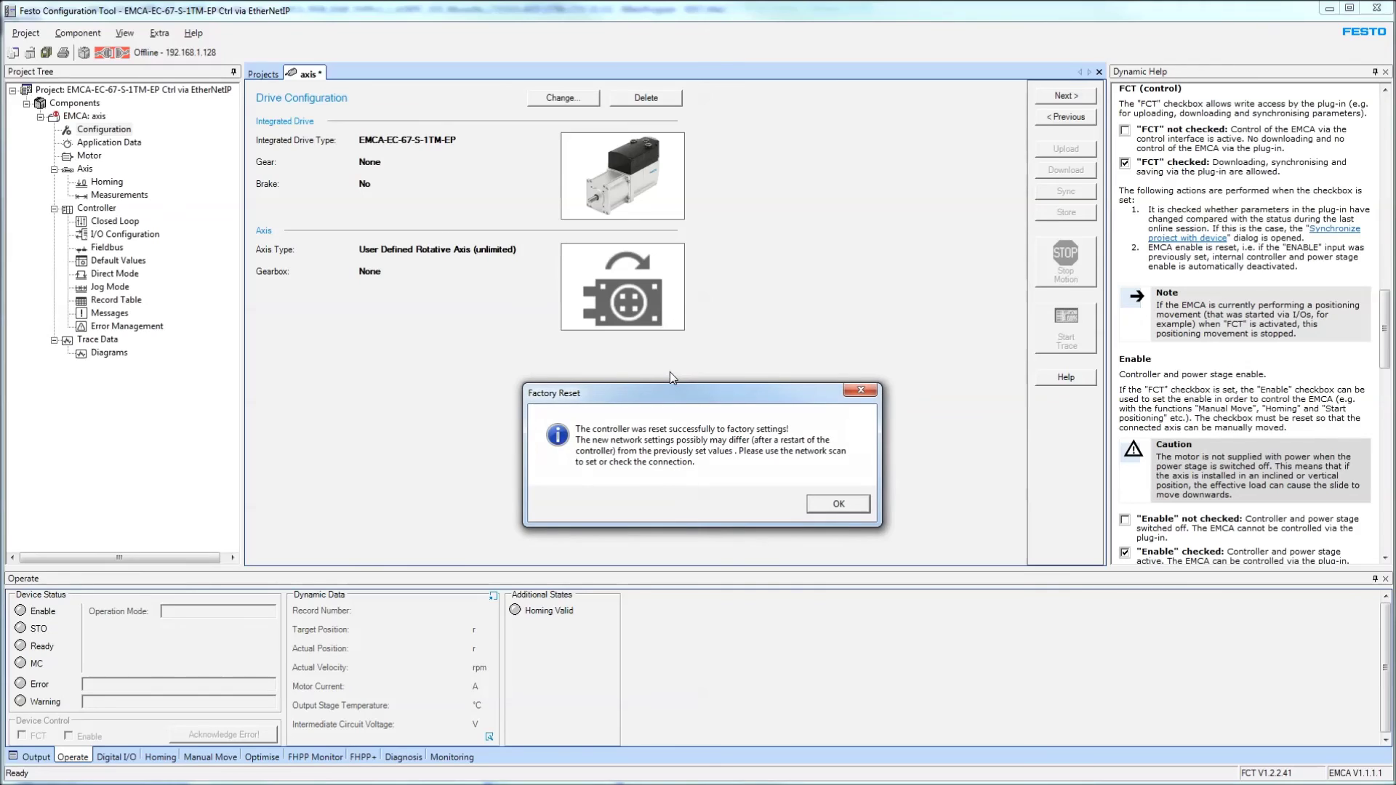
# Acknowledge the factory reset, and switch to the browser to review the Stratix switch's port-based DHCP assignments, especially Port 7.
pyautogui.click(836, 504)
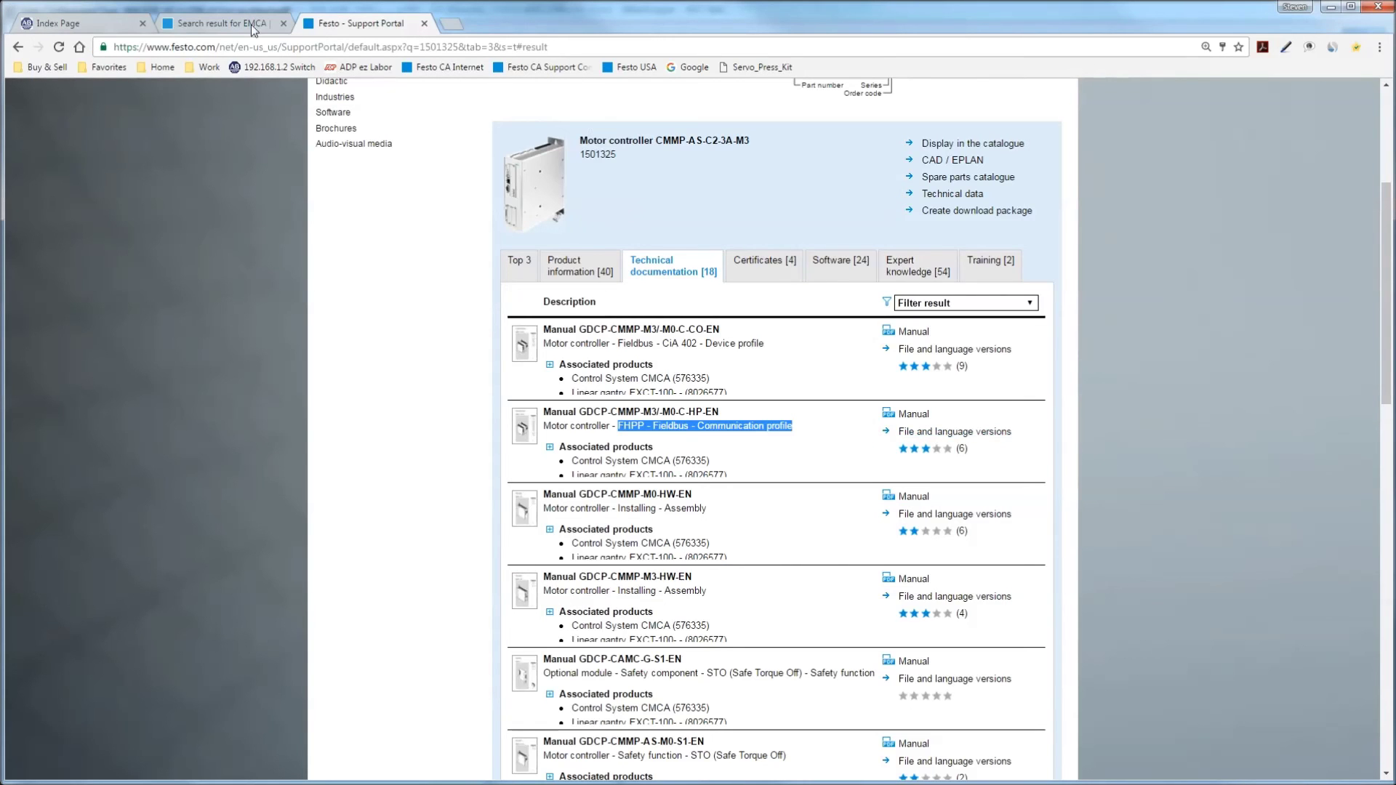
pyautogui.click(112, 29)
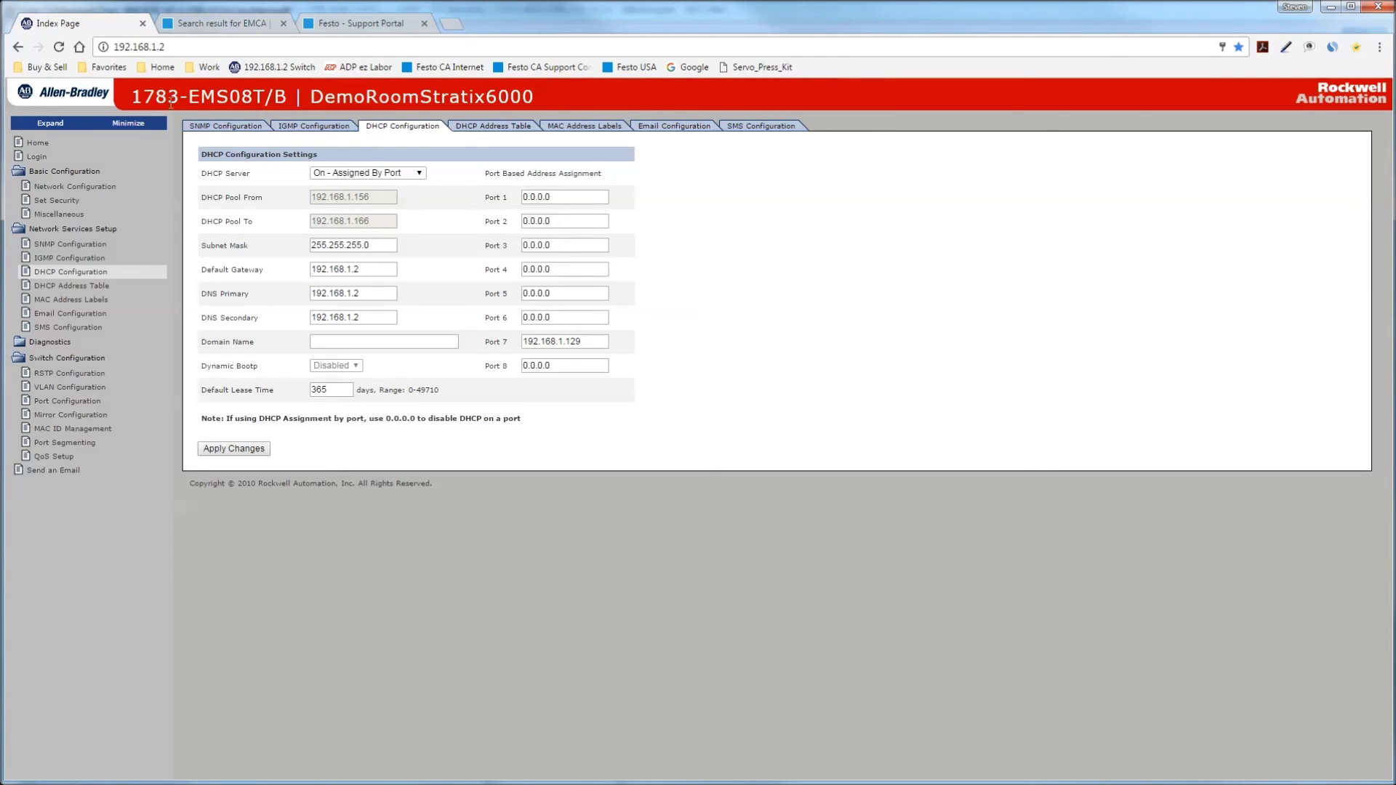
pyautogui.moveTo(133, 97); pyautogui.dragTo(294, 113)
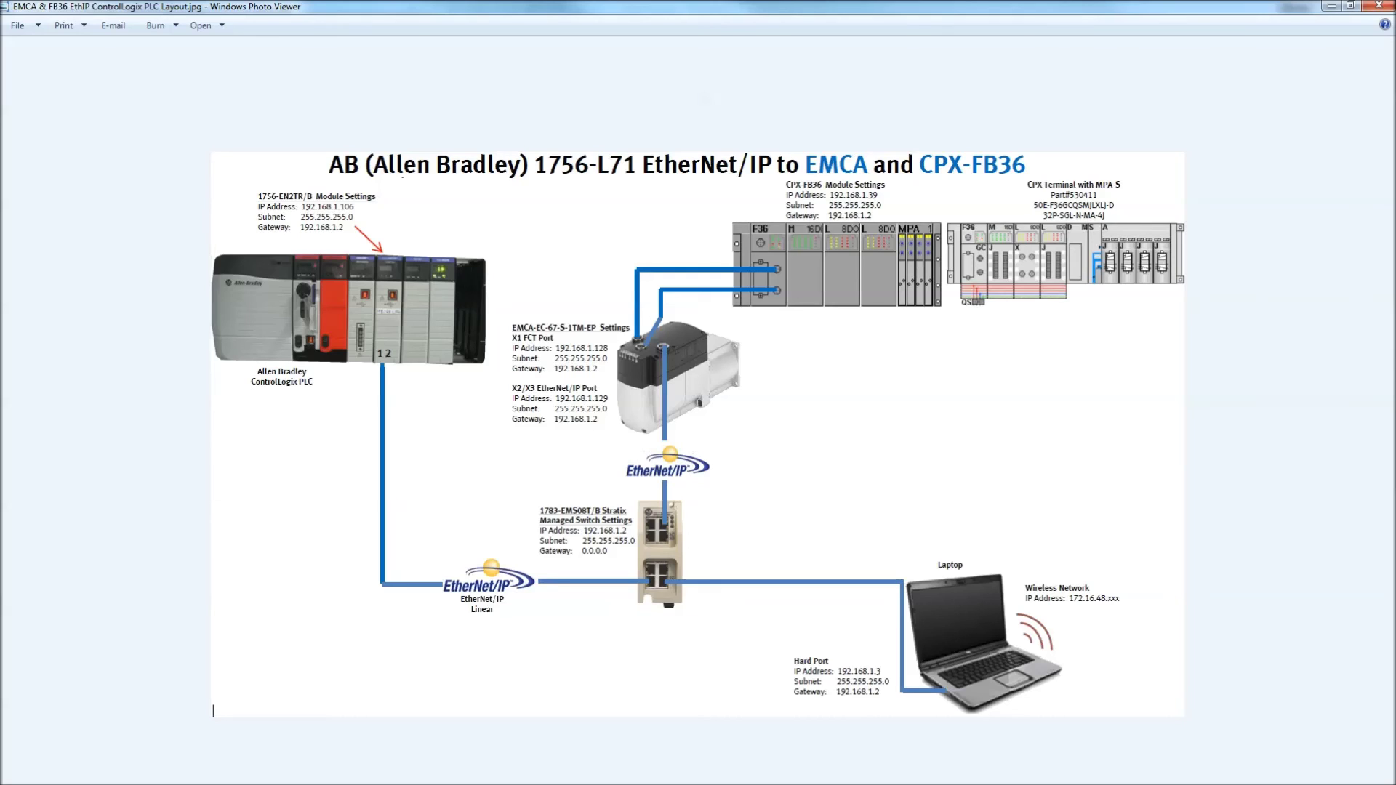
pyautogui.hotkey('alt', 'Tab')
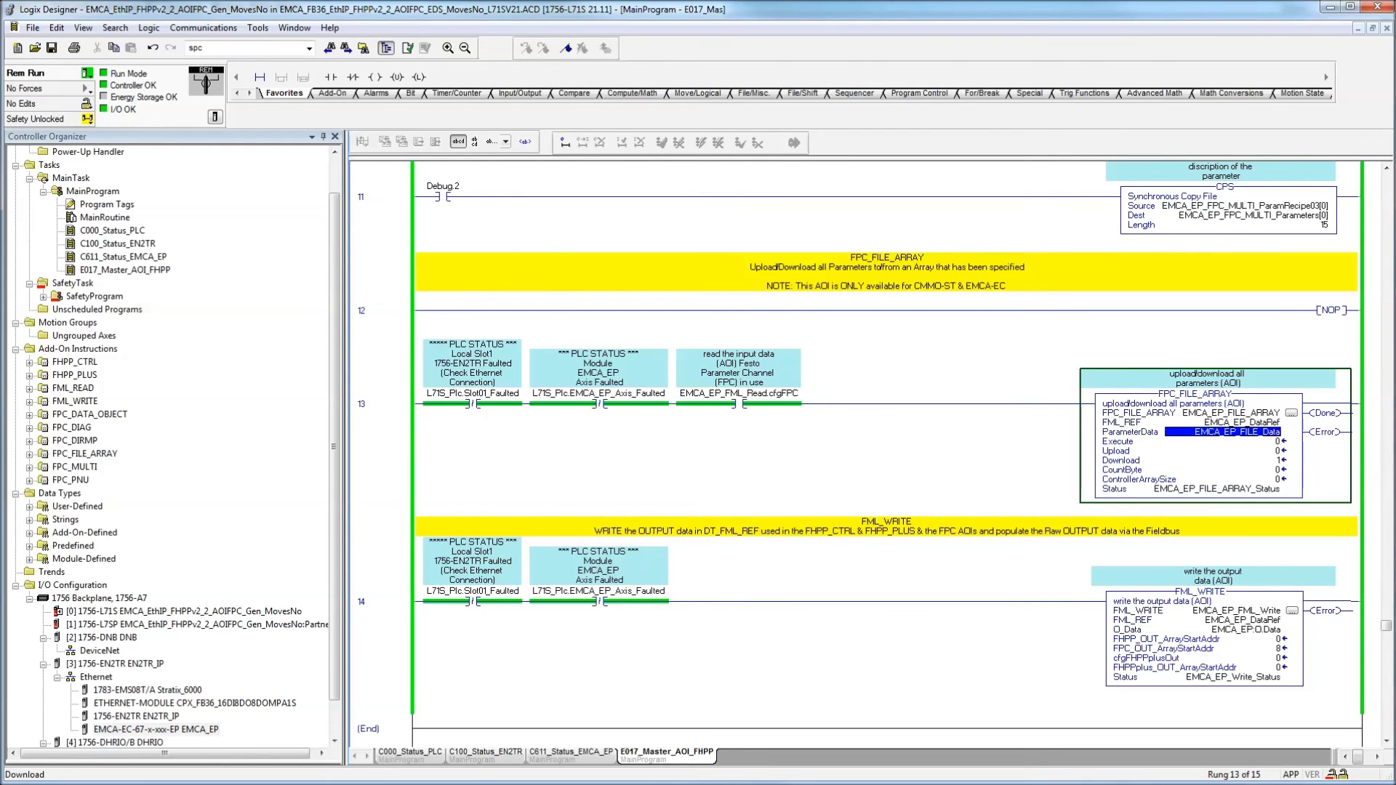
pyautogui.hotkey('alt', 'Tab')
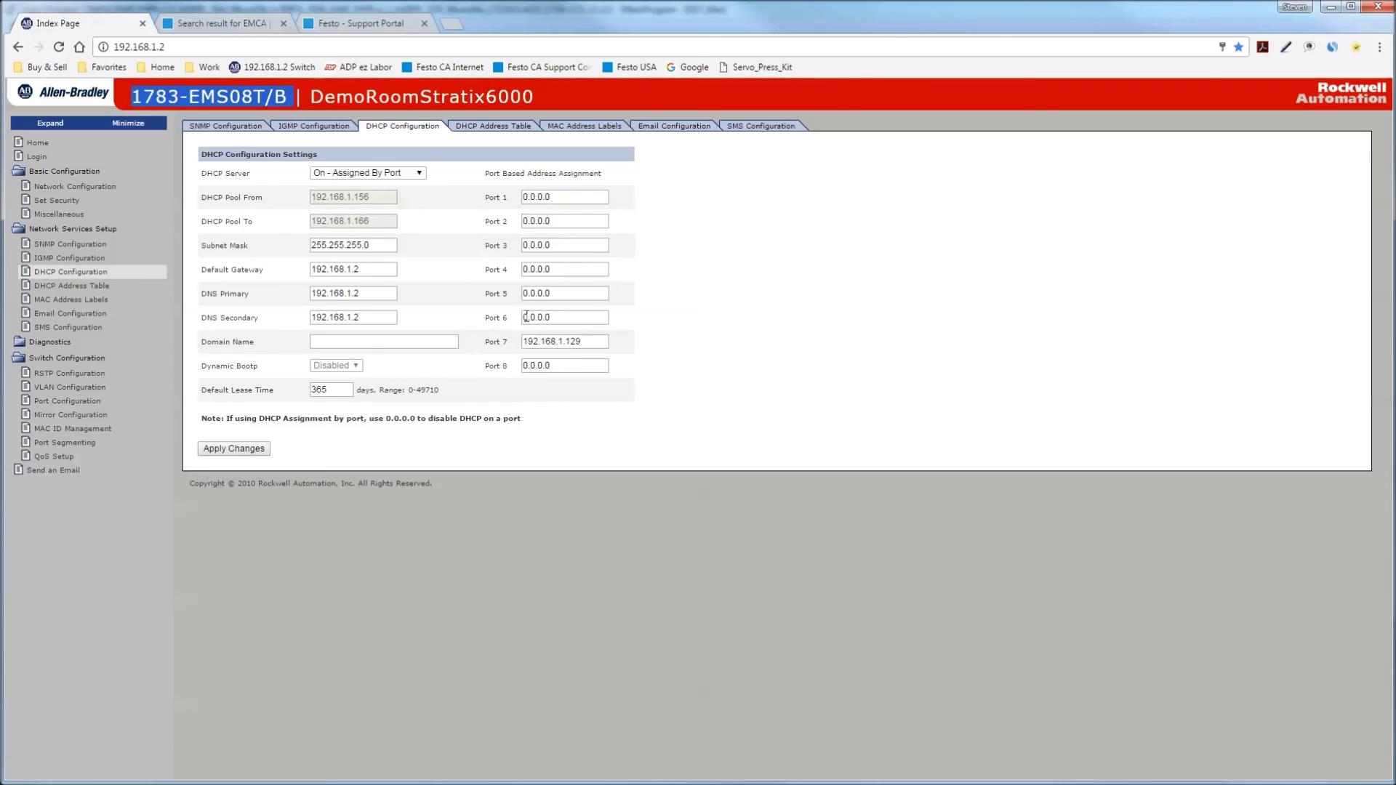
pyautogui.click(596, 342)
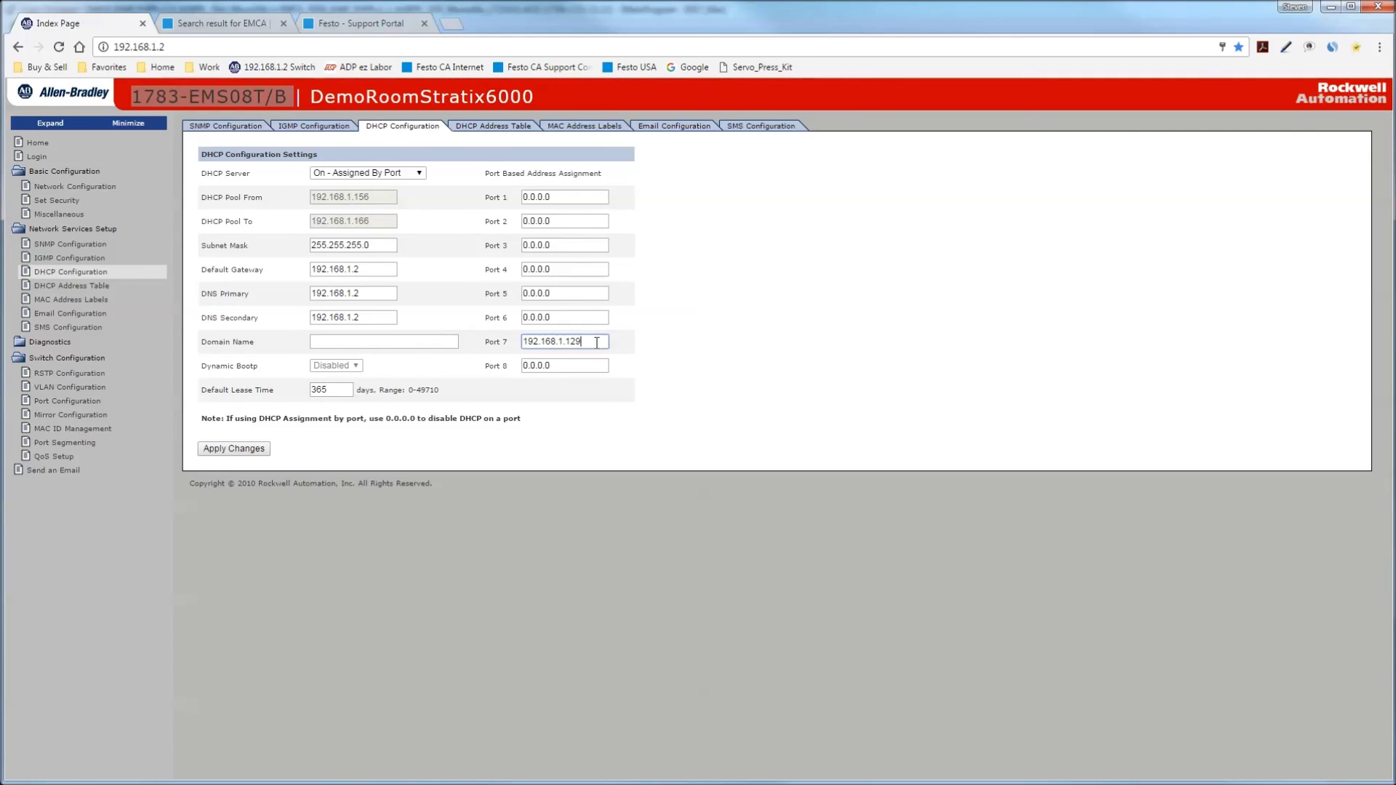
pyautogui.doubleClick(564, 197)
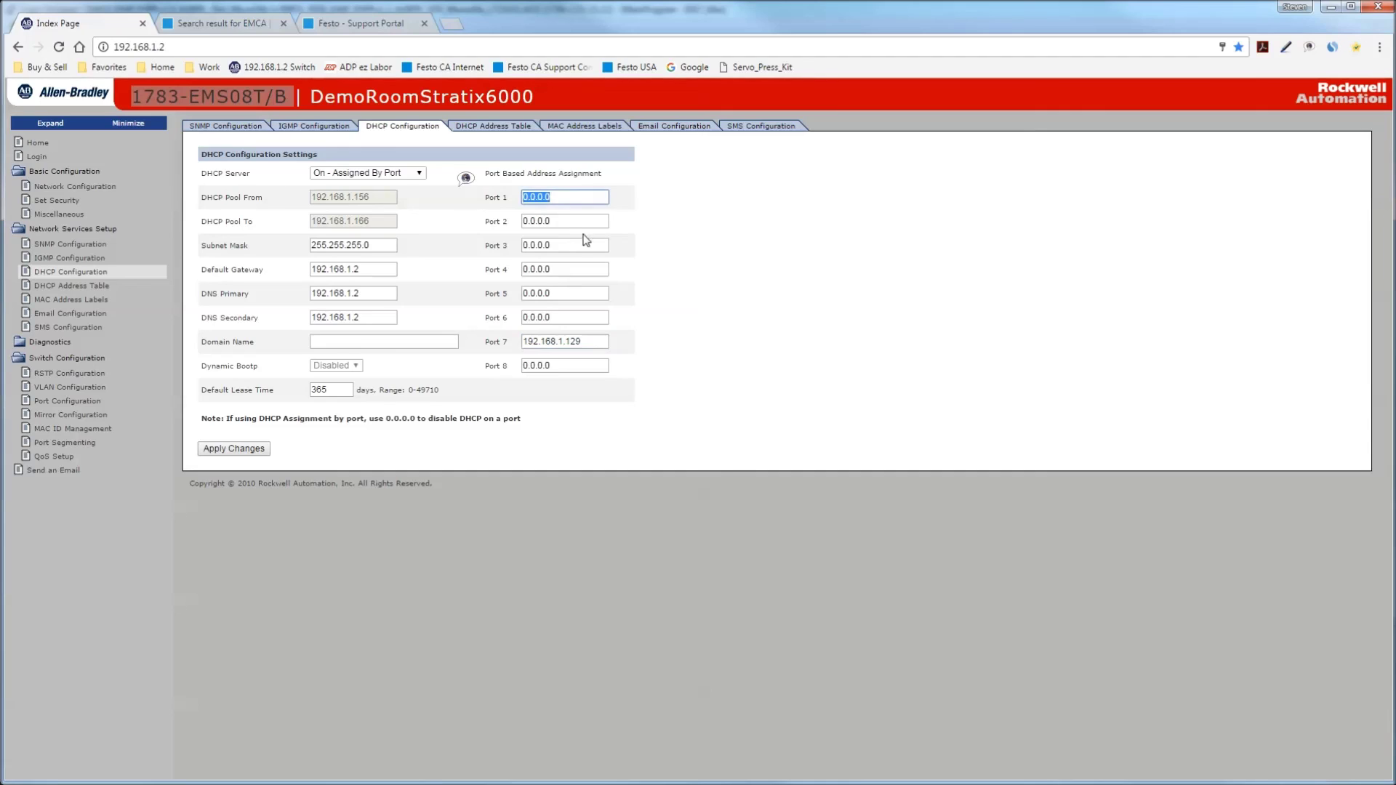
pyautogui.doubleClick(587, 340)
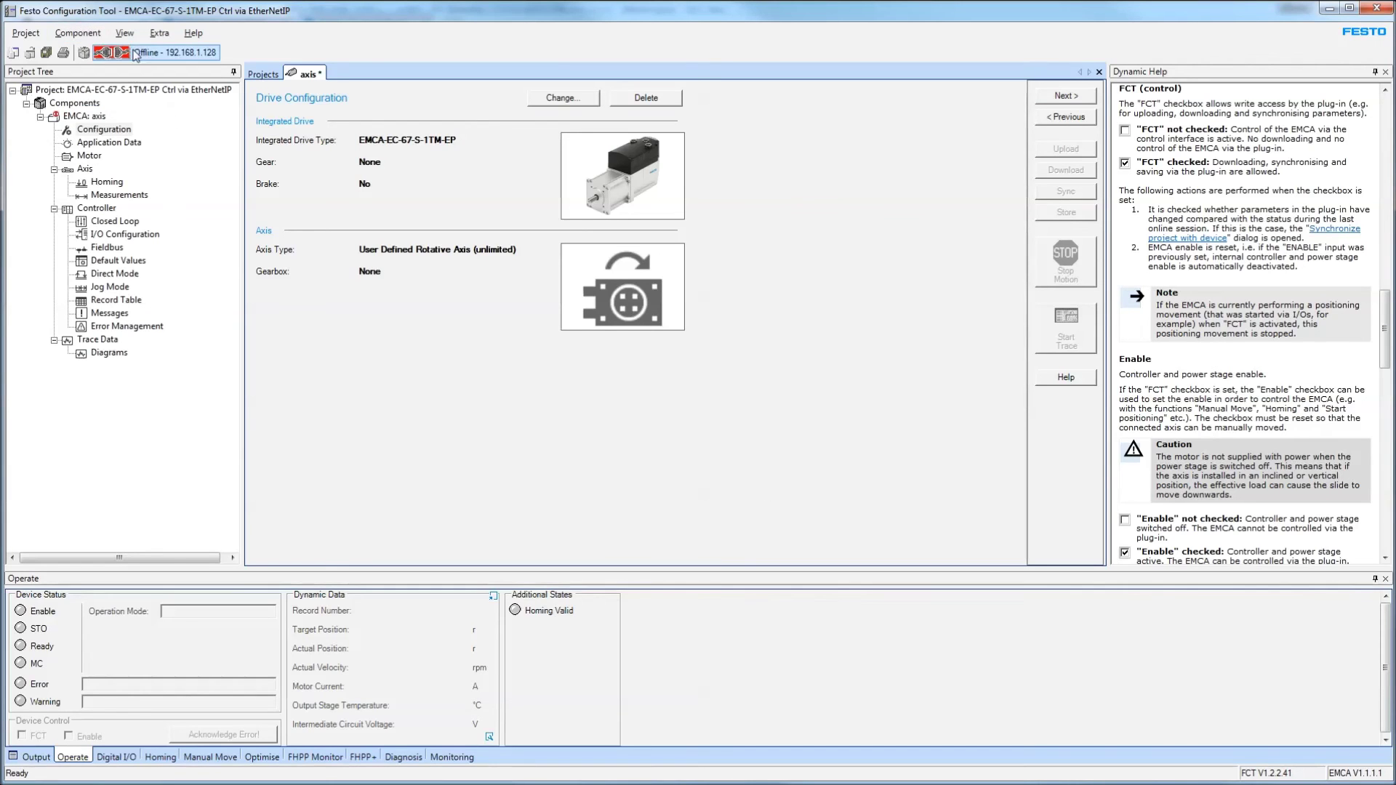
# Switch to the Festo Configuration Tool and scan the network for EMCA devices, closing the interface settings without changes.
pyautogui.click(80, 30)
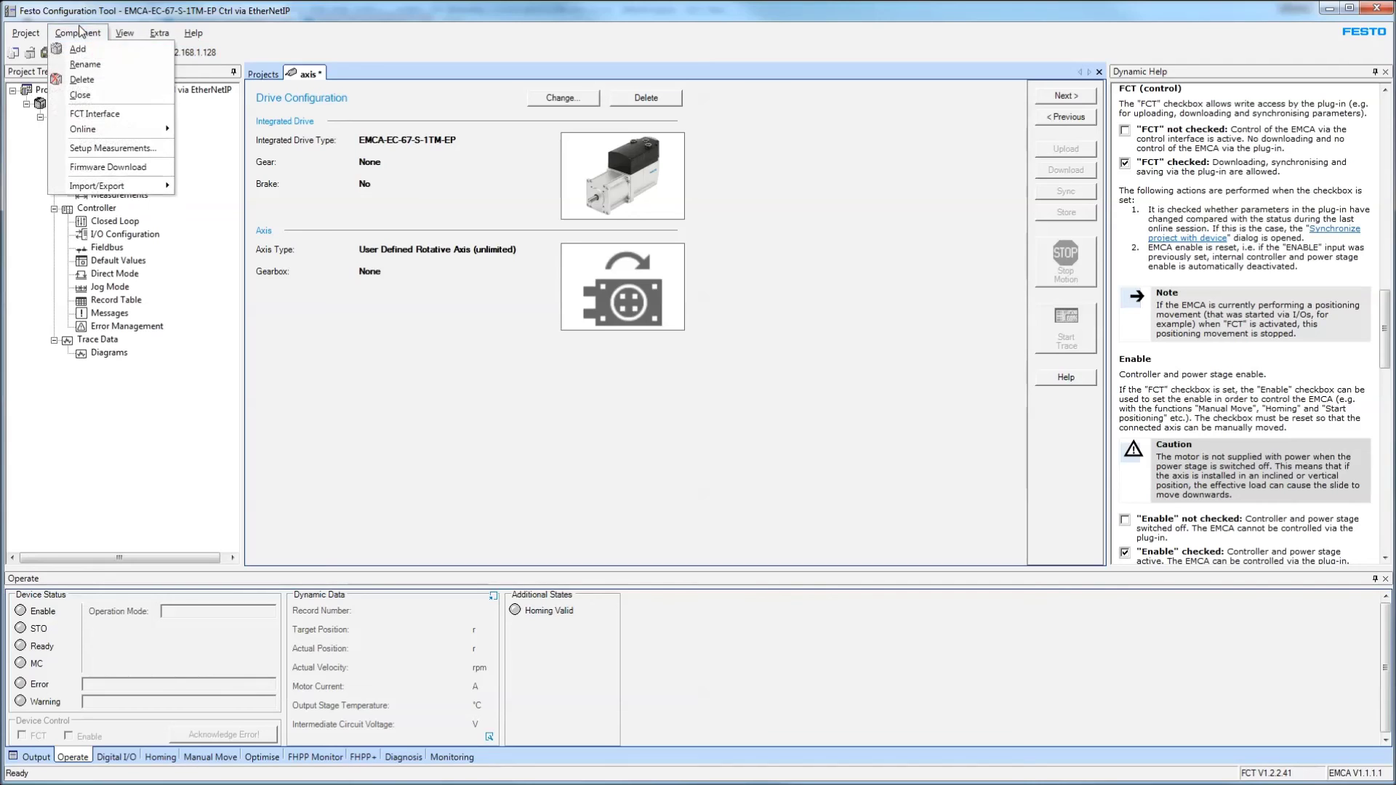
pyautogui.click(115, 123)
pyautogui.click(618, 452)
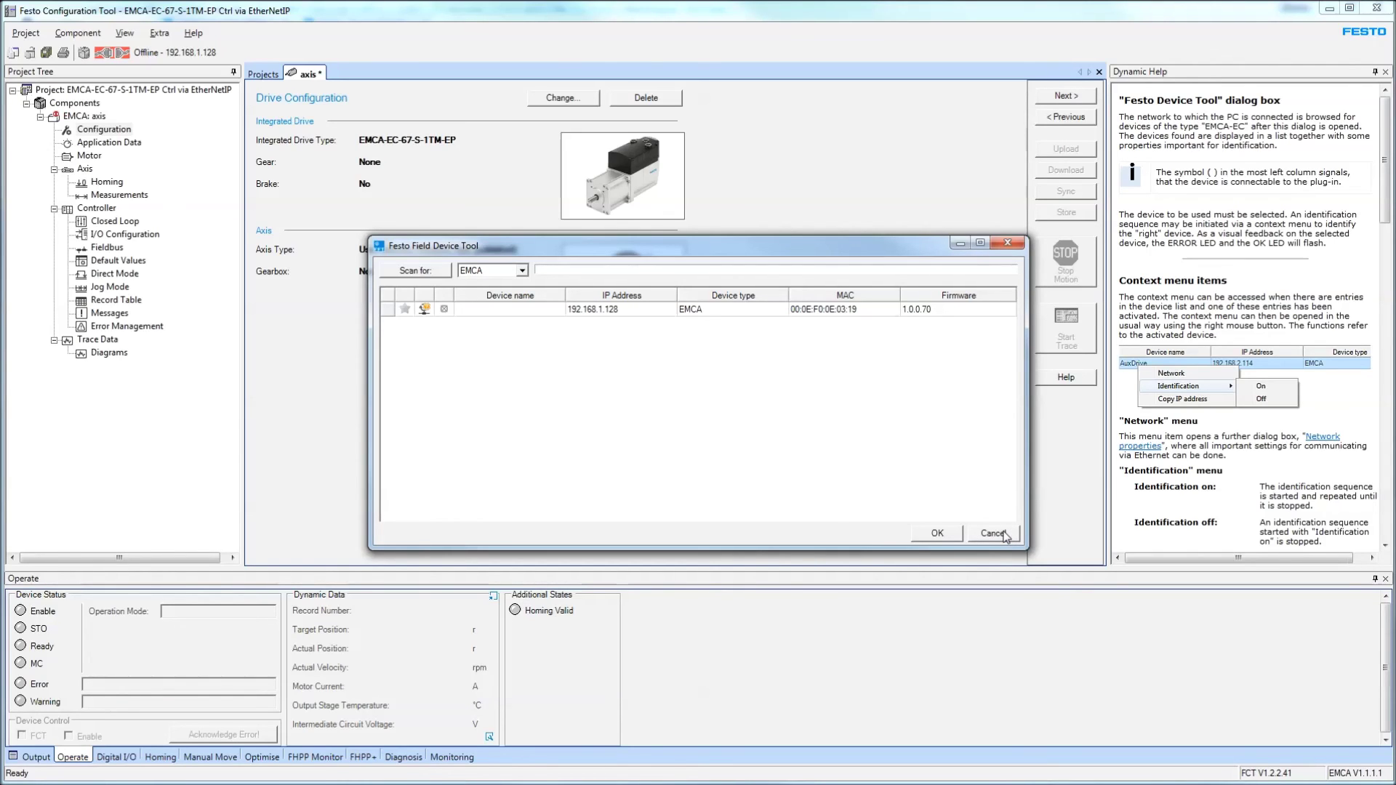
pyautogui.click(1001, 535)
pyautogui.click(799, 492)
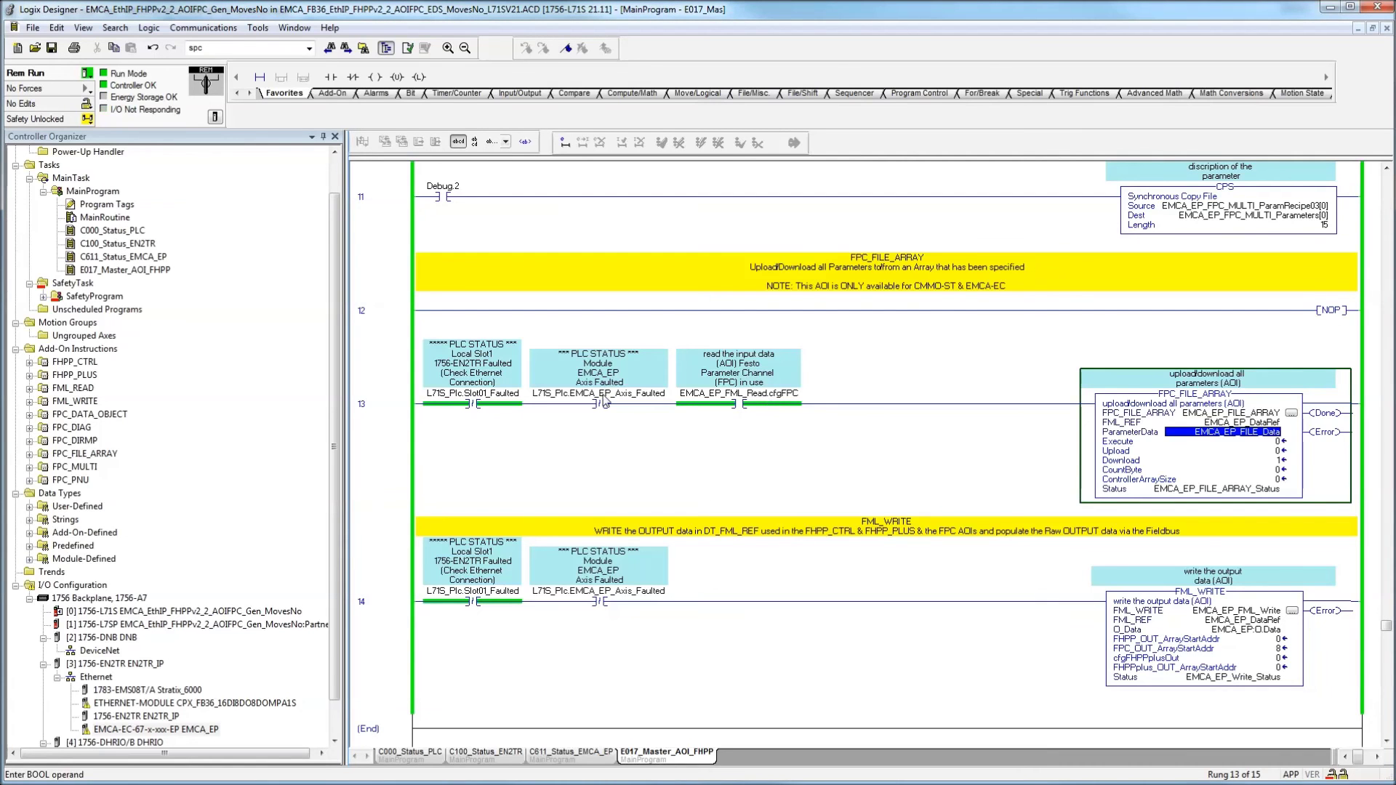
# Switch to Logix Designer and check the fault contacts on rungs 13 and 14 and the Ethernet modules' status.
pyautogui.doubleClick(601, 399)
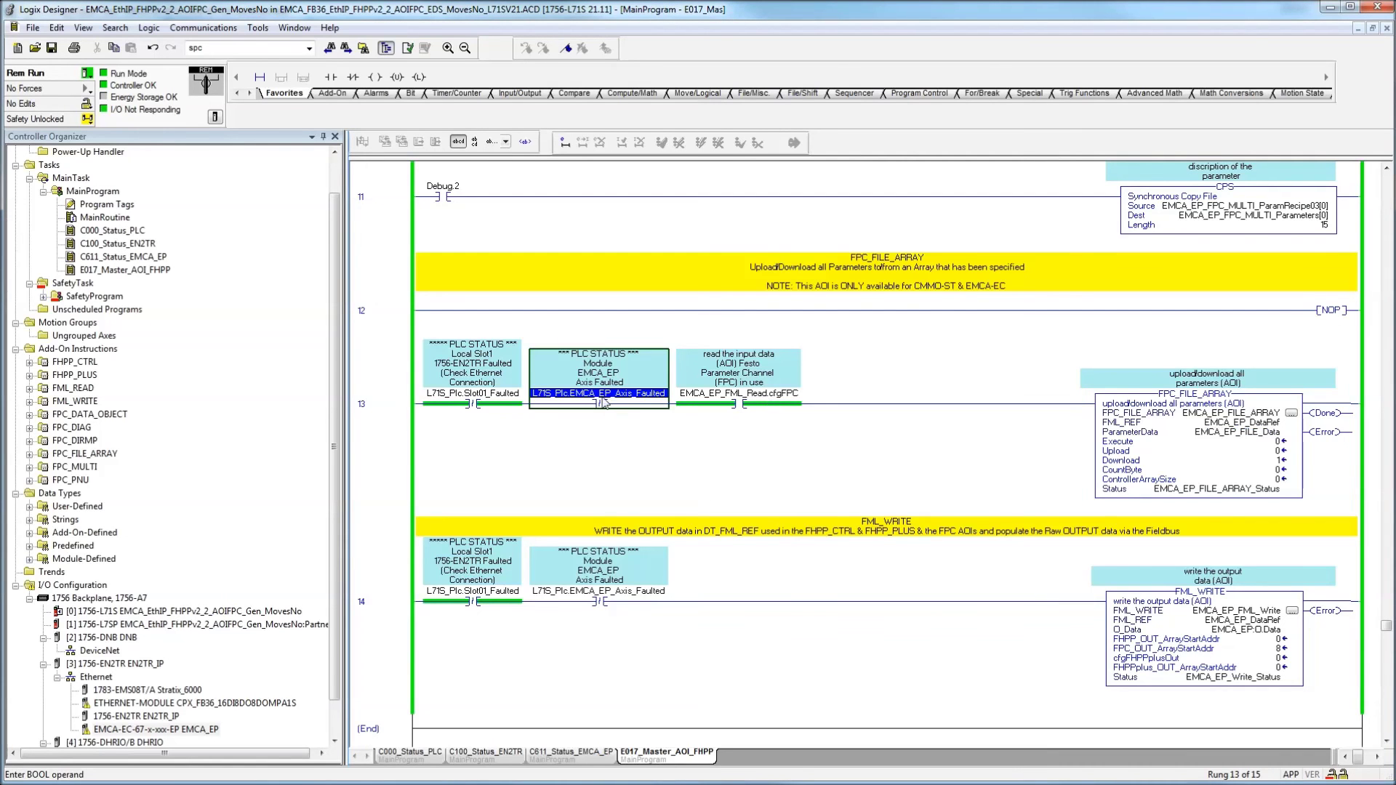
pyautogui.click(486, 397)
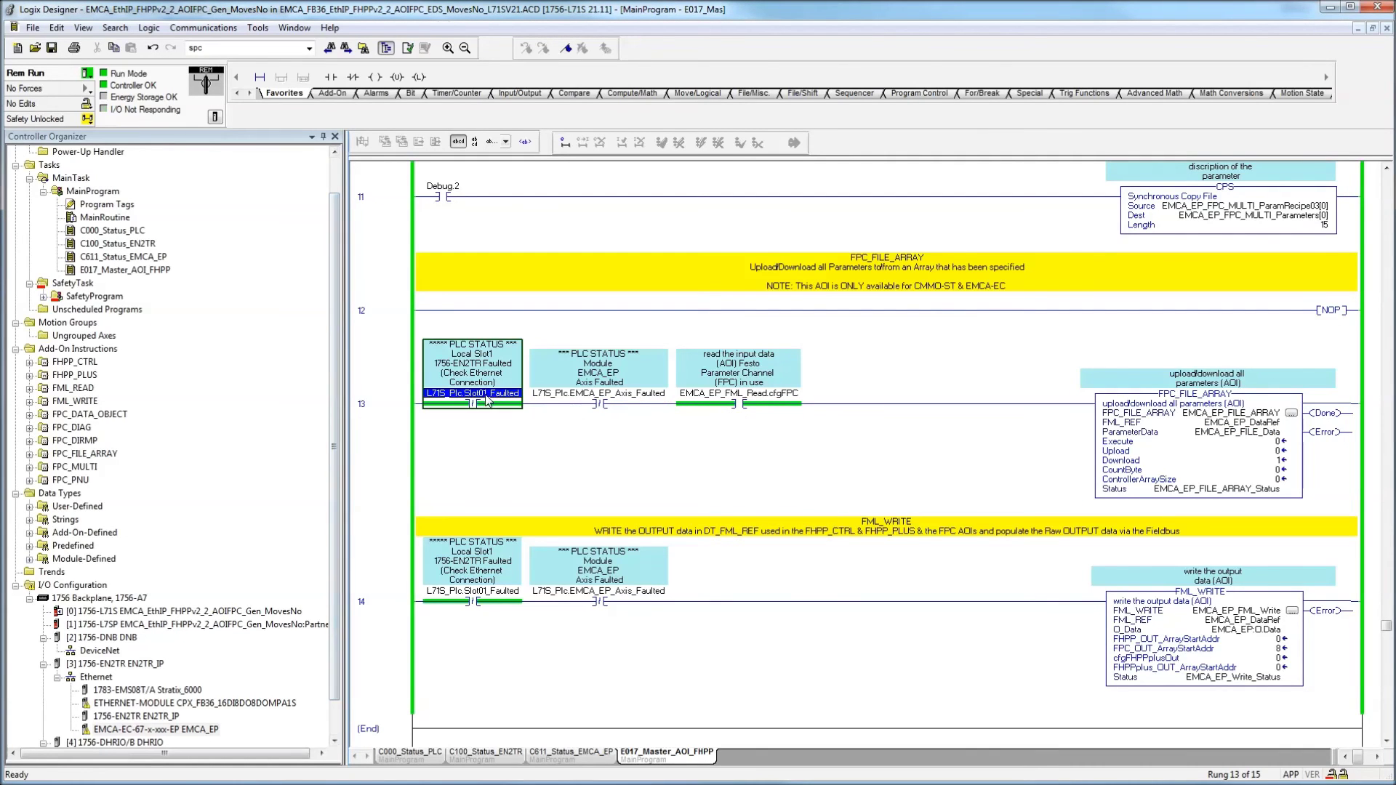
pyautogui.click(156, 703)
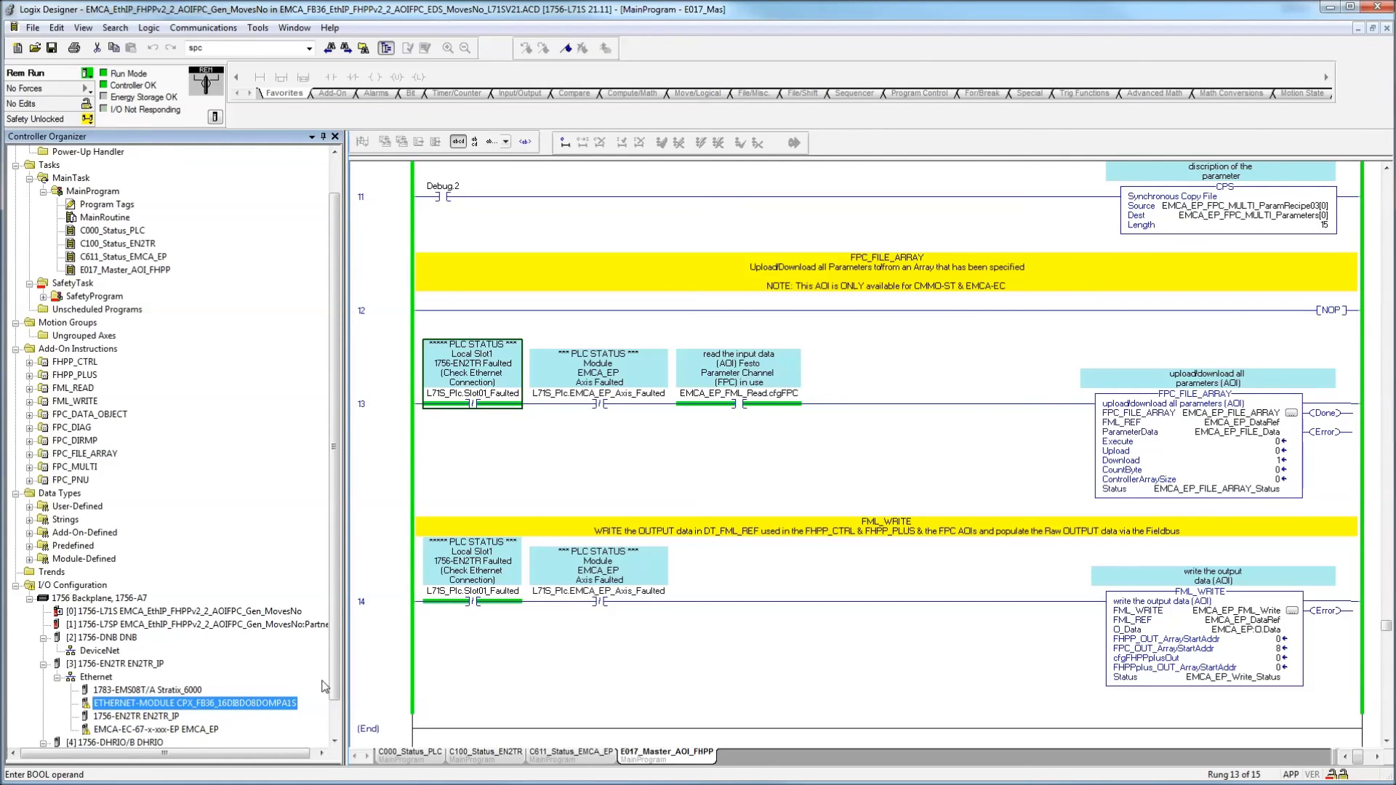
pyautogui.click(502, 601)
pyautogui.press('Right')
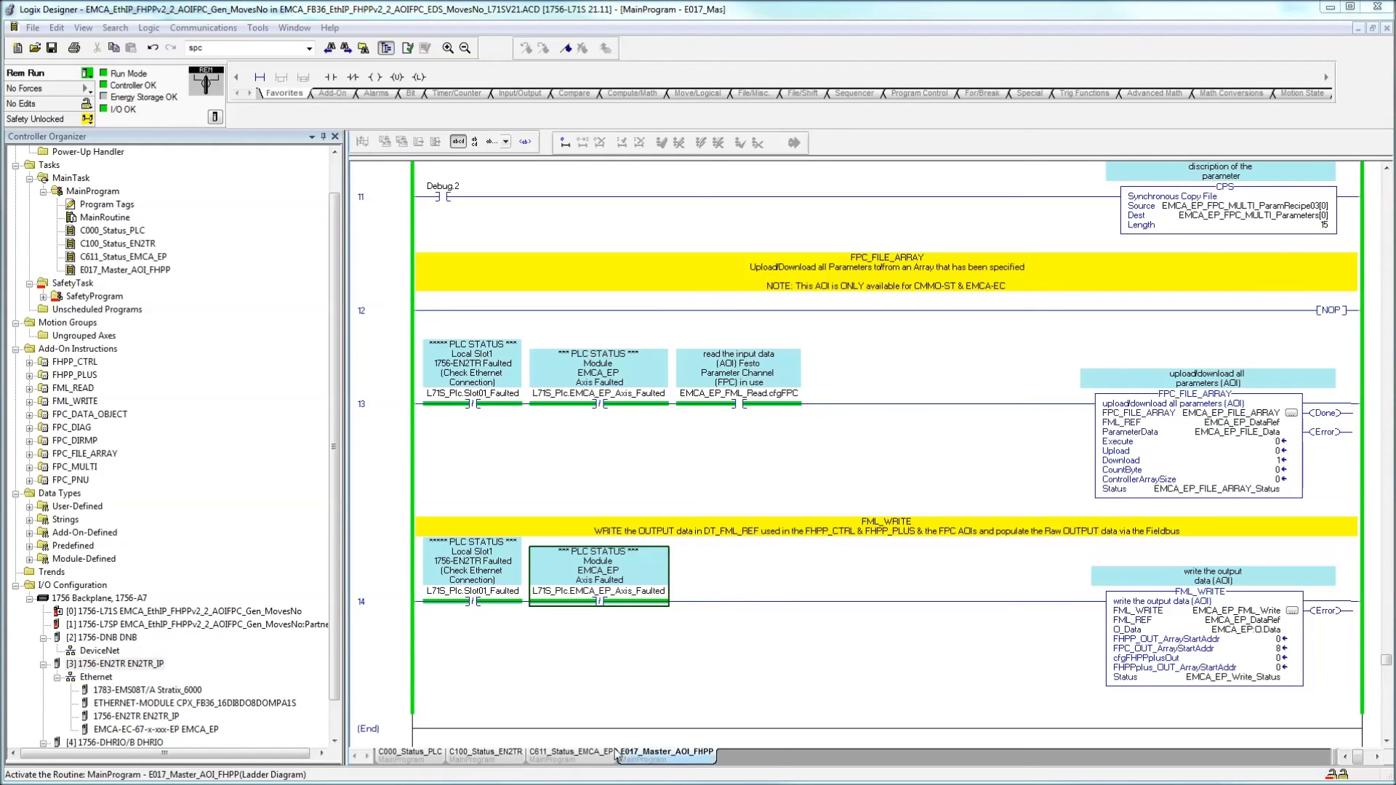
pyautogui.click(133, 725)
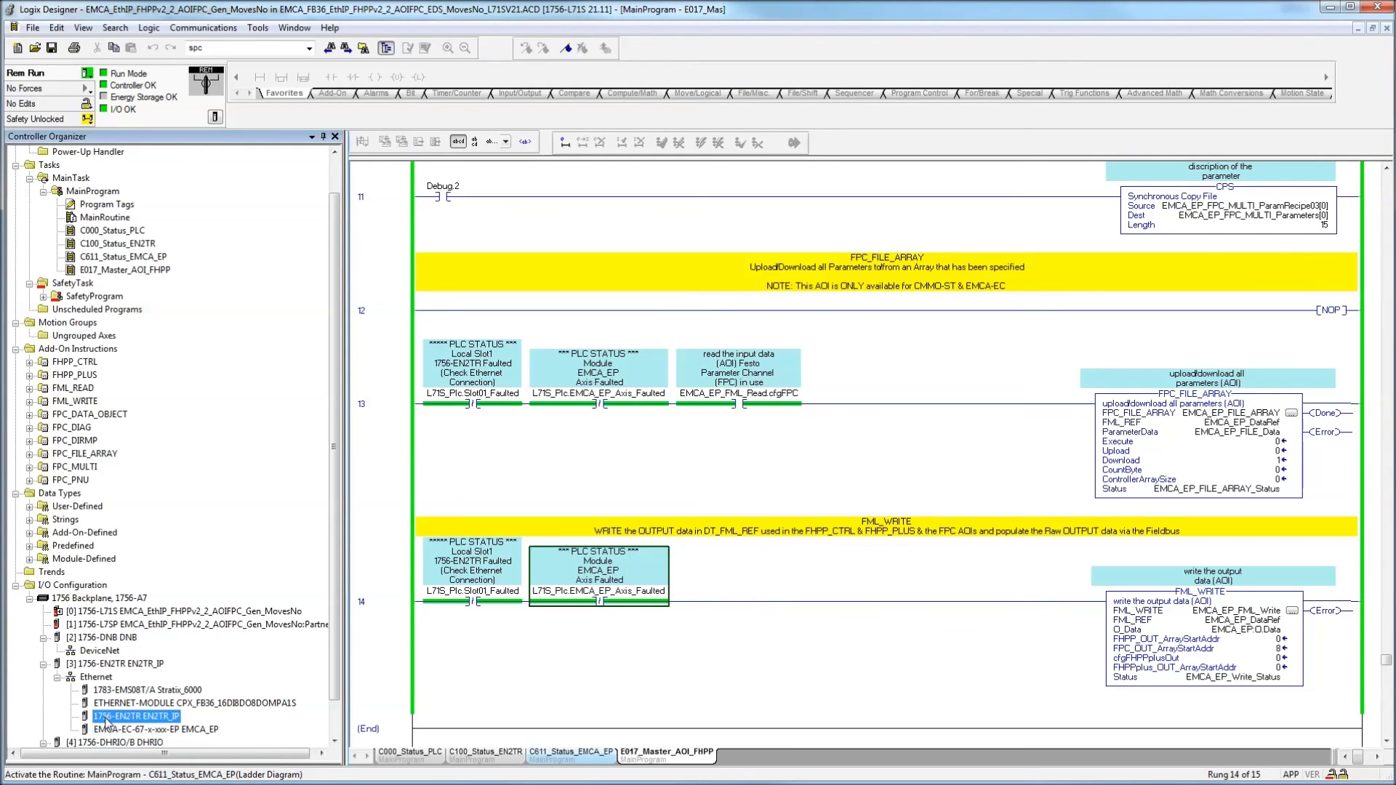
pyautogui.click(145, 704)
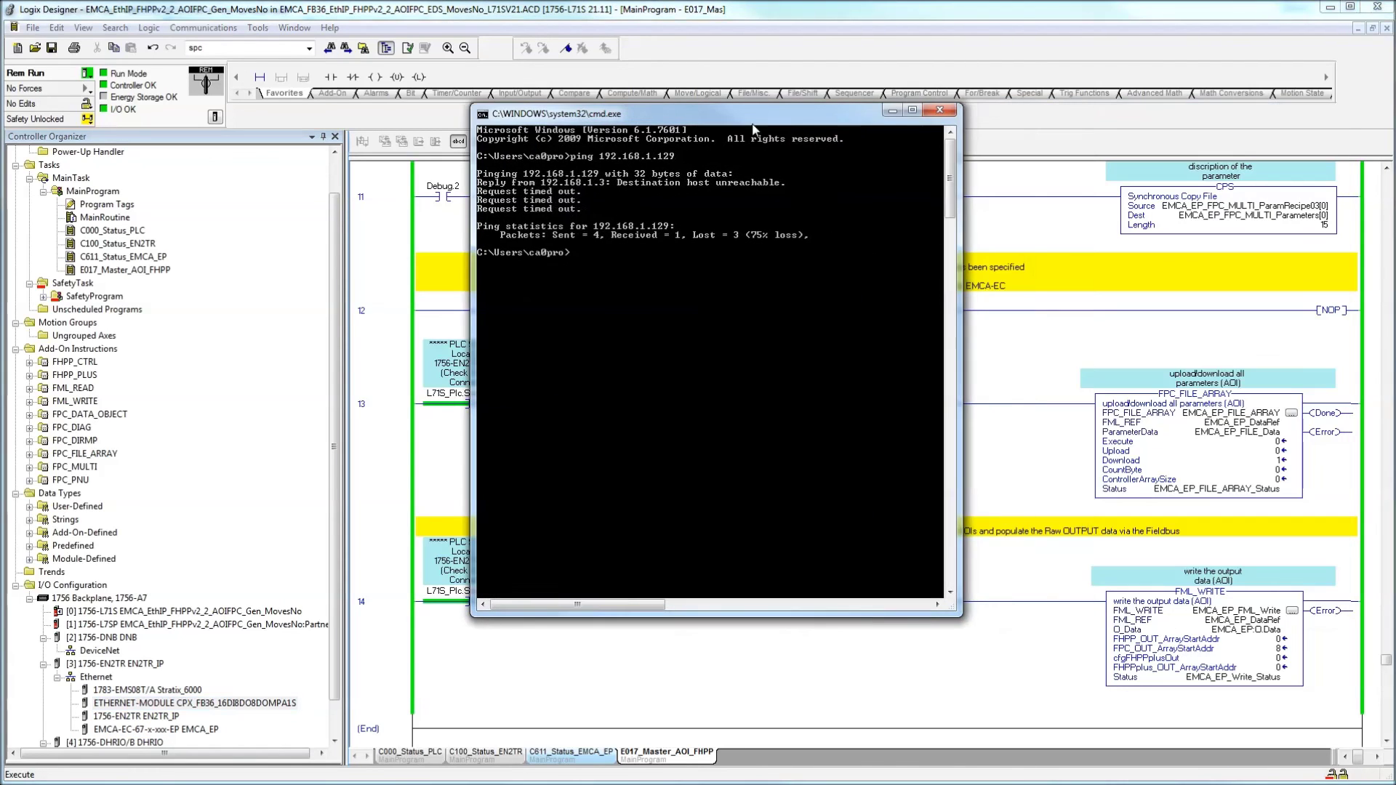
# Repeat the ping to 192.168.1.129 in the command prompt and close its window.
pyautogui.press('Up')
pyautogui.press('Return')
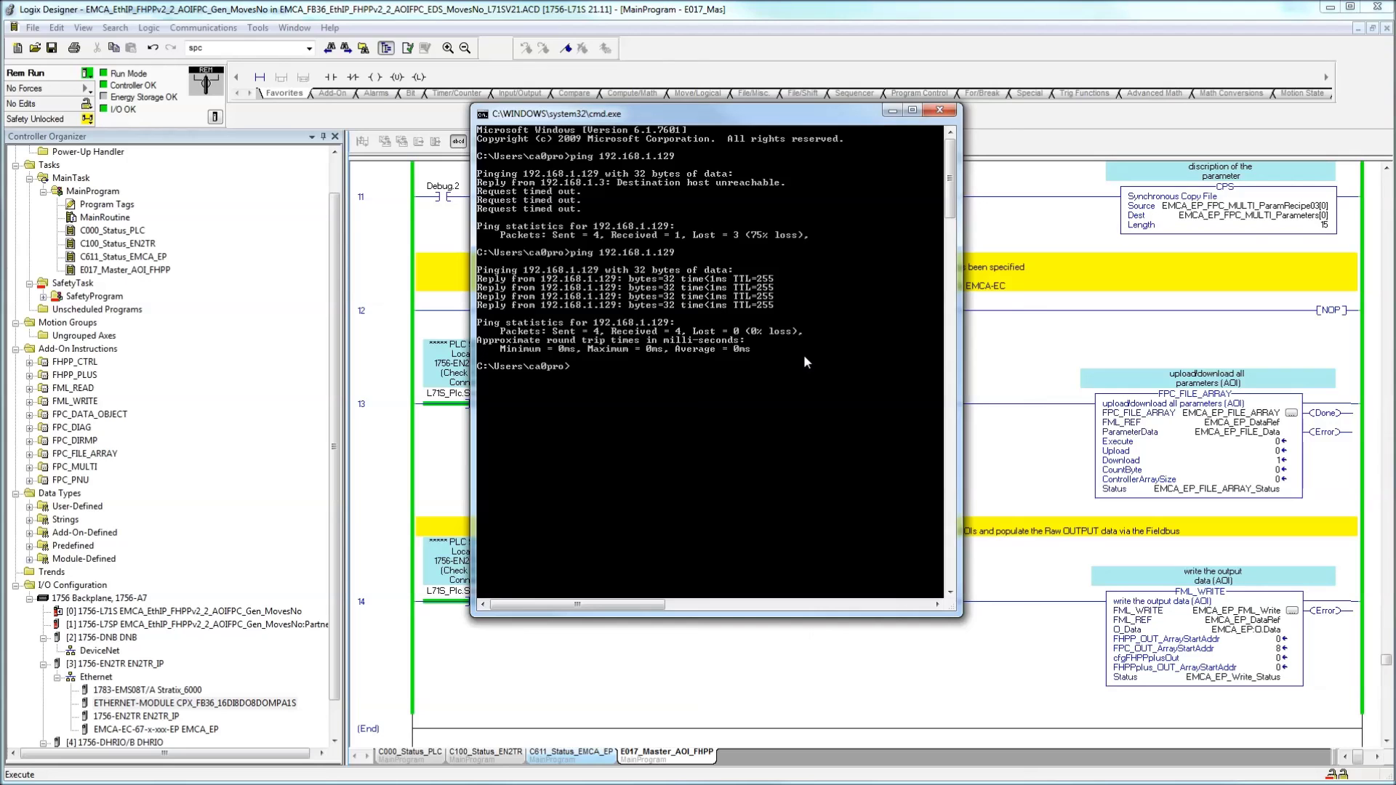
pyautogui.click(939, 109)
pyautogui.click(560, 603)
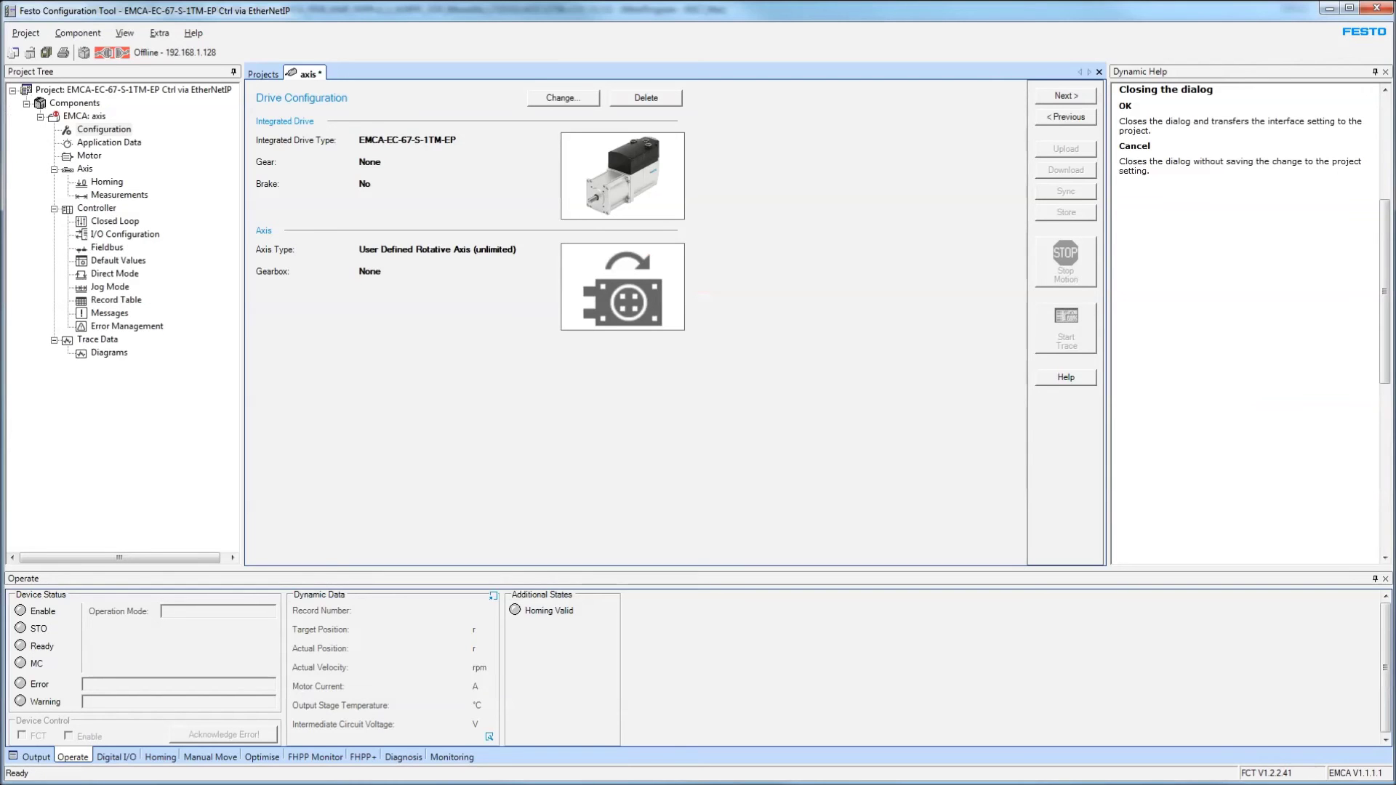
# Return to the Festo Configuration Tool and rescan for the EMCA to check its IP address after the factory reset.
pyautogui.click(81, 39)
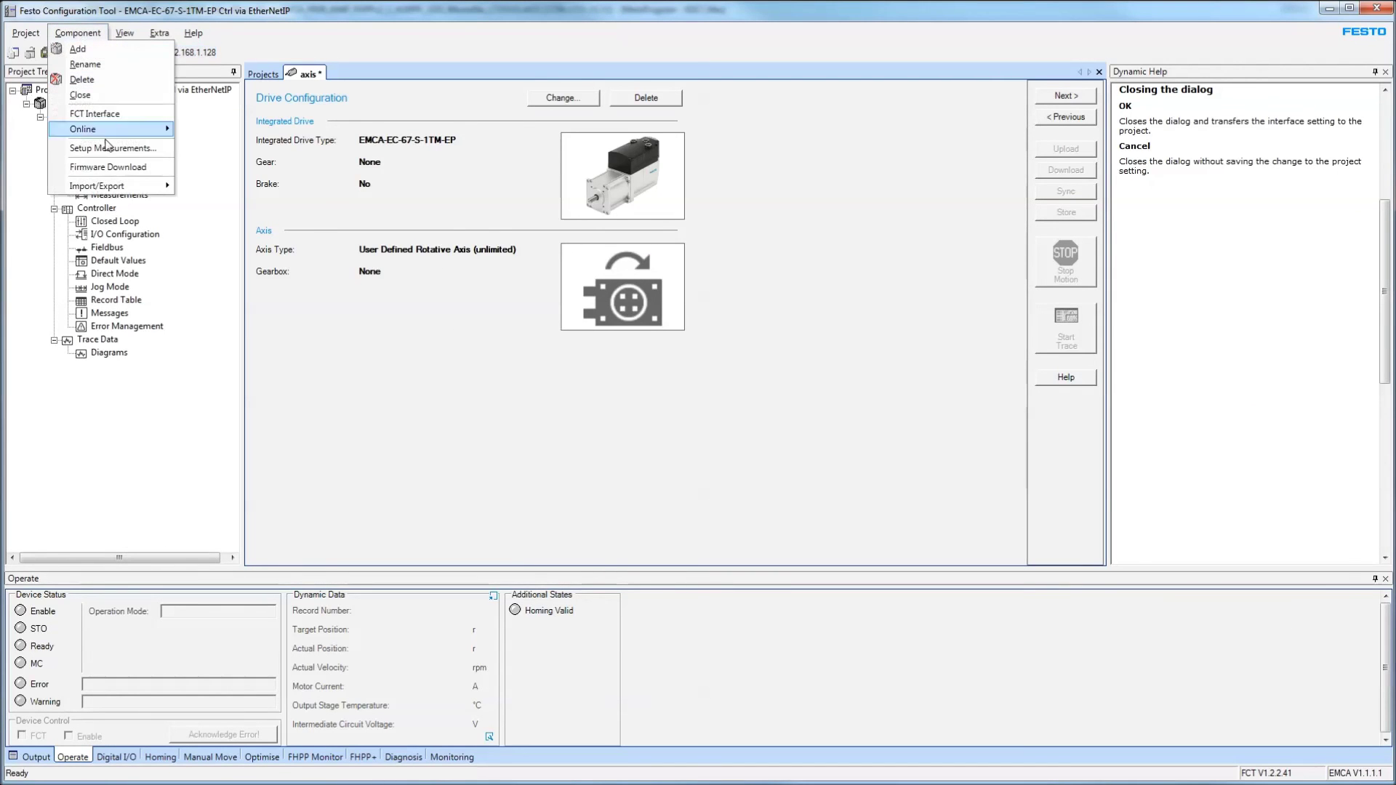
pyautogui.click(114, 118)
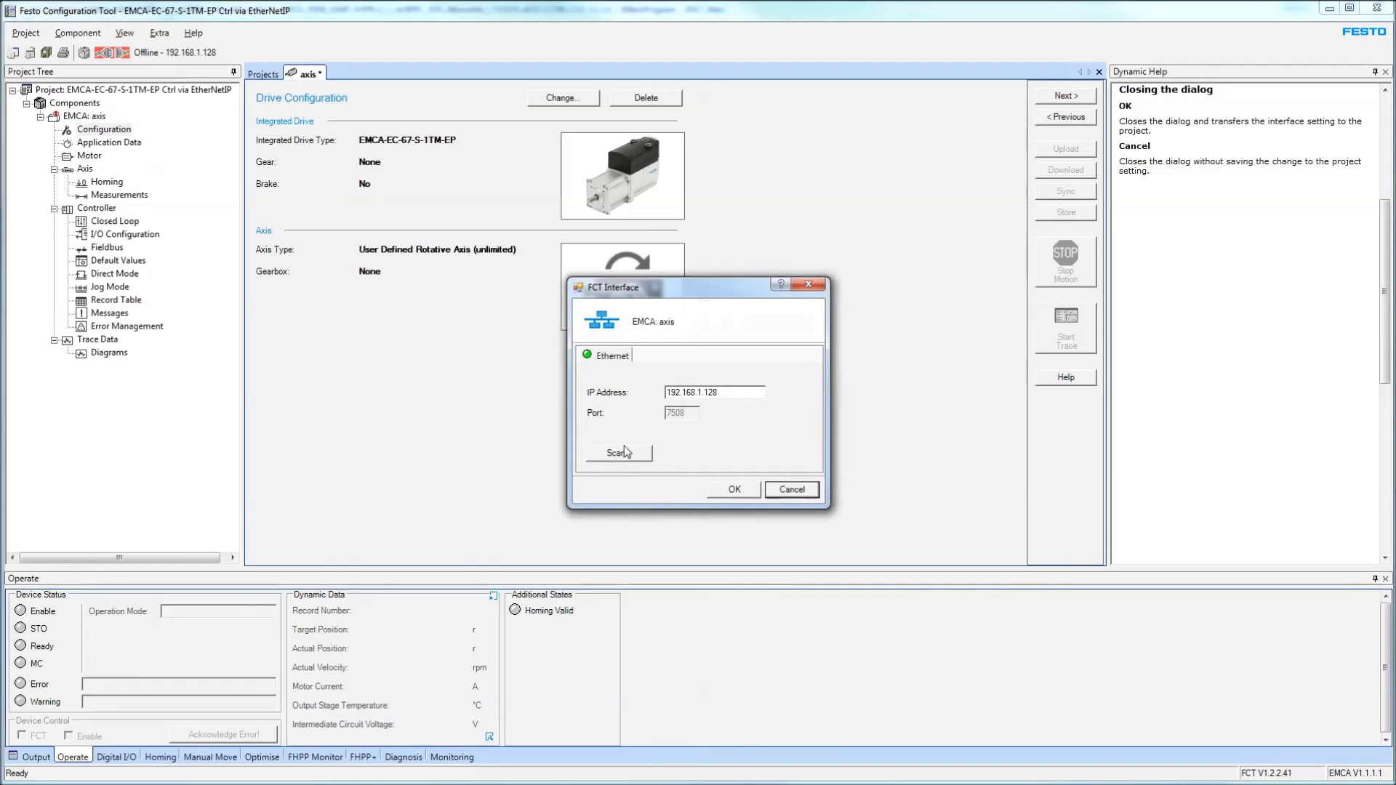
pyautogui.click(623, 456)
pyautogui.click(635, 311)
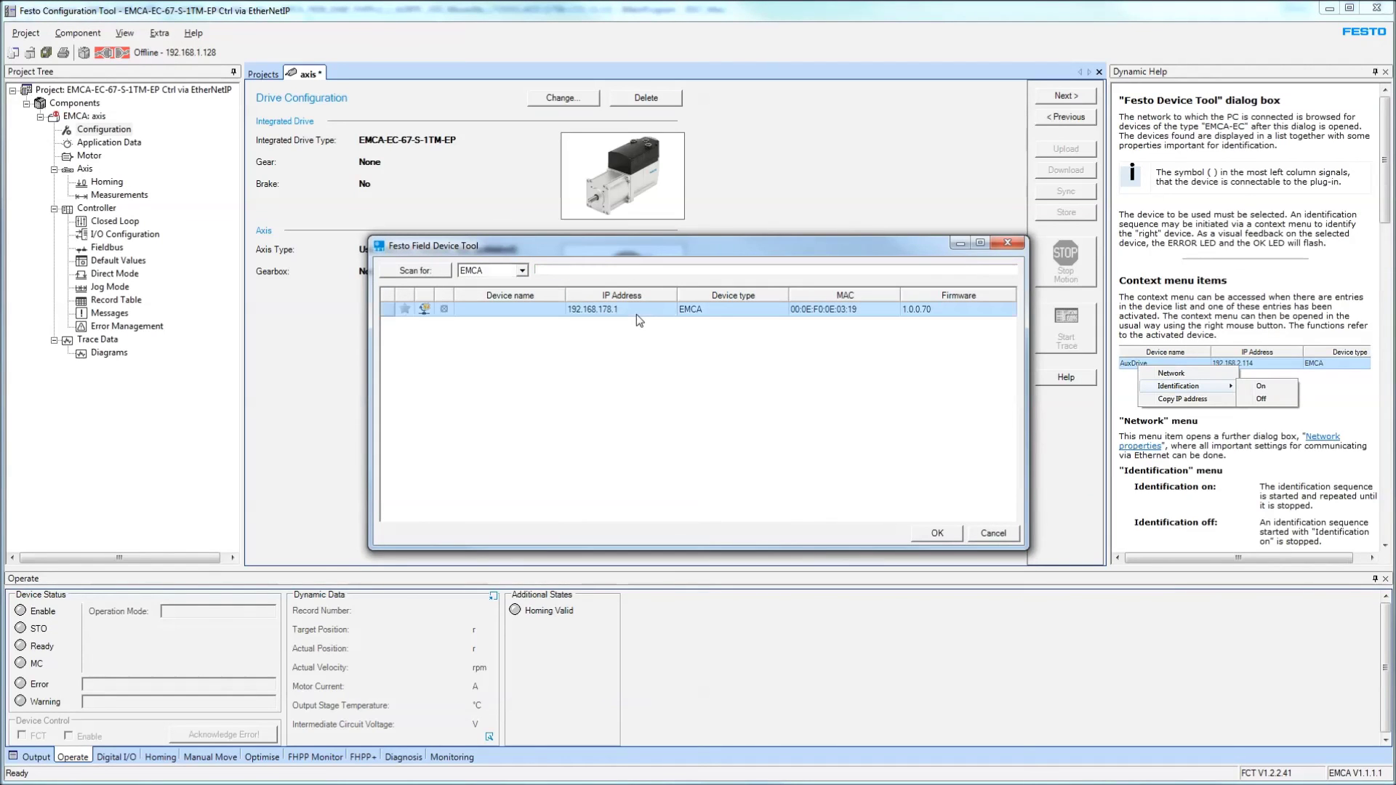
pyautogui.click(1017, 538)
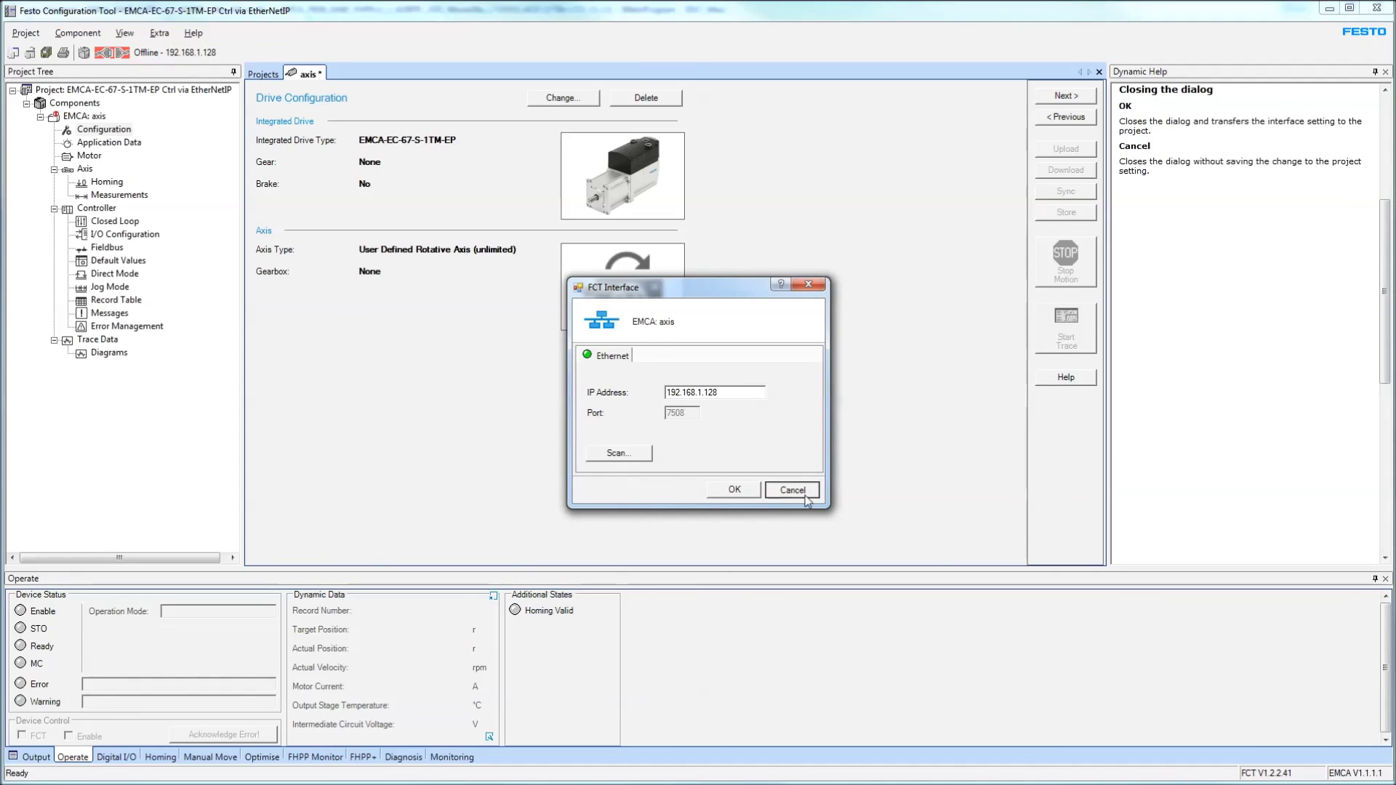
# Scan for the EMCA and give it the fixed IP address 192.168.1.128 with standard gateway 192.168.1.2.
pyautogui.click(640, 455)
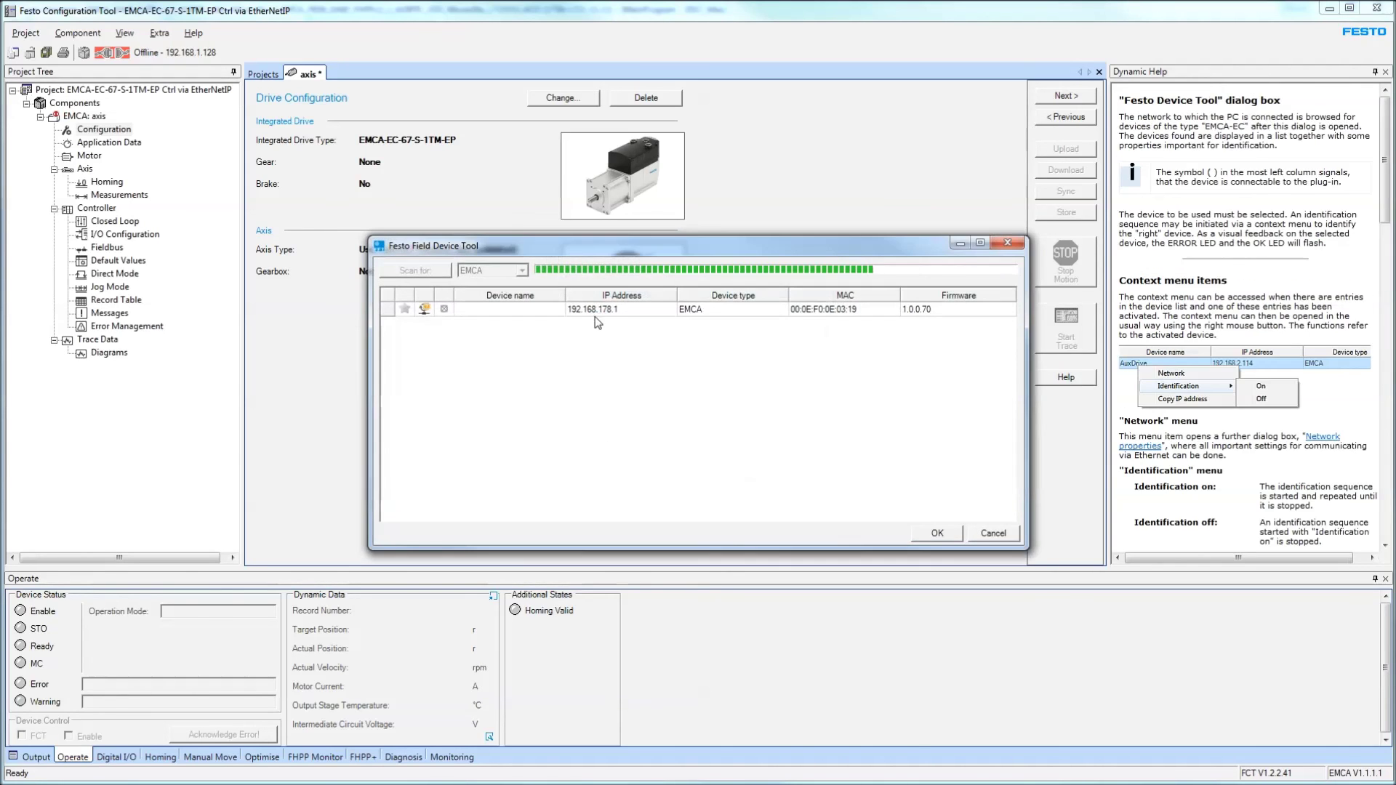
pyautogui.rightClick(603, 315)
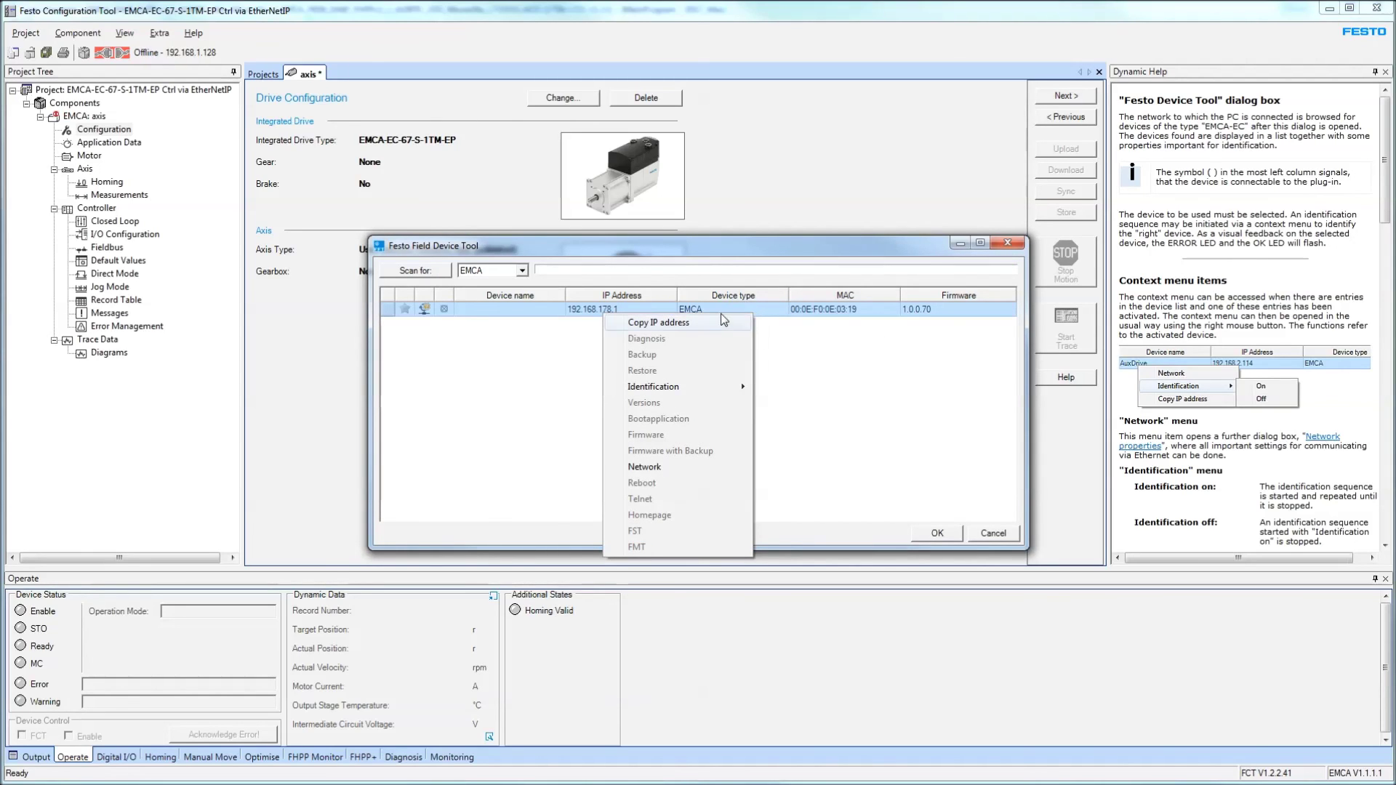
pyautogui.click(644, 467)
pyautogui.click(604, 430)
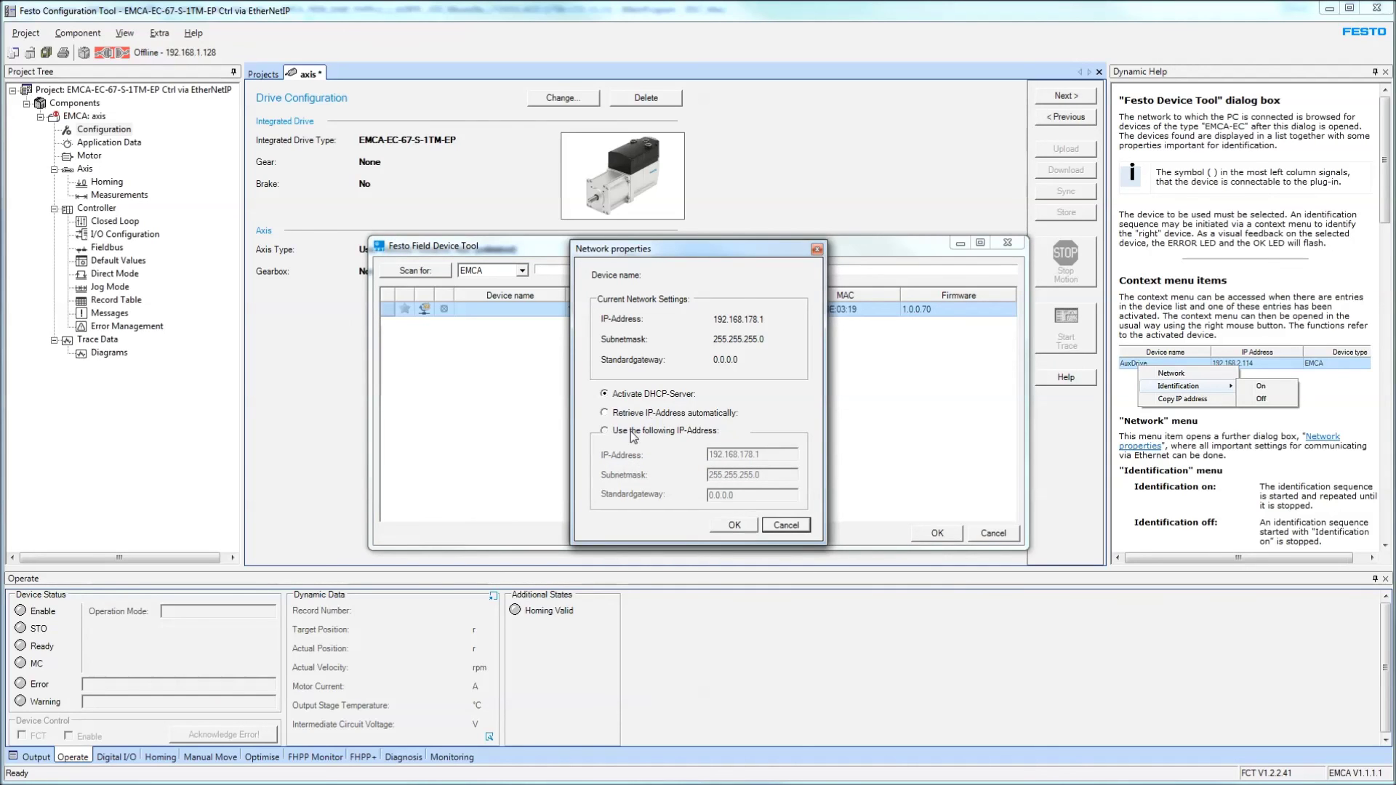
pyautogui.moveTo(742, 458); pyautogui.dragTo(837, 463)
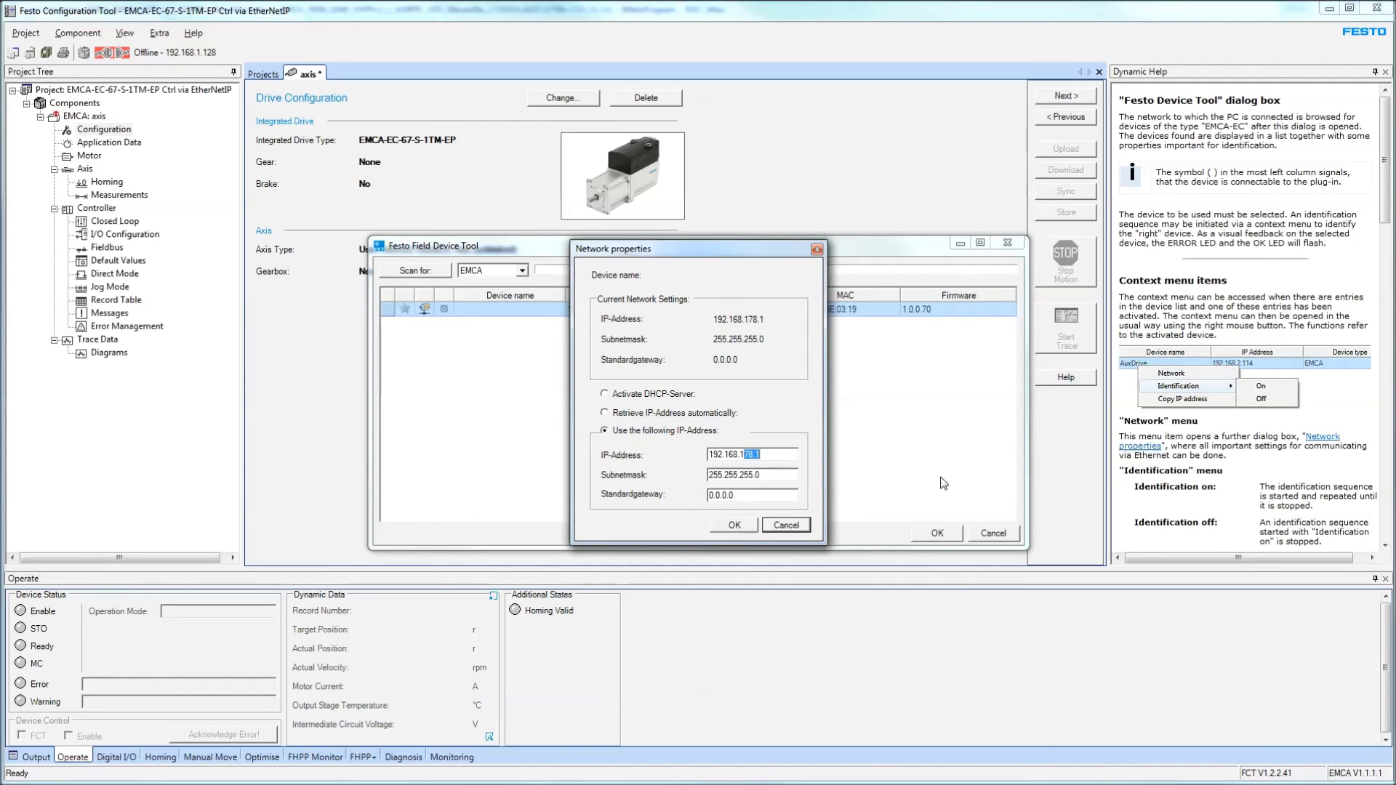
pyautogui.write('.128')
pyautogui.press('Tab')
pyautogui.press('Tab')
pyautogui.write('192.168.1.2')
pyautogui.click(736, 528)
pyautogui.click(735, 526)
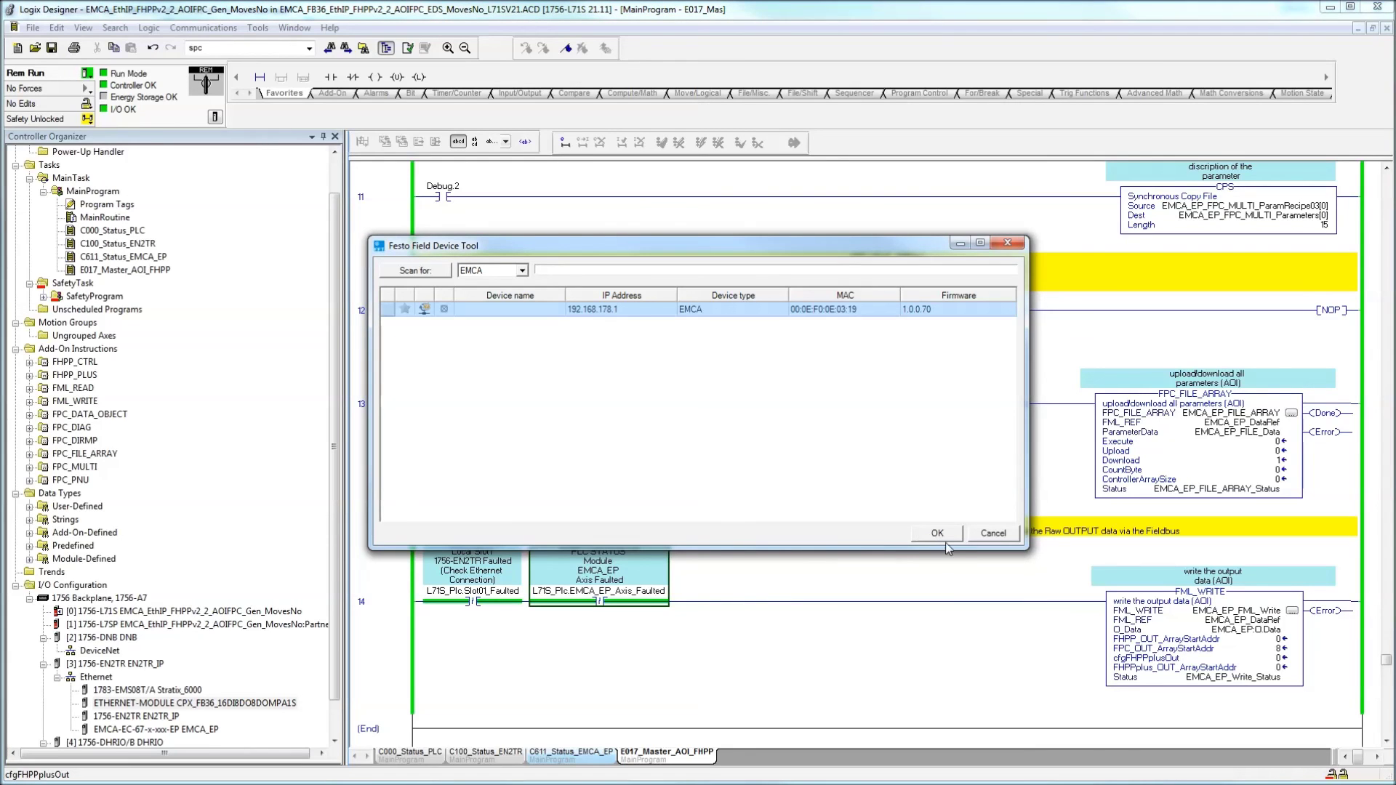
# Rescan for the EMCA, accept 192.168.1.128 as the FCT interface address, and cancel the project and device synchronisation.
pyautogui.click(415, 270)
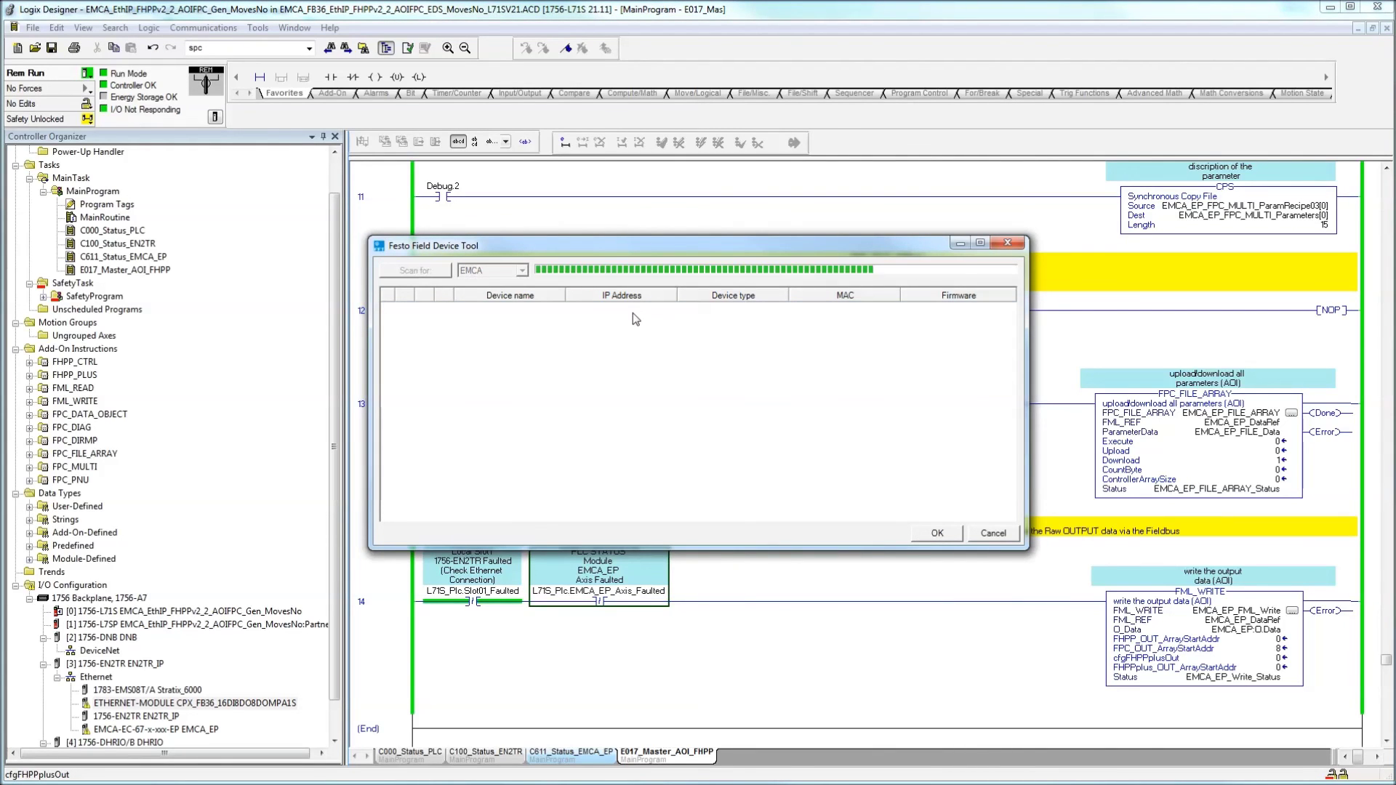
pyautogui.click(429, 269)
pyautogui.click(429, 270)
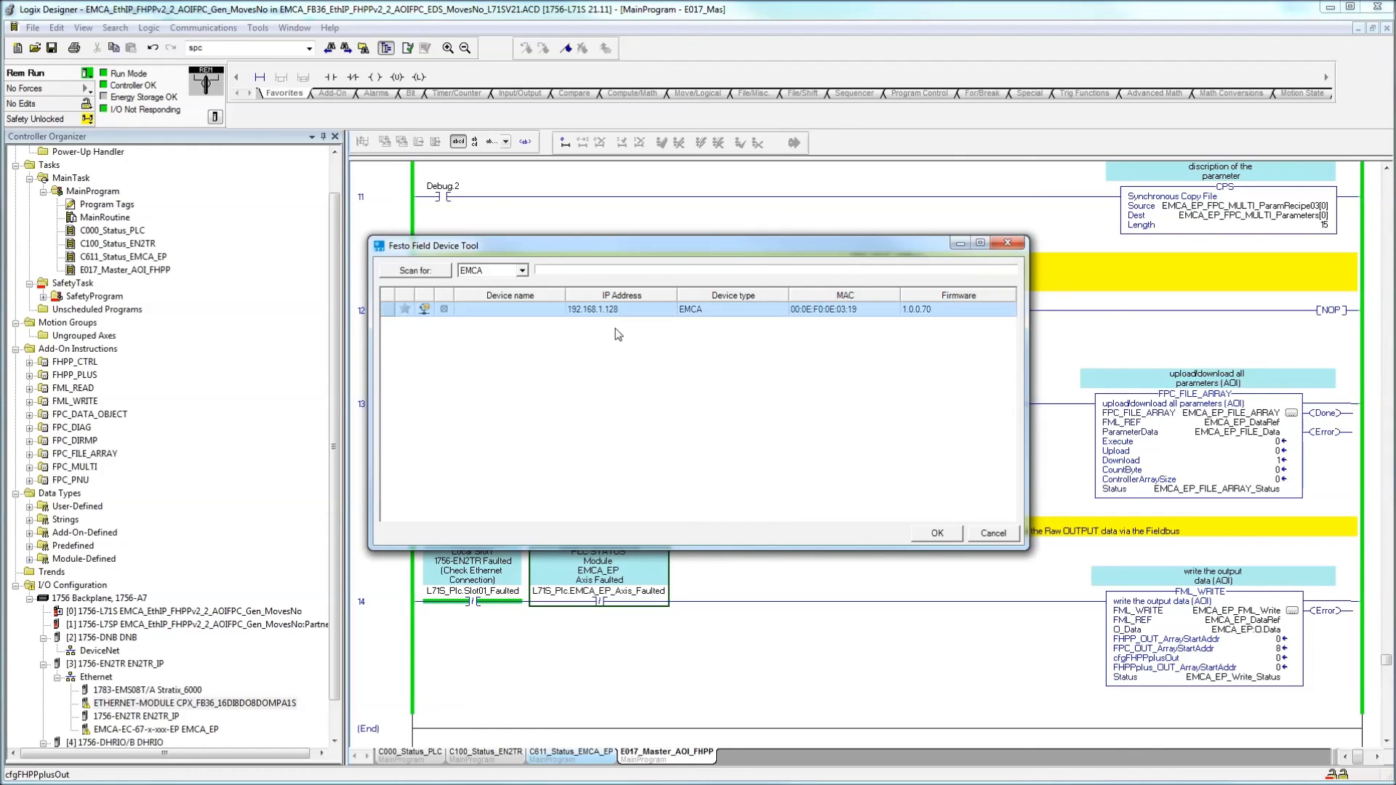
pyautogui.click(956, 534)
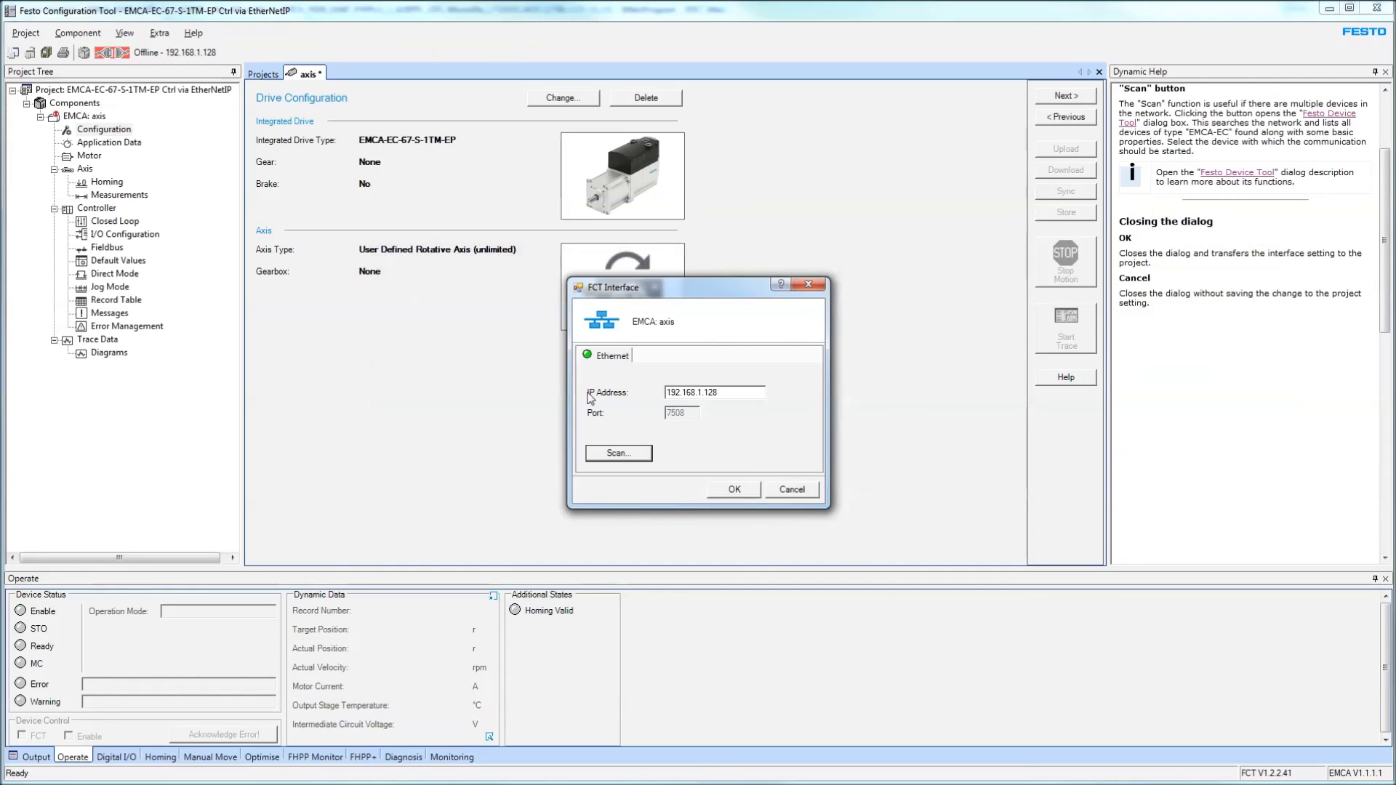
pyautogui.click(735, 489)
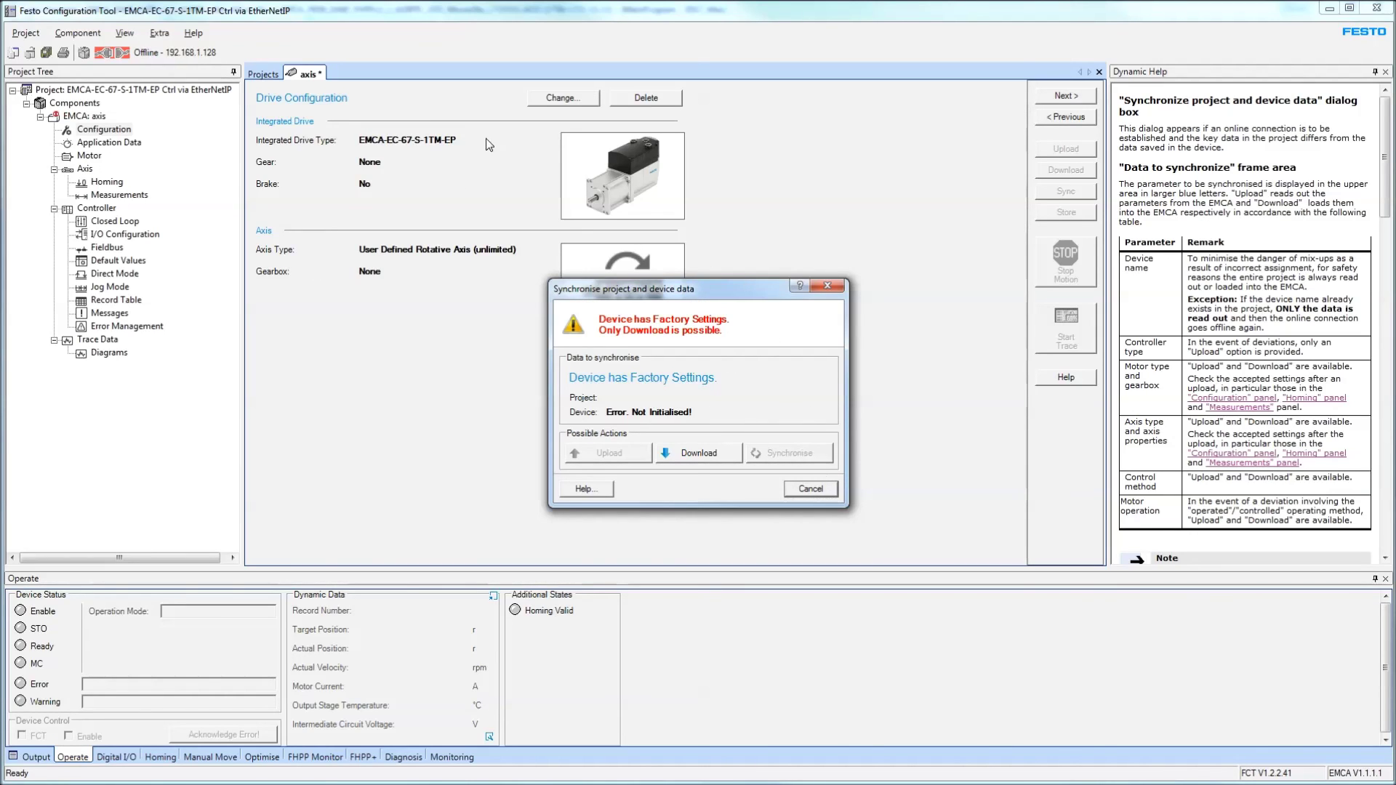
pyautogui.click(817, 489)
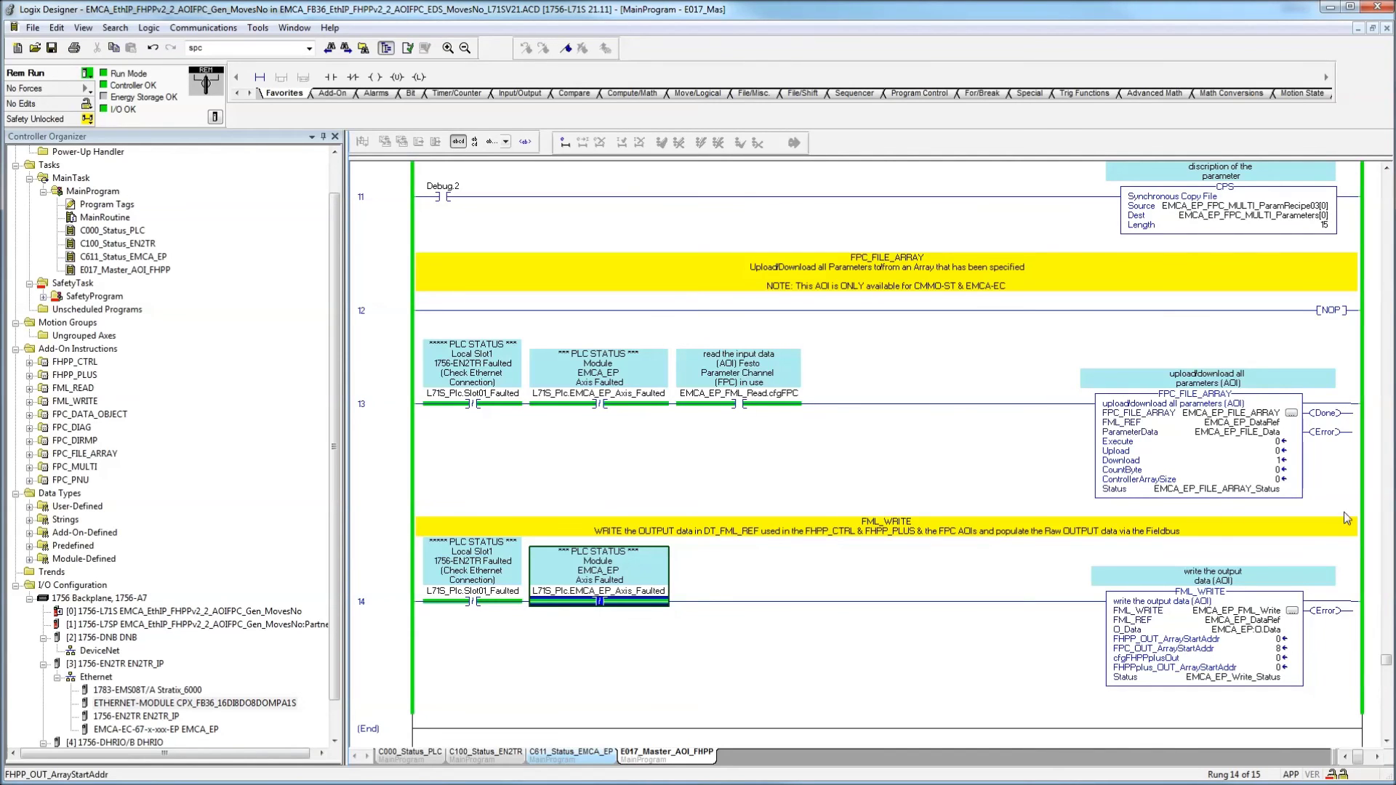
# Switch to Logix Designer and check rung 13's enabling contacts and FPC_FILE_ARRAY's Execute and Download inputs.
pyautogui.click(1277, 441)
pyautogui.click(1267, 462)
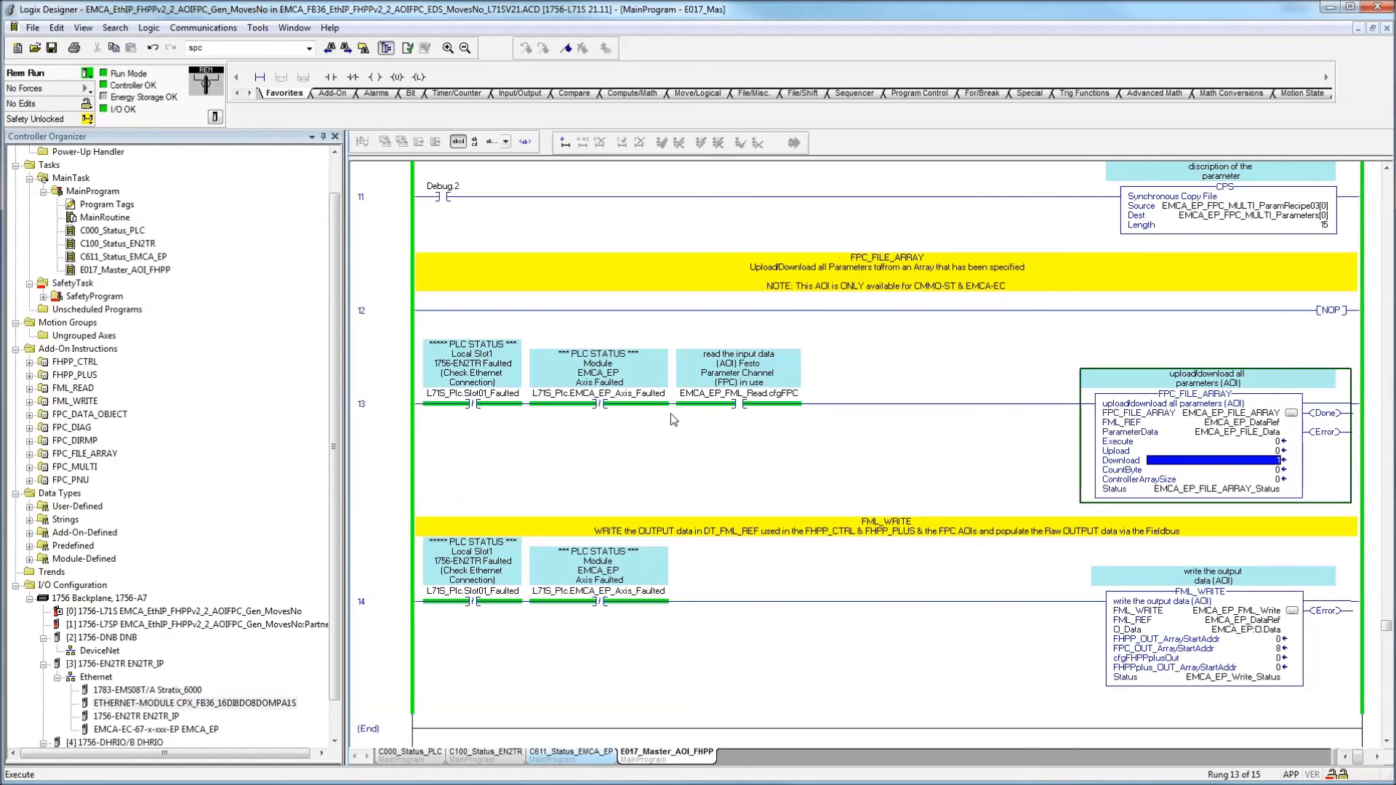
pyautogui.click(574, 397)
pyautogui.click(476, 394)
pyautogui.click(620, 397)
pyautogui.click(738, 397)
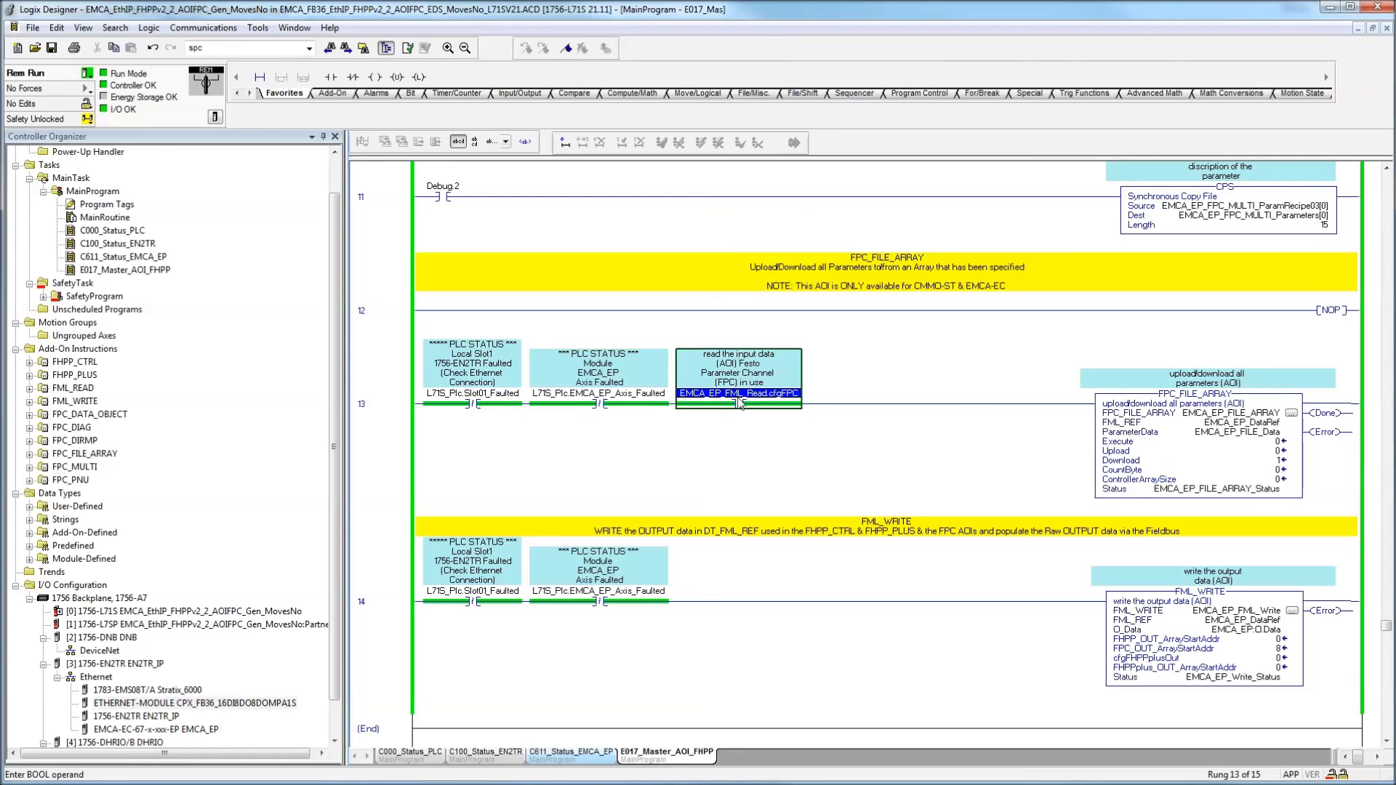
# Set FPC_FILE_ARRAY's Execute to 1 to start the parameter download, and compare CountByte with ControllerArraySize.
pyautogui.click(1269, 443)
pyautogui.write('1')
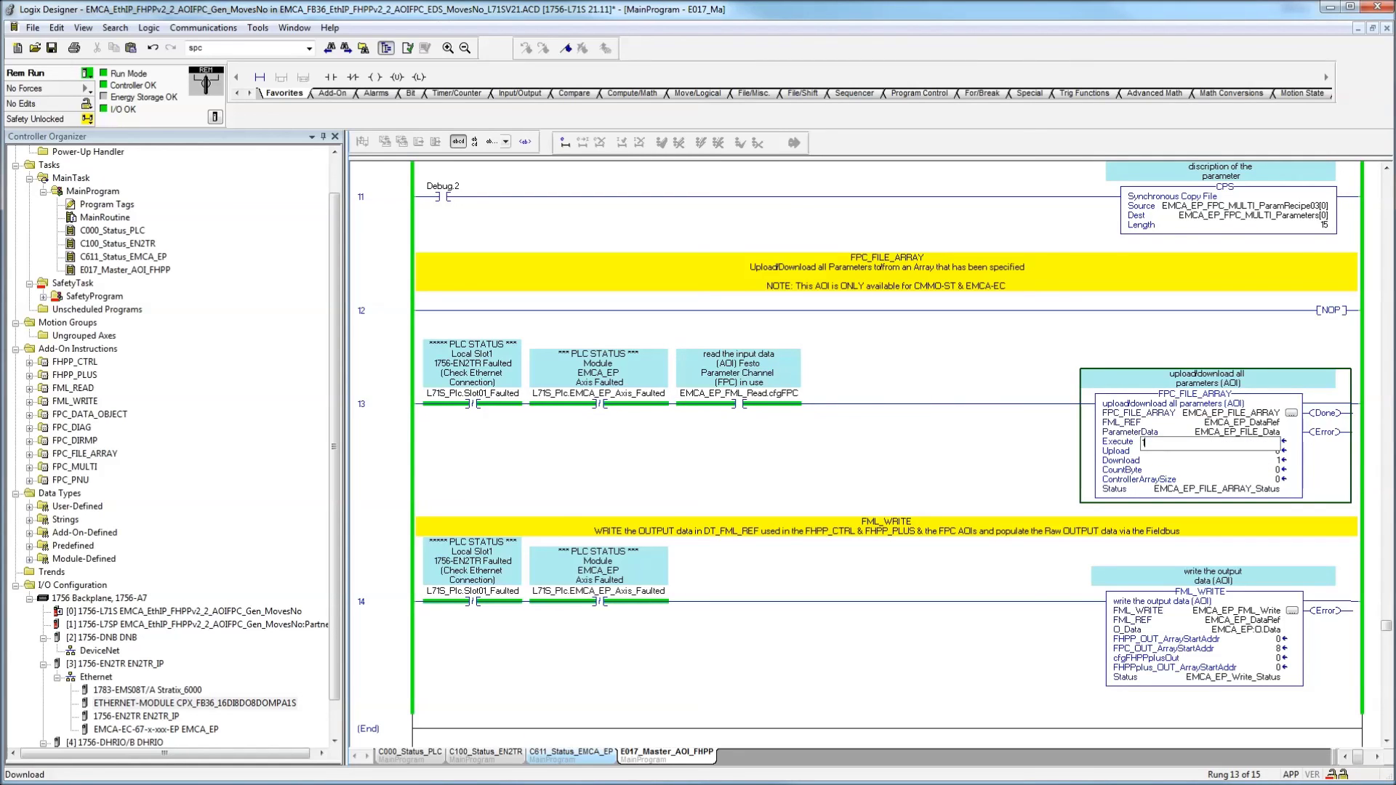
pyautogui.press('Return')
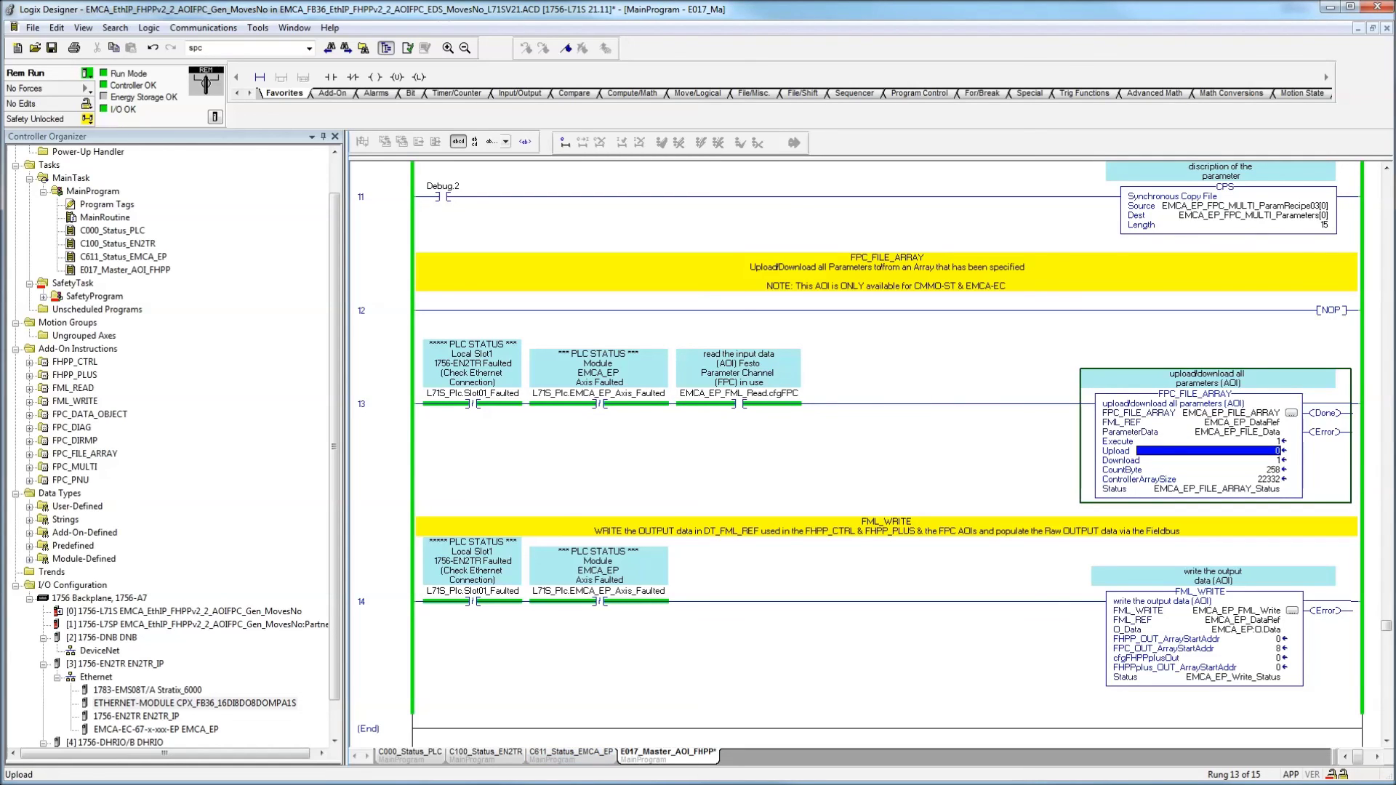
pyautogui.click(1271, 470)
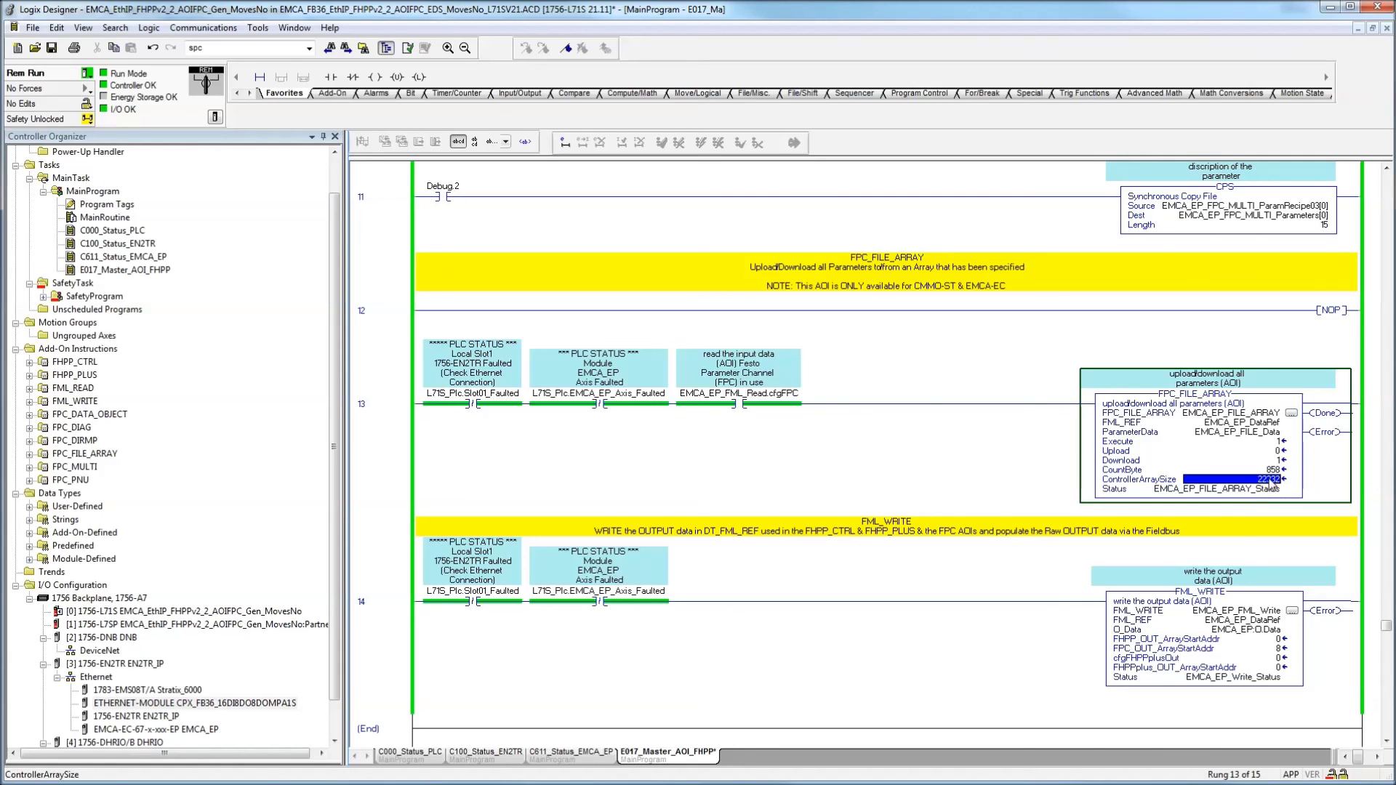
pyautogui.click(1271, 478)
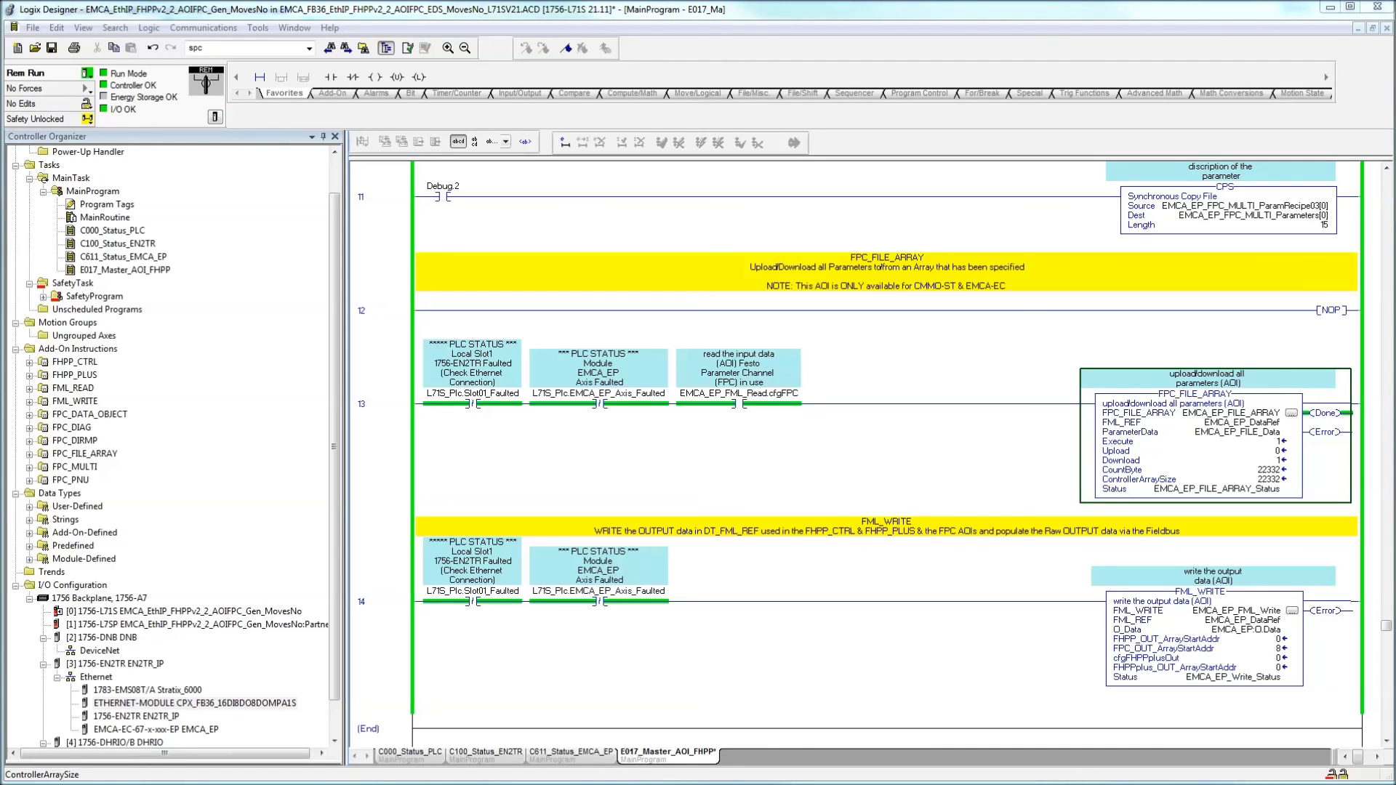
# Reset FPC_FILE_ARRAY's Execute input to 0.
pyautogui.click(1274, 444)
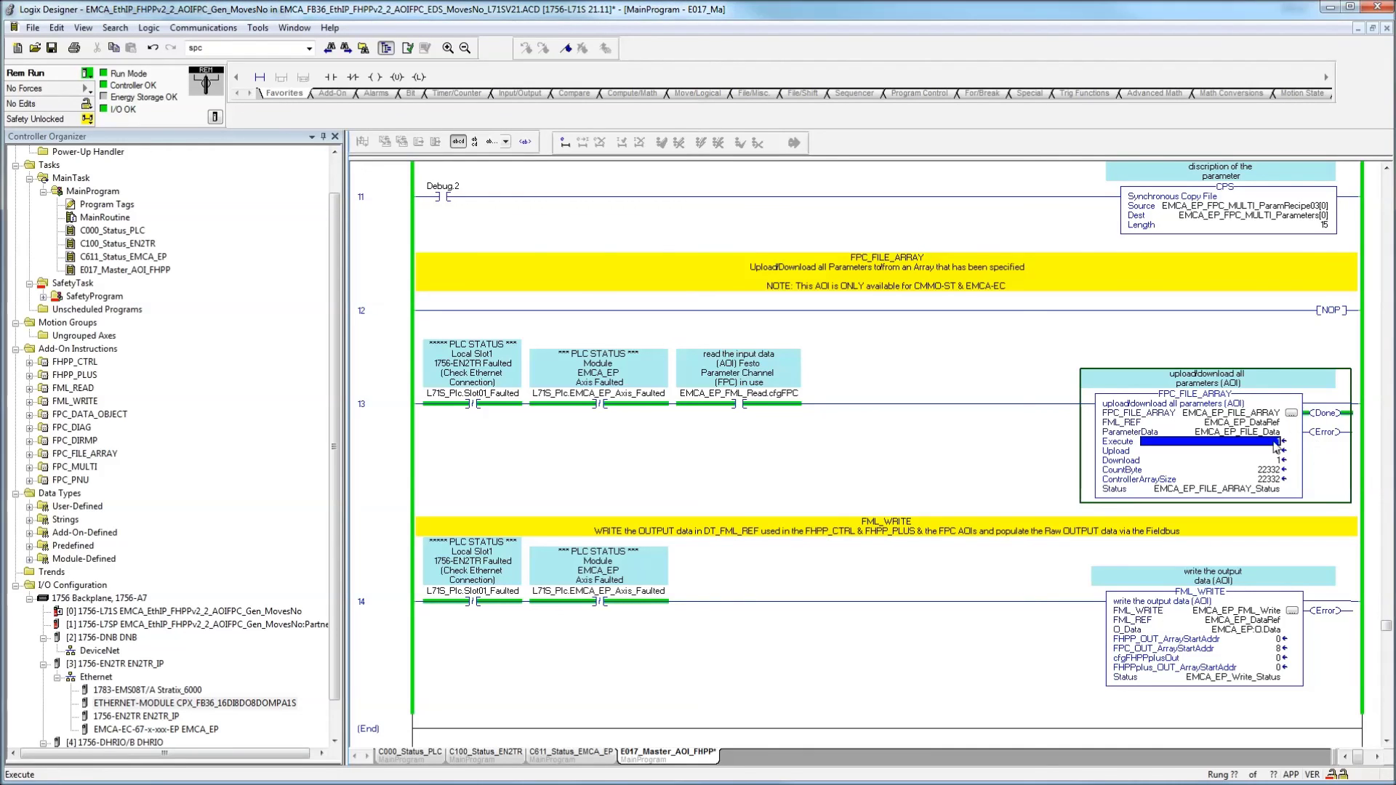
pyautogui.write('0')
pyautogui.press('Return')
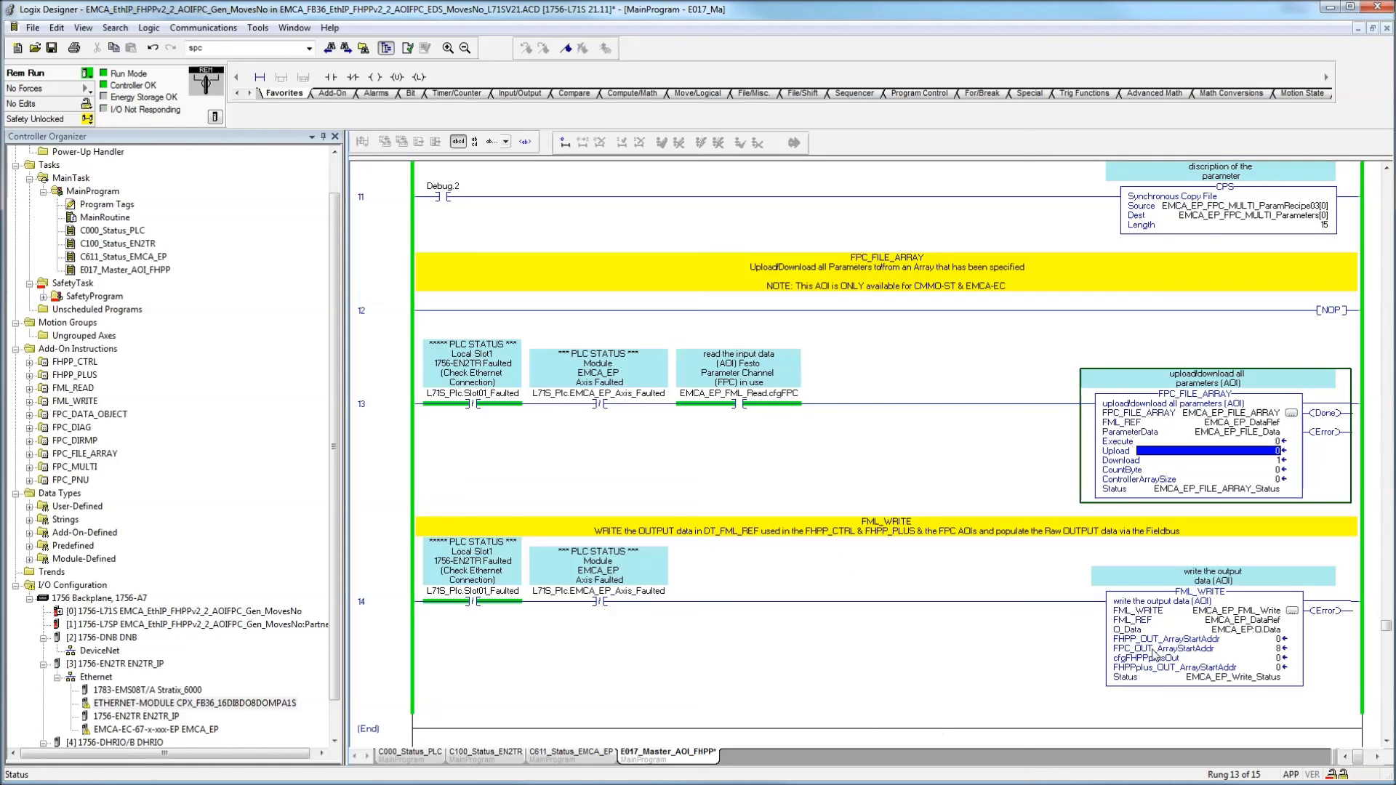
# Switch to the Festo Configuration Tool, go online with the EMCA, show the Homing parameters and upload the device data into the project.
pyautogui.hotkey('alt', 'Tab')
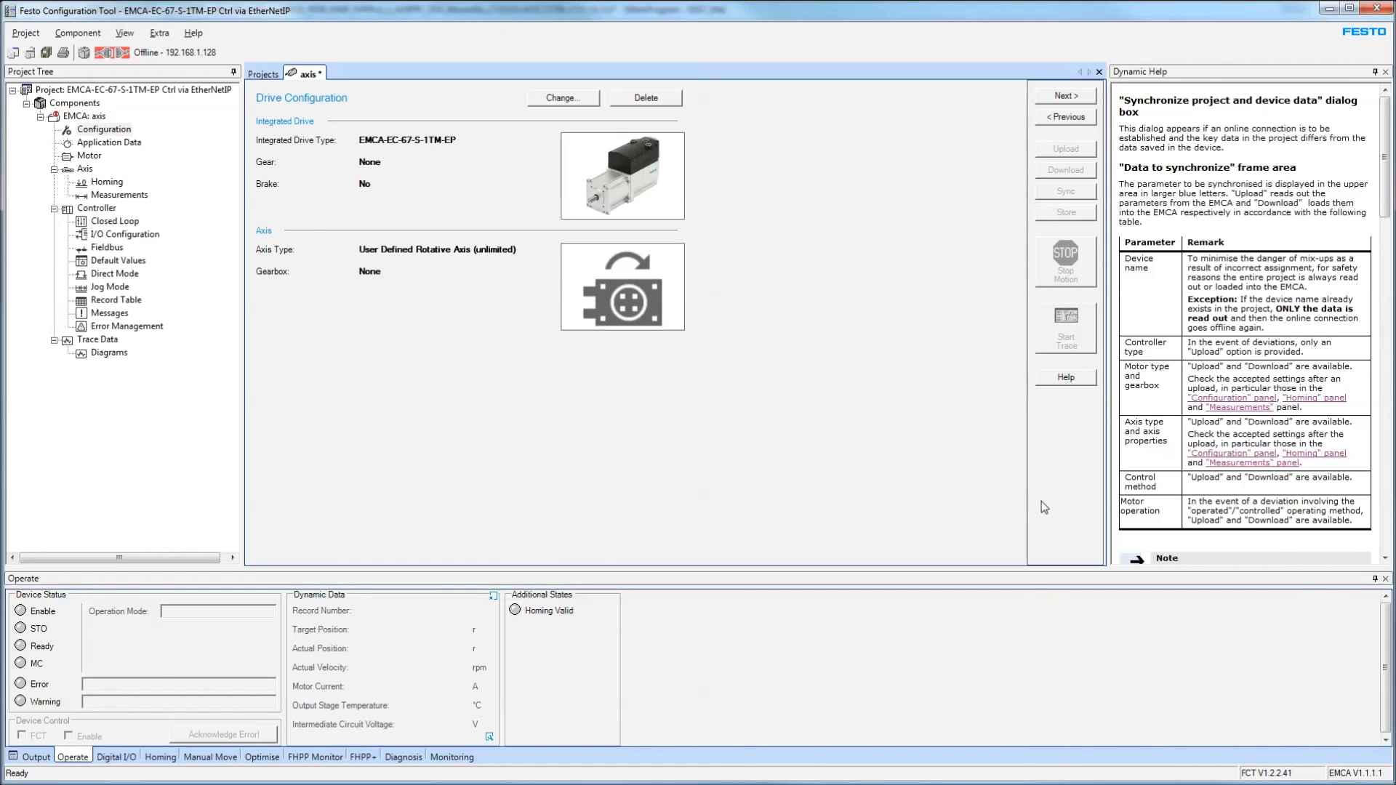
pyautogui.click(174, 50)
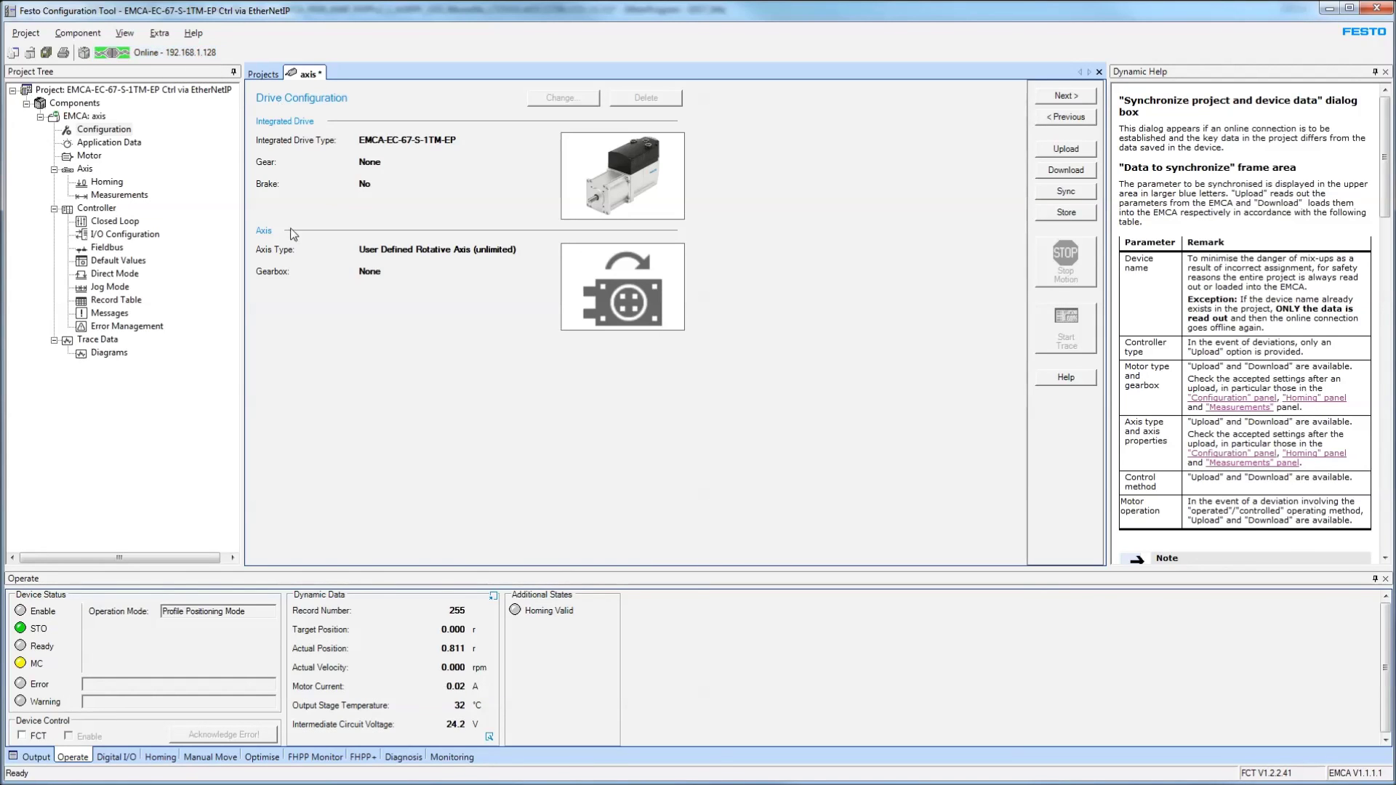
pyautogui.click(107, 183)
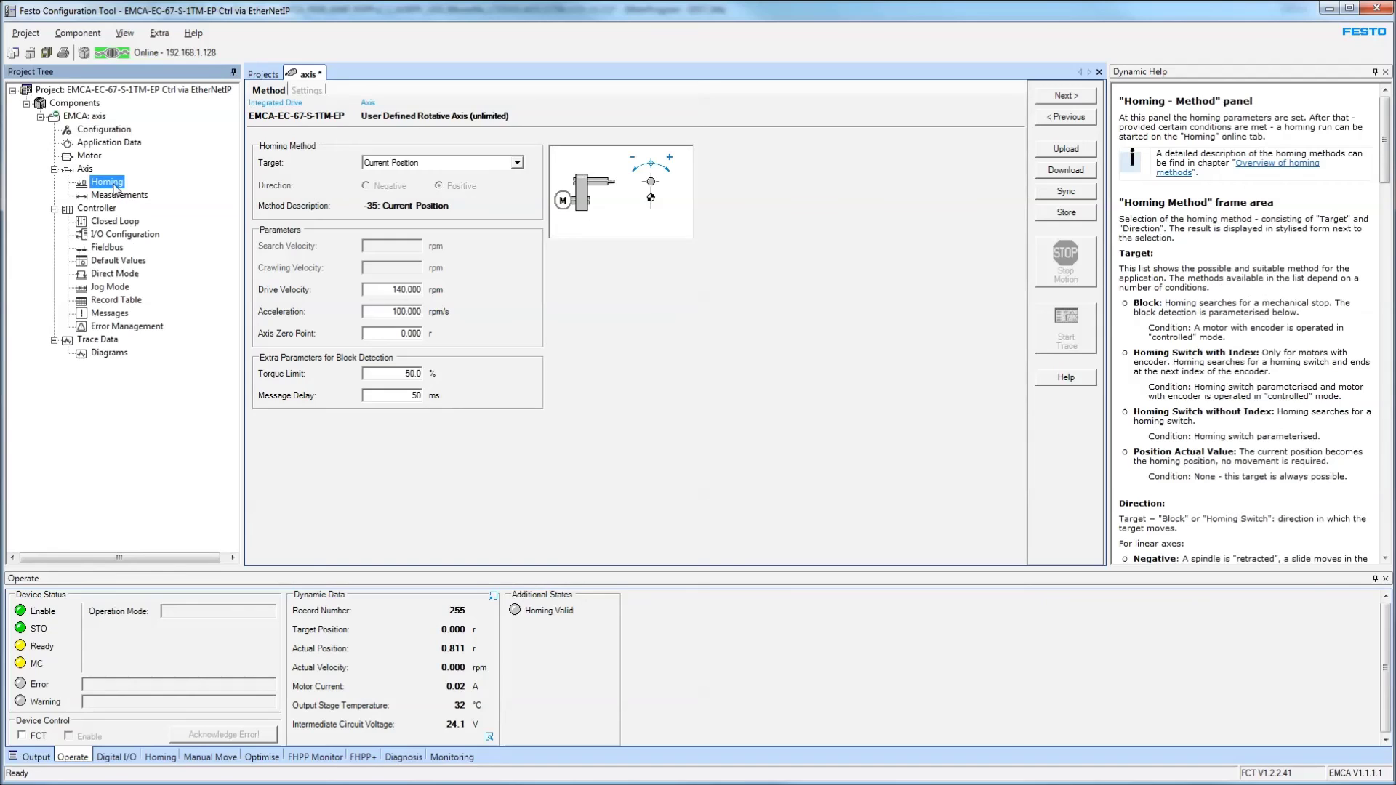
pyautogui.click(1065, 148)
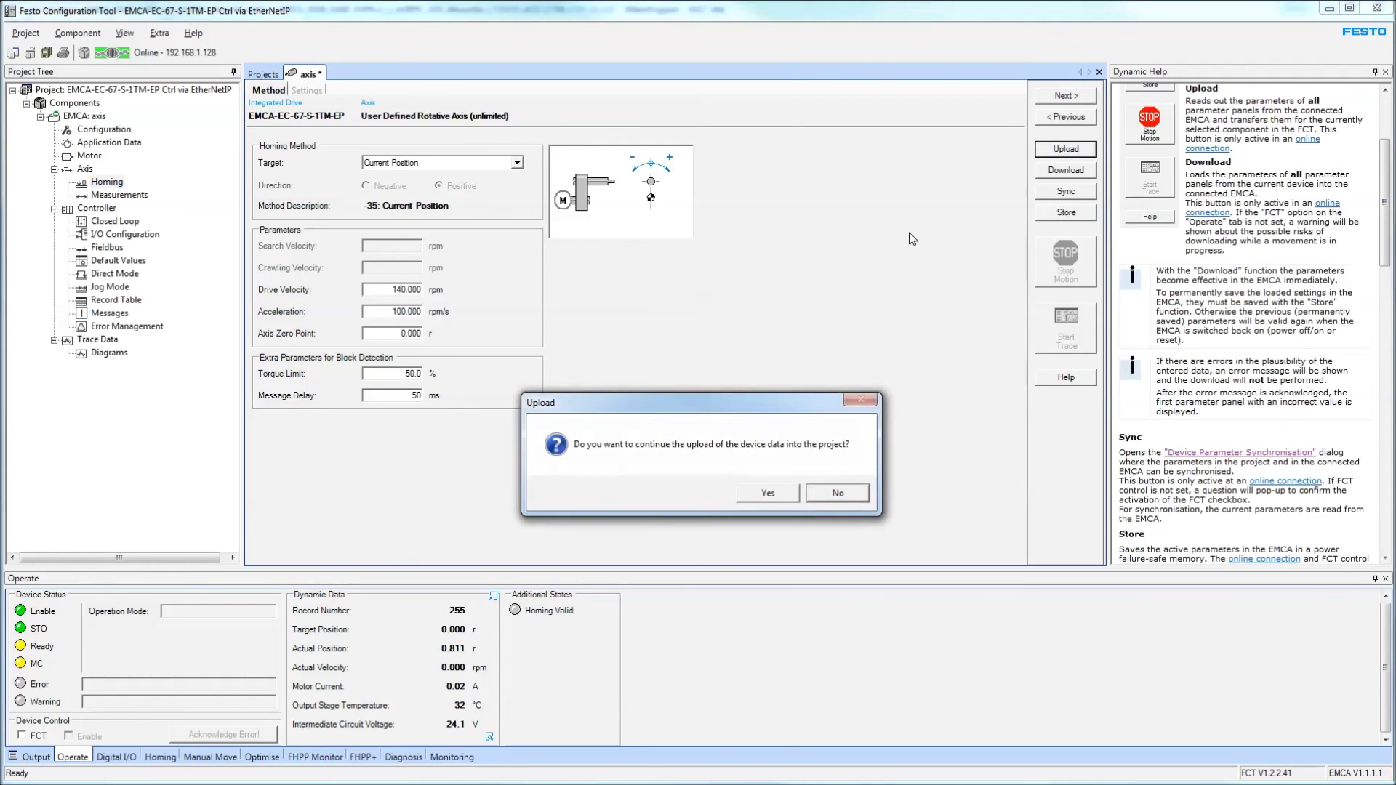
pyautogui.click(769, 493)
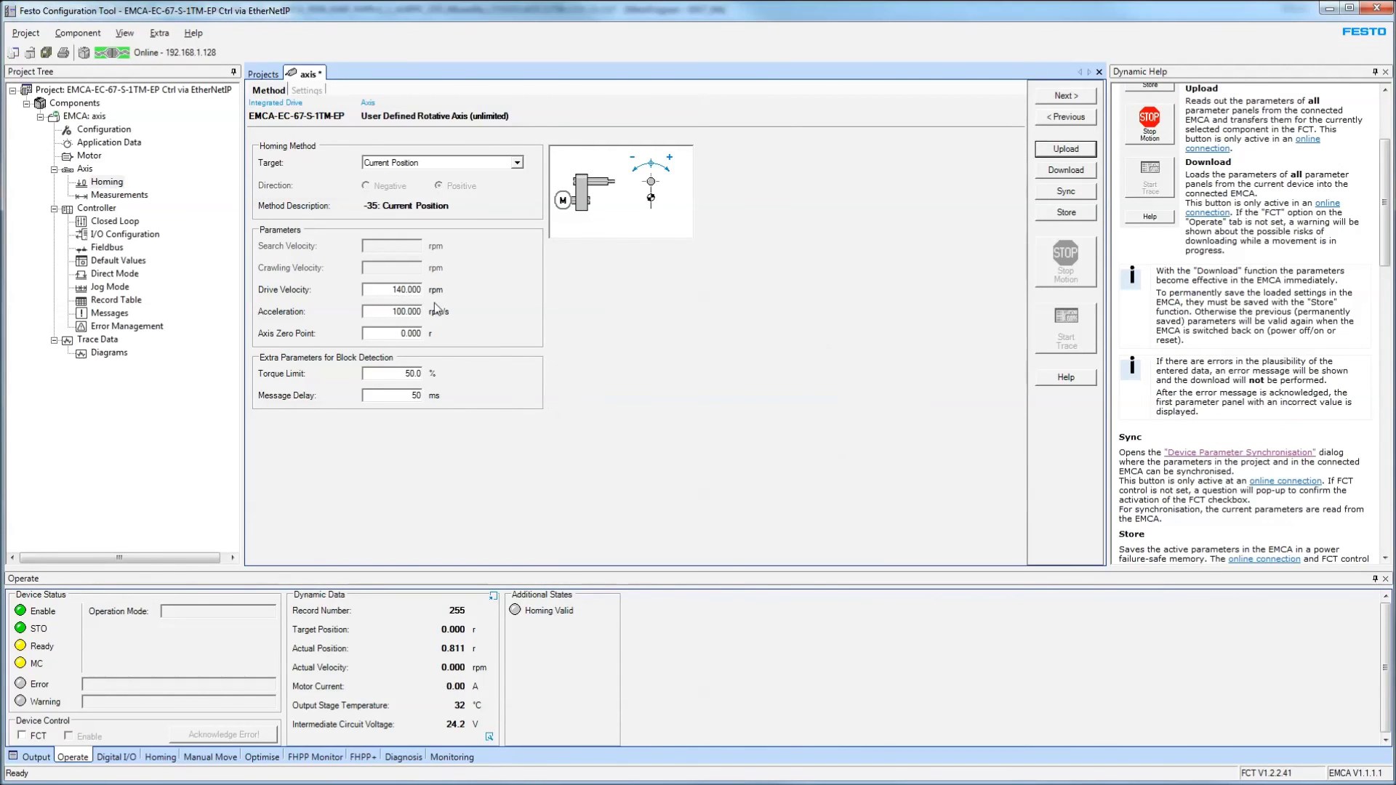
# Return to Logix Designer and check the Slot01_Faulted contact ahead of FML_WRITE on rung 14.
pyautogui.press('Tab')
pyautogui.press('Tab')
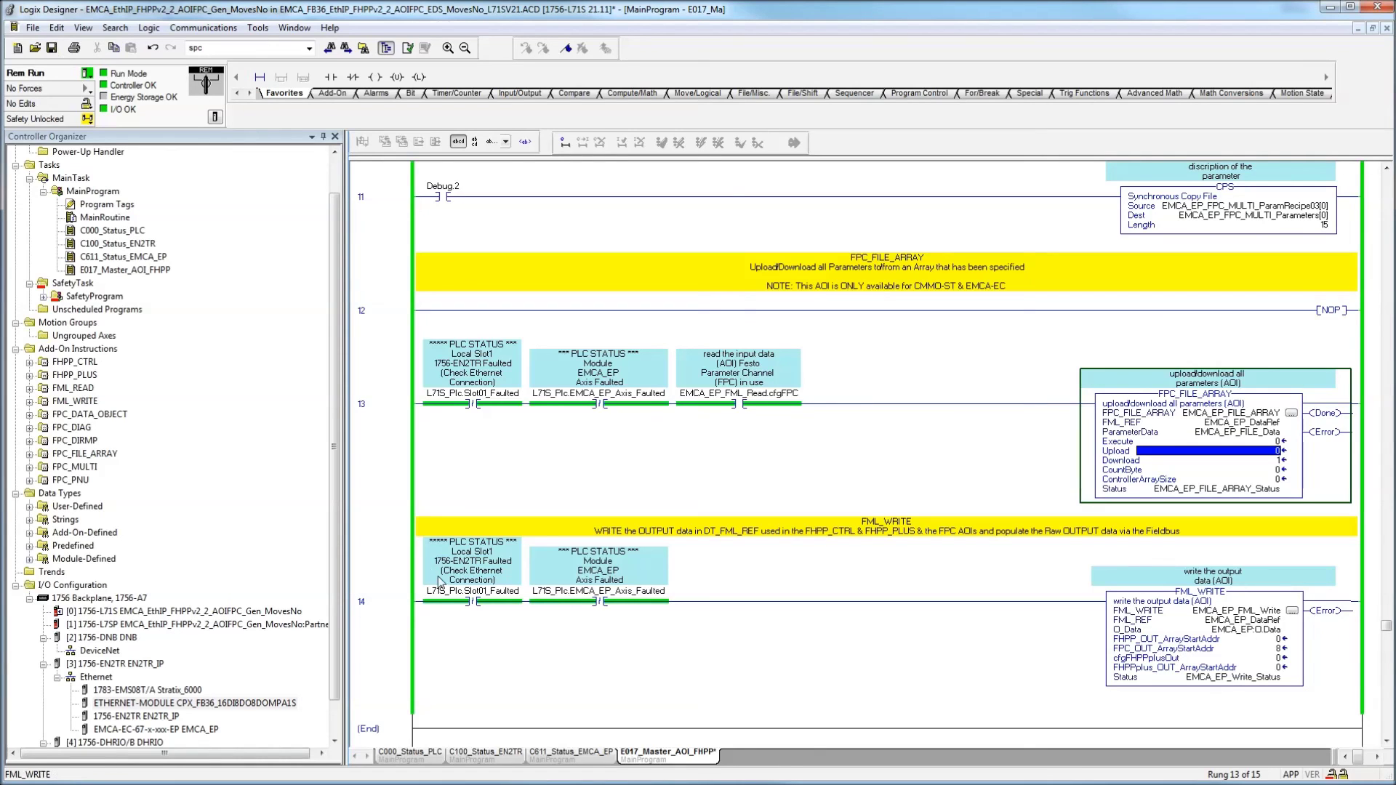
pyautogui.click(512, 590)
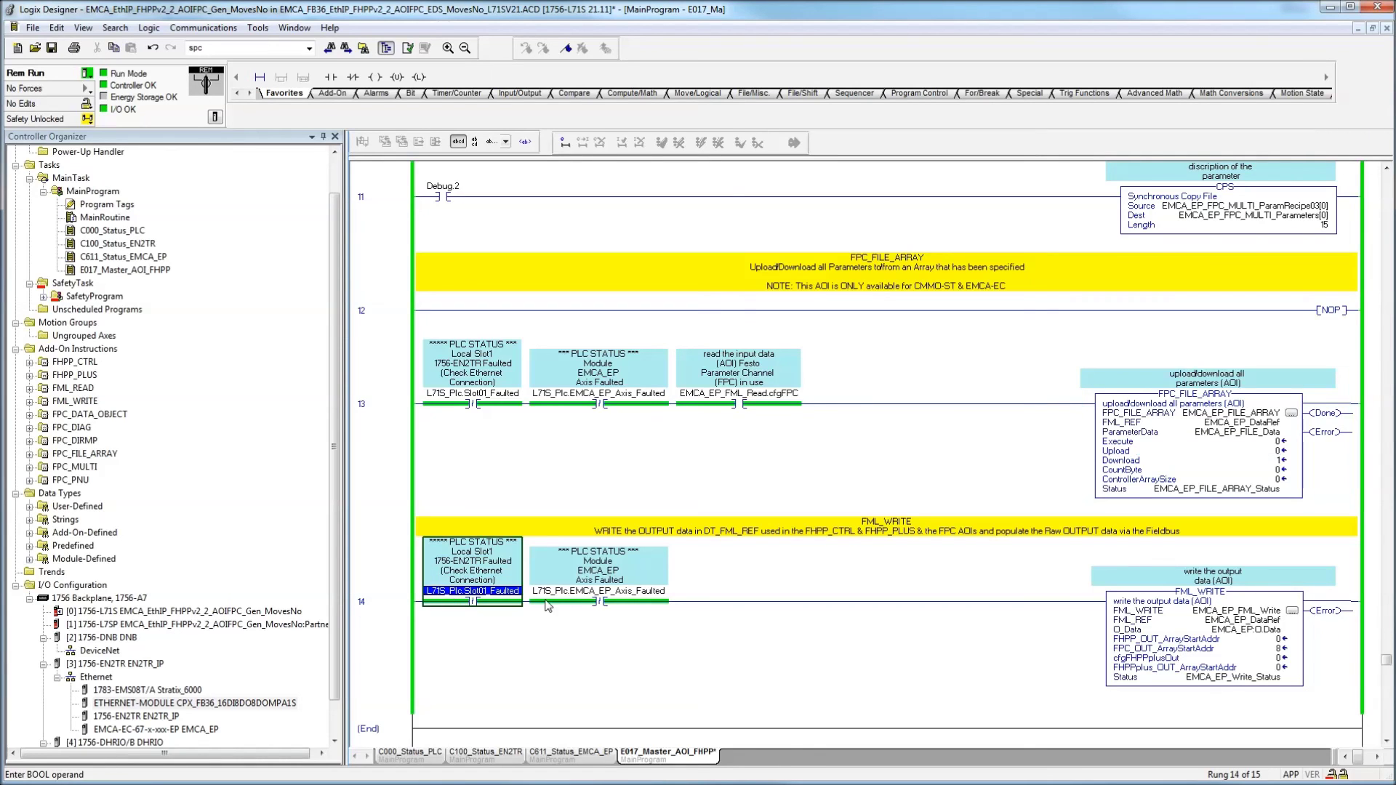